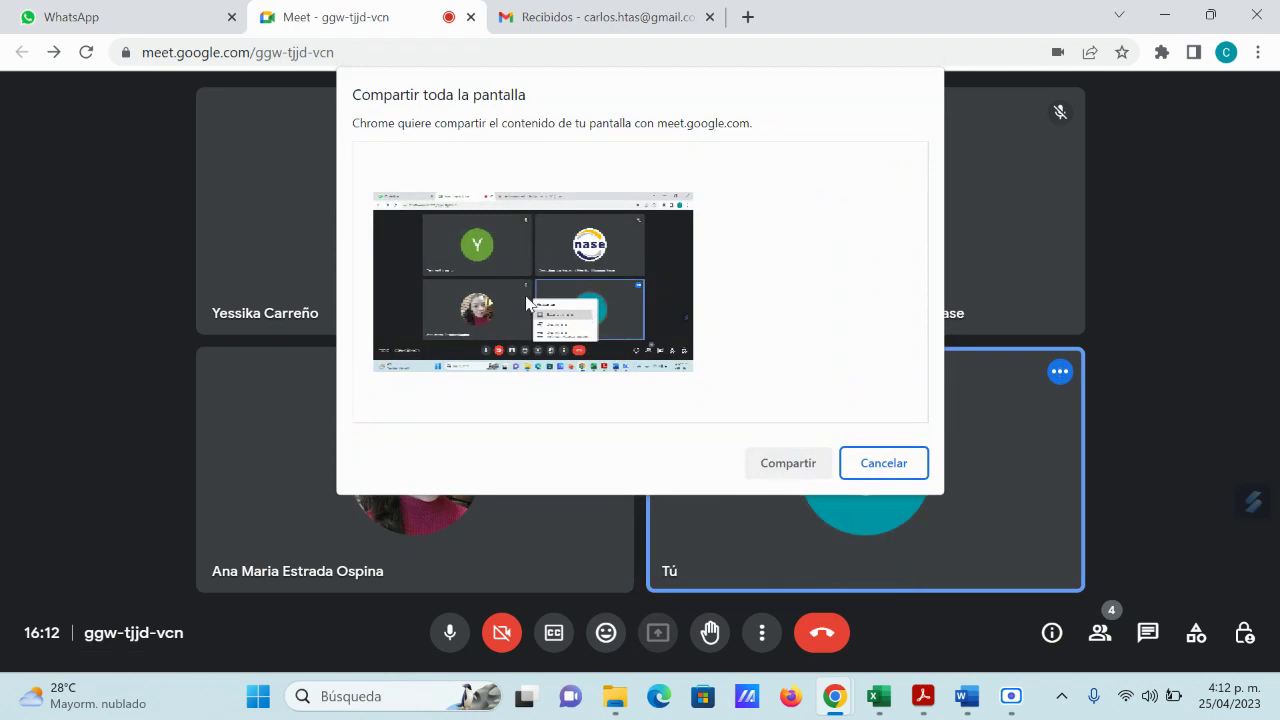
# Step: Share the entire screen in Meet and bring the GFPI-F-135 assignment PDF forward
pyautogui.click(788, 466)
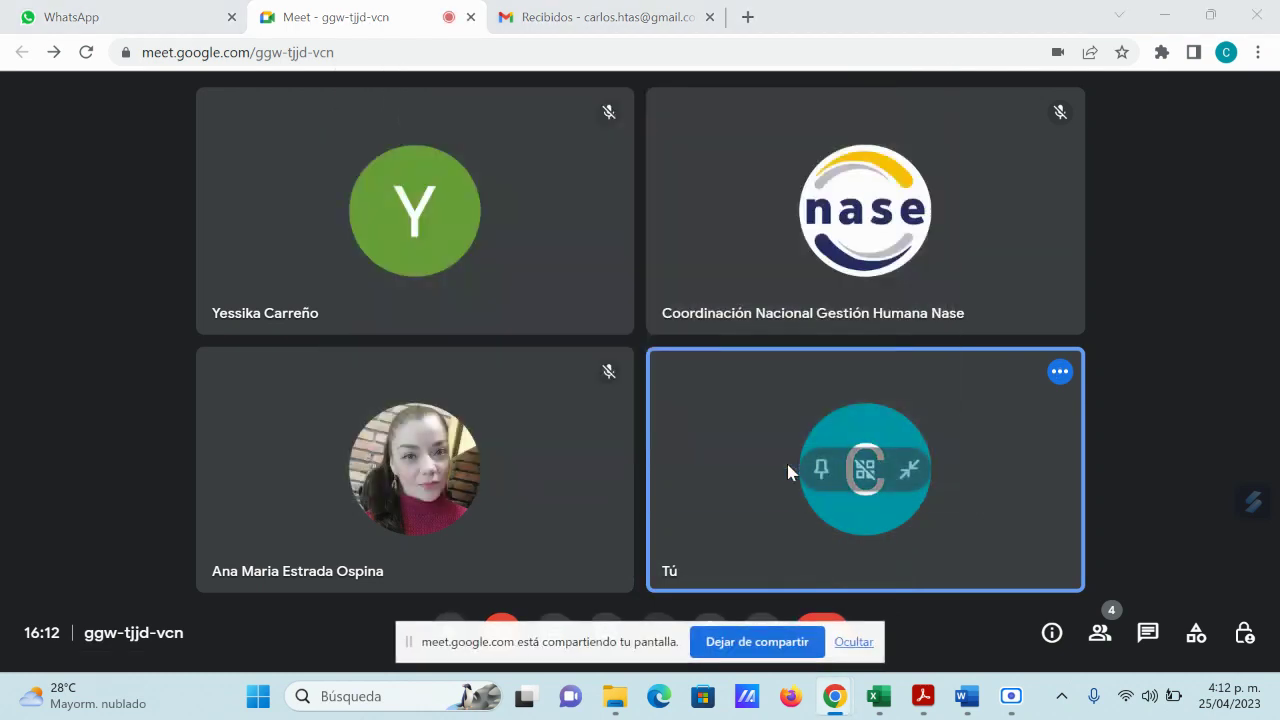
pyautogui.moveTo(922, 703)
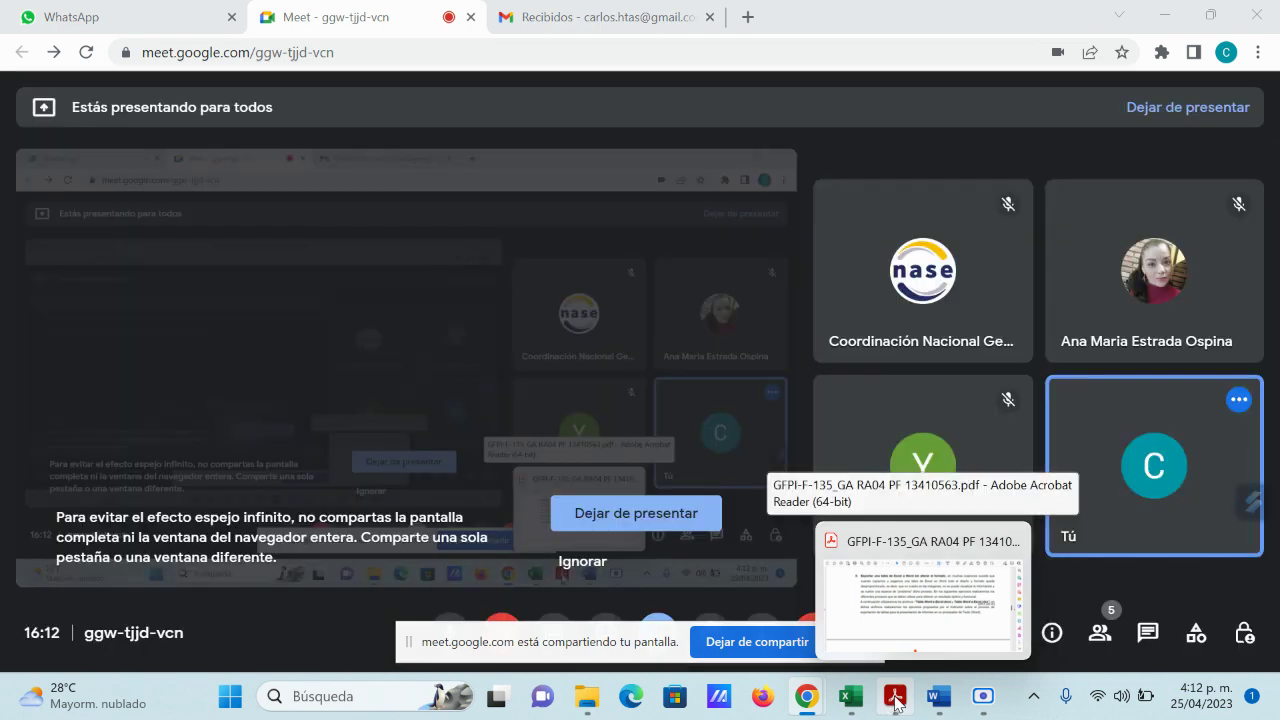
pyautogui.click(895, 700)
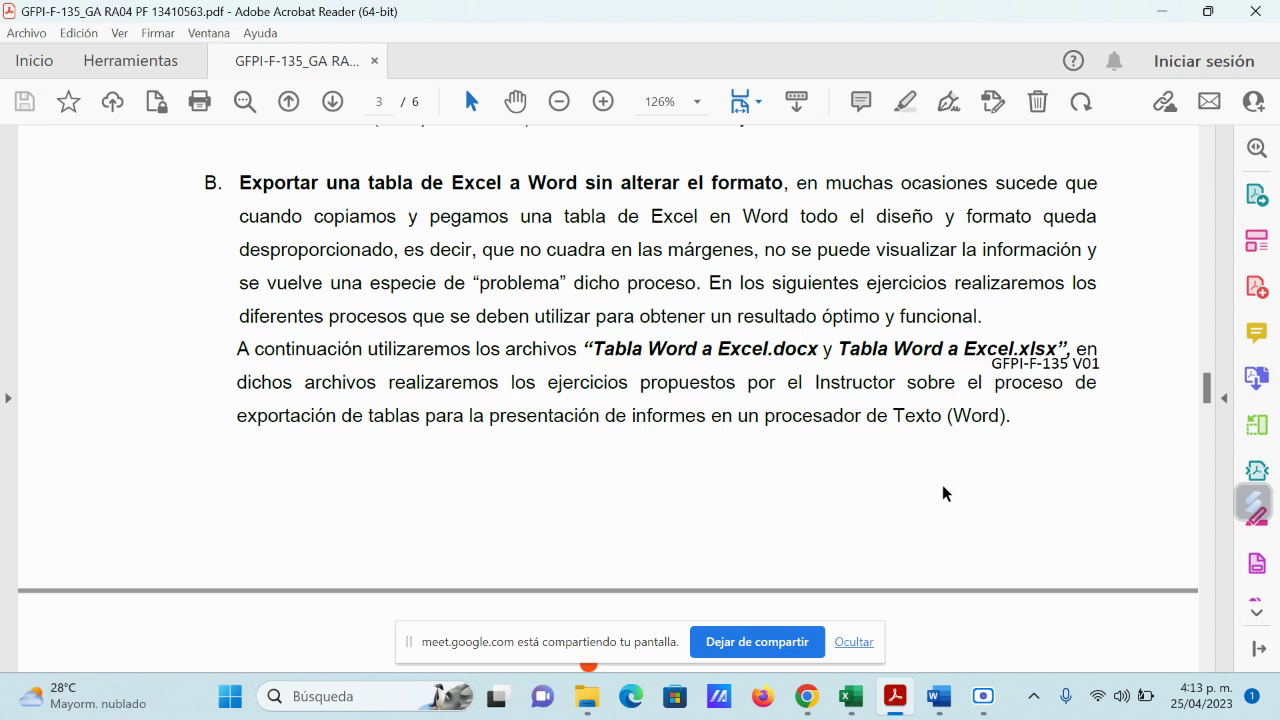
pyautogui.scroll(3, 946, 488)
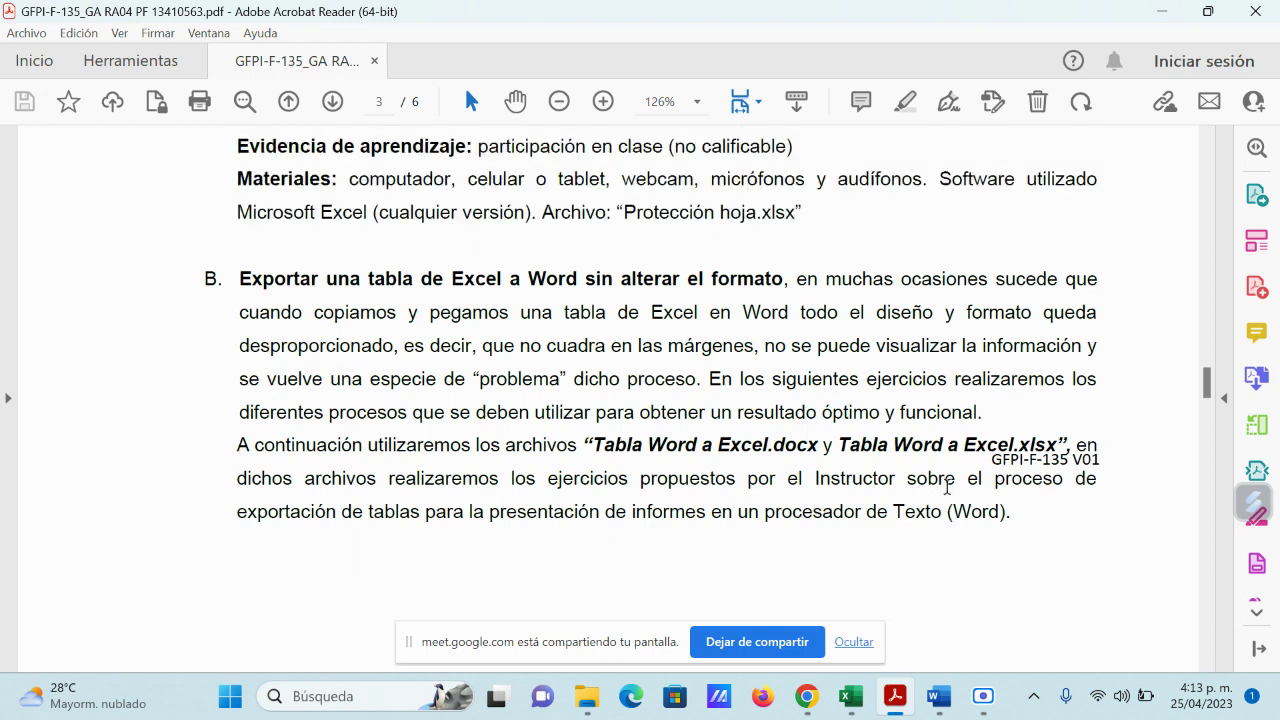
pyautogui.scroll(-2, 946, 488)
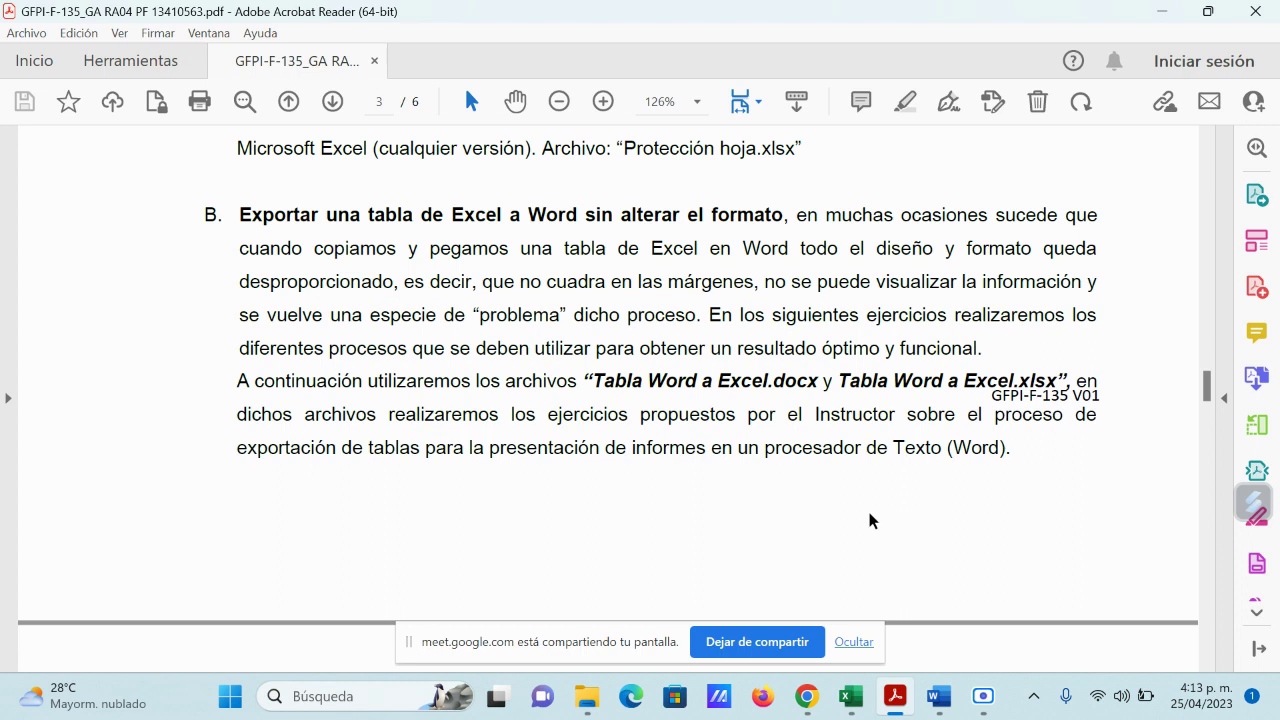
pyautogui.moveTo(851, 696)
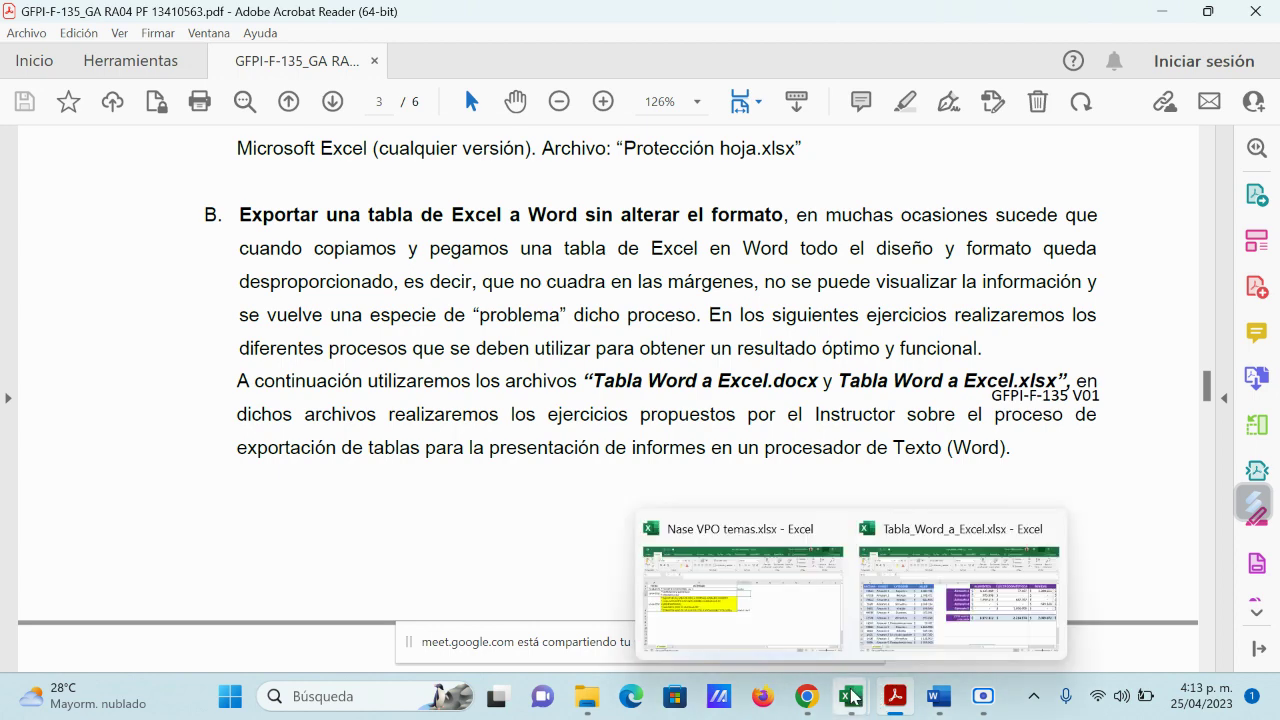
pyautogui.click(739, 636)
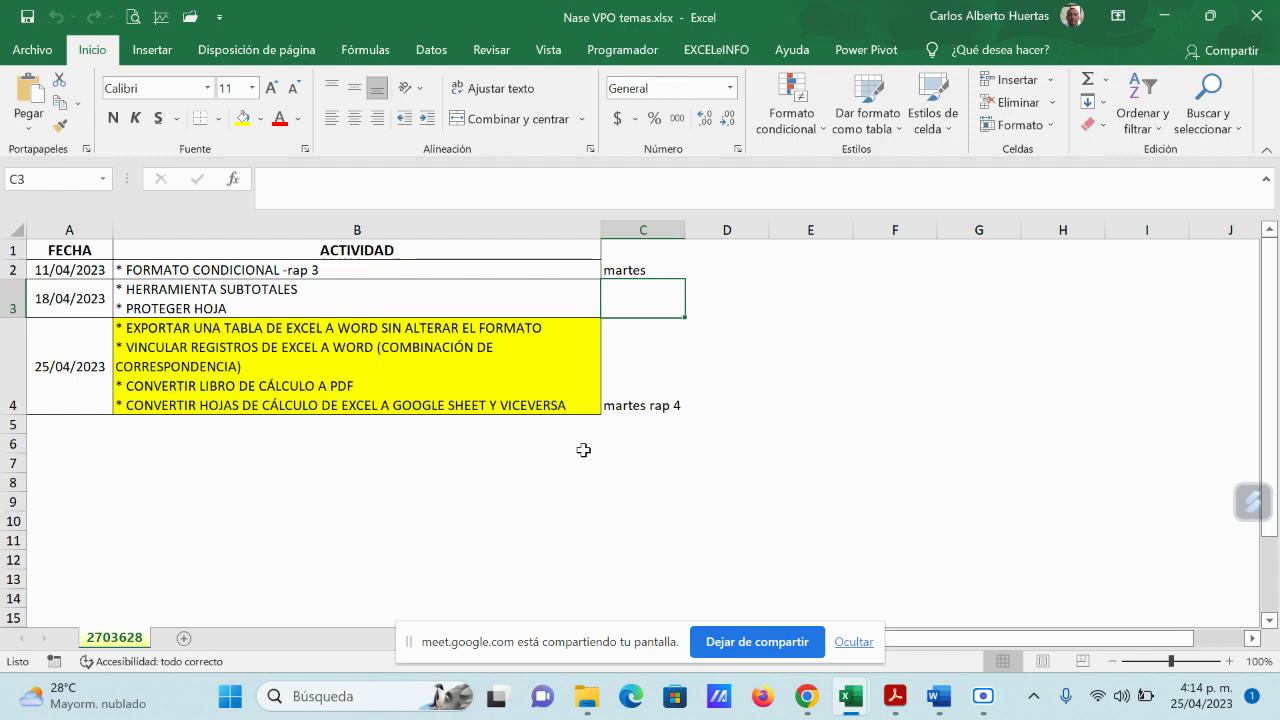
pyautogui.click(1165, 16)
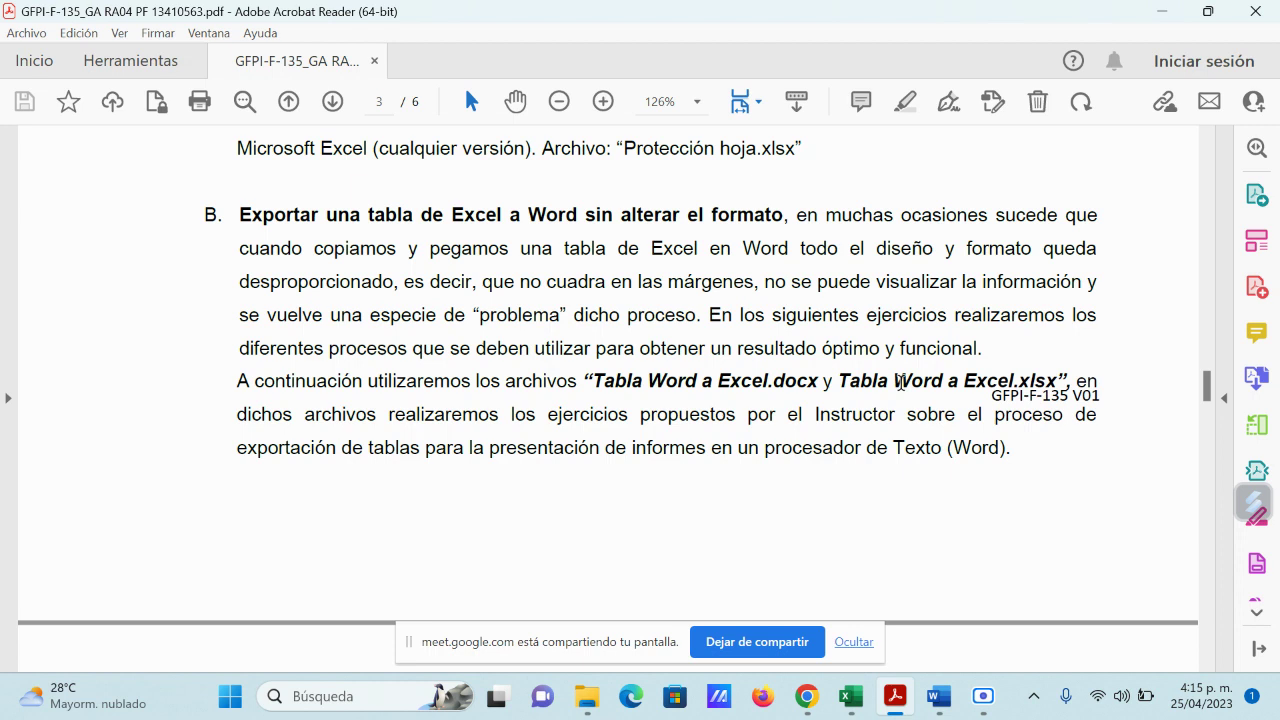
# Step: Switch to the Tabla_Word_a_Excel.xlsx workbook showing the JULIO sheet and hide the Meet sharing bar
pyautogui.scroll(-8, 829, 420)
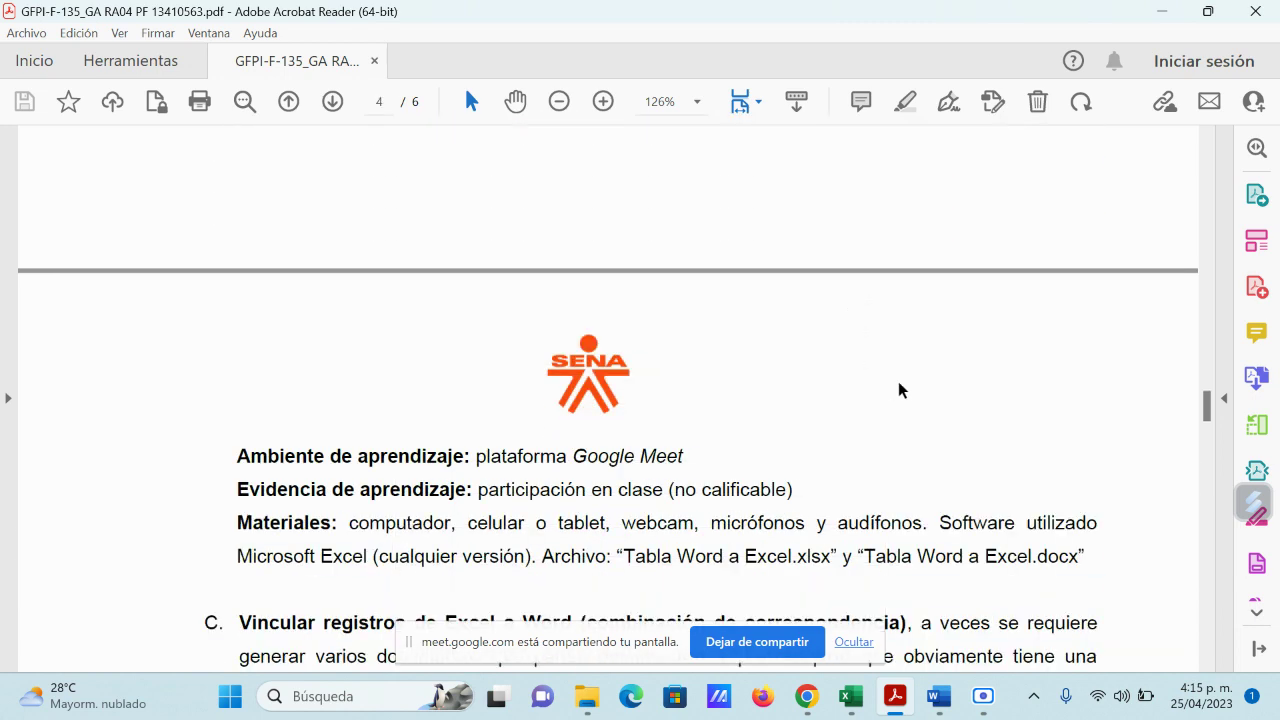
pyautogui.scroll(7, 900, 390)
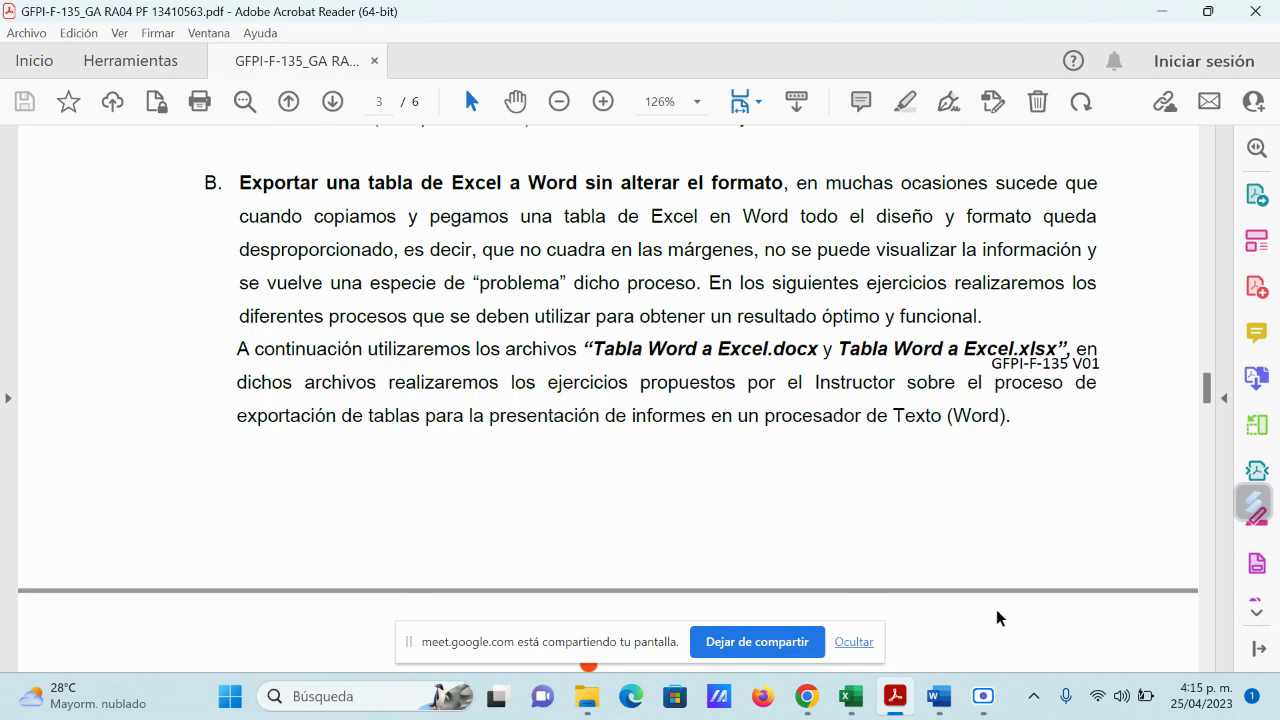
pyautogui.moveTo(852, 697)
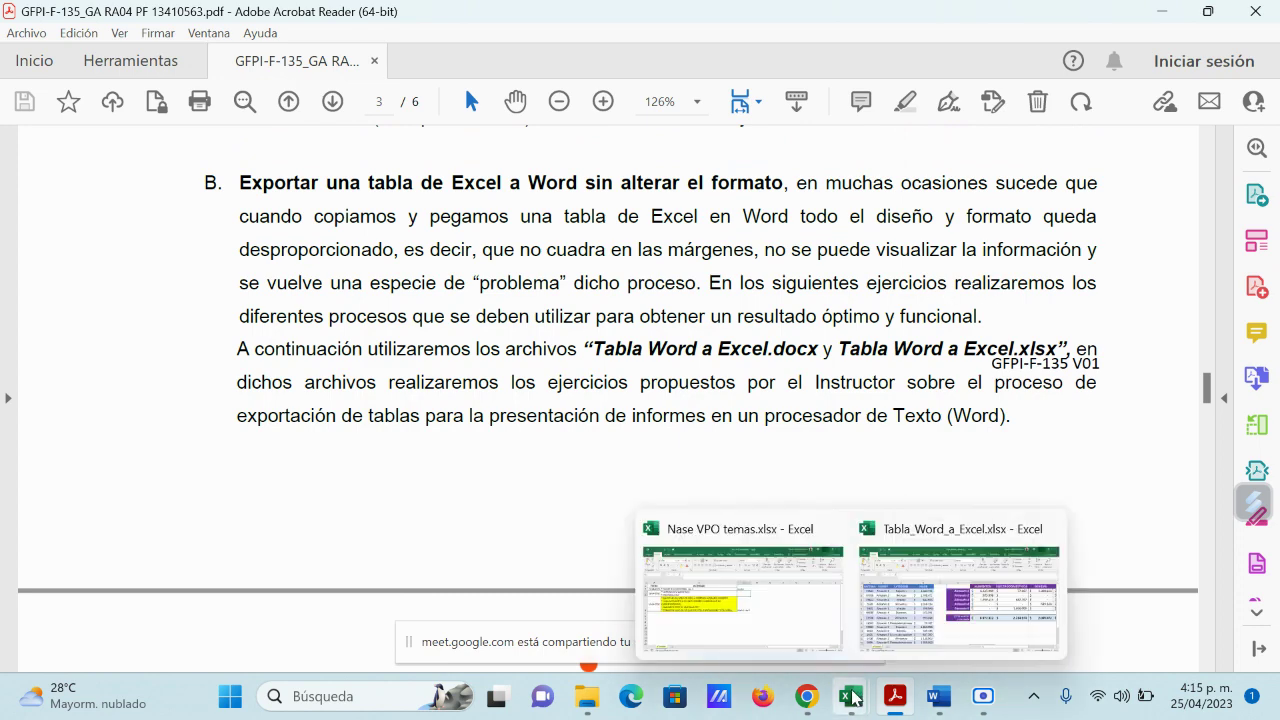
pyautogui.click(940, 576)
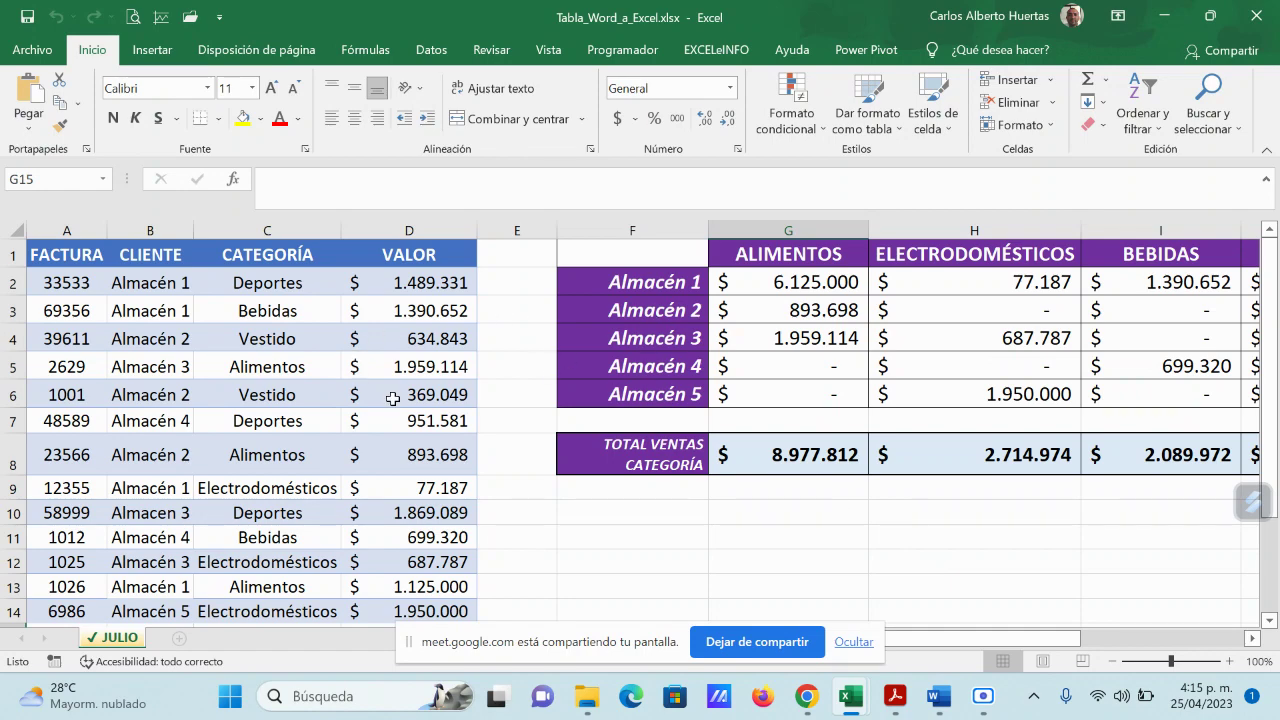
pyautogui.scroll(-1, 325, 370)
pyautogui.scroll(1, 326, 366)
pyautogui.moveTo(982, 644); pyautogui.dragTo(982, 648)
pyautogui.click(854, 642)
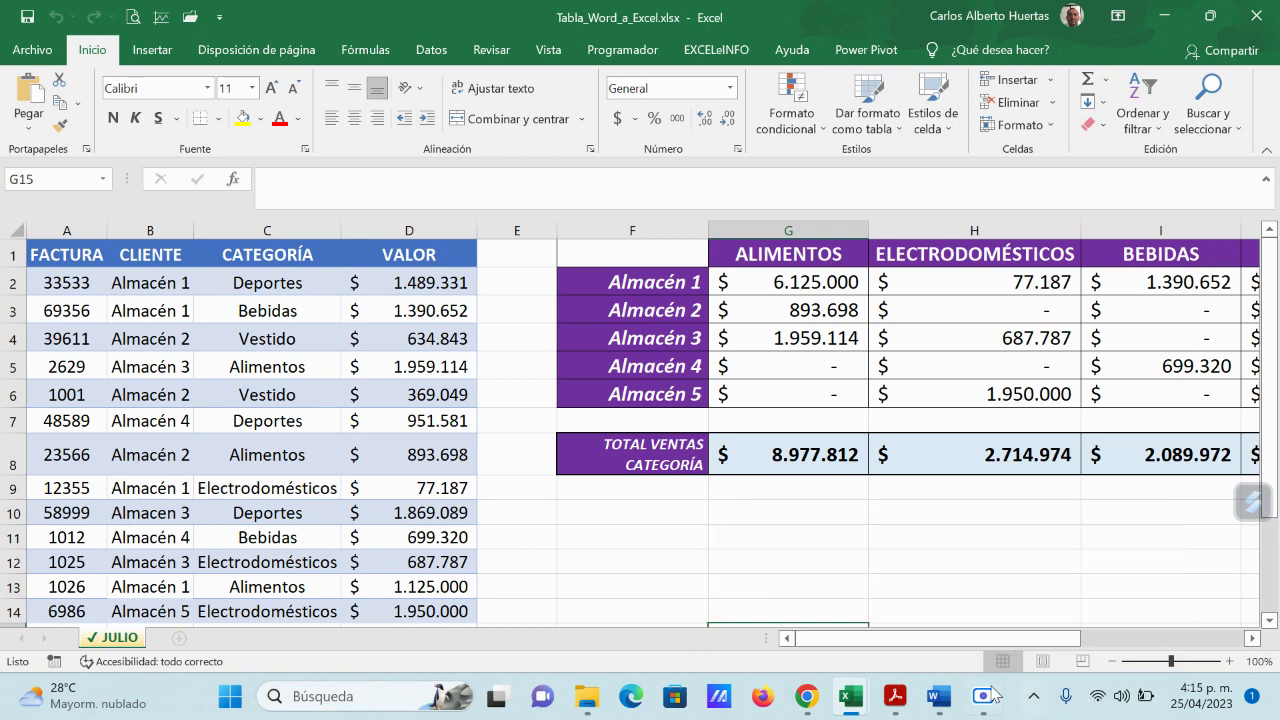
# Step: Admit the first waiting participant to the Meet call
pyautogui.moveTo(805, 700)
pyautogui.click(608, 608)
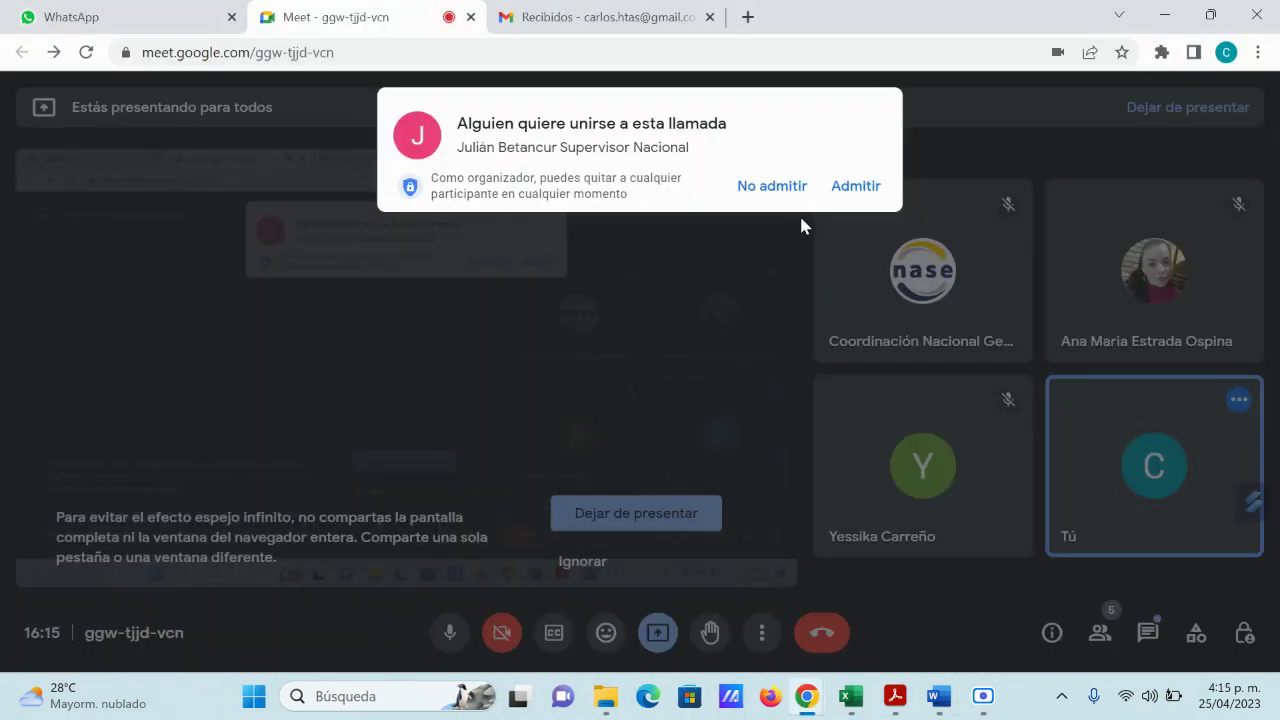
pyautogui.click(856, 188)
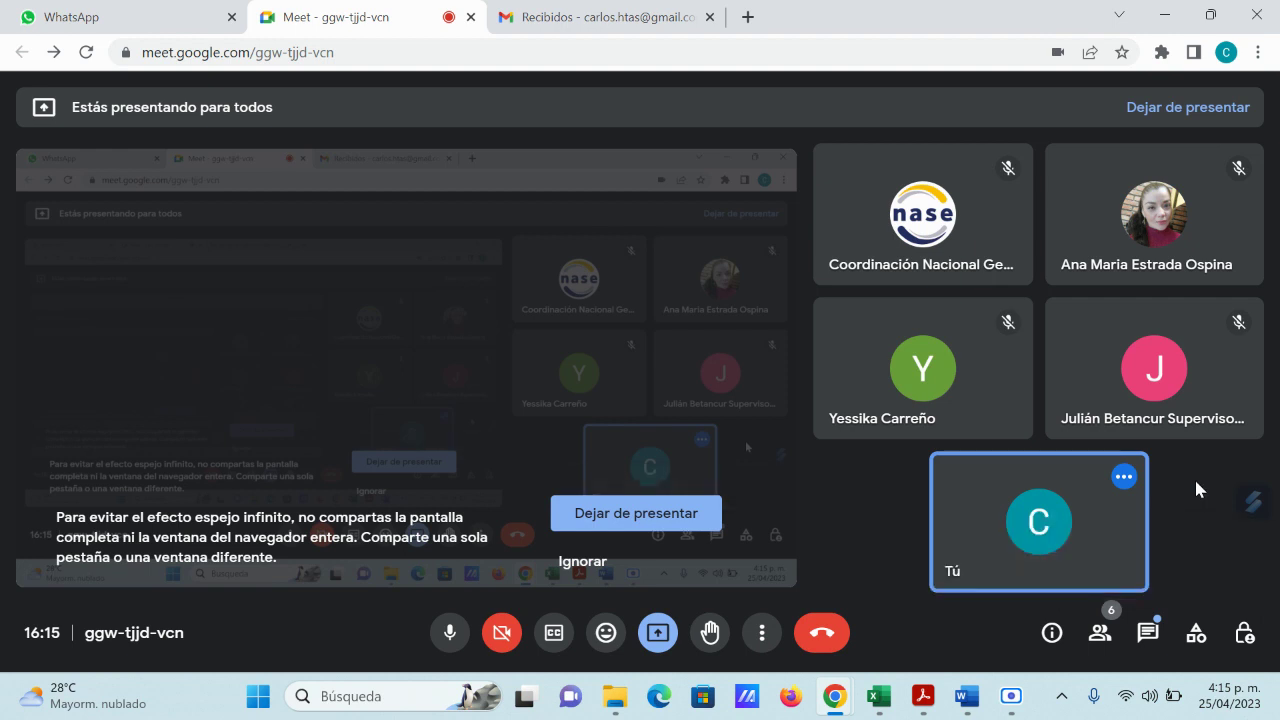
# Step: Bring up the class notes document, dismiss the presenting notification, and minimize the notes
pyautogui.moveTo(966, 696)
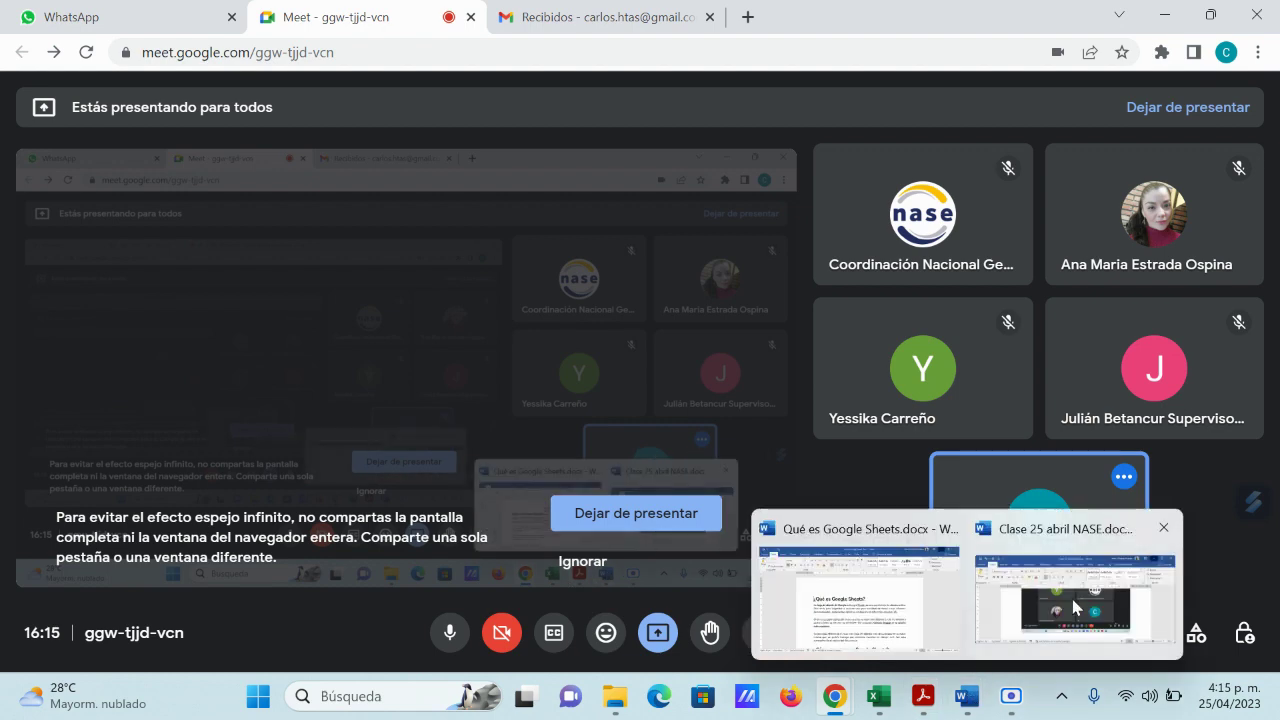
pyautogui.click(1073, 607)
pyautogui.scroll(-5, 1071, 524)
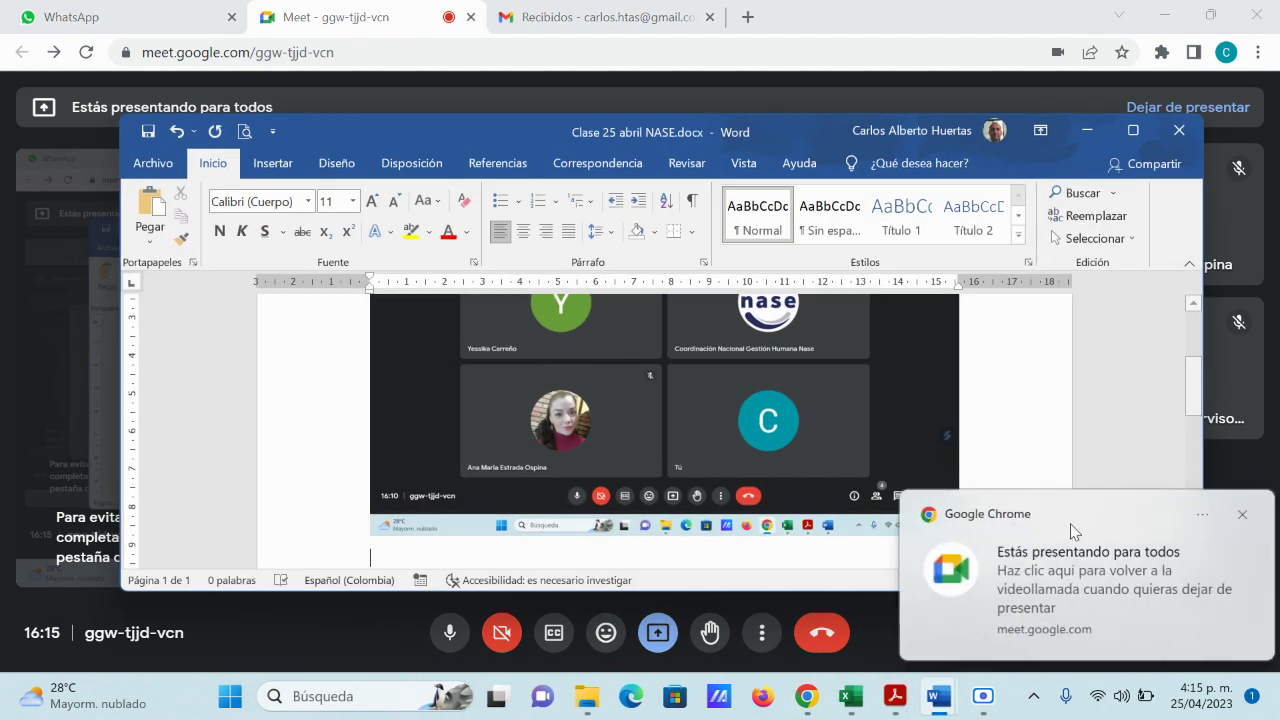
pyautogui.click(1237, 512)
pyautogui.click(1085, 130)
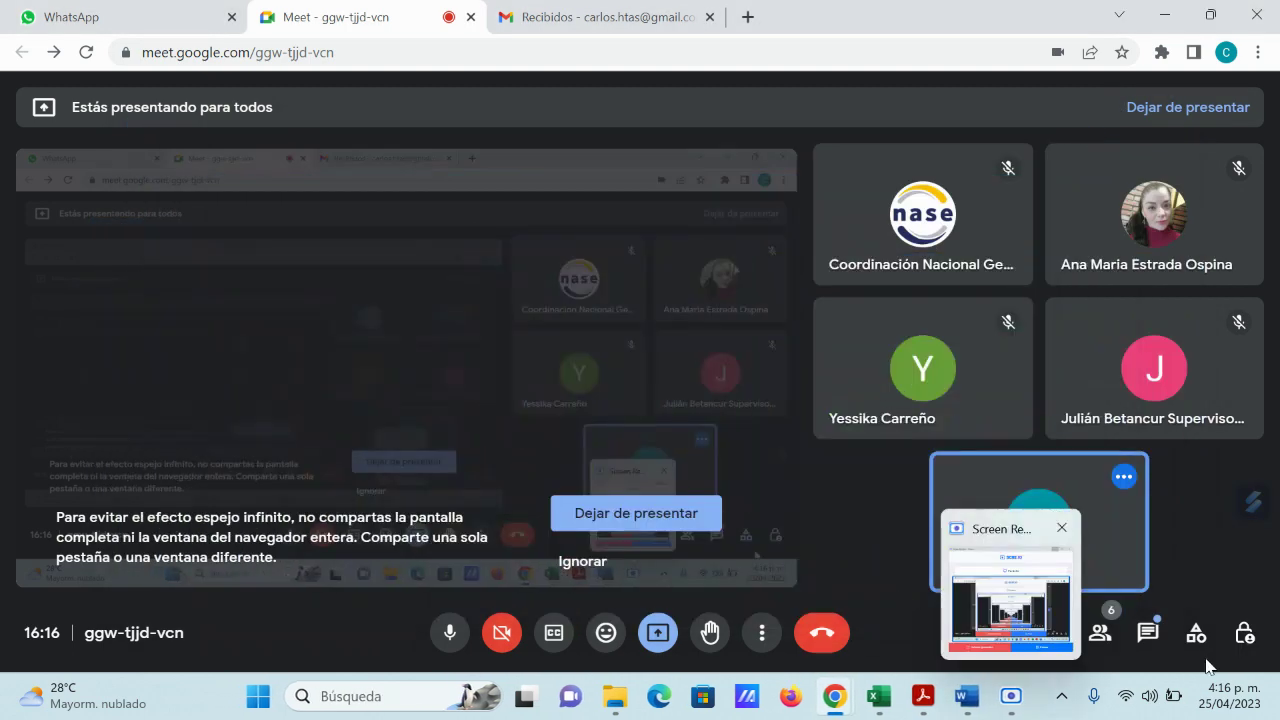
# Step: Check the in-call chat, close it, and admit the second waiting participant
pyautogui.click(1148, 632)
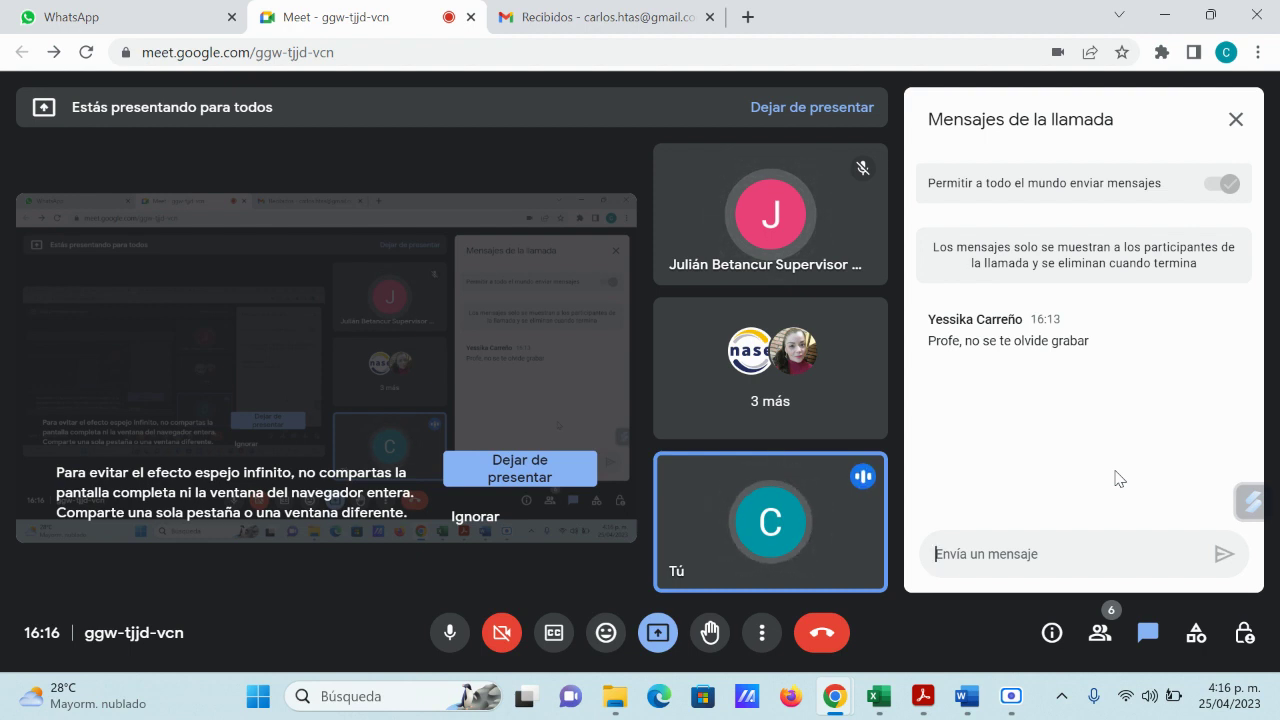
pyautogui.click(1236, 120)
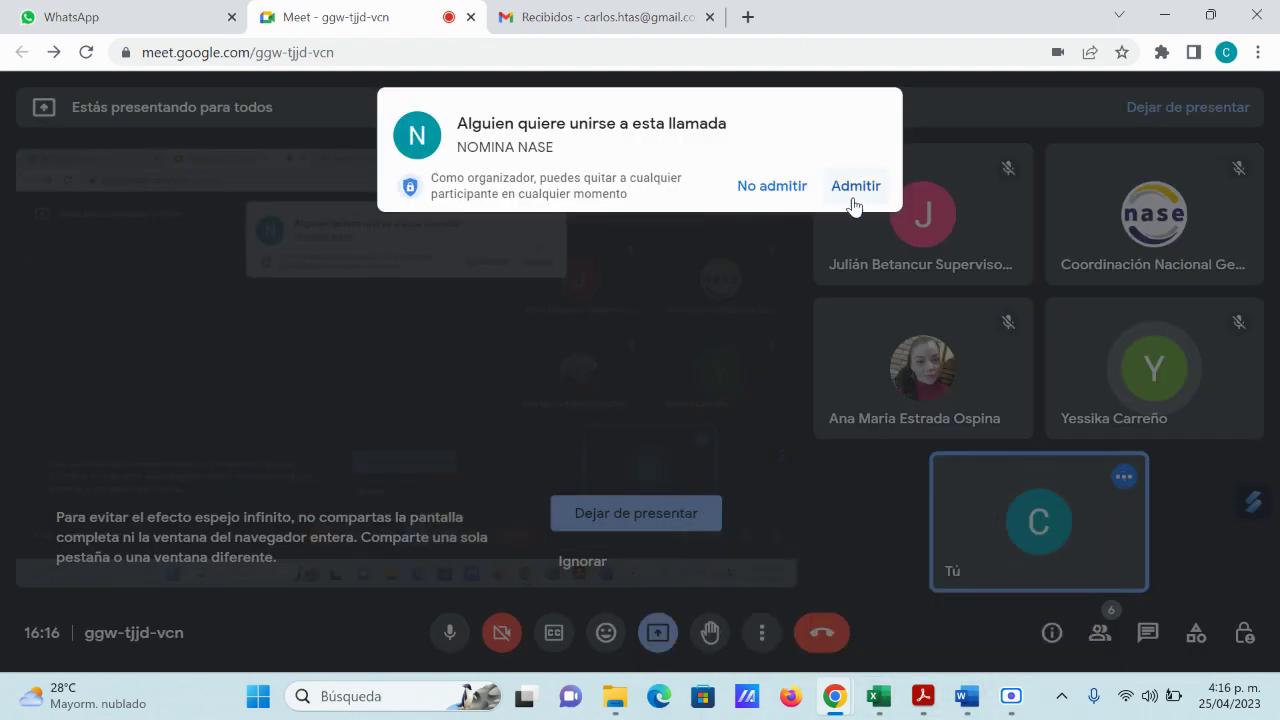
pyautogui.click(853, 187)
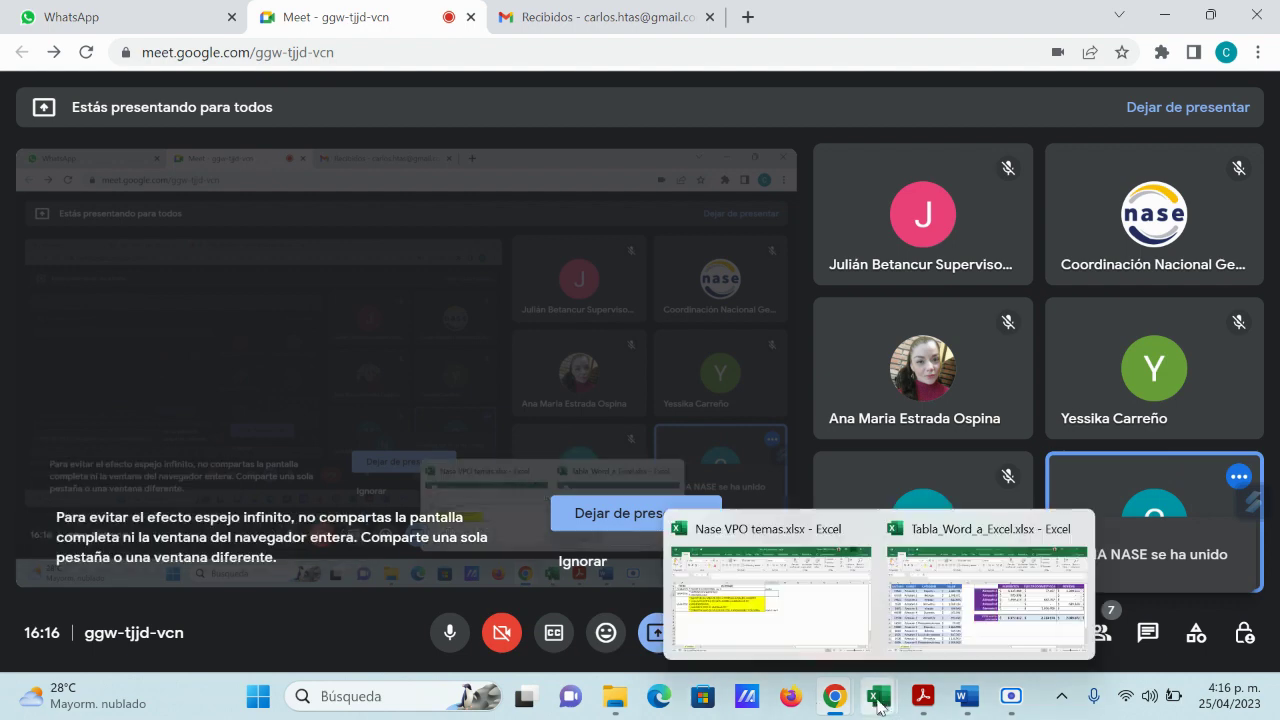
pyautogui.moveTo(1011, 696)
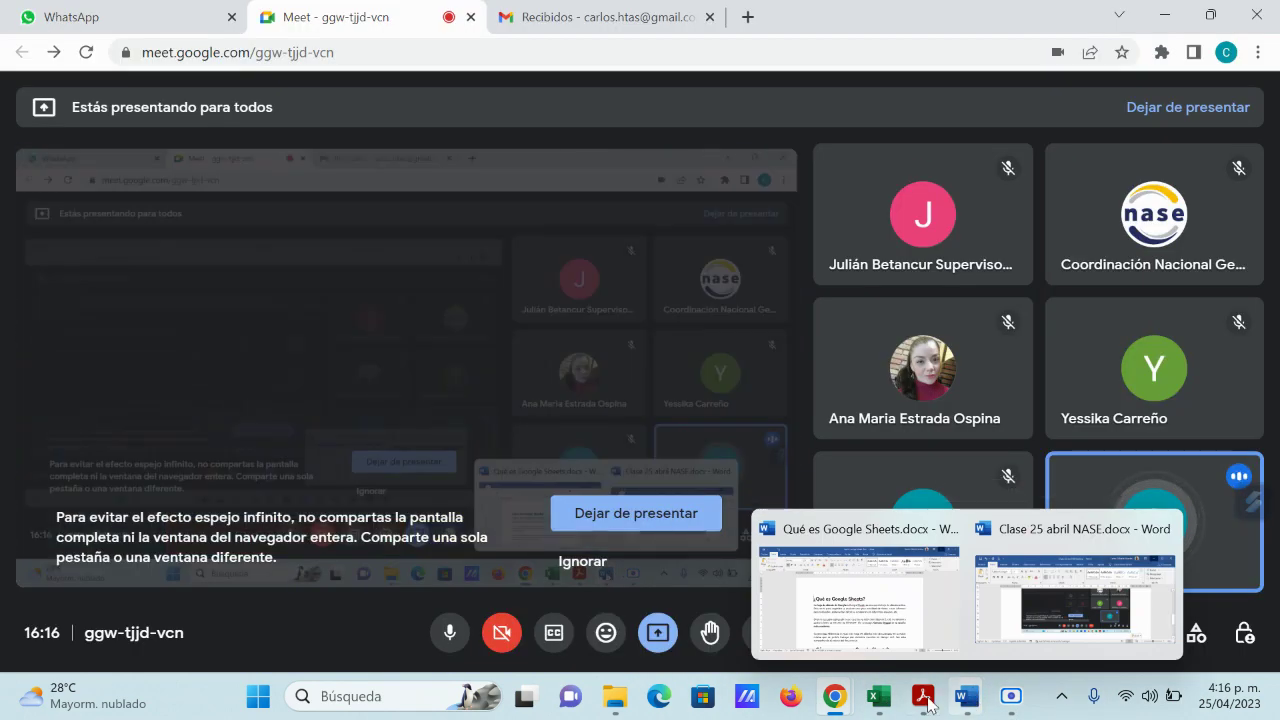
# Step: Bring the Tabla_Word_a_Excel workbook back and dismiss the Chrome presenting notification
pyautogui.moveTo(883, 705)
pyautogui.click(987, 590)
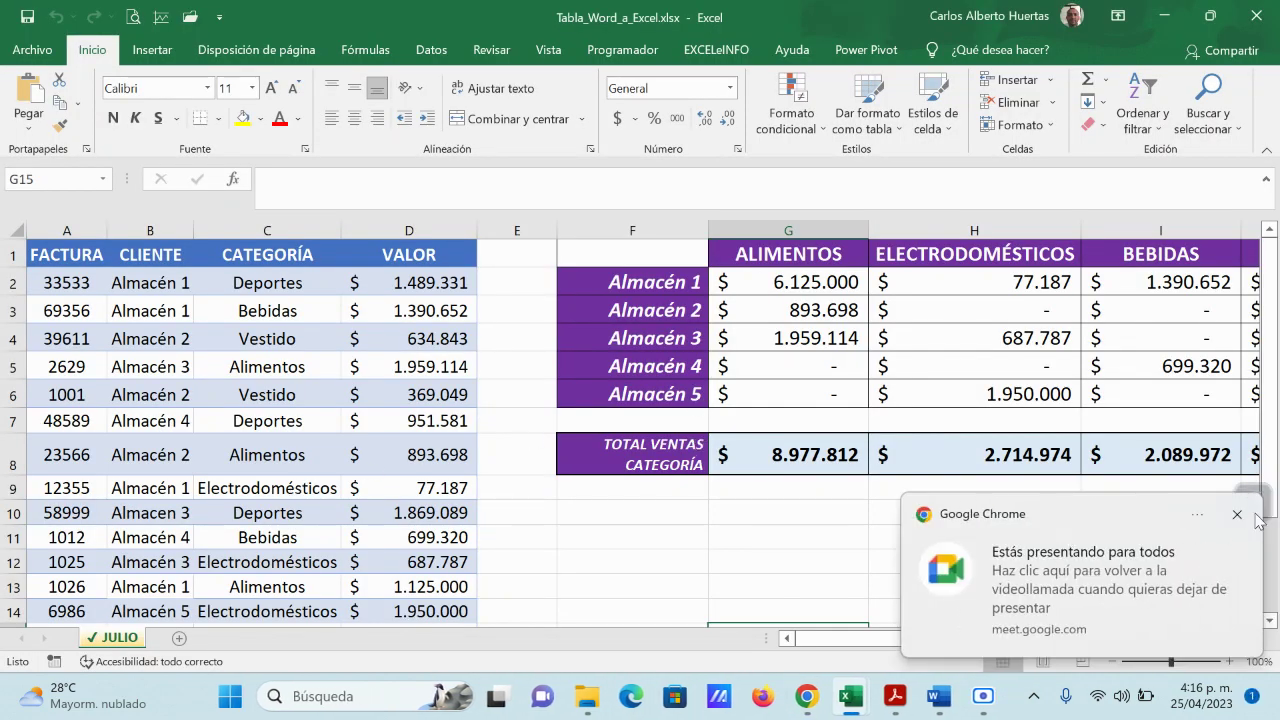
pyautogui.click(1237, 514)
pyautogui.scroll(-3, 446, 400)
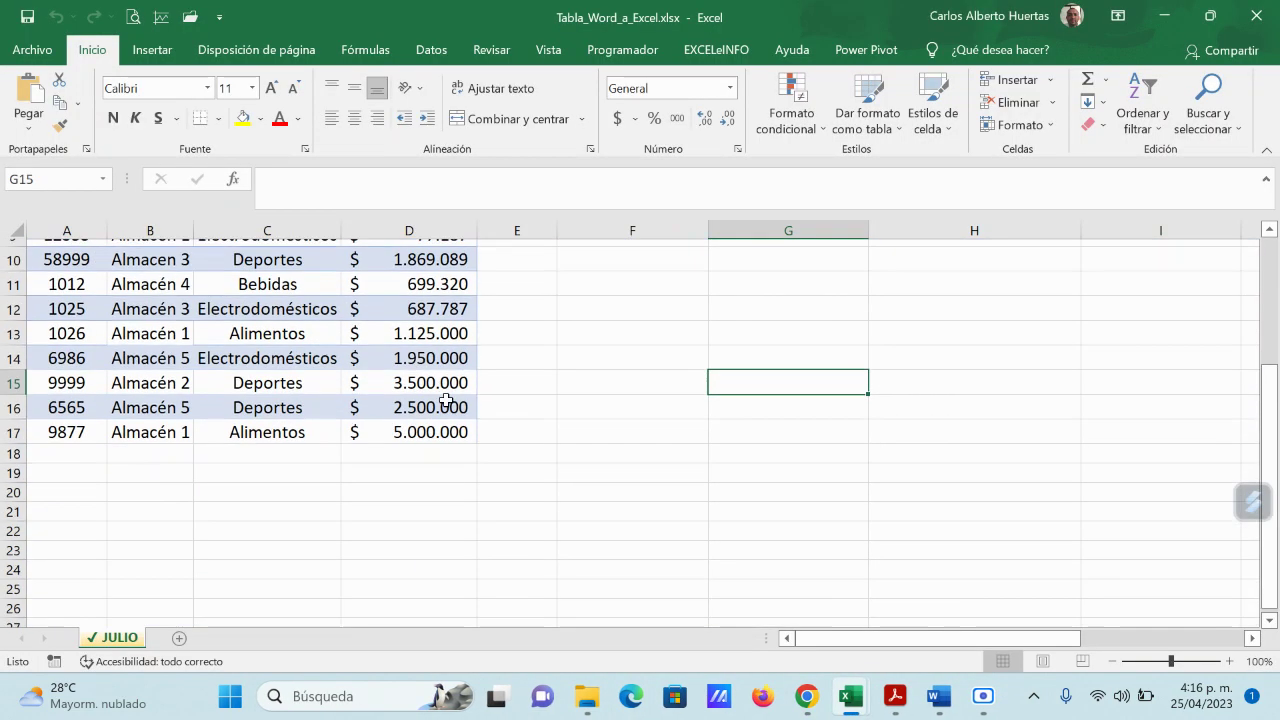
pyautogui.scroll(3, 446, 400)
pyautogui.scroll(-3, 443, 386)
pyautogui.scroll(3, 371, 508)
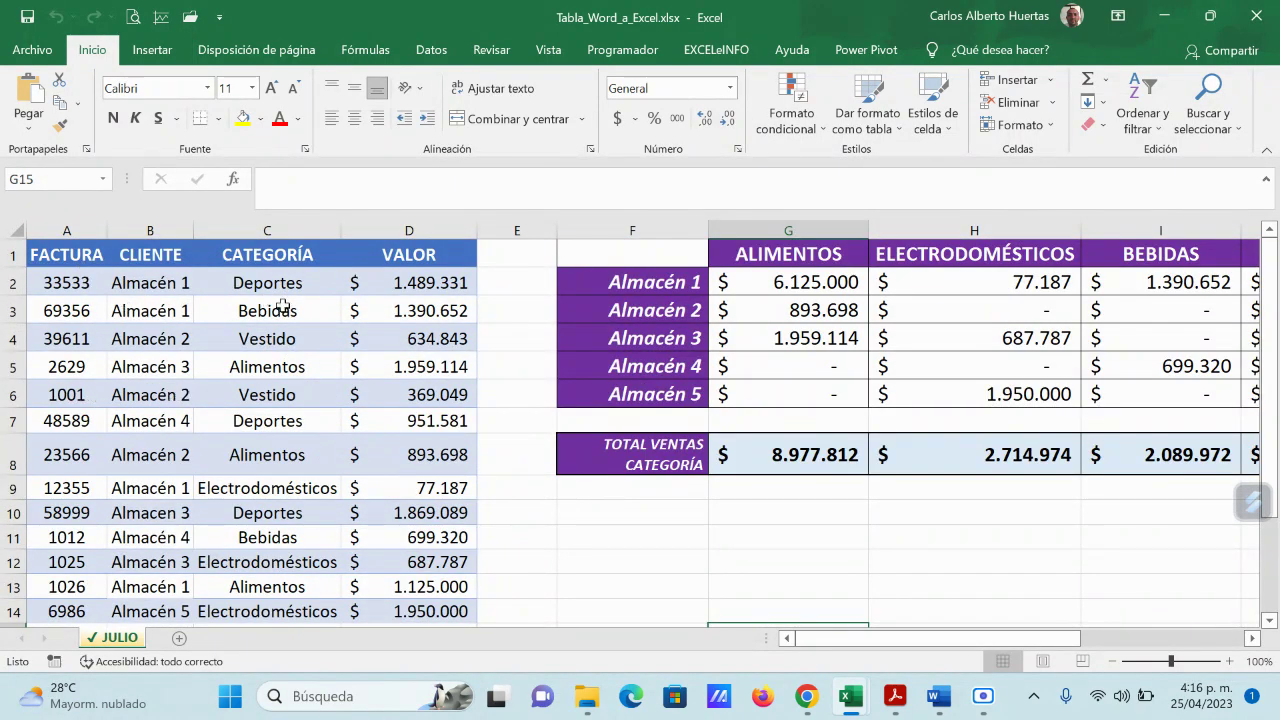
# Step: Select the invoice table A1:D17 on the JULIO sheet, headers included
pyautogui.moveTo(858, 640); pyautogui.dragTo(979, 642)
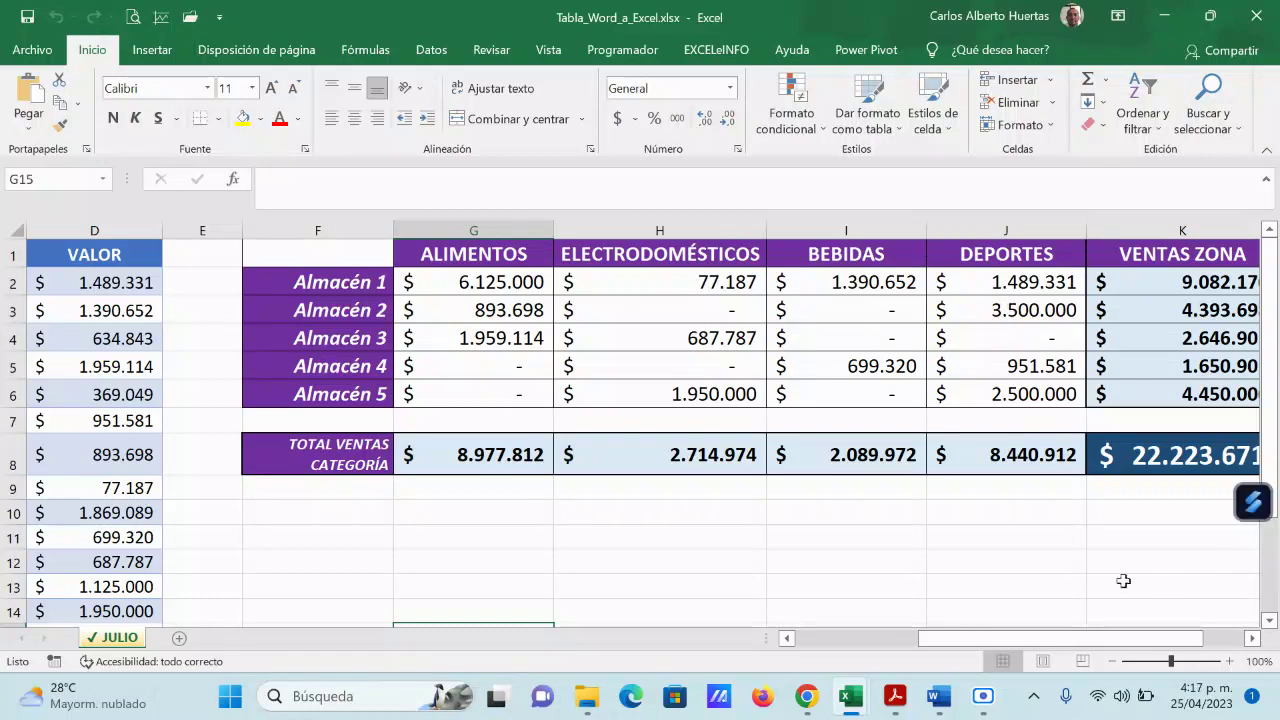
pyautogui.moveTo(1088, 643); pyautogui.dragTo(1086, 643)
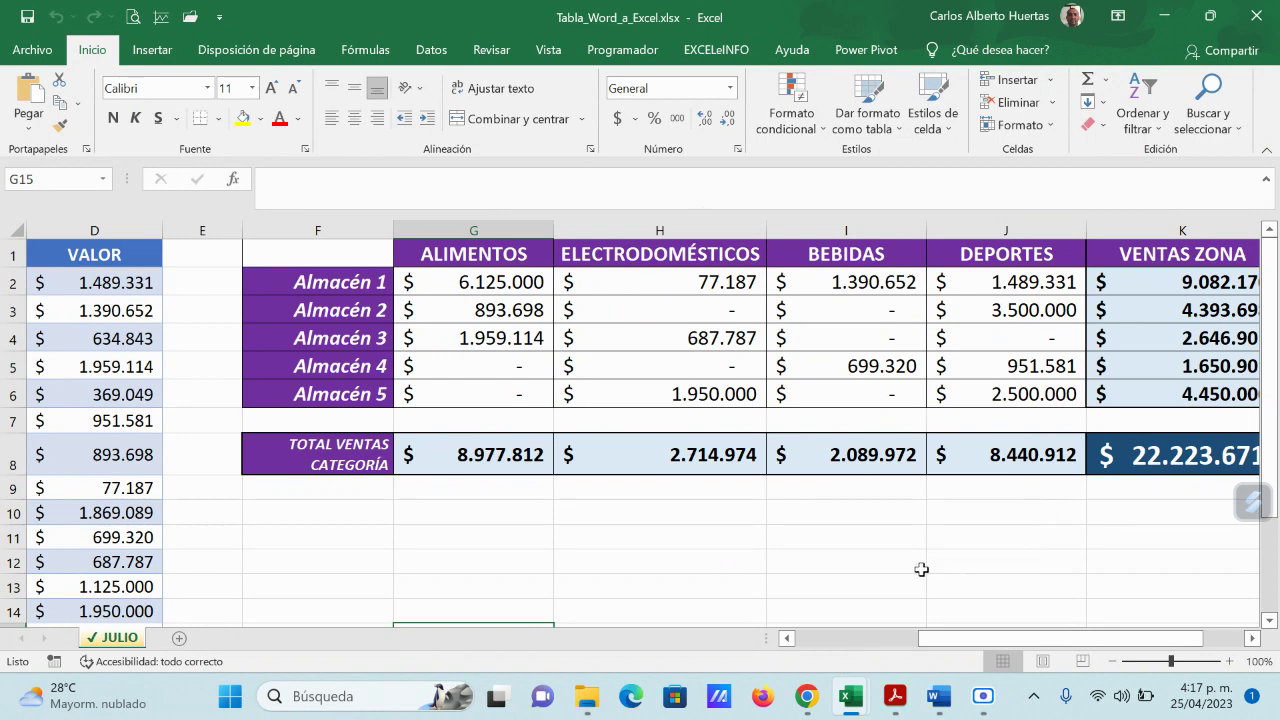
pyautogui.moveTo(1006, 648); pyautogui.dragTo(866, 651)
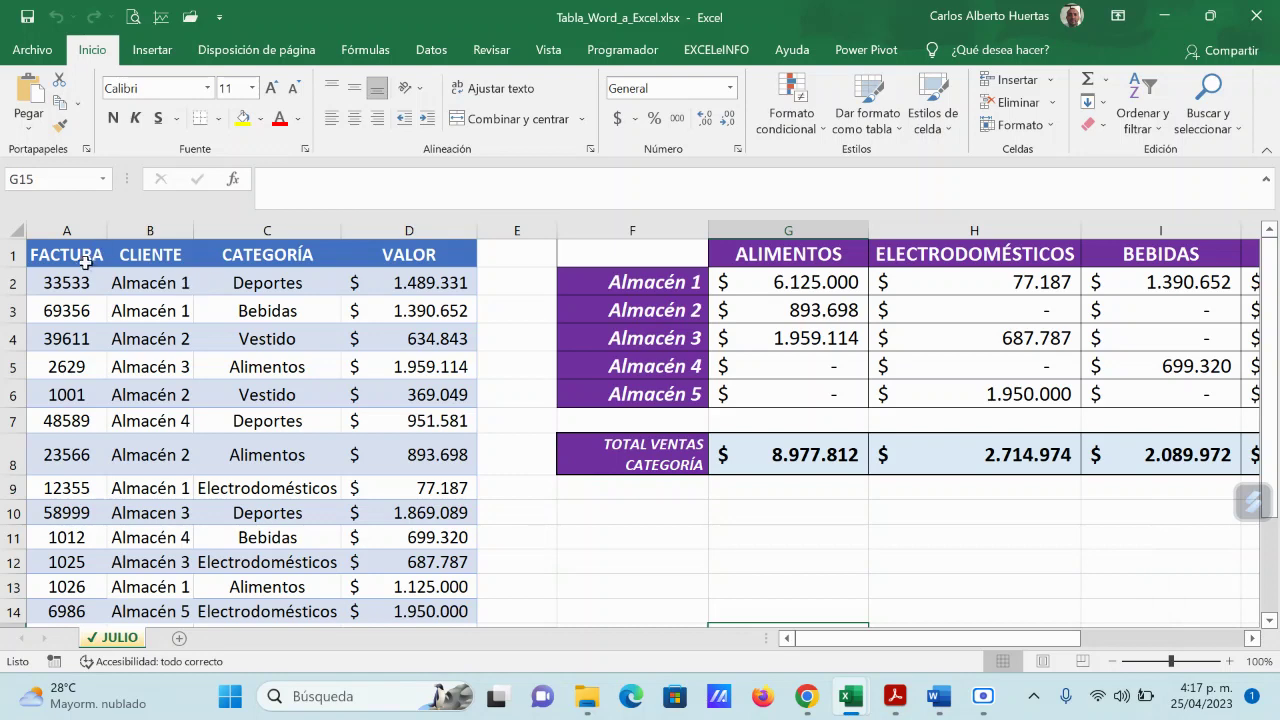
pyautogui.moveTo(75, 247); pyautogui.dragTo(365, 576)
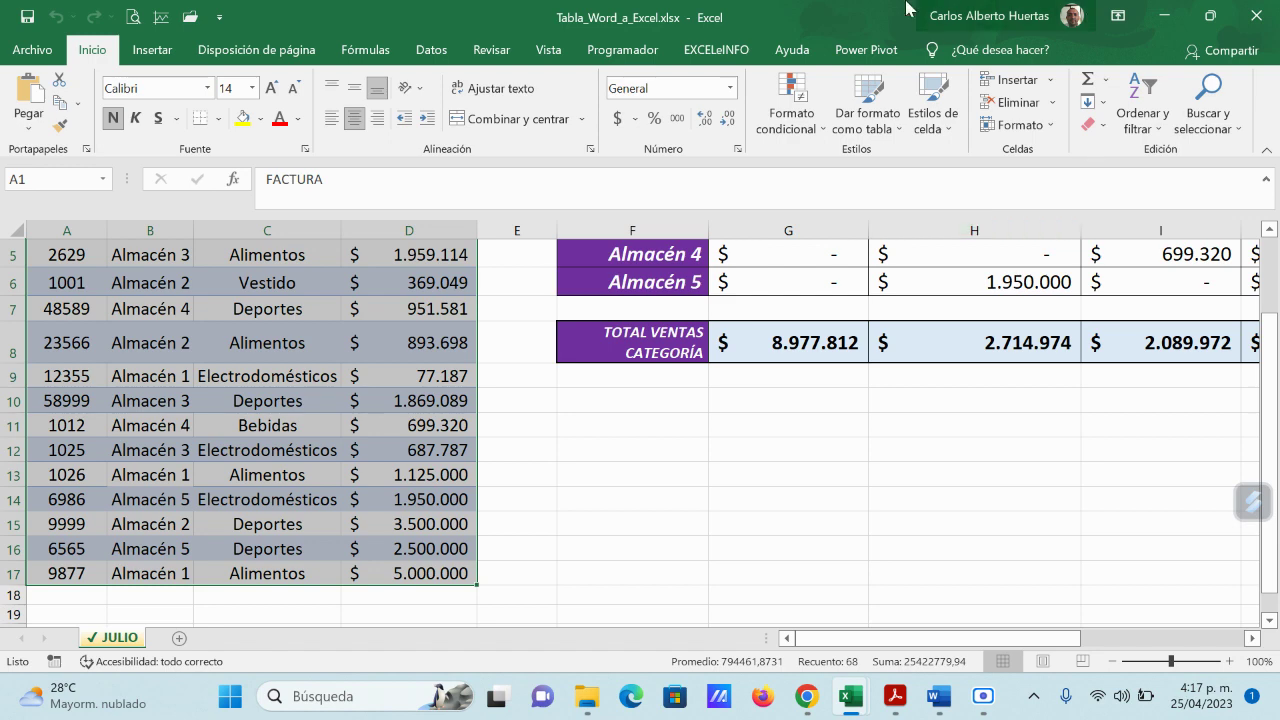
pyautogui.scroll(2, 383, 489)
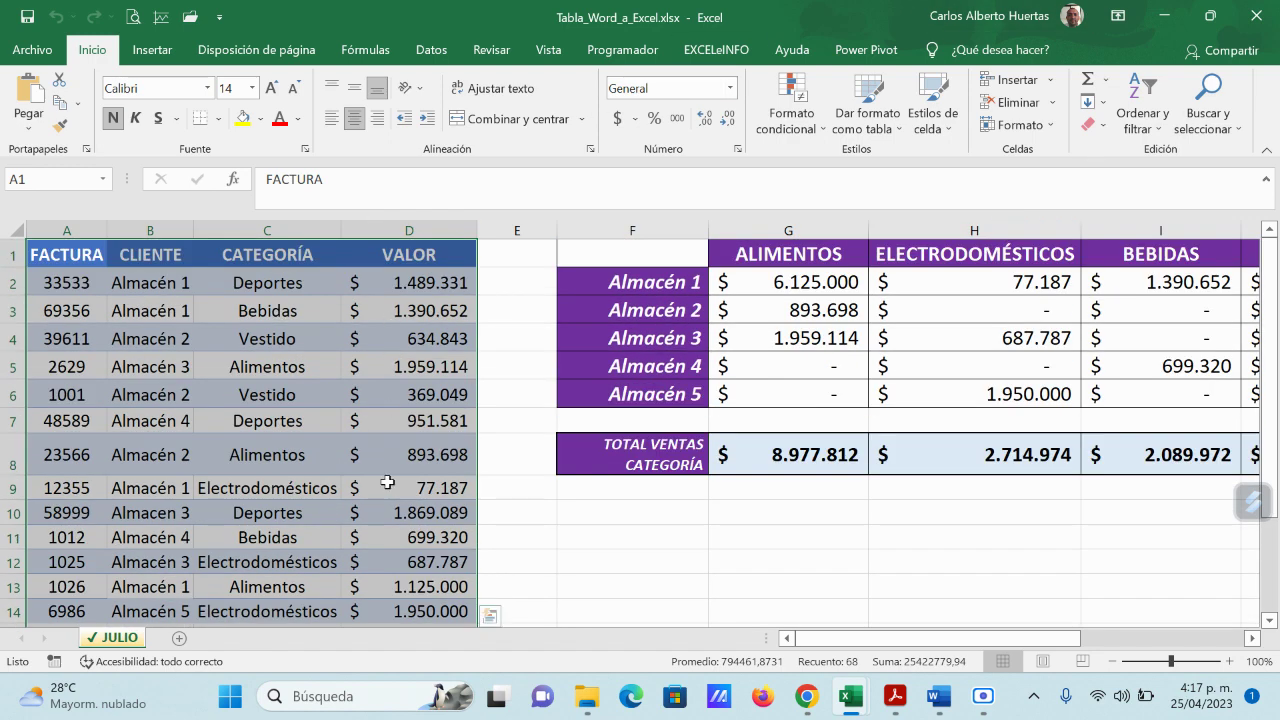
pyautogui.scroll(-2, 394, 554)
pyautogui.scroll(2, 391, 557)
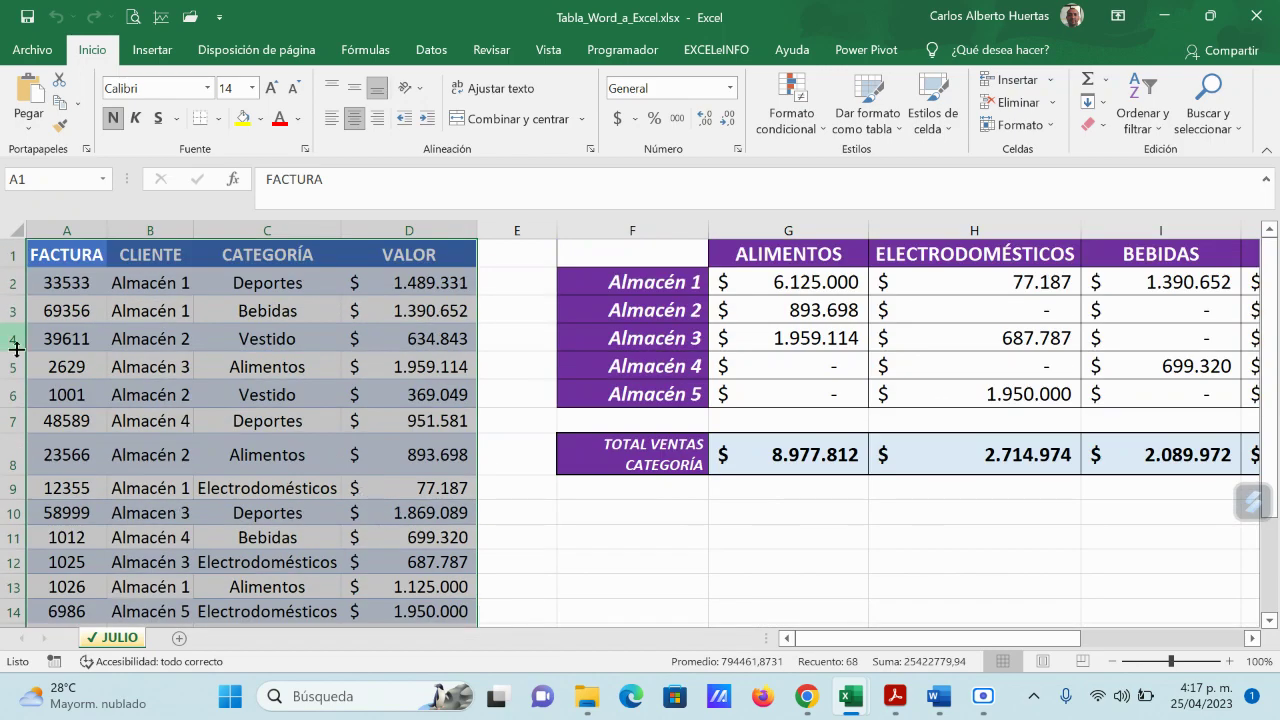
# Step: Copy A1:D17 and paste it into a new maximized blank Word document
pyautogui.click(59, 108)
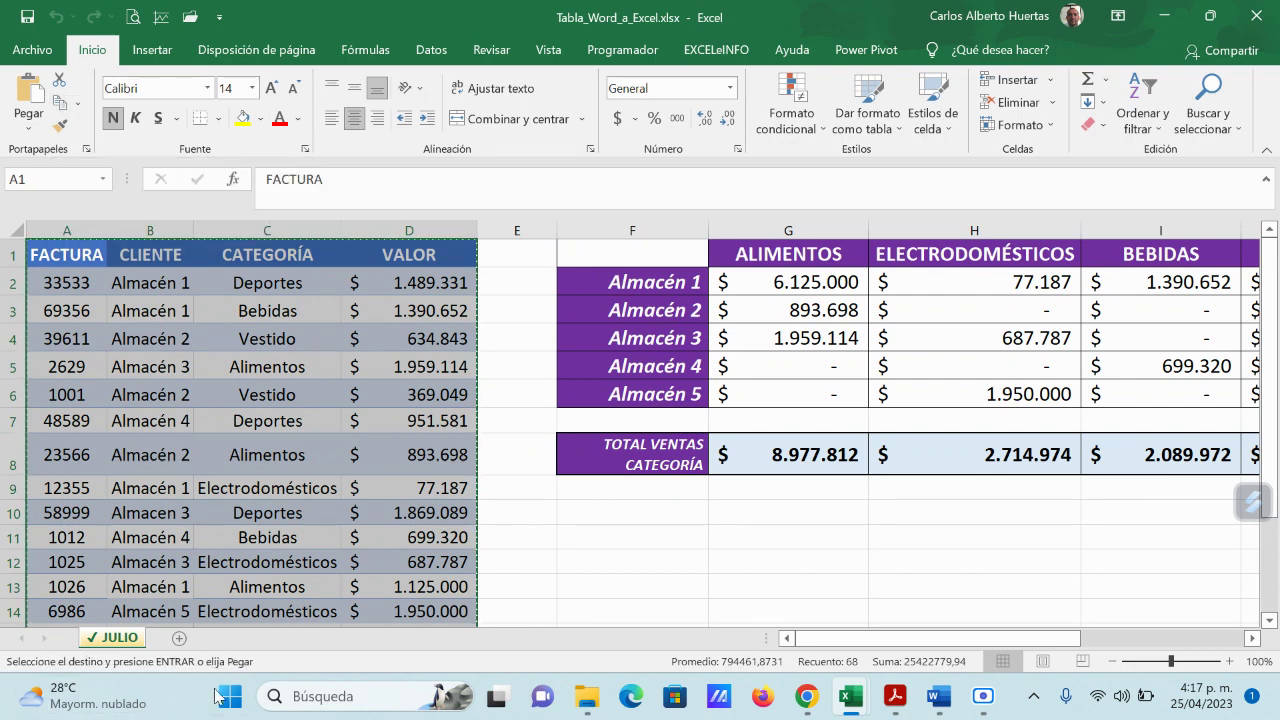
pyautogui.click(229, 696)
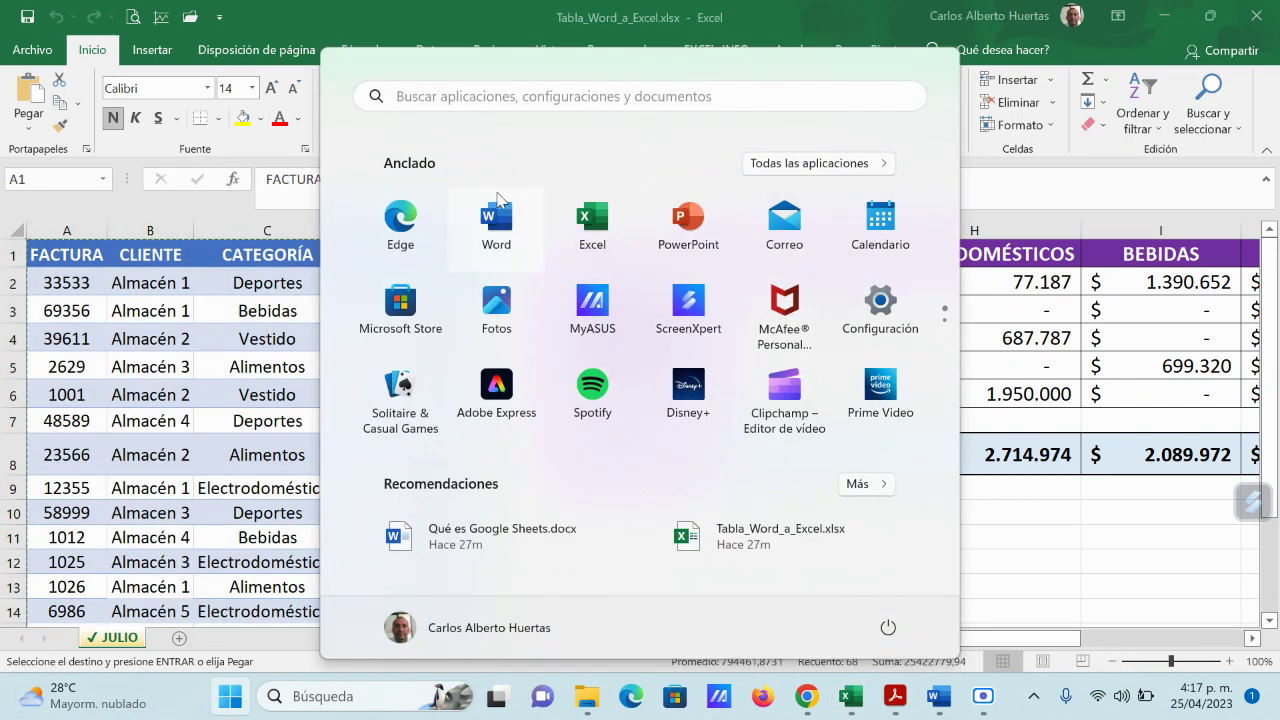
pyautogui.click(497, 210)
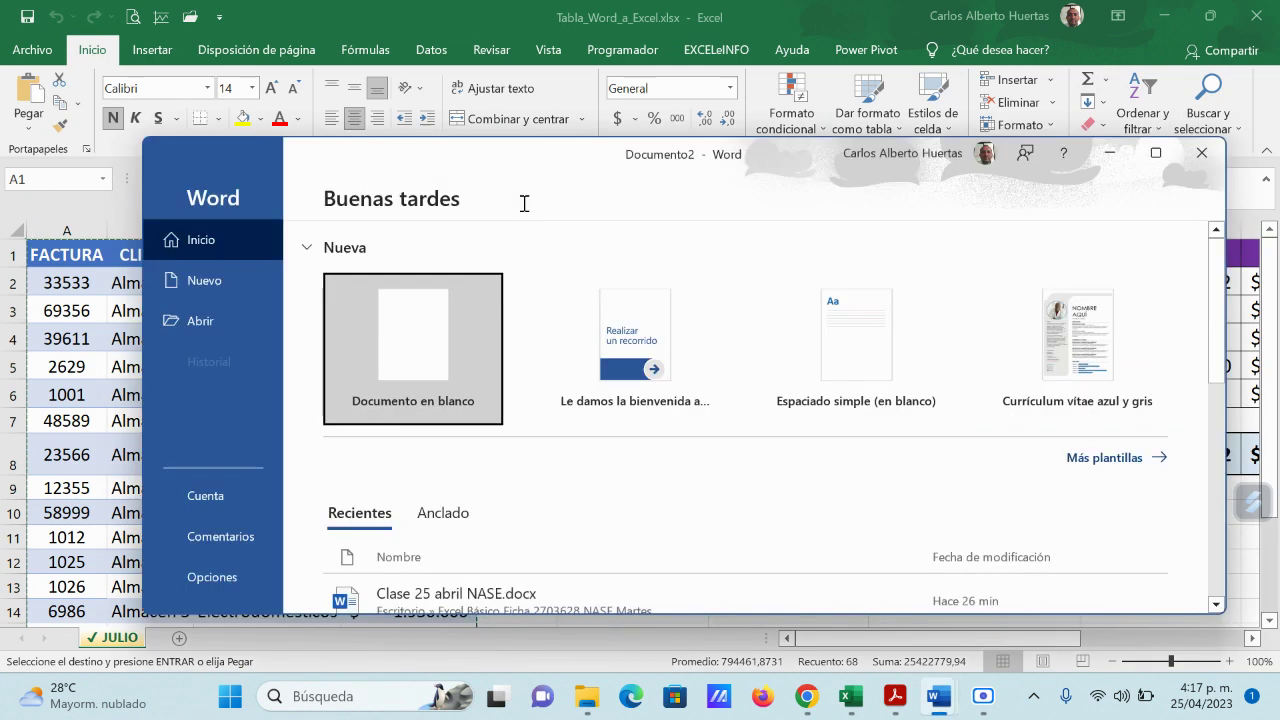
pyautogui.click(403, 331)
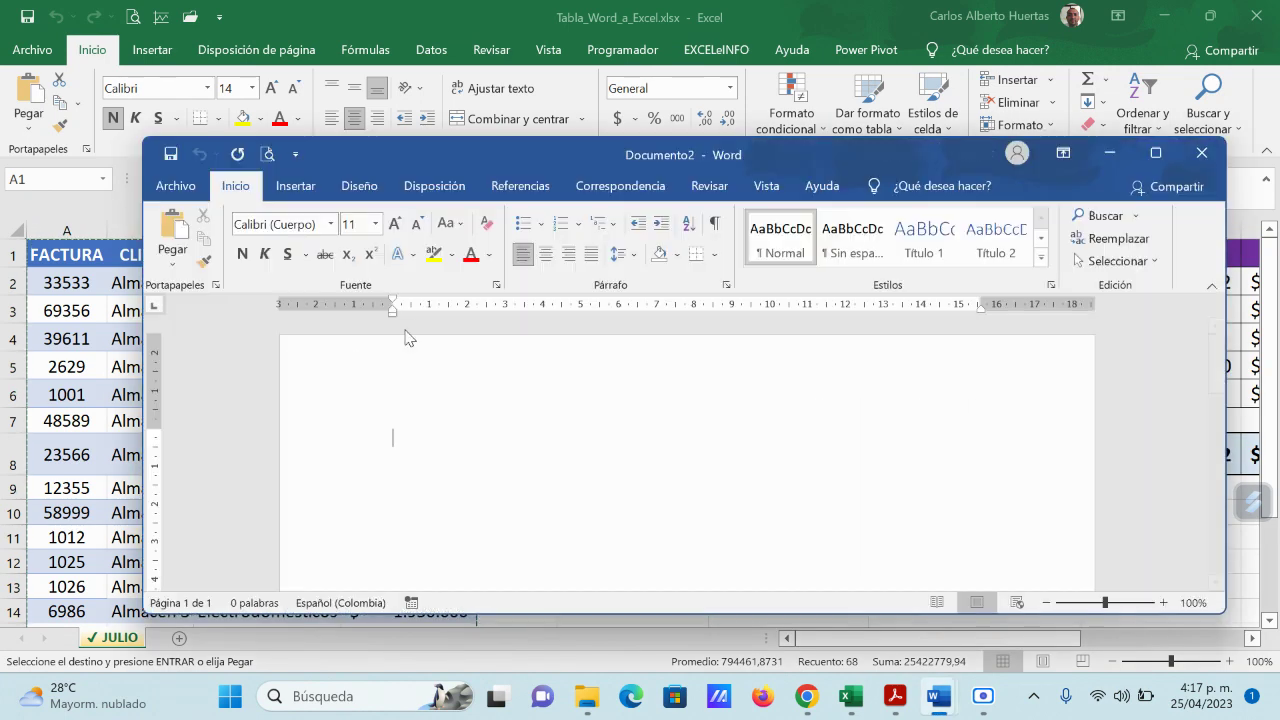
pyautogui.click(1155, 153)
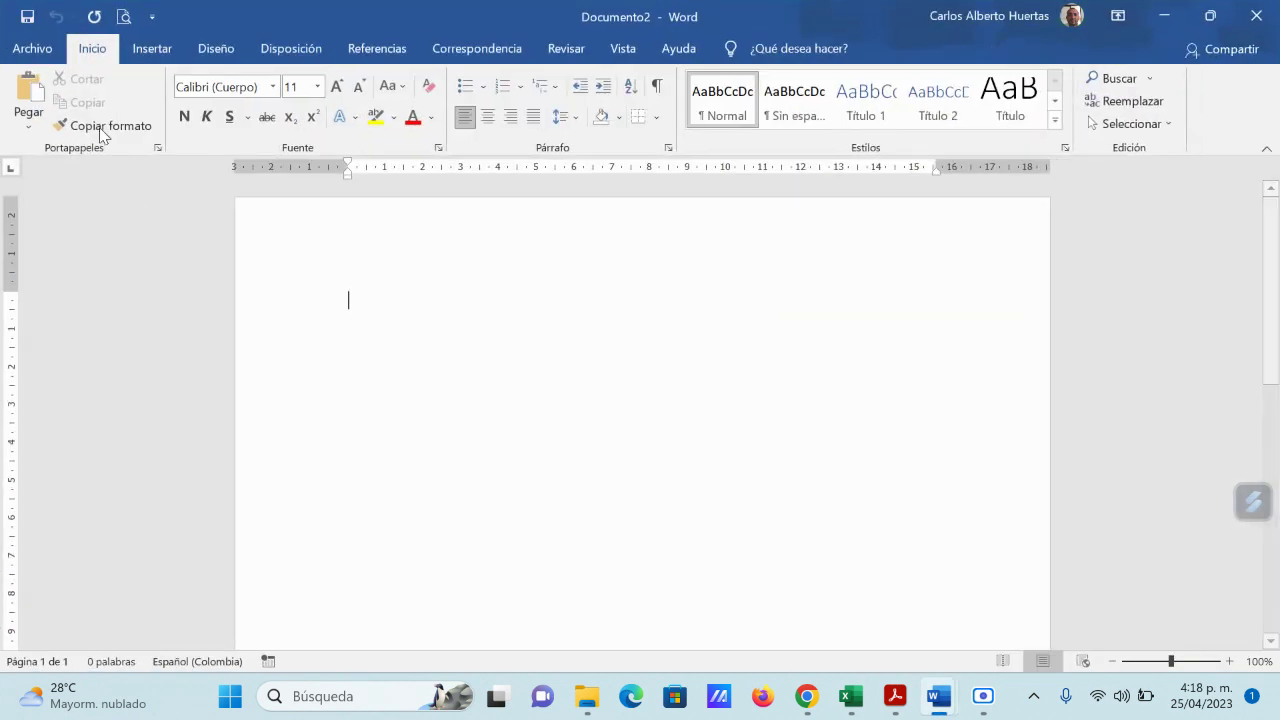
pyautogui.click(28, 92)
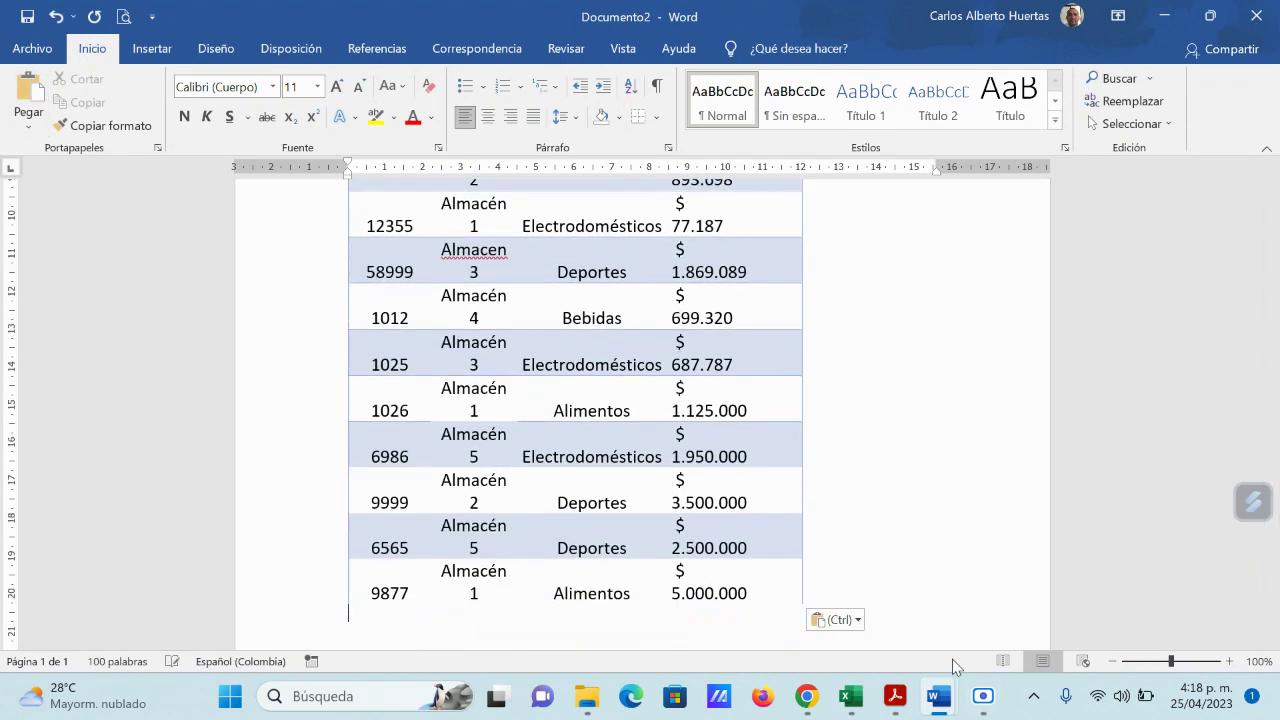
# Step: Look back at the Tabla_Word_a_Excel workbook, then return to Documento2
pyautogui.scroll(8, 817, 478)
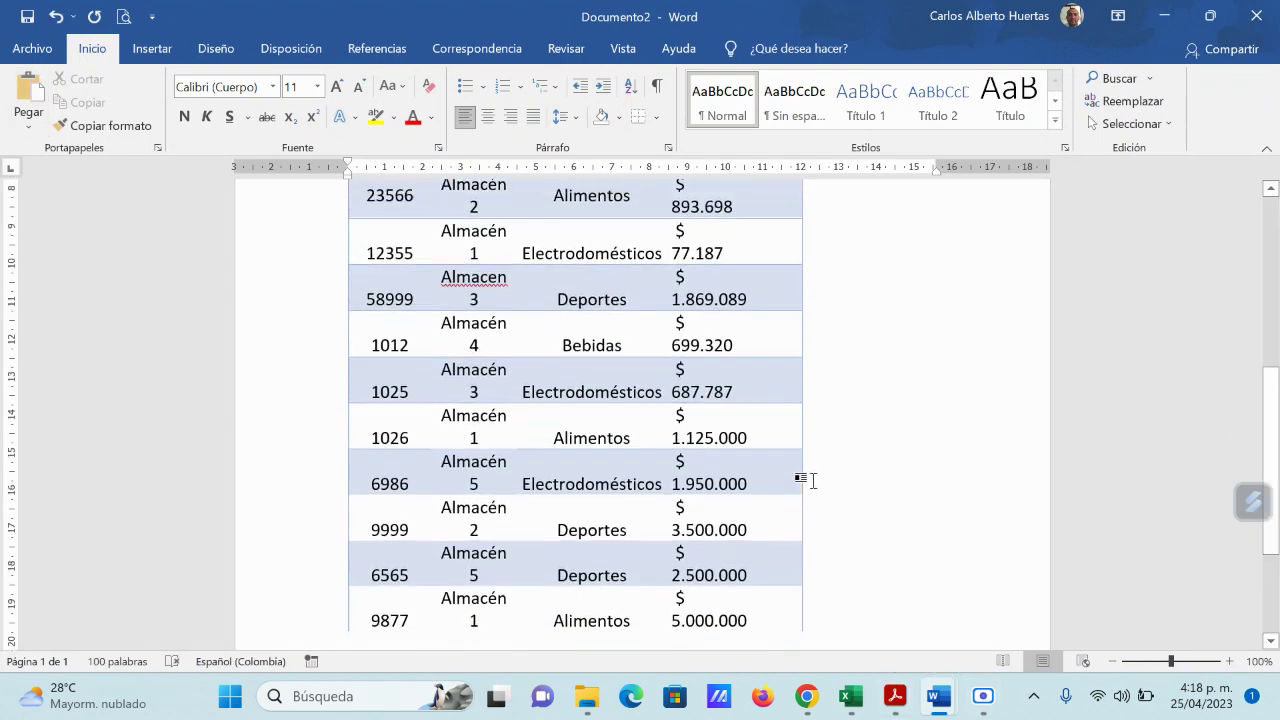
pyautogui.scroll(1, 817, 490)
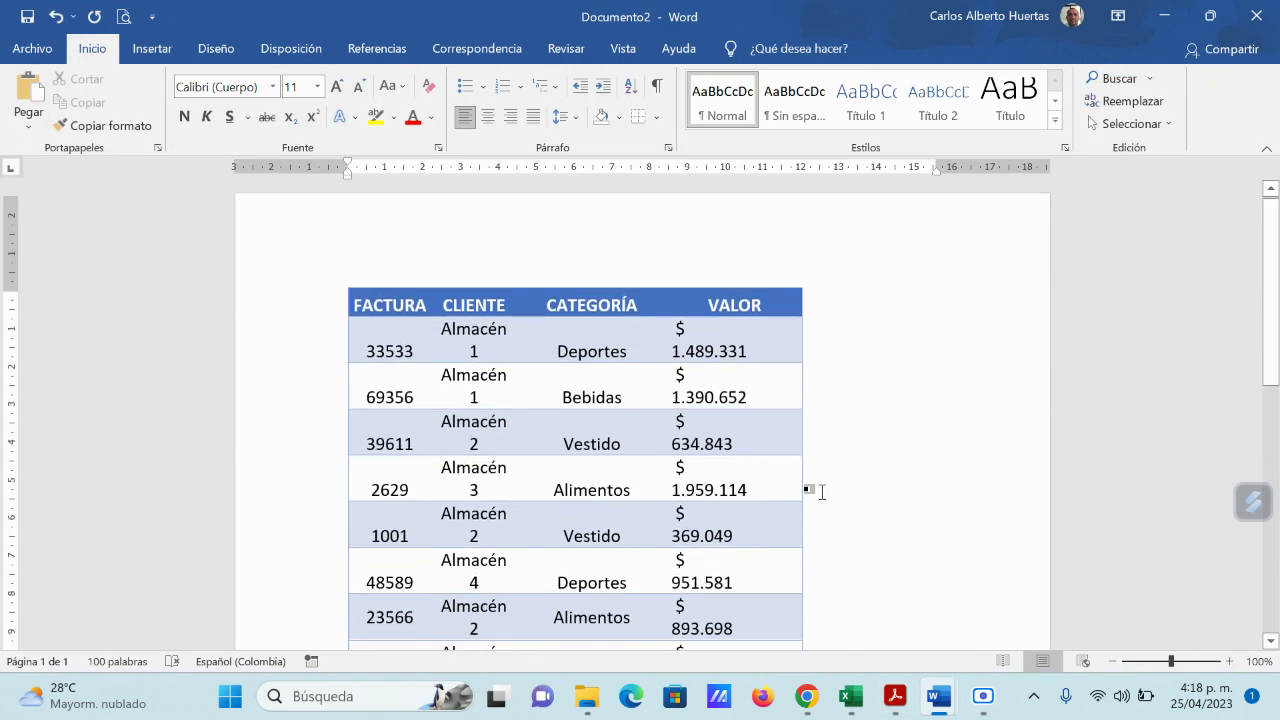
pyautogui.scroll(-1, 814, 488)
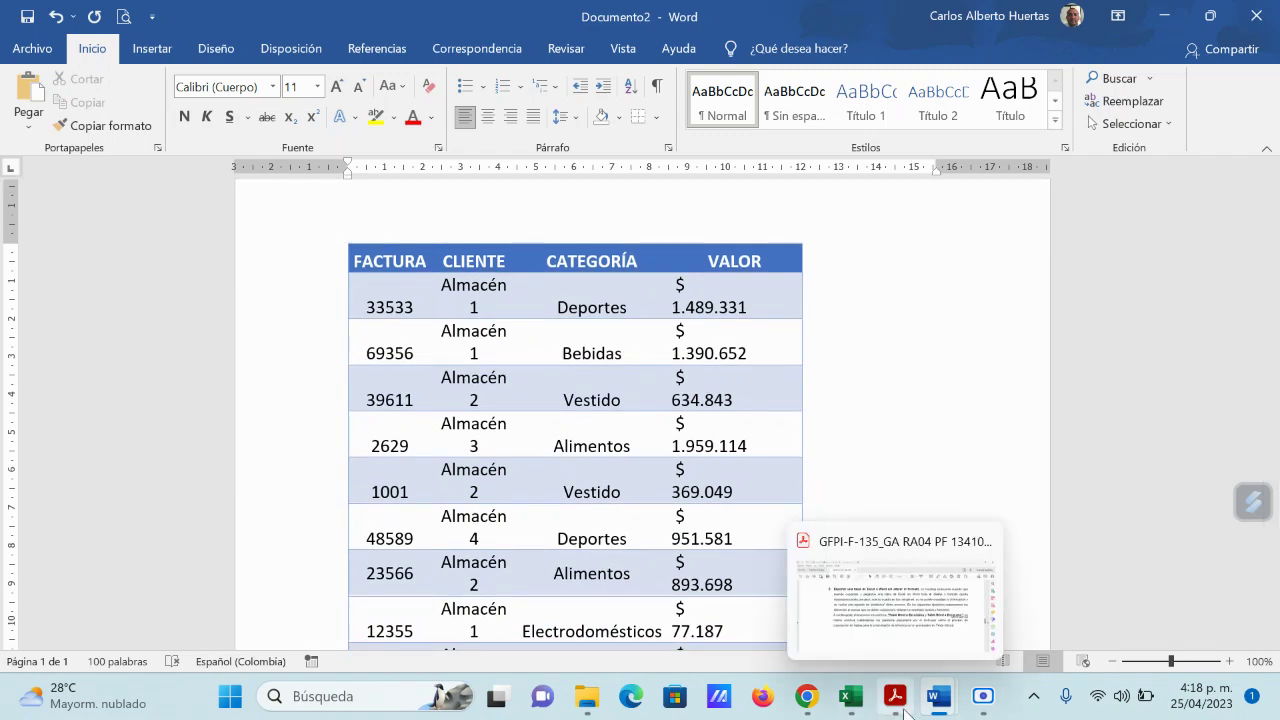
pyautogui.moveTo(851, 696)
pyautogui.click(928, 605)
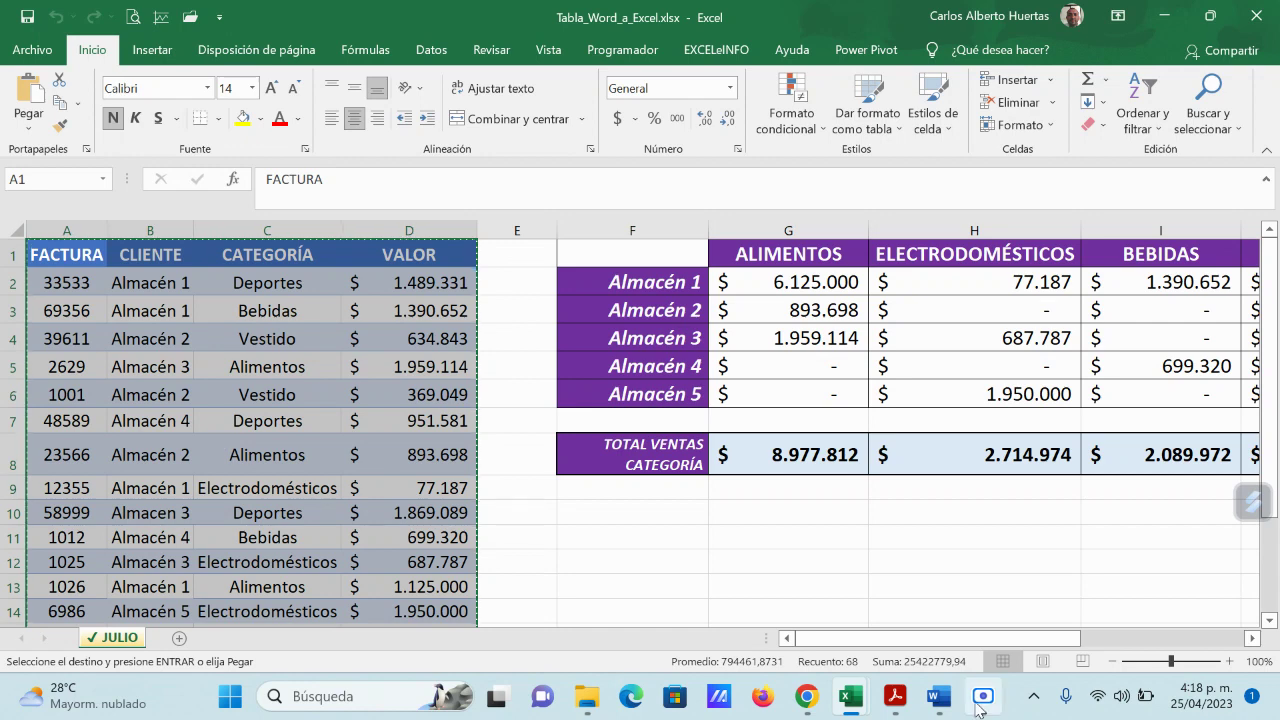
pyautogui.moveTo(938, 696)
pyautogui.click(1100, 611)
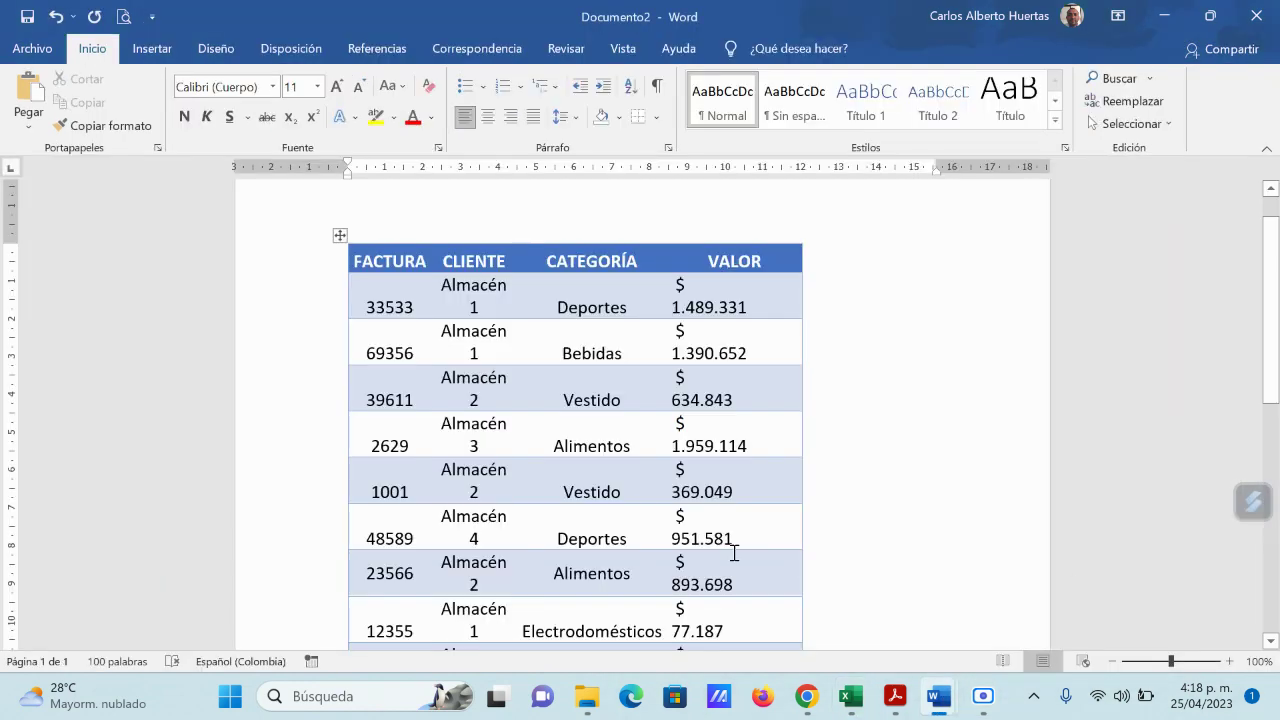
# Step: Widen the CLIENTE and CATEGORÍA columns and the table so VALOR amounts fit on one line
pyautogui.click(340, 235)
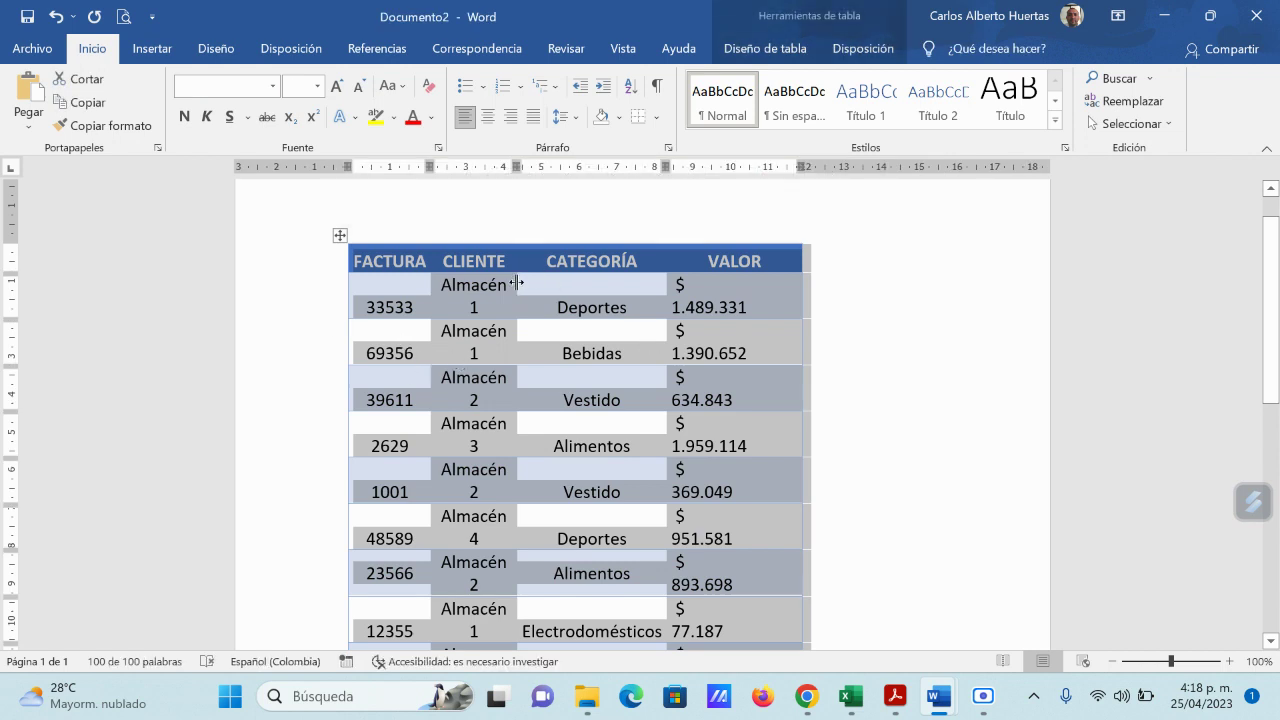
pyautogui.moveTo(519, 284); pyautogui.dragTo(530, 283)
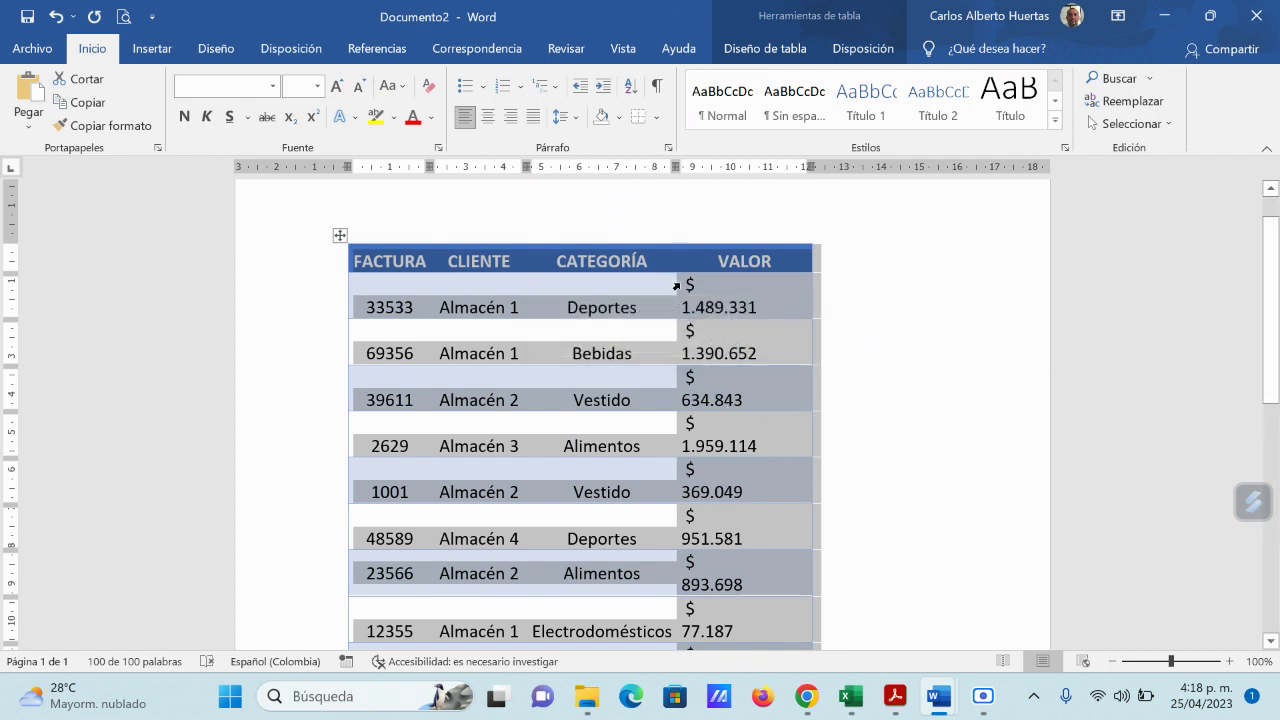
pyautogui.moveTo(675, 288); pyautogui.dragTo(686, 288)
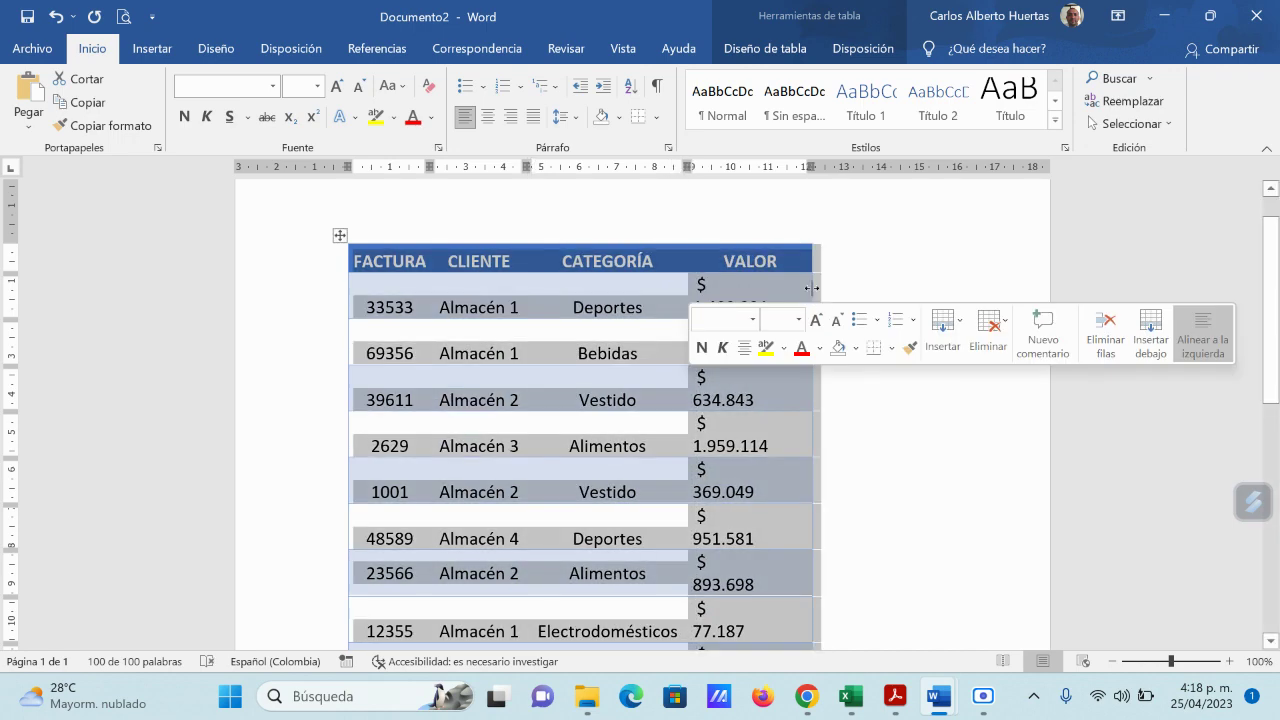
pyautogui.moveTo(810, 288); pyautogui.dragTo(837, 289)
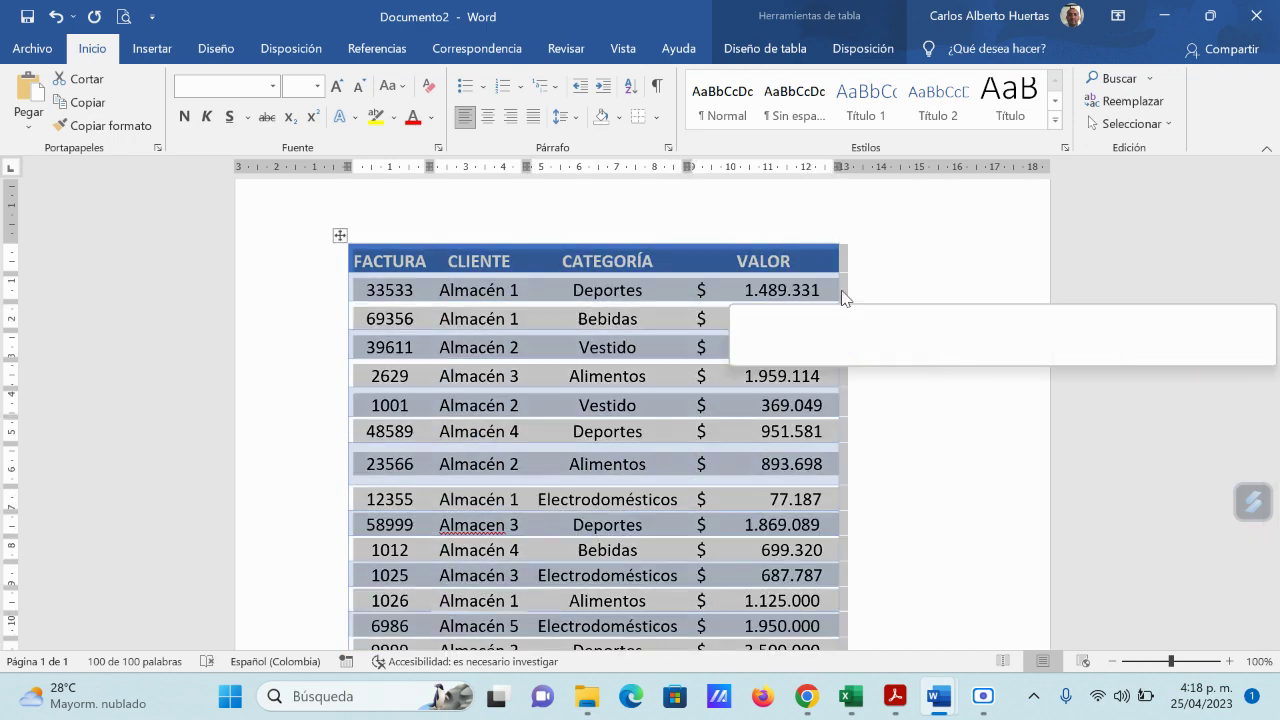
# Step: Deselect the table and scroll through the document to review the resized columns
pyautogui.scroll(-5, 964, 470)
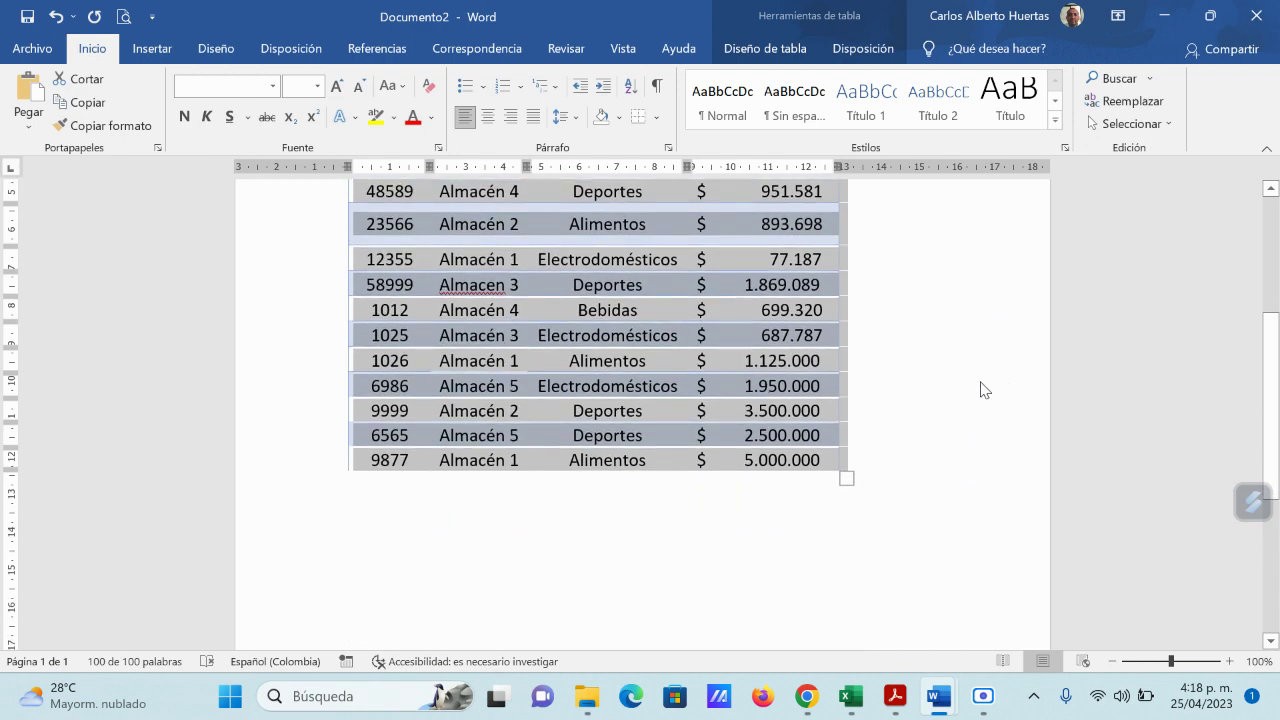
pyautogui.click(874, 554)
pyautogui.scroll(6, 749, 563)
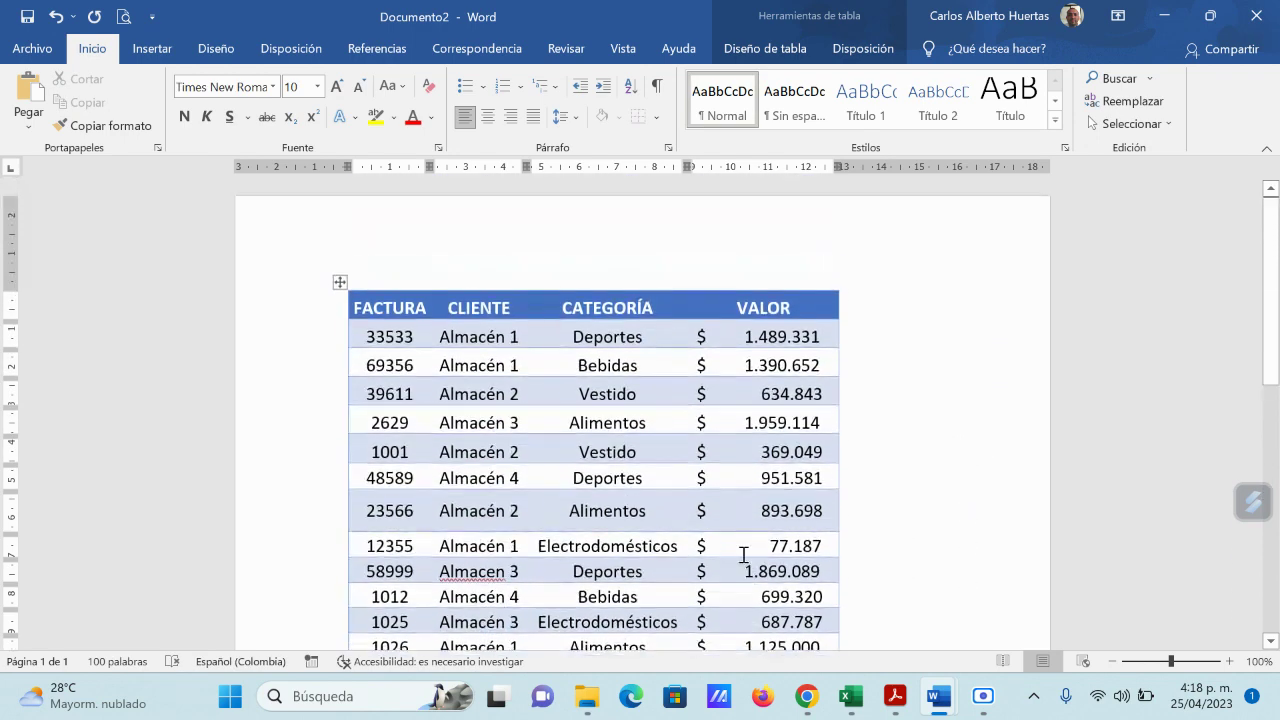
pyautogui.scroll(-4, 677, 460)
pyautogui.scroll(4, 677, 460)
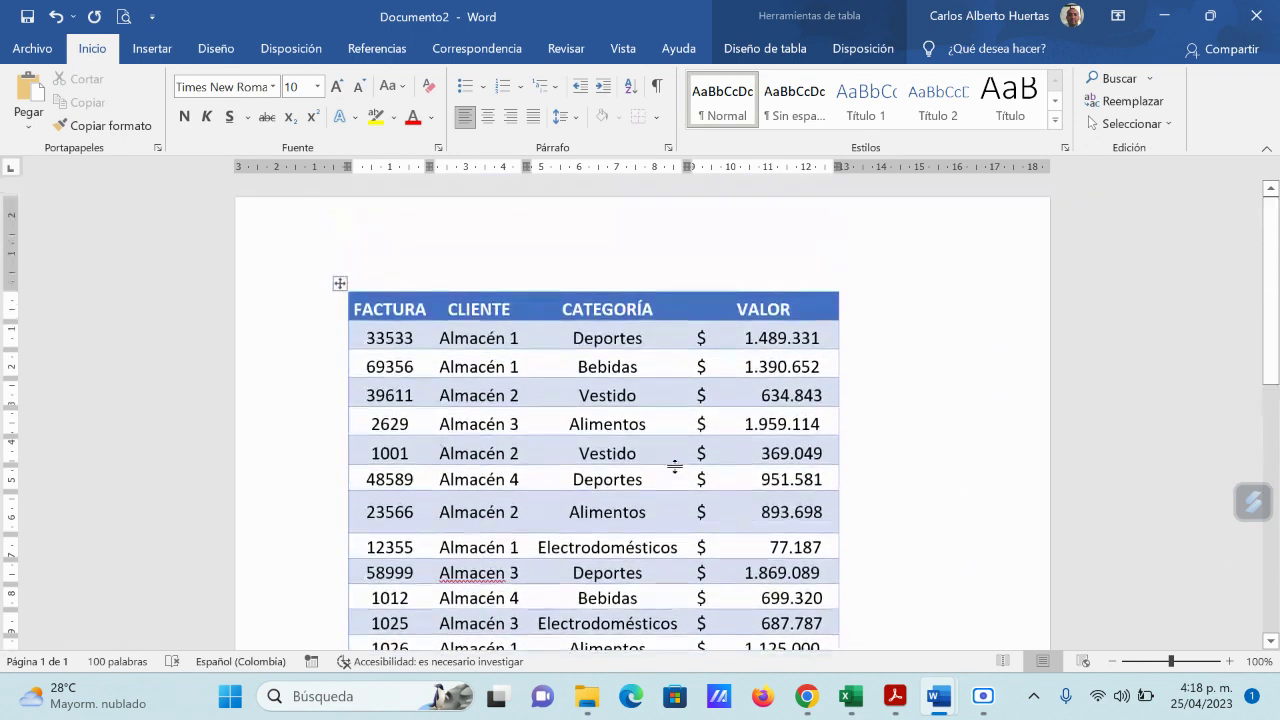
pyautogui.scroll(-1, 675, 465)
pyautogui.scroll(1, 675, 461)
pyautogui.scroll(-4, 677, 462)
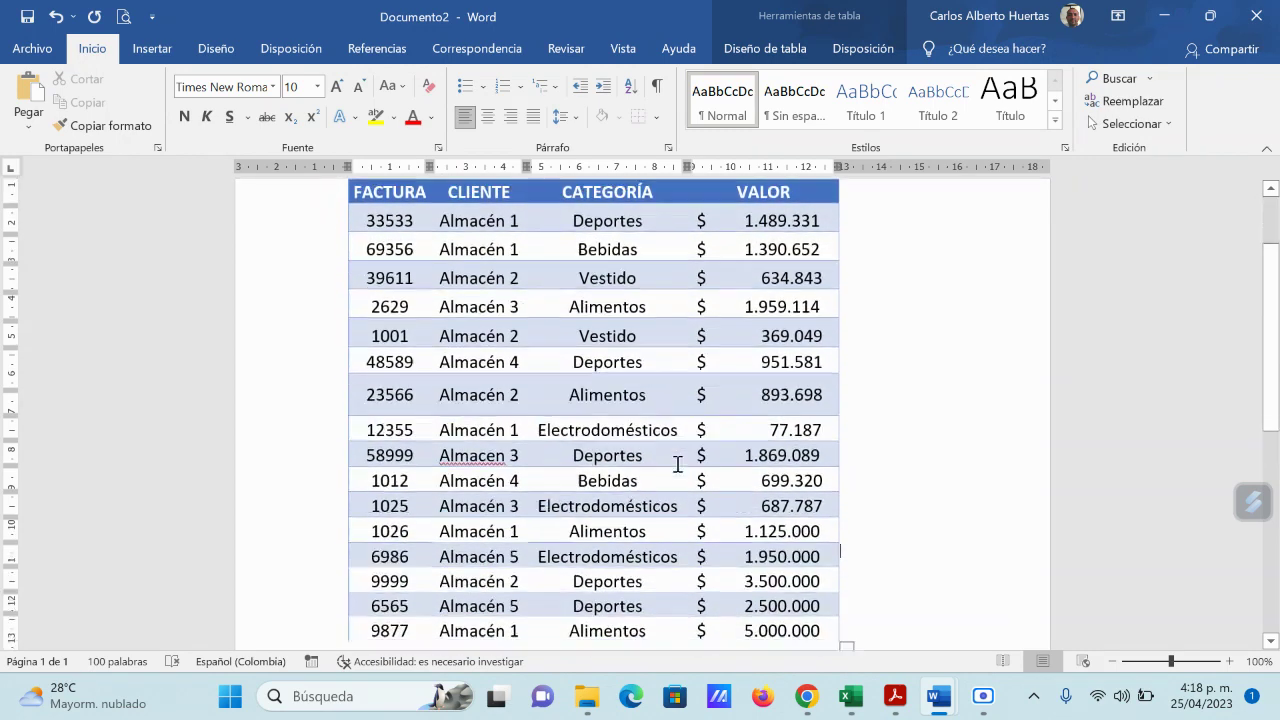
pyautogui.scroll(3, 677, 463)
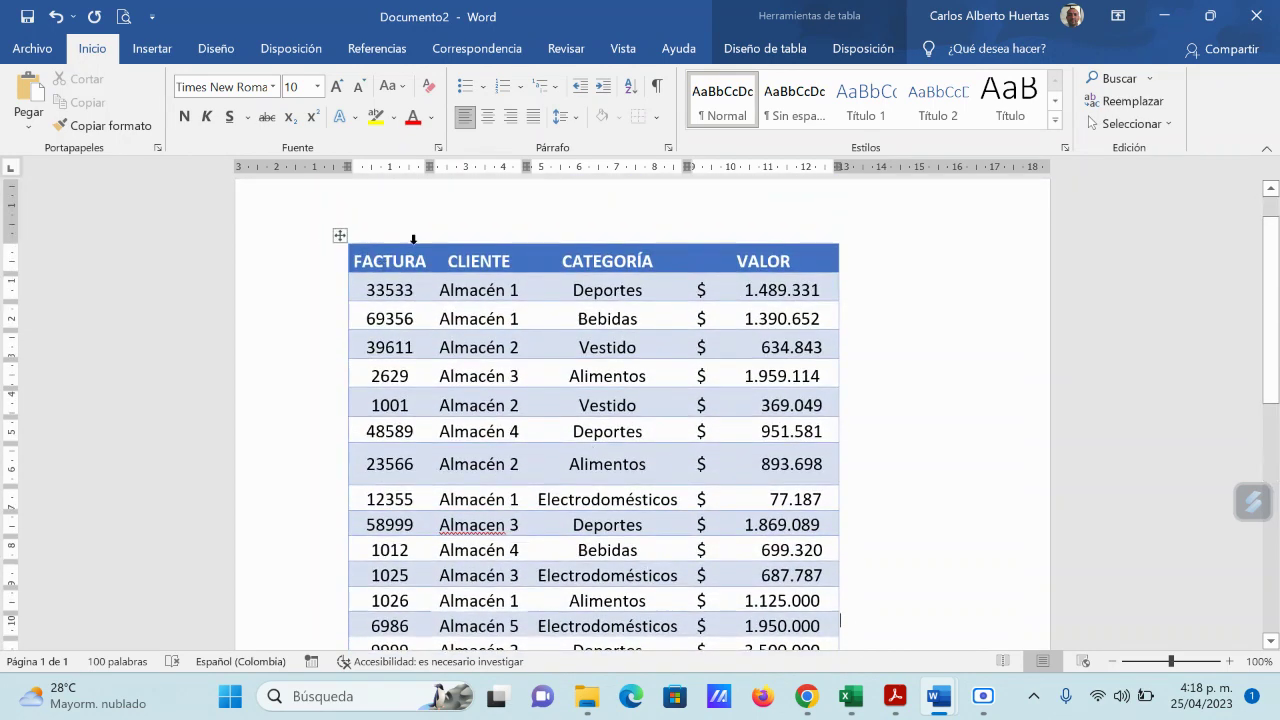
pyautogui.scroll(-4, 669, 471)
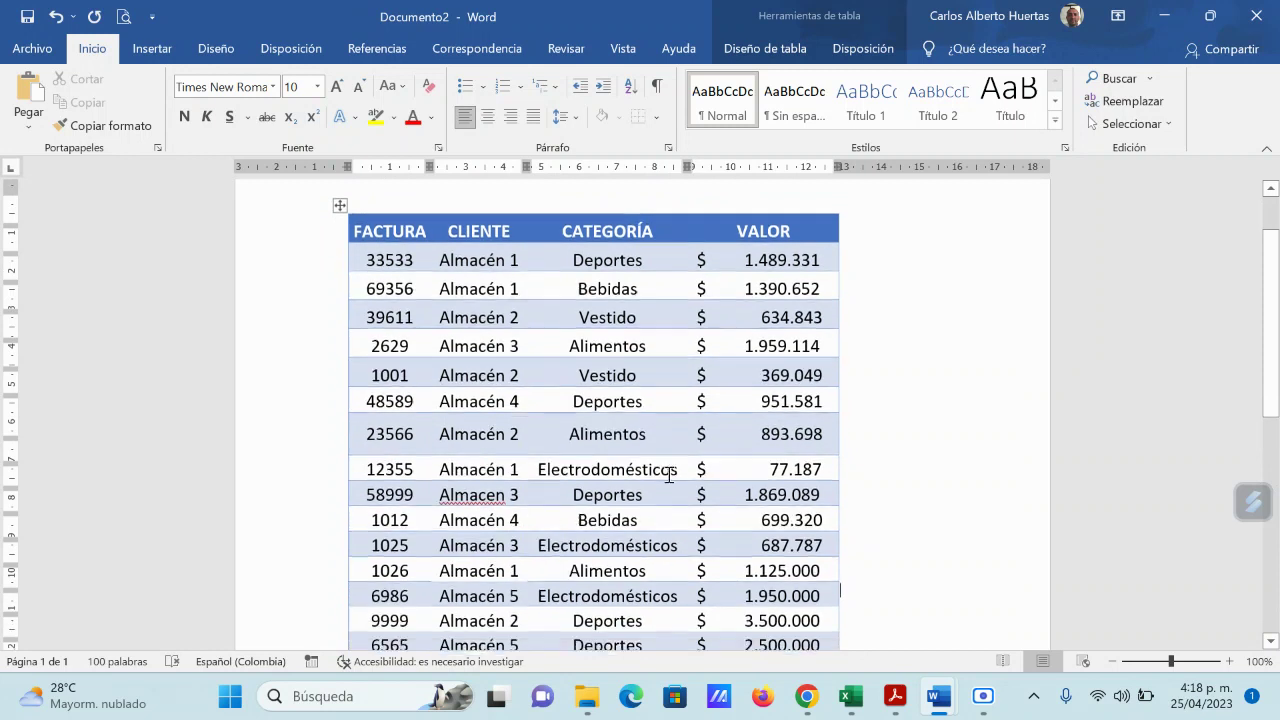
# Step: Below the table, paste special the invoice table as 'Hoja de cálculo de Microsoft Excel Objeto'
pyautogui.click(880, 530)
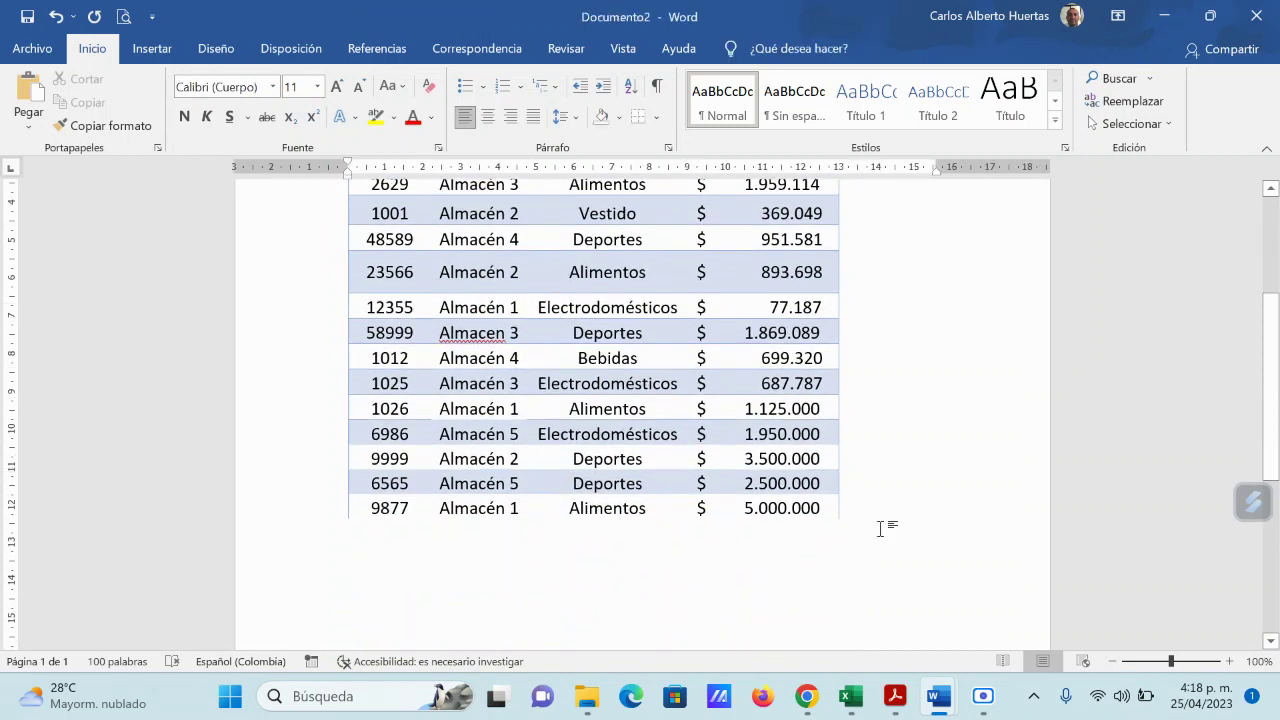
pyautogui.click(29, 122)
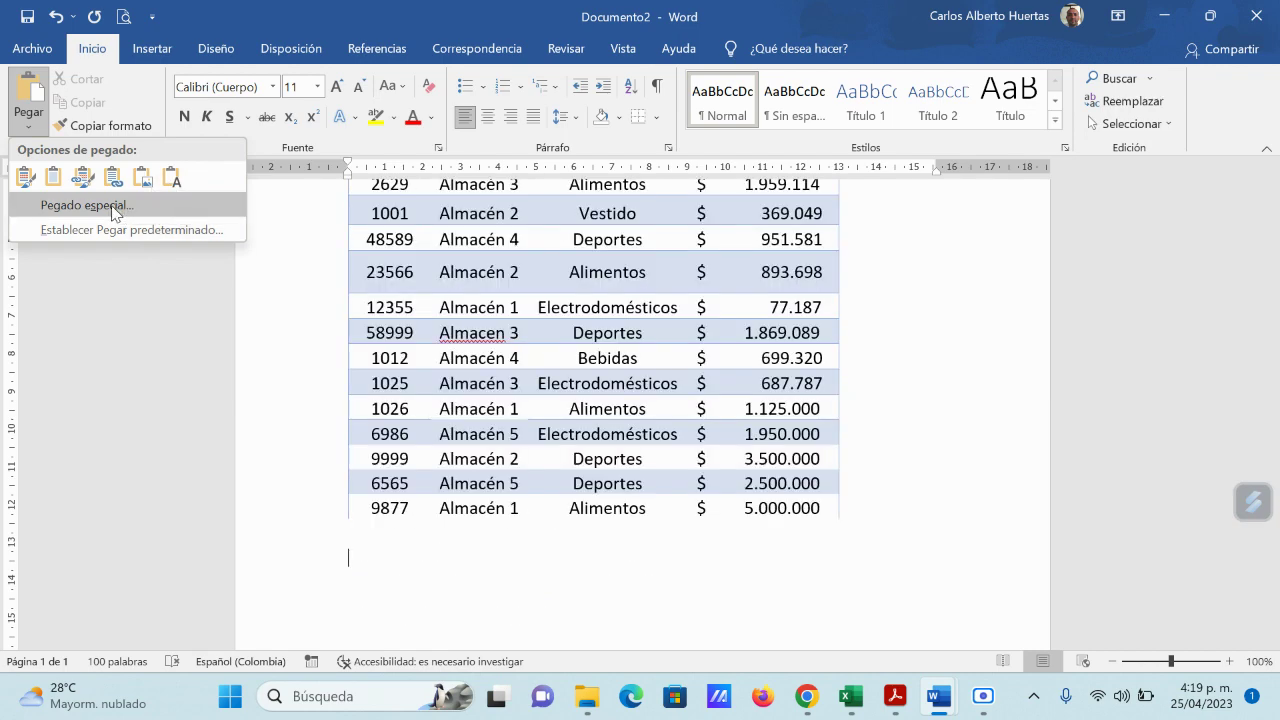
pyautogui.click(86, 205)
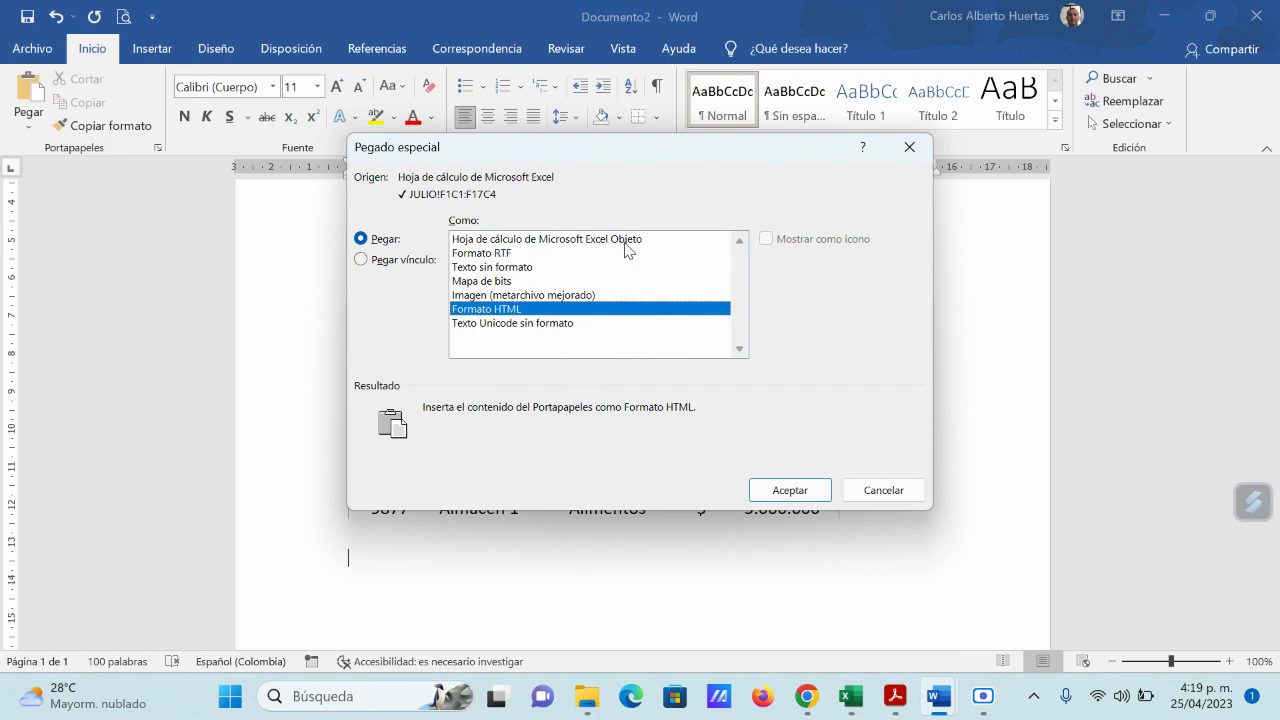
pyautogui.click(592, 240)
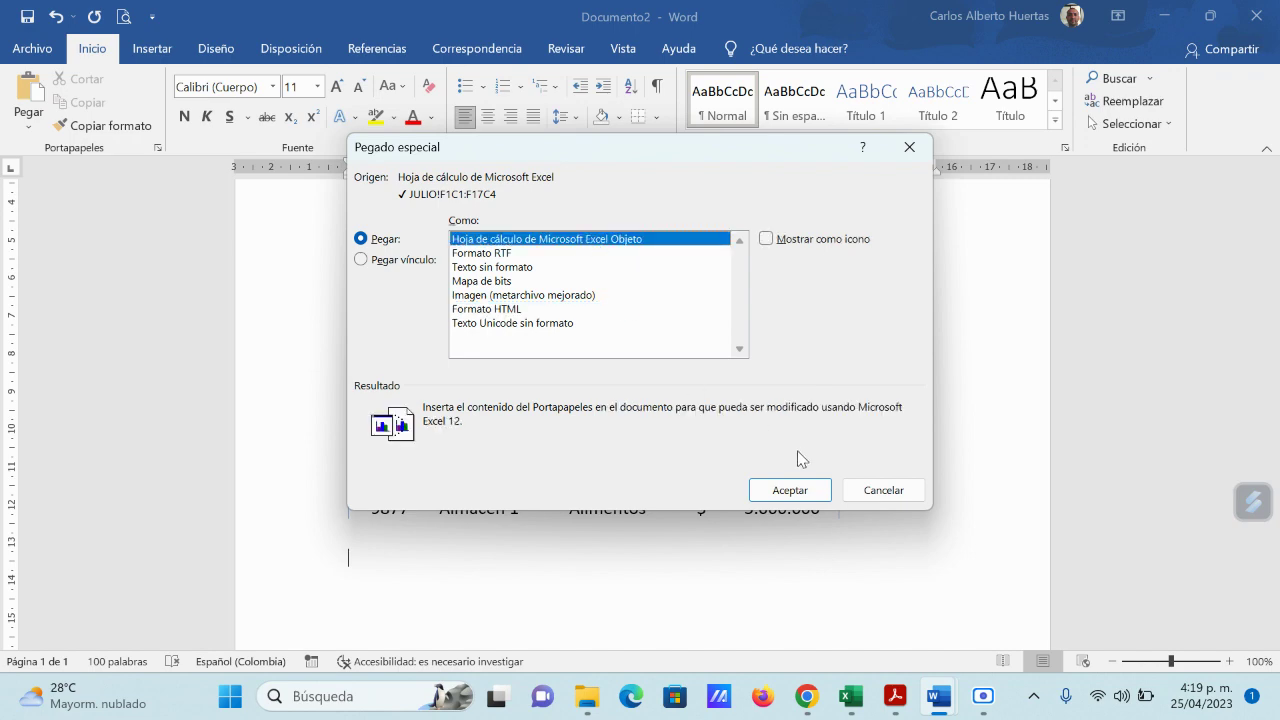
pyautogui.click(790, 490)
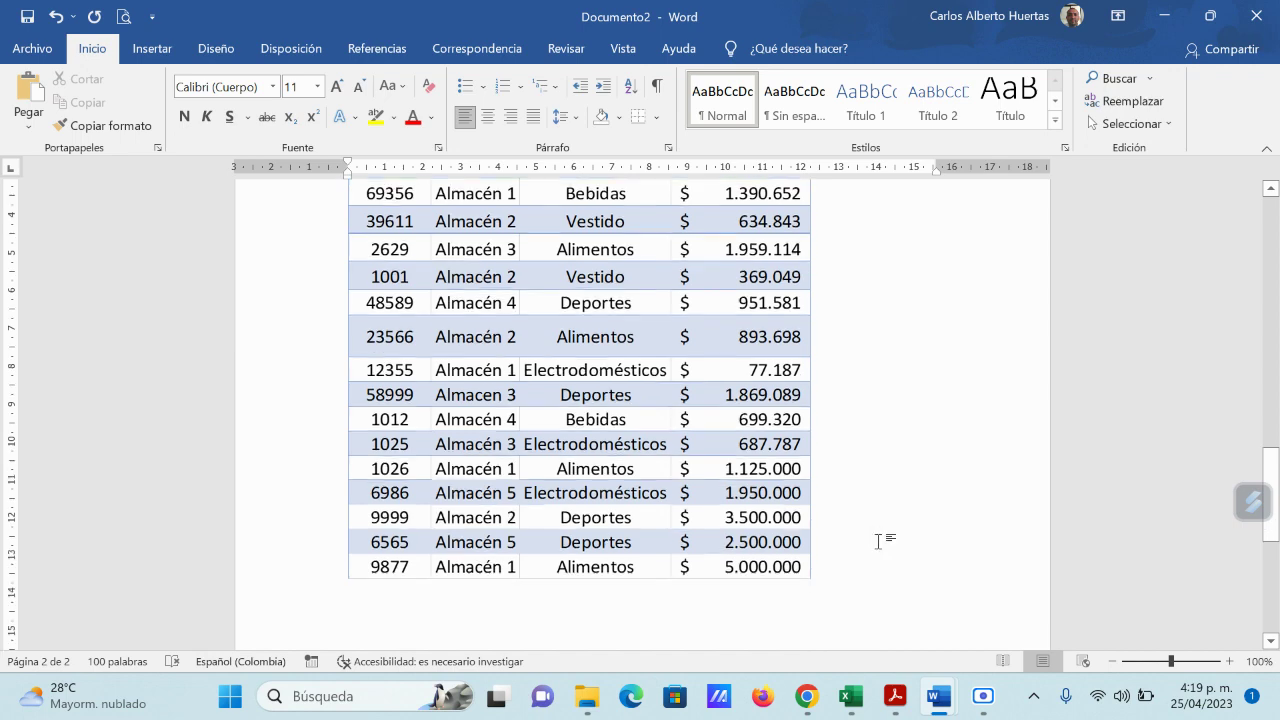
# Step: Glance at the Tabla_Word_a_Excel workbook, then switch back to Documento2 with the embedded table
pyautogui.scroll(1, 878, 540)
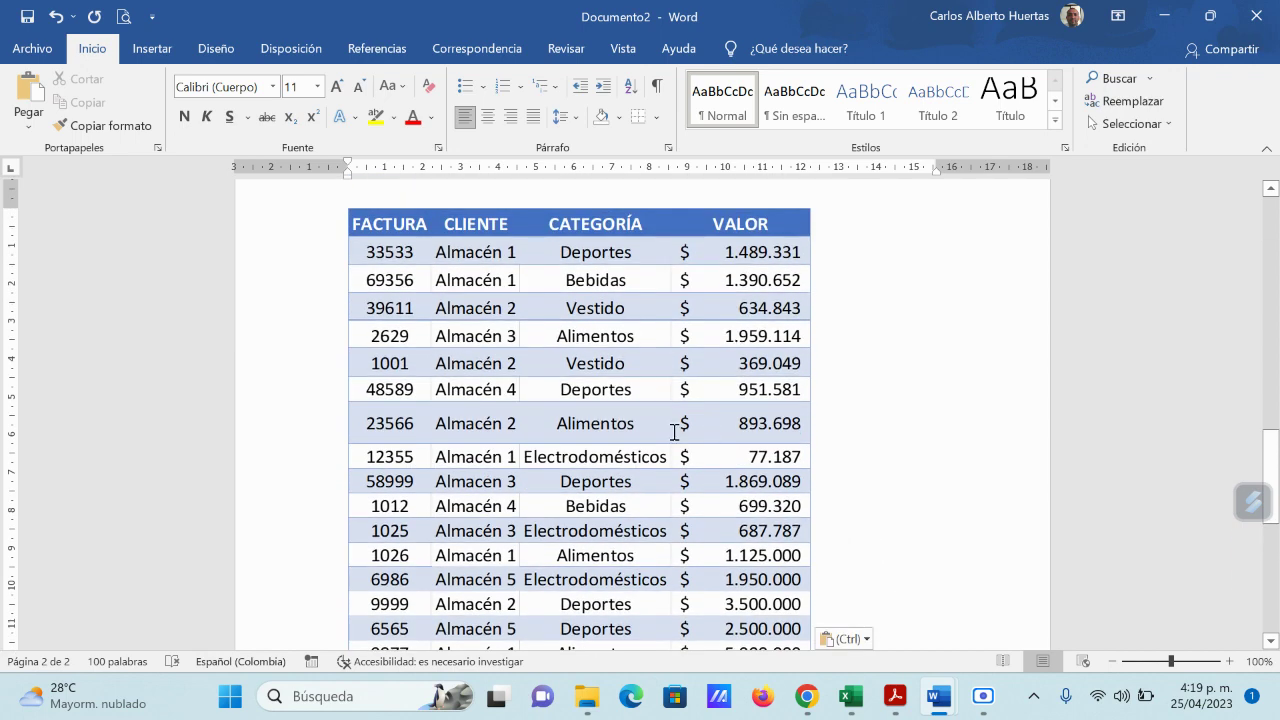
pyautogui.scroll(-3, 684, 490)
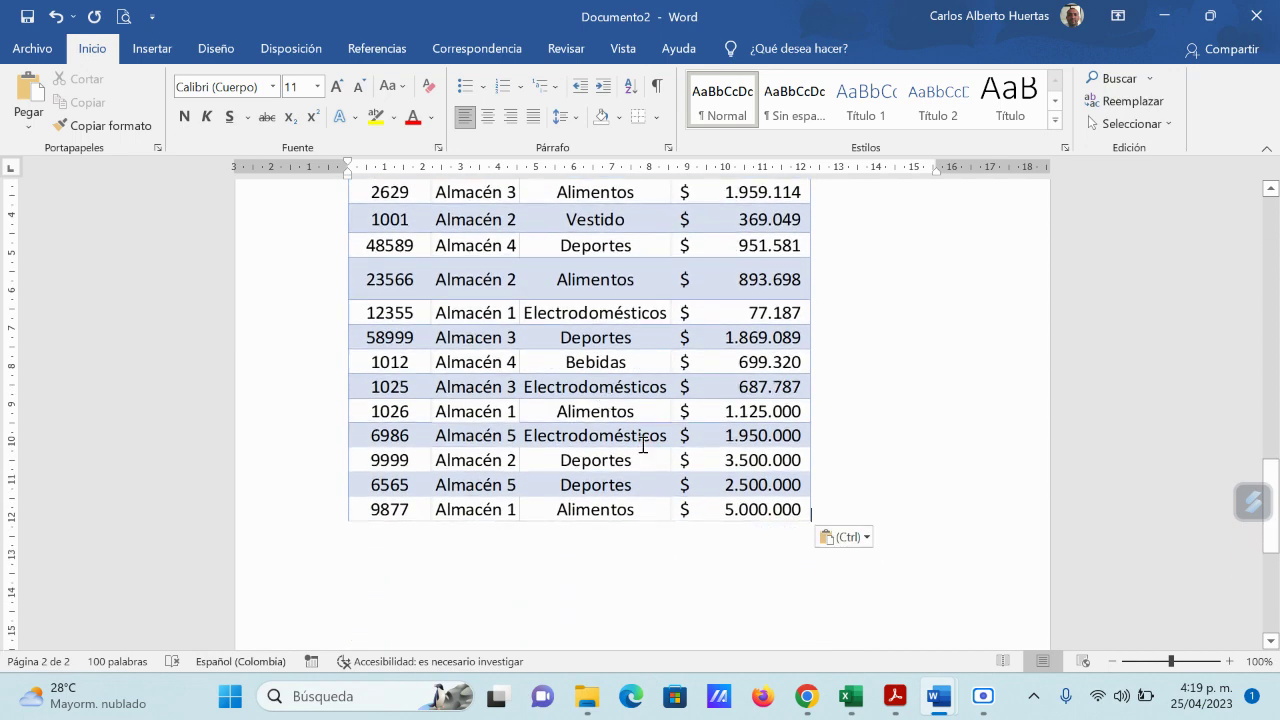
pyautogui.moveTo(851, 695)
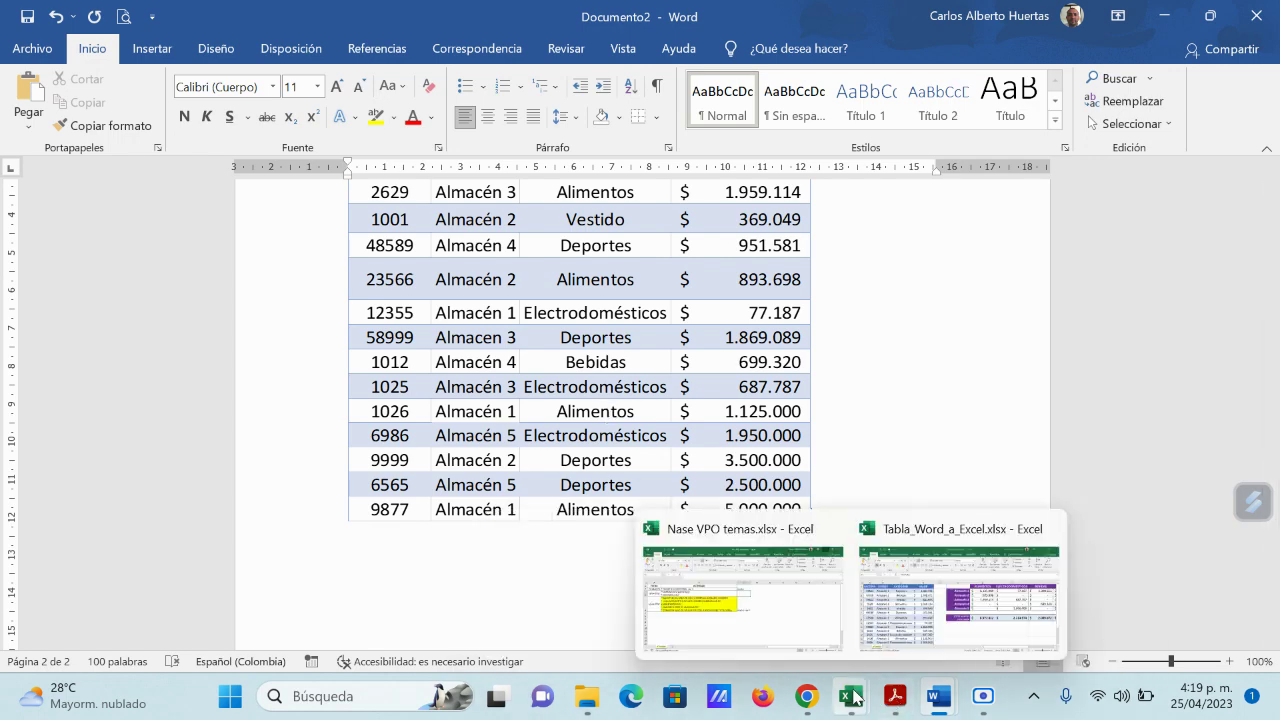
pyautogui.click(908, 620)
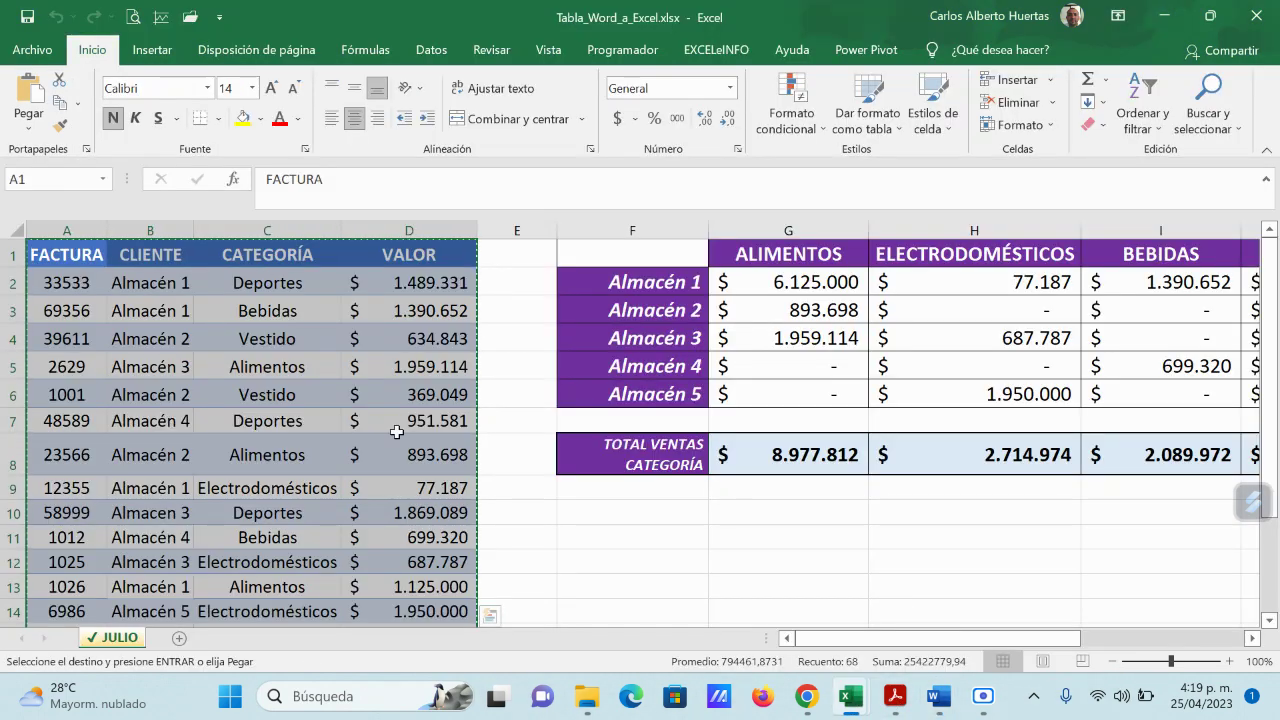
pyautogui.scroll(-3, 420, 435)
pyautogui.scroll(3, 425, 440)
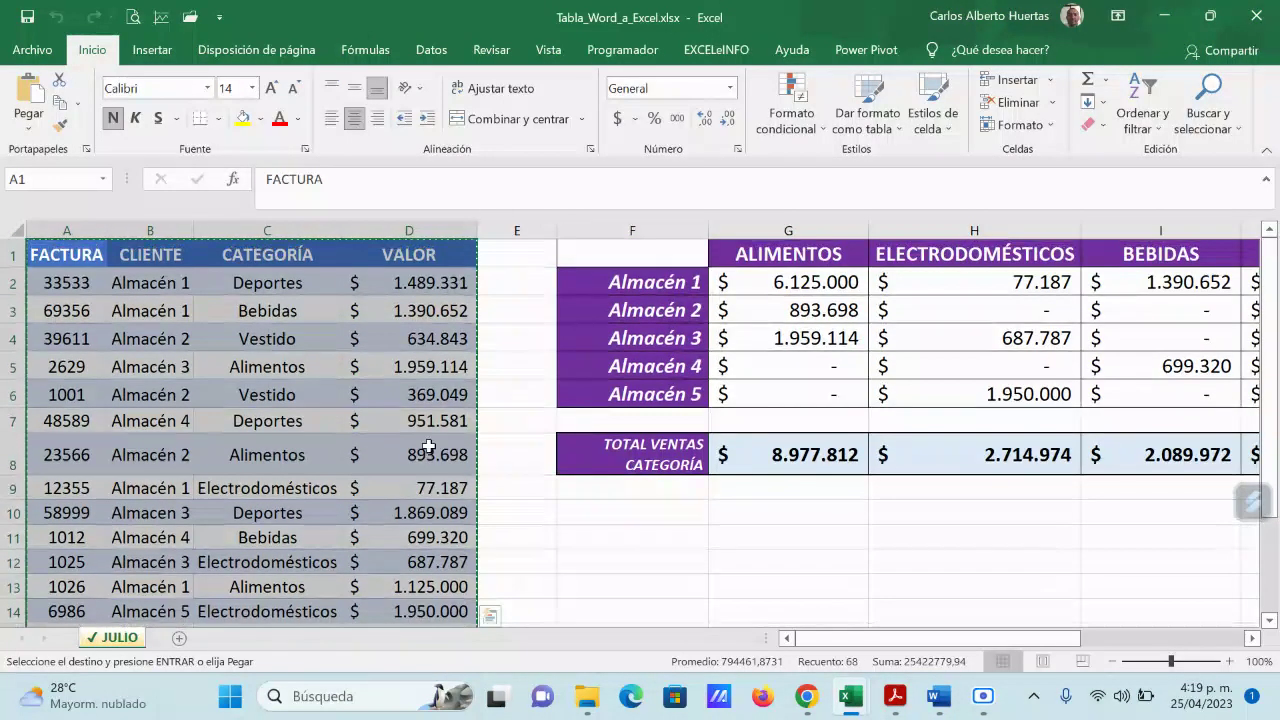
pyautogui.moveTo(940, 697)
pyautogui.click(1155, 595)
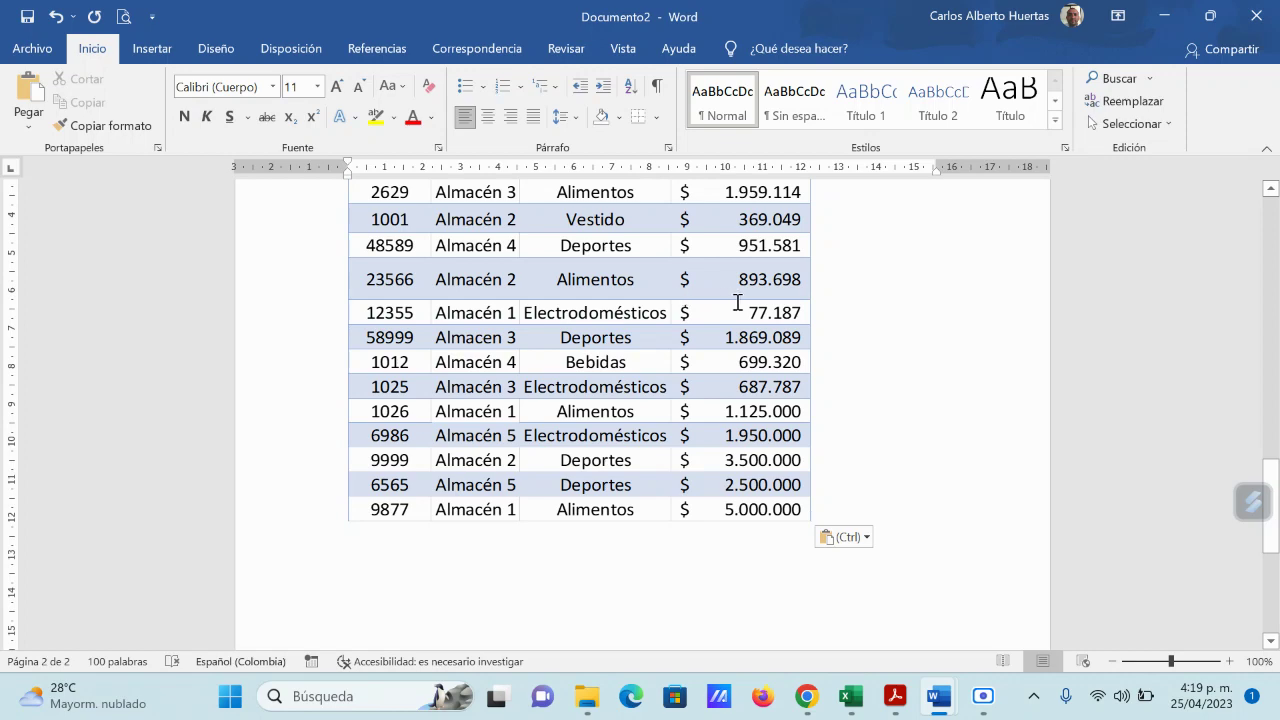
pyautogui.scroll(8, 780, 360)
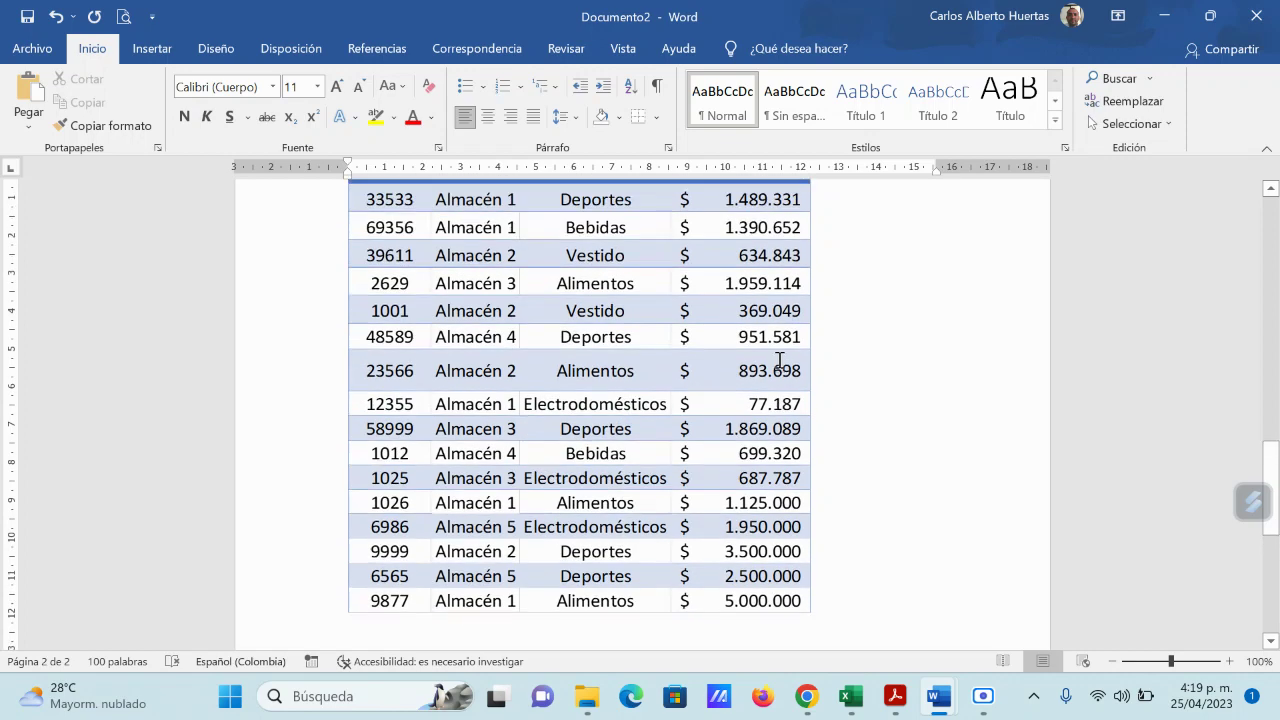
pyautogui.scroll(-7, 781, 367)
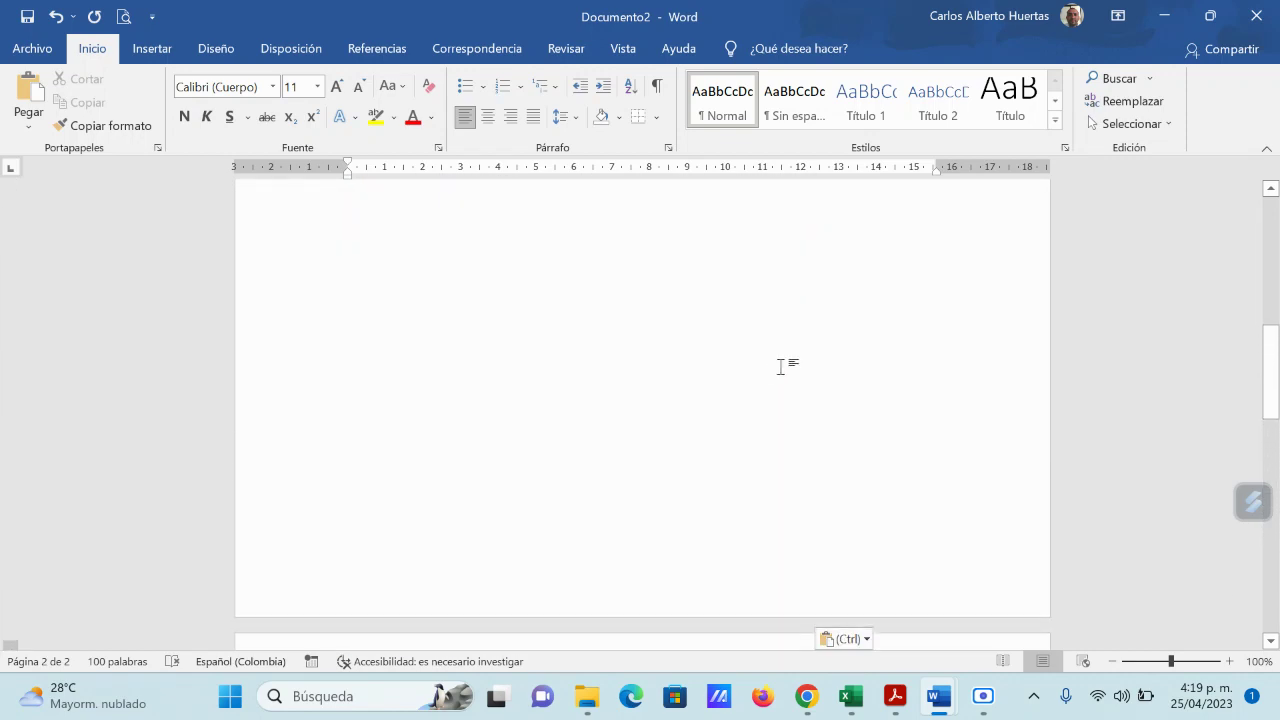
pyautogui.scroll(3, 788, 374)
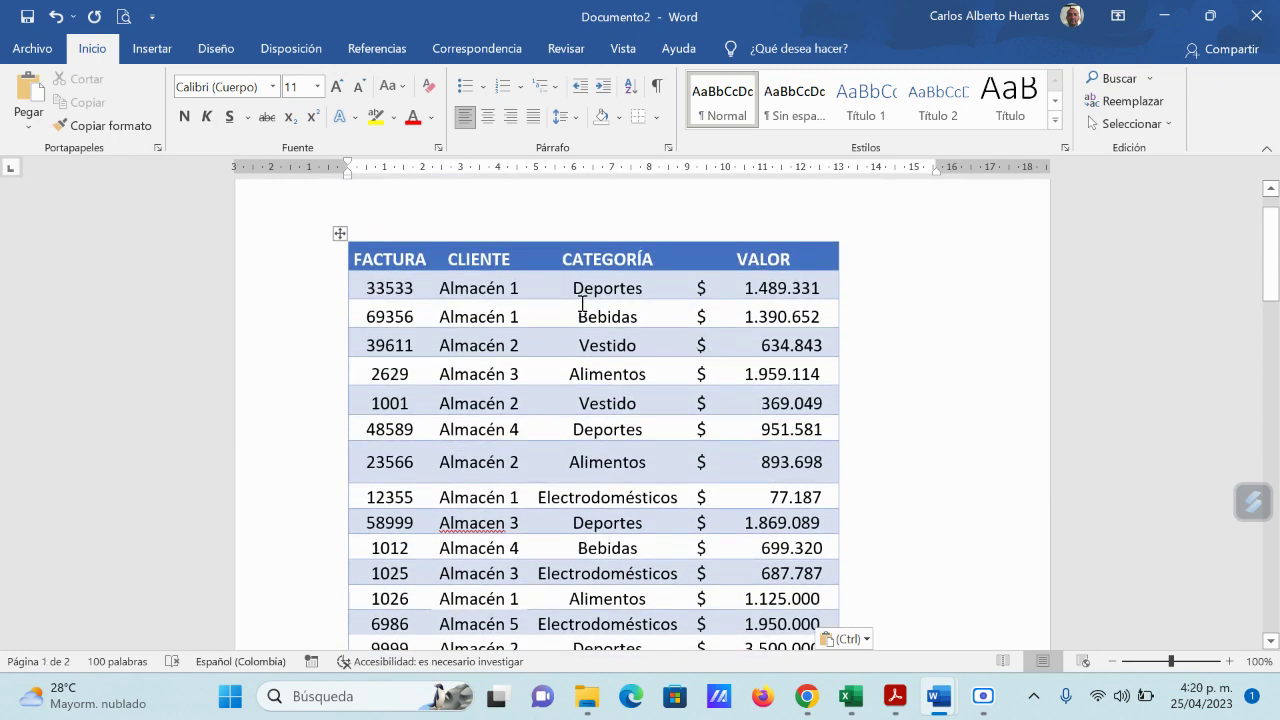
pyautogui.scroll(-8, 800, 385)
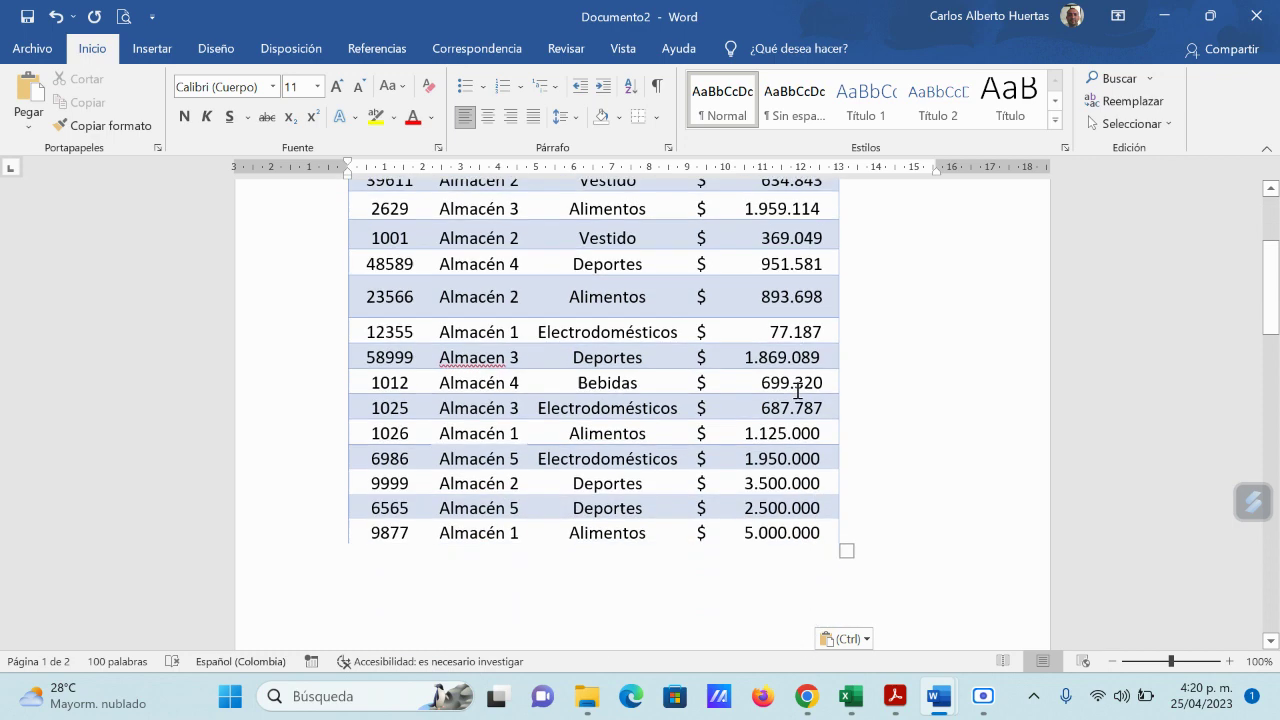
pyautogui.scroll(9, 797, 391)
pyautogui.scroll(-6, 792, 393)
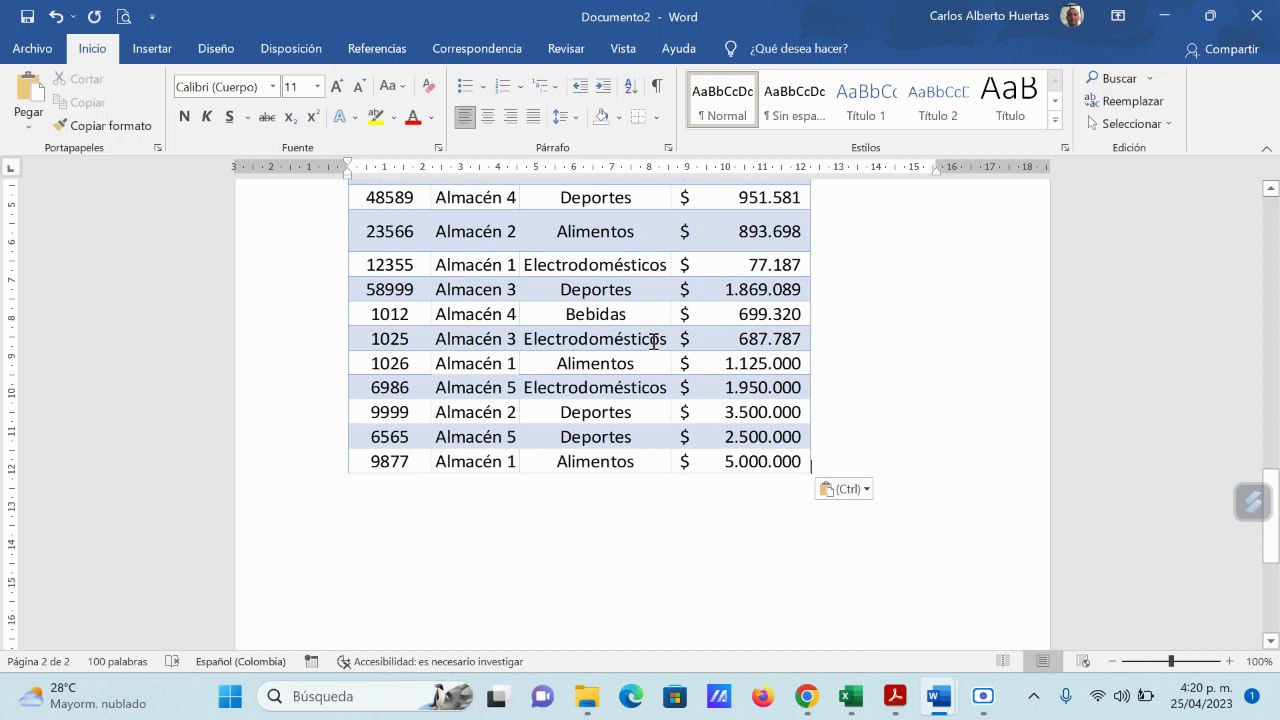
pyautogui.scroll(-7, 857, 531)
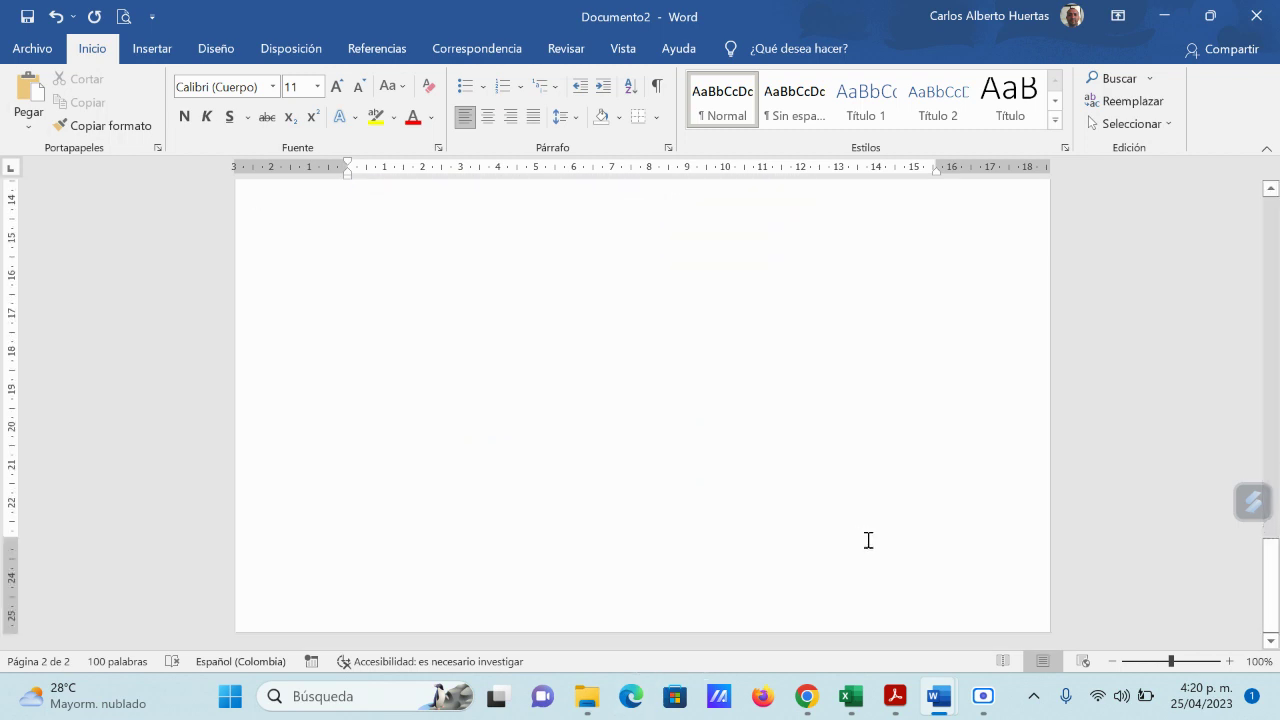
pyautogui.scroll(15, 766, 489)
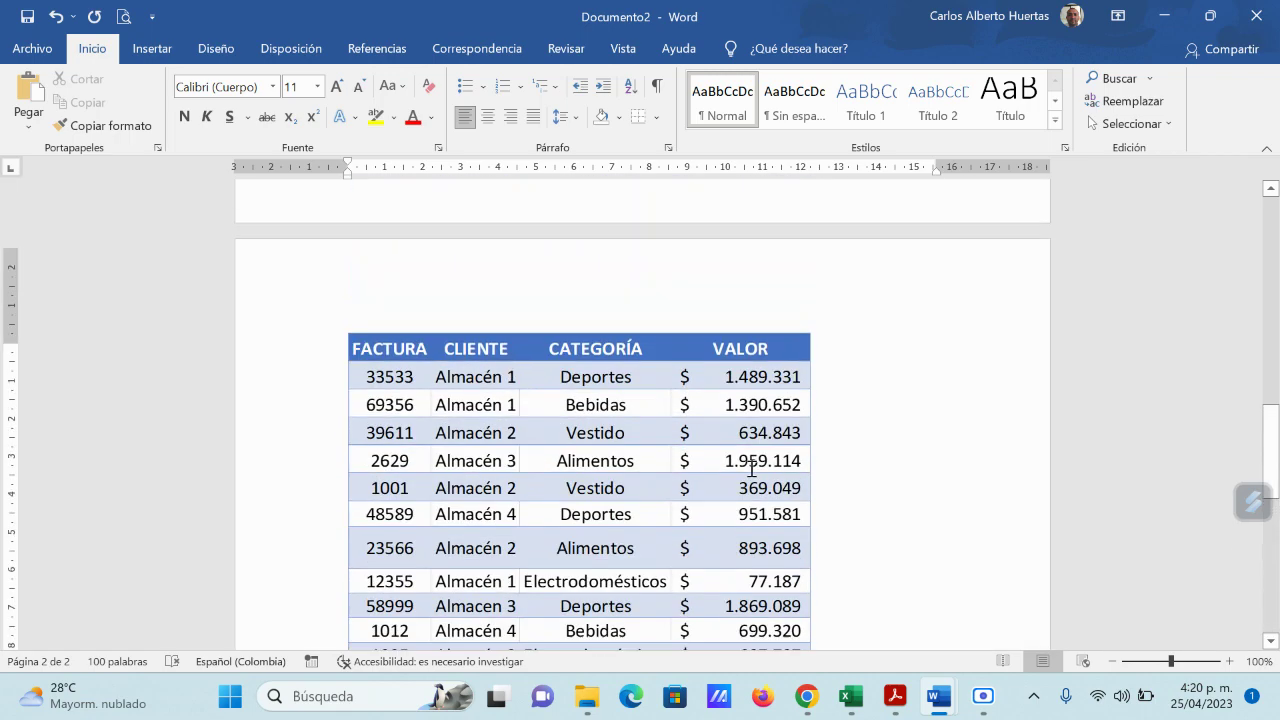
pyautogui.scroll(-10, 749, 477)
pyautogui.hotkey('ctrl', 'v')
pyautogui.scroll(10, 746, 463)
pyautogui.scroll(-12, 777, 457)
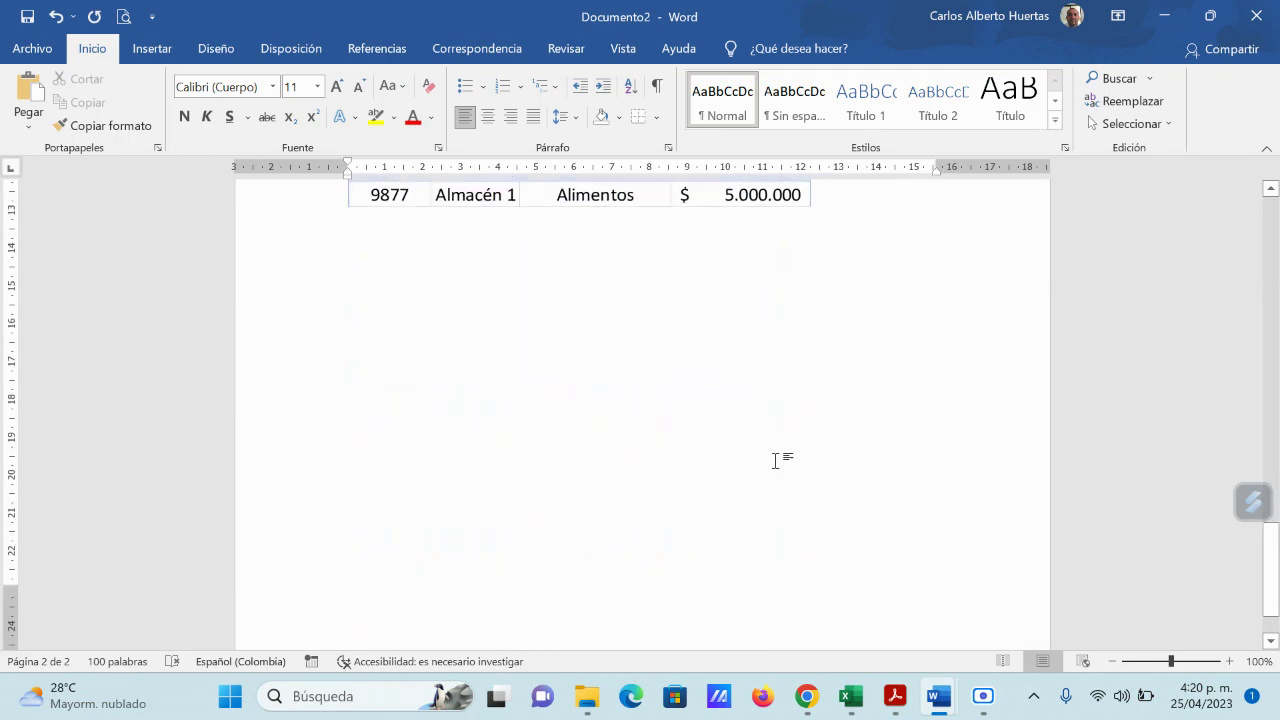
pyautogui.scroll(2, 803, 371)
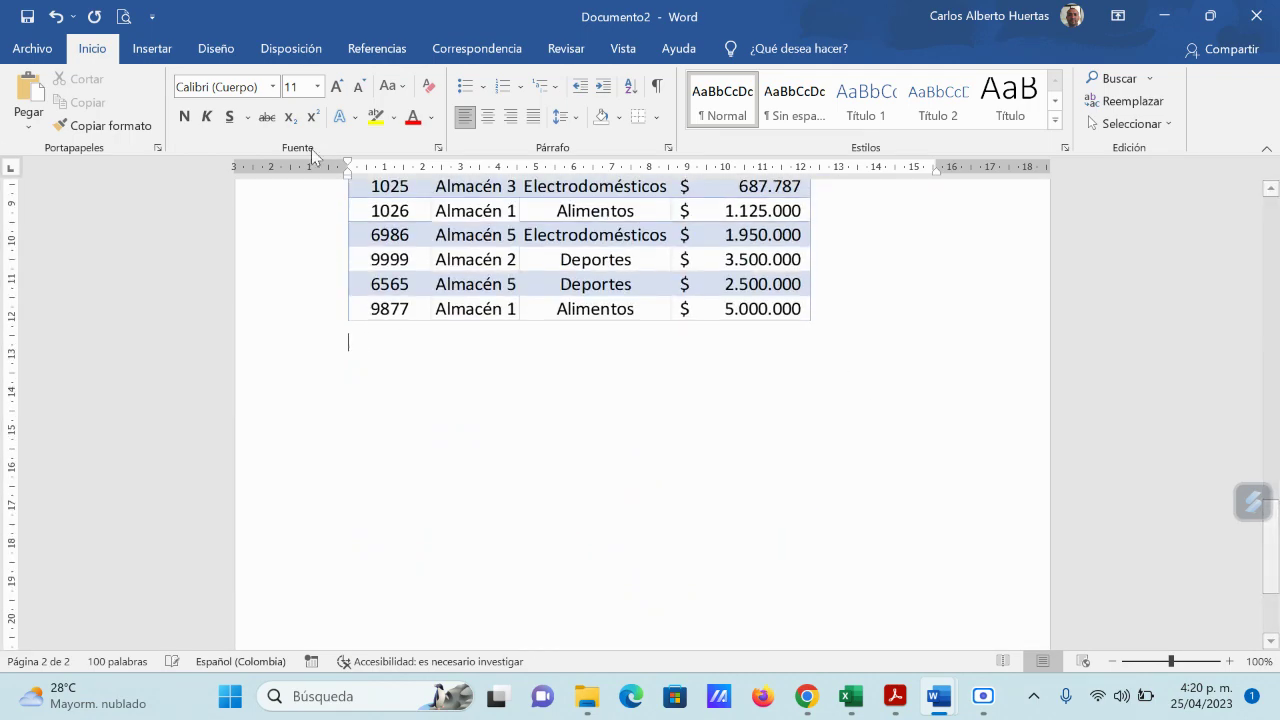
# Step: Paste another invoice table copy using 'Usar estilos de destino' to match the document's styling
pyautogui.click(29, 119)
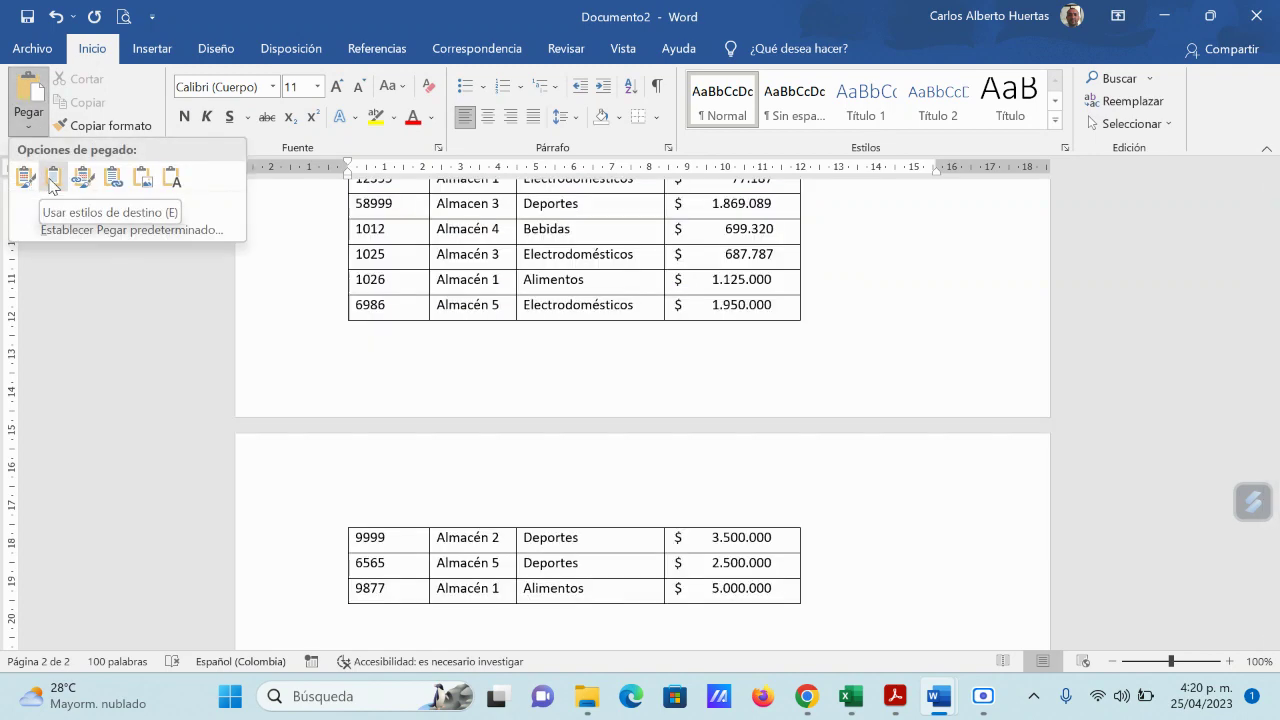
pyautogui.click(52, 178)
pyautogui.scroll(-5, 931, 442)
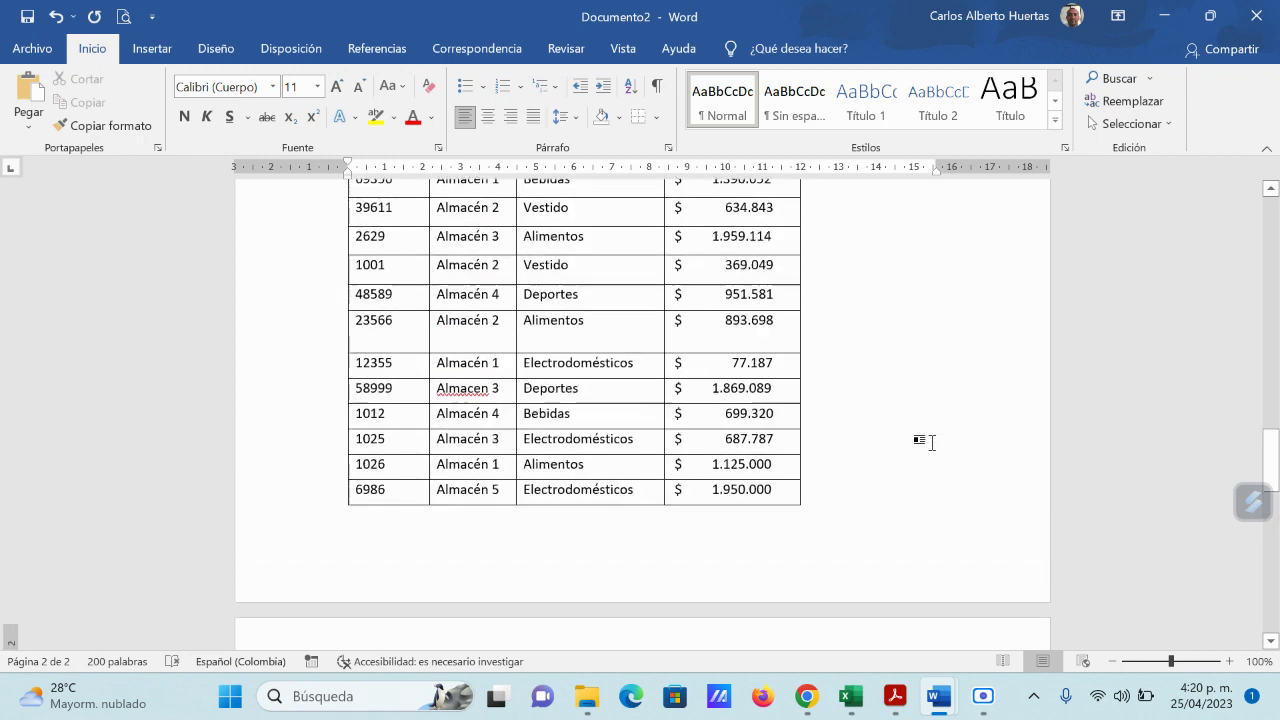
pyautogui.scroll(2, 920, 437)
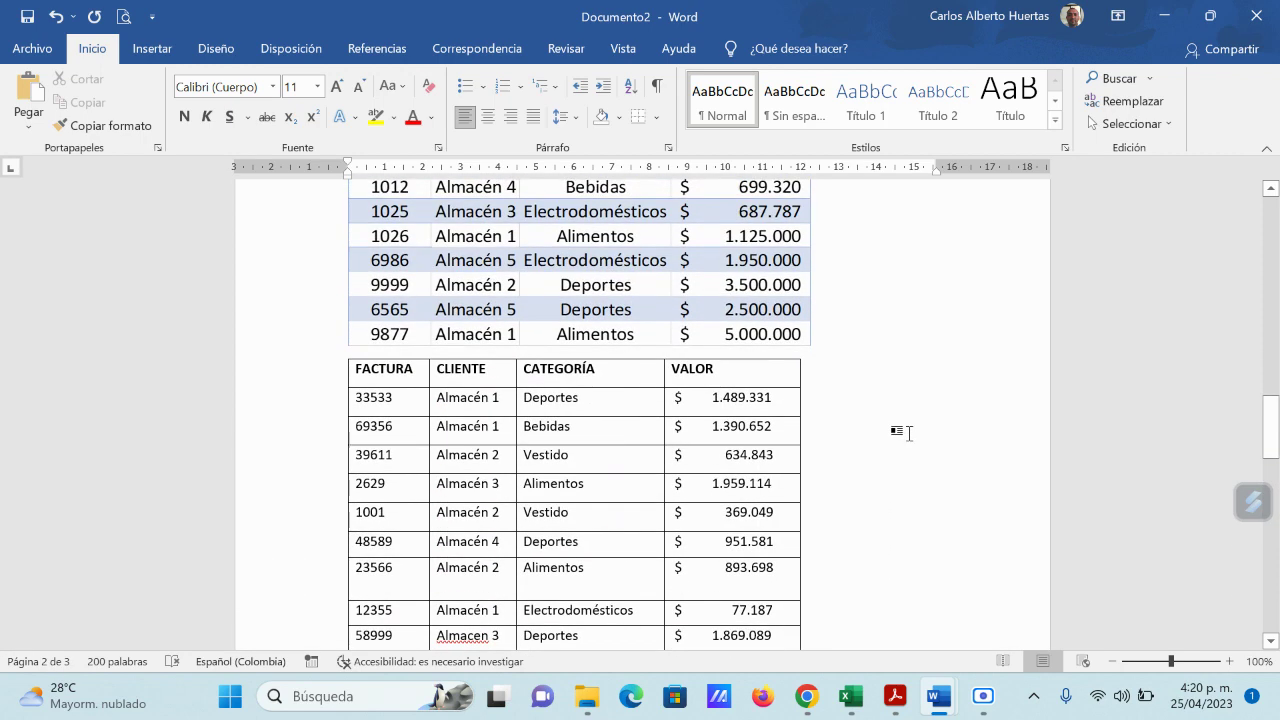
# Step: Admit the person waiting to join the Meet call
pyautogui.moveTo(806, 696)
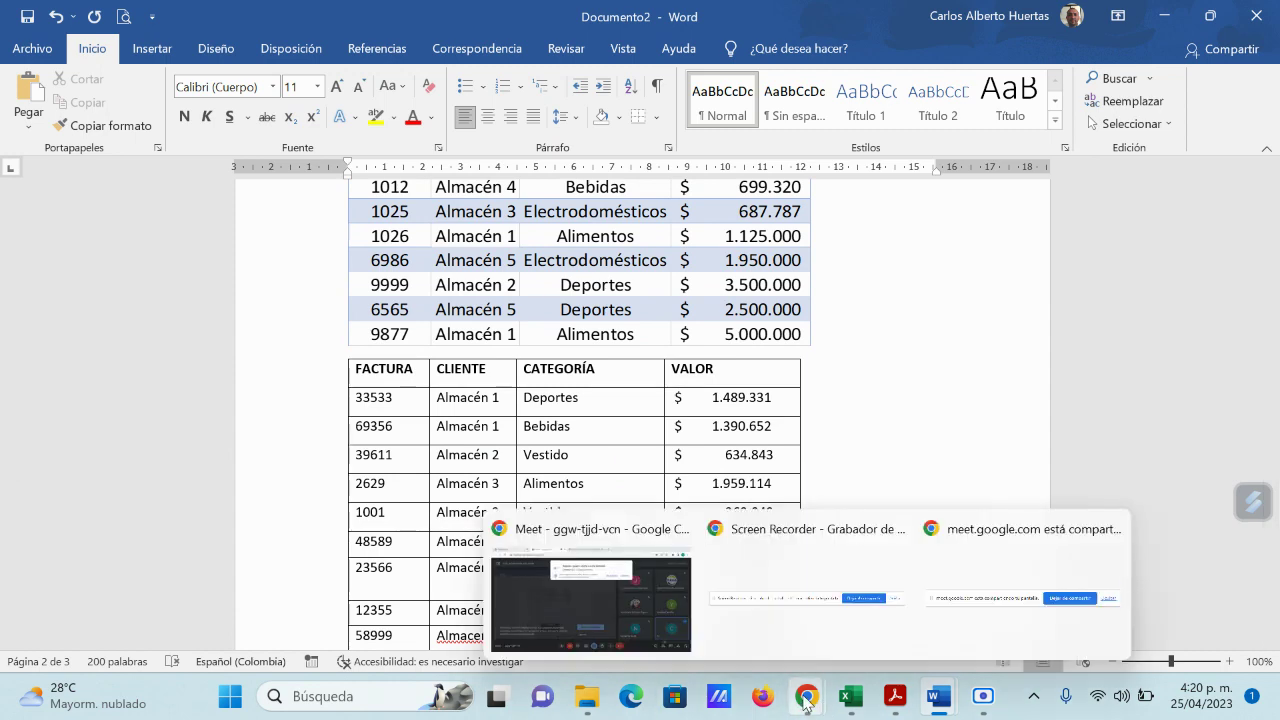
pyautogui.click(514, 620)
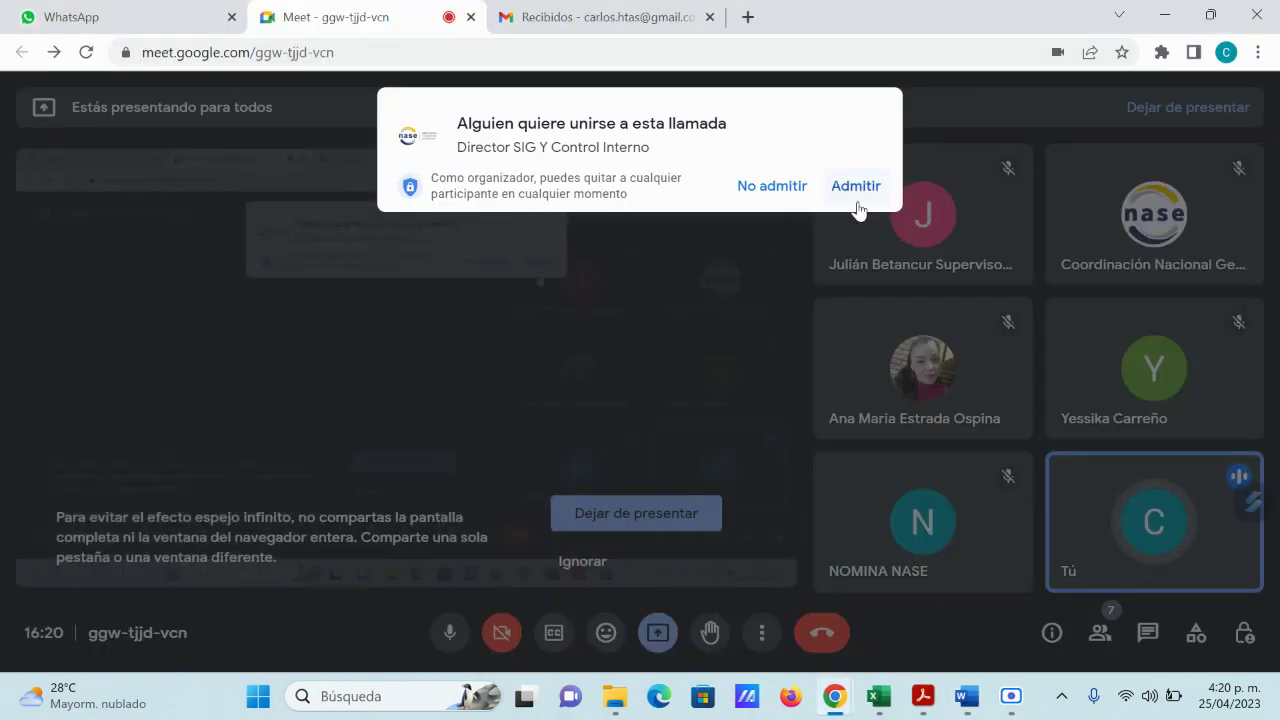
pyautogui.click(853, 188)
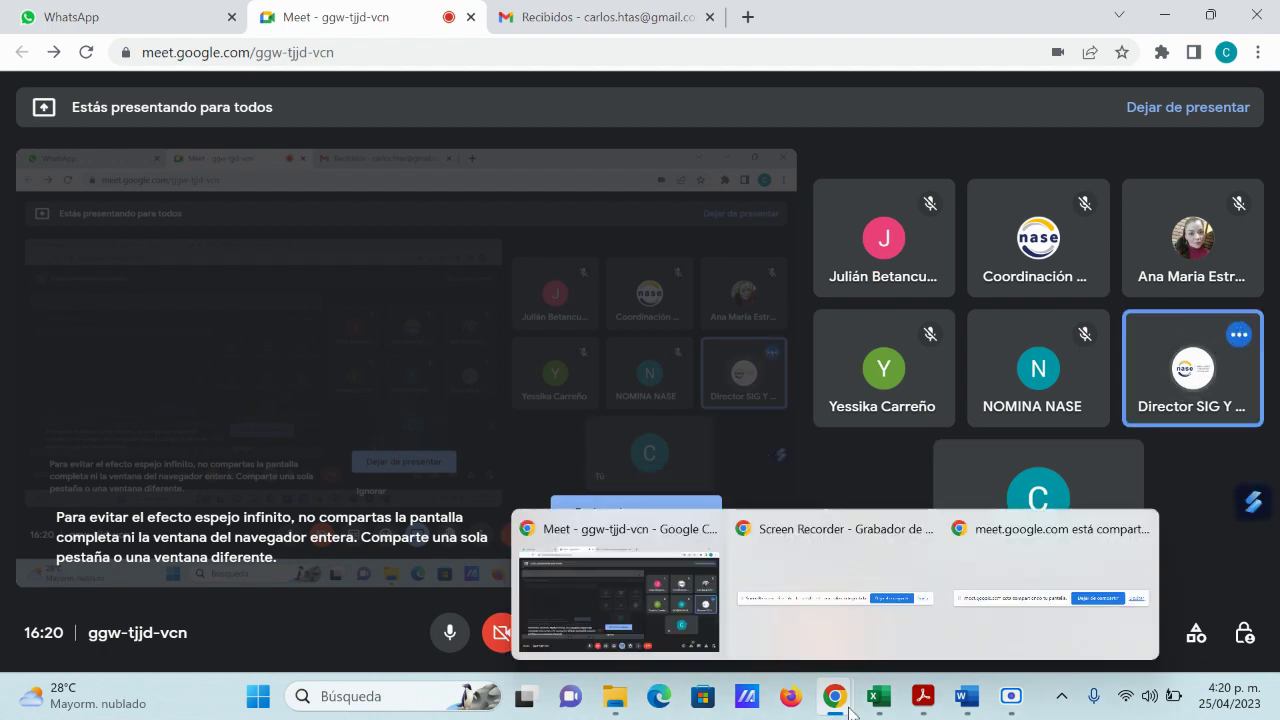
# Step: Paste the meeting screenshot into Clase 25 abril NASE.docx, minimize it, and return to Documento2
pyautogui.moveTo(966, 699)
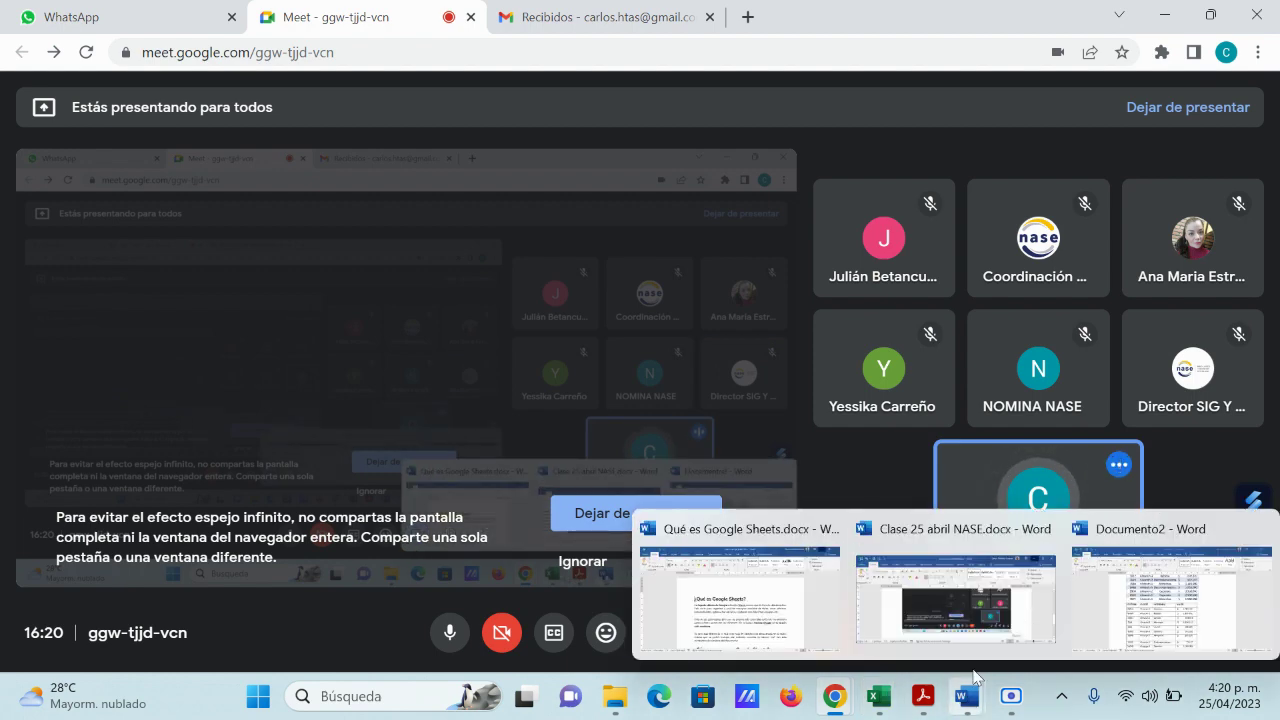
pyautogui.click(985, 565)
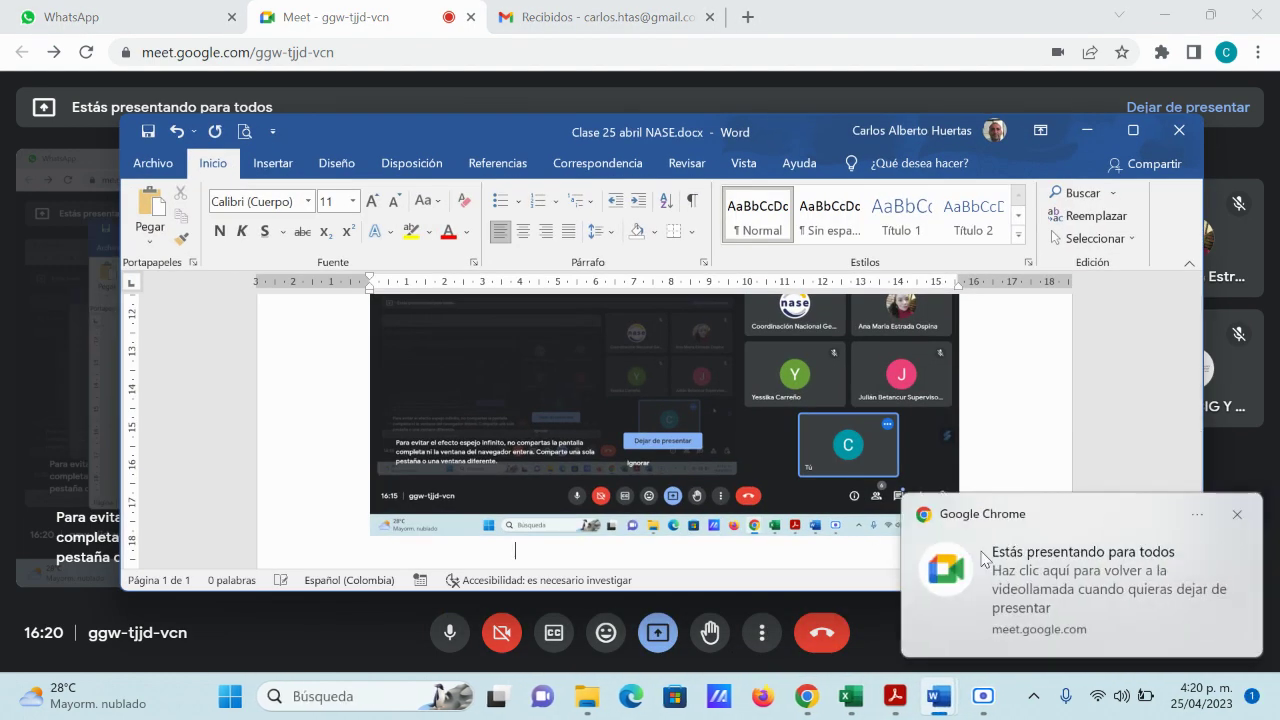
pyautogui.hotkey('ctrl', 'v')
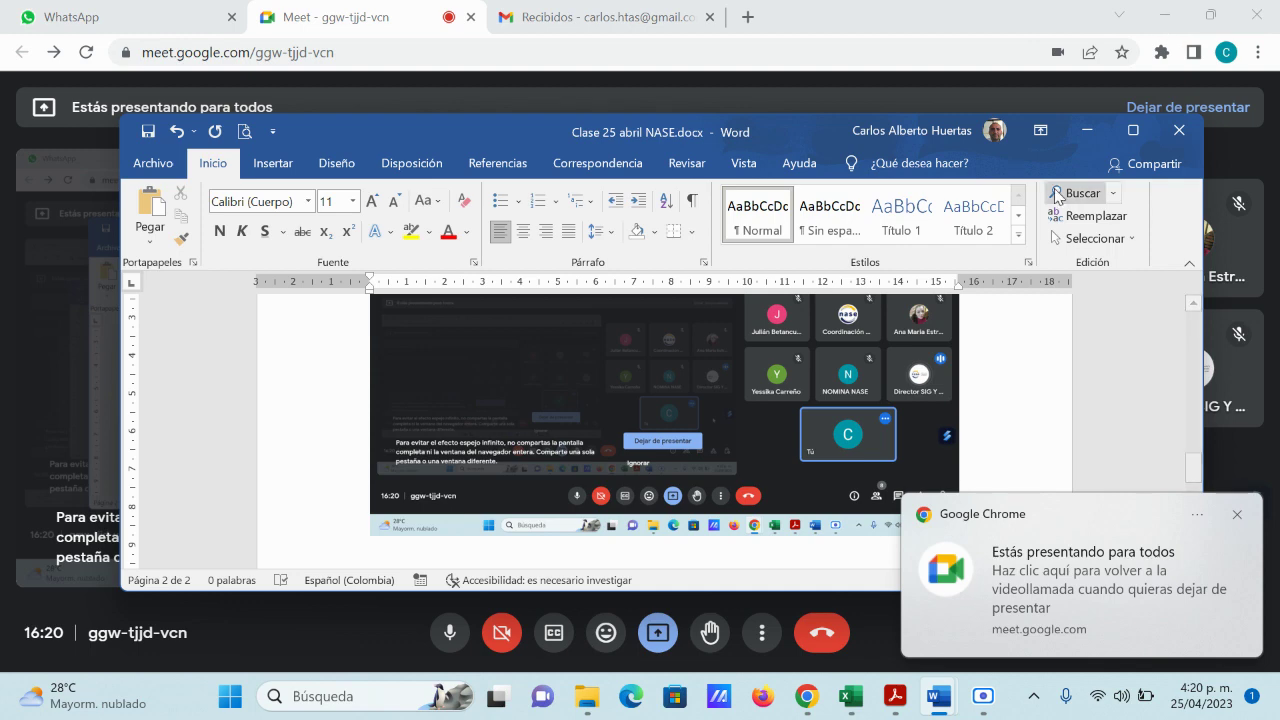
pyautogui.click(1087, 137)
pyautogui.moveTo(966, 696)
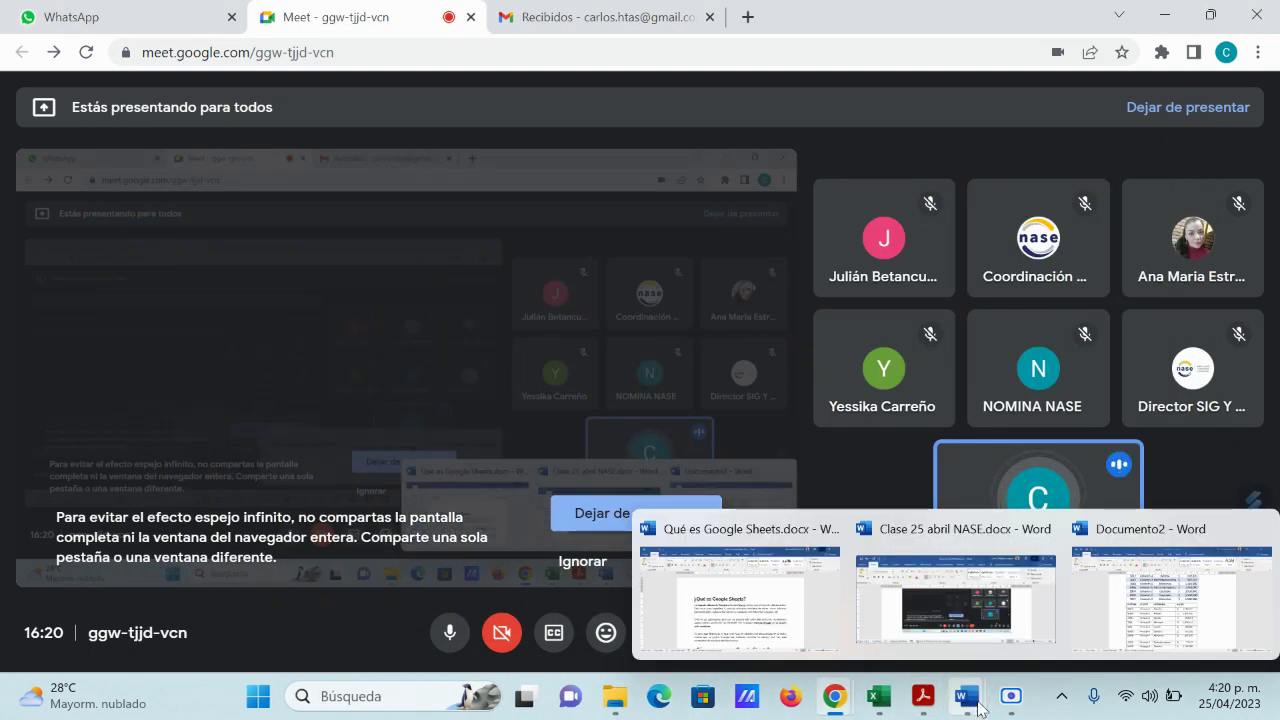
pyautogui.click(1147, 620)
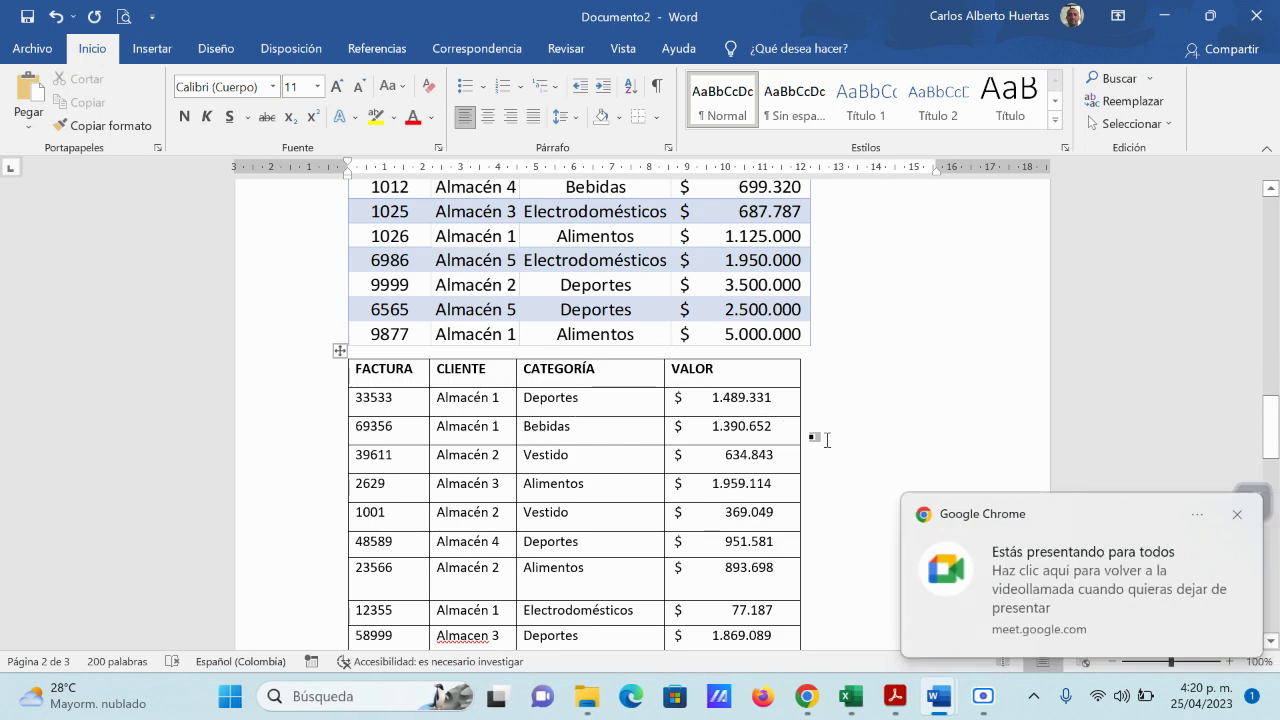
pyautogui.scroll(-3, 820, 440)
pyautogui.scroll(4, 775, 450)
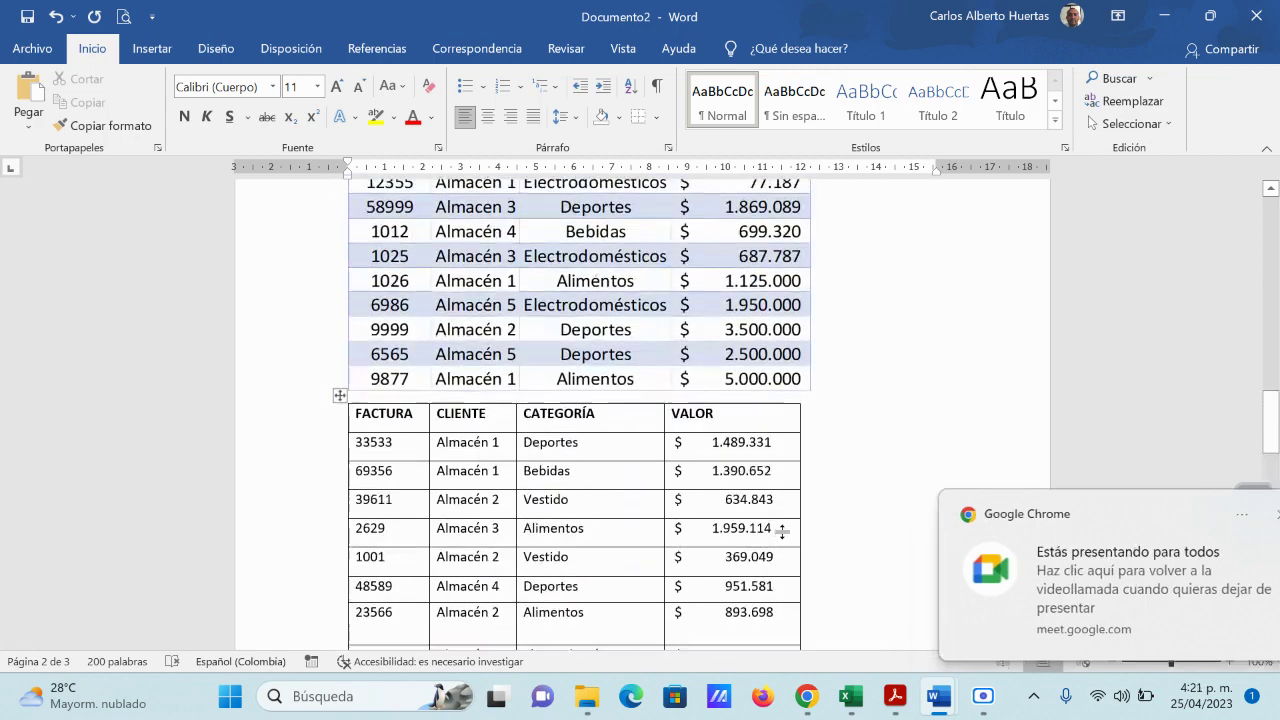
pyautogui.scroll(-9, 780, 525)
pyautogui.hotkey('ctrl', 'v')
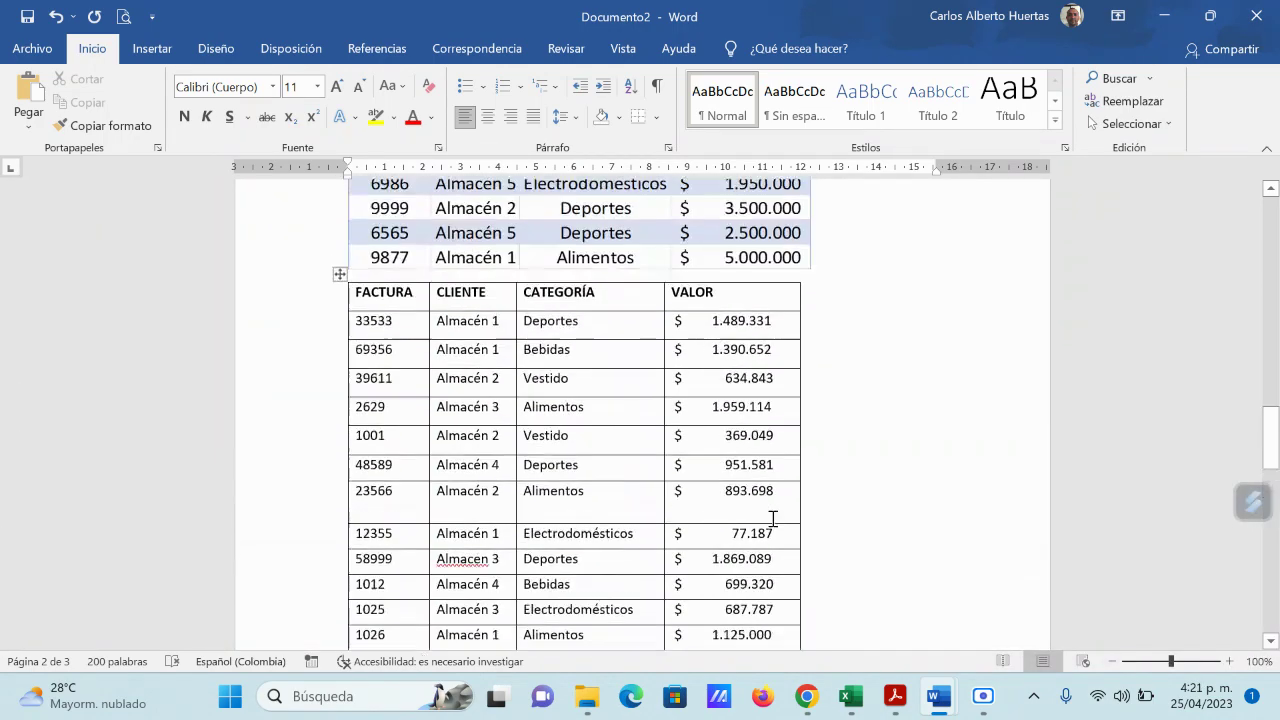
pyautogui.scroll(3, 545, 378)
pyautogui.scroll(3, 706, 360)
pyautogui.scroll(-8, 710, 350)
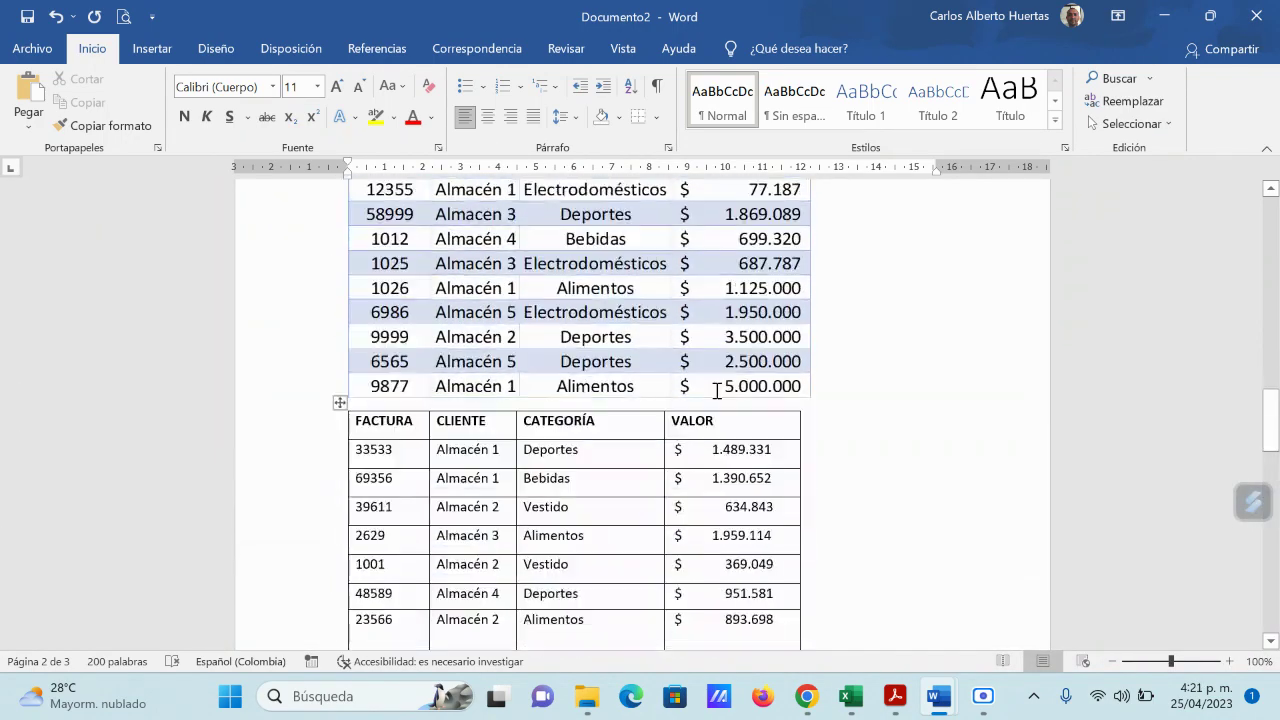
pyautogui.scroll(1, 705, 388)
pyautogui.scroll(1, 660, 382)
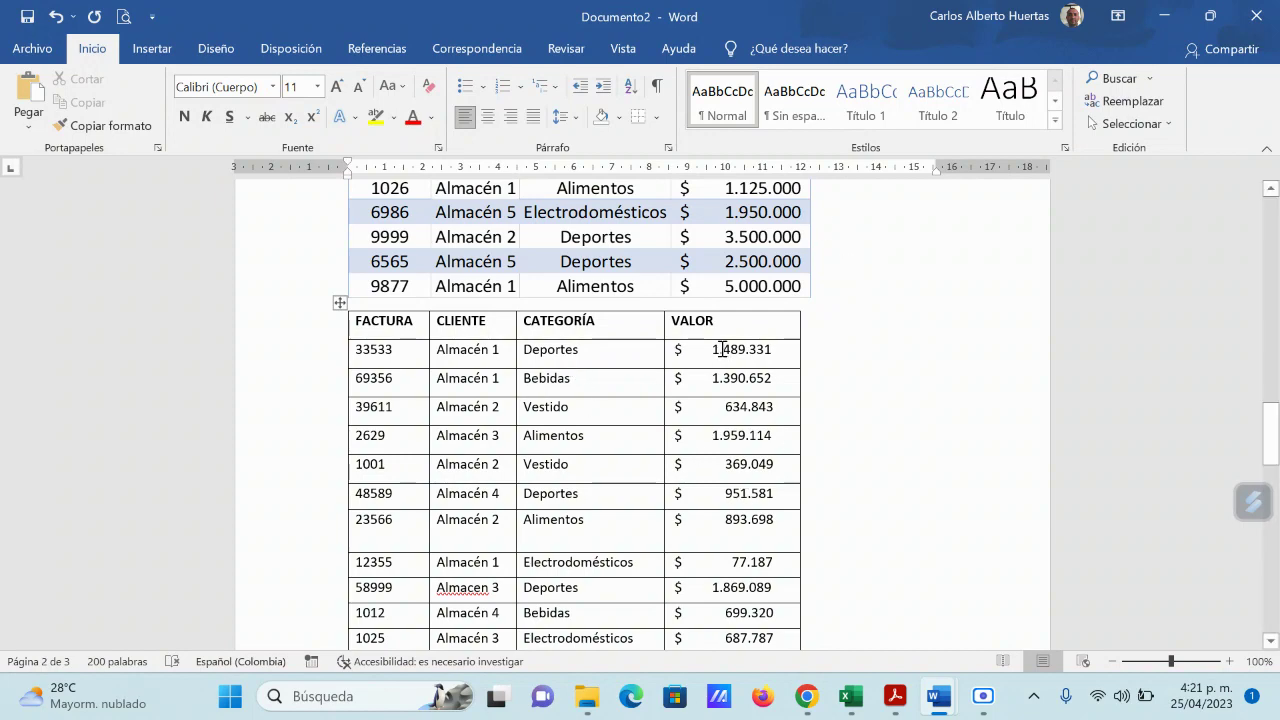
pyautogui.scroll(-10, 722, 349)
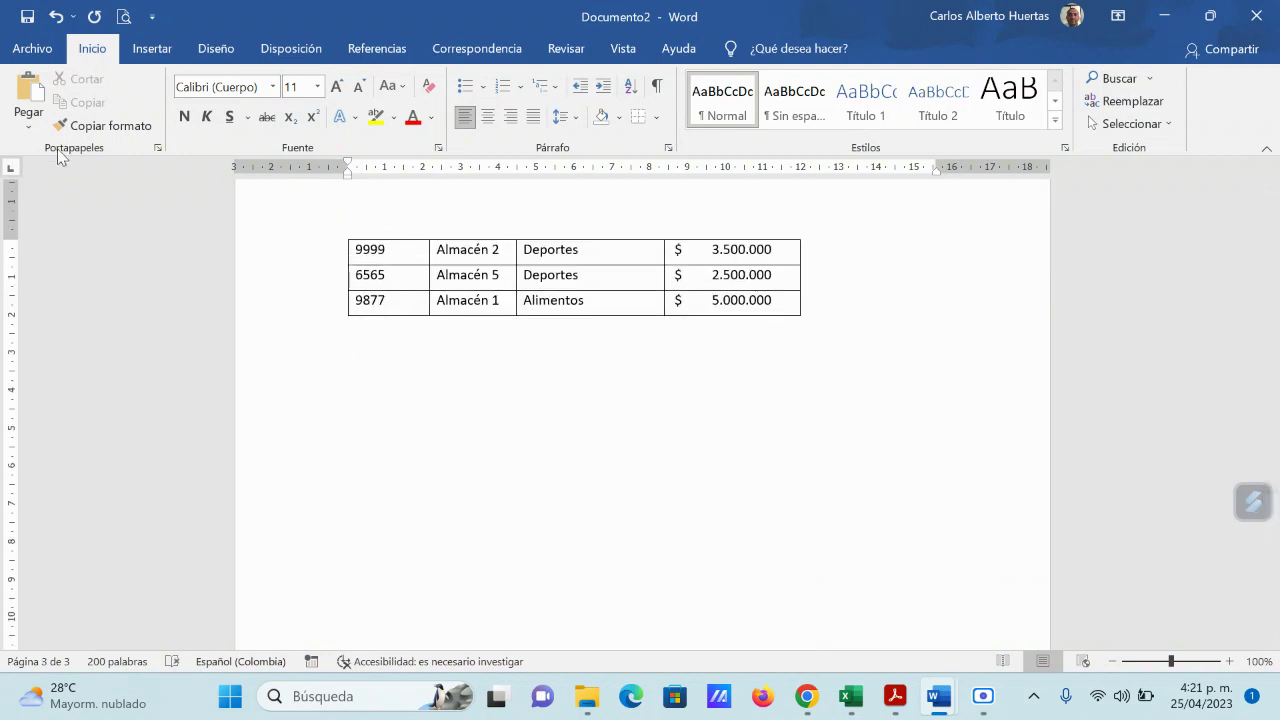
pyautogui.click(29, 128)
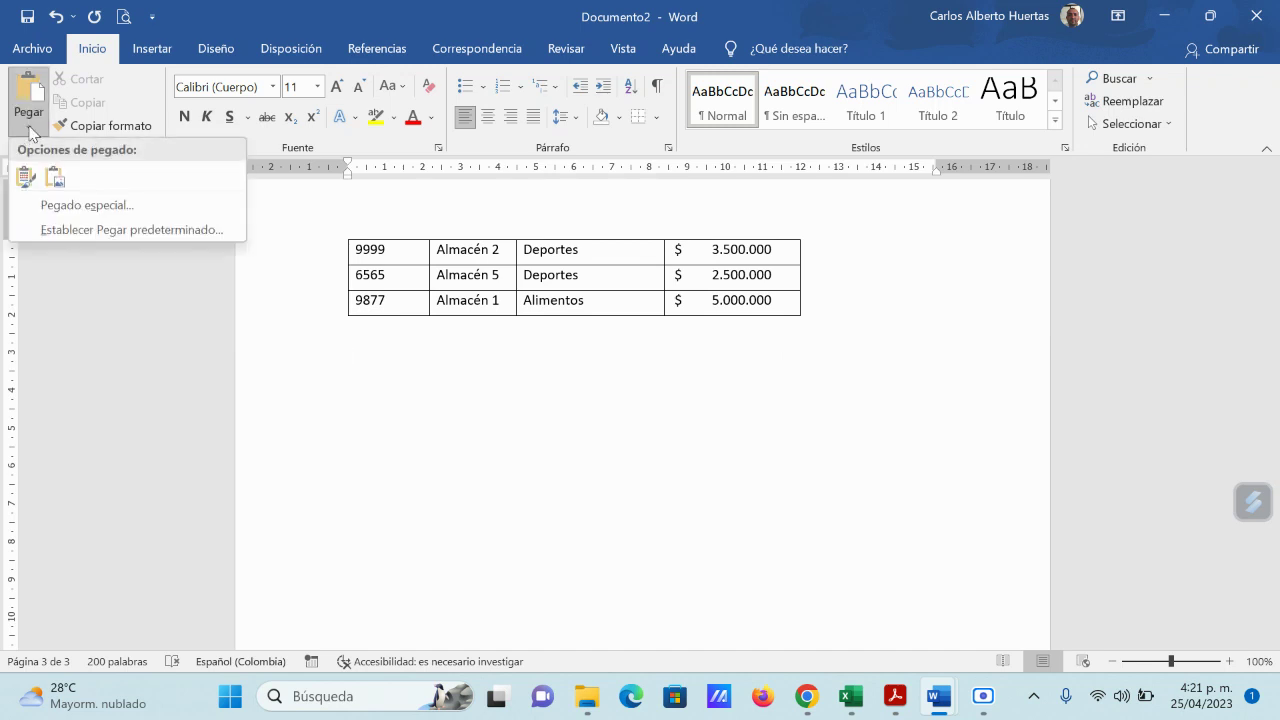
pyautogui.click(86, 205)
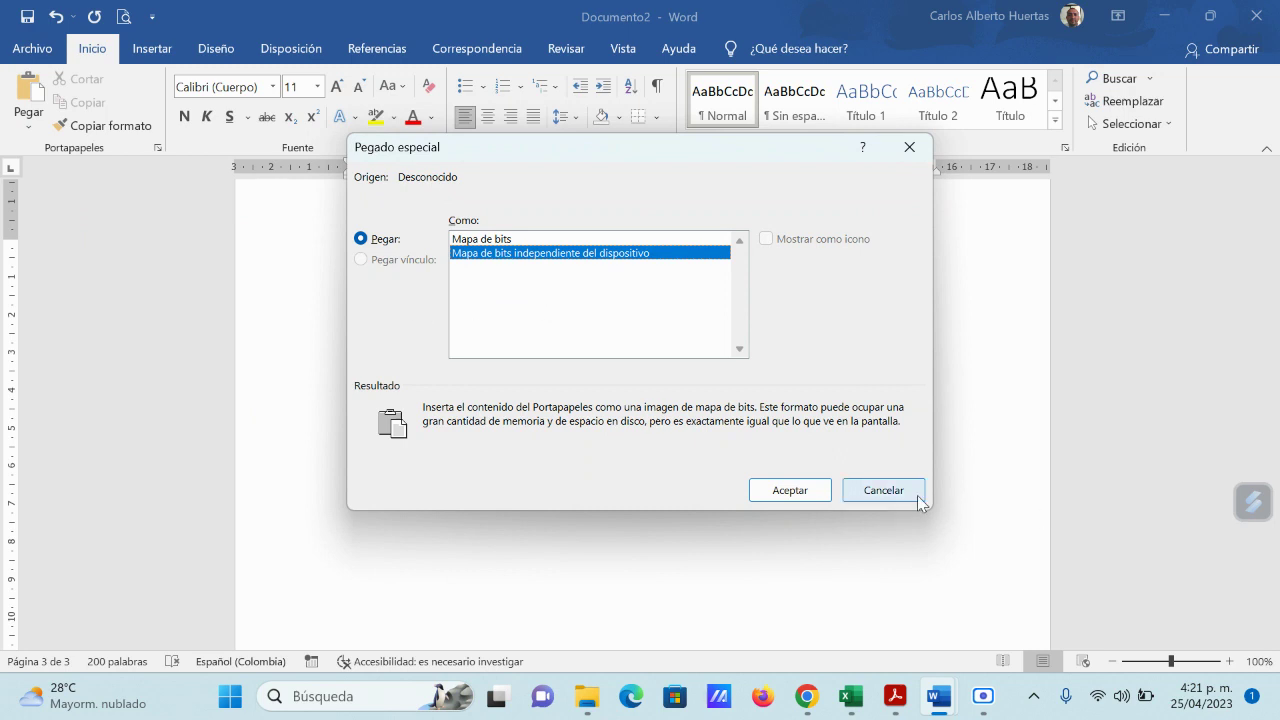
pyautogui.click(886, 490)
pyautogui.moveTo(943, 700)
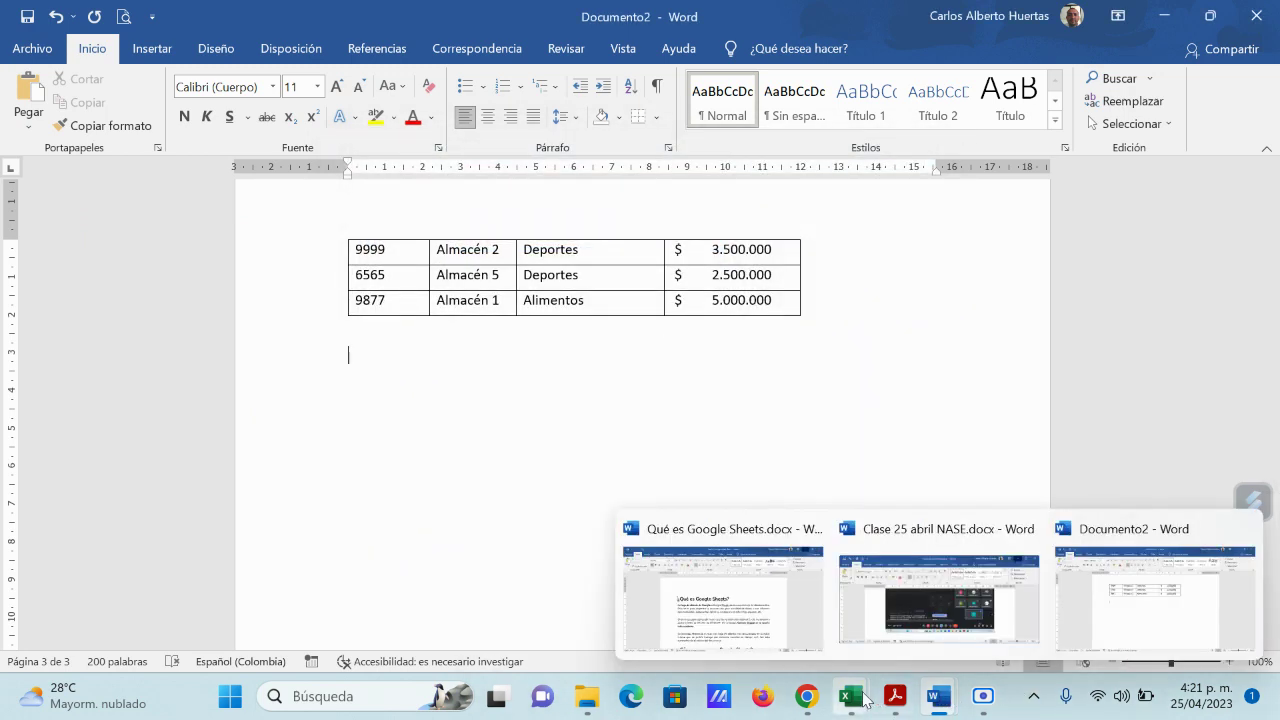
# Step: Go to Documento2 in Word and delete the grey FACTURA table
pyautogui.moveTo(848, 697)
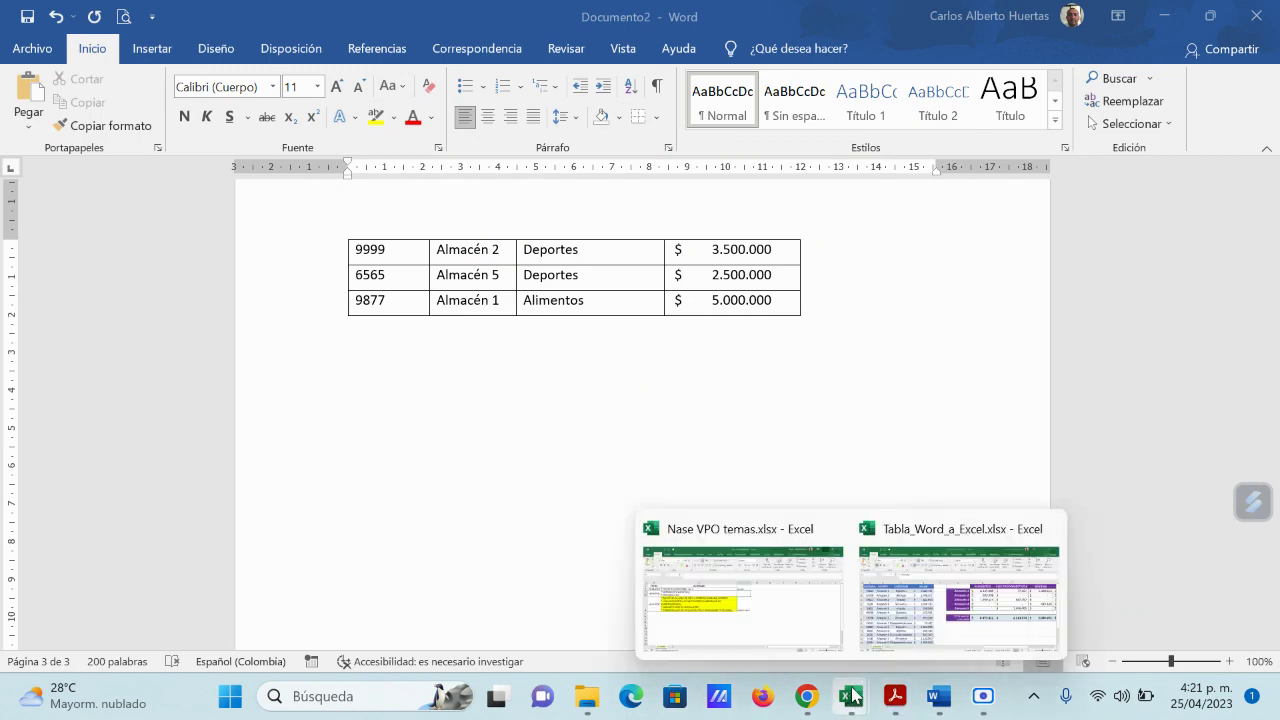
pyautogui.click(900, 594)
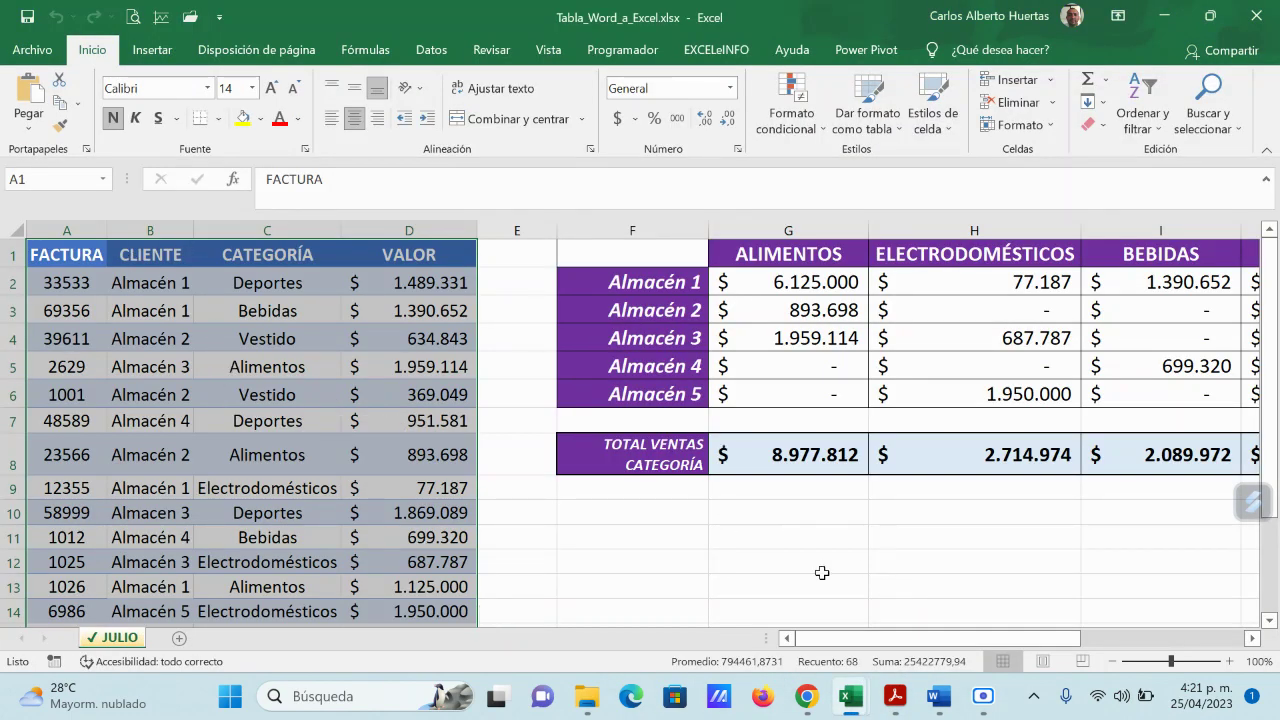
pyautogui.moveTo(979, 707)
pyautogui.moveTo(938, 698)
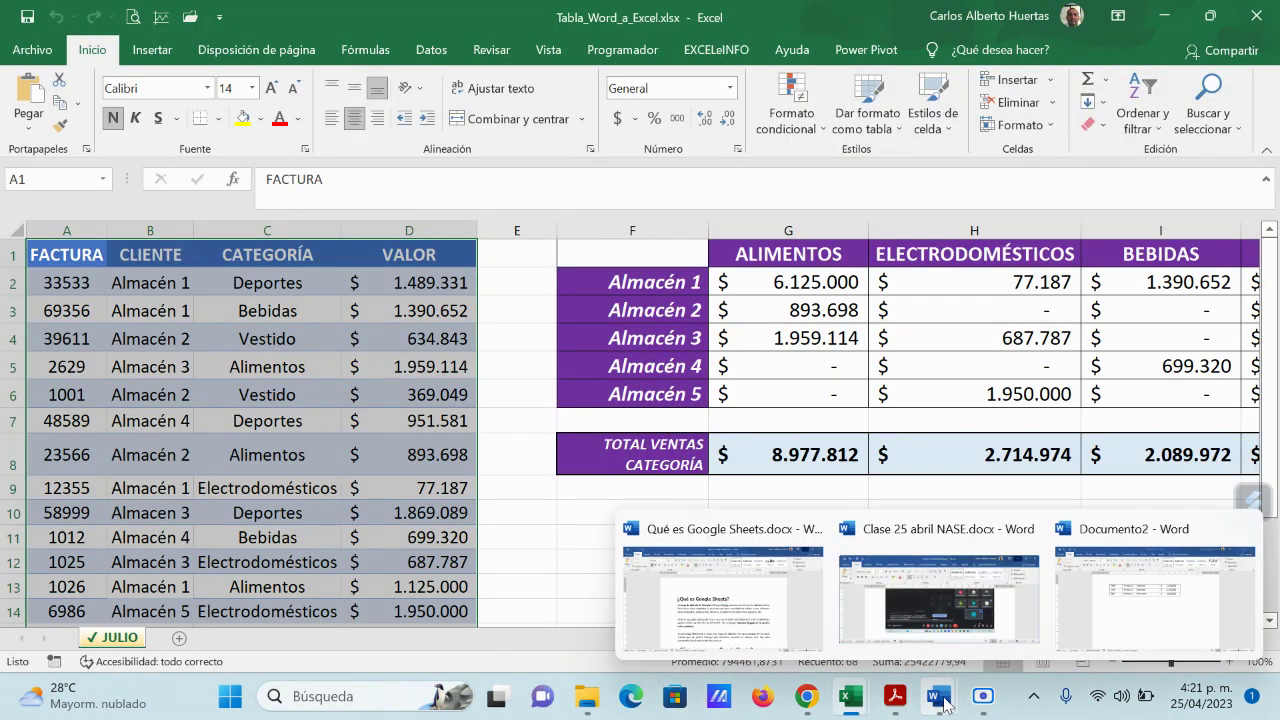
pyautogui.click(1154, 605)
pyautogui.scroll(10, 799, 413)
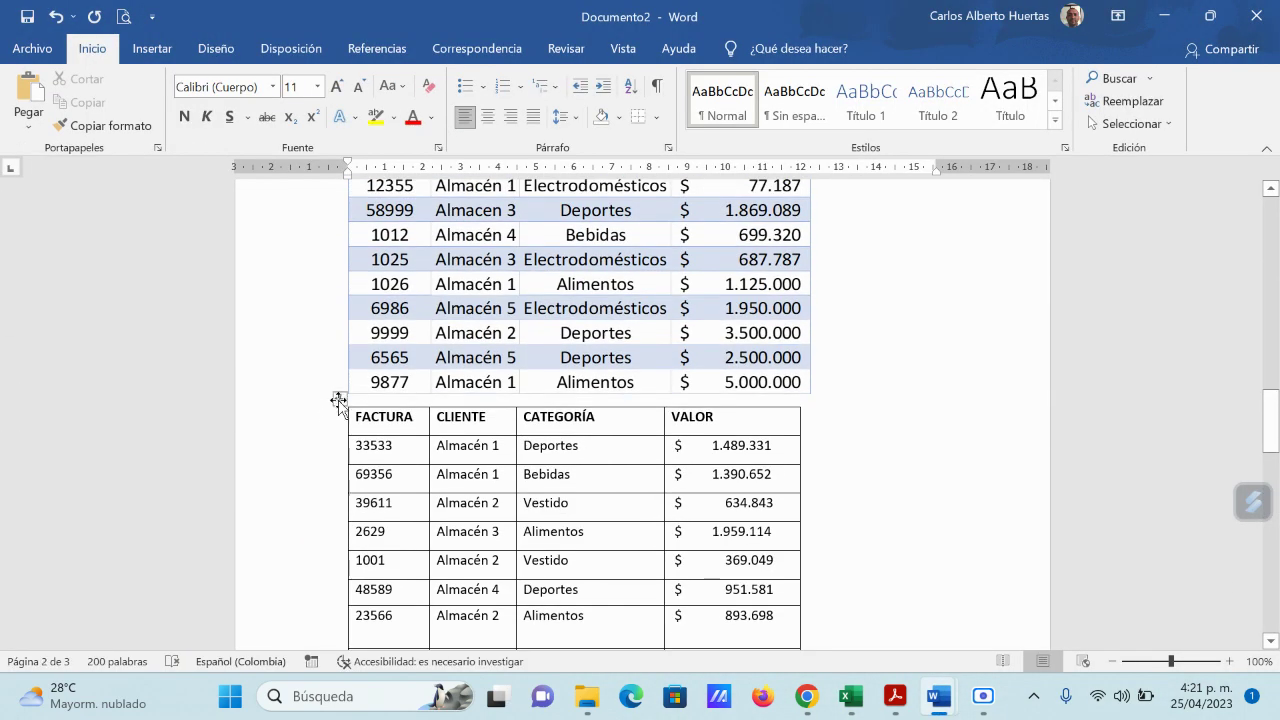
pyautogui.click(340, 398)
pyautogui.press('BackSpace')
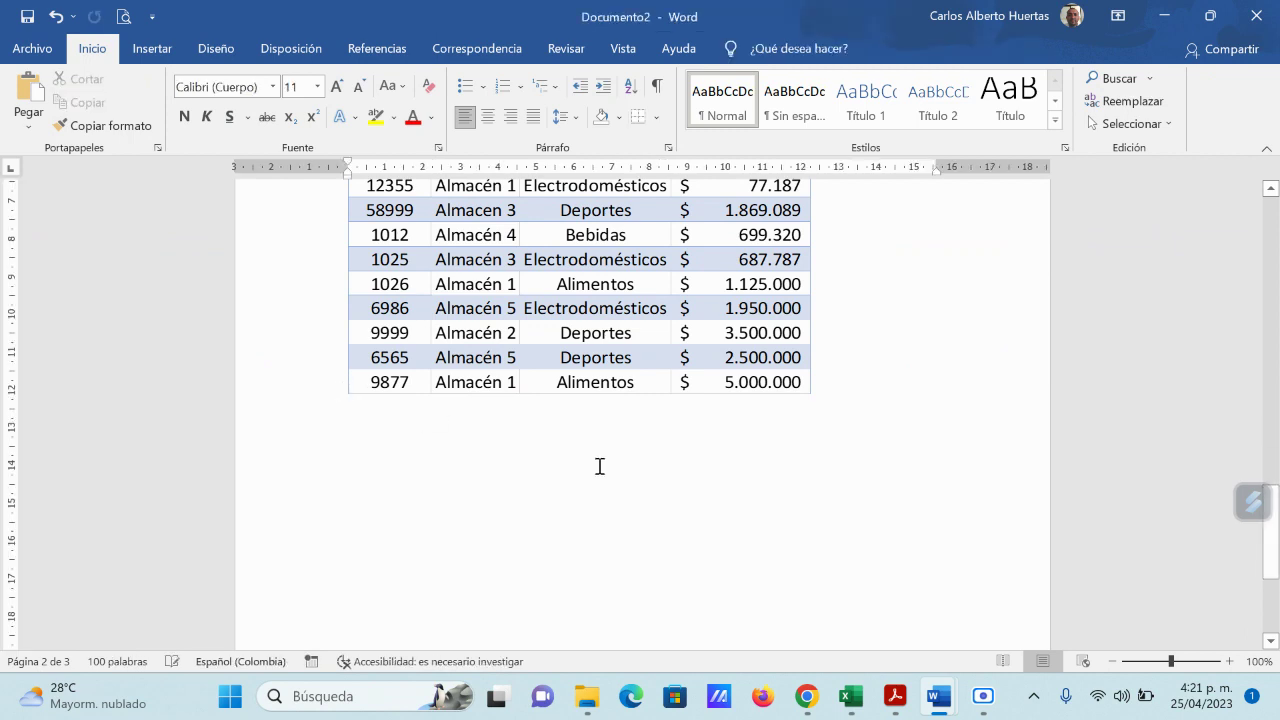
# Step: Delete the embedded Excel FACTURA object and the remaining FACTURA table, leaving a blank page
pyautogui.scroll(8, 600, 466)
pyautogui.click(405, 485)
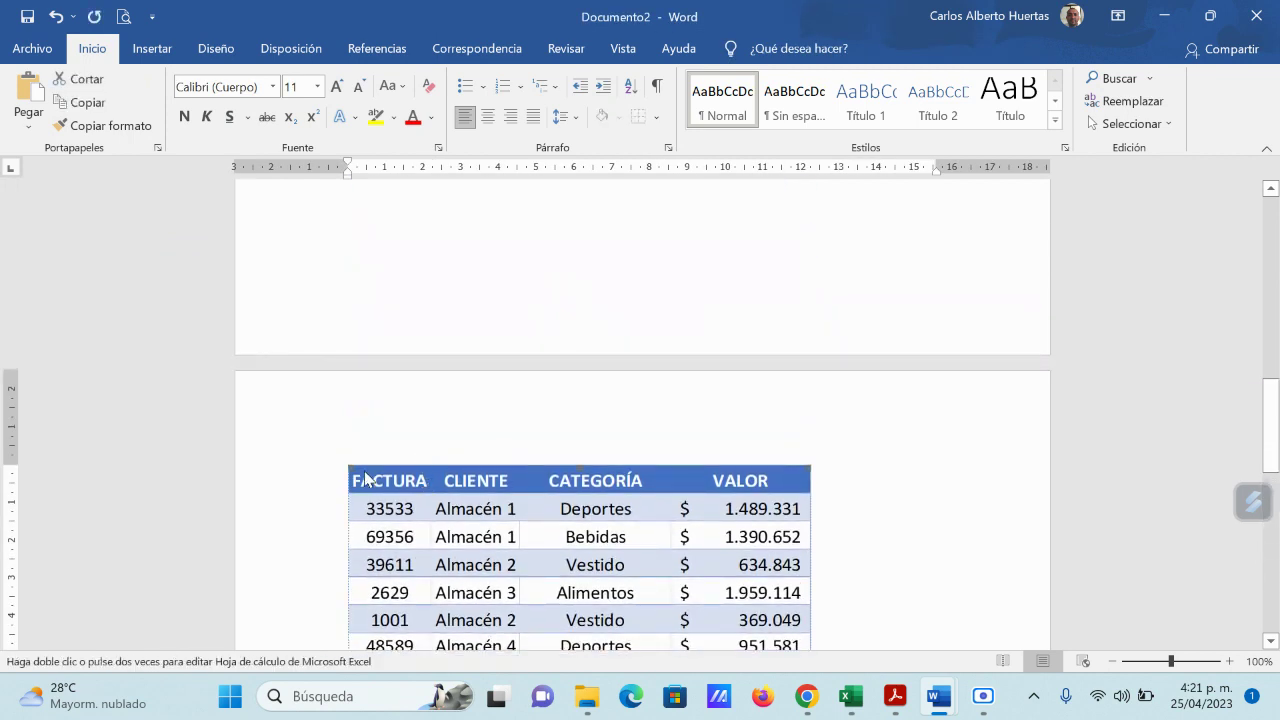
pyautogui.press('BackSpace')
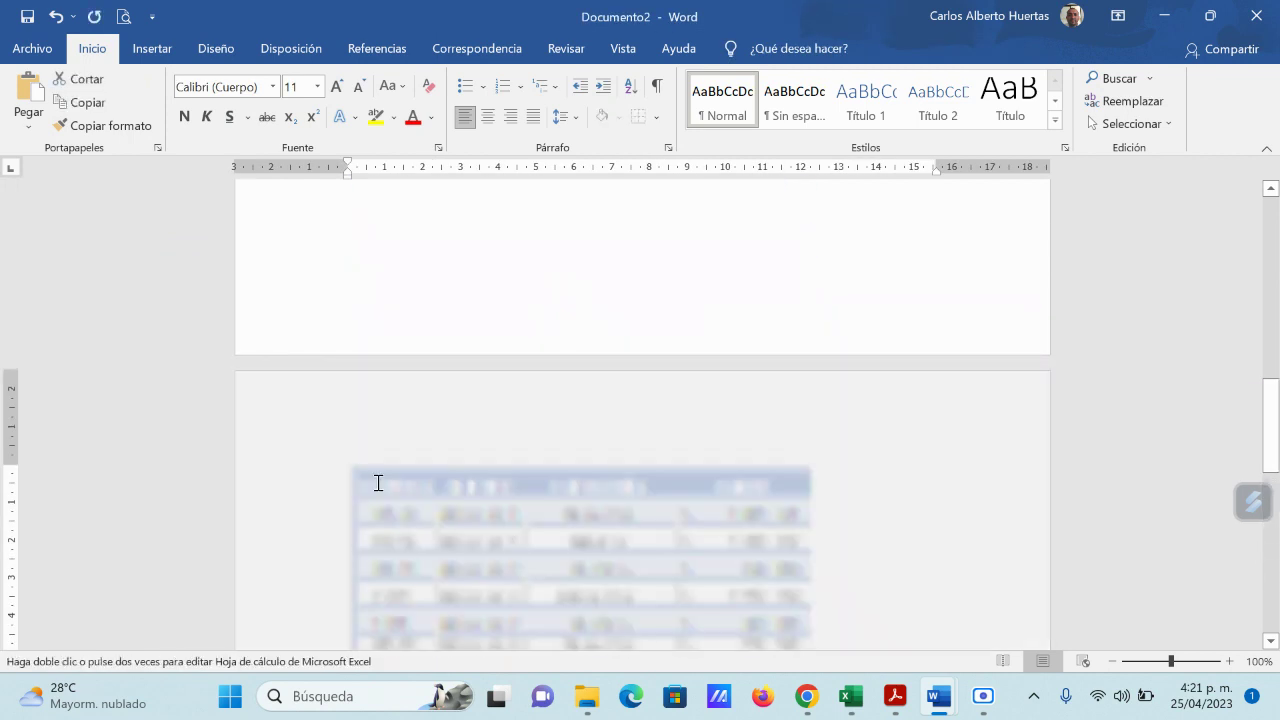
pyautogui.scroll(2, 397, 376)
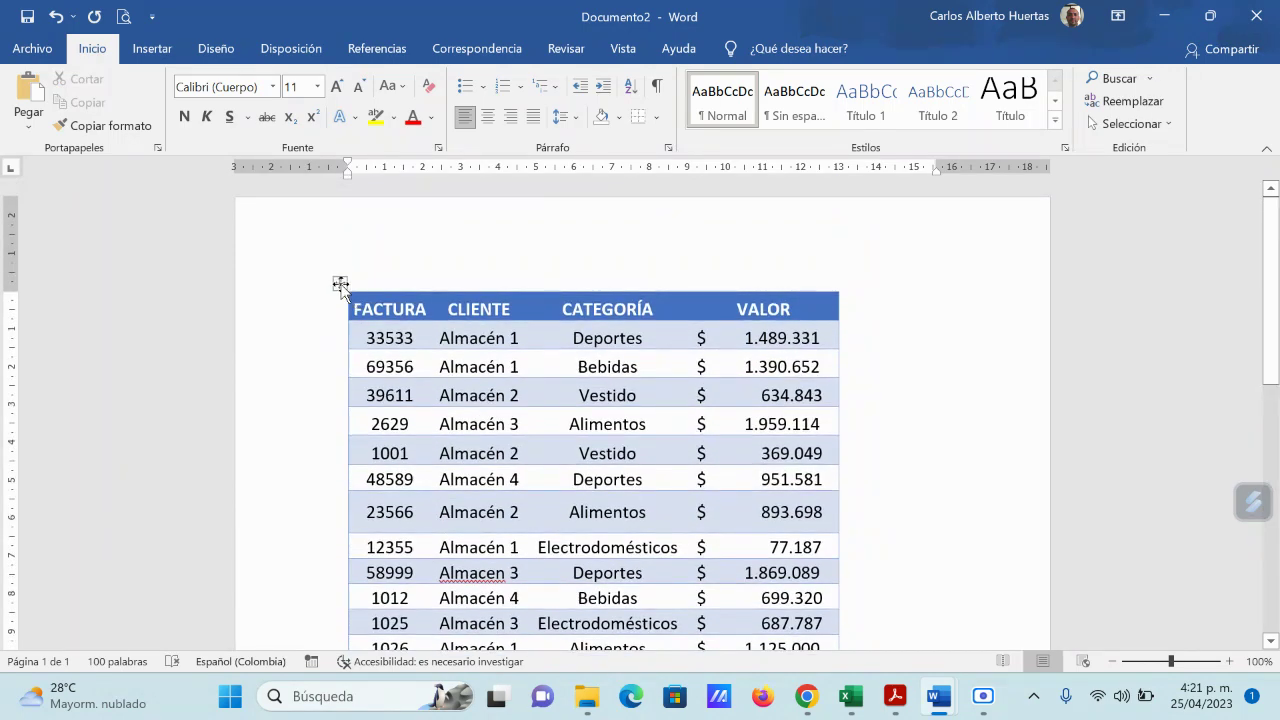
pyautogui.click(340, 283)
pyautogui.press('Delete')
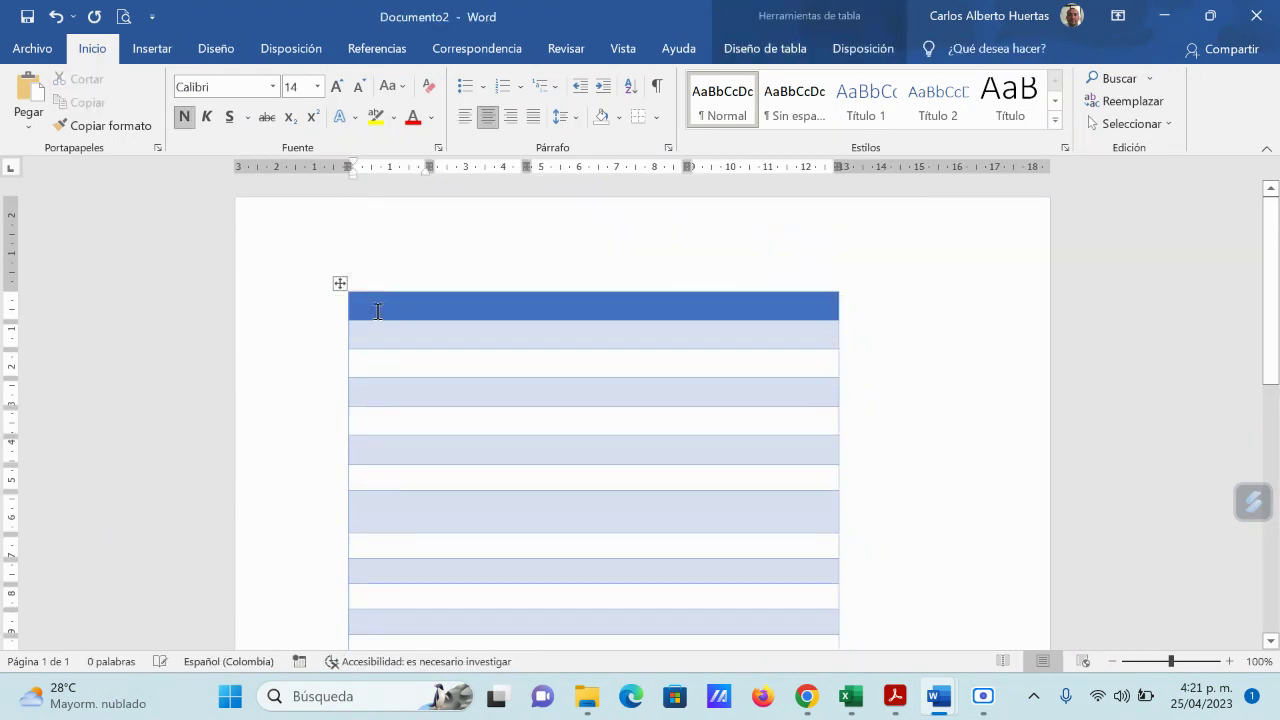
pyautogui.click(340, 283)
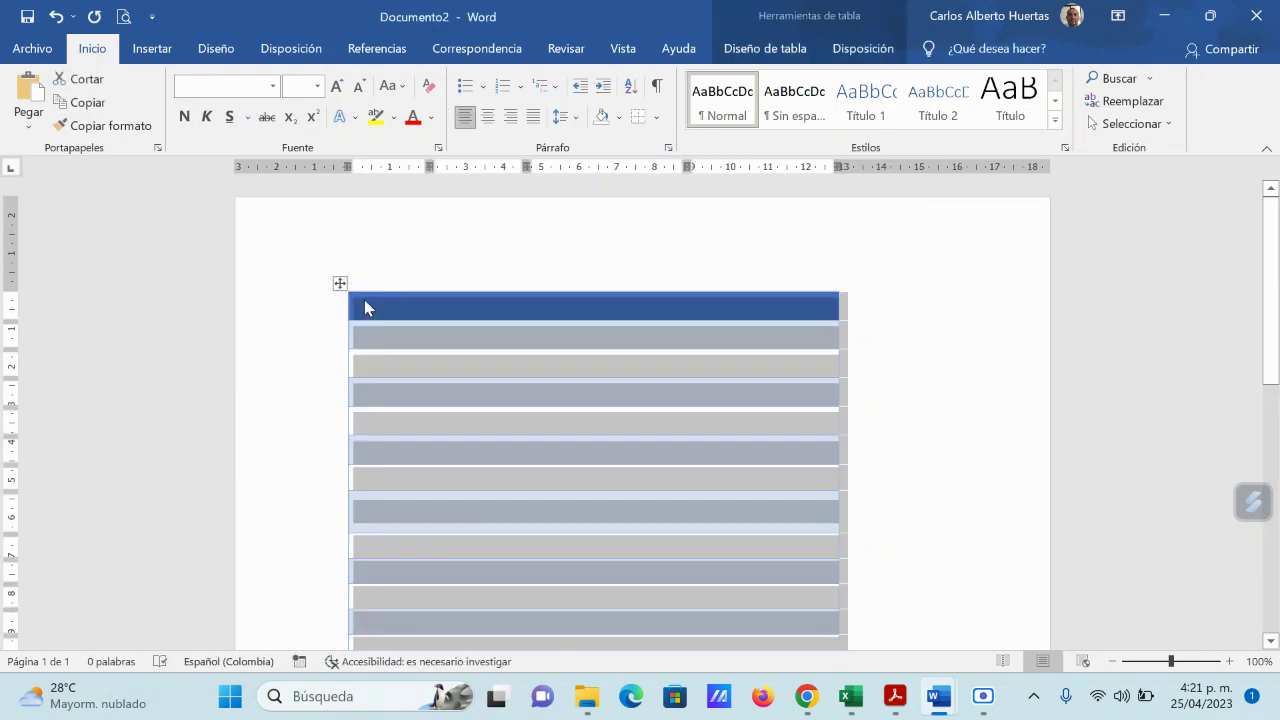
pyautogui.press('BackSpace')
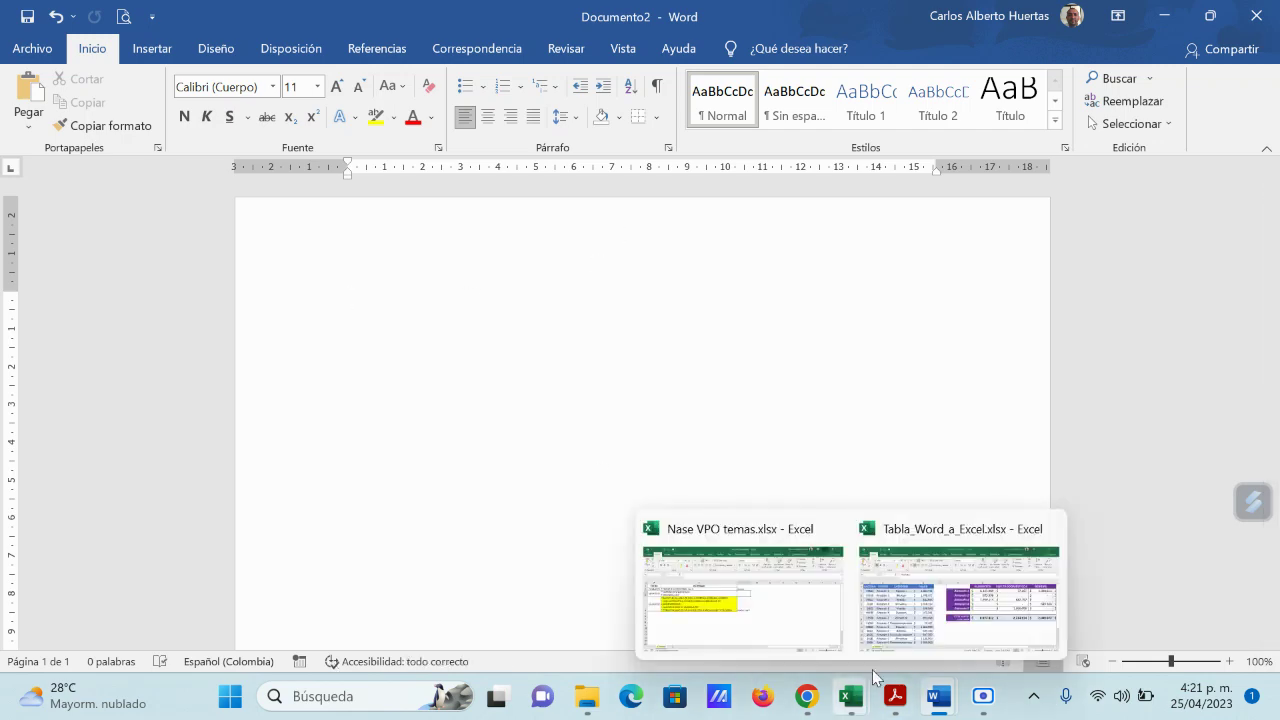
# Step: Copy the FACTURA table range A1:D17 in the Tabla_Word_a_Excel workbook
pyautogui.click(880, 600)
pyautogui.click(512, 561)
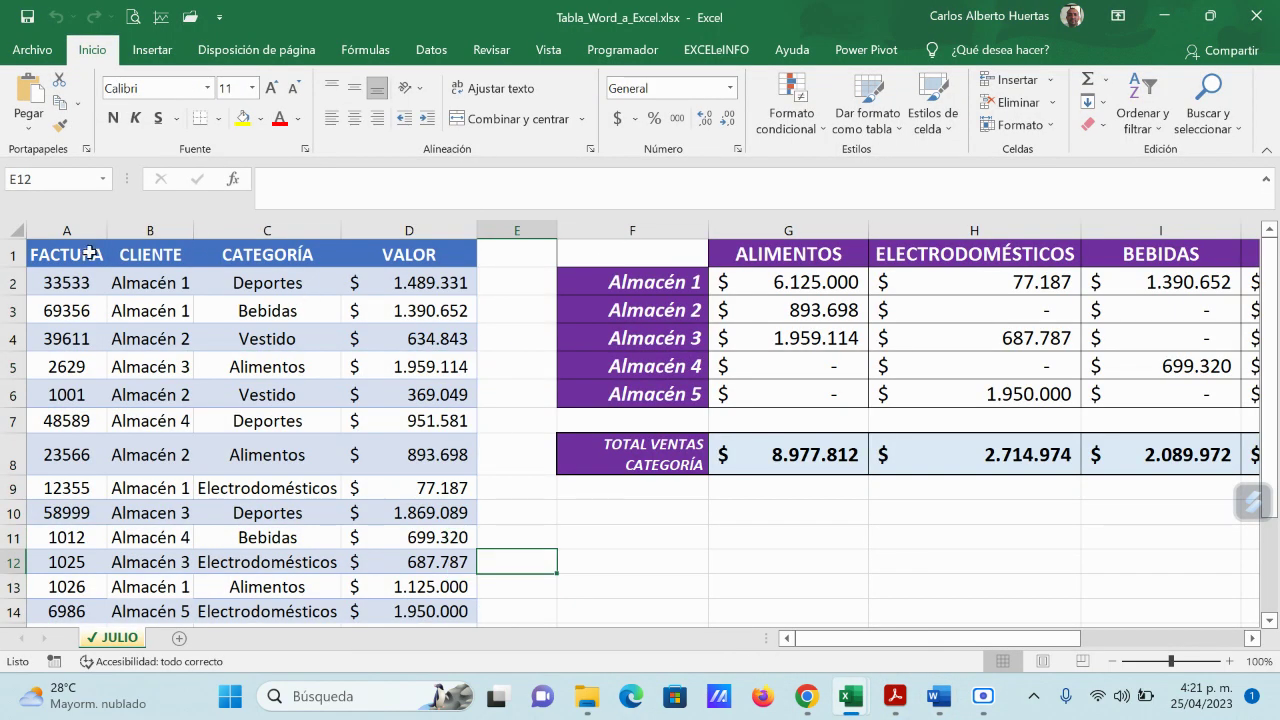
pyautogui.moveTo(90, 252); pyautogui.dragTo(371, 571)
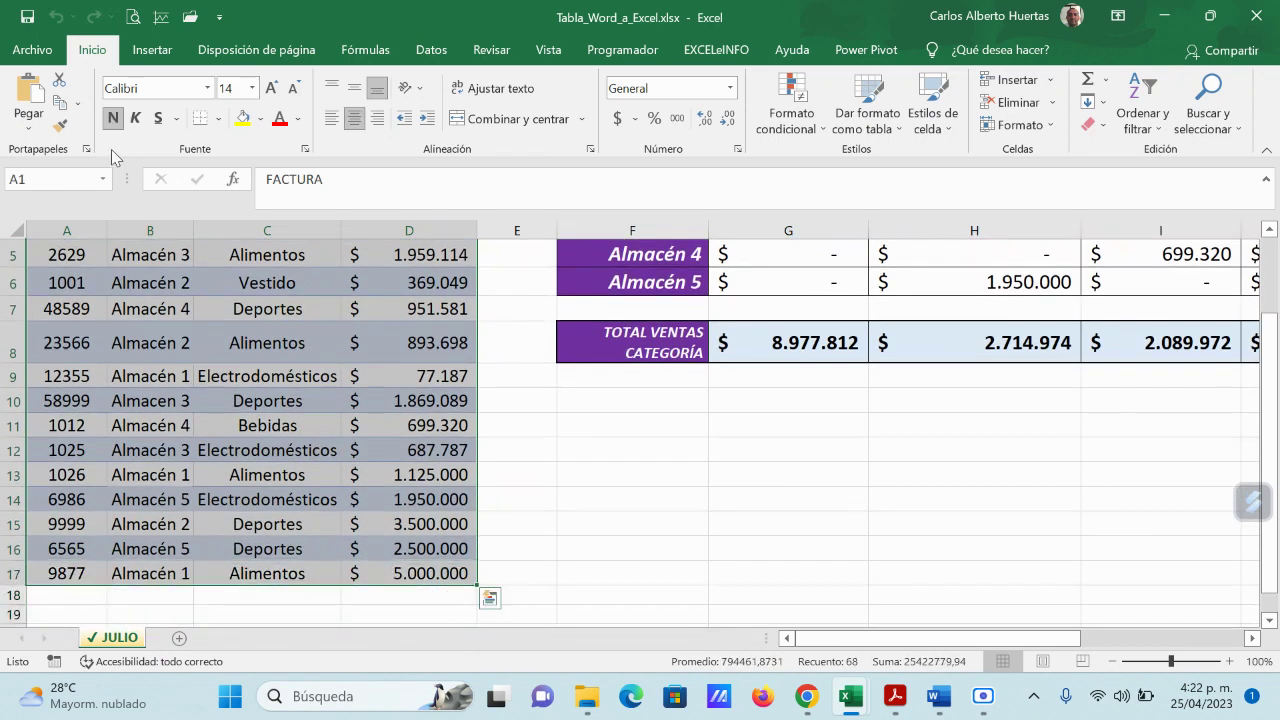
pyautogui.click(60, 103)
# Step: Paste it into Documento2 as a Microsoft Excel Worksheet Object via Paste Special
pyautogui.moveTo(943, 708)
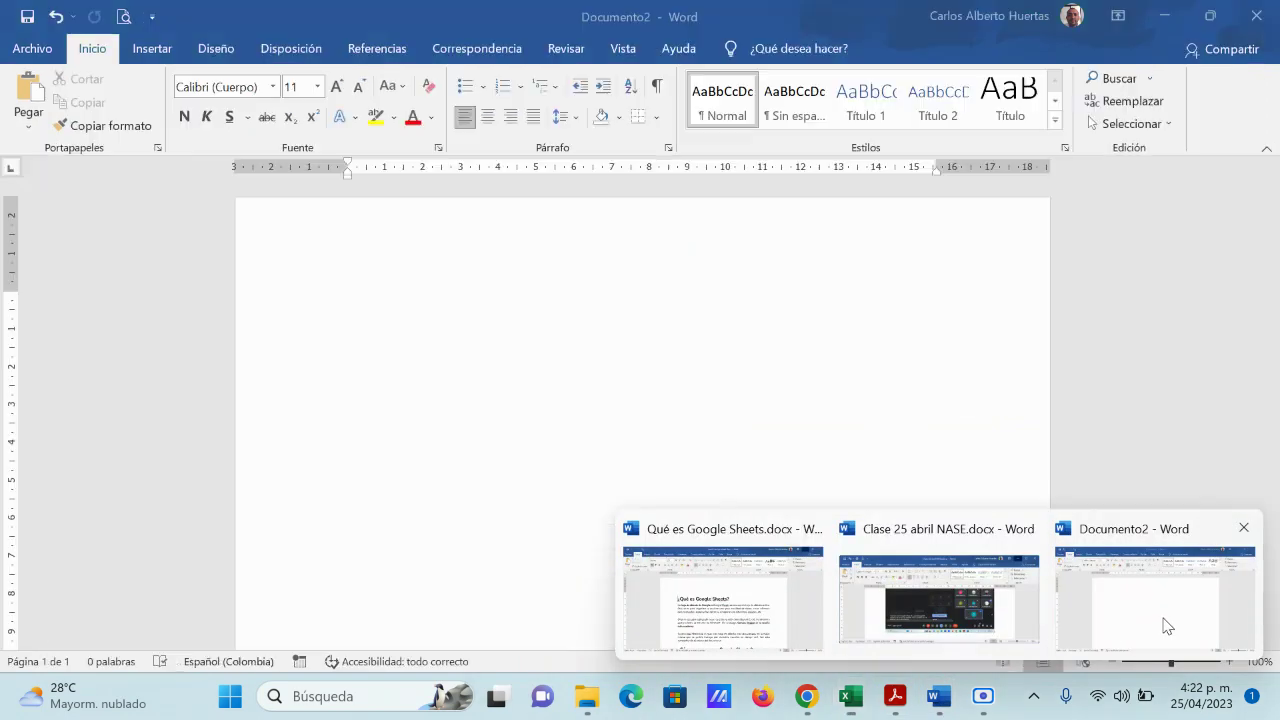
pyautogui.click(1160, 612)
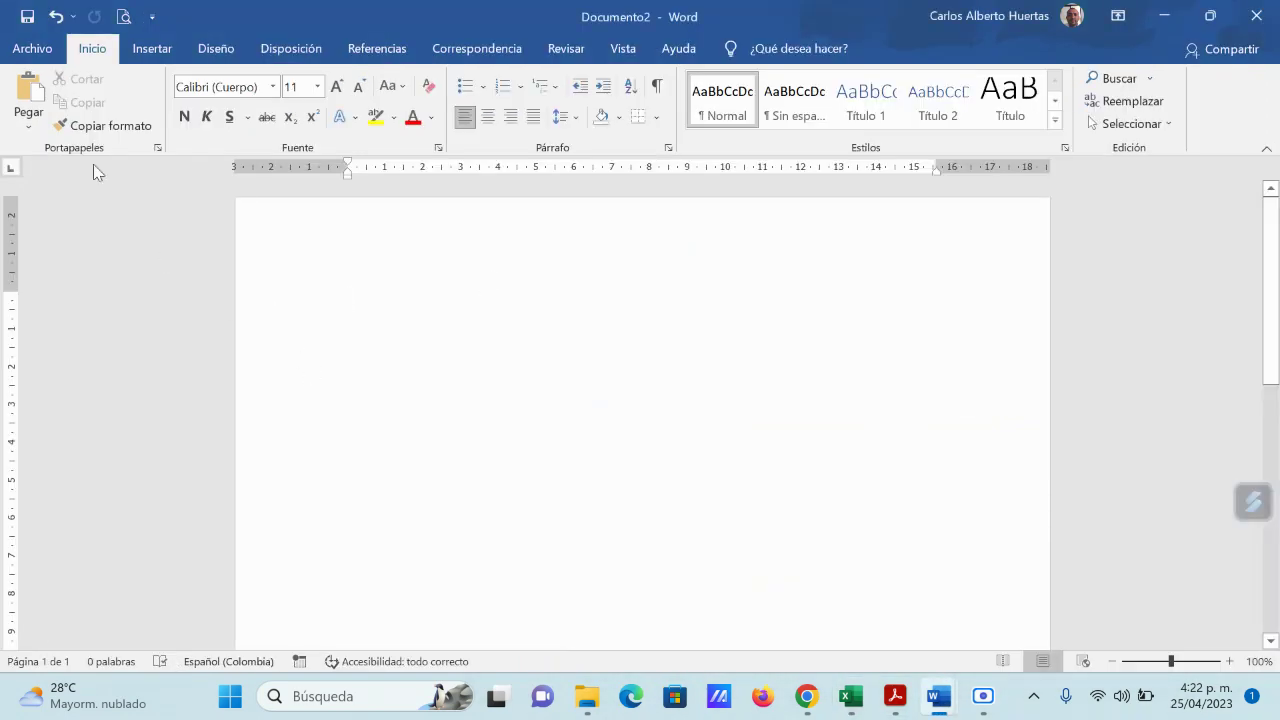
pyautogui.click(28, 120)
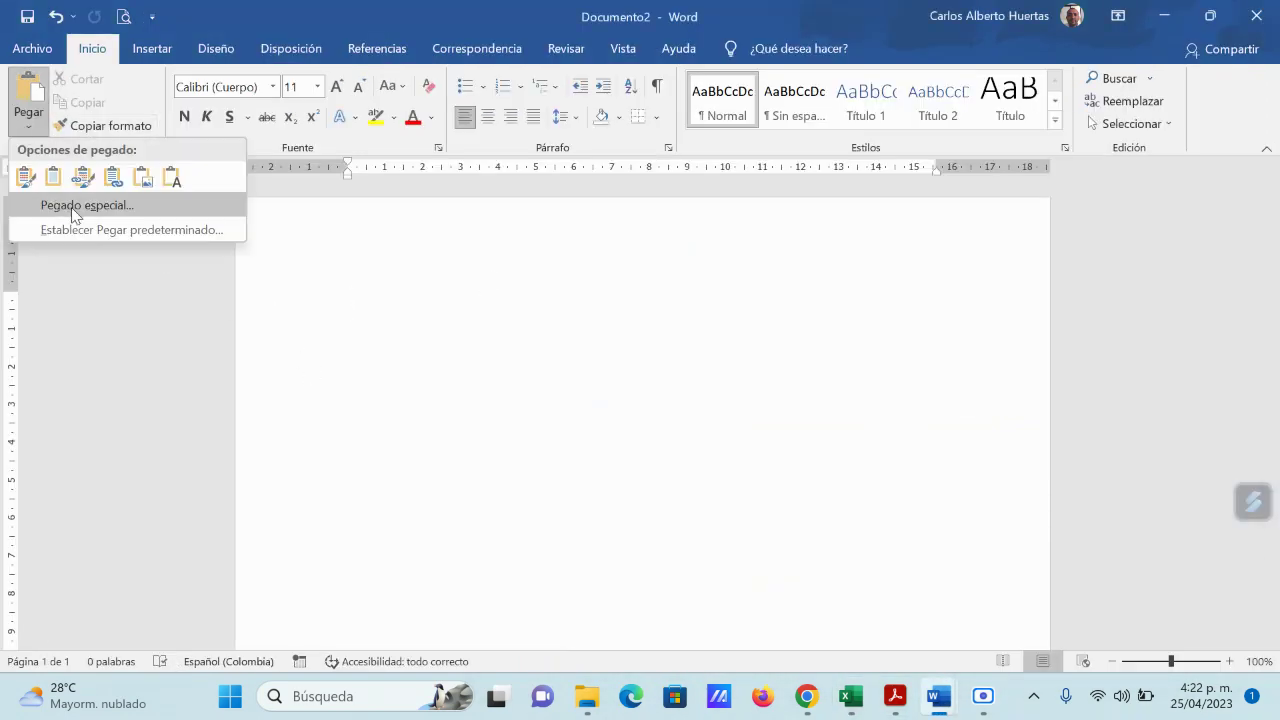
pyautogui.click(73, 207)
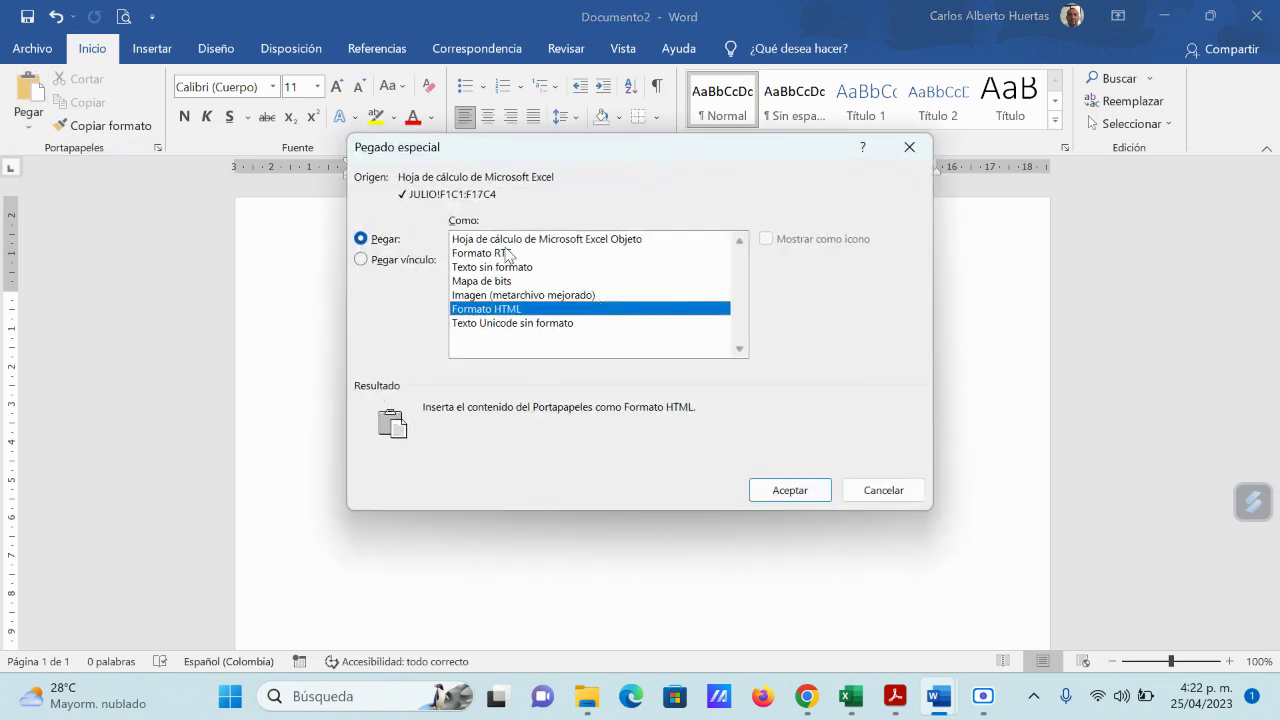
pyautogui.click(578, 240)
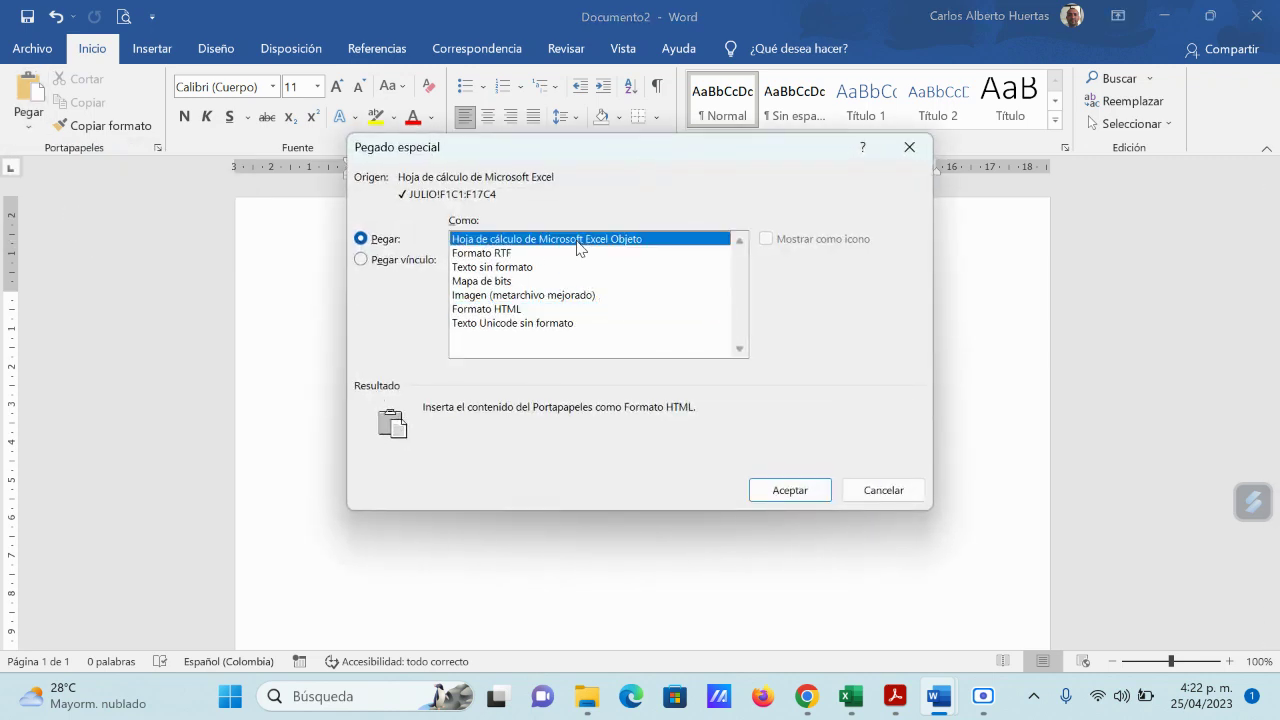
pyautogui.click(795, 490)
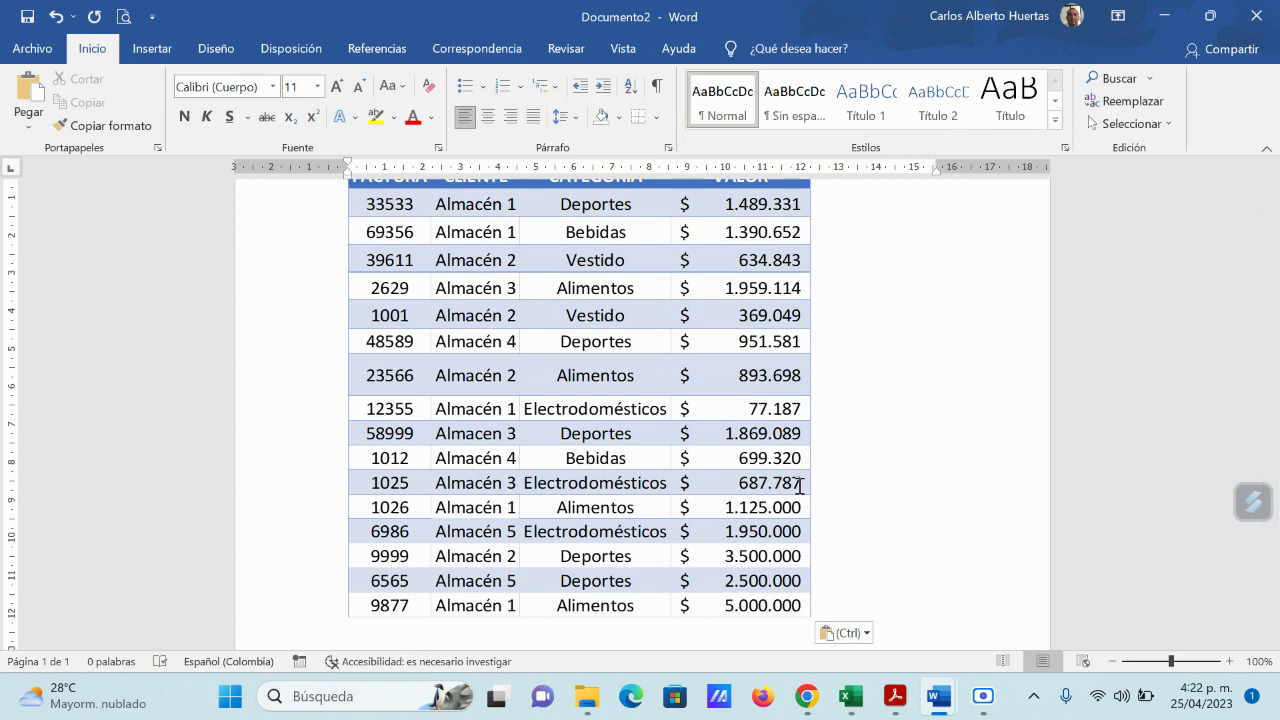
# Step: Dismiss Word's paste tag, return to Tabla_Word_a_Excel and clear the copy marquee and selection
pyautogui.press('Escape')
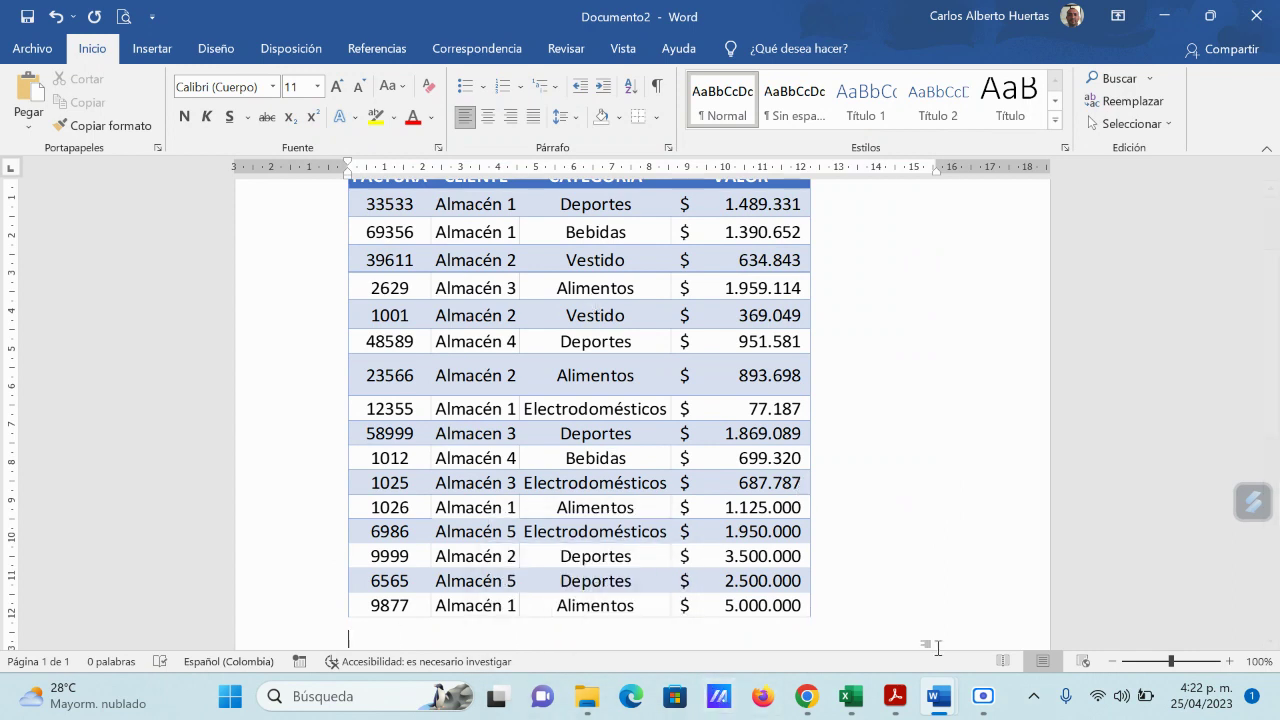
pyautogui.moveTo(843, 700)
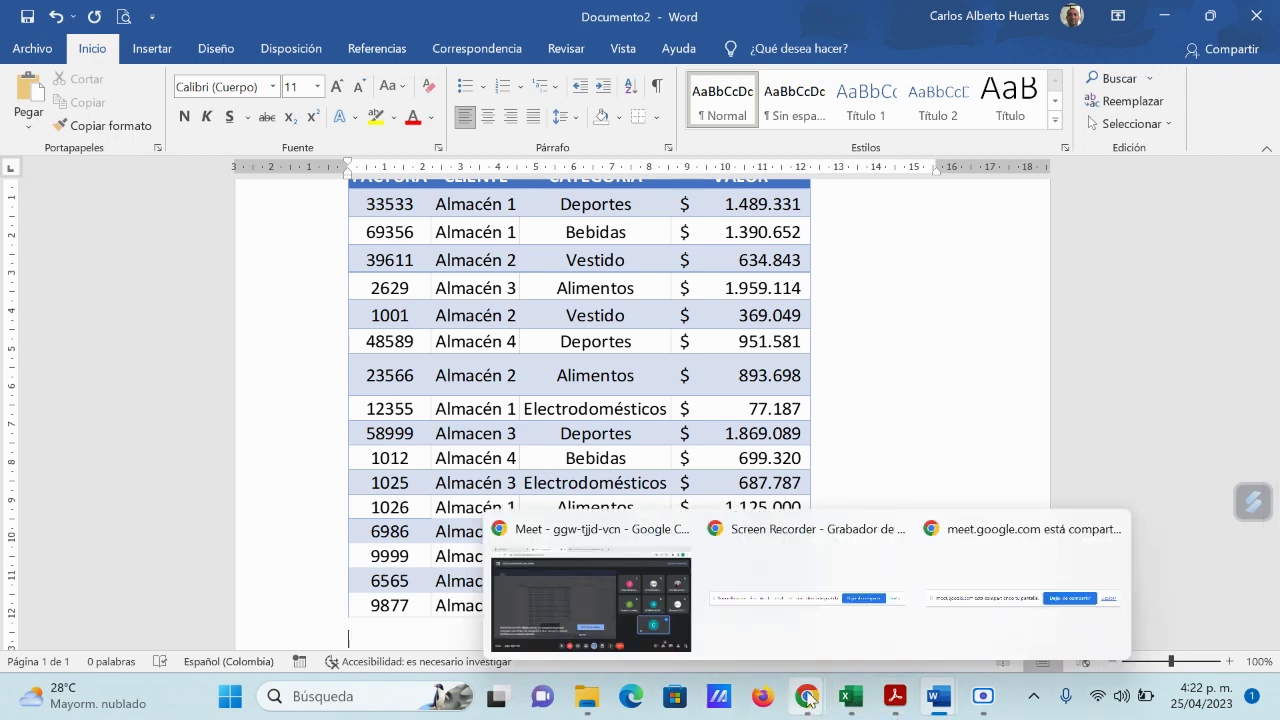
pyautogui.click(929, 640)
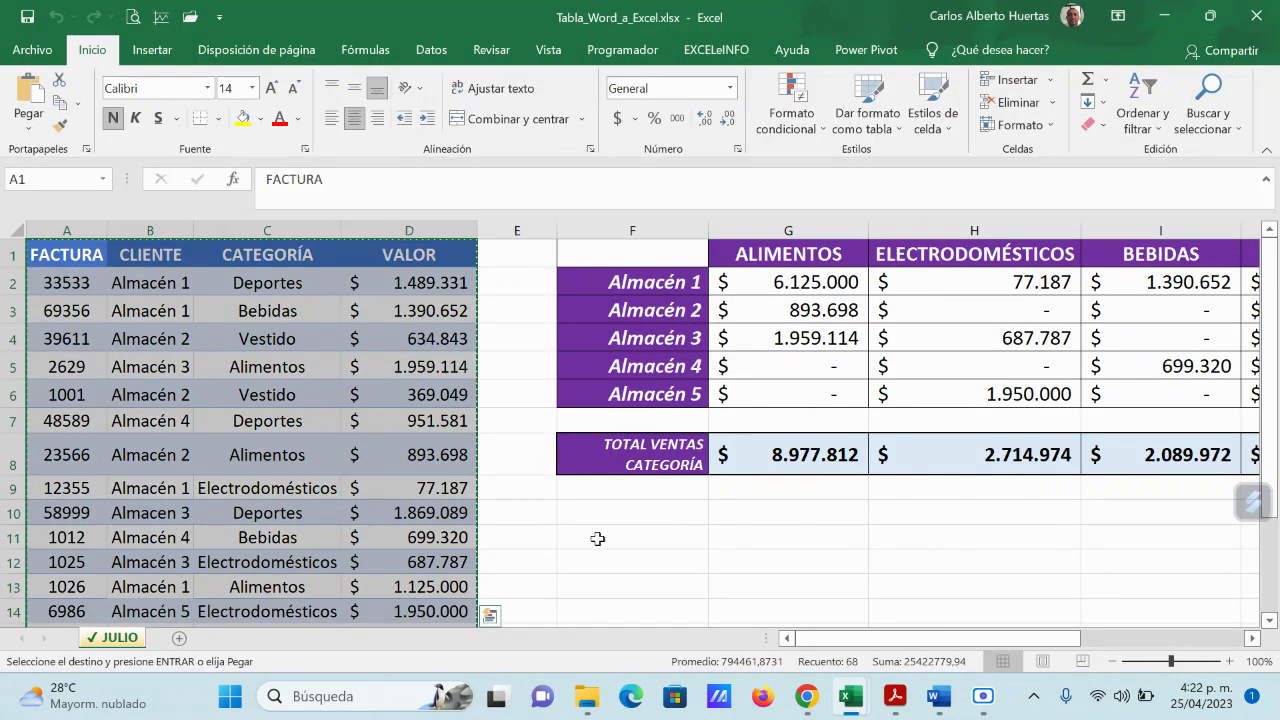
pyautogui.press('Escape')
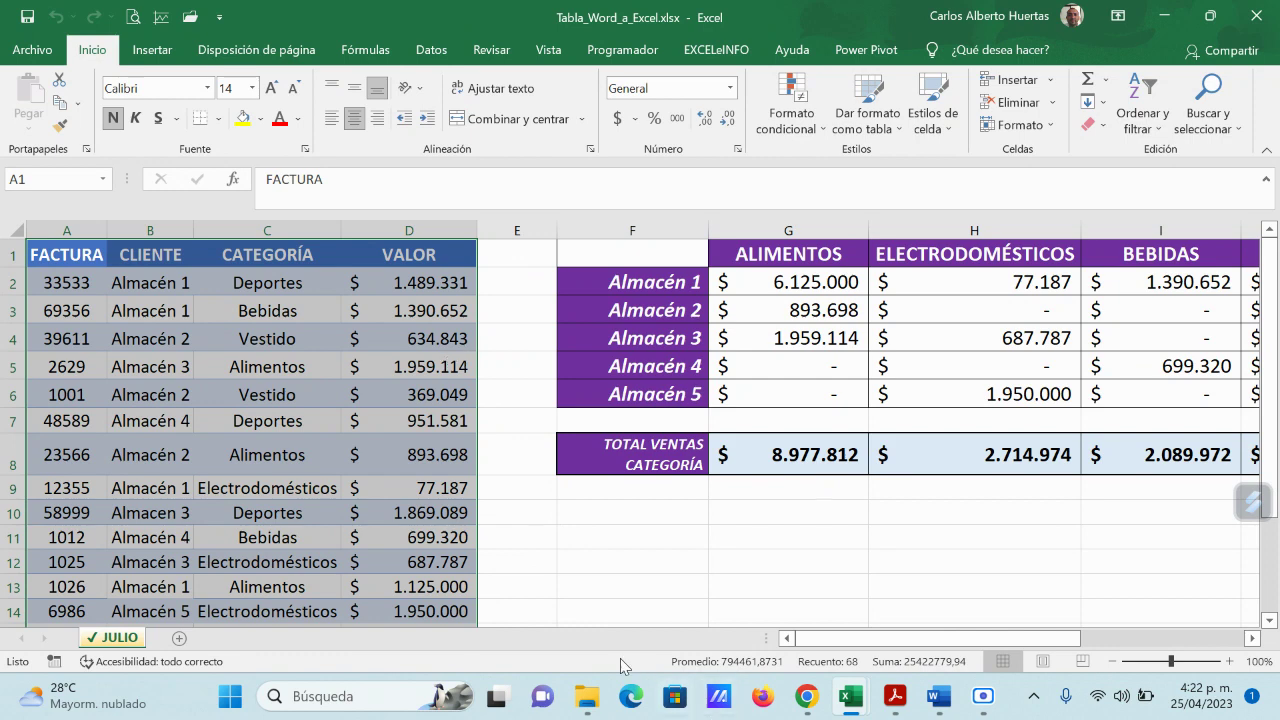
pyautogui.click(609, 617)
pyautogui.click(516, 537)
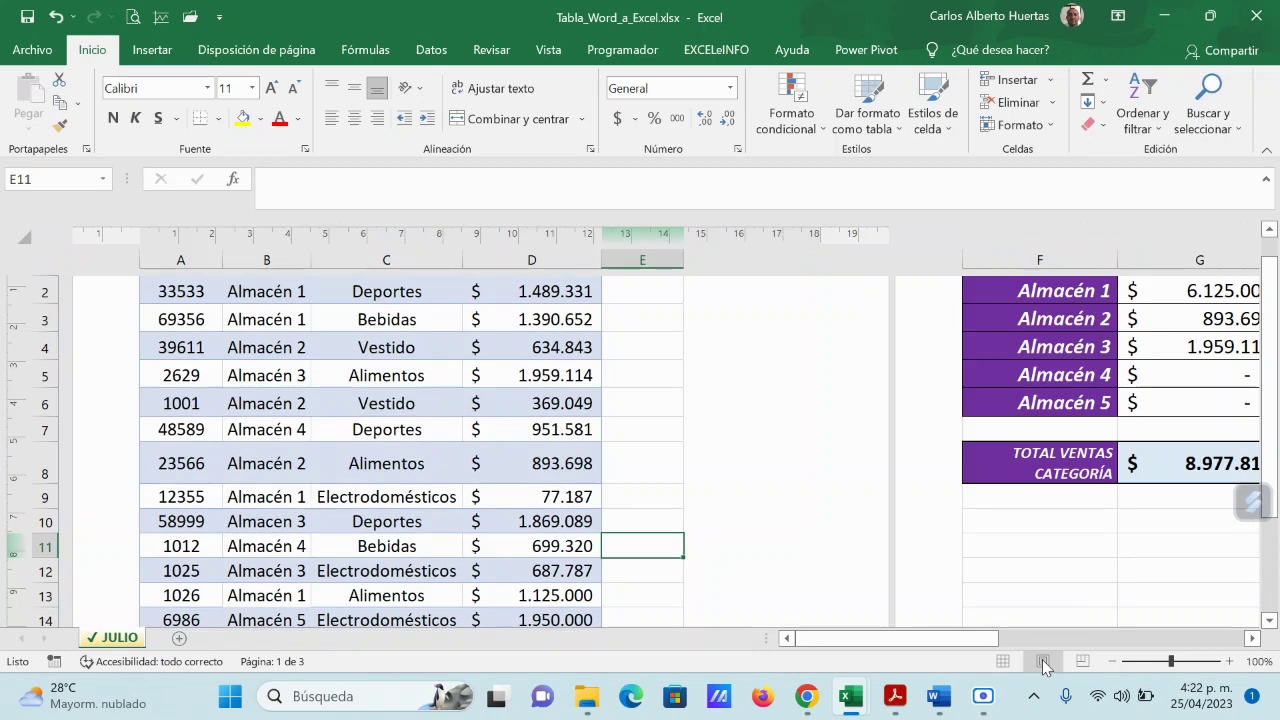
# Step: Preview the JULIO sheet's page splits in Page Layout view, then return to Normal view
pyautogui.click(1043, 661)
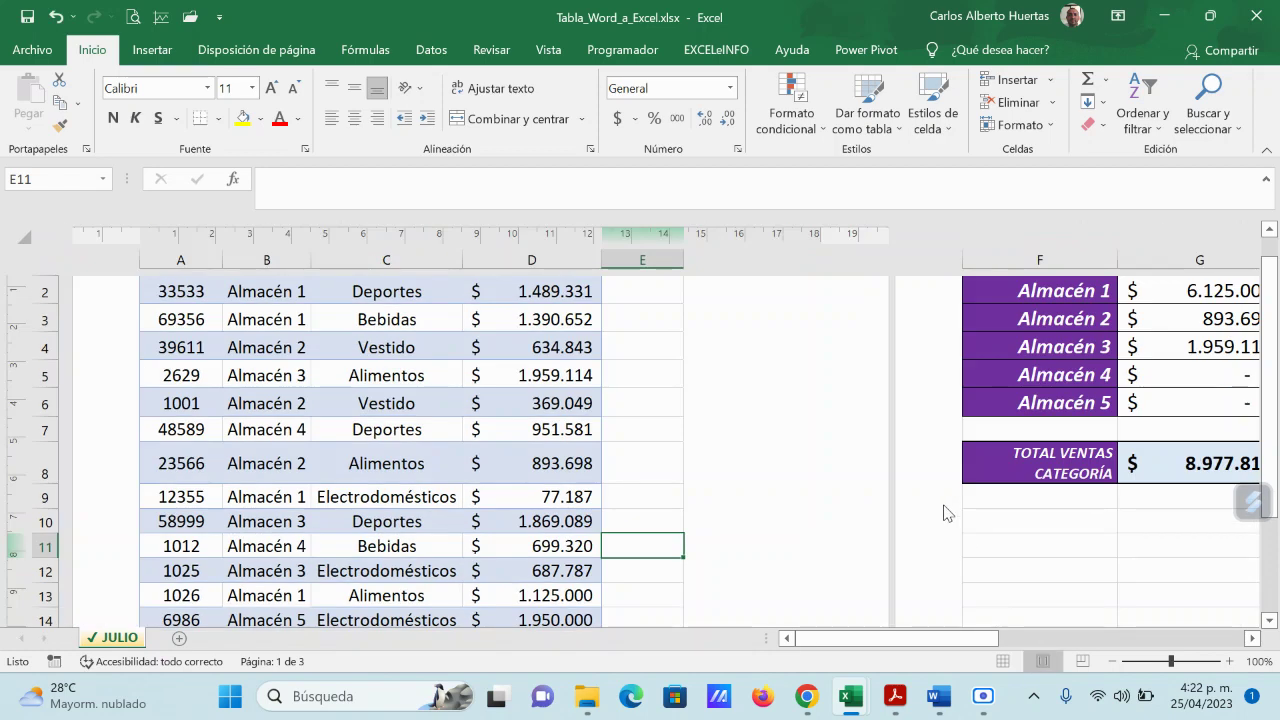
pyautogui.scroll(2, 883, 494)
pyautogui.scroll(-4, 882, 505)
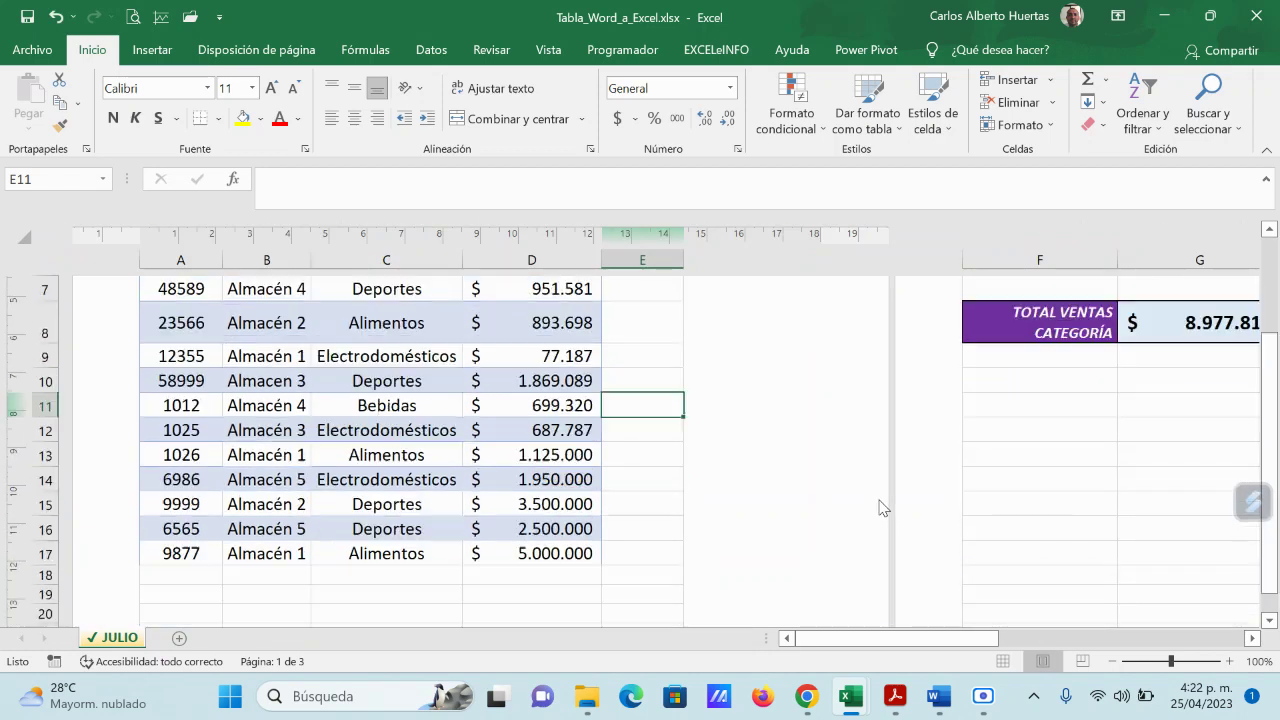
pyautogui.scroll(4, 880, 506)
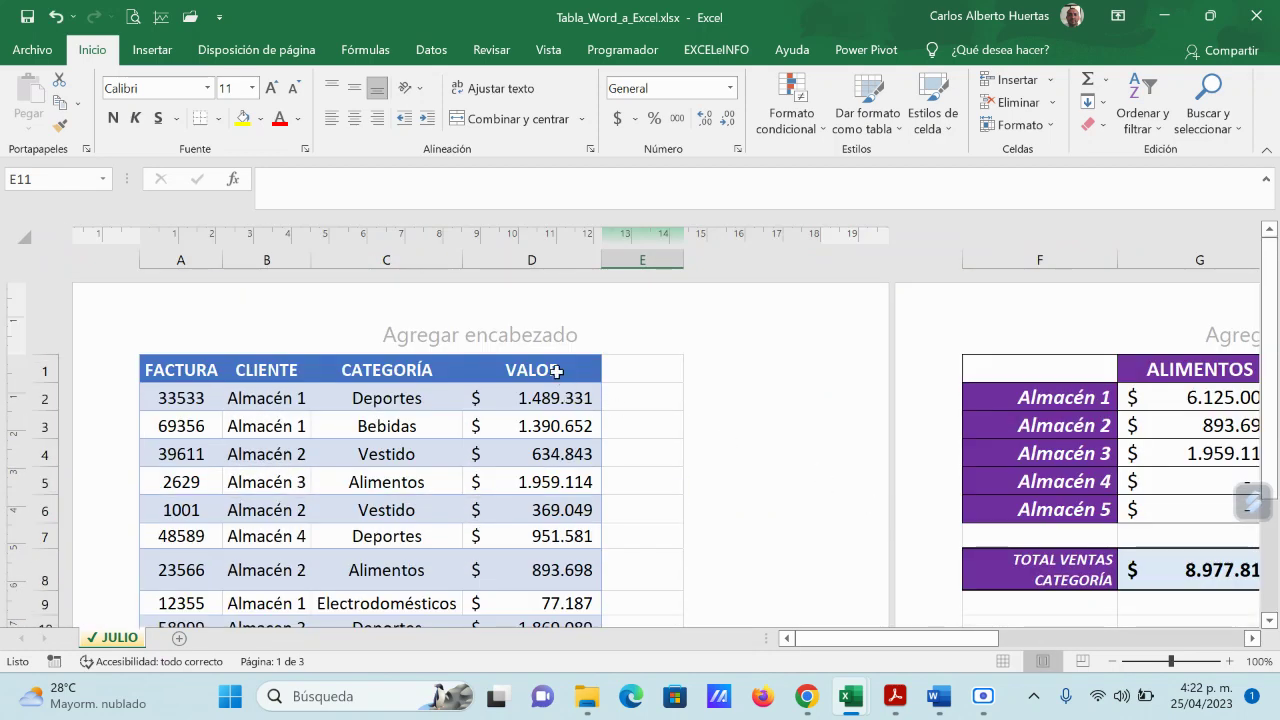
pyautogui.scroll(-4, 535, 555)
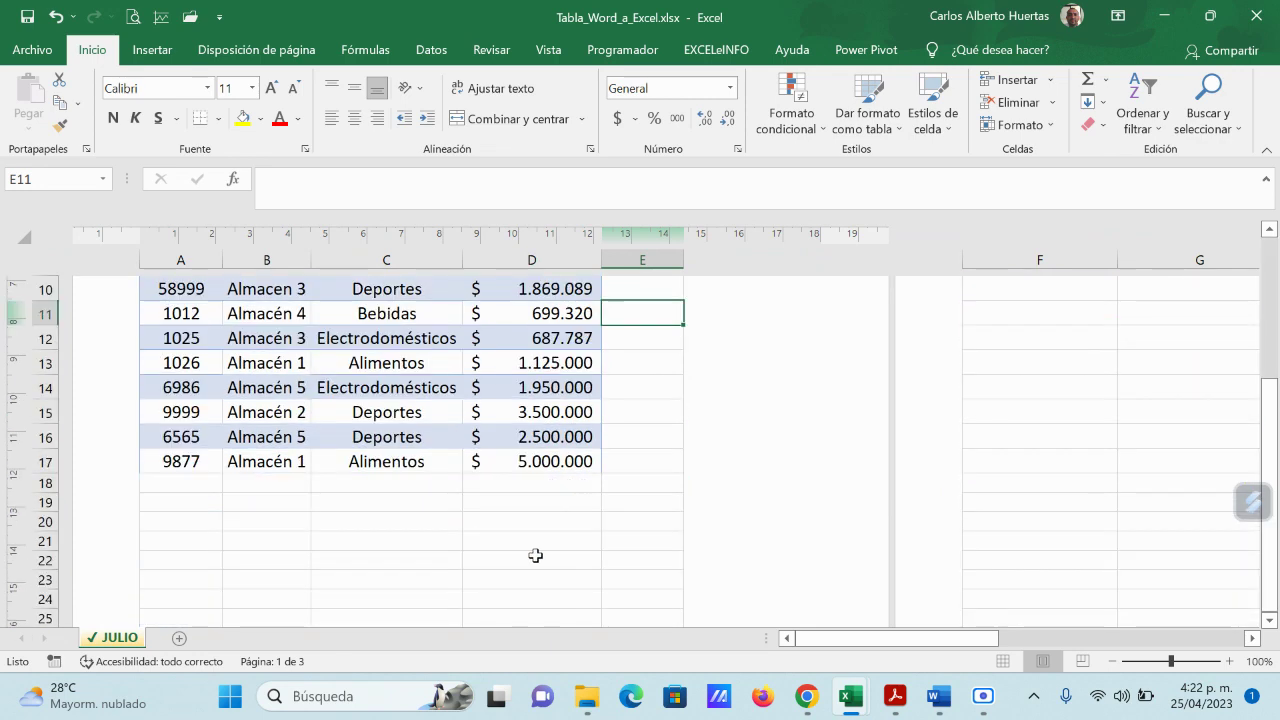
pyautogui.scroll(4, 505, 463)
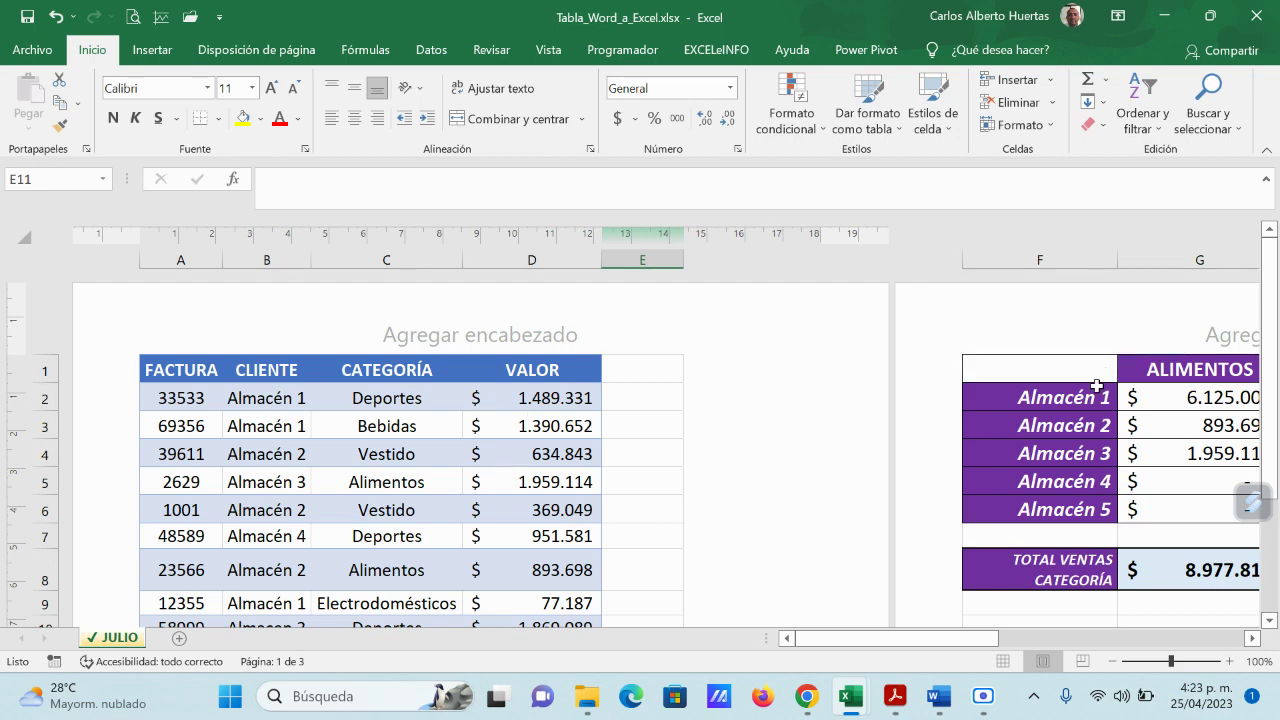
pyautogui.moveTo(968, 640); pyautogui.dragTo(1146, 641)
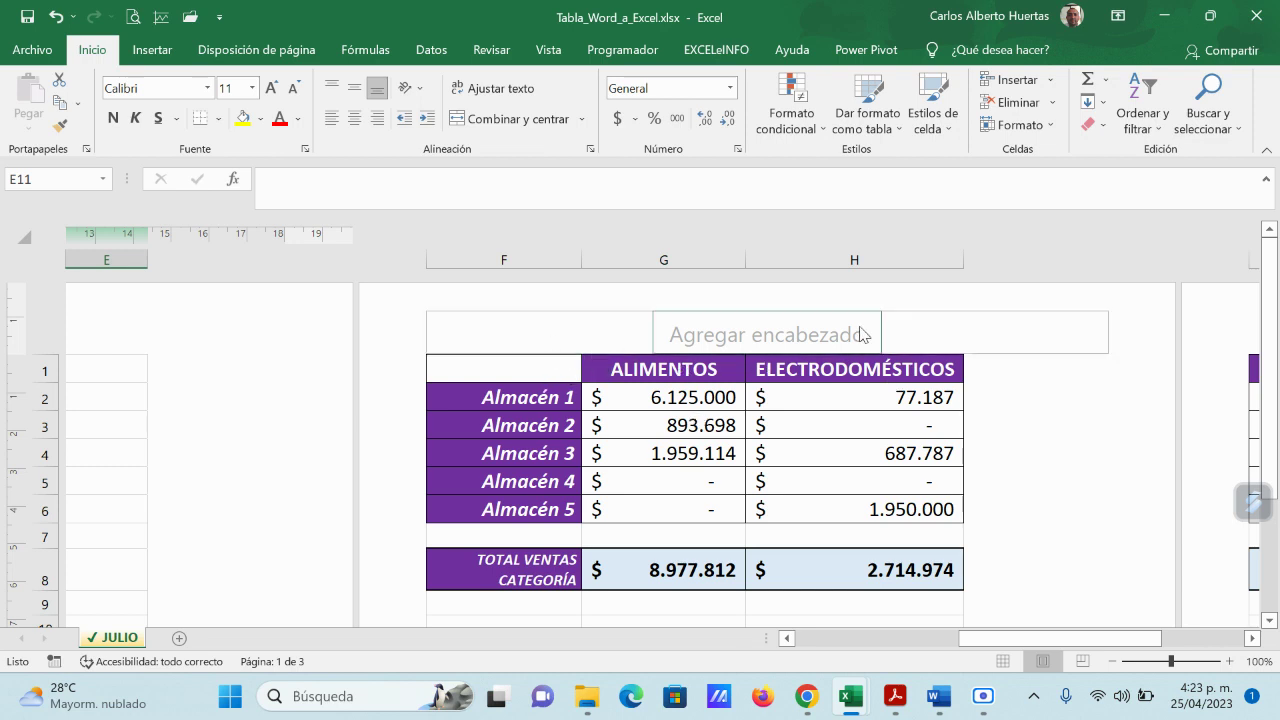
pyautogui.moveTo(1056, 646); pyautogui.dragTo(1156, 648)
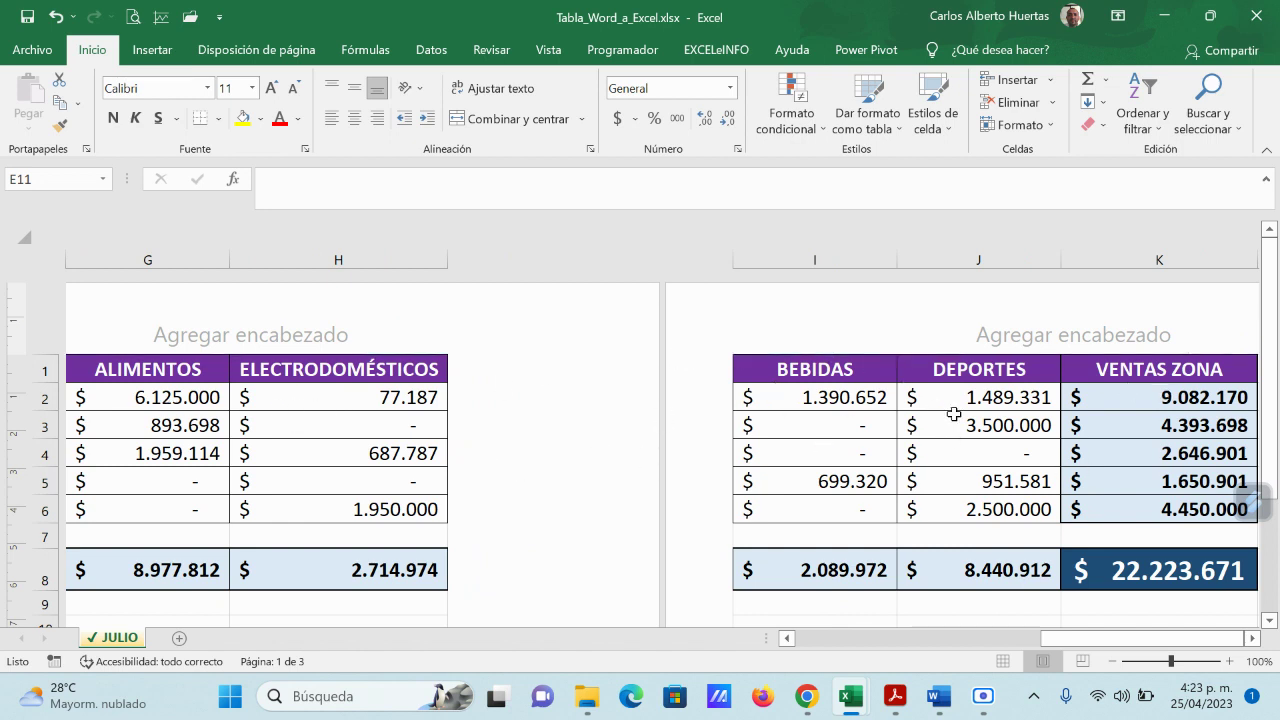
pyautogui.click(1003, 661)
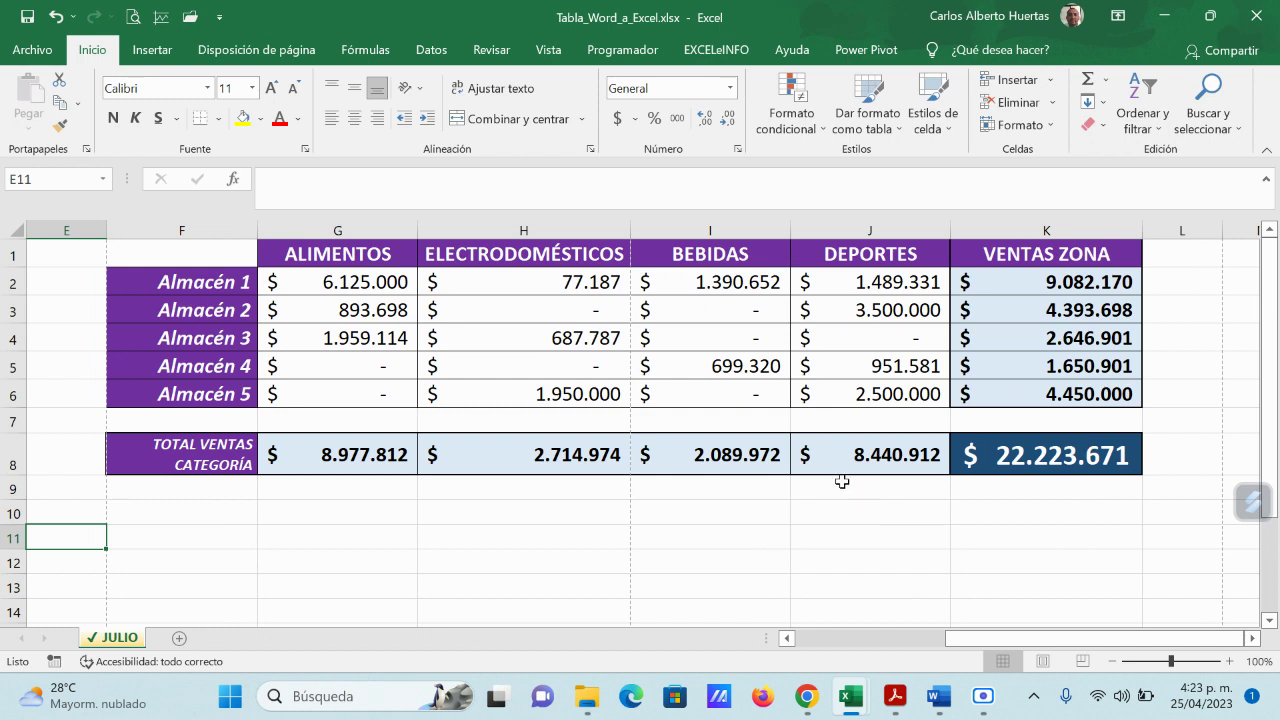
# Step: Copy the purple sales table and paste it into Documento2 as a Microsoft Excel Worksheet Object
pyautogui.moveTo(198, 250); pyautogui.dragTo(1020, 455)
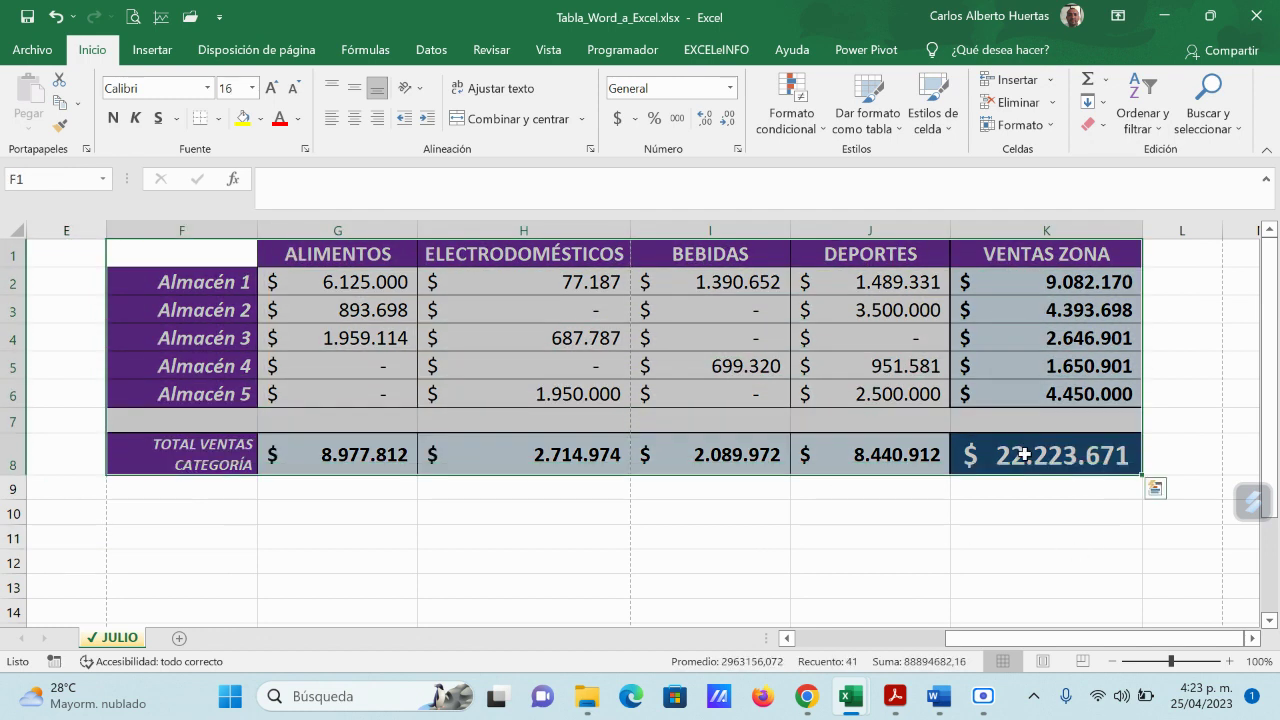
pyautogui.click(60, 103)
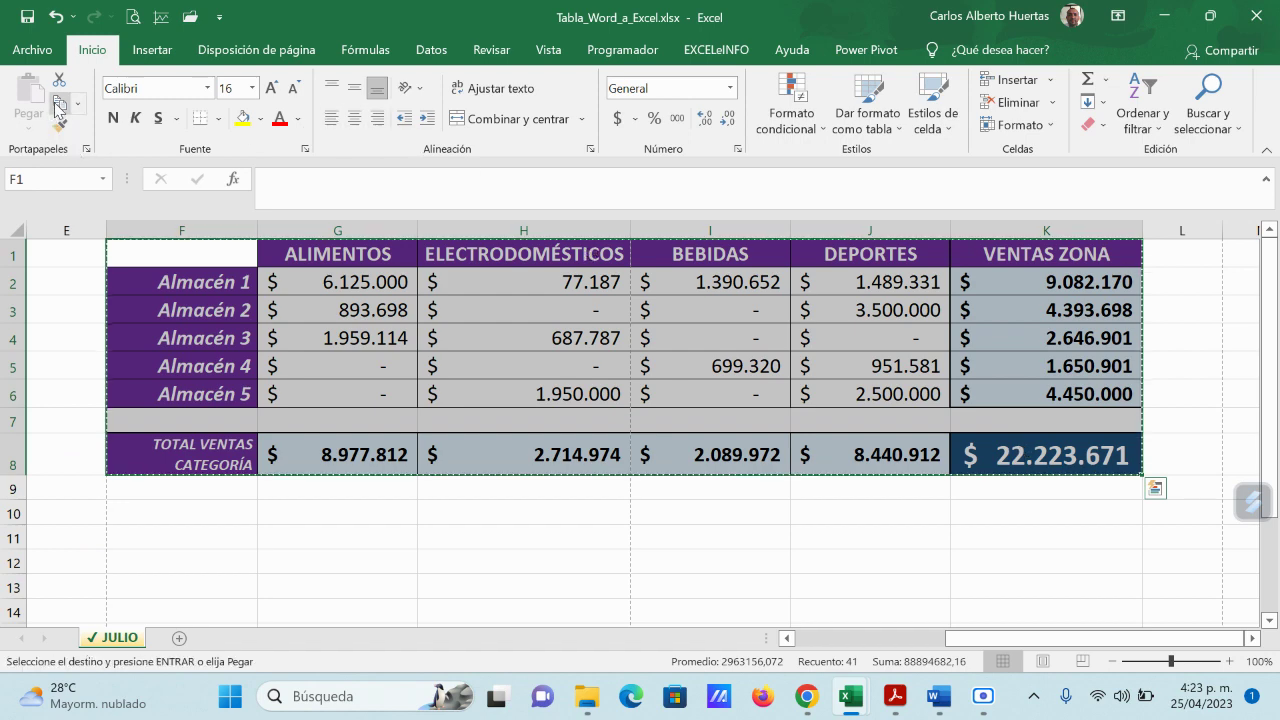
pyautogui.moveTo(938, 696)
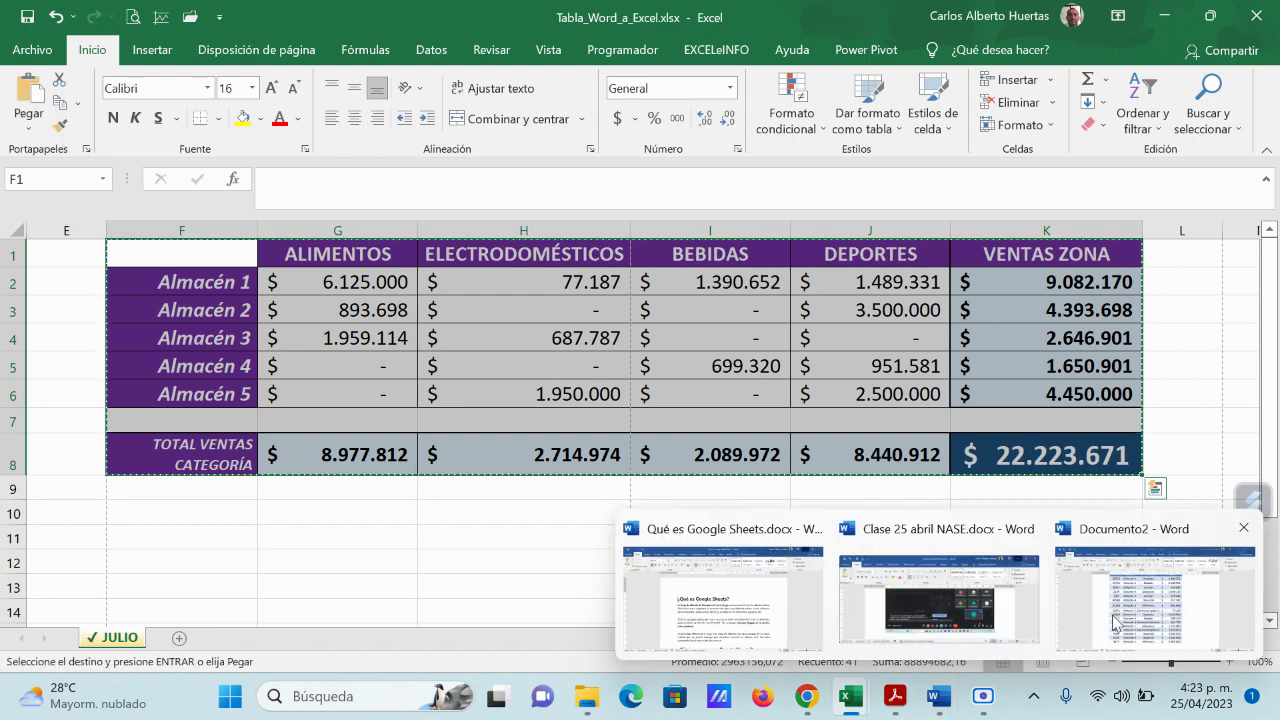
pyautogui.click(1175, 610)
pyautogui.scroll(-6, 834, 477)
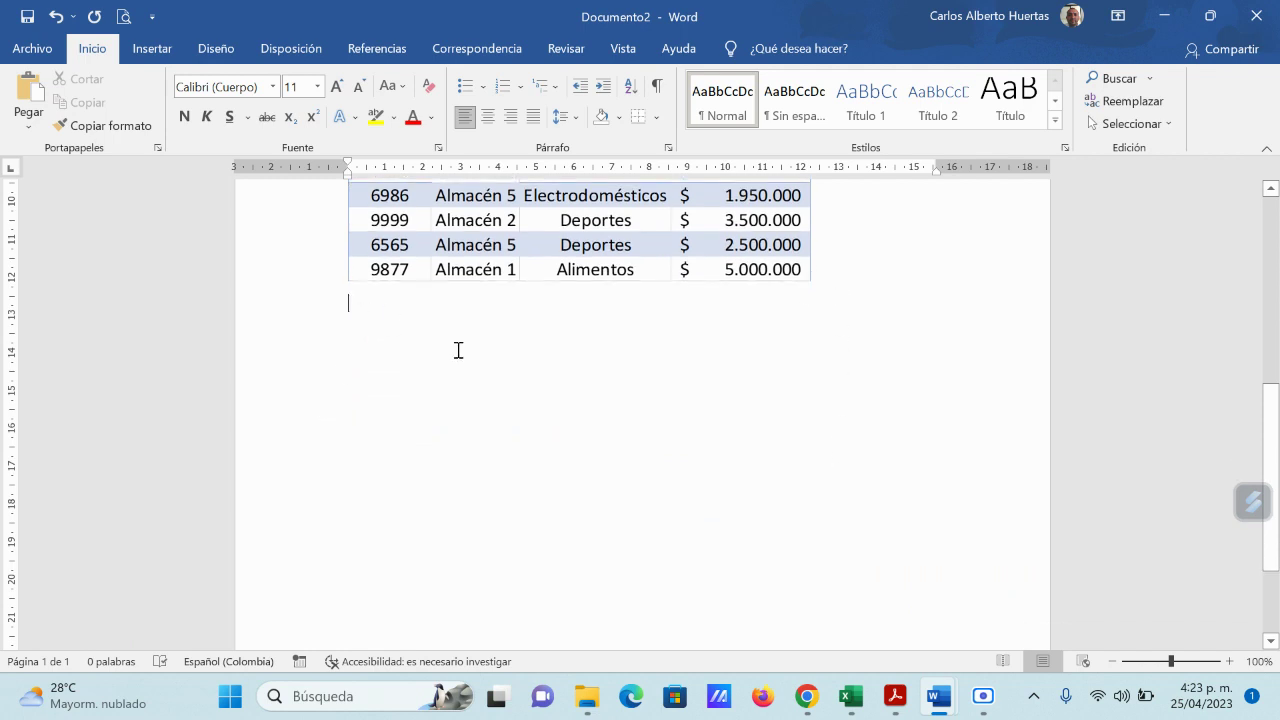
pyautogui.click(28, 125)
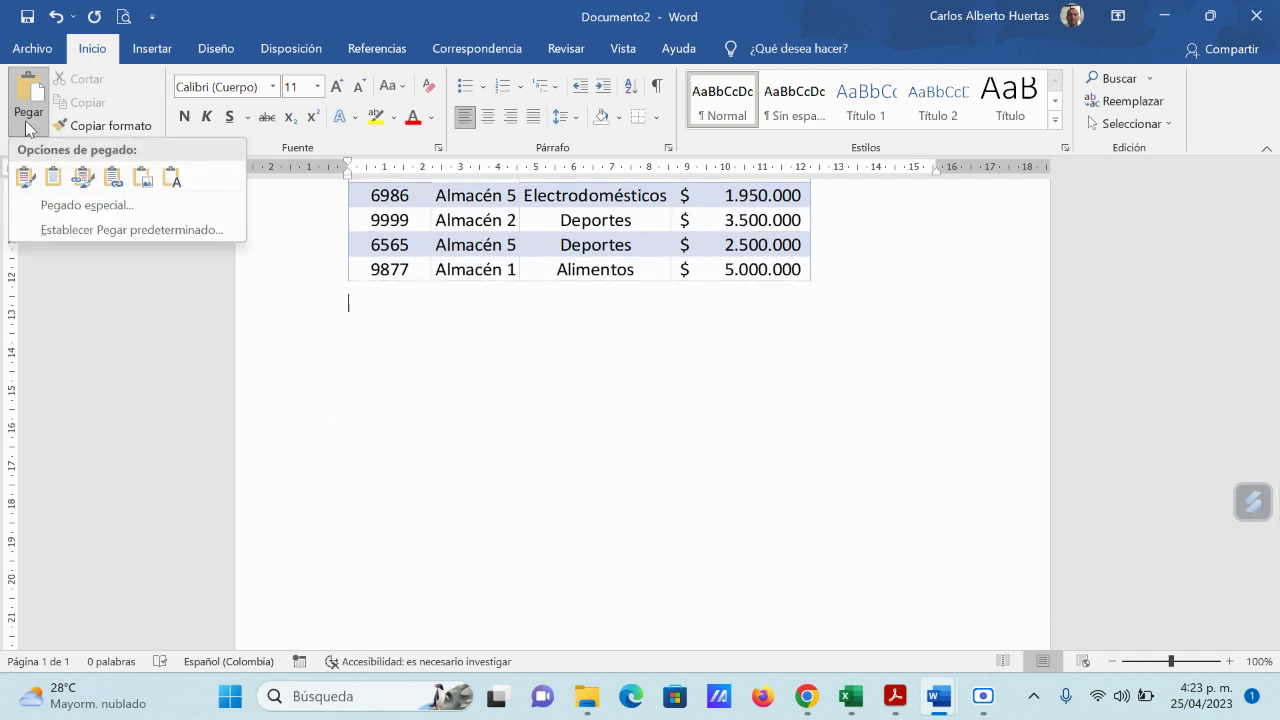
pyautogui.click(85, 204)
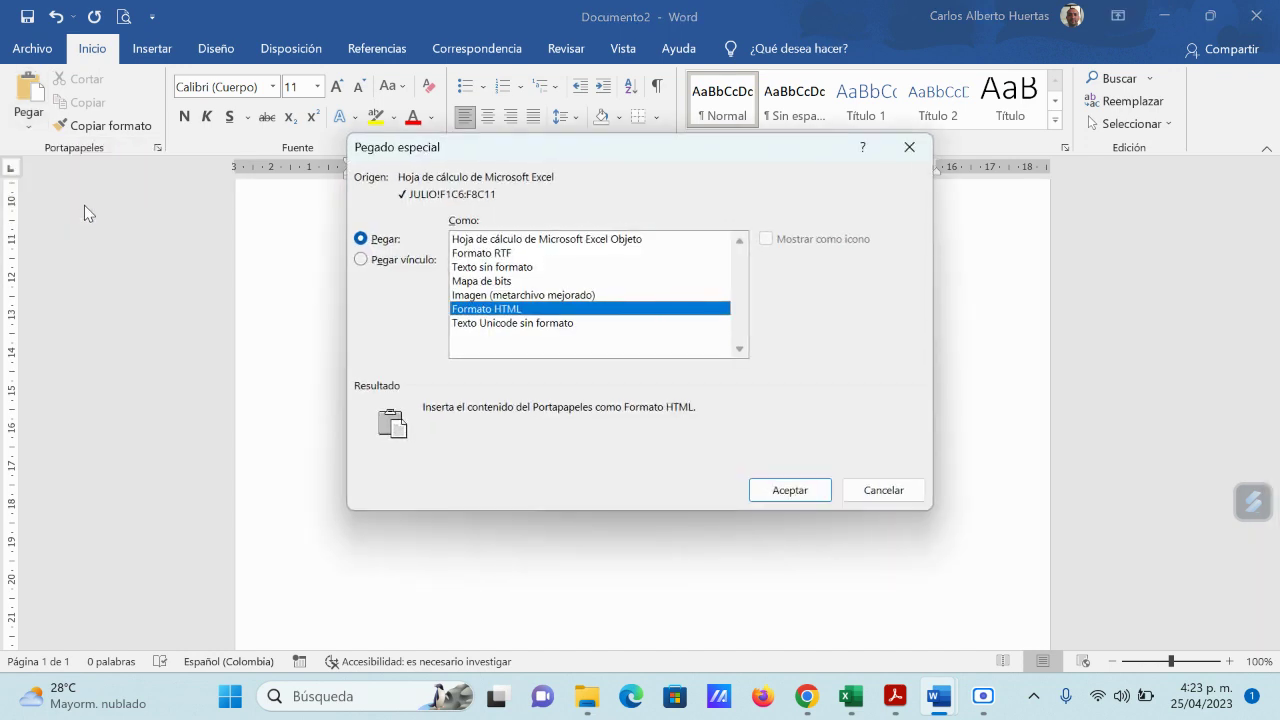
pyautogui.click(558, 241)
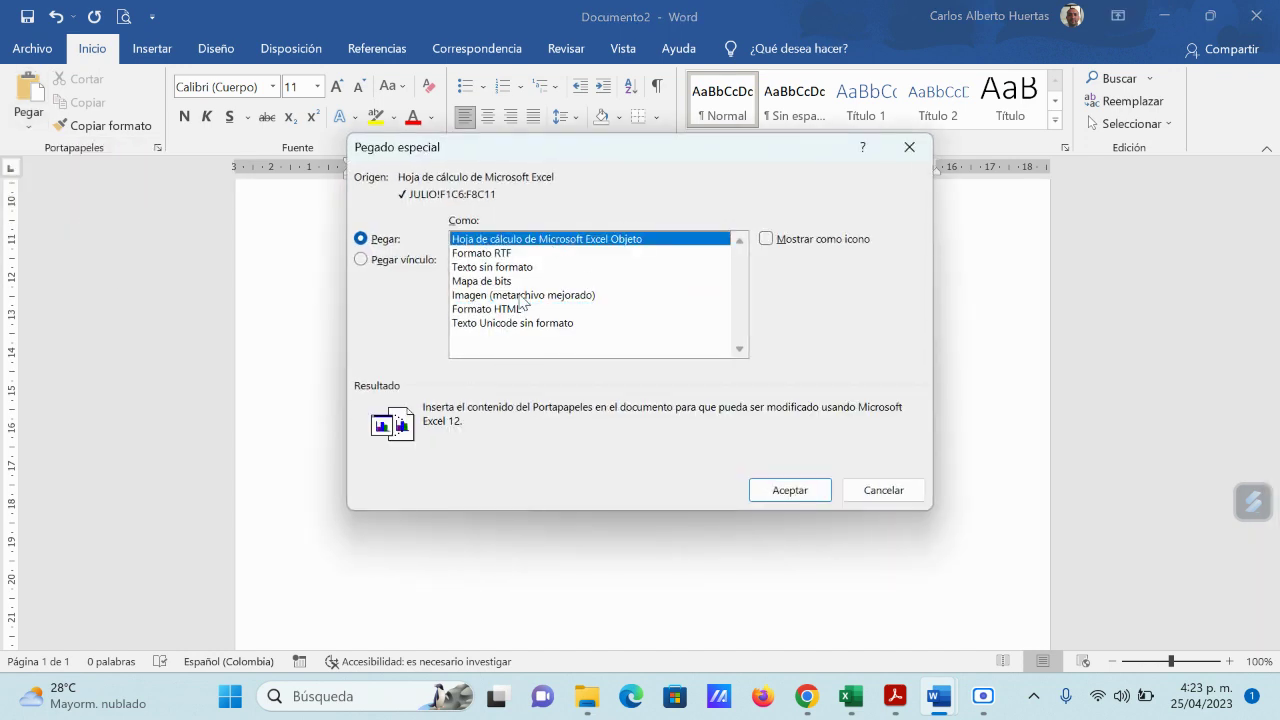
pyautogui.click(816, 492)
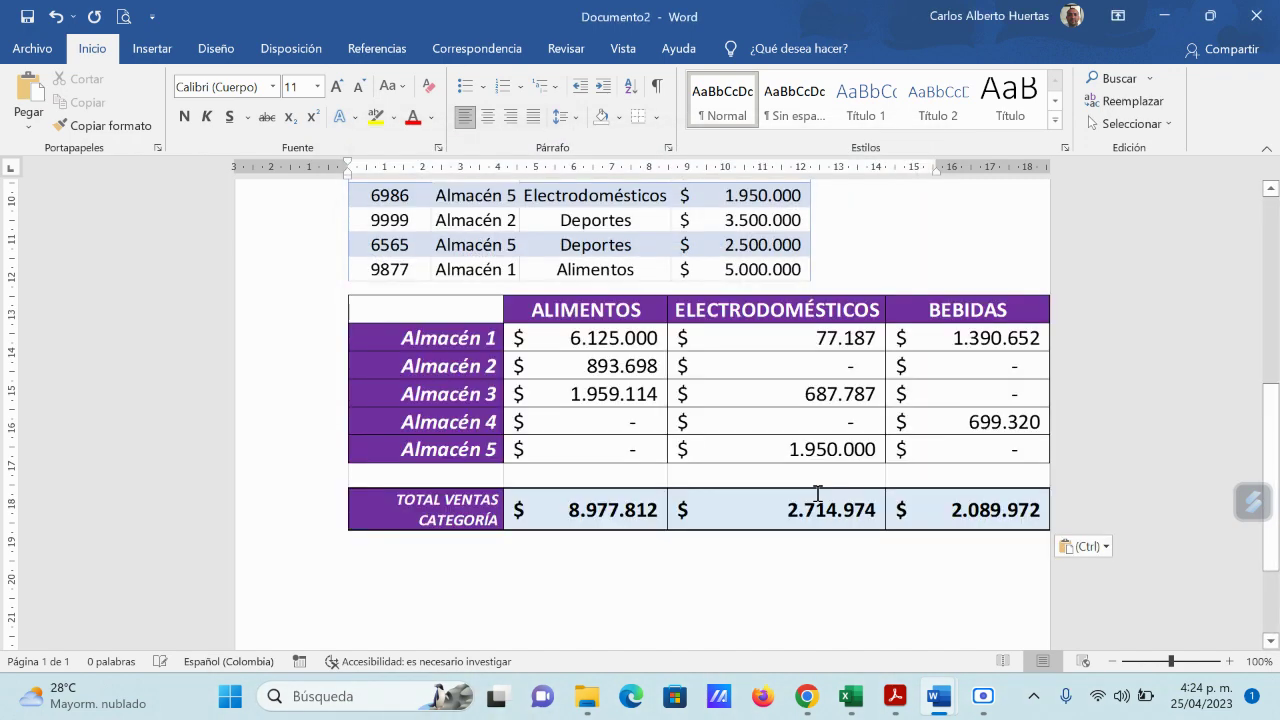
pyautogui.scroll(-3, 953, 495)
pyautogui.scroll(5, 966, 500)
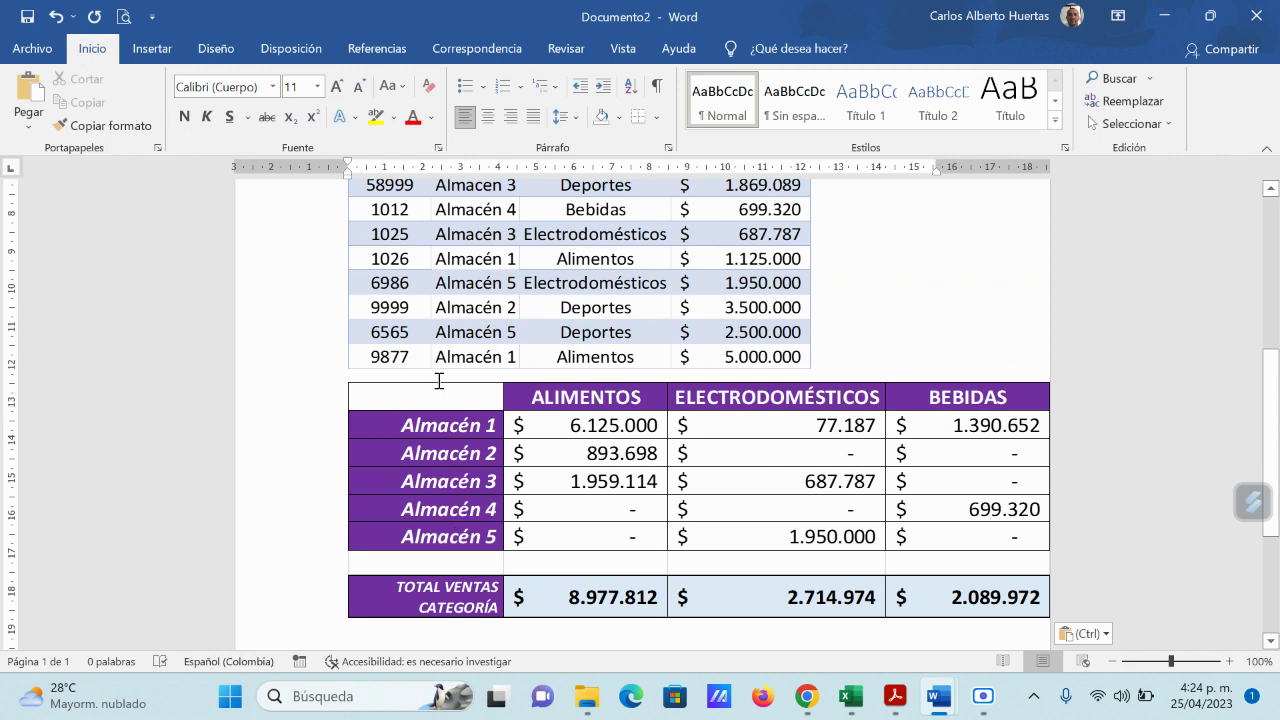
# Step: Undo the pasted summary in Word, then return to Tabla_Word_a_Excel and cancel the pending copy
pyautogui.click(57, 17)
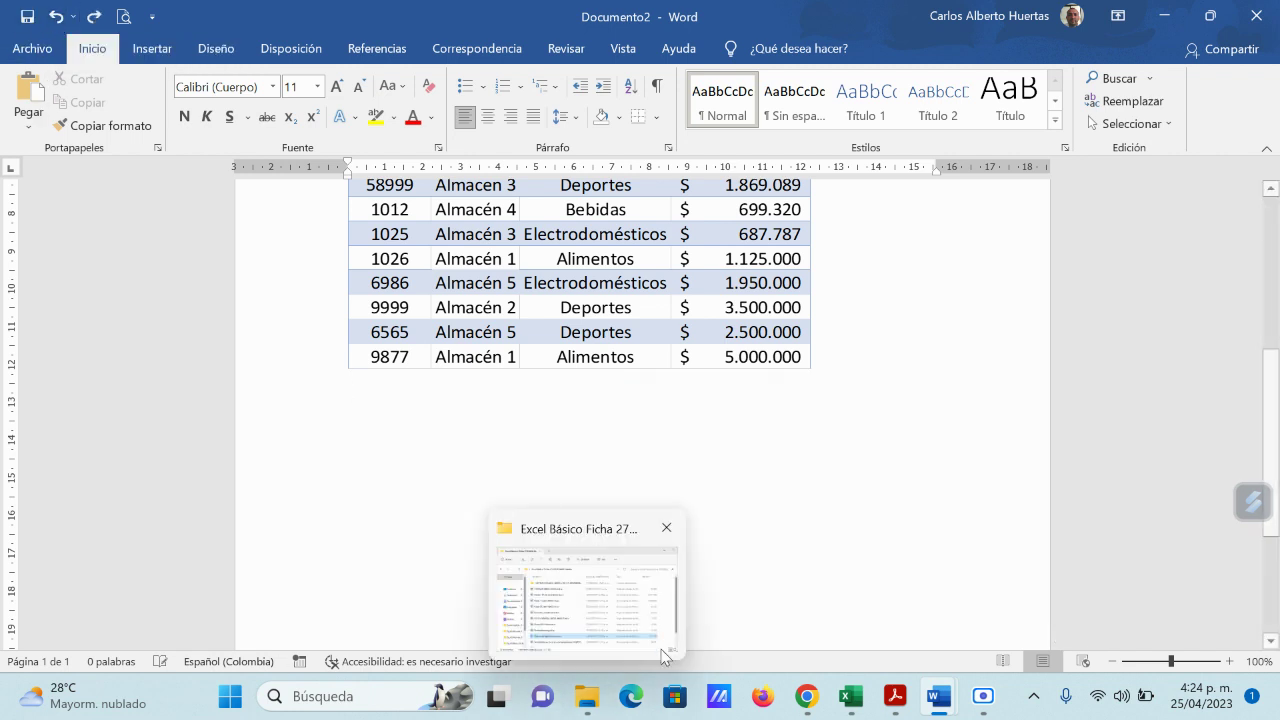
pyautogui.moveTo(897, 706)
pyautogui.moveTo(853, 705)
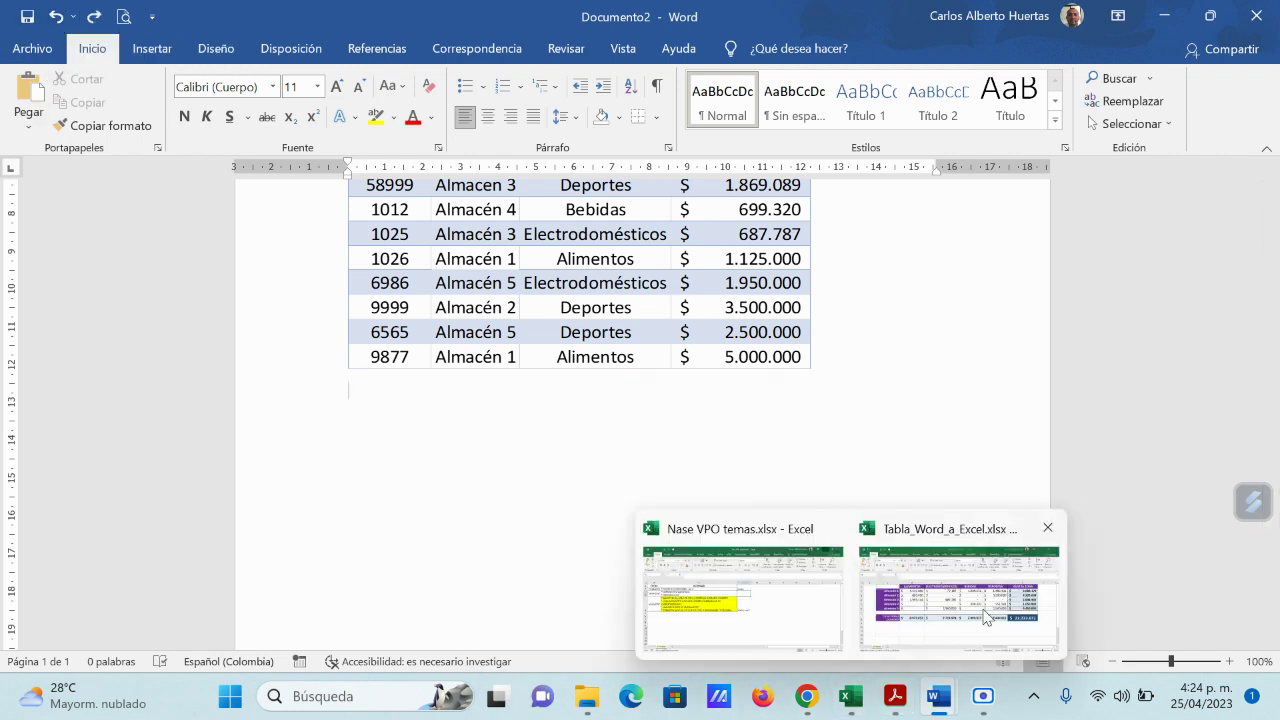
pyautogui.click(988, 618)
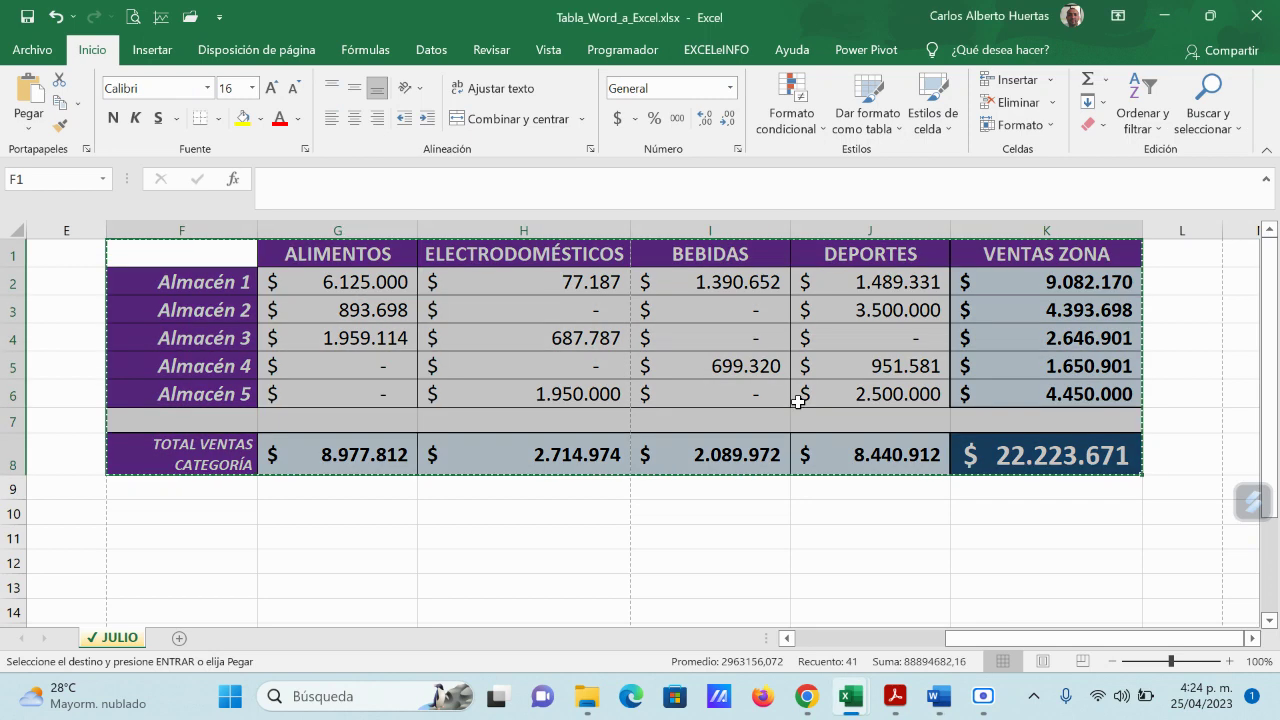
pyautogui.press('Escape')
pyautogui.click(812, 560)
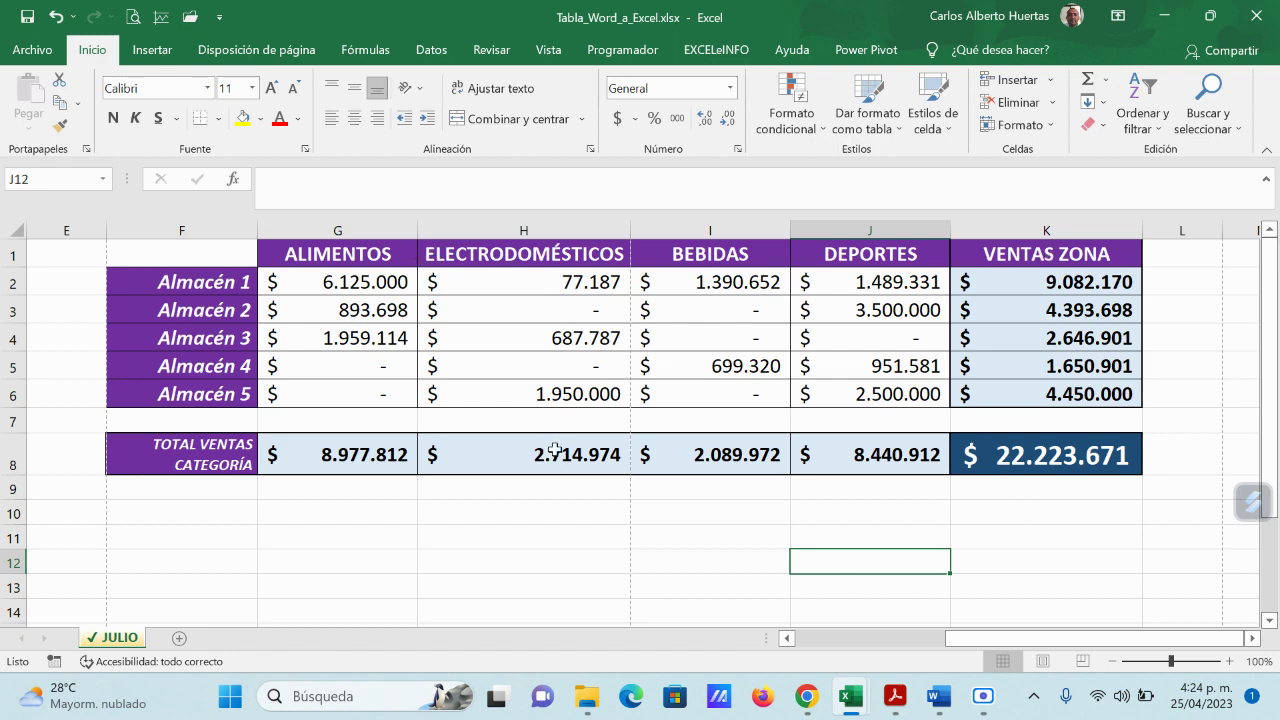
pyautogui.scroll(-3, 554, 452)
pyautogui.scroll(3, 551, 460)
pyautogui.moveTo(972, 637); pyautogui.dragTo(977, 571)
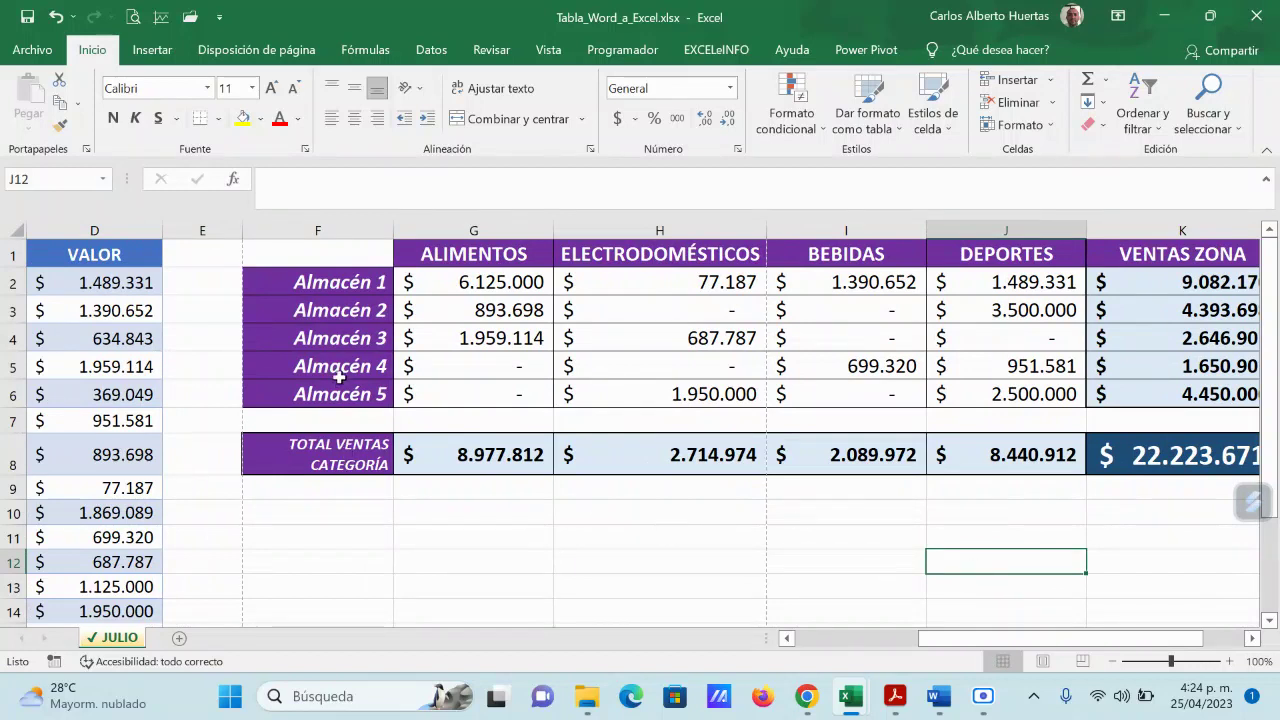
# Step: Auto-fit columns F through K of the purple sales table, then copy F1:K8
pyautogui.doubleClick(554, 223)
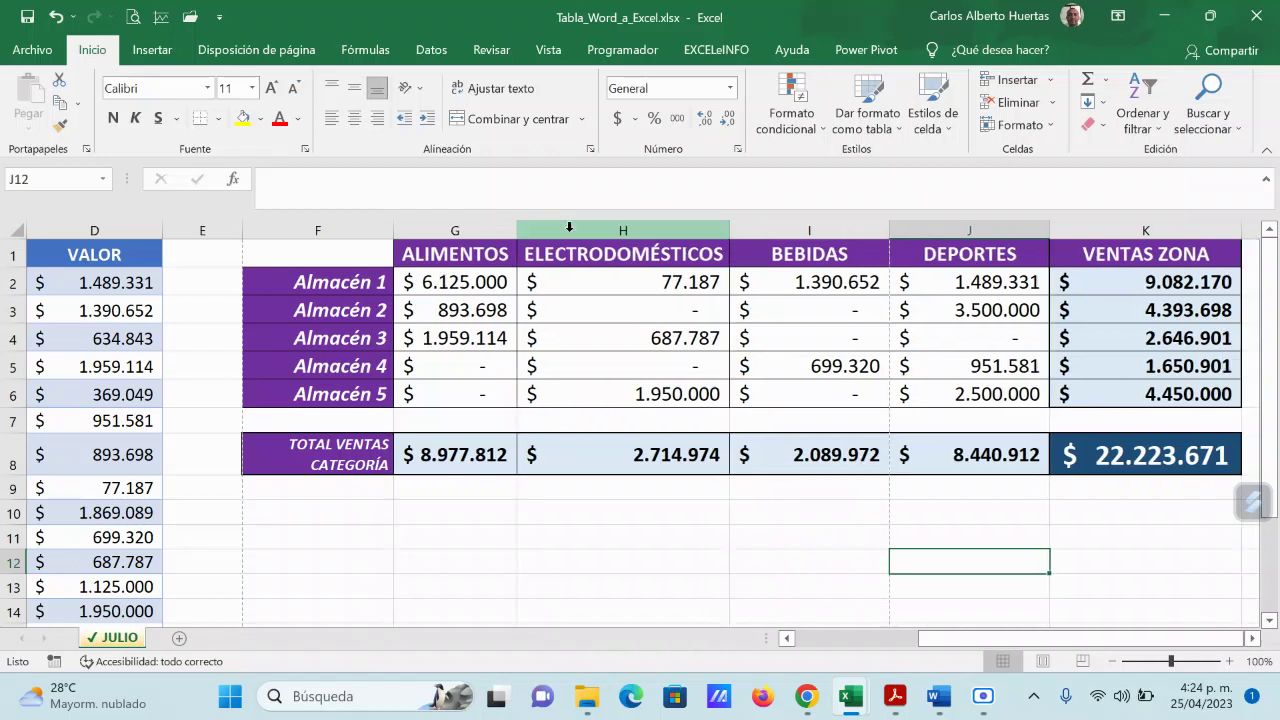
pyautogui.doubleClick(729, 222)
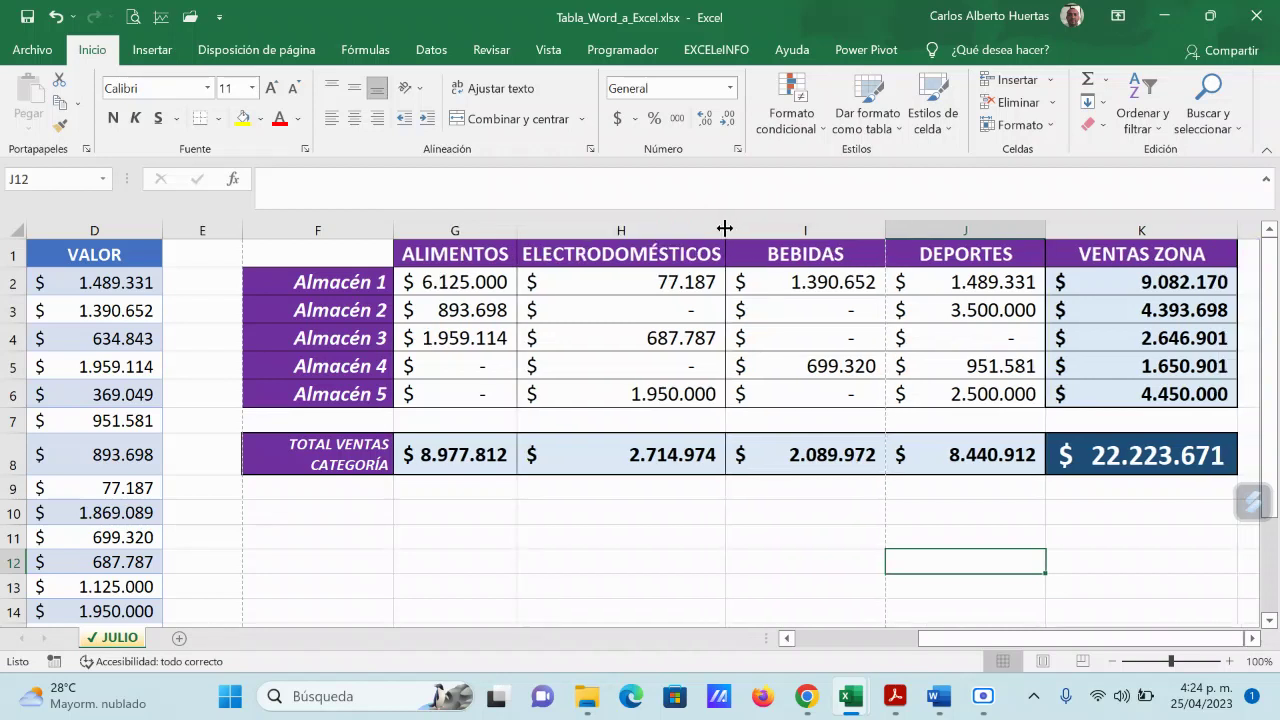
pyautogui.doubleClick(885, 226)
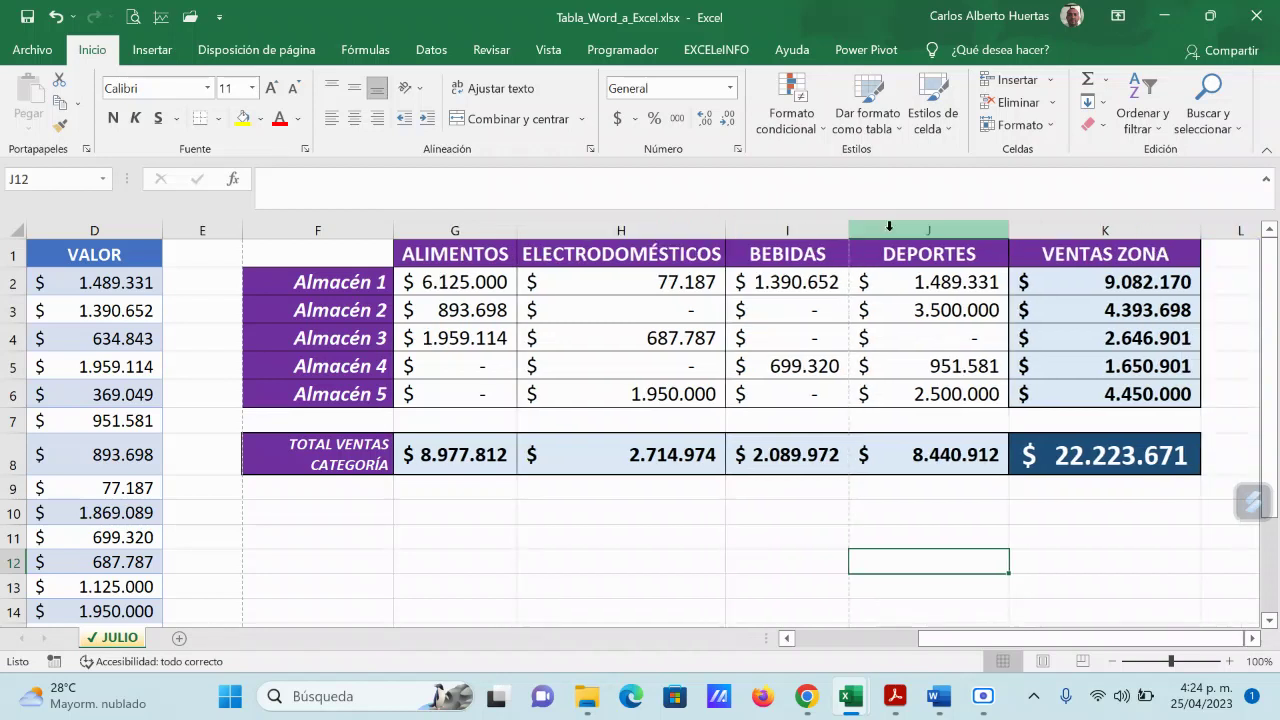
pyautogui.doubleClick(1008, 228)
pyautogui.doubleClick(1164, 224)
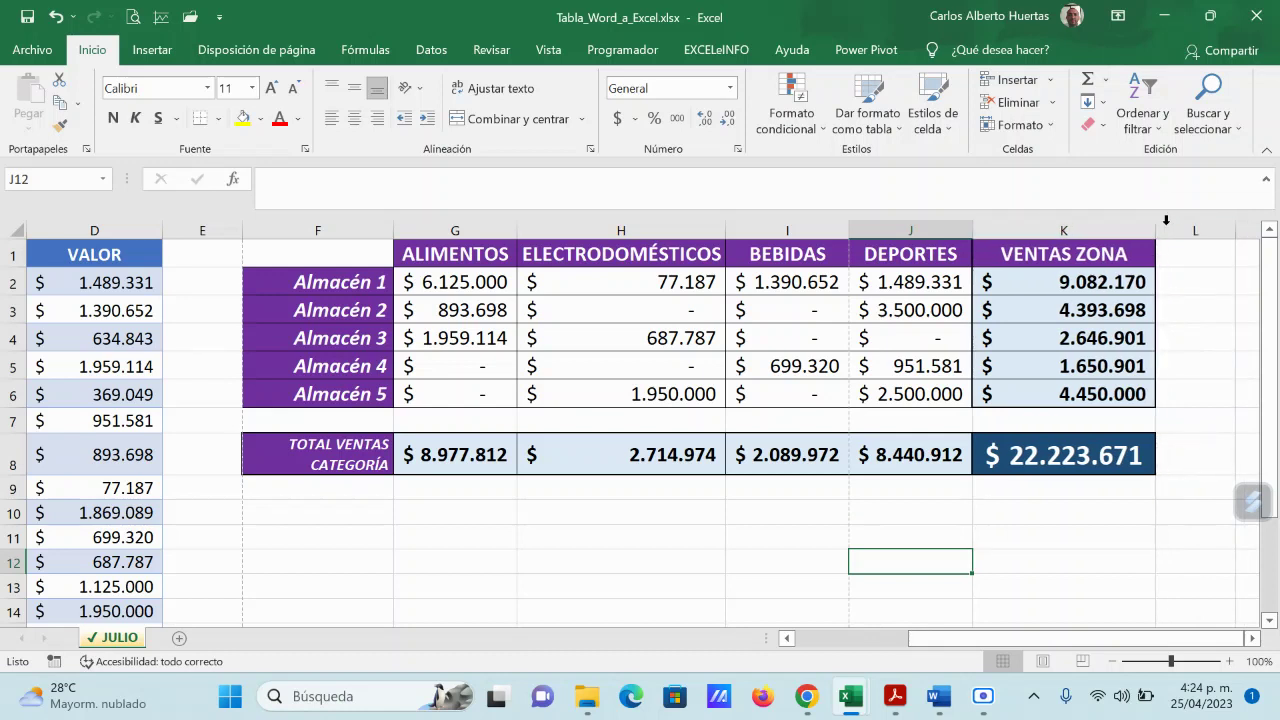
pyautogui.doubleClick(394, 228)
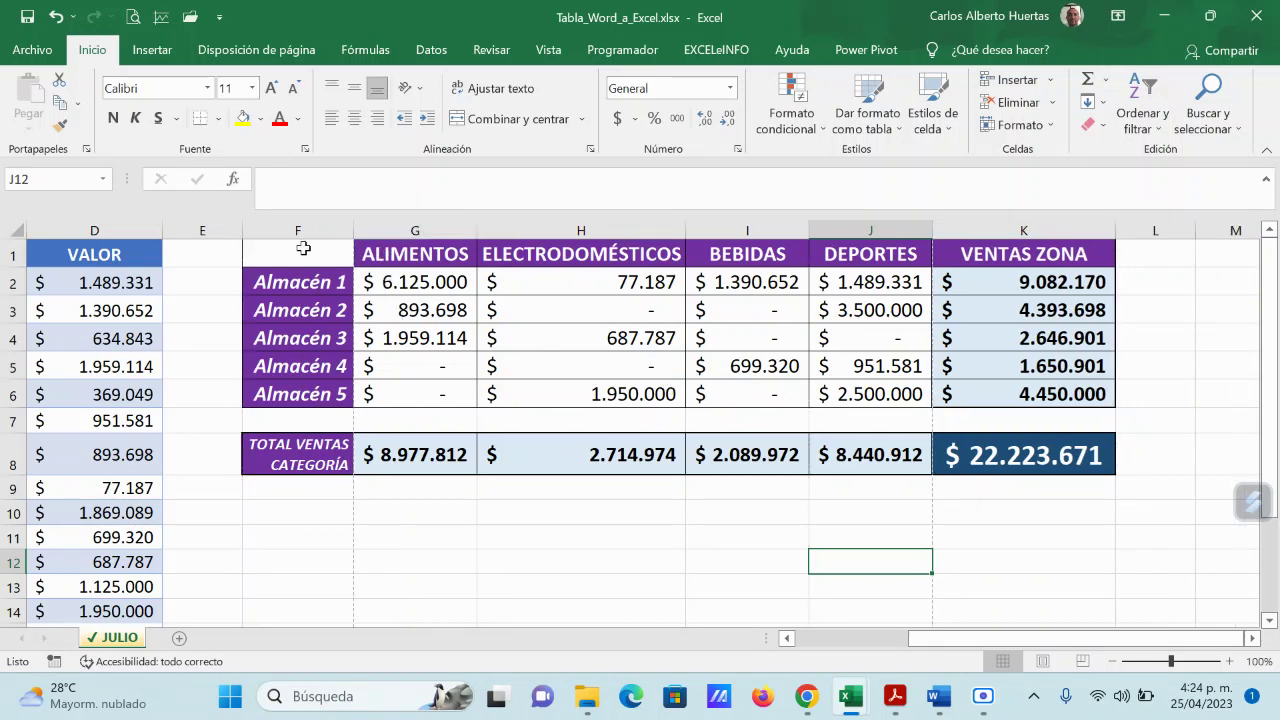
pyautogui.moveTo(300, 250); pyautogui.dragTo(1066, 455)
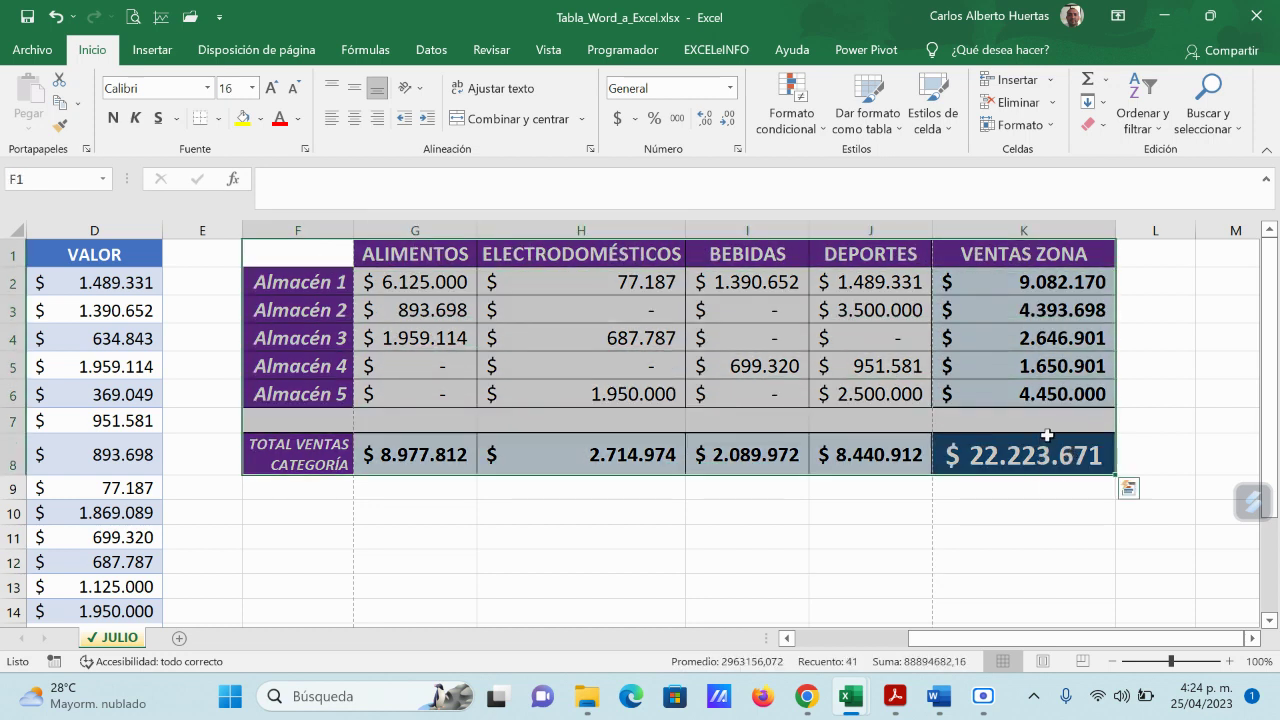
pyautogui.hotkey('ctrl', 'c')
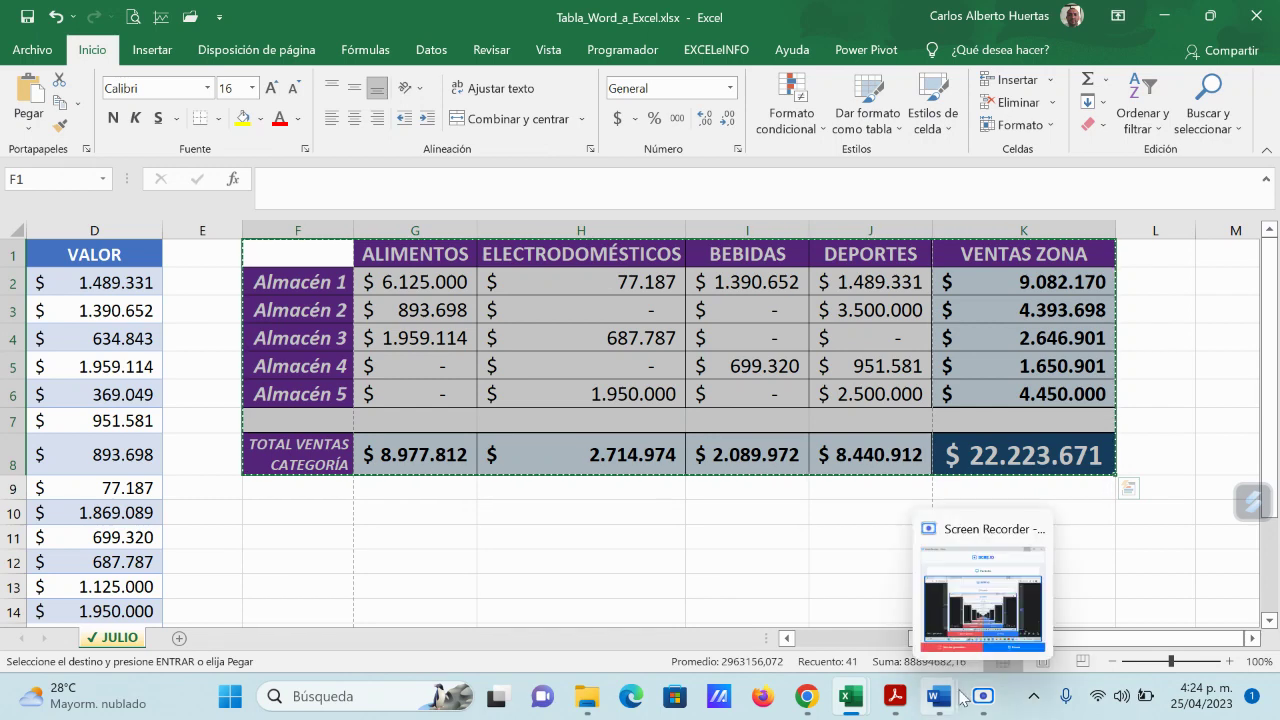
# Step: Trial-paste the narrowed sales table below the invoice as an Excel object, then undo it
pyautogui.moveTo(938, 697)
pyautogui.click(1088, 562)
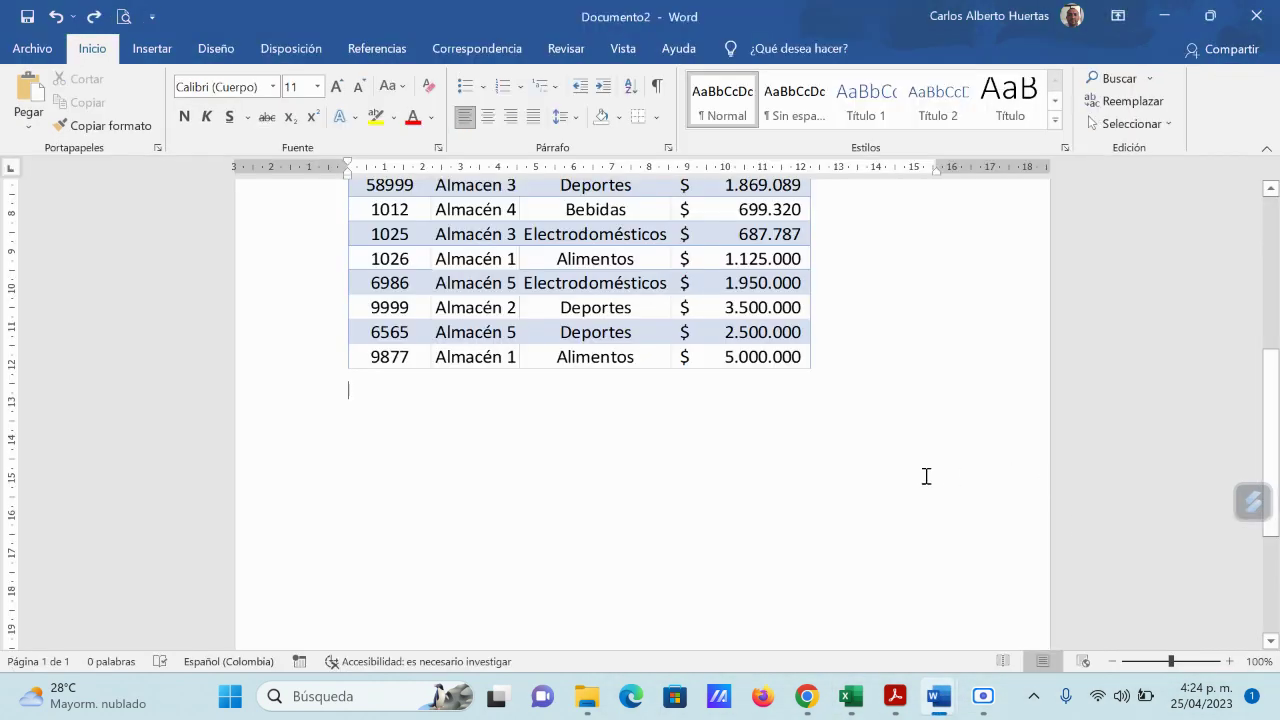
pyautogui.click(888, 446)
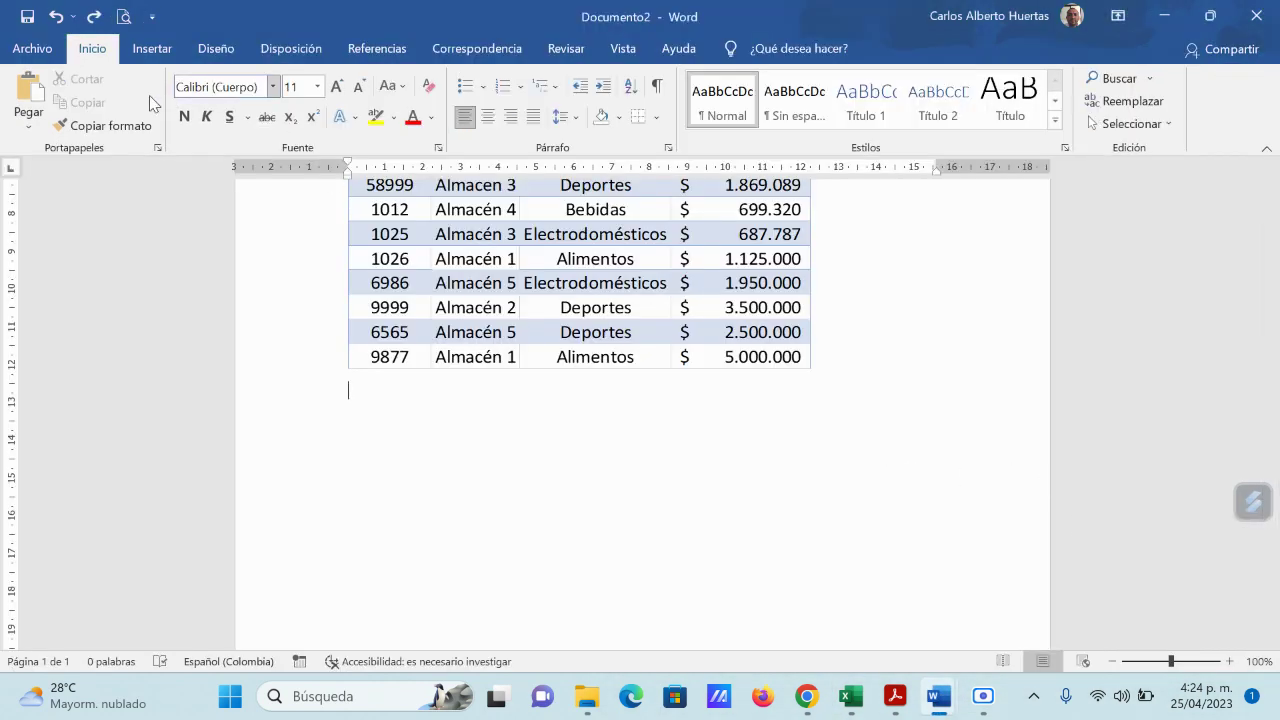
pyautogui.click(28, 122)
pyautogui.click(100, 205)
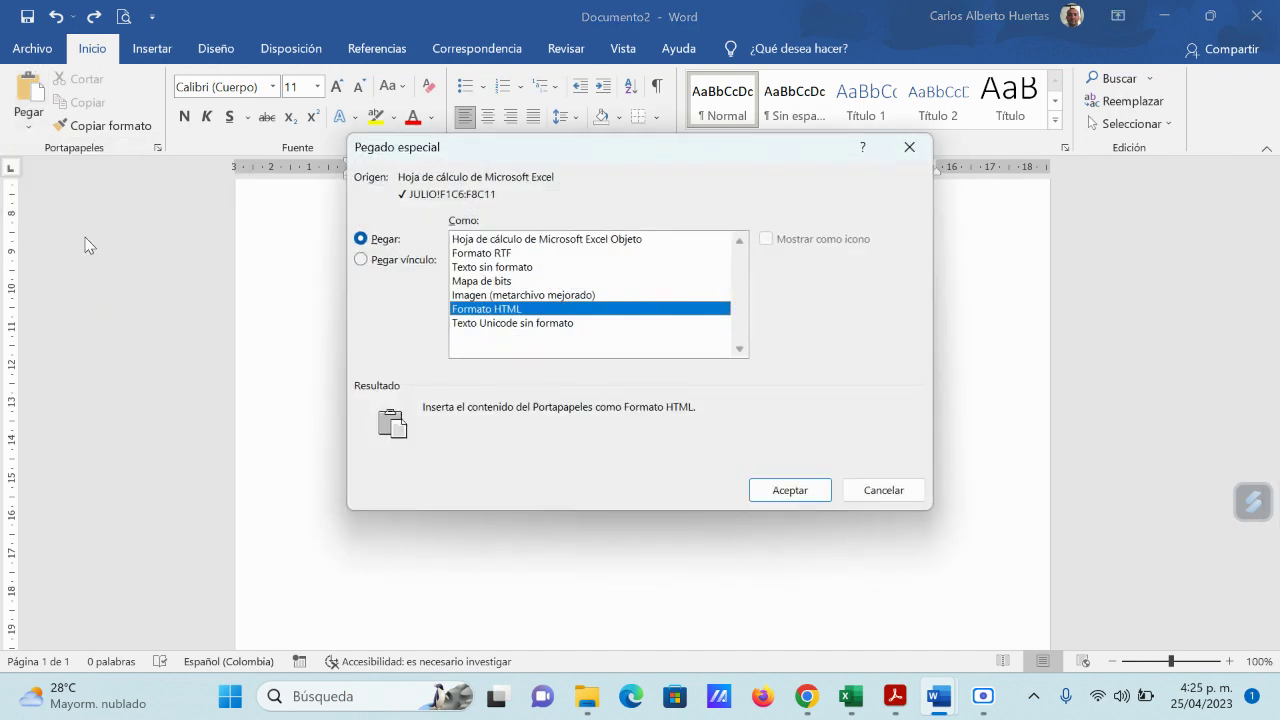
pyautogui.click(578, 240)
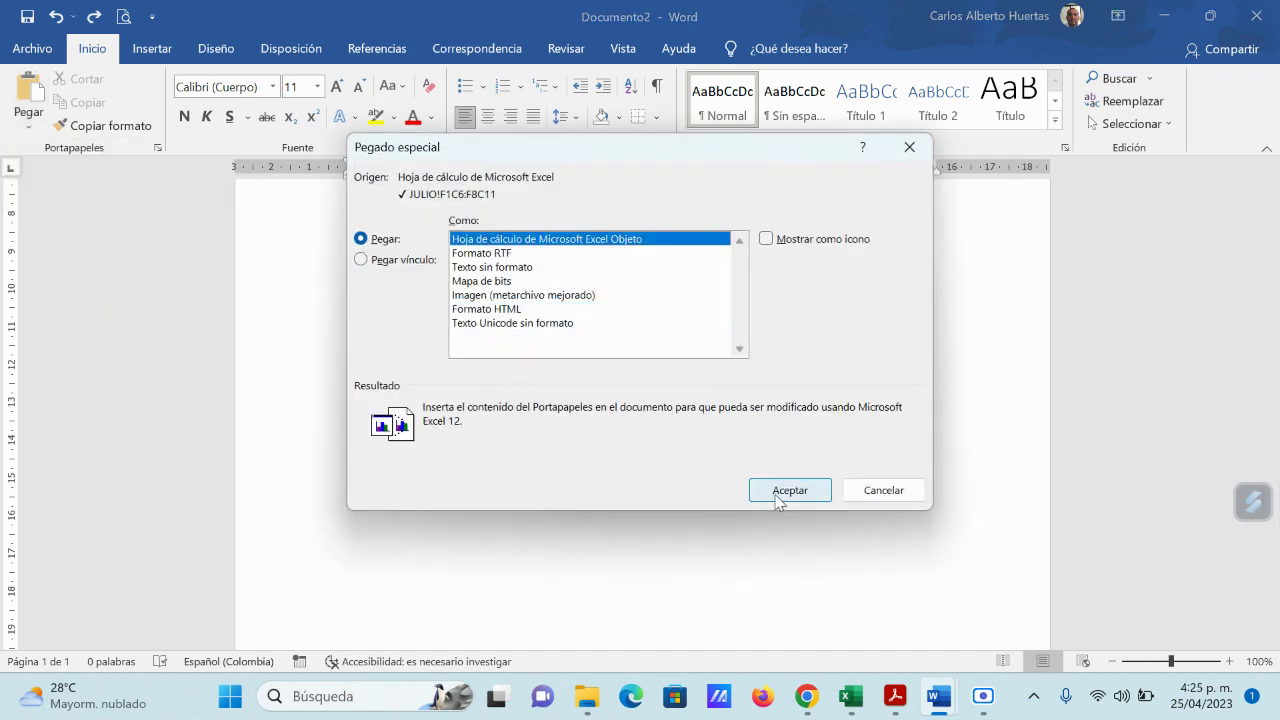
pyautogui.click(779, 492)
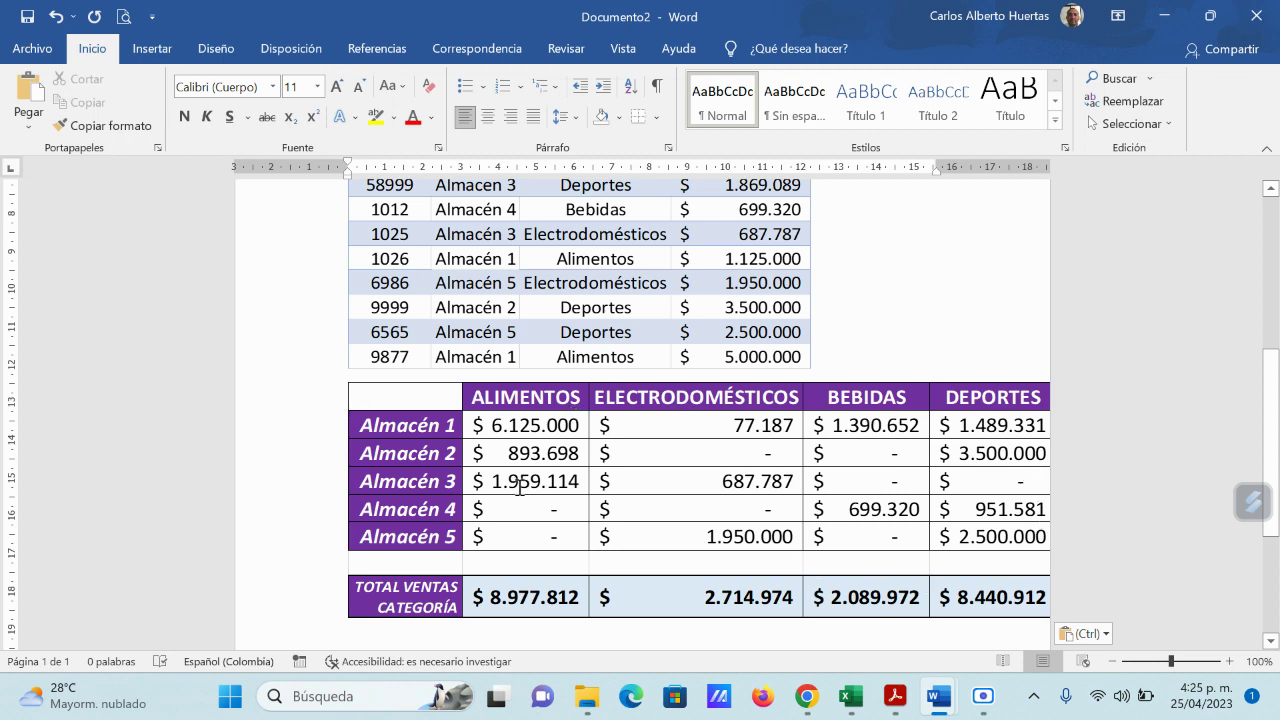
pyautogui.click(55, 16)
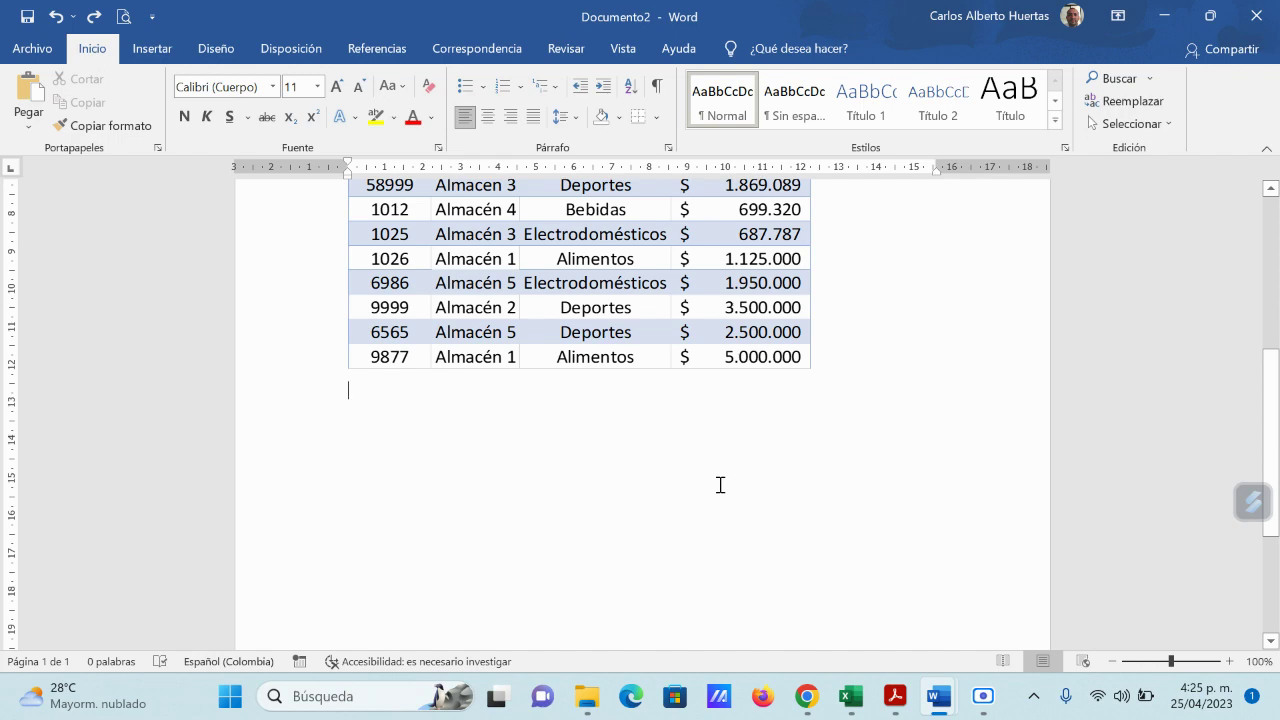
# Step: Switch Documento2 to landscape orientation and insert a page break after the invoice table
pyautogui.scroll(6, 673, 316)
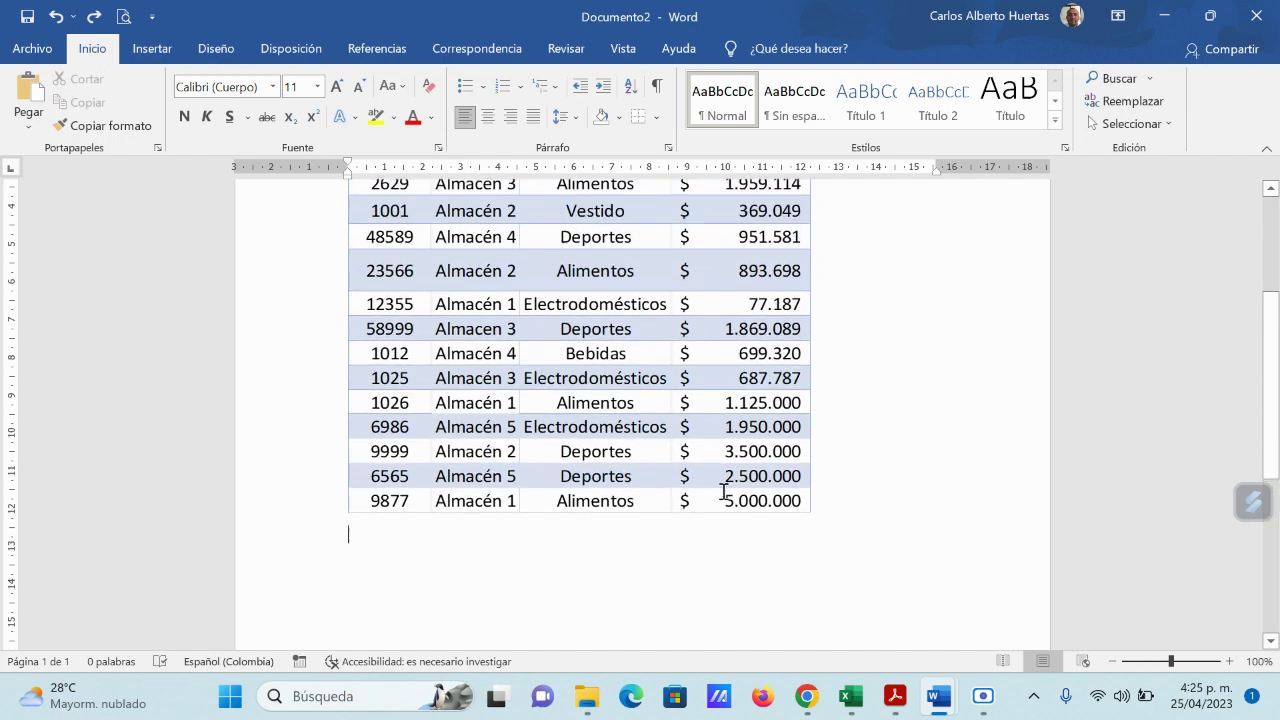
pyautogui.scroll(-3, 720, 494)
pyautogui.scroll(-2, 717, 513)
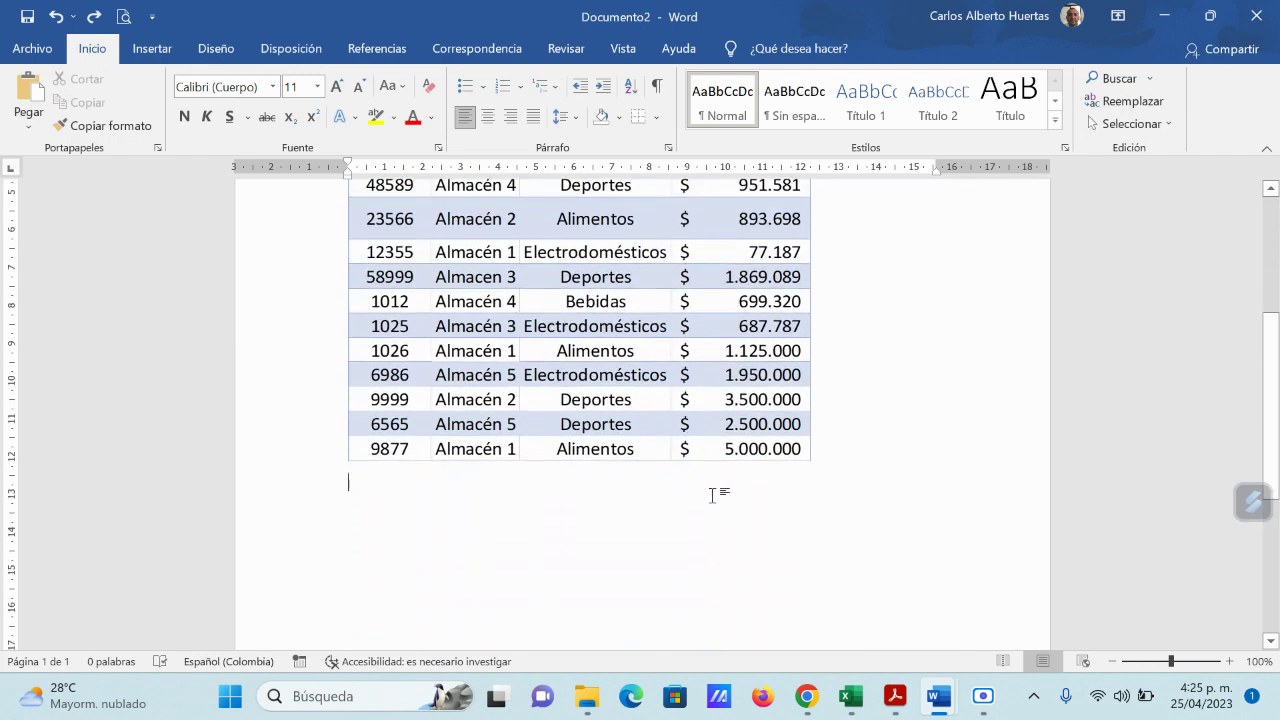
pyautogui.click(292, 50)
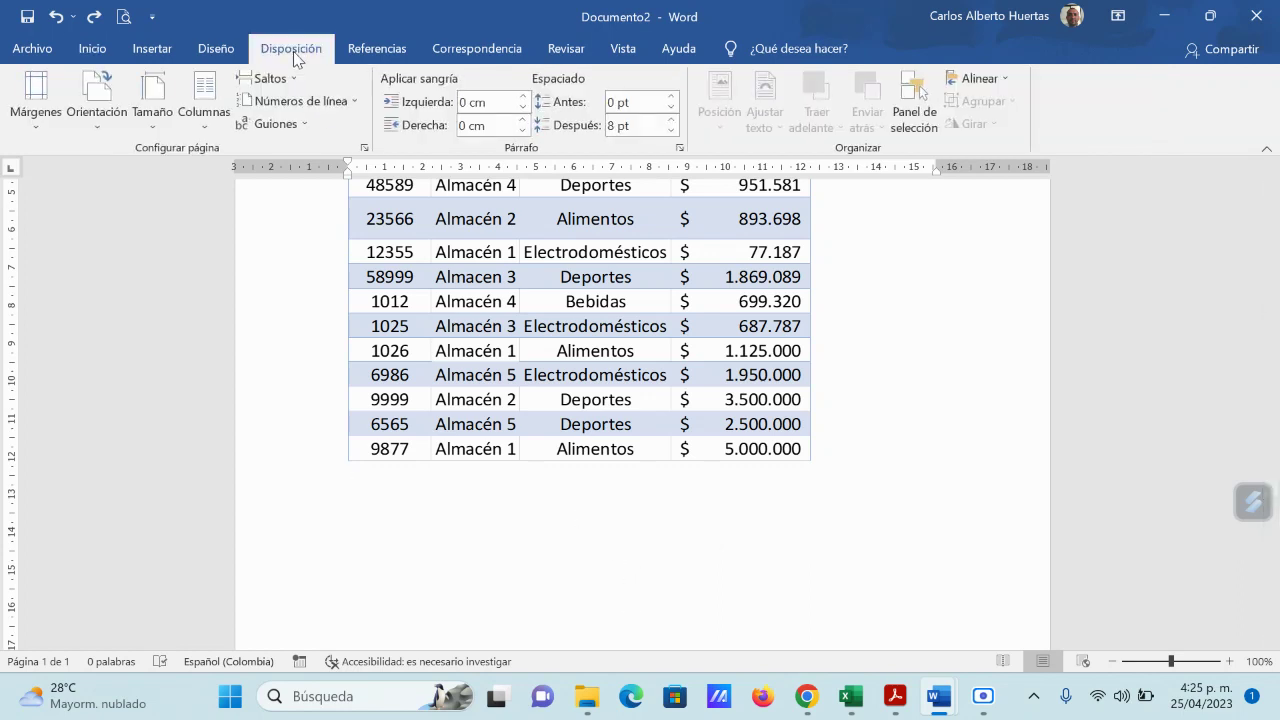
pyautogui.click(93, 126)
pyautogui.click(150, 215)
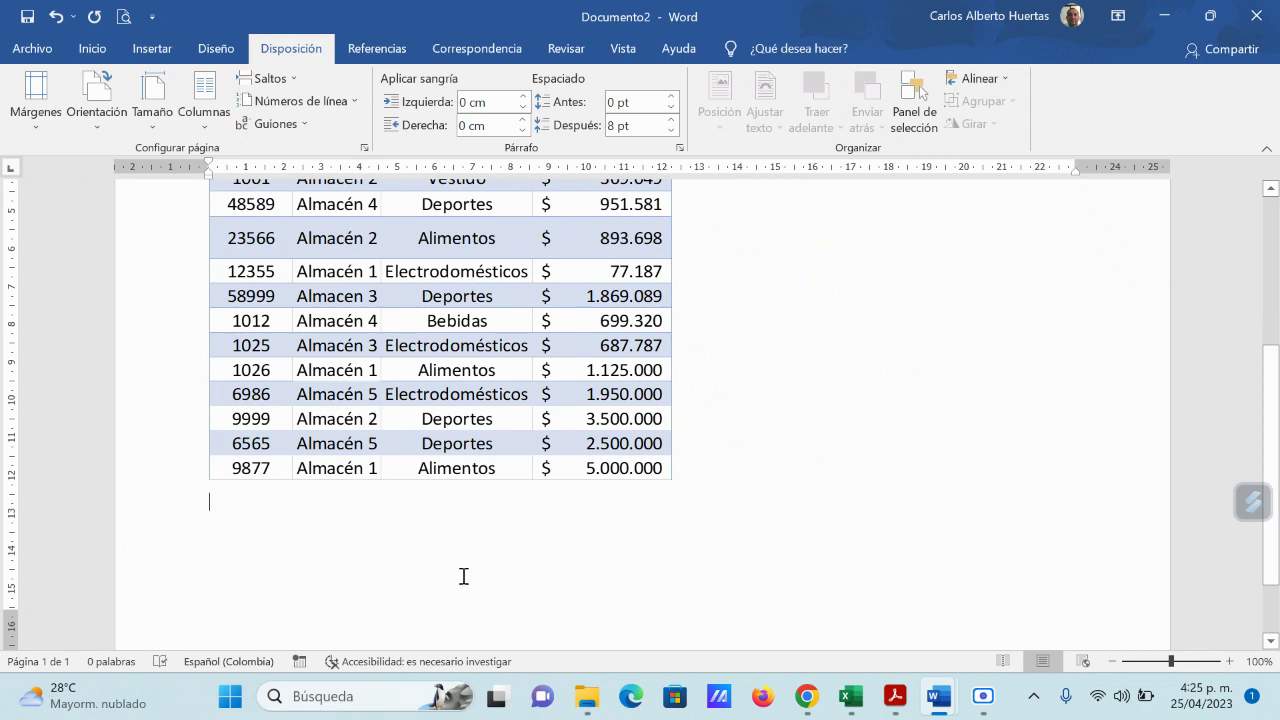
pyautogui.hotkey('ctrl', 'Return')
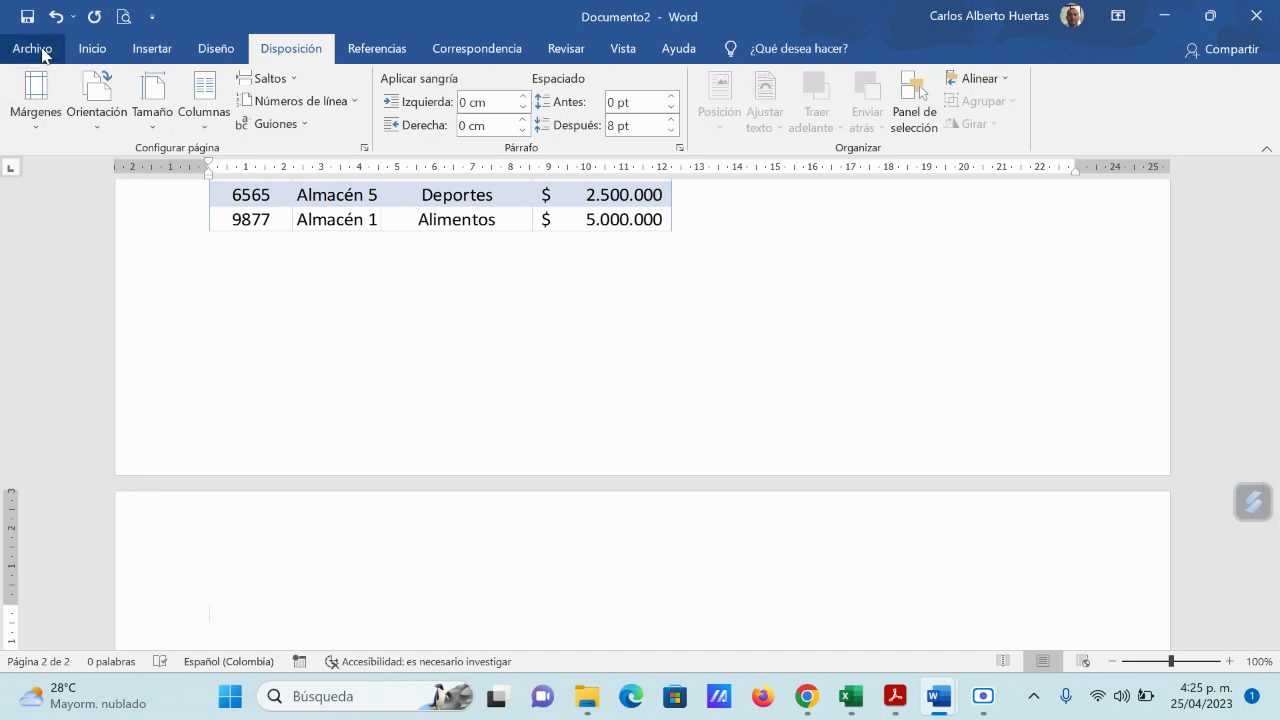
pyautogui.click(91, 50)
# Step: Paste the purple sales summary onto page 2 as a Microsoft Excel Worksheet Object
pyautogui.click(28, 120)
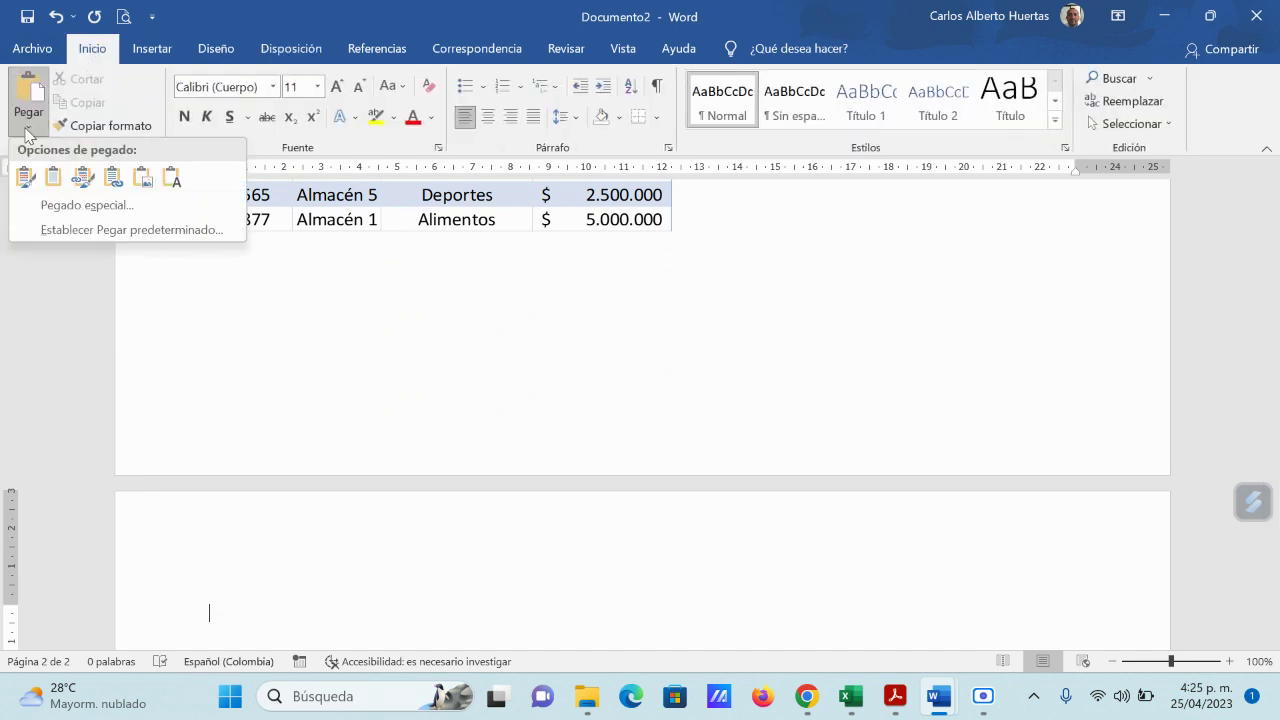
pyautogui.click(62, 208)
pyautogui.click(597, 239)
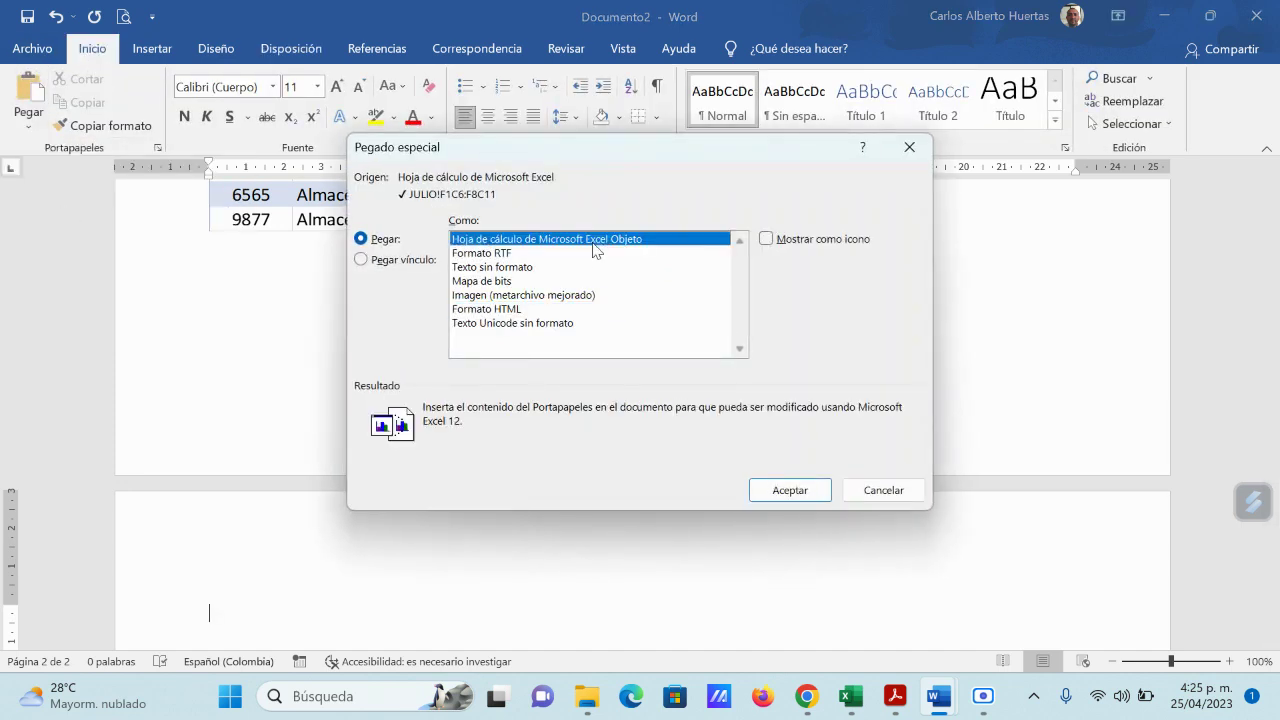
pyautogui.click(797, 499)
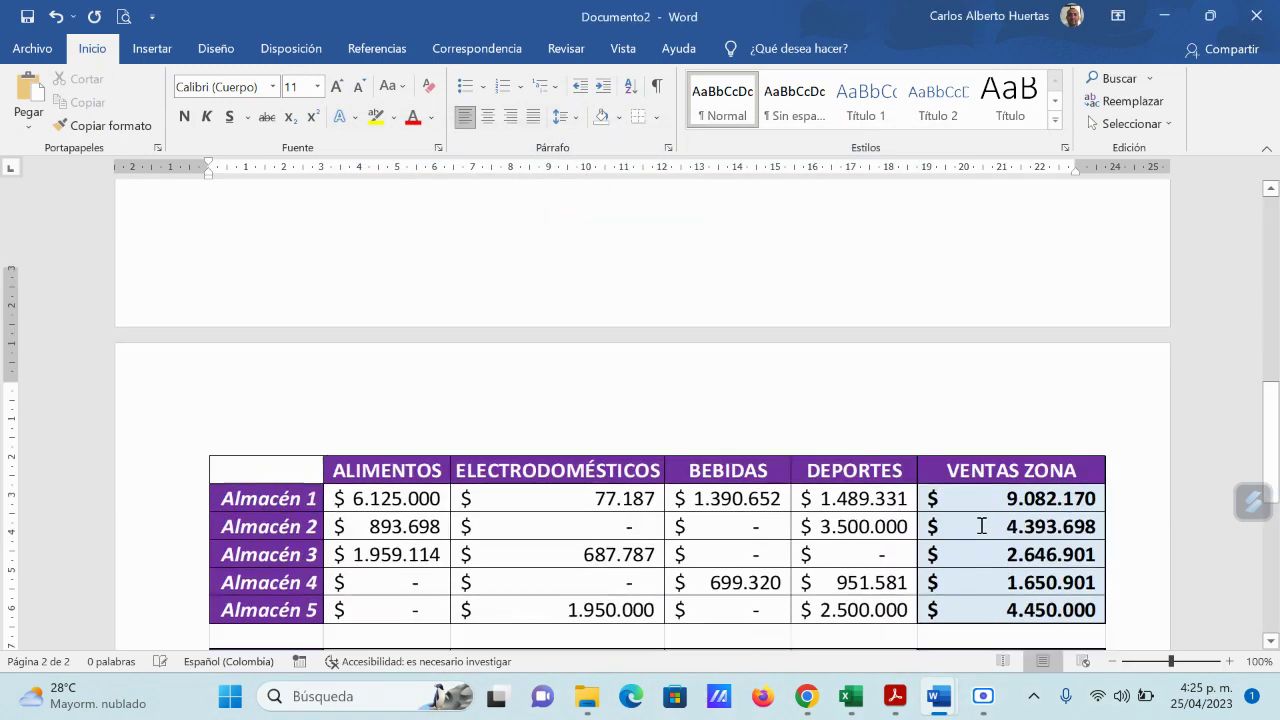
pyautogui.scroll(-1, 1066, 506)
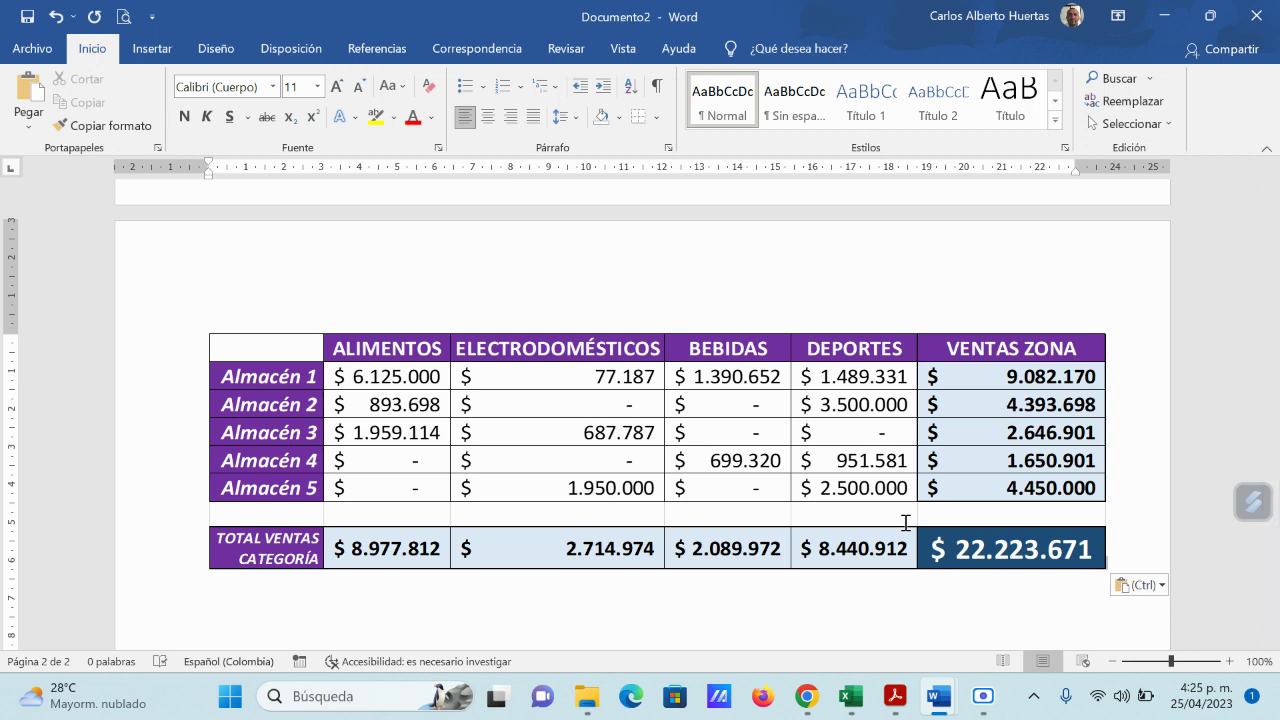
# Step: Drag the embedded sales summary table's side and corner handles inward to make it slightly narrower
pyautogui.click(315, 349)
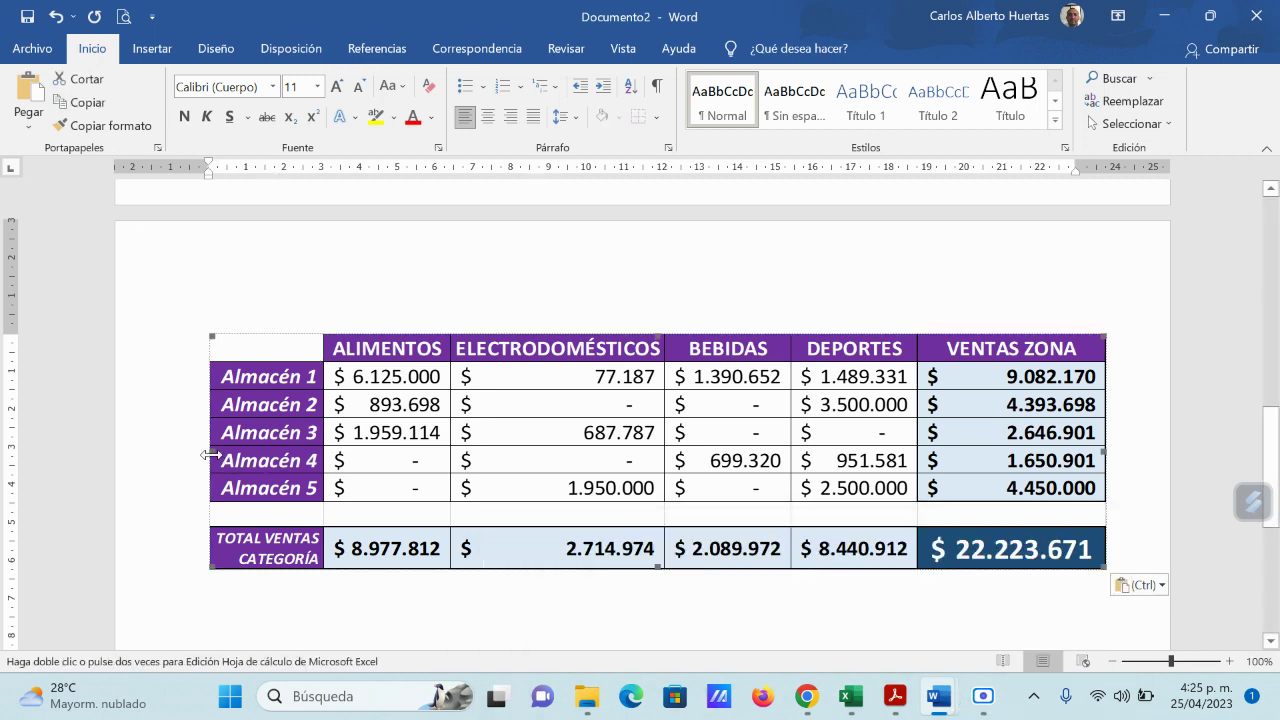
pyautogui.moveTo(211, 452); pyautogui.dragTo(282, 461)
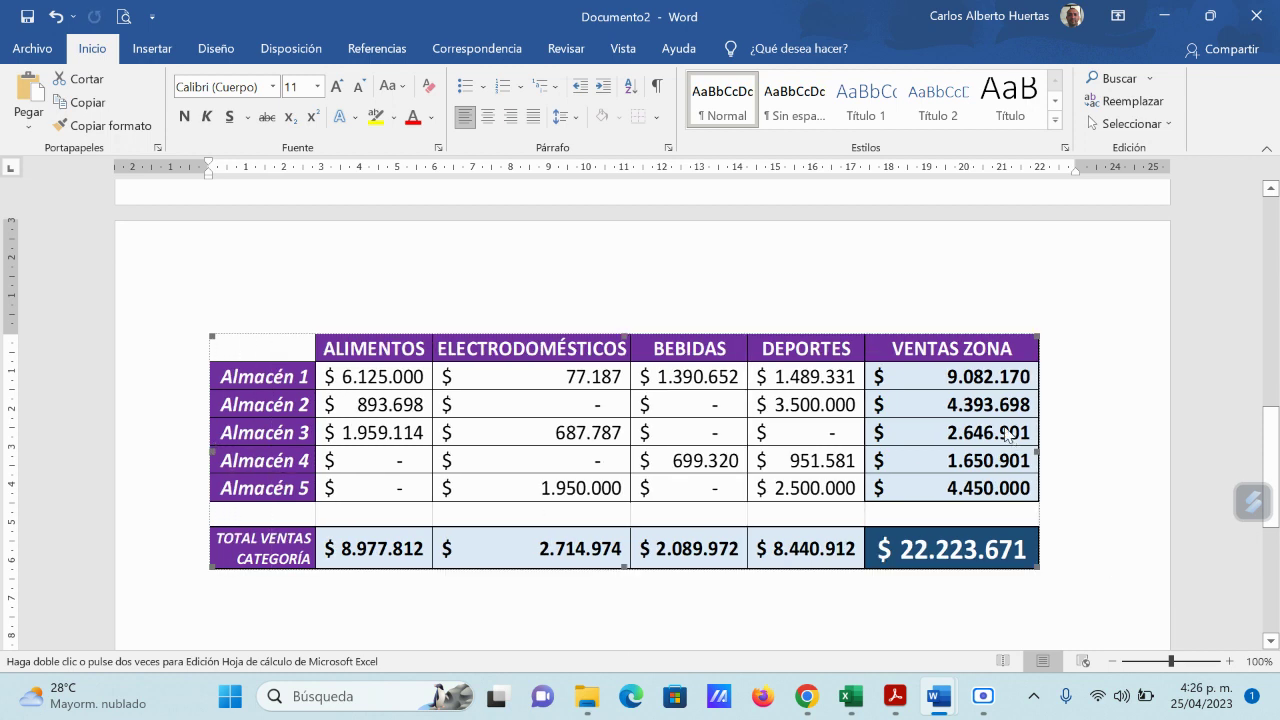
pyautogui.moveTo(1034, 341); pyautogui.dragTo(988, 365)
pyautogui.scroll(1, 1111, 538)
pyautogui.scroll(8, 1111, 538)
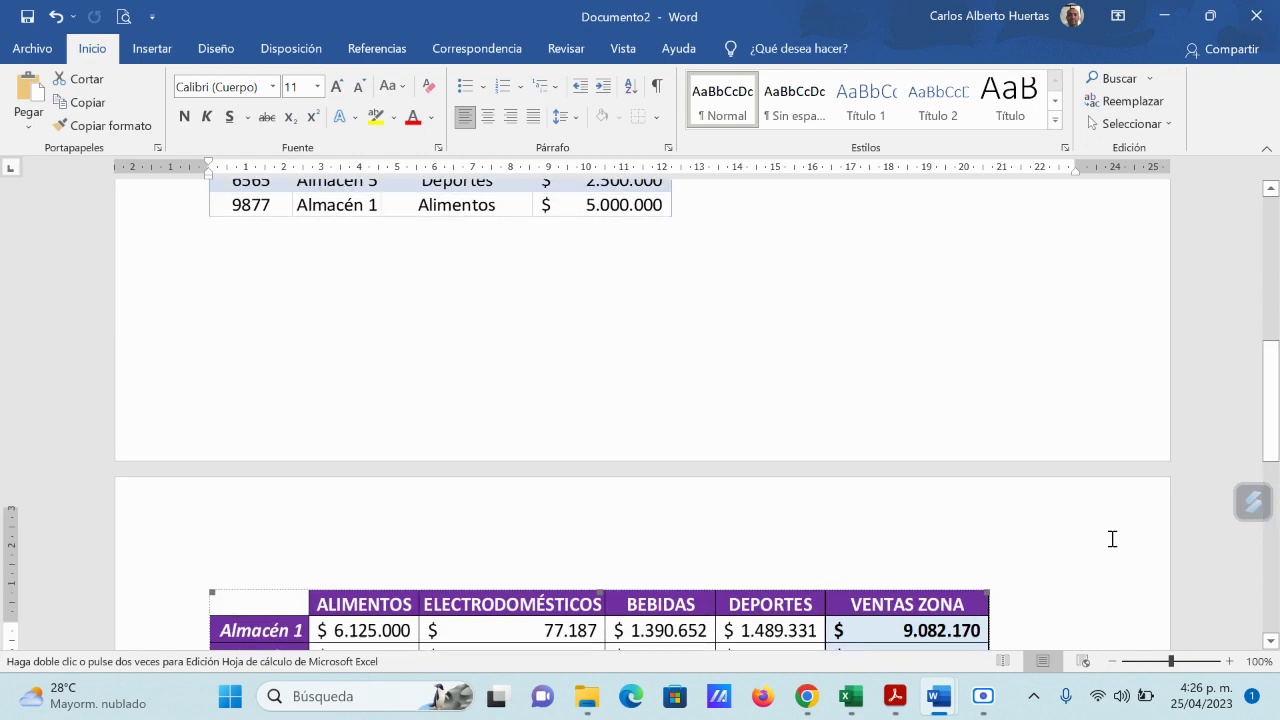
pyautogui.scroll(-9, 1106, 538)
pyautogui.scroll(10, 1106, 538)
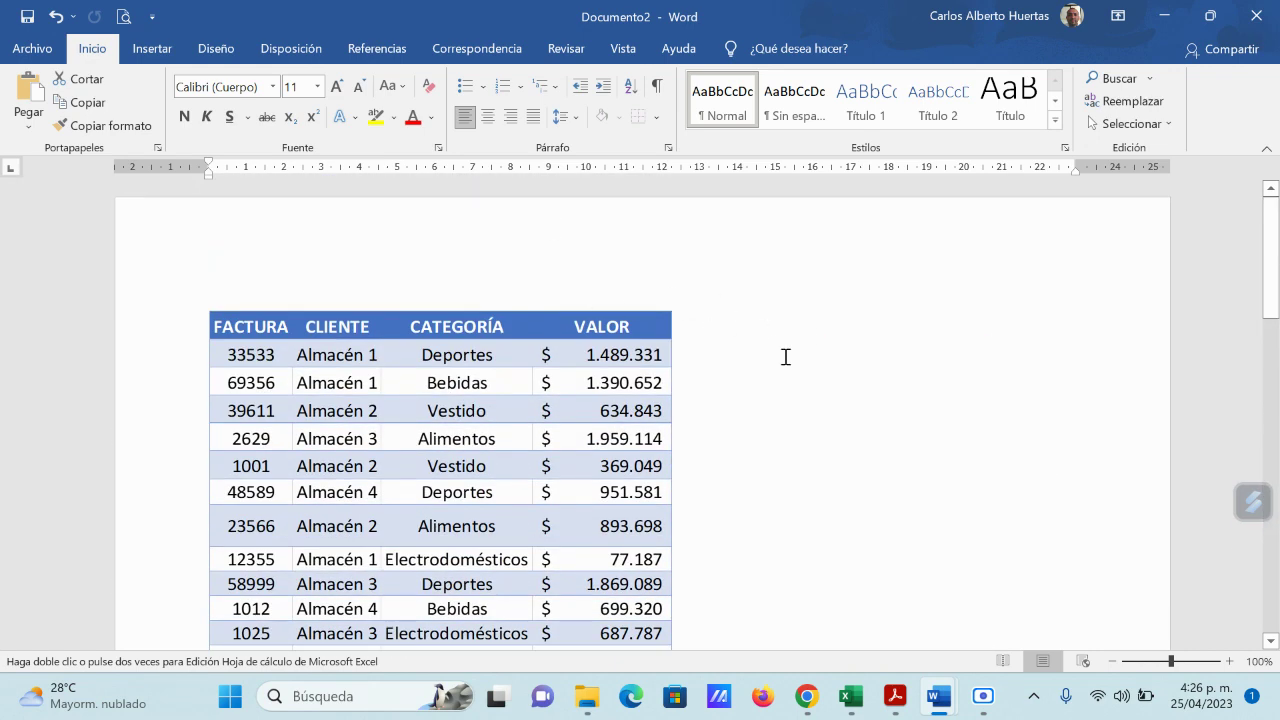
# Step: Switch the pages to Portrait and narrow the summary table until the VENTAS ZONA column fits
pyautogui.click(290, 48)
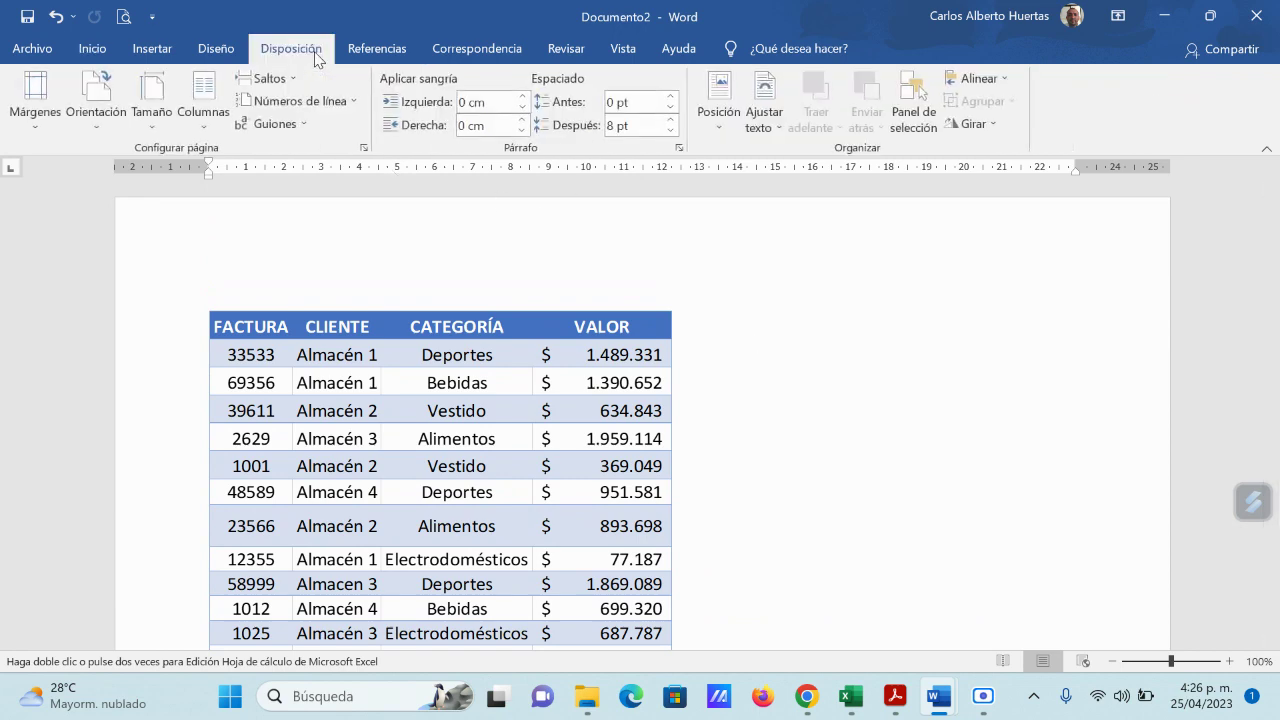
pyautogui.click(95, 125)
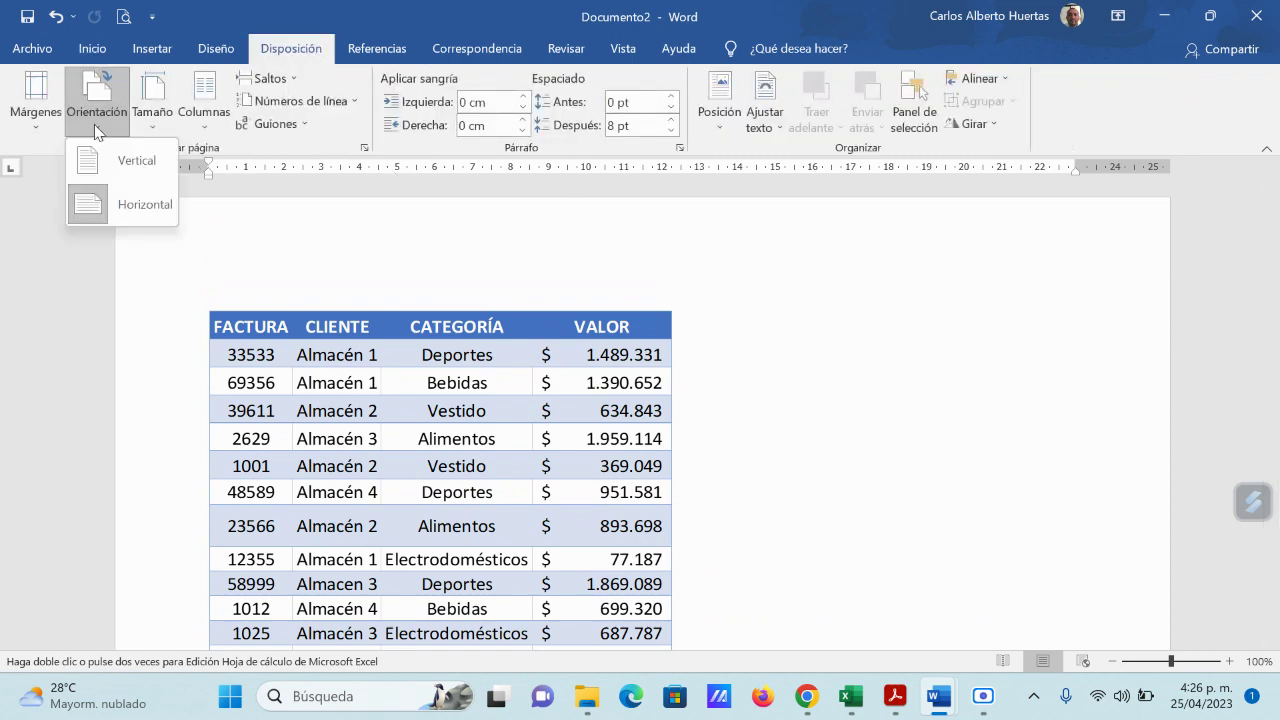
pyautogui.click(129, 160)
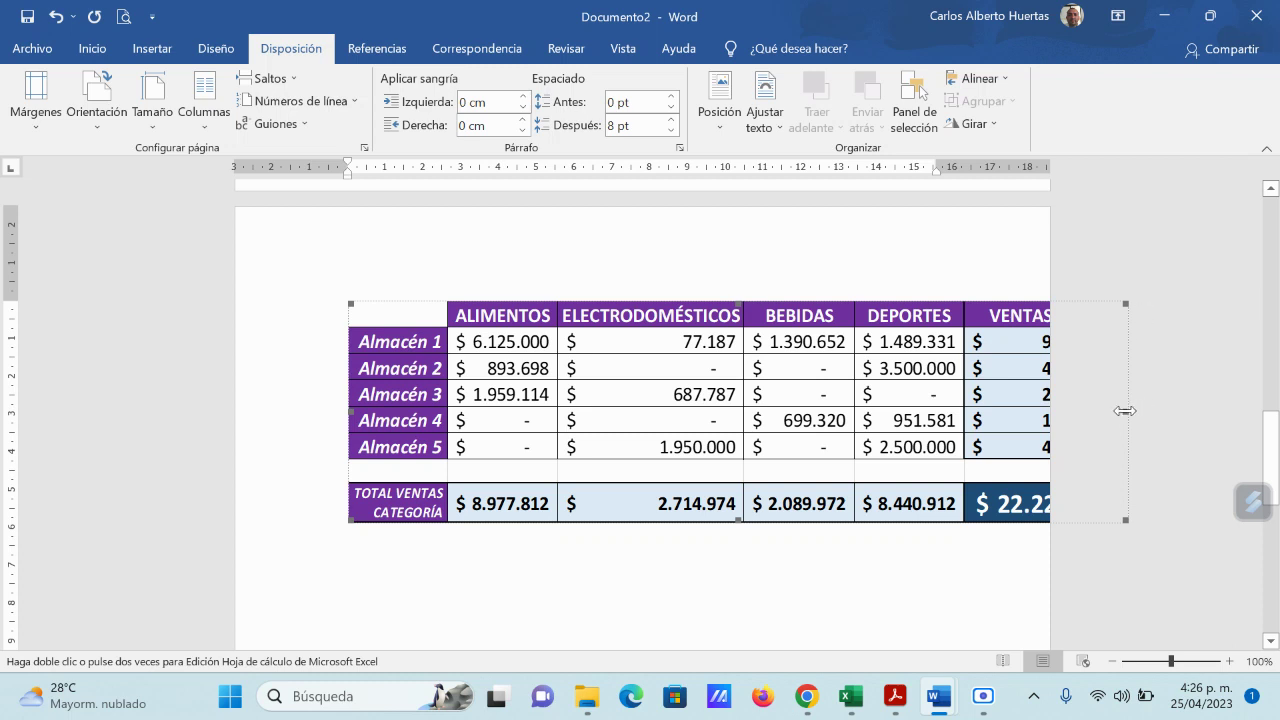
pyautogui.moveTo(1125, 410); pyautogui.dragTo(1048, 410)
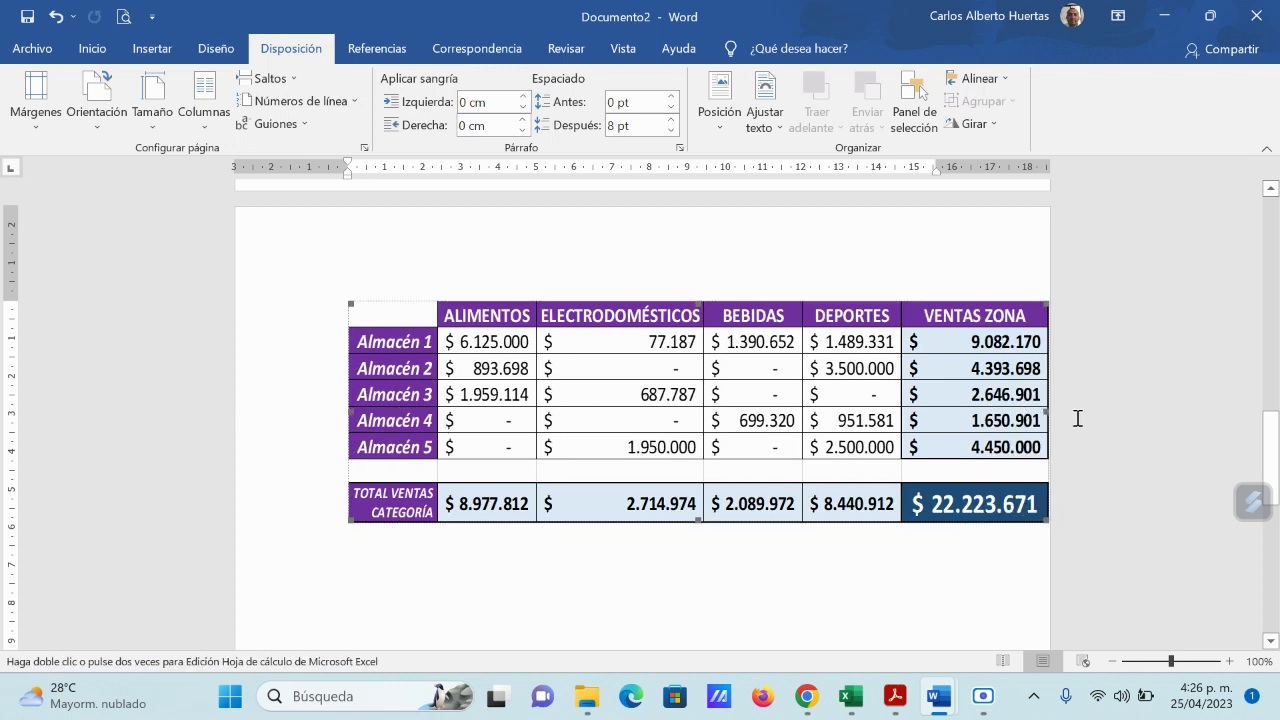
pyautogui.moveTo(1045, 410); pyautogui.dragTo(1031, 410)
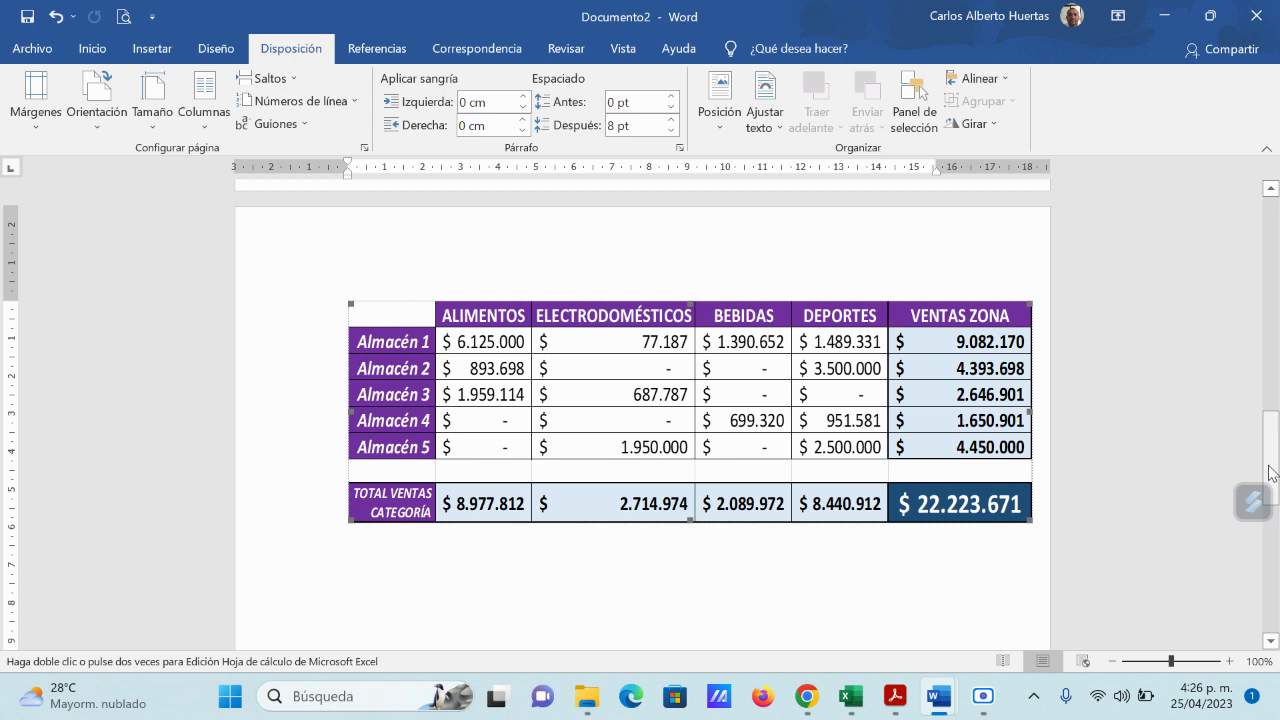
# Step: Set the embedded summary table's text wrapping to Square (Cuadrado) through Format Object
pyautogui.rightClick(413, 309)
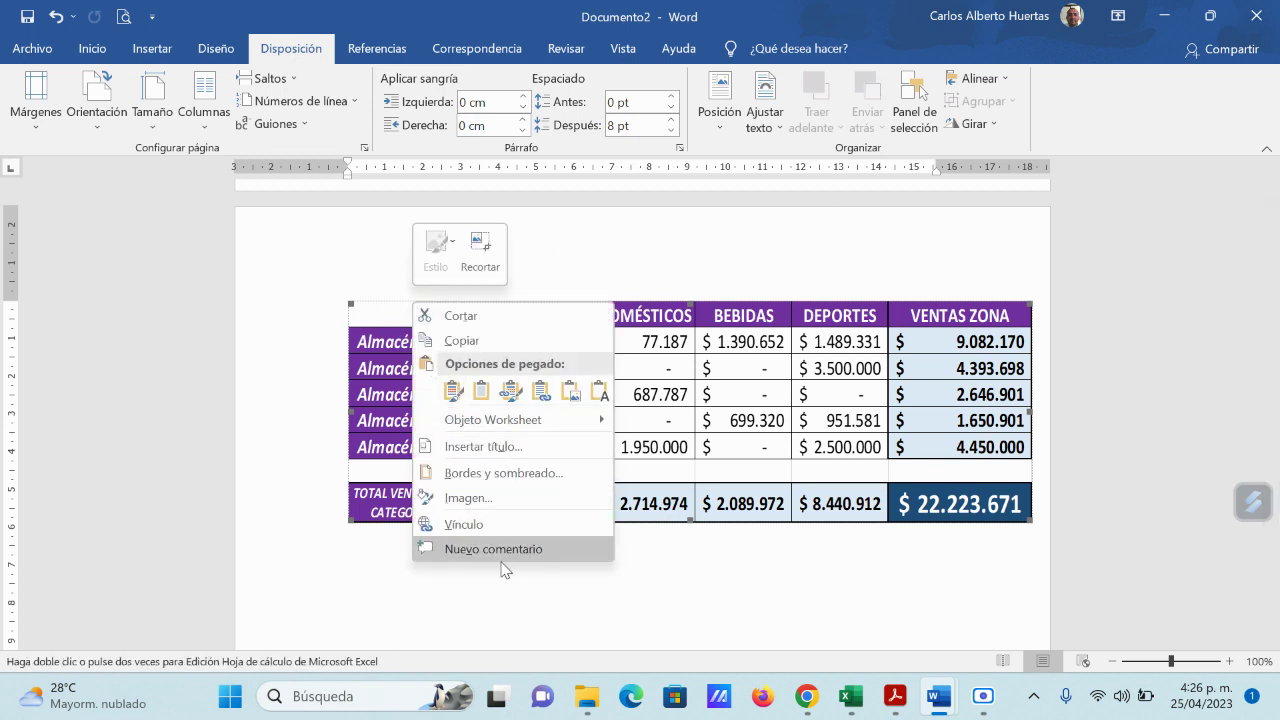
pyautogui.click(494, 498)
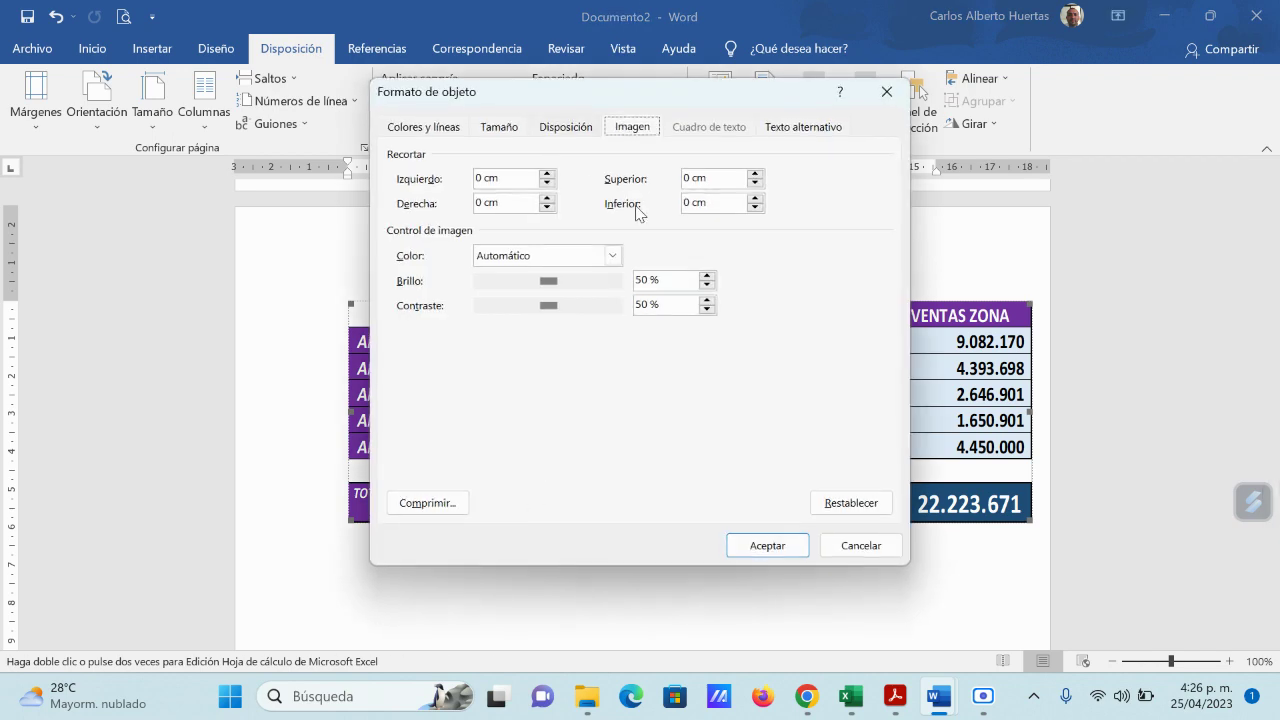
pyautogui.click(566, 127)
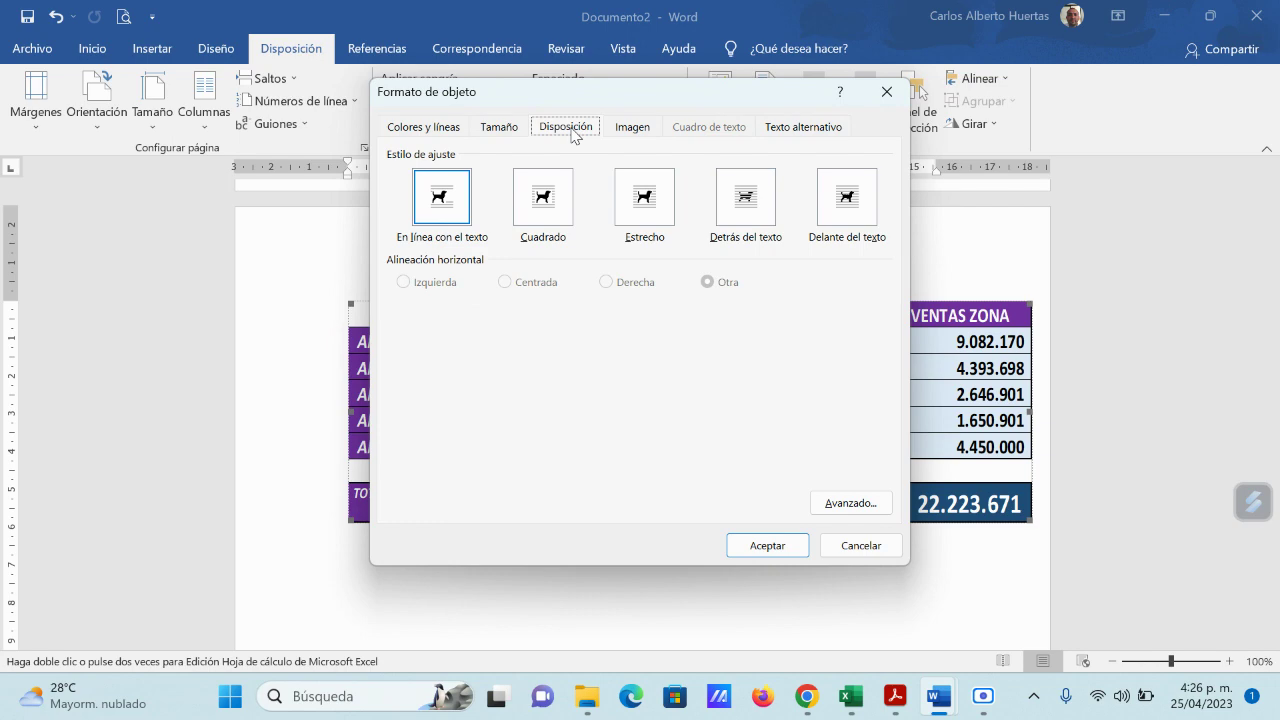
pyautogui.click(544, 207)
pyautogui.click(768, 552)
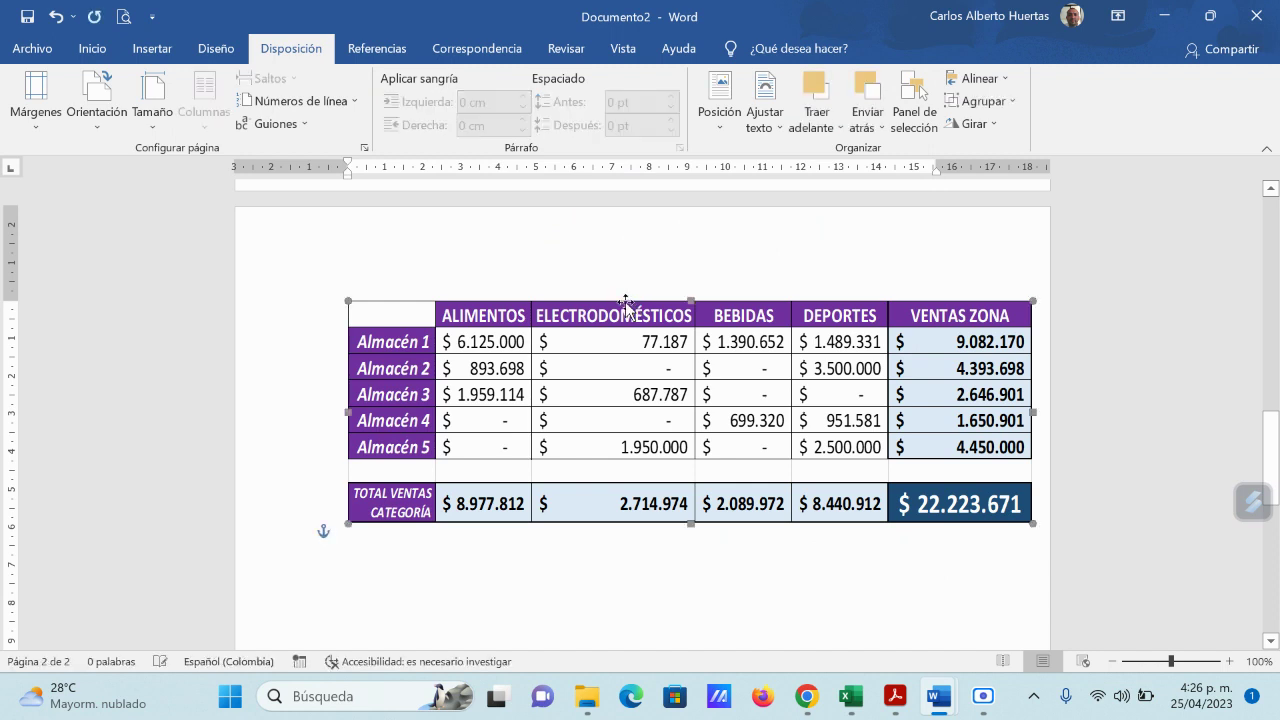
# Step: Move the summary table a little left and enlarge it slightly from its corners
pyautogui.moveTo(624, 301); pyautogui.dragTo(583, 301)
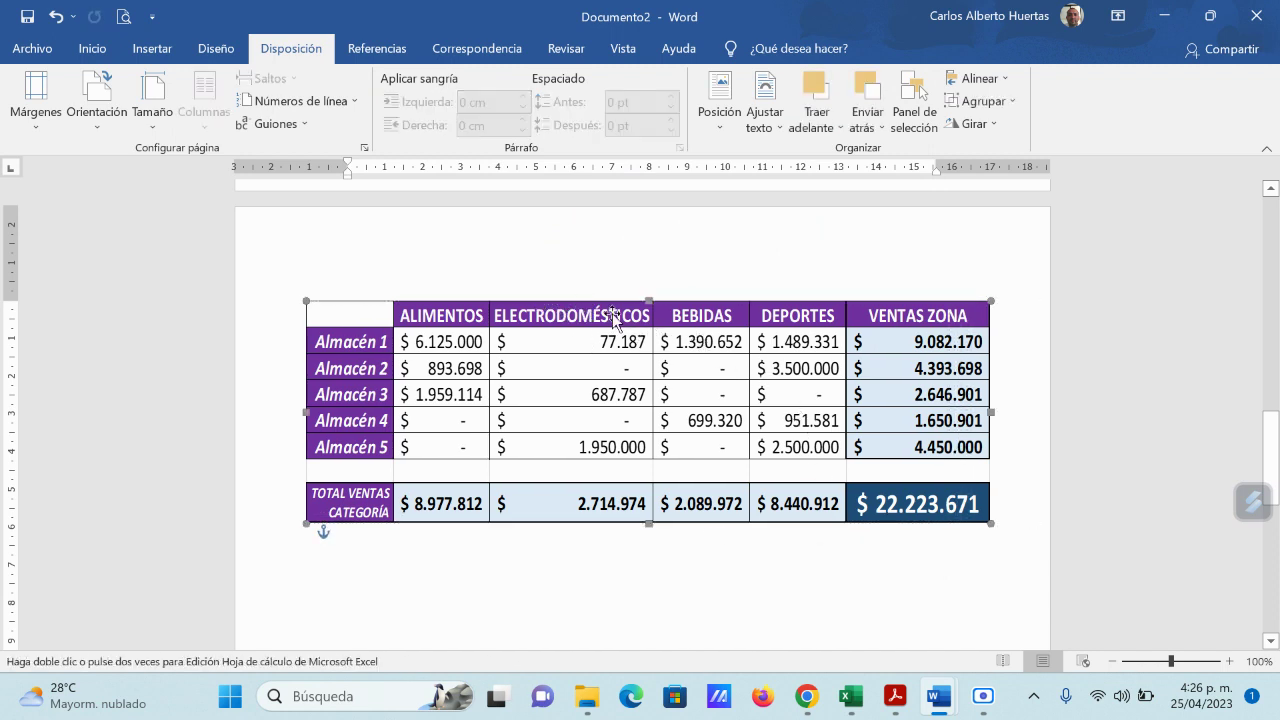
pyautogui.moveTo(600, 307); pyautogui.dragTo(591, 300)
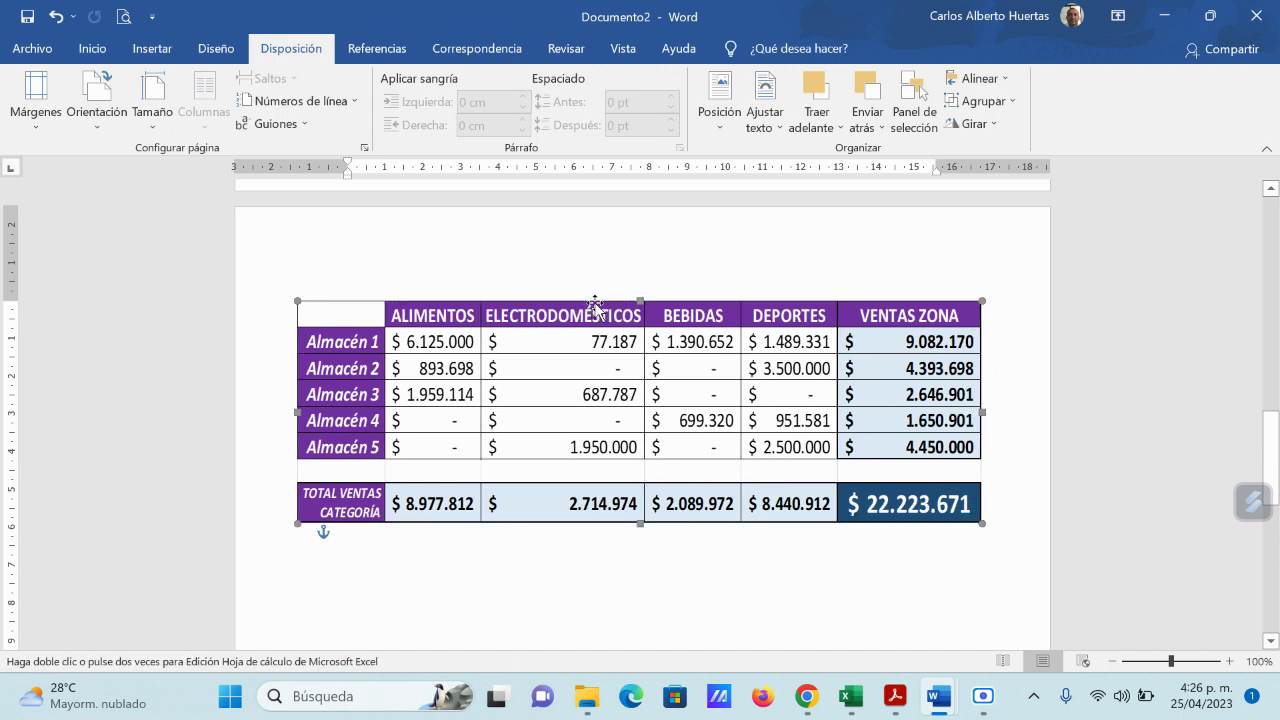
pyautogui.moveTo(981, 522); pyautogui.dragTo(1001, 530)
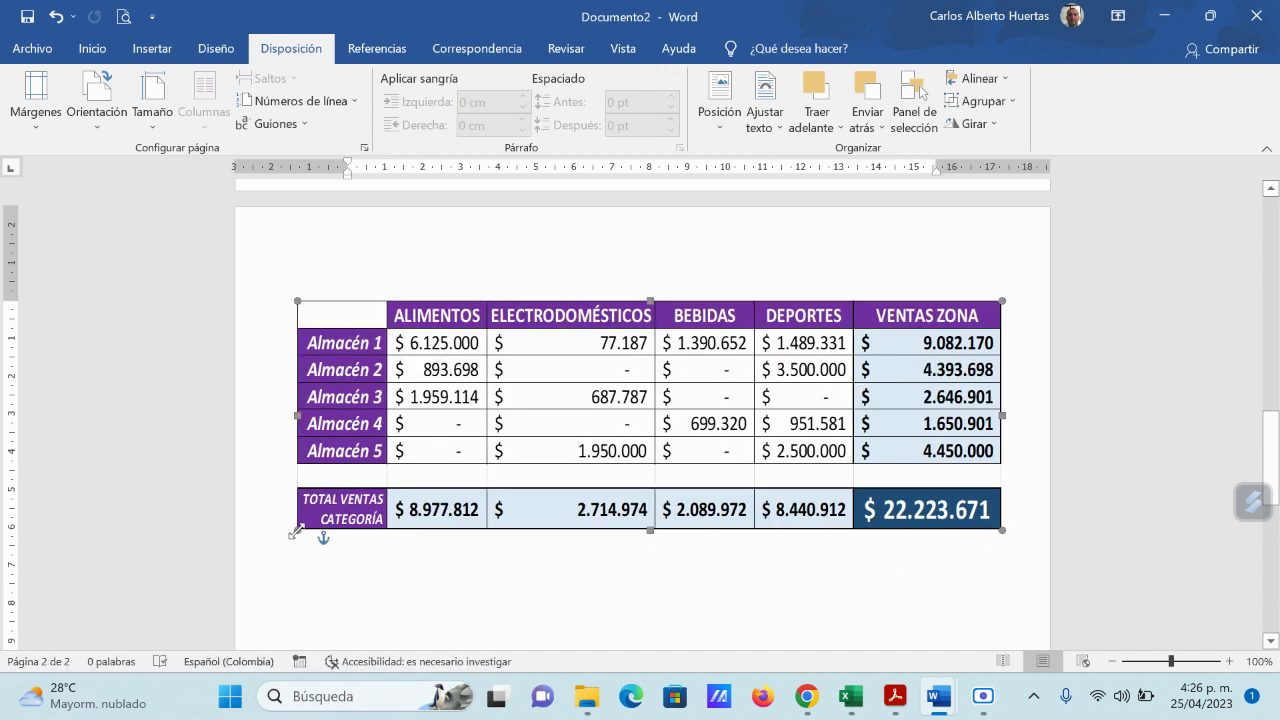
pyautogui.moveTo(298, 529); pyautogui.dragTo(292, 531)
pyautogui.click(1006, 231)
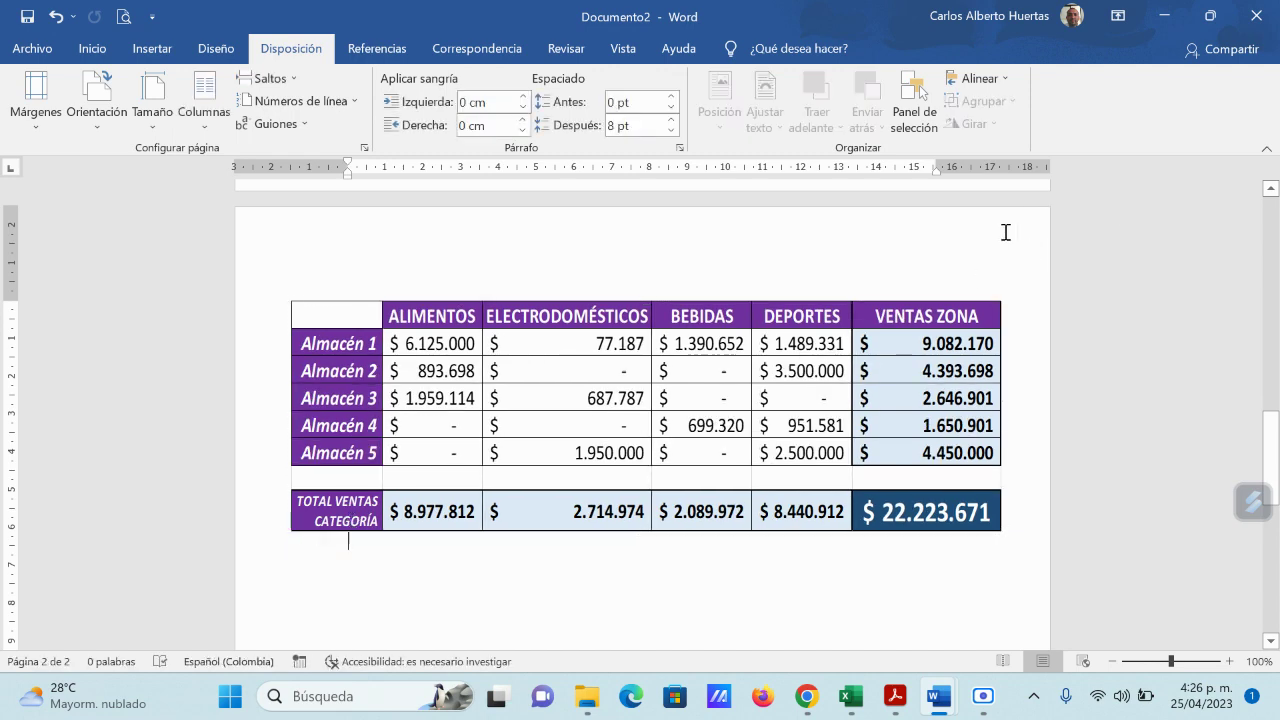
# Step: Open Word's print preview with Microsoft Print to PDF, then bring the Google Meet call forward
pyautogui.click(123, 16)
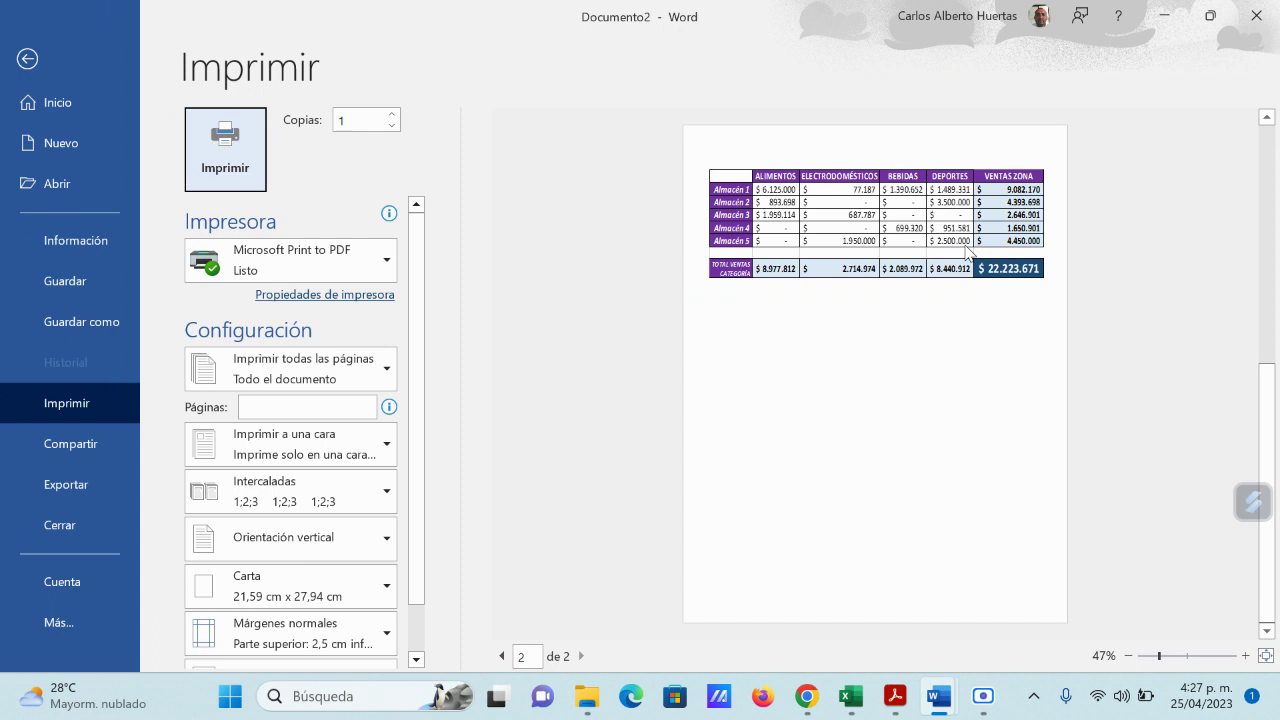
pyautogui.click(983, 700)
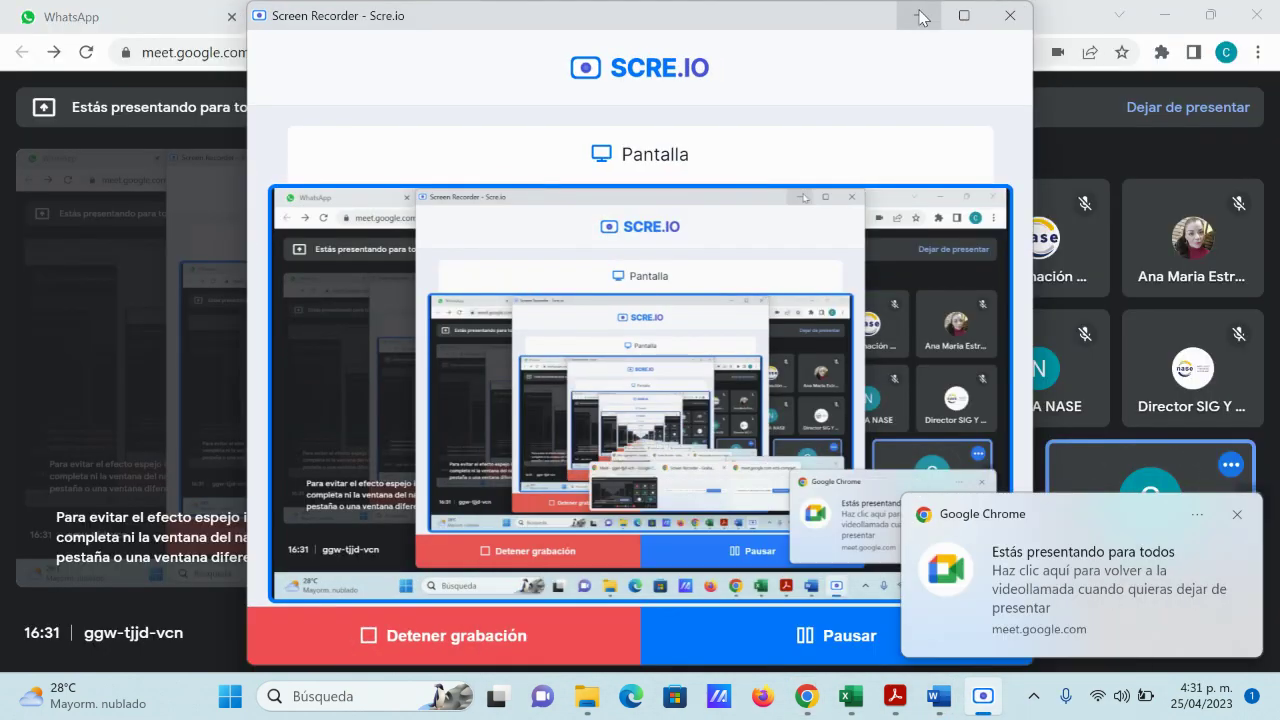
pyautogui.click(920, 17)
pyautogui.moveTo(962, 703)
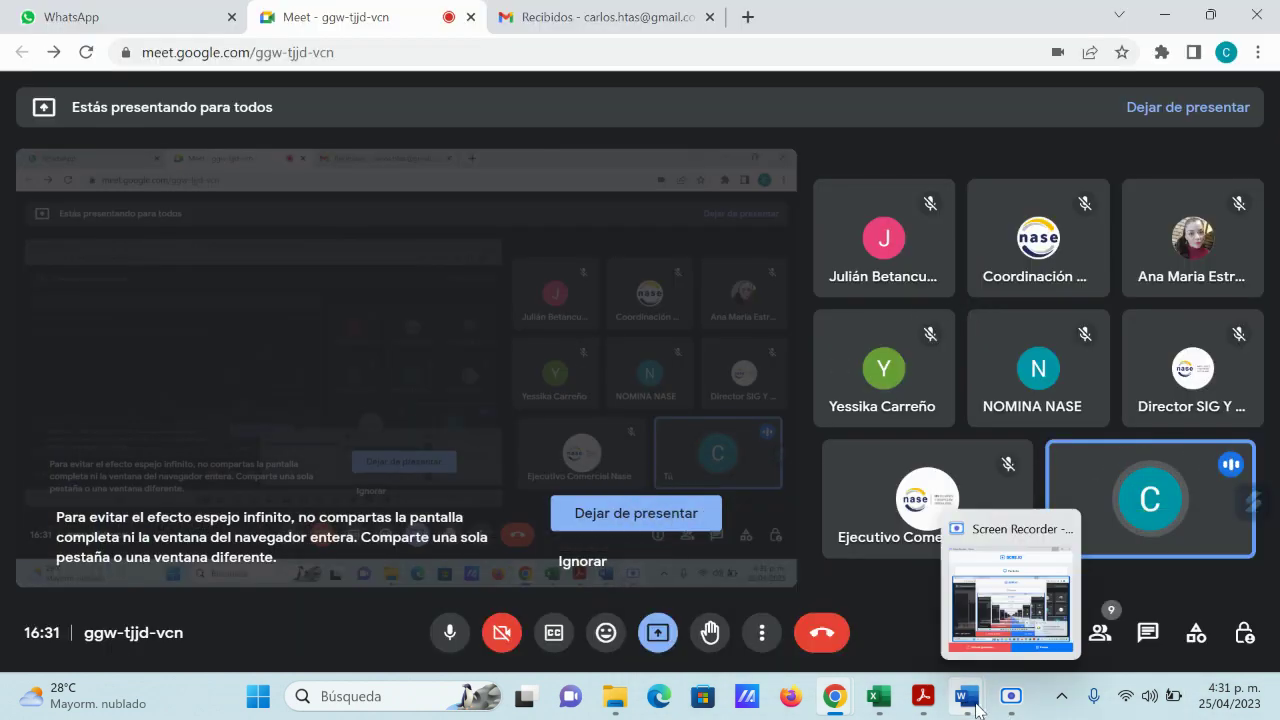
pyautogui.click(1143, 590)
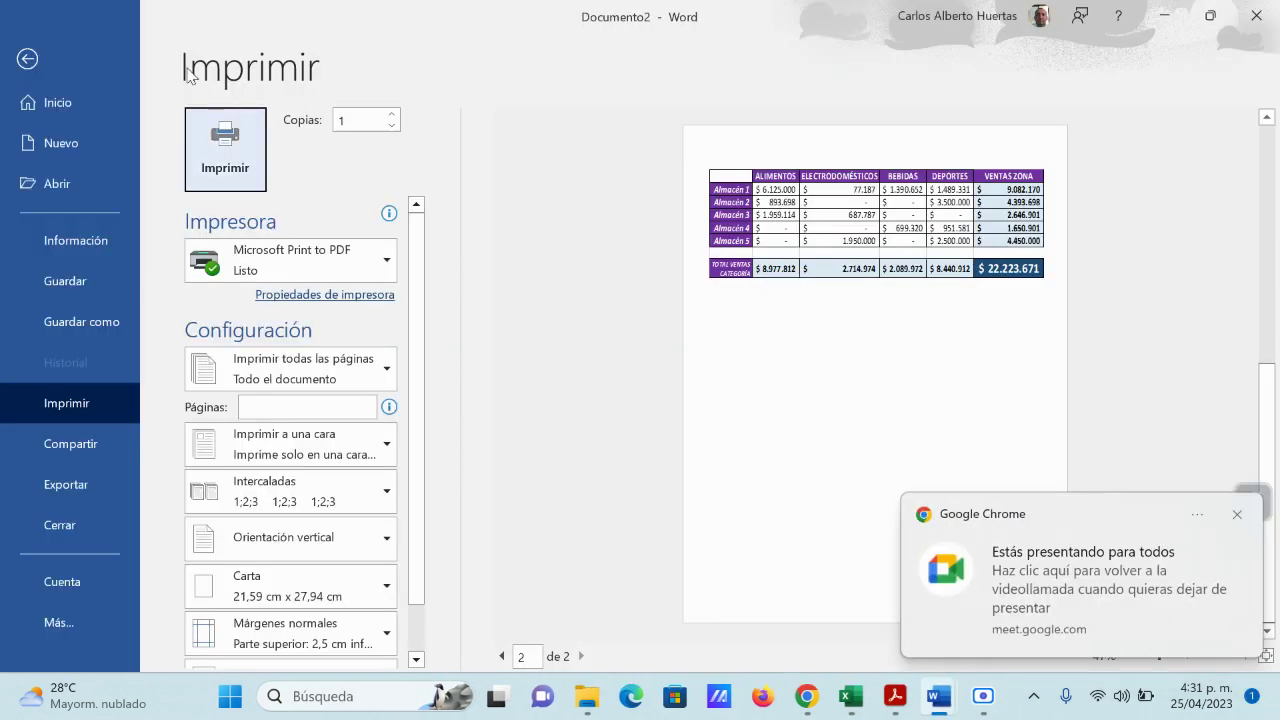
# Step: Leave the print preview and scroll back to the top of Documento2
pyautogui.click(27, 59)
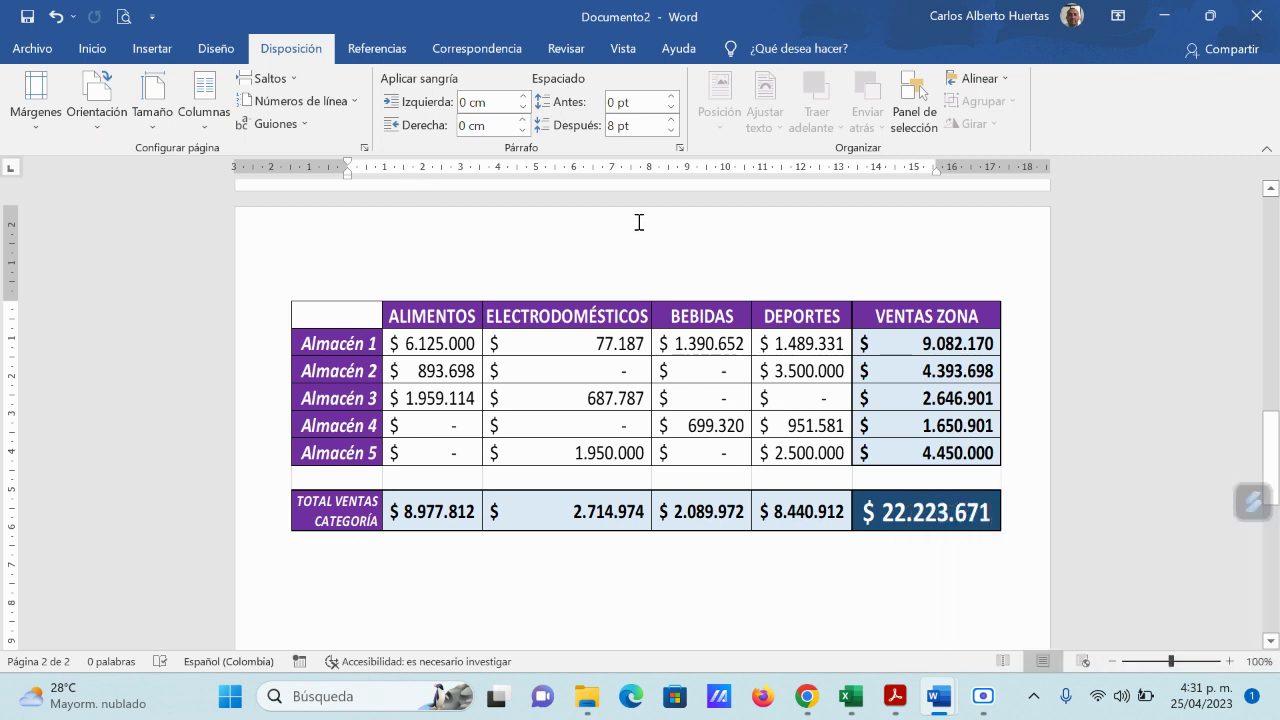
pyautogui.scroll(15, 808, 320)
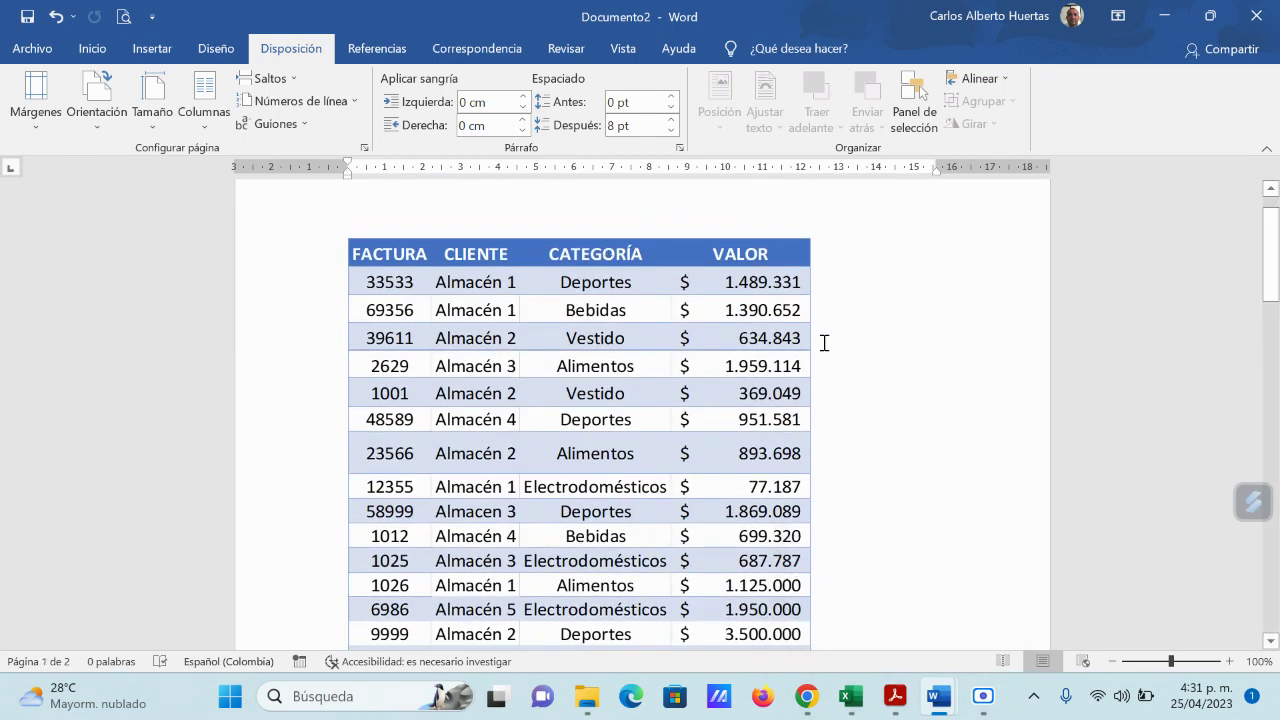
pyautogui.scroll(2, 837, 349)
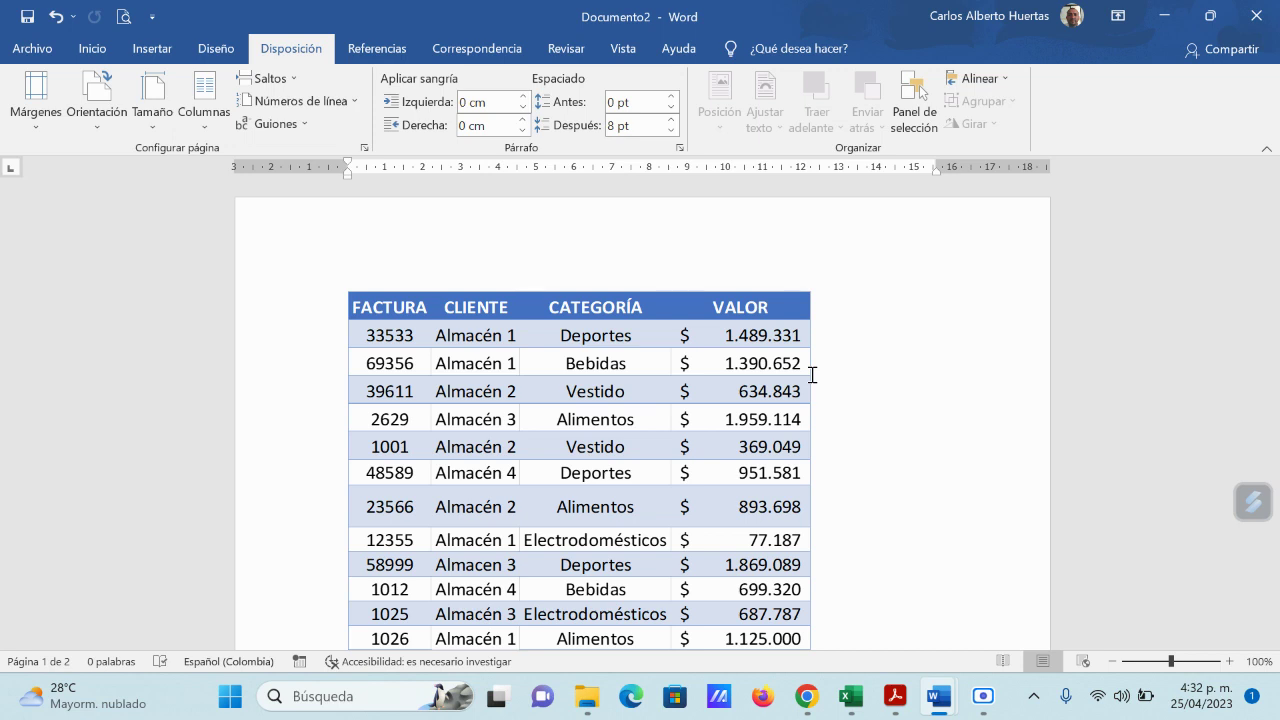
# Step: Centre the embedded invoice table on page 1, then scroll through both tables
pyautogui.click(529, 329)
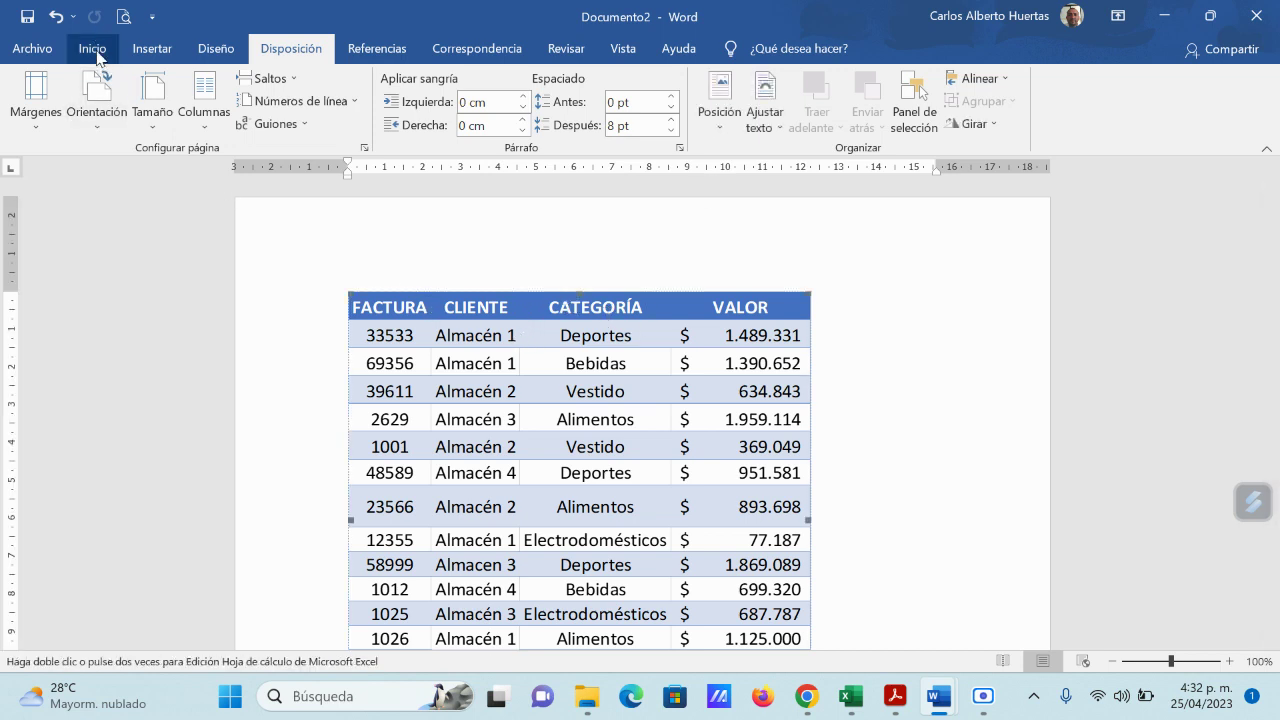
pyautogui.click(93, 50)
pyautogui.click(487, 116)
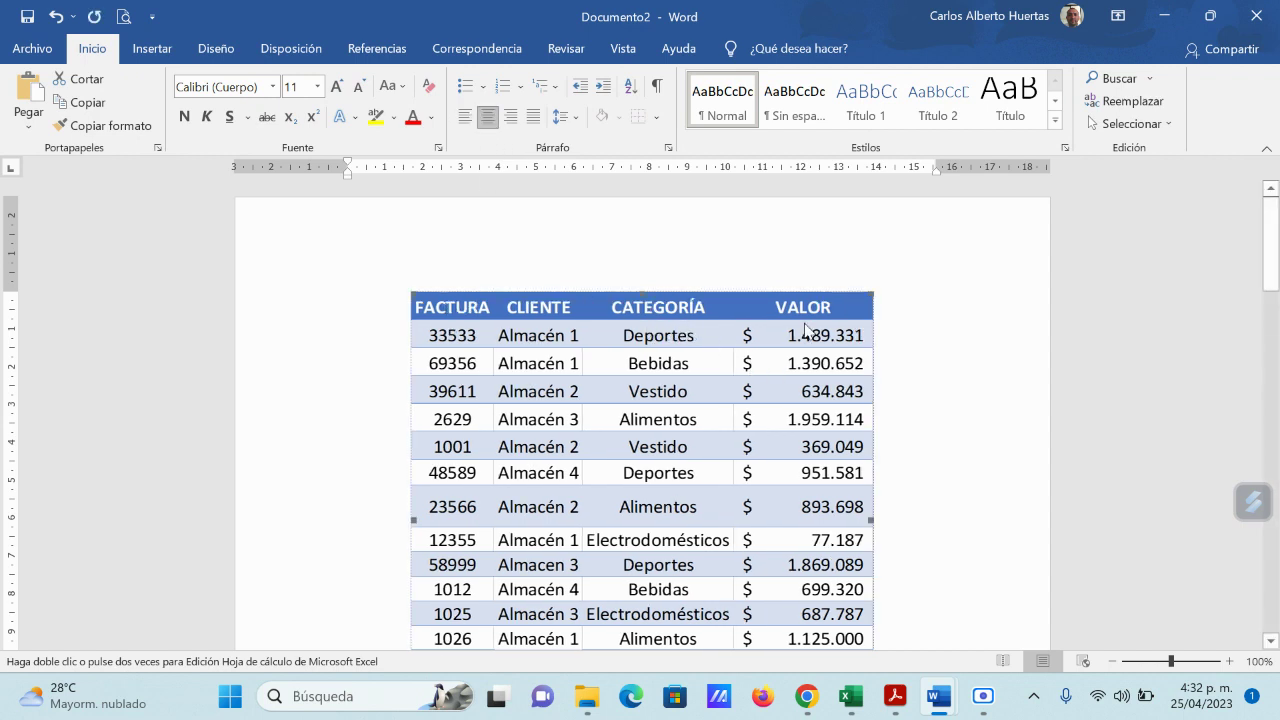
pyautogui.click(955, 357)
pyautogui.scroll(-2, 860, 370)
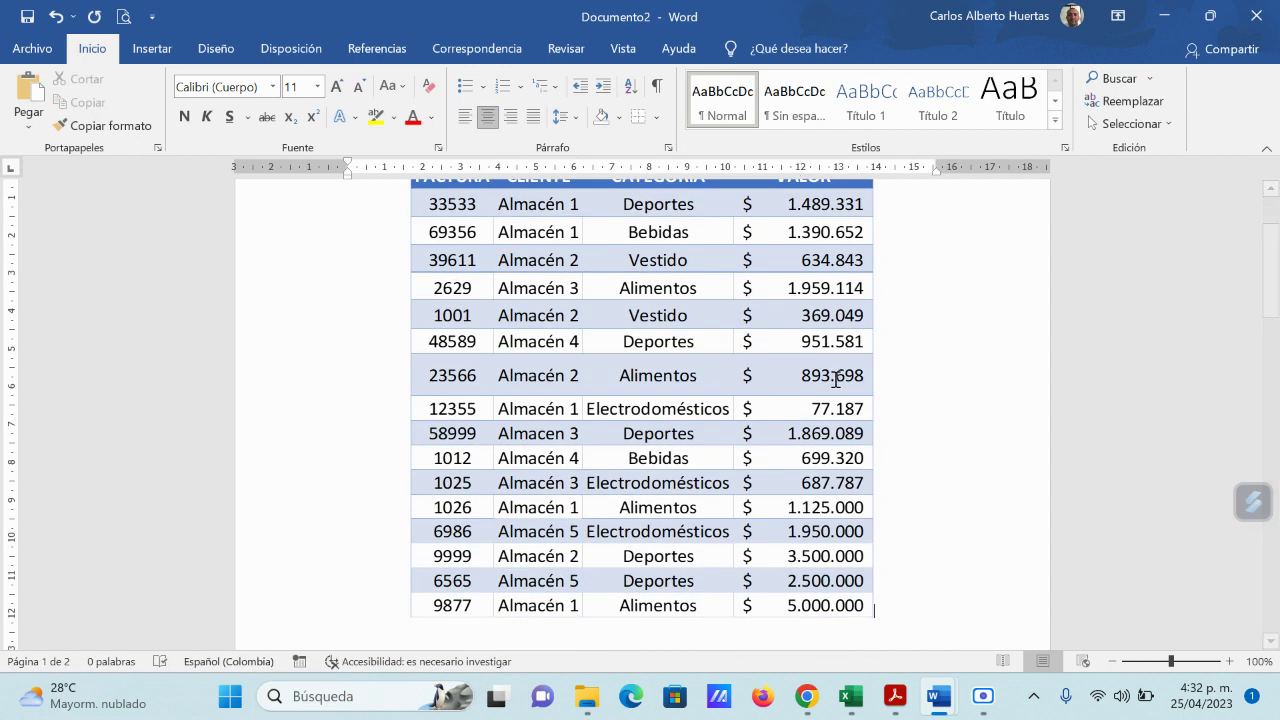
pyautogui.scroll(-10, 840, 405)
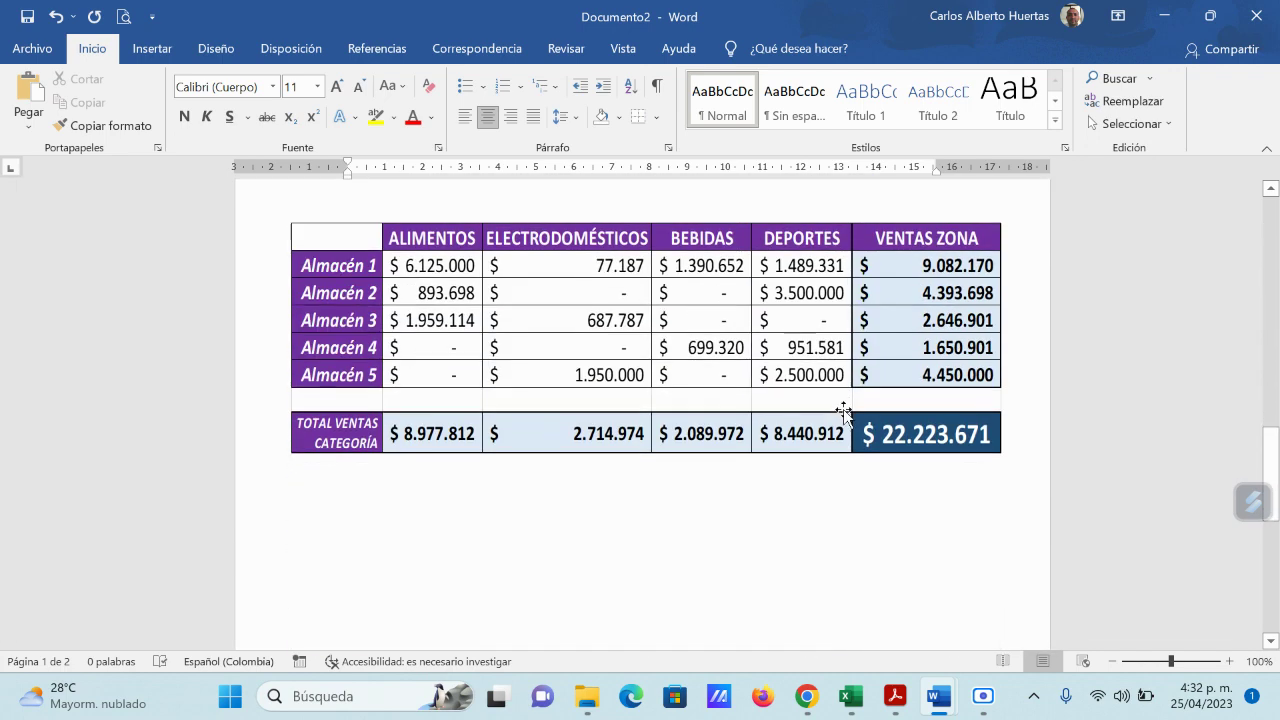
pyautogui.scroll(12, 845, 413)
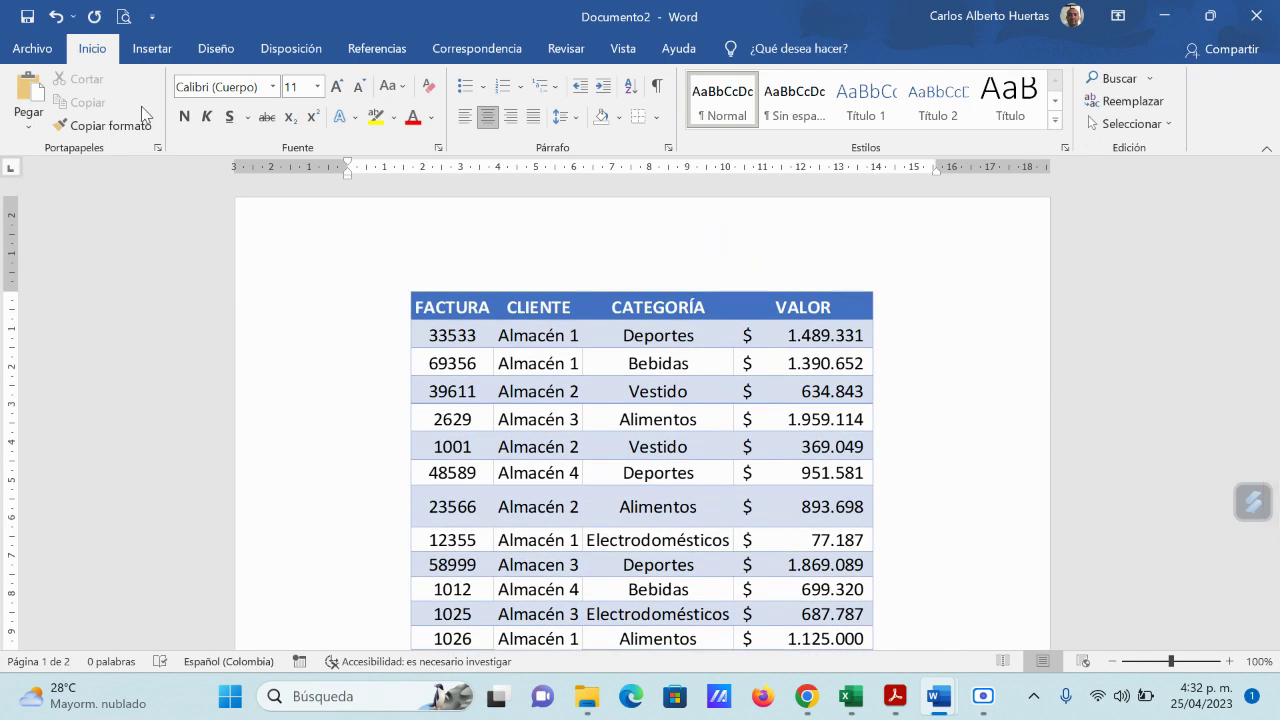
# Step: Save Documento2 via Save As as PDF (*.pdf) in Escritorio, named 'Informe de ventas'
pyautogui.click(33, 54)
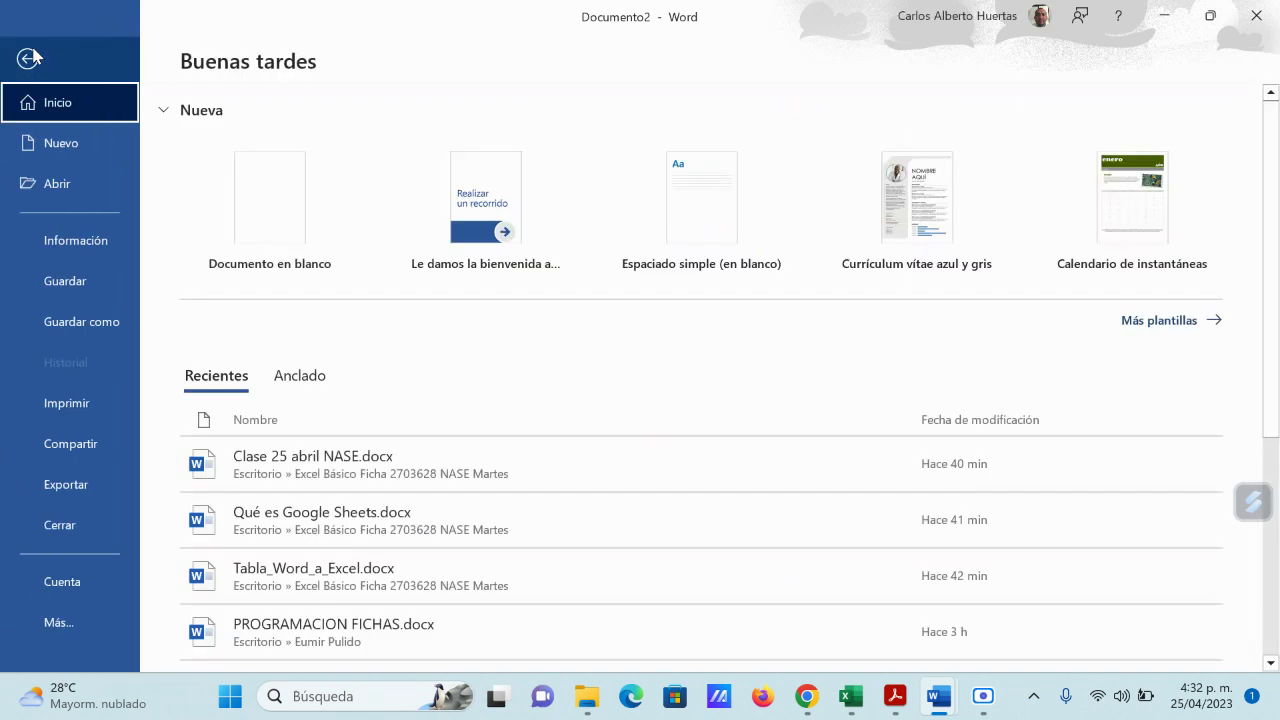
pyautogui.click(89, 321)
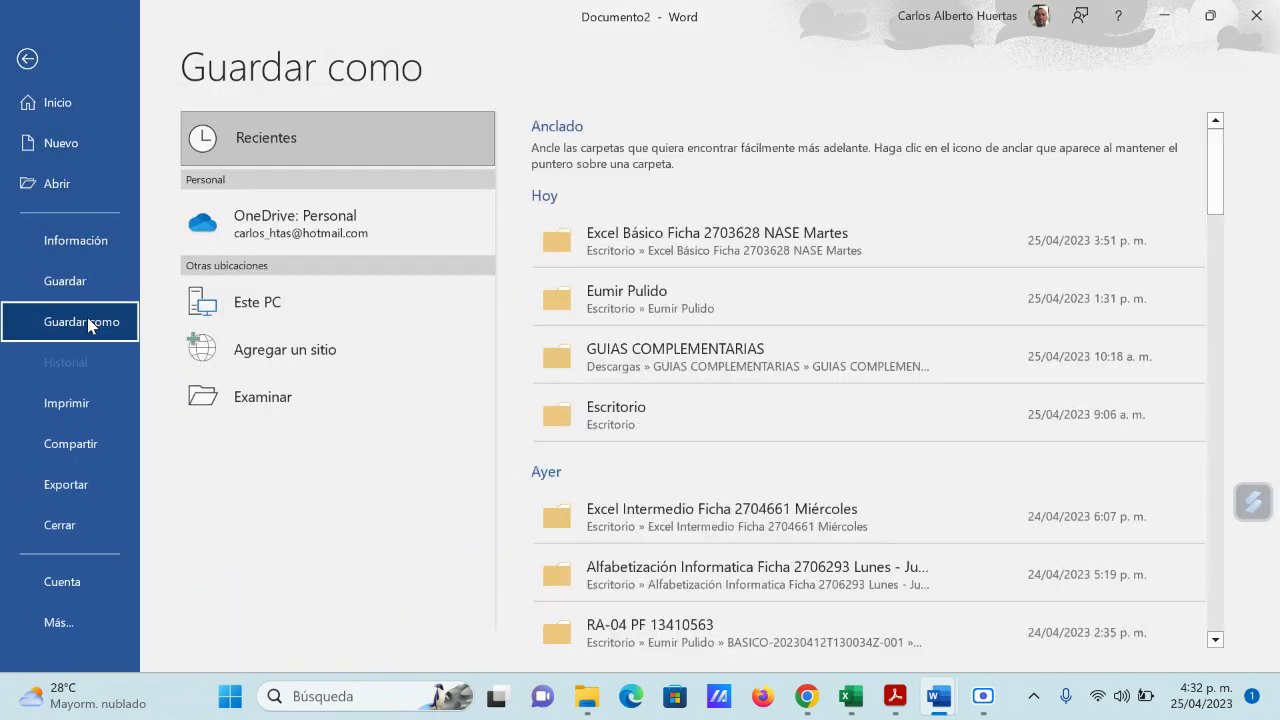
pyautogui.click(290, 407)
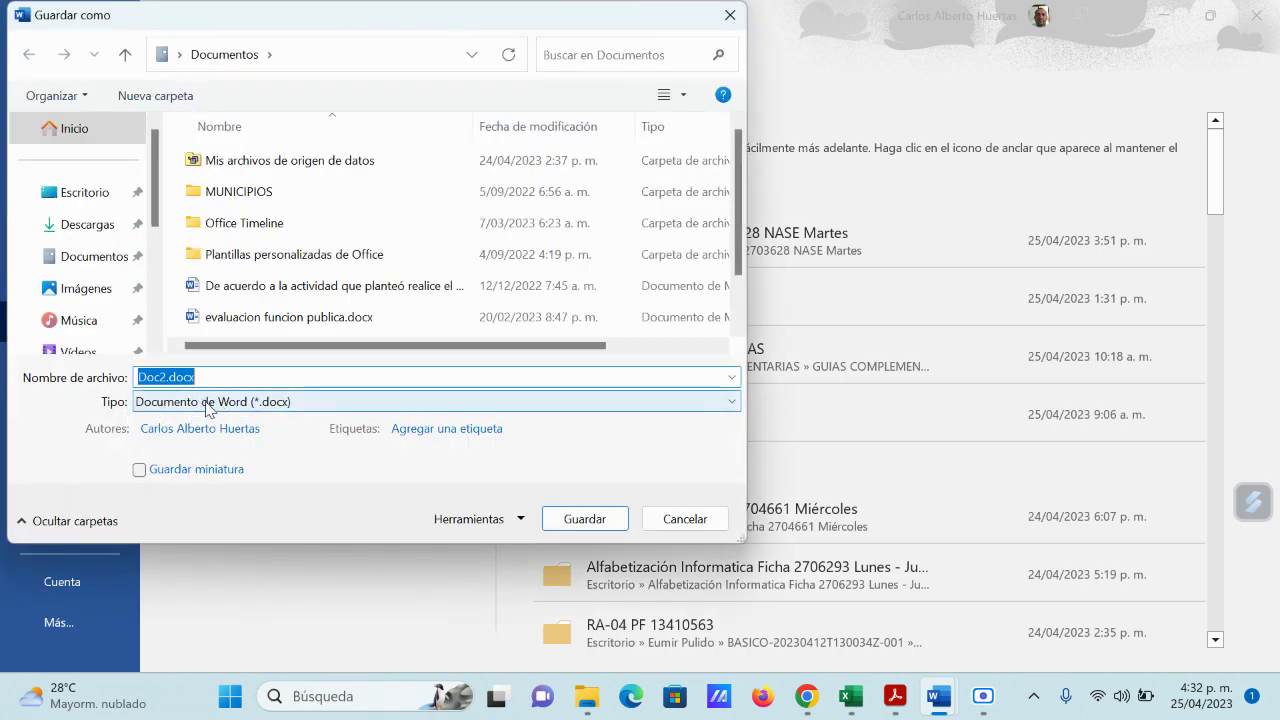
pyautogui.click(733, 402)
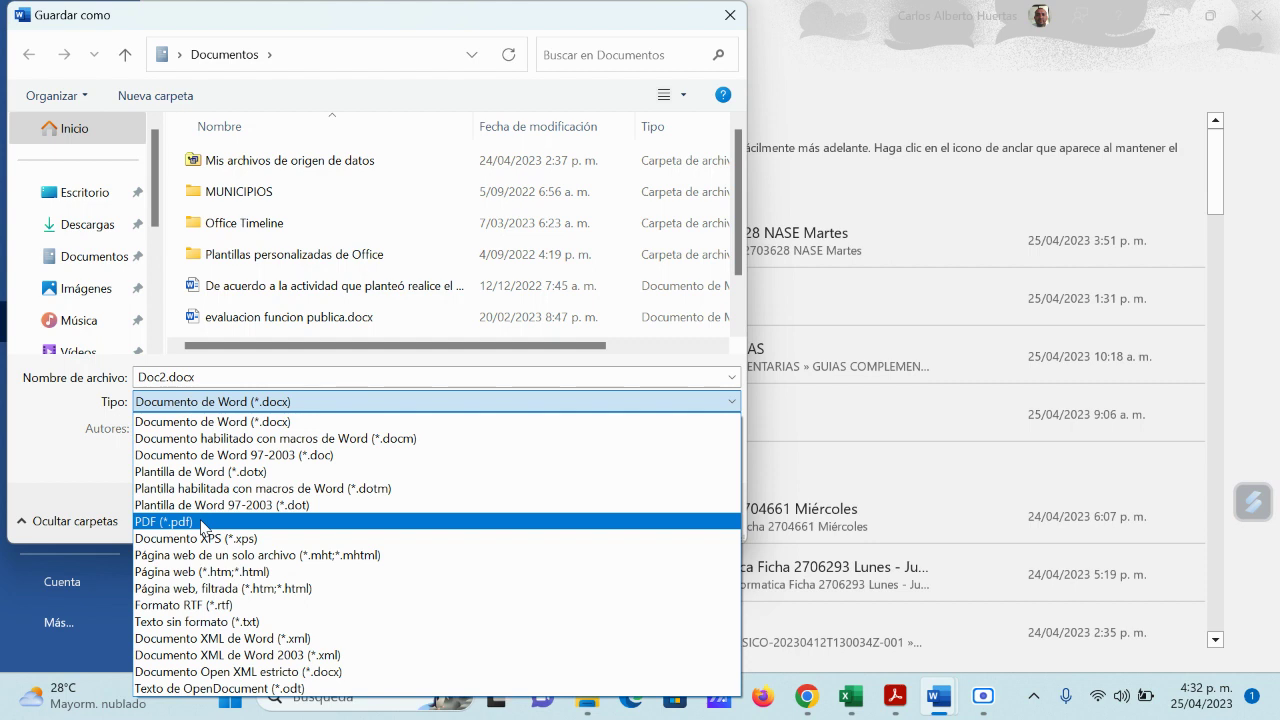
pyautogui.click(201, 522)
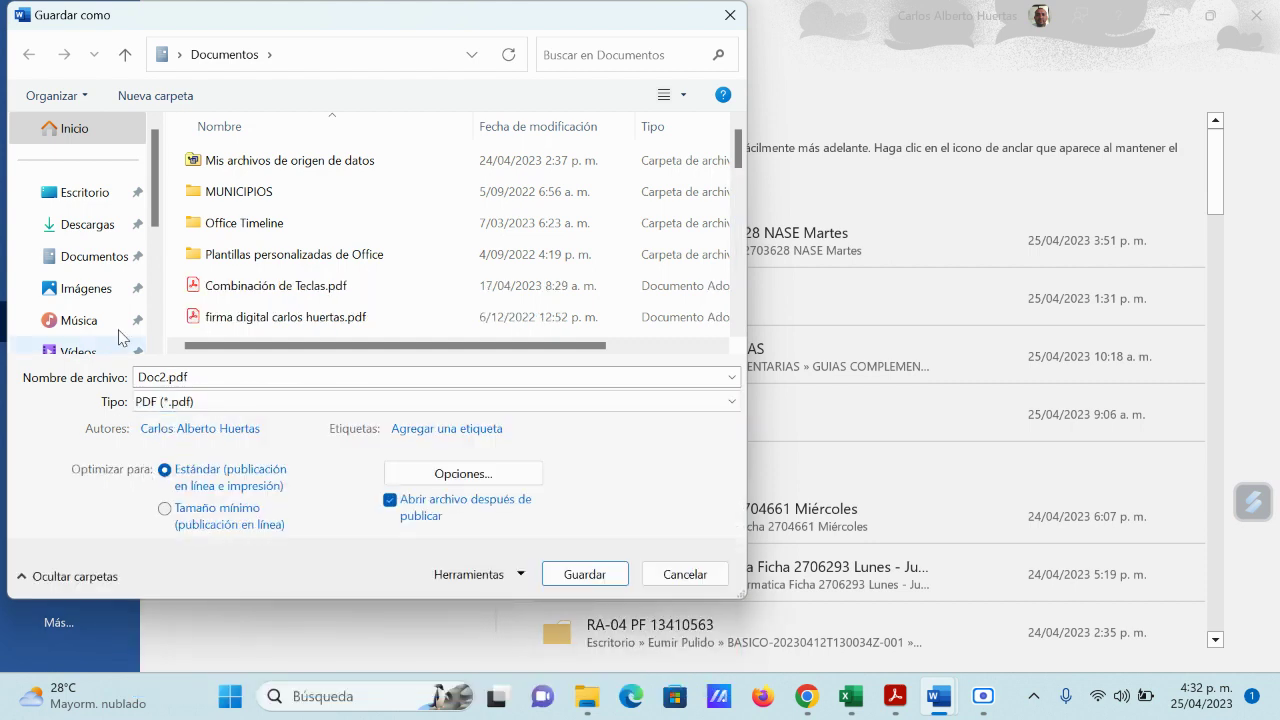
pyautogui.click(84, 193)
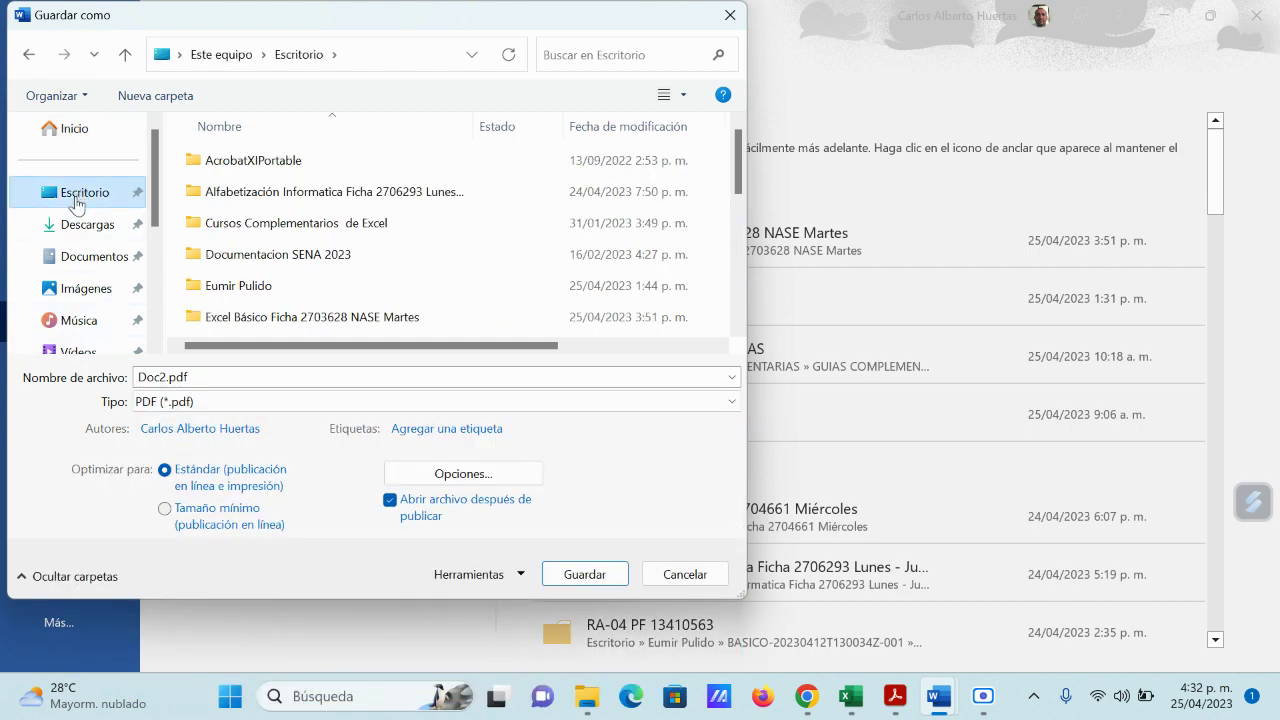
pyautogui.click(196, 377)
pyautogui.hotkey('ctrl', 'a')
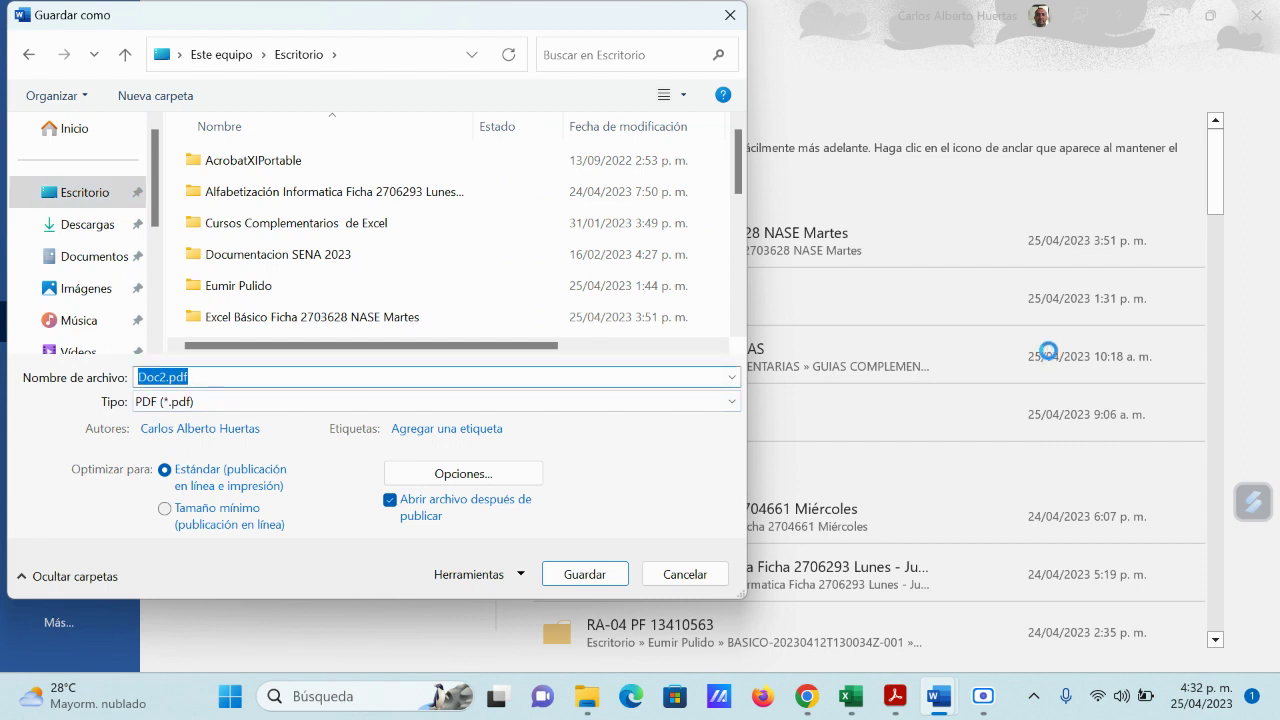
pyautogui.write('Informe')
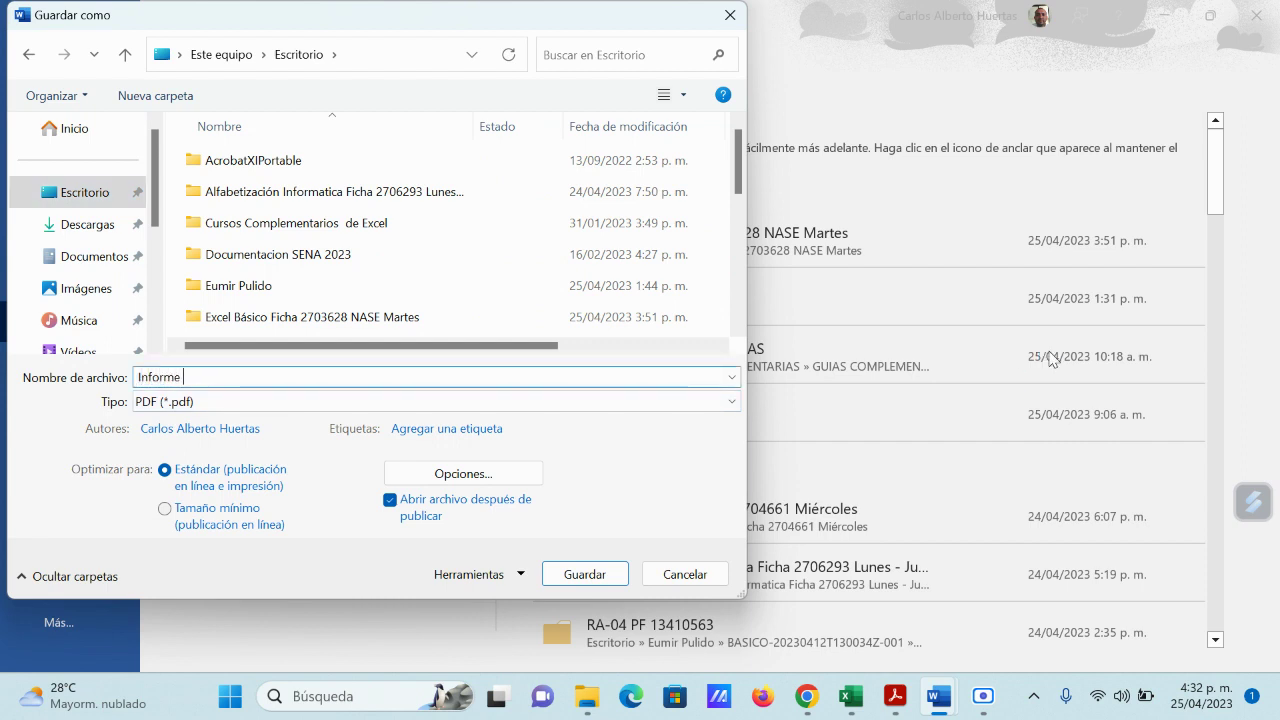
pyautogui.write(' de ventas')
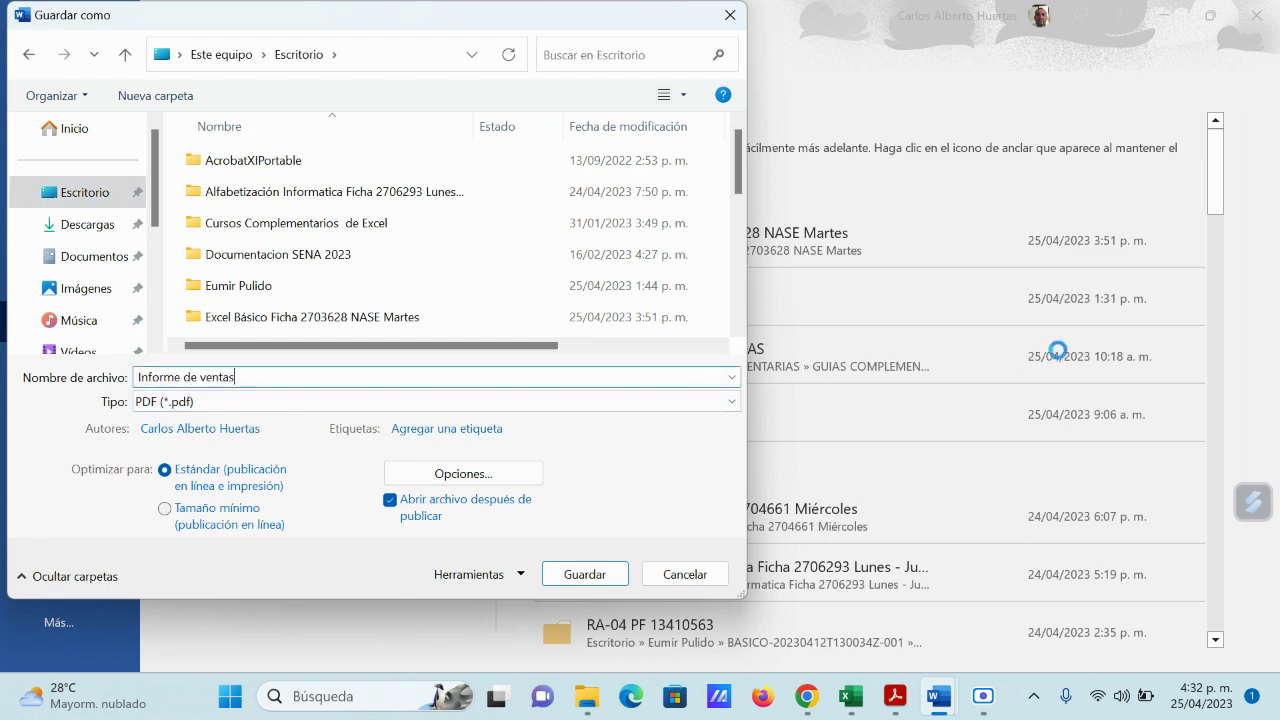
pyautogui.click(593, 576)
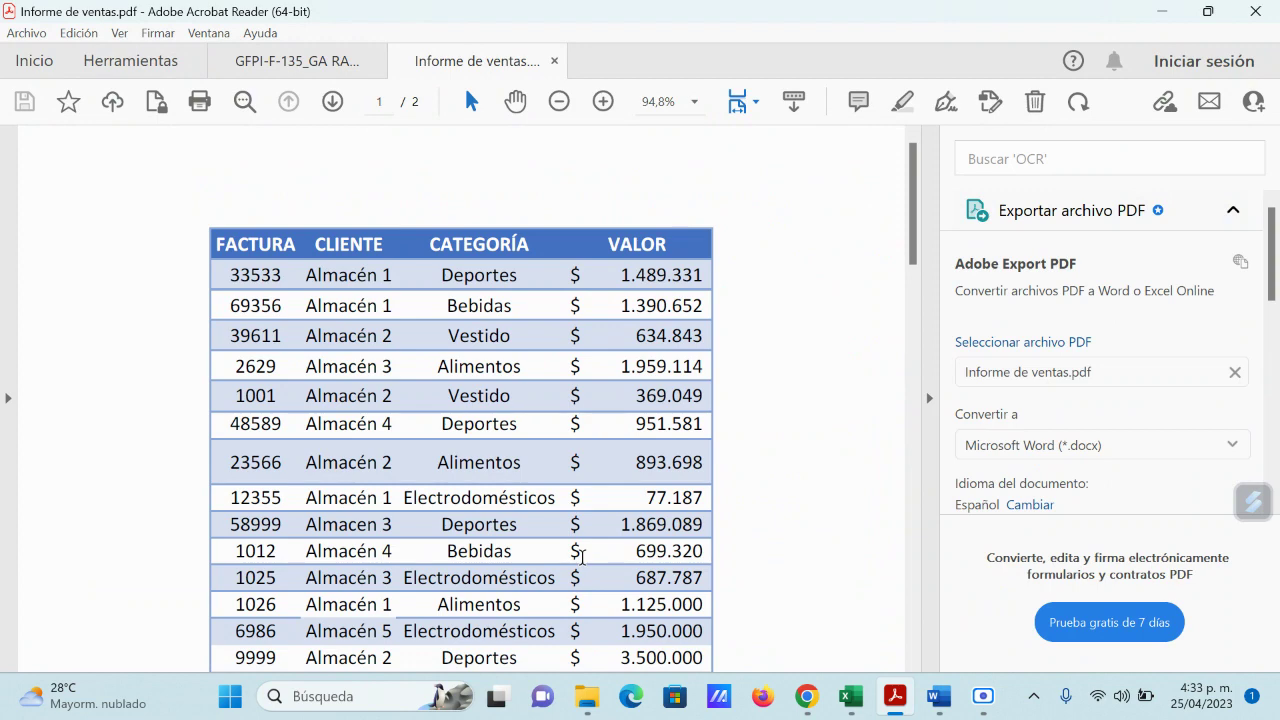
# Step: Hide the Export PDF pane, review both pages of Informe de ventas.pdf, then close and minimize Acrobat
pyautogui.click(928, 397)
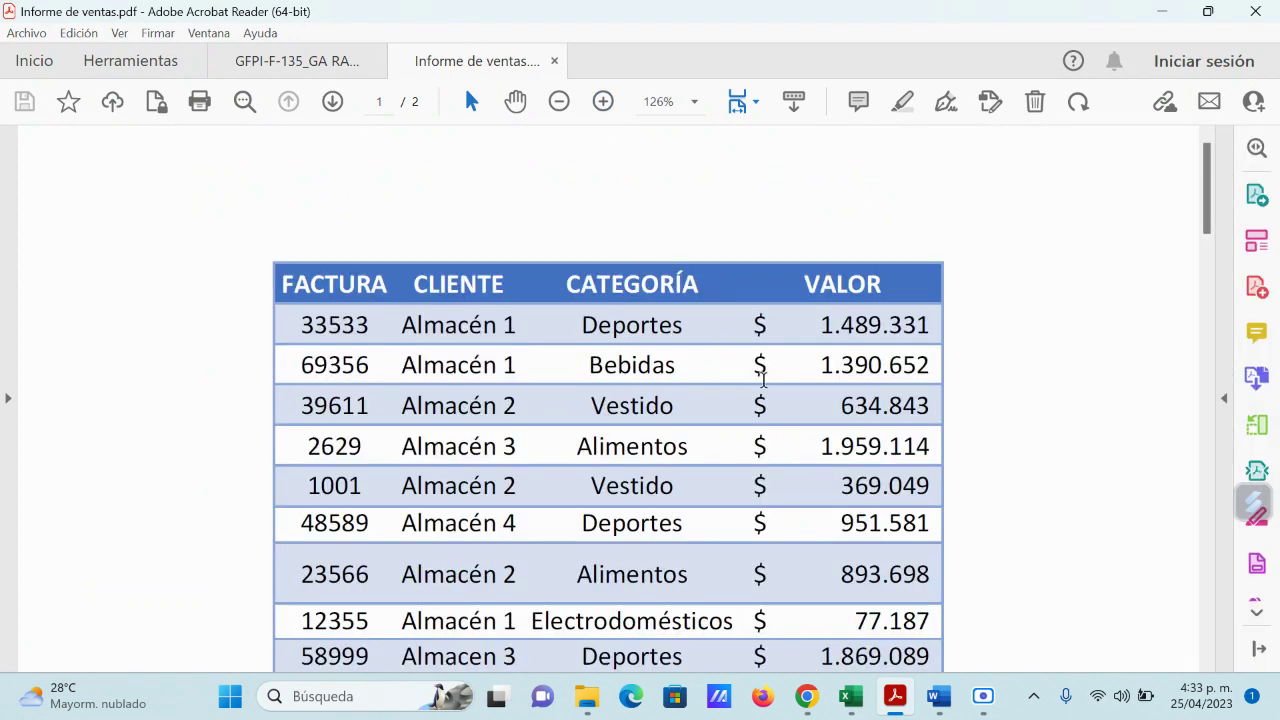
pyautogui.scroll(-1, 763, 378)
pyautogui.scroll(-5, 760, 382)
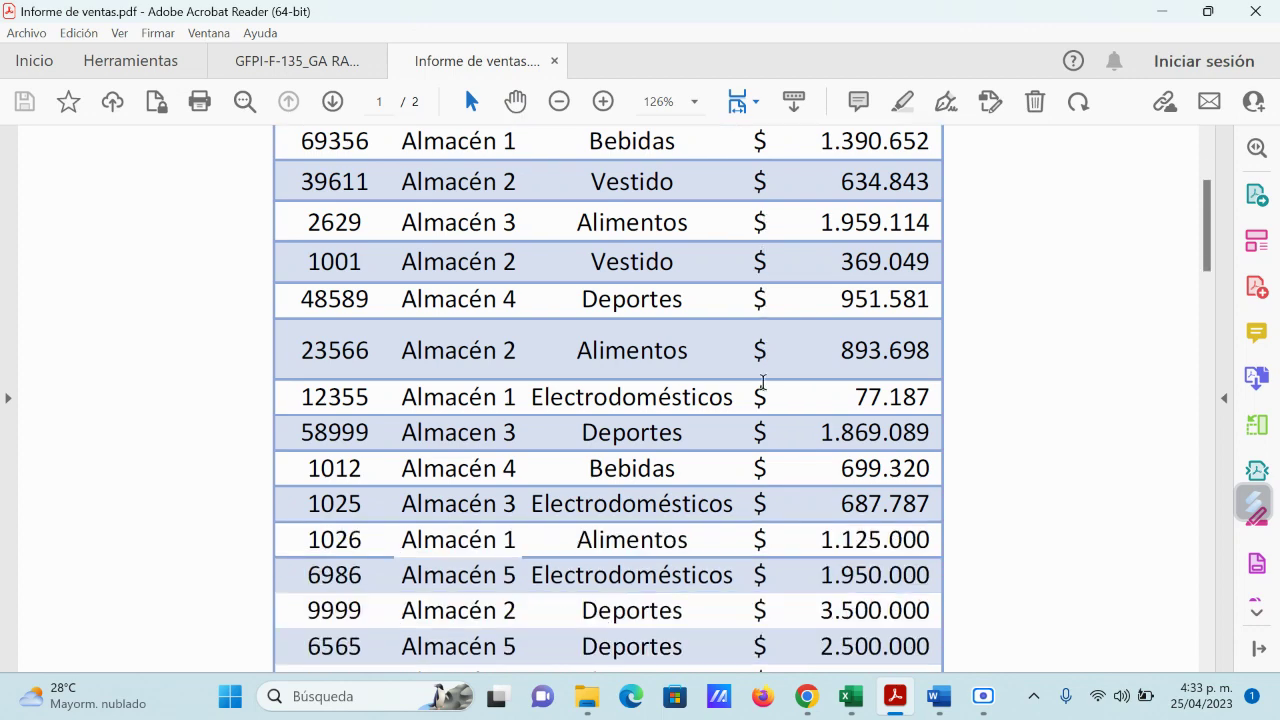
pyautogui.scroll(-10, 760, 385)
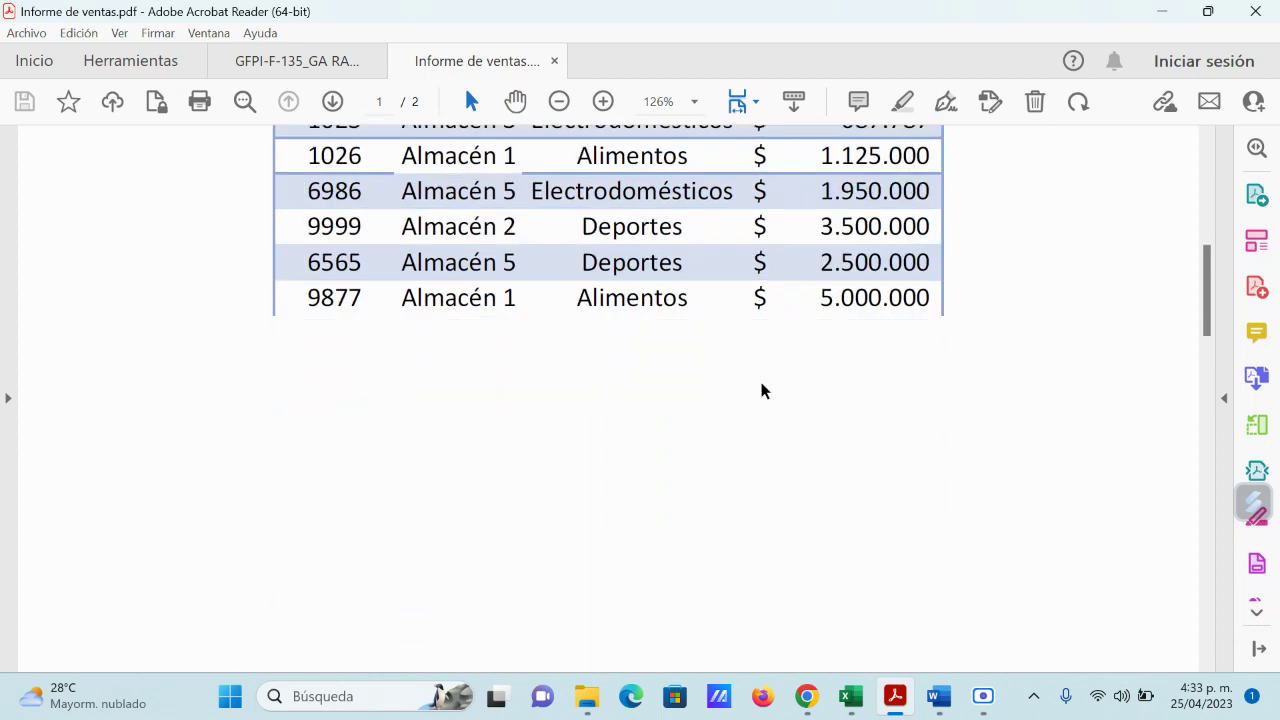
pyautogui.scroll(-8, 761, 390)
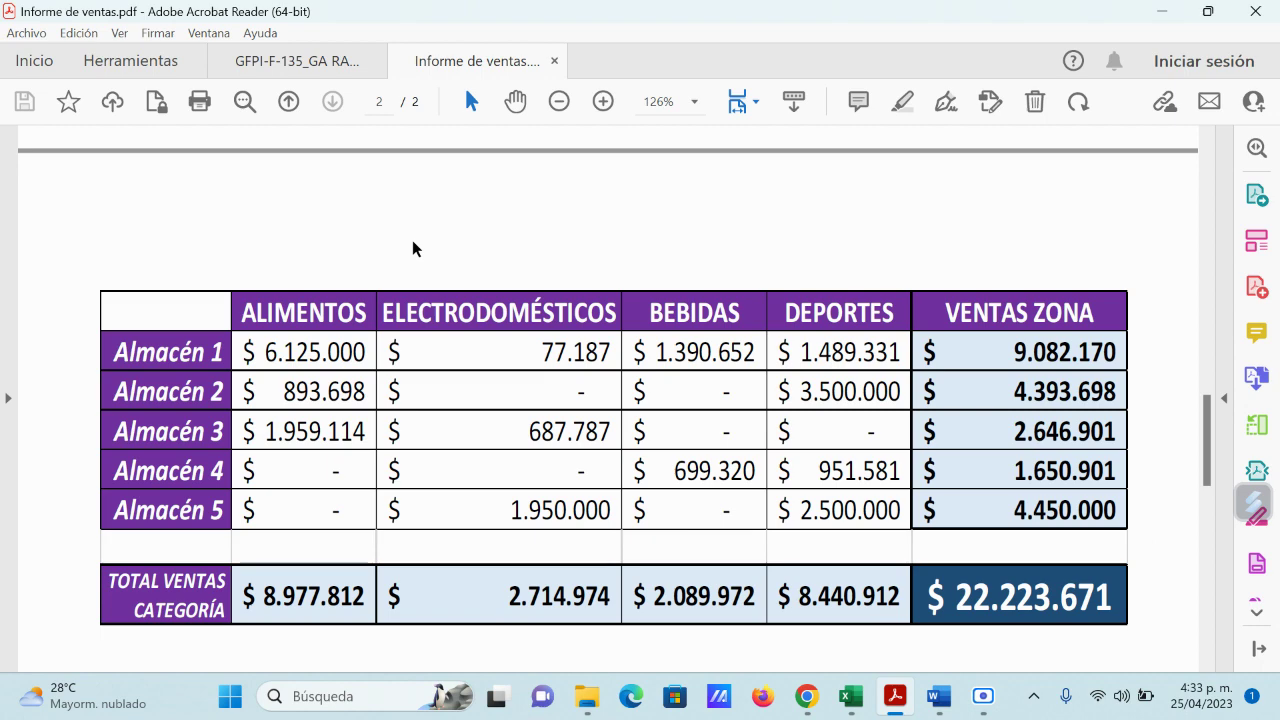
pyautogui.click(555, 63)
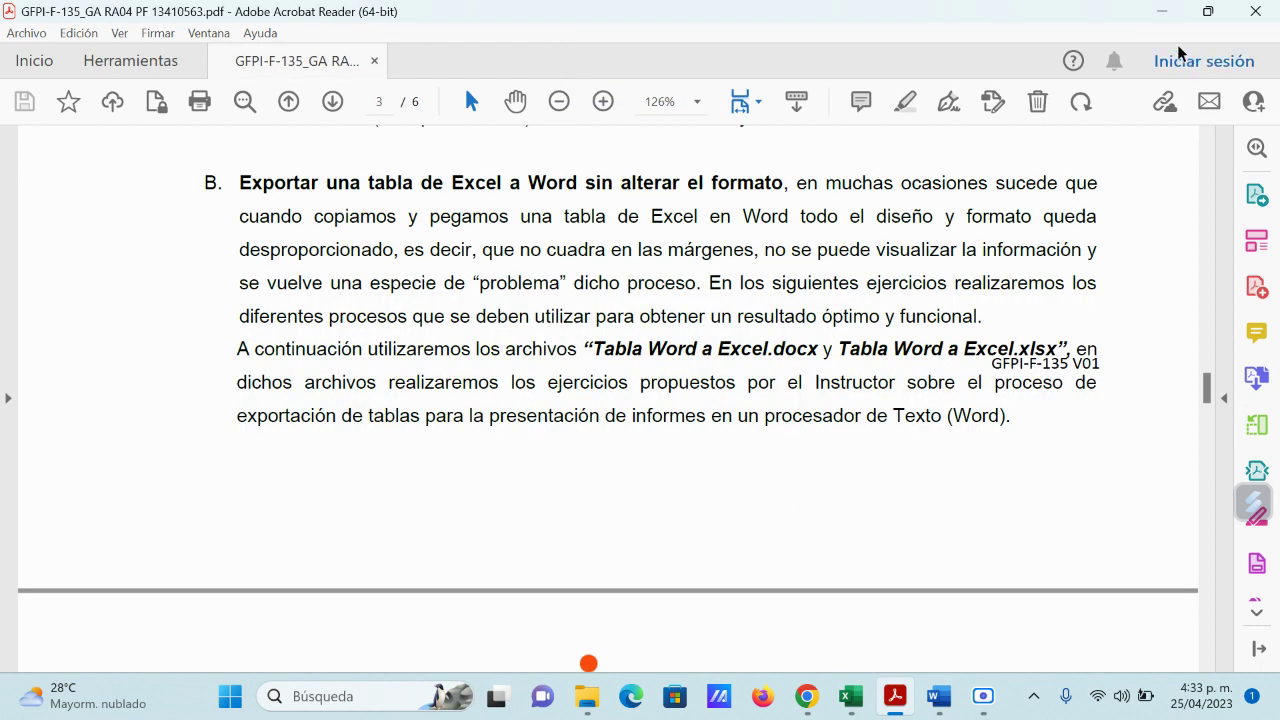
pyautogui.click(1166, 12)
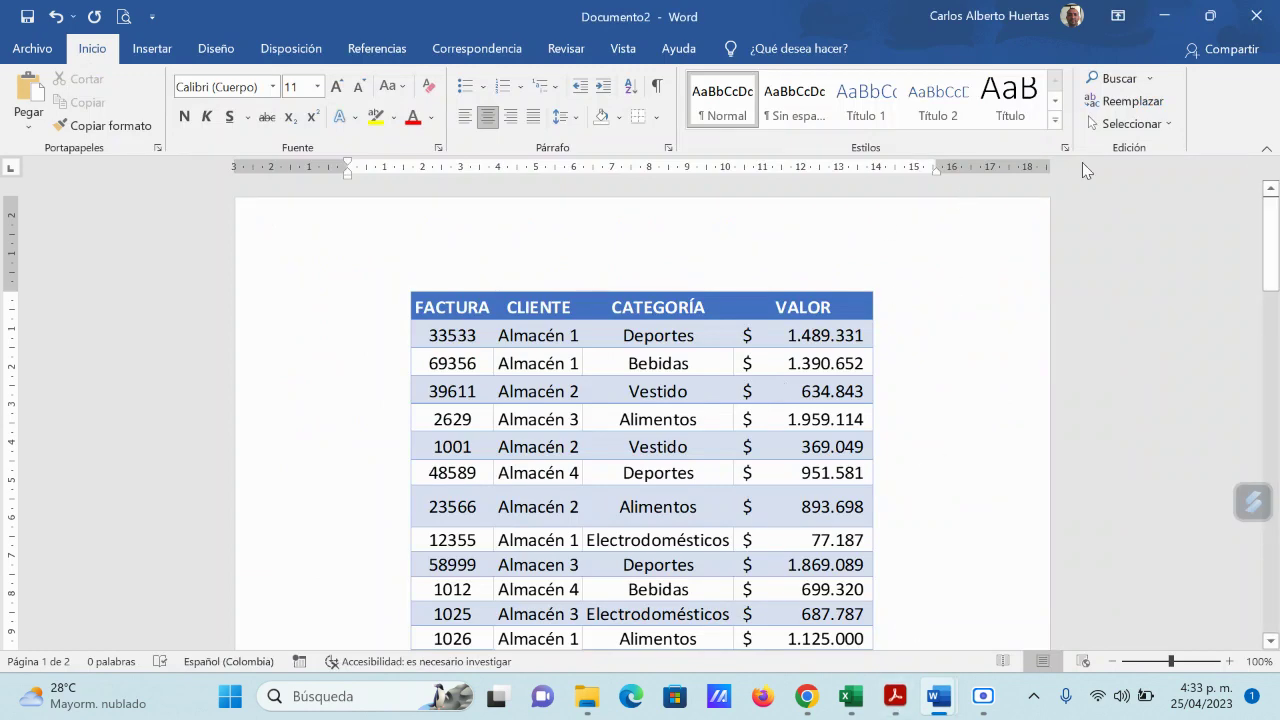
# Step: Close Word without saving and return to the Tabla_Word_a_Excel workbook
pyautogui.click(1256, 15)
pyautogui.click(726, 455)
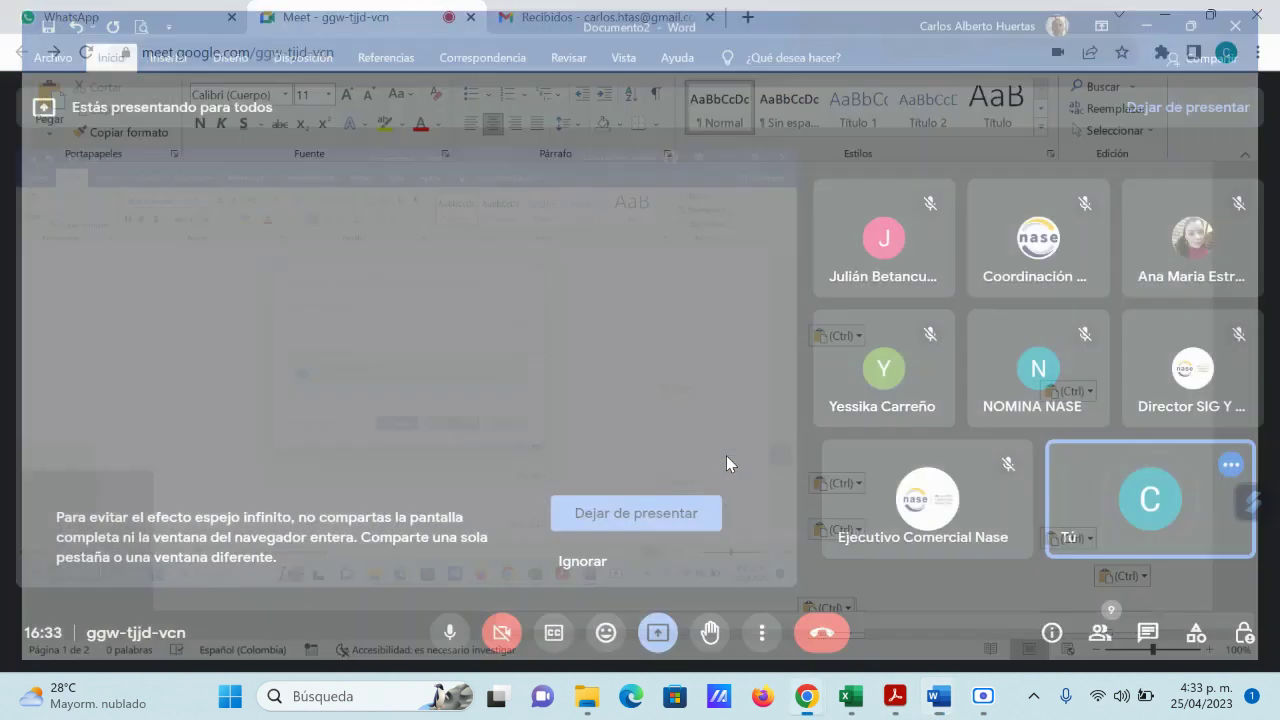
pyautogui.moveTo(880, 700)
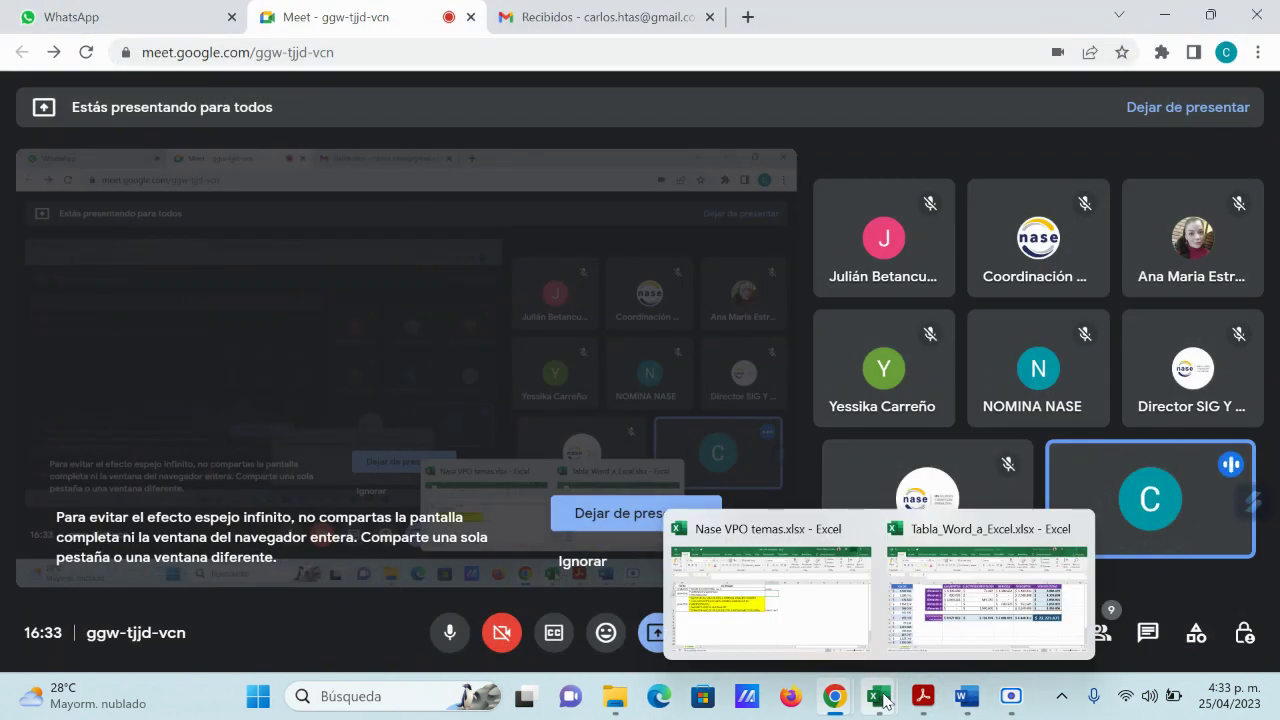
pyautogui.click(941, 591)
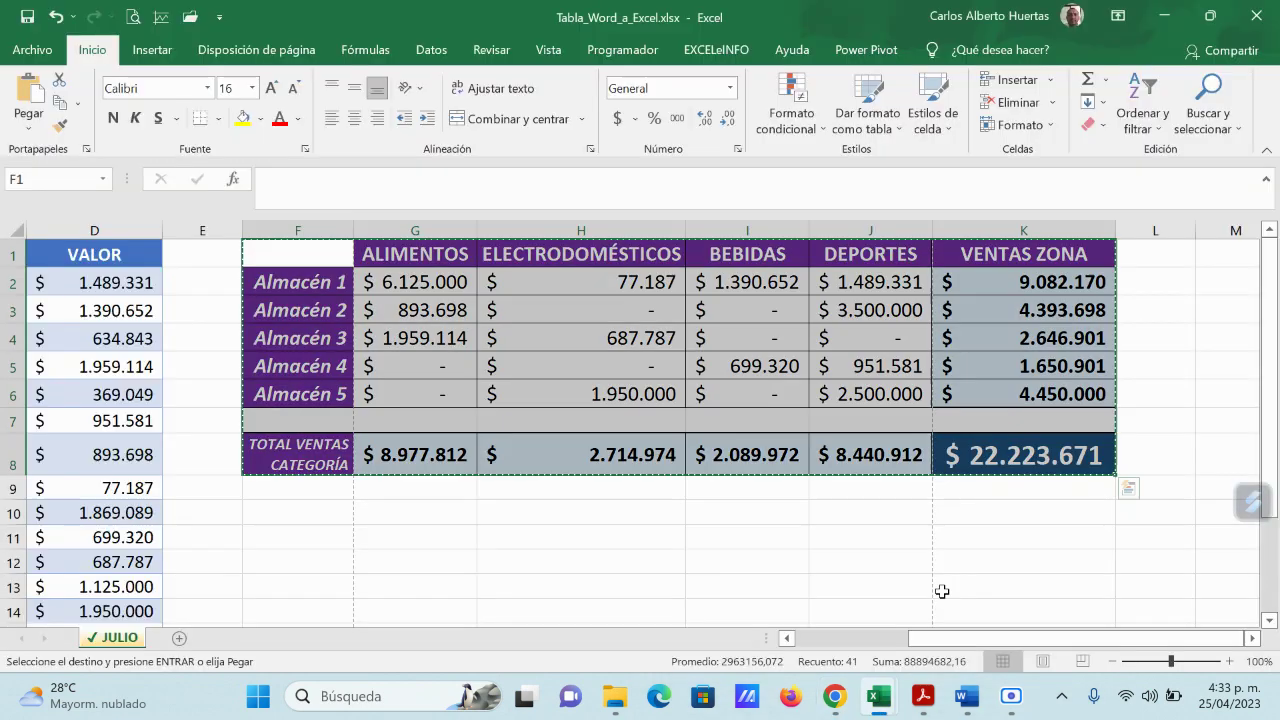
# Step: Cancel the pending copy, dismiss the screen-sharing notice and deselect the tables
pyautogui.press('Escape')
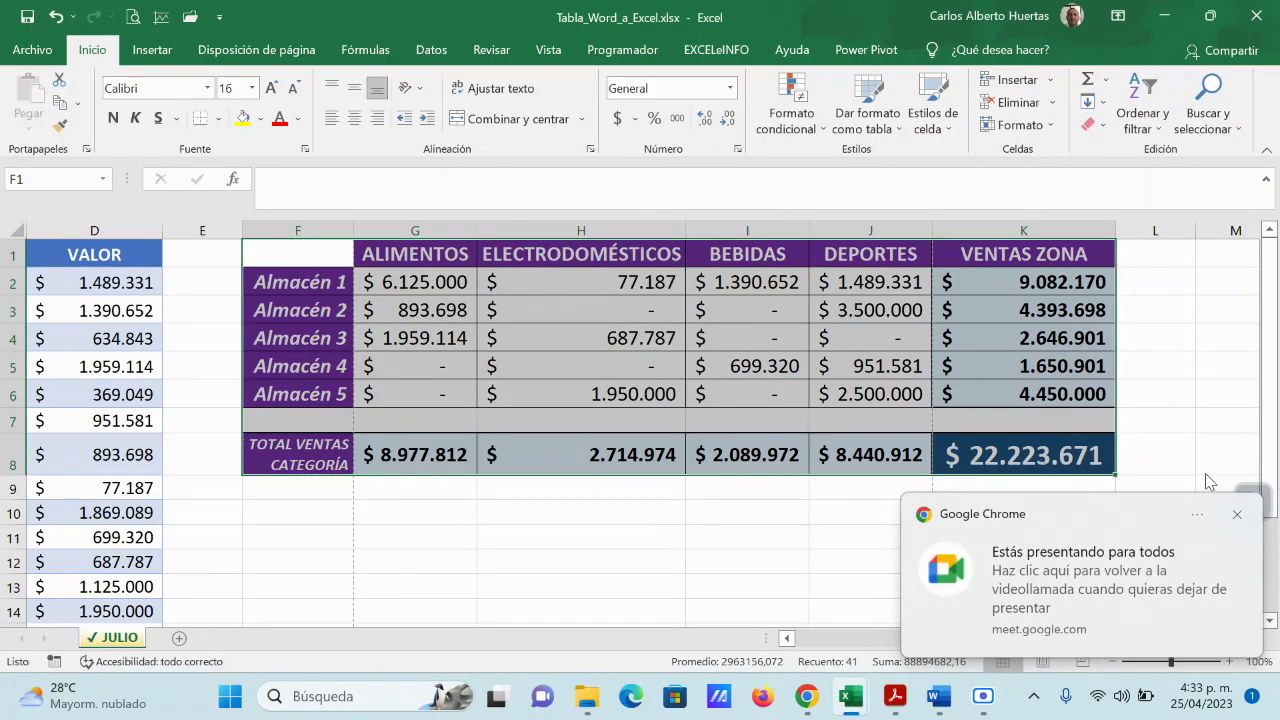
pyautogui.click(1237, 516)
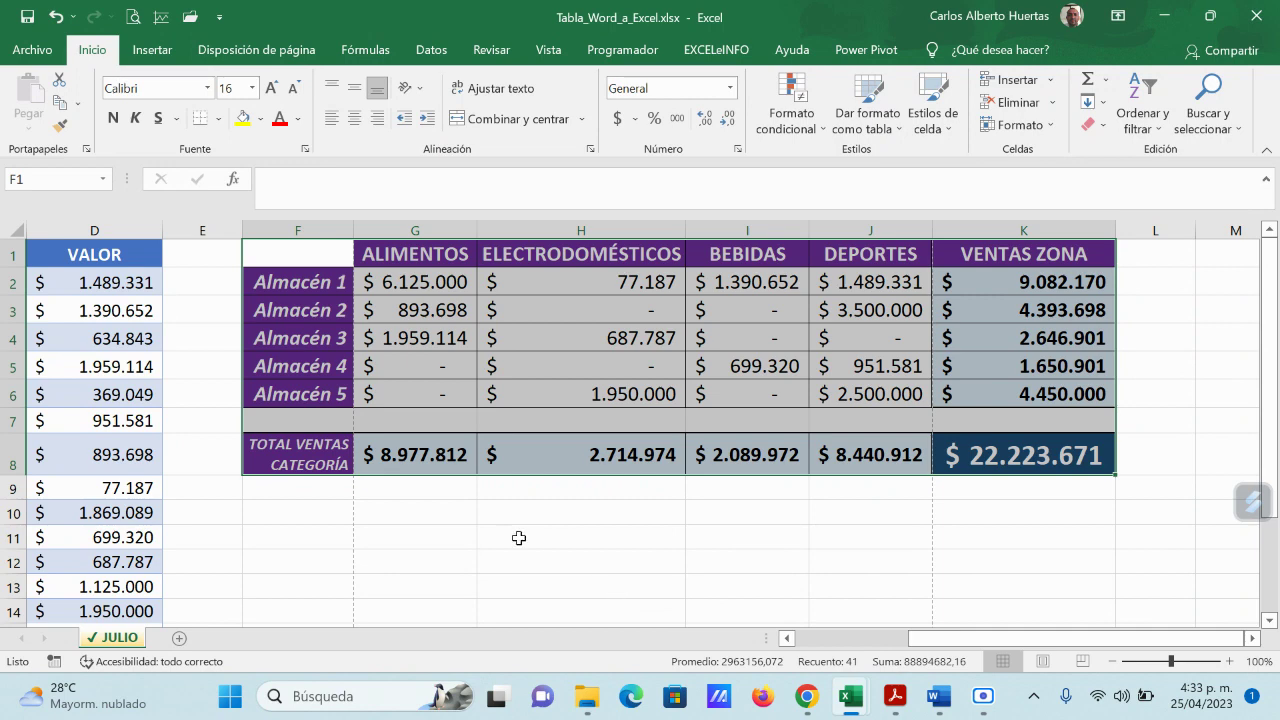
pyautogui.click(582, 564)
pyautogui.moveTo(938, 696)
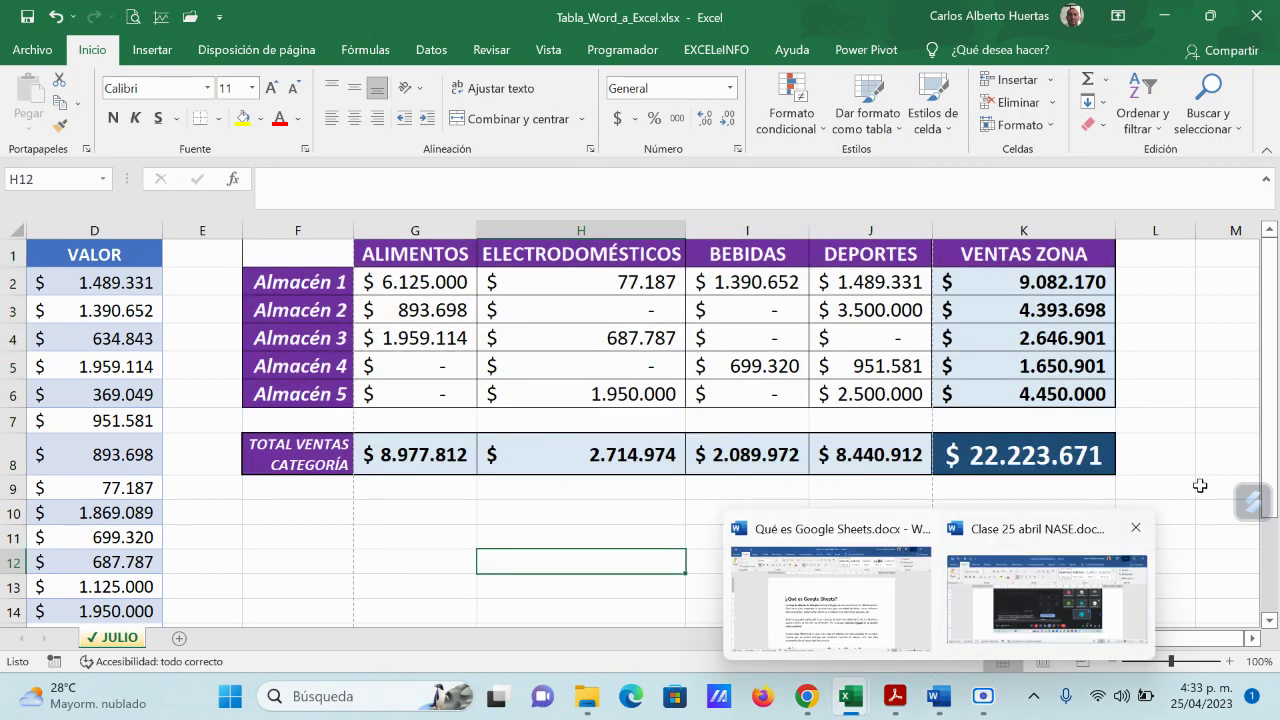
pyautogui.click(1158, 485)
# Step: Show the JULIO sheet in Page Layout view, revealing the tables split across three pages
pyautogui.moveTo(1046, 640); pyautogui.dragTo(883, 648)
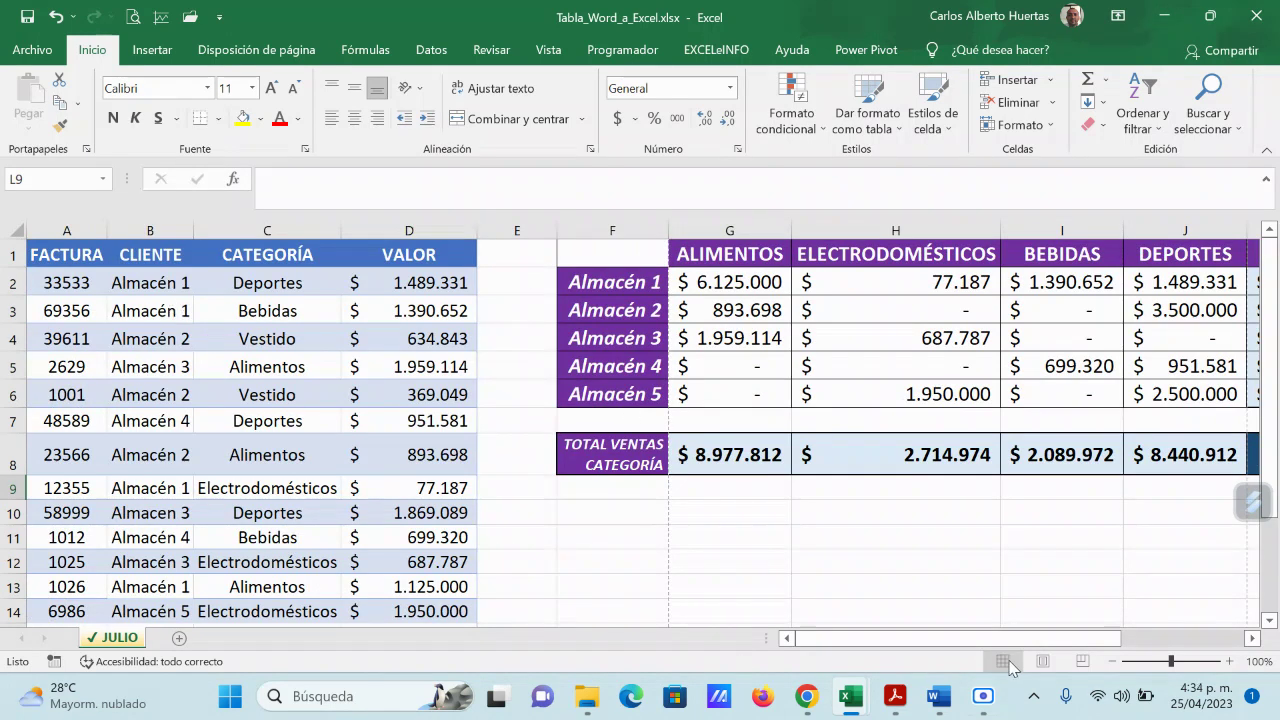
pyautogui.click(1042, 661)
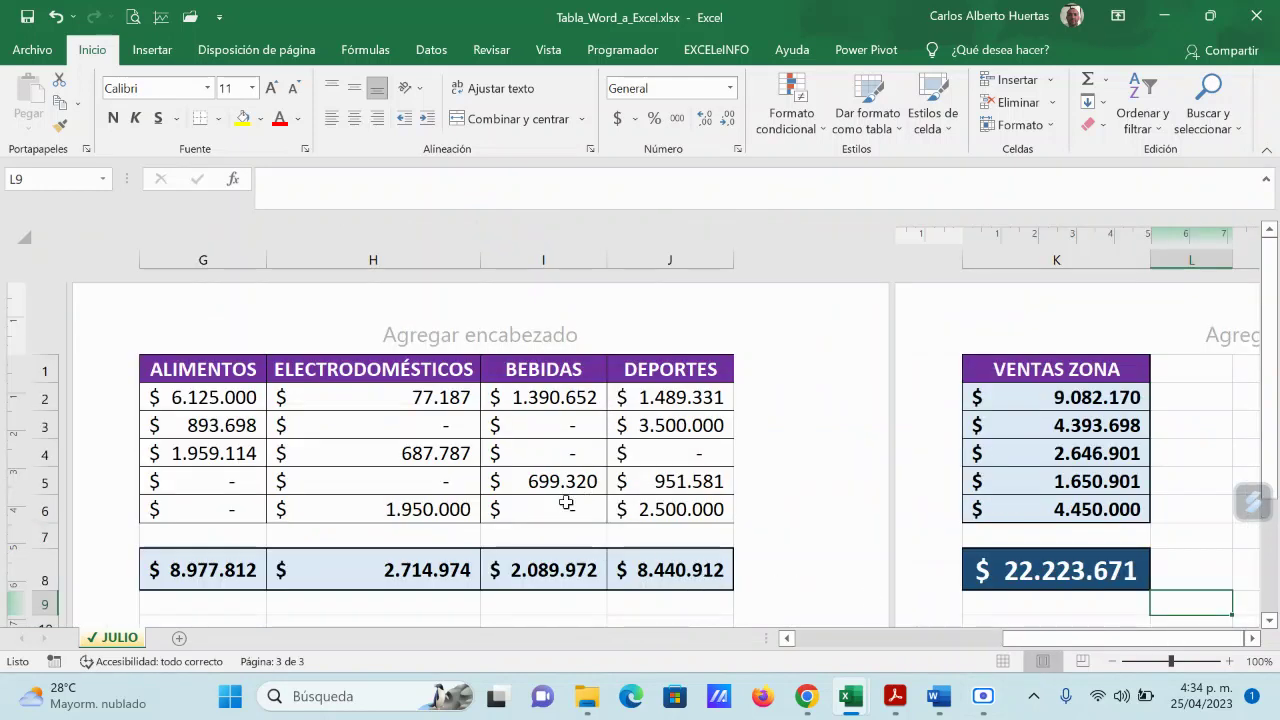
pyautogui.moveTo(1108, 644); pyautogui.dragTo(862, 643)
pyautogui.scroll(-5, 501, 468)
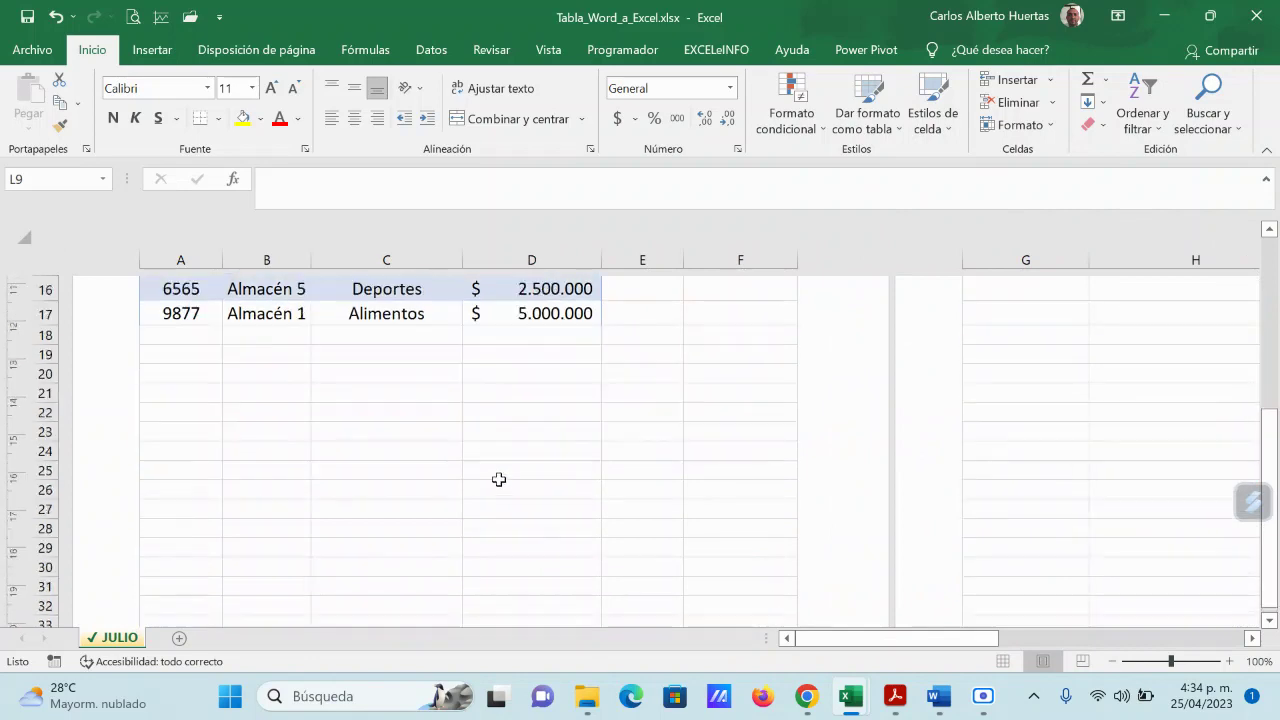
pyautogui.scroll(5, 500, 480)
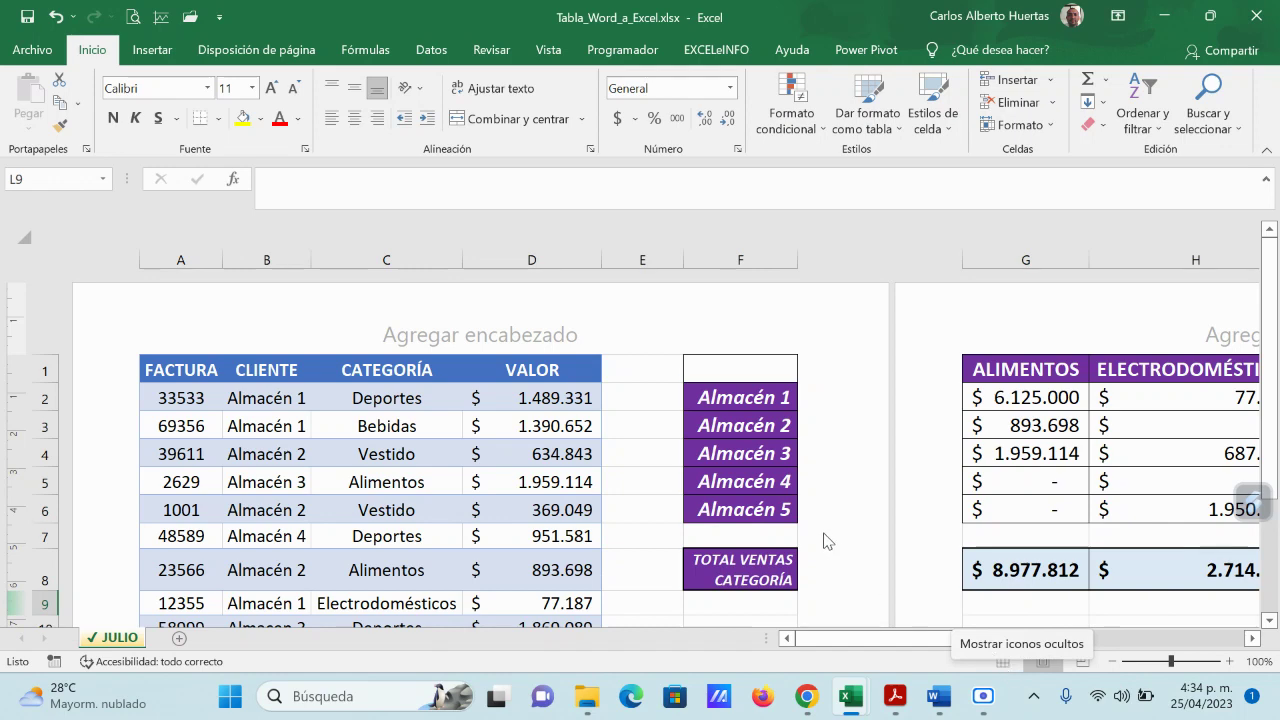
# Step: Return to Normal view and insert a blank column E before the summary table
pyautogui.click(1002, 661)
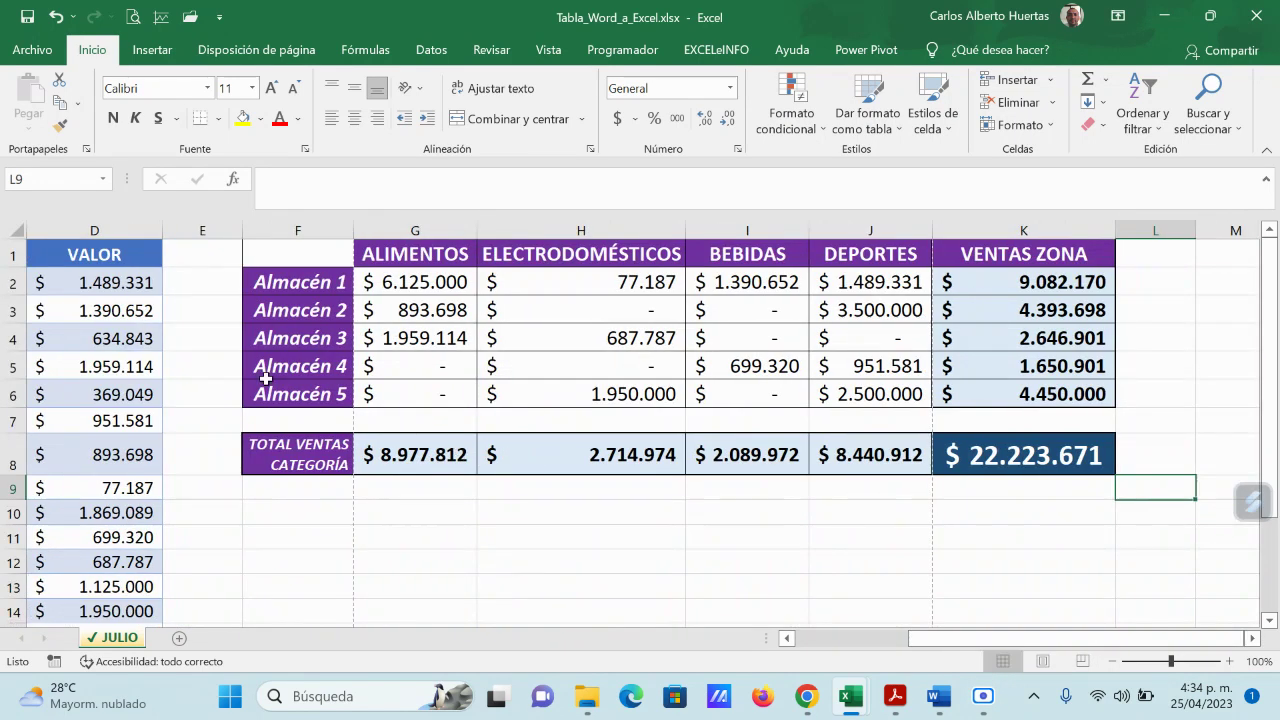
pyautogui.rightClick(218, 230)
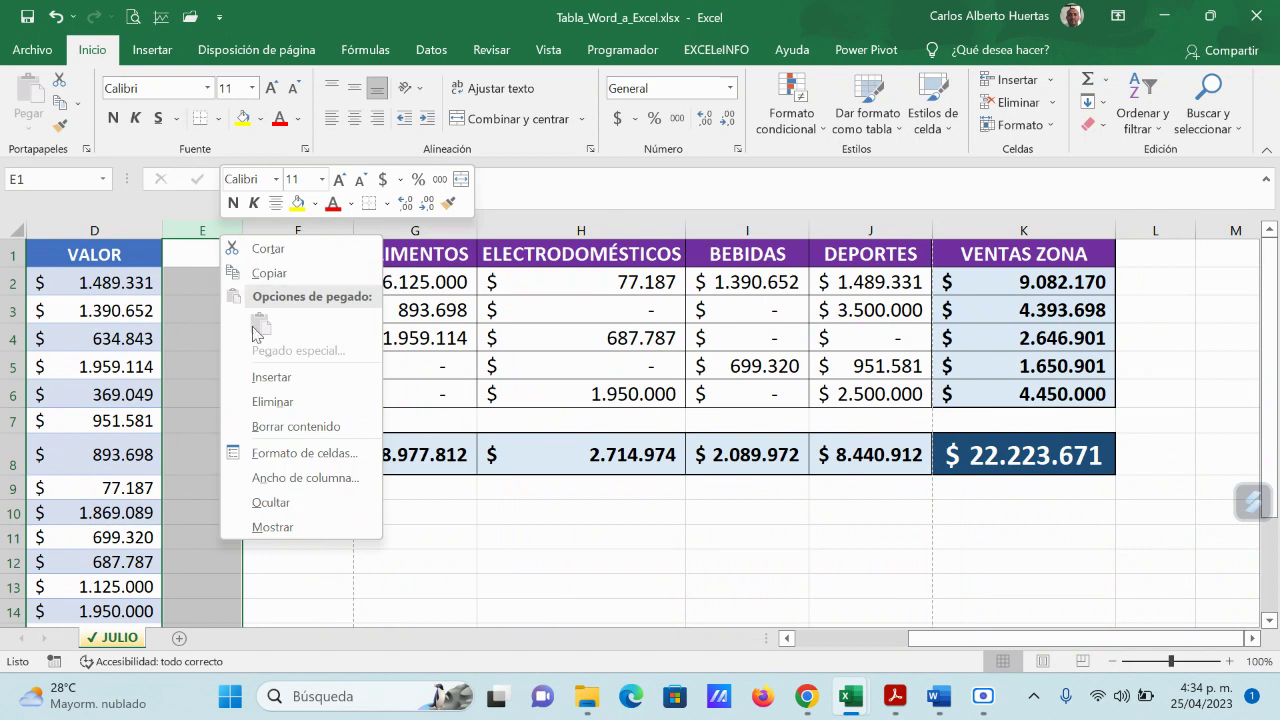
pyautogui.click(271, 377)
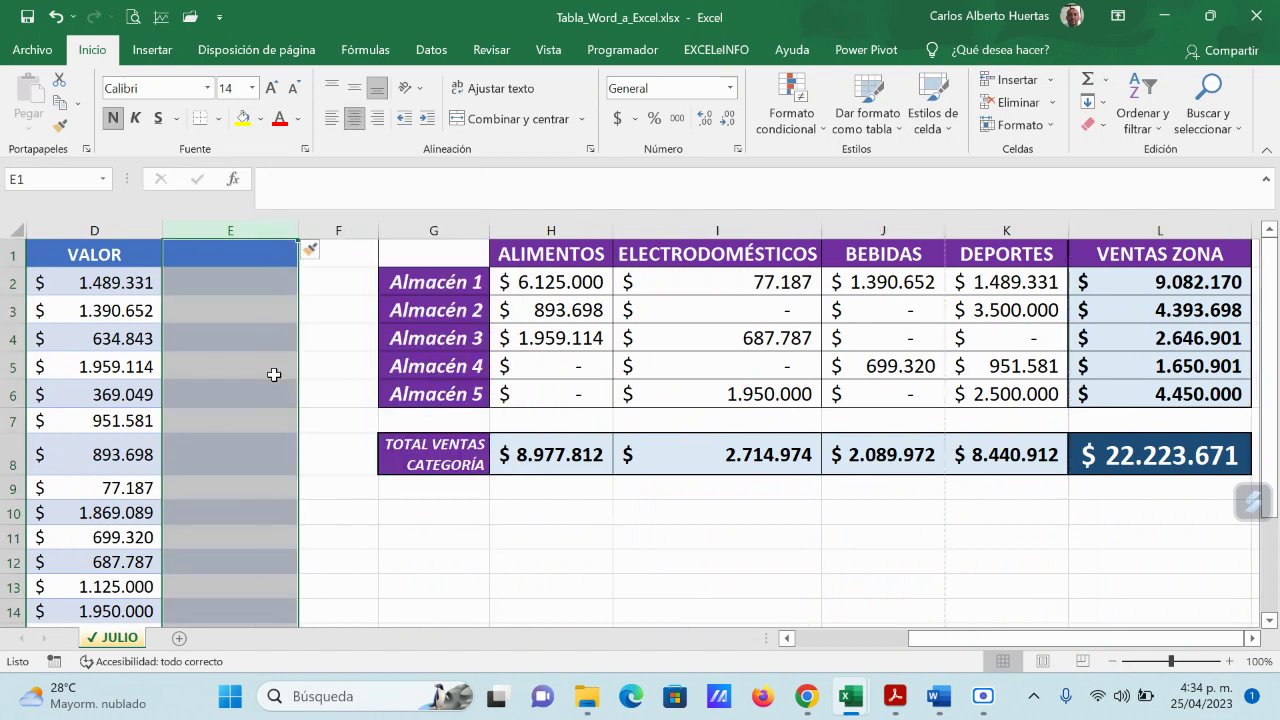
pyautogui.click(352, 332)
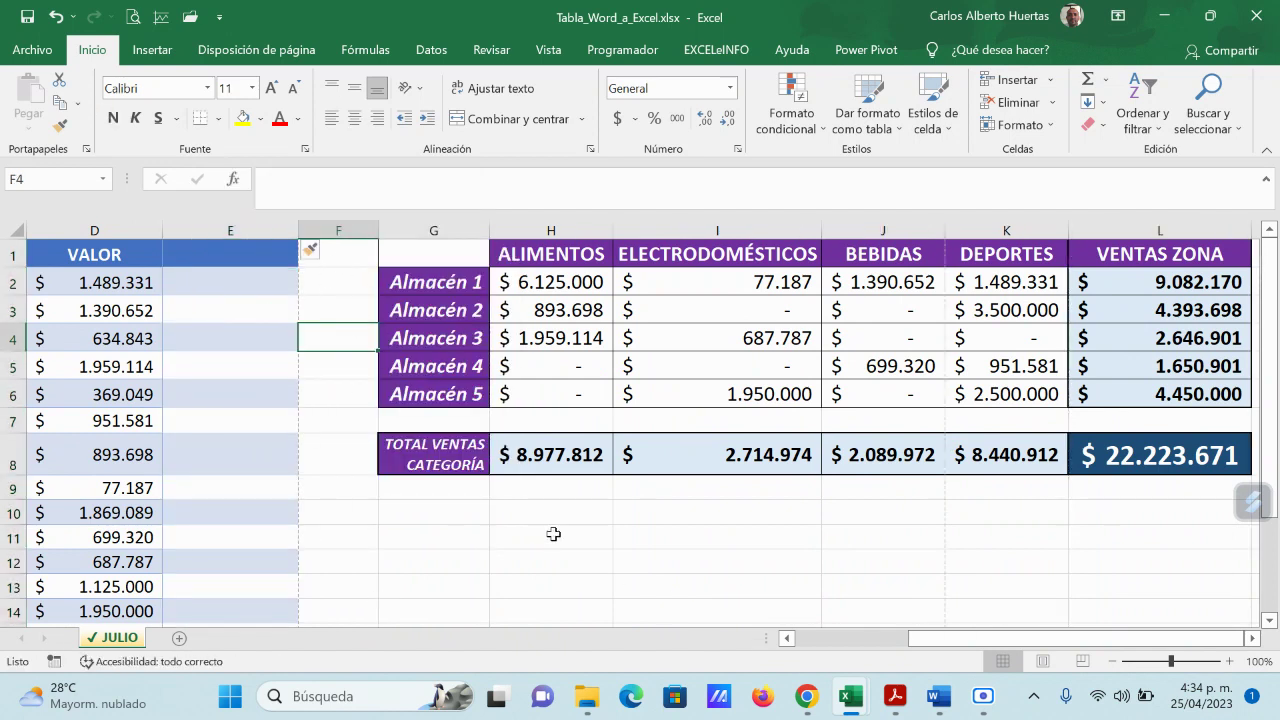
pyautogui.click(552, 533)
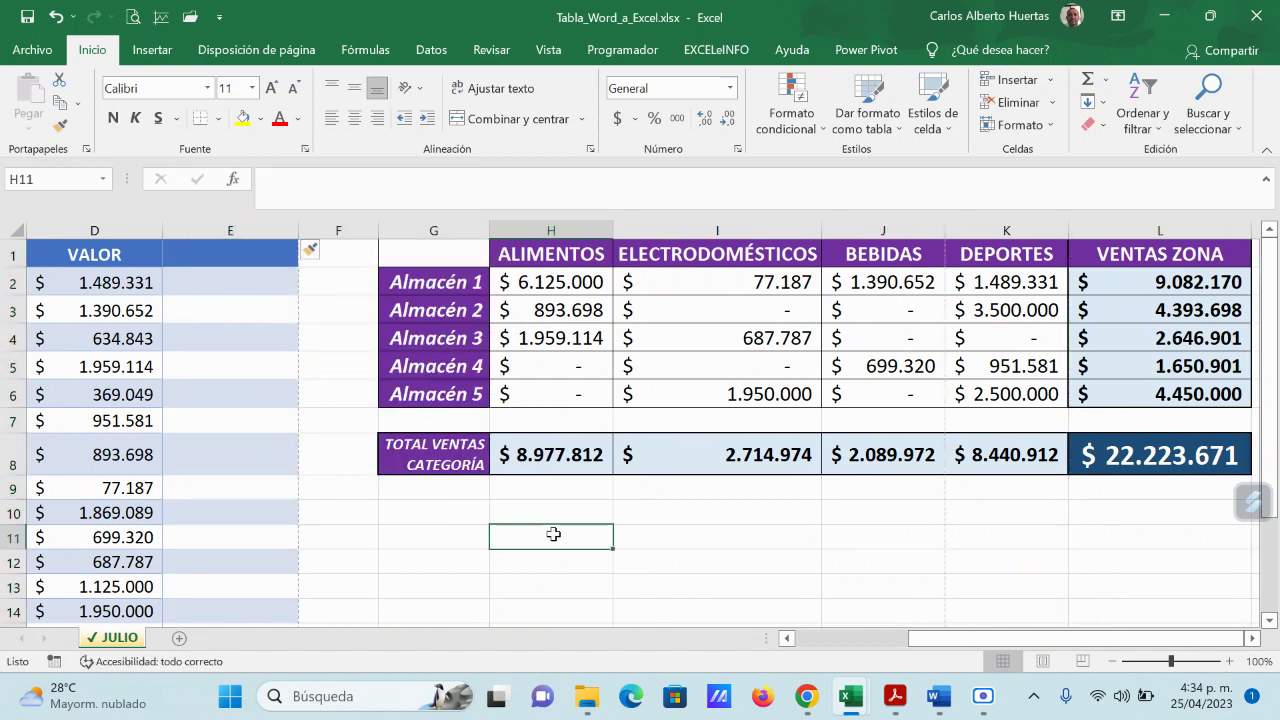
# Step: Copy column F's narrow width onto column E with Format Painter
pyautogui.rightClick(342, 229)
pyautogui.press('Escape')
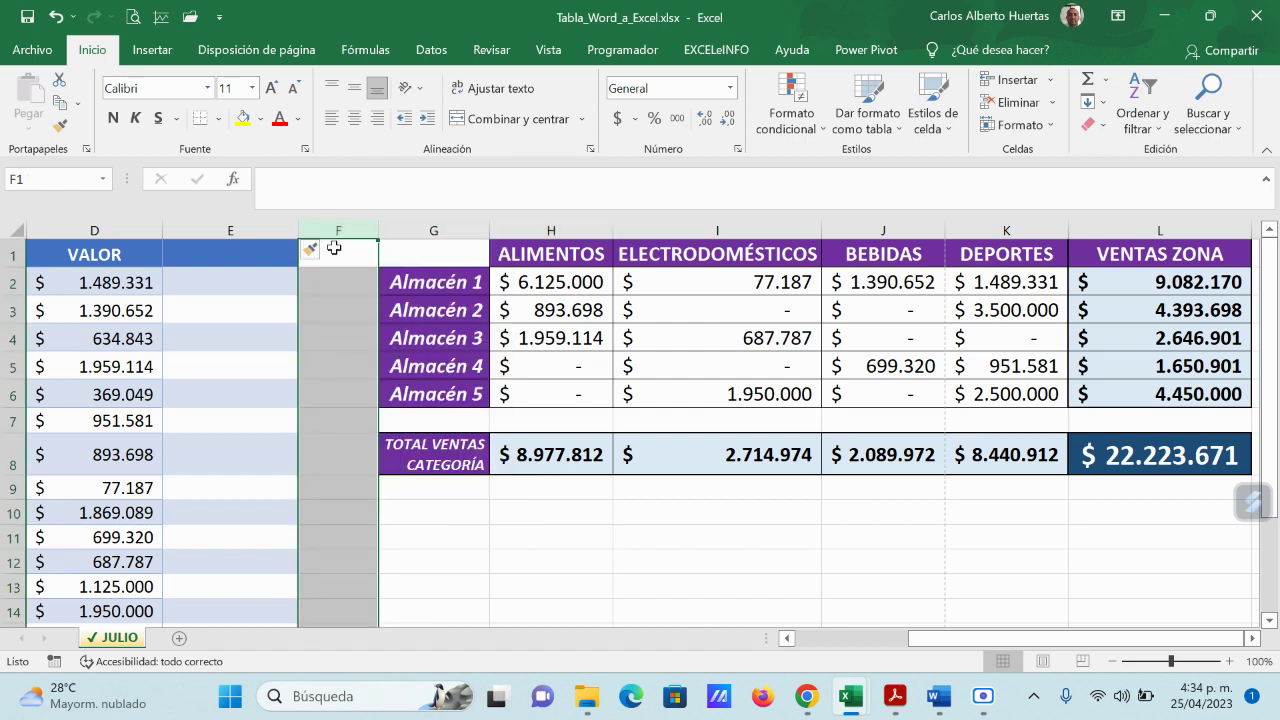
pyautogui.click(60, 126)
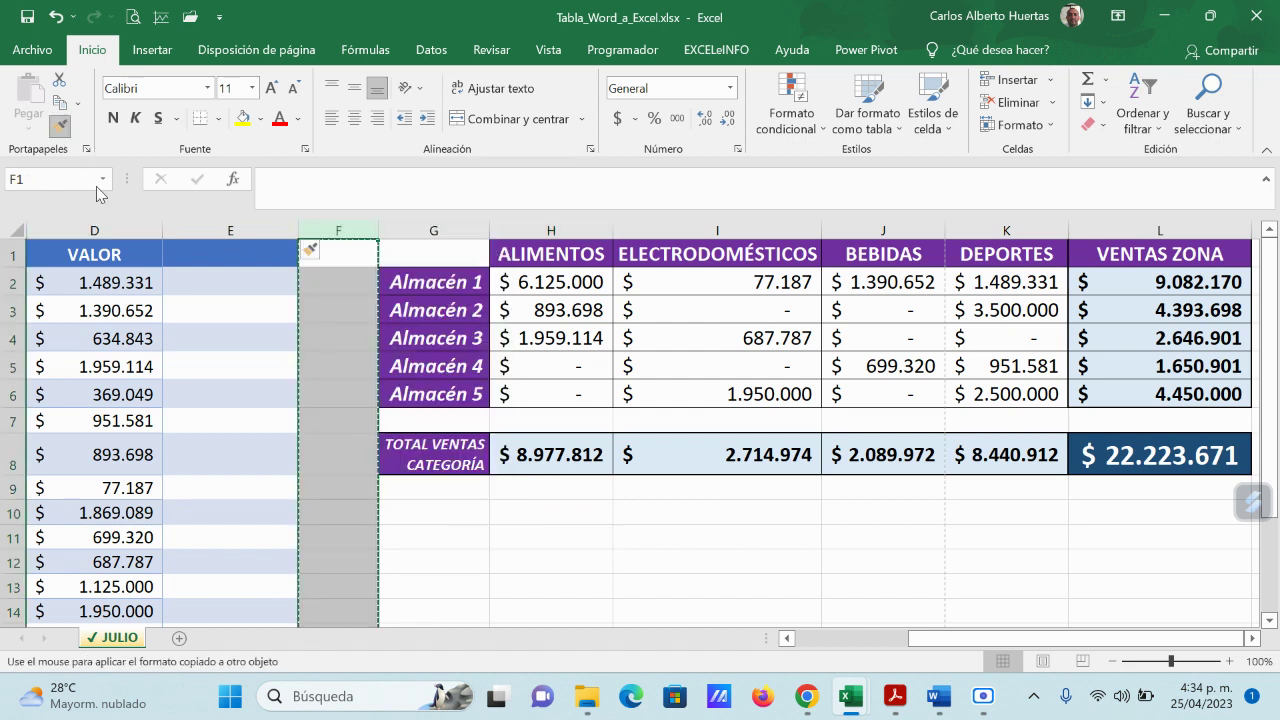
pyautogui.click(251, 232)
pyautogui.click(288, 370)
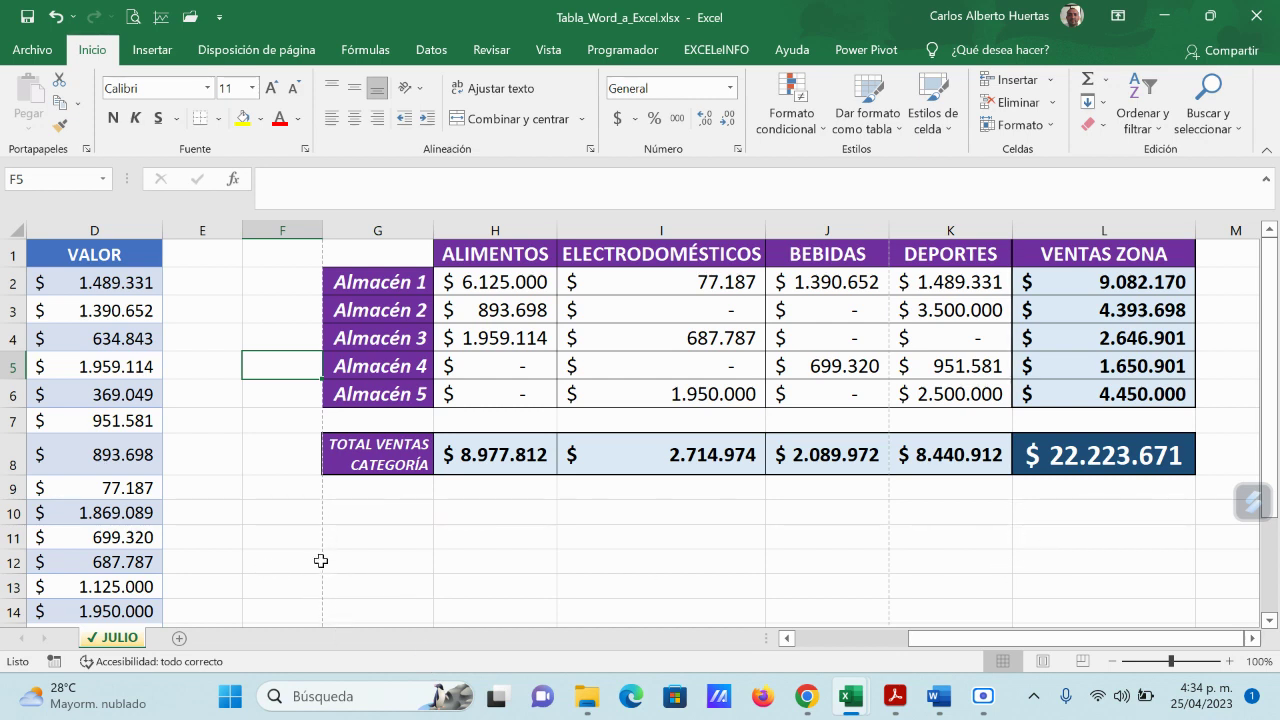
pyautogui.click(298, 537)
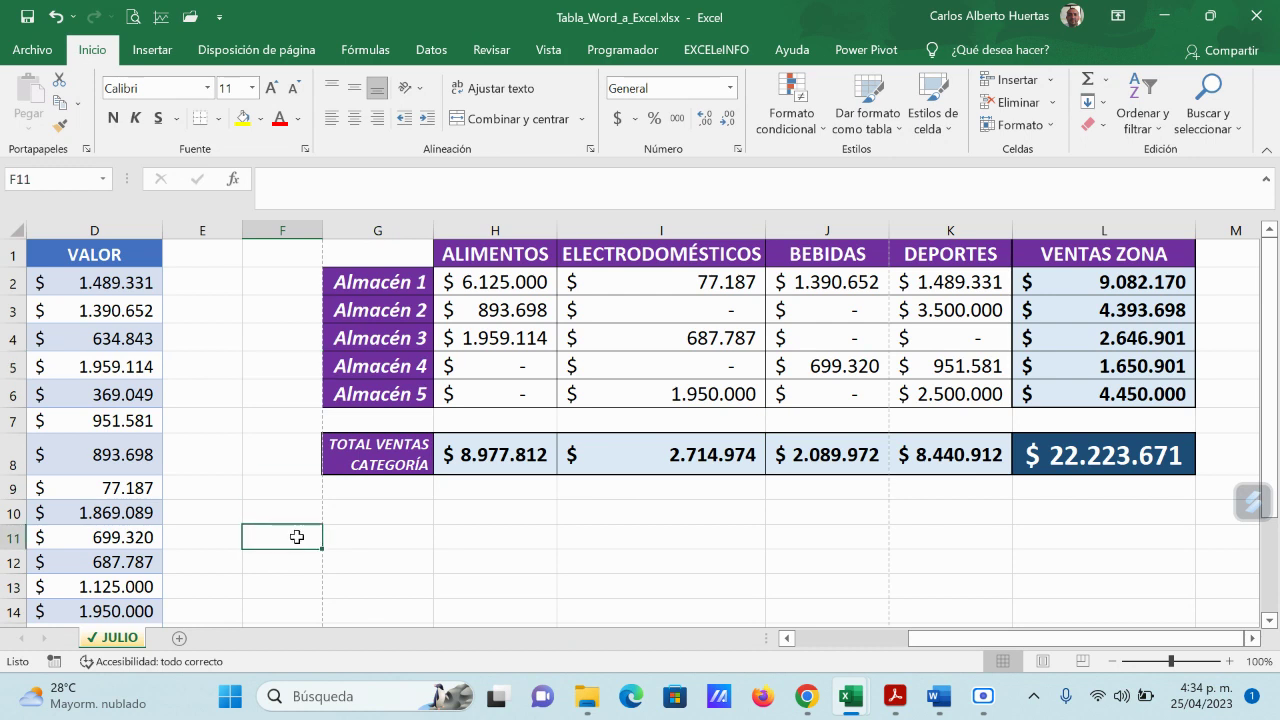
pyautogui.click(416, 536)
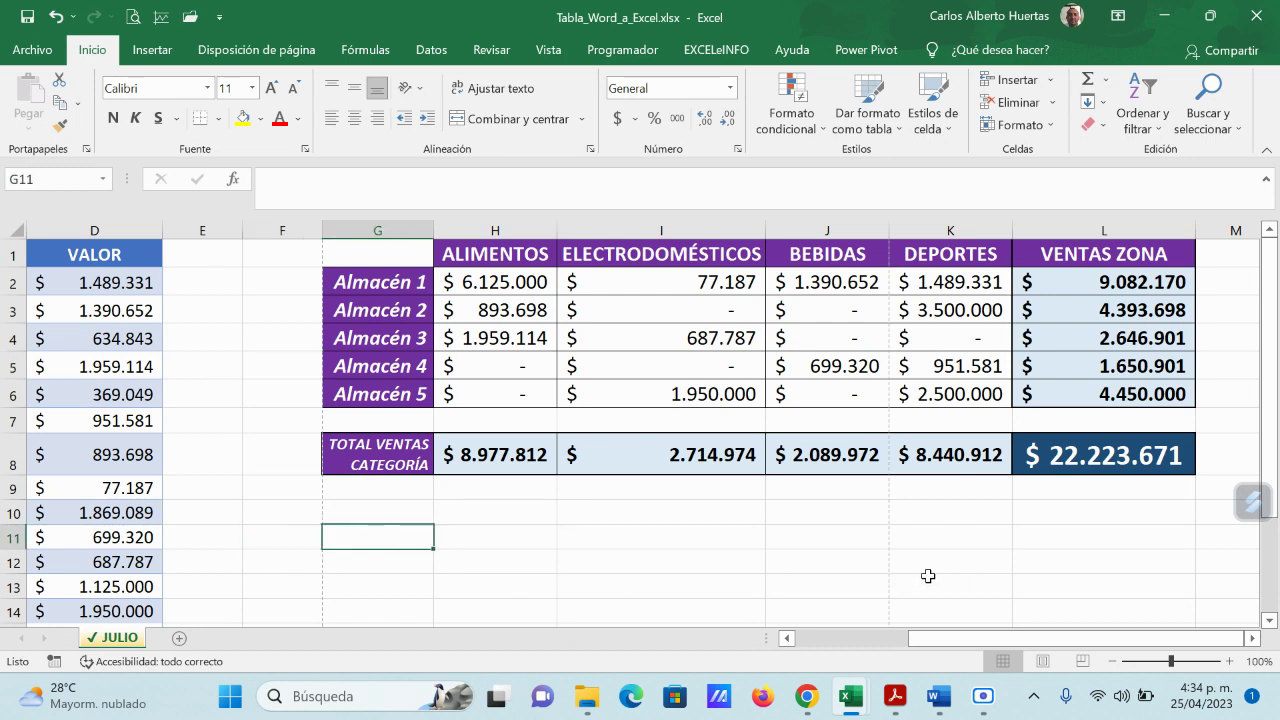
pyautogui.click(871, 537)
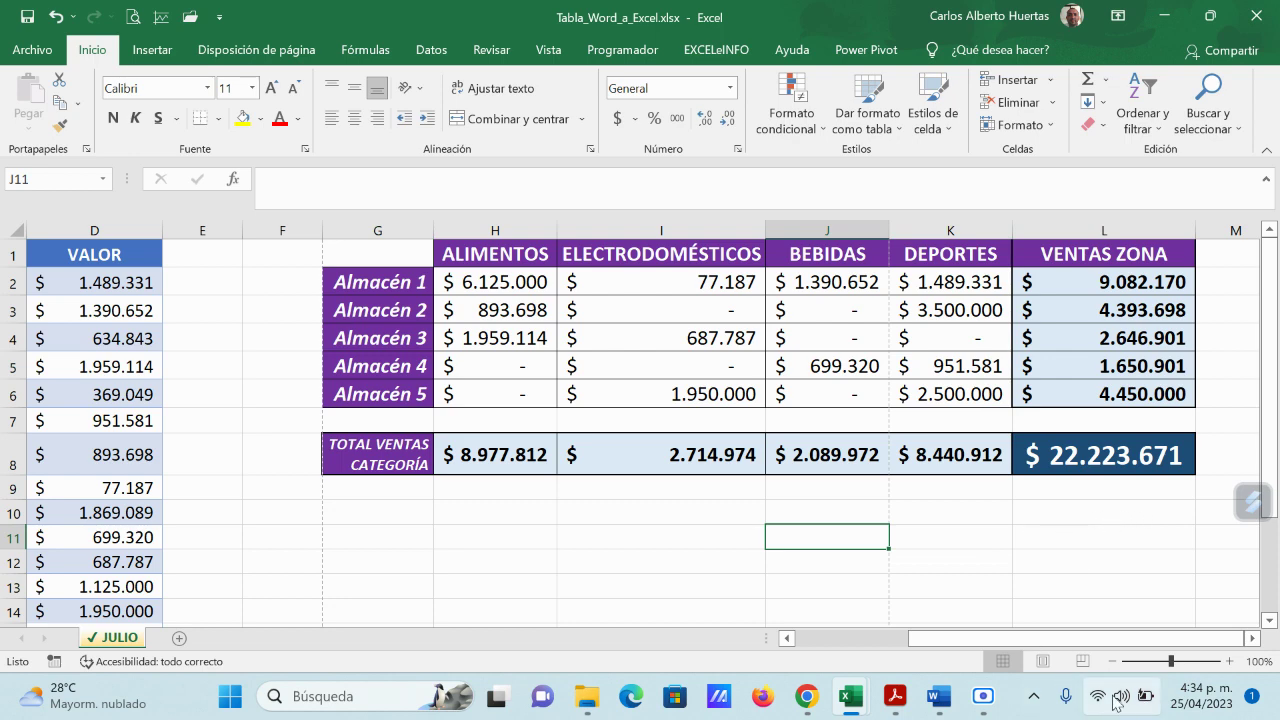
# Step: Switch to Page Layout view and browse the printed pages to check the layout
pyautogui.click(1042, 661)
pyautogui.moveTo(945, 716)
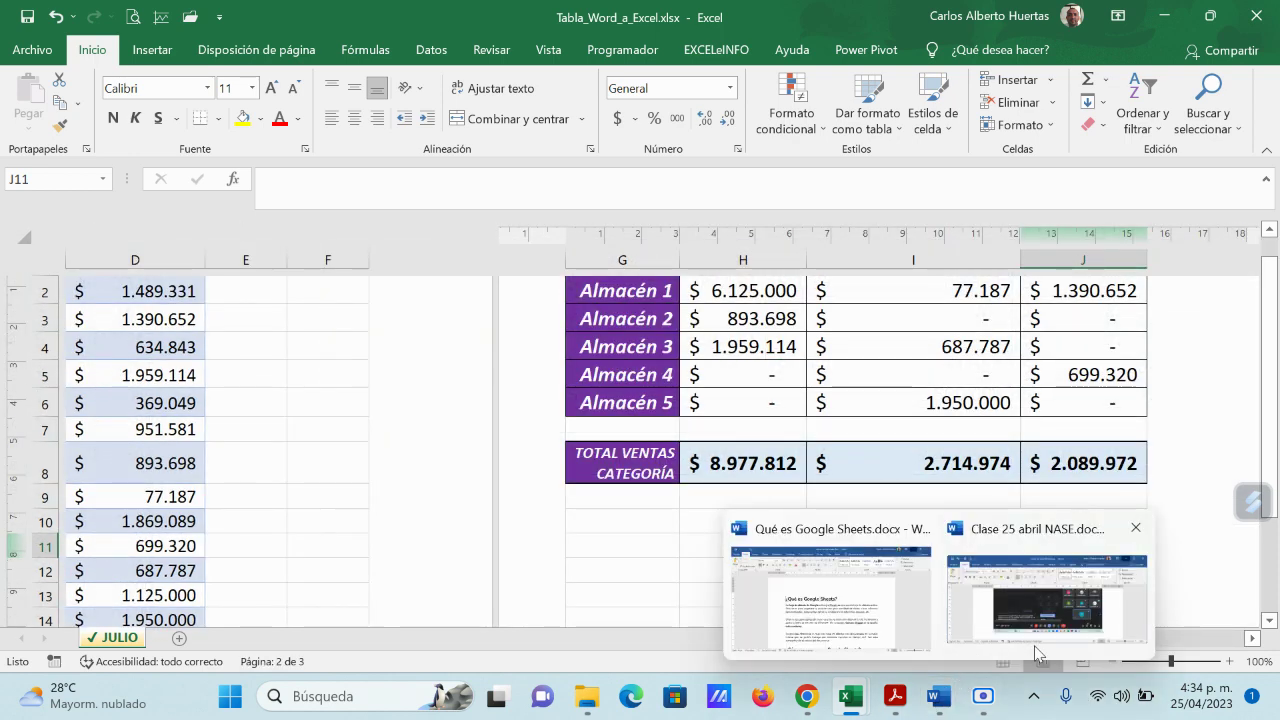
pyautogui.moveTo(1073, 631); pyautogui.dragTo(1045, 636)
pyautogui.scroll(2, 540, 440)
pyautogui.scroll(-4, 543, 440)
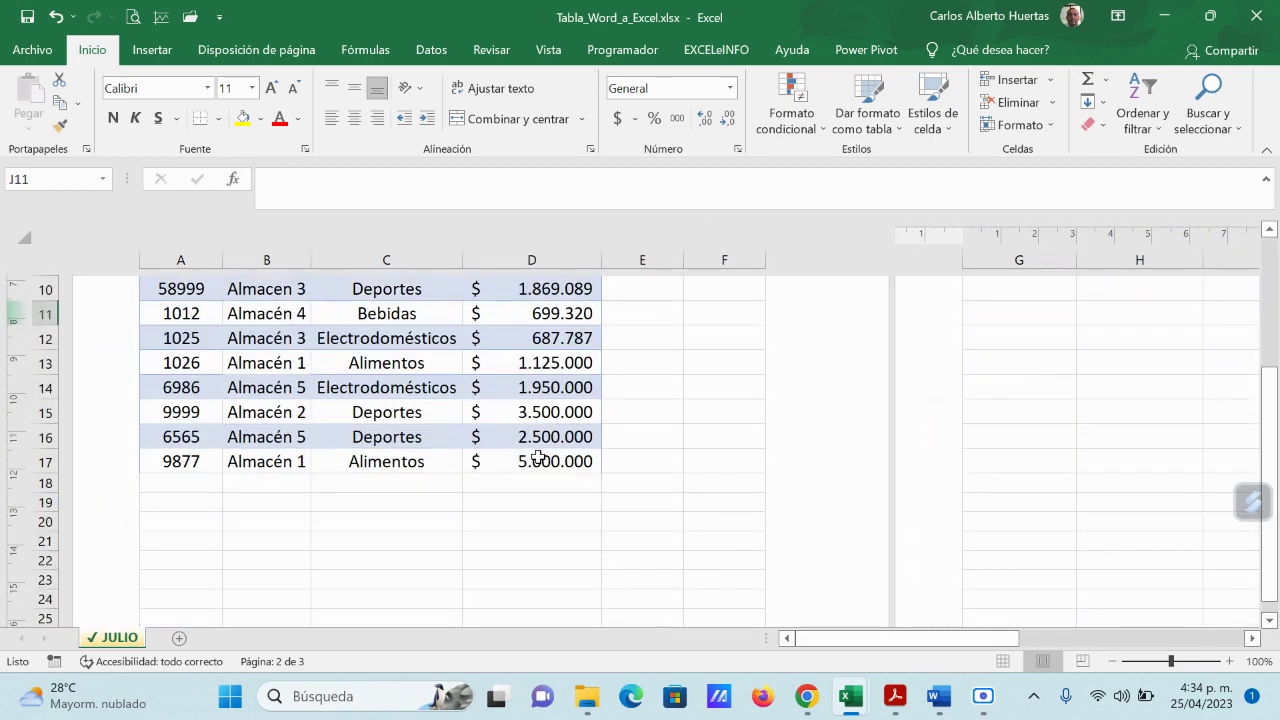
pyautogui.scroll(2, 537, 461)
pyautogui.scroll(2, 537, 461)
pyautogui.moveTo(973, 638); pyautogui.dragTo(1182, 651)
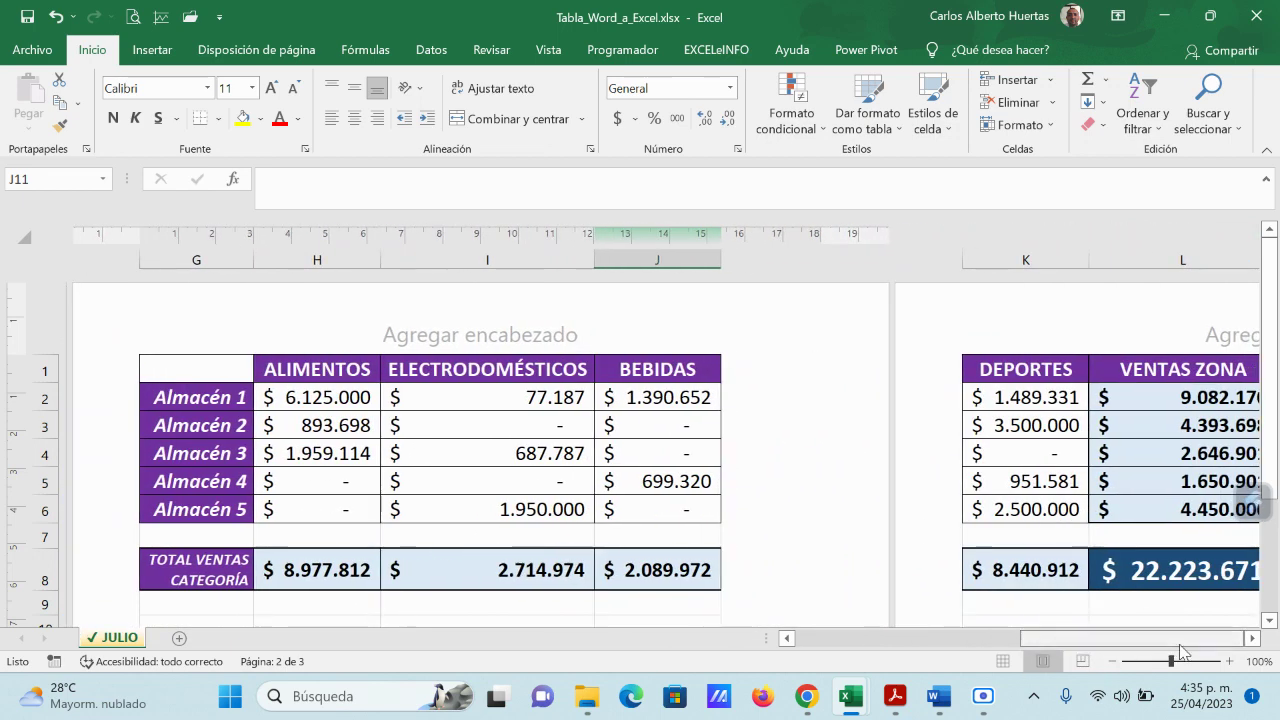
pyautogui.moveTo(1077, 645); pyautogui.dragTo(822, 652)
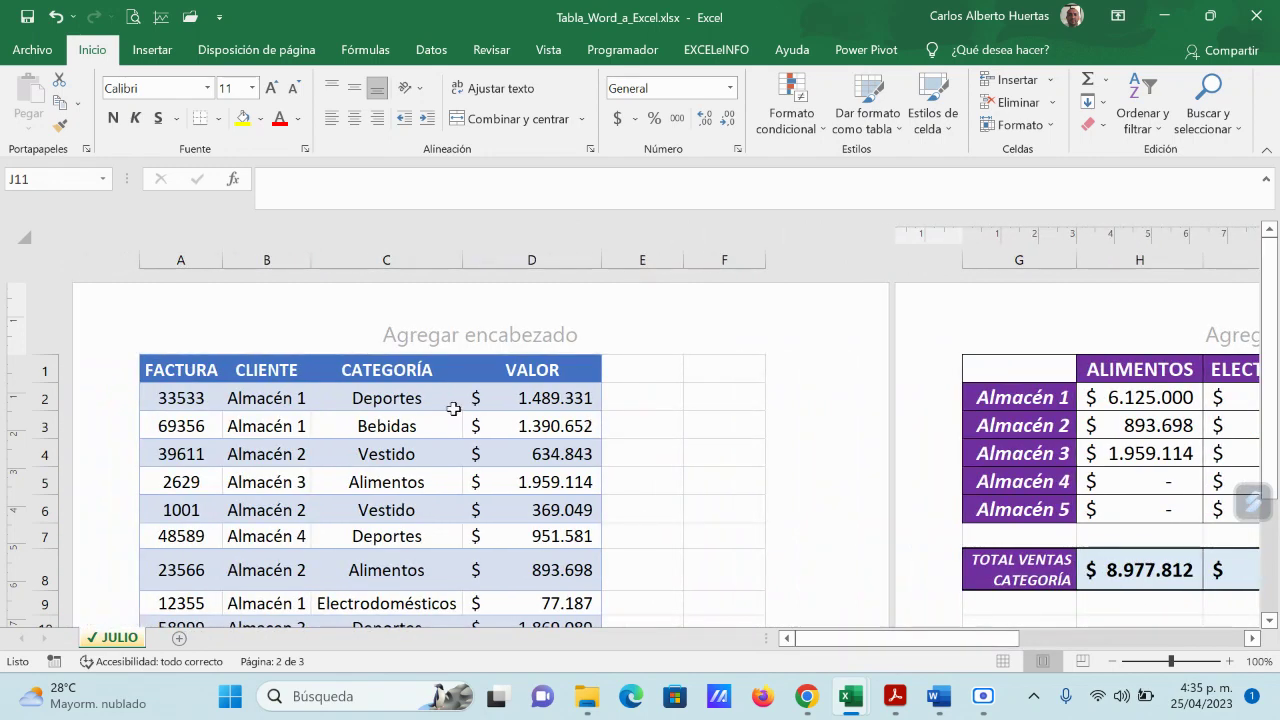
pyautogui.scroll(-4, 453, 408)
pyautogui.scroll(4, 312, 525)
# Step: Return to Normal view and start a Save As with PDF as the file type
pyautogui.click(1002, 661)
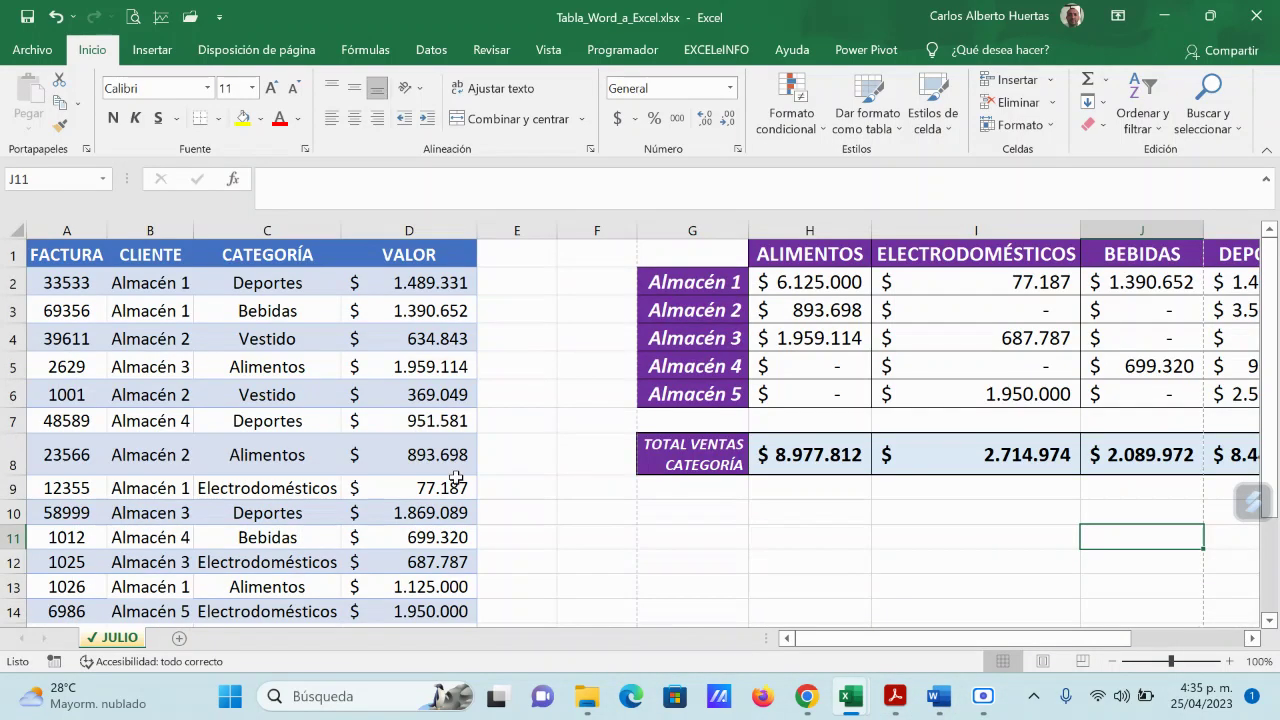
pyautogui.click(258, 398)
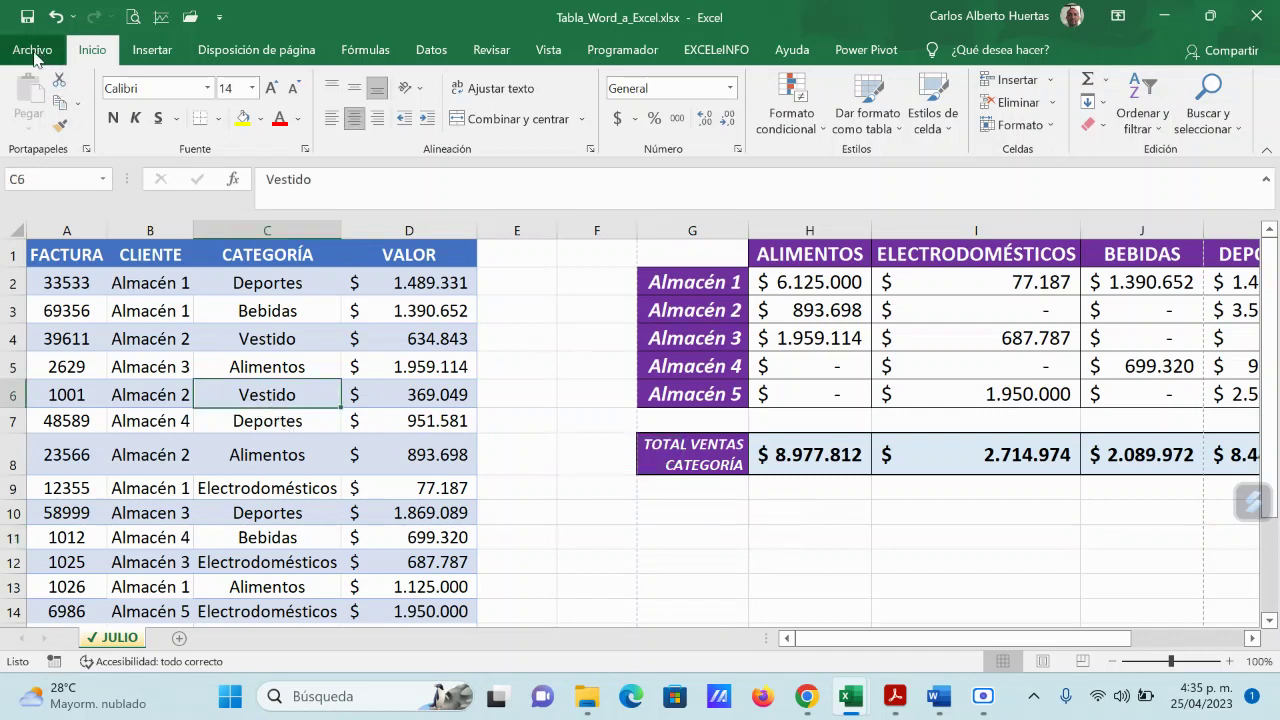
pyautogui.click(45, 50)
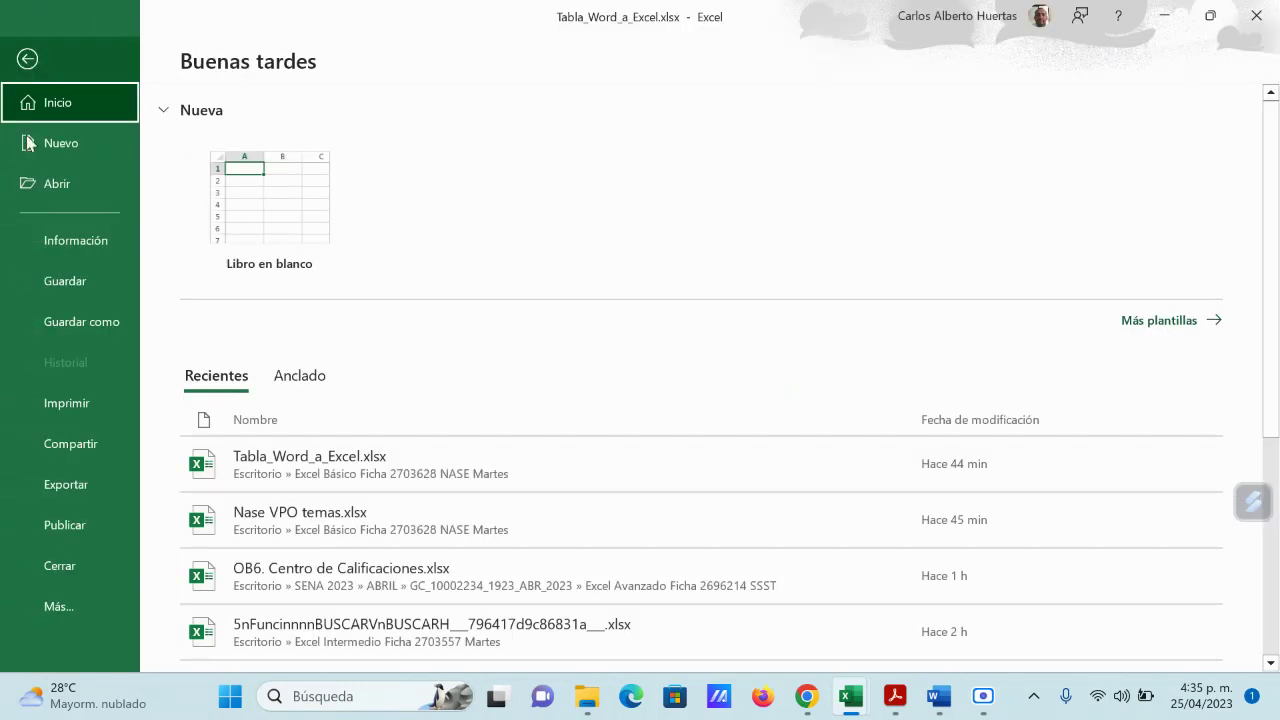
pyautogui.click(87, 320)
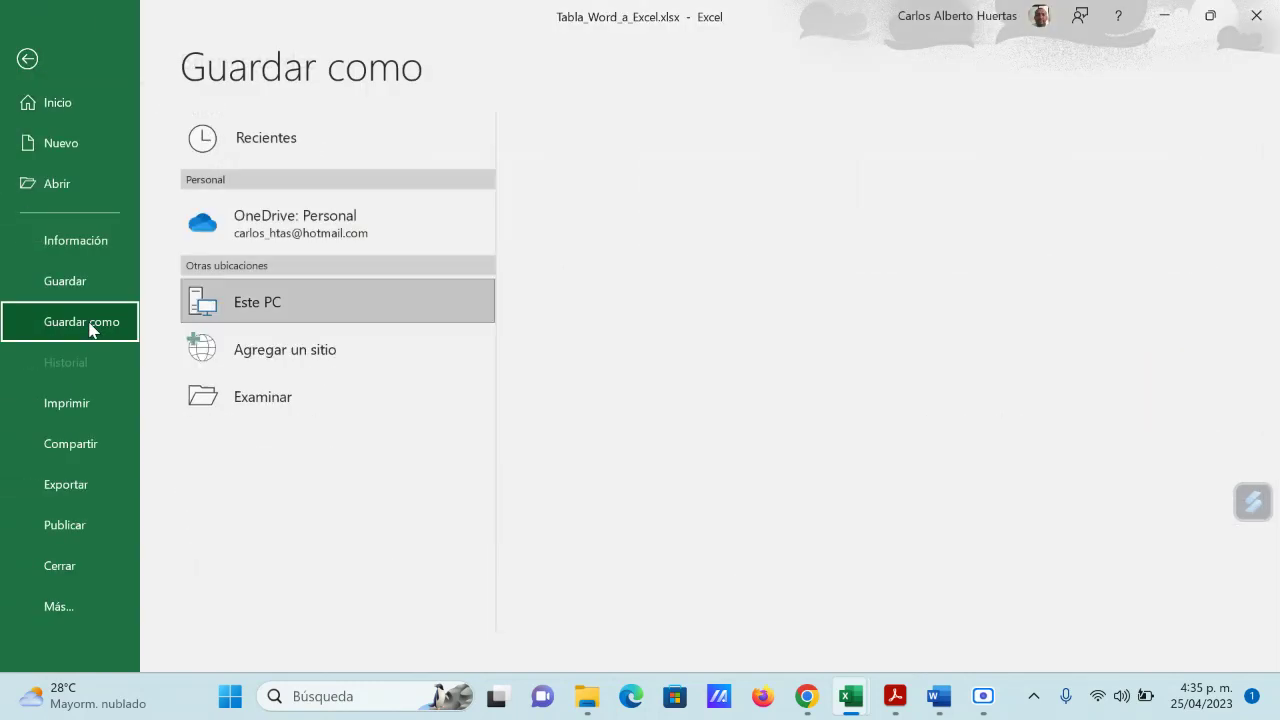
pyautogui.click(288, 395)
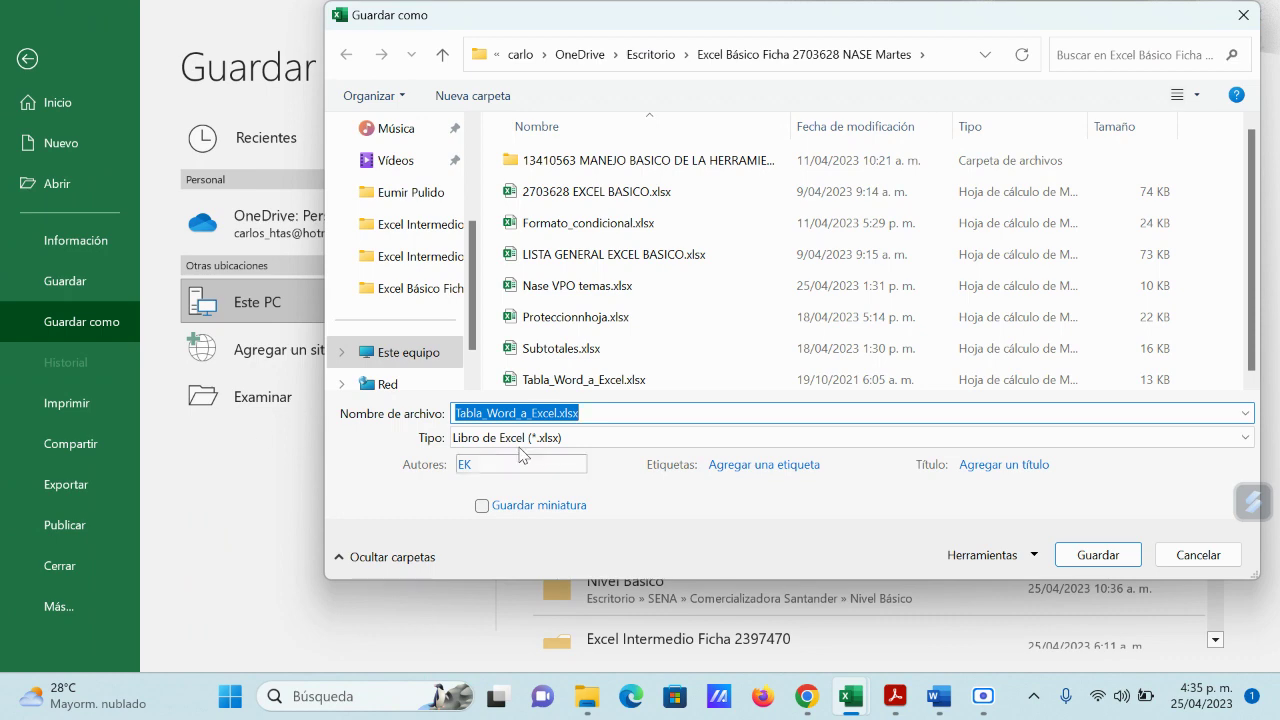
pyautogui.click(540, 440)
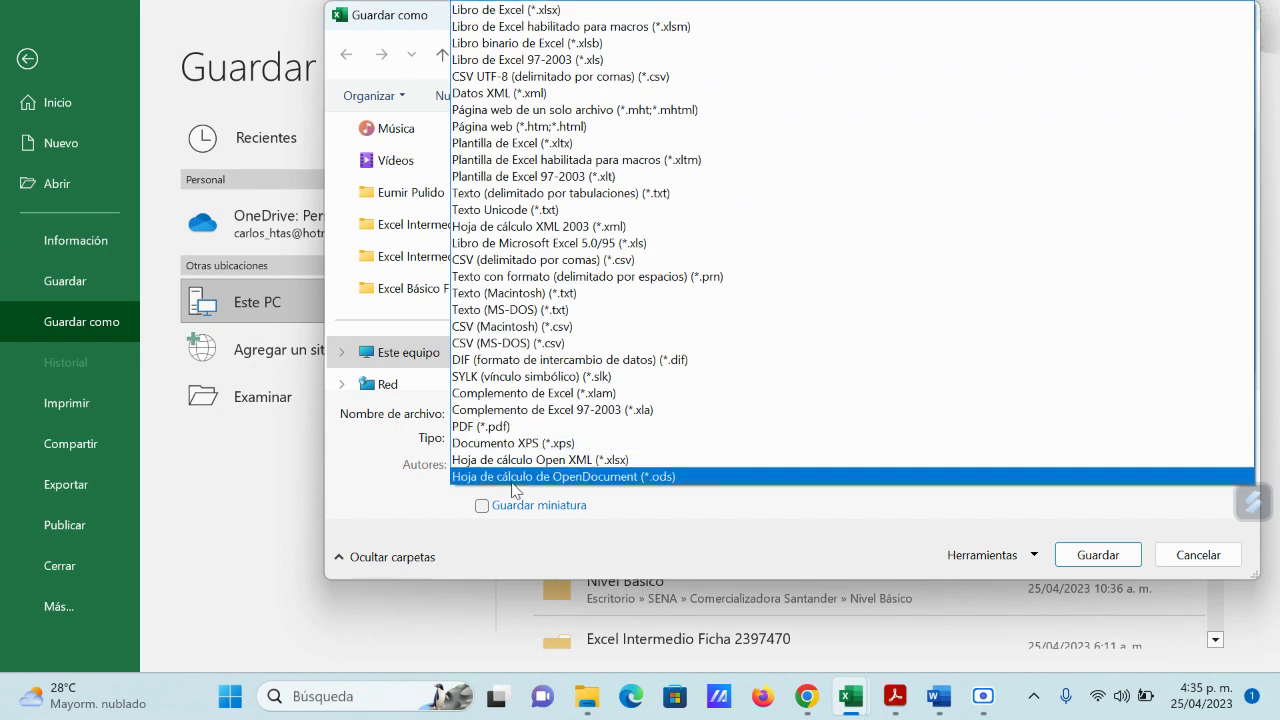
pyautogui.click(488, 426)
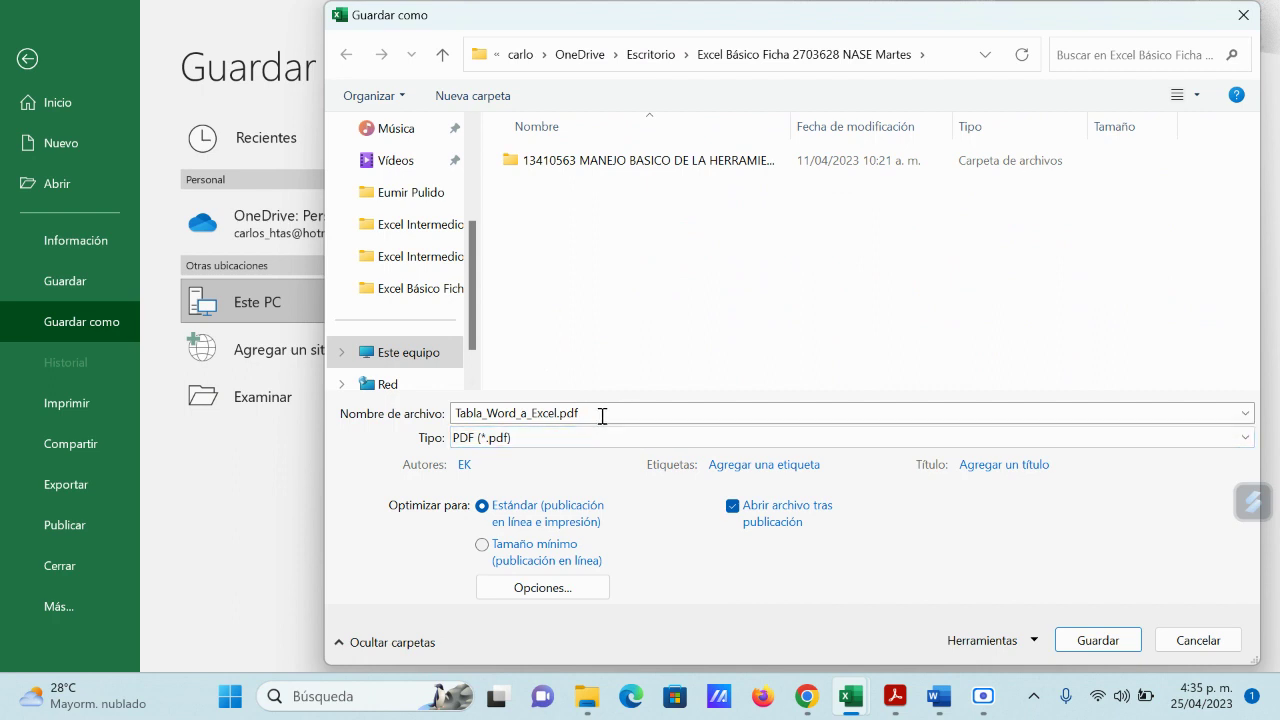
# Step: Save the PDF to the Escritorio folder as 'prueba de ventas'
pyautogui.click(614, 414)
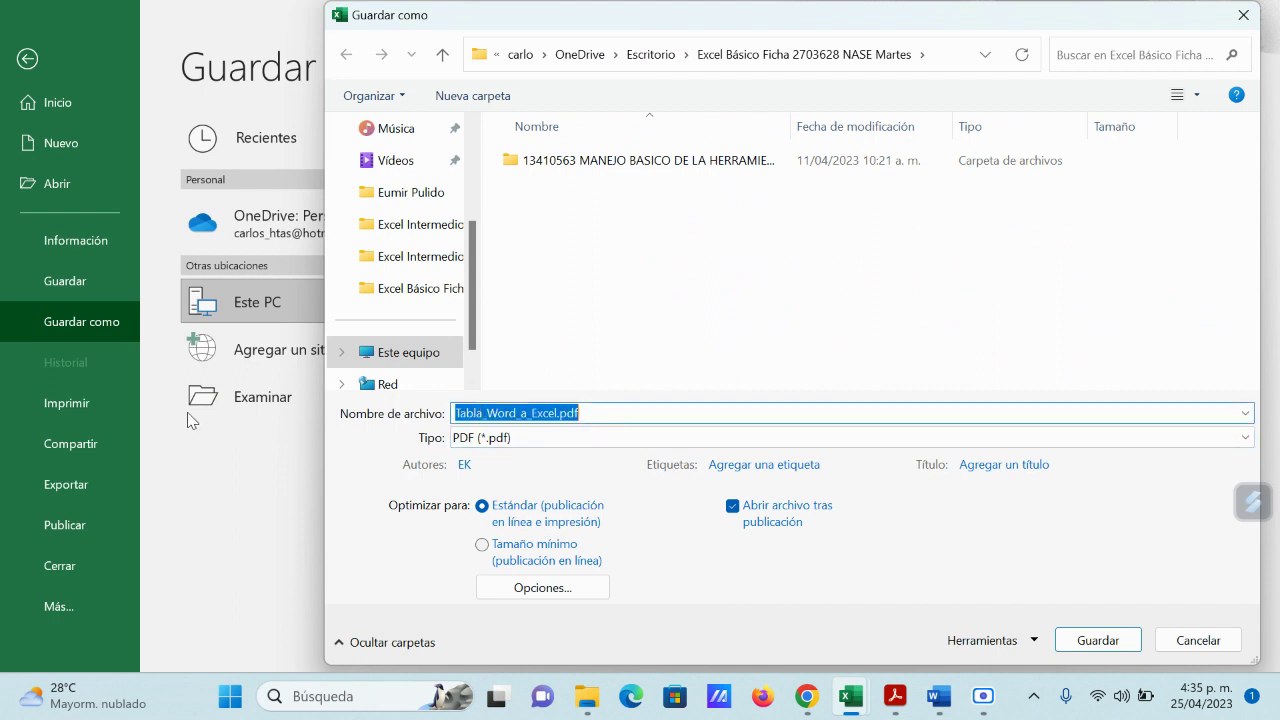
pyautogui.scroll(3, 440, 290)
pyautogui.scroll(1, 400, 230)
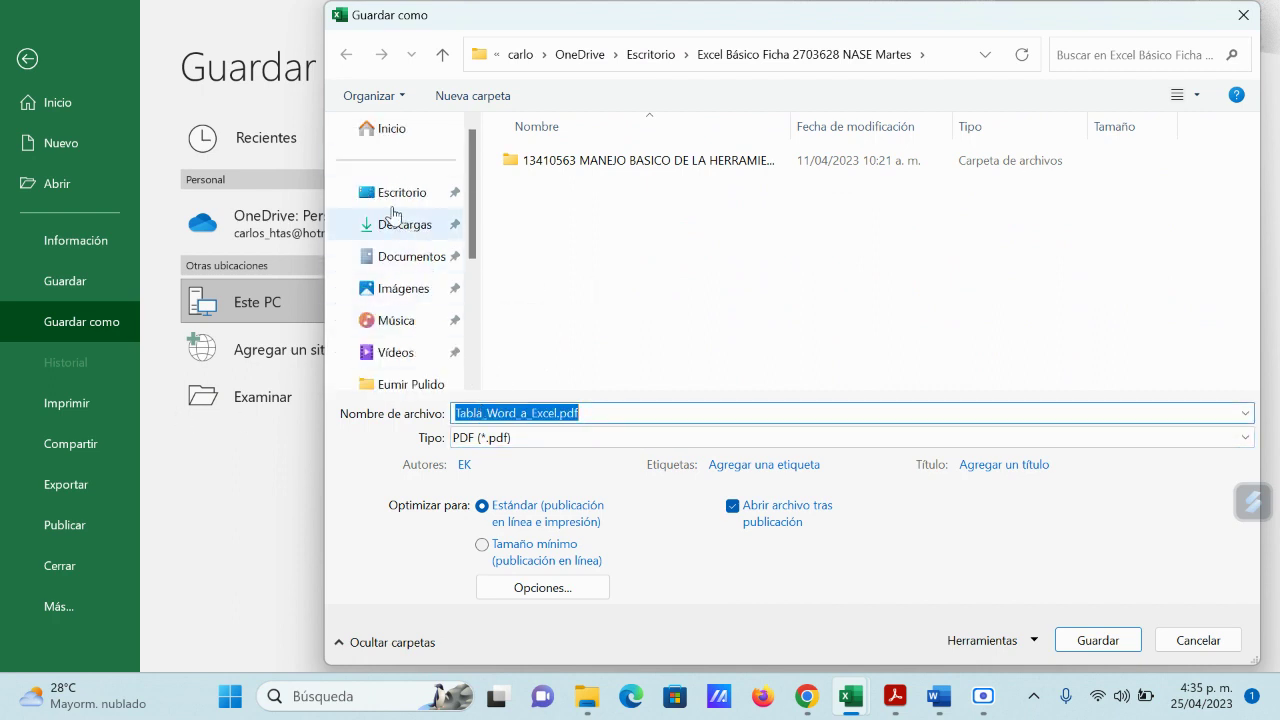
pyautogui.click(390, 191)
pyautogui.click(607, 415)
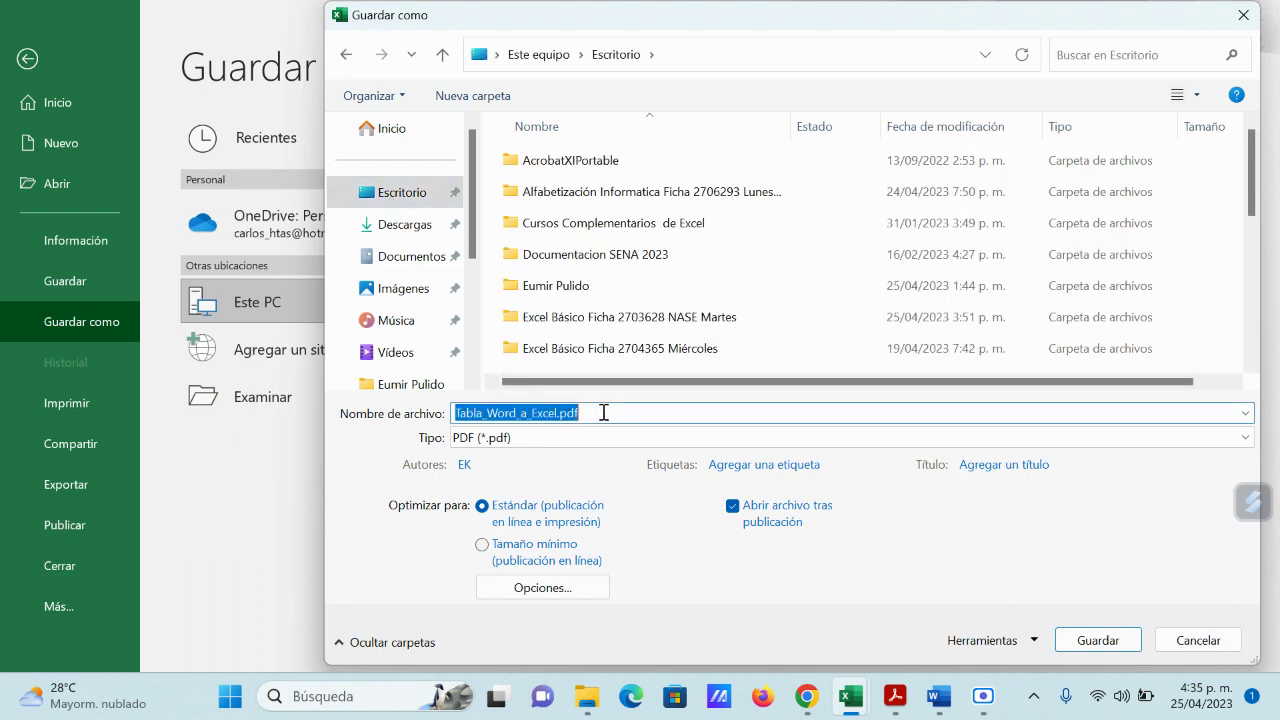
pyautogui.write('prueba de ventas')
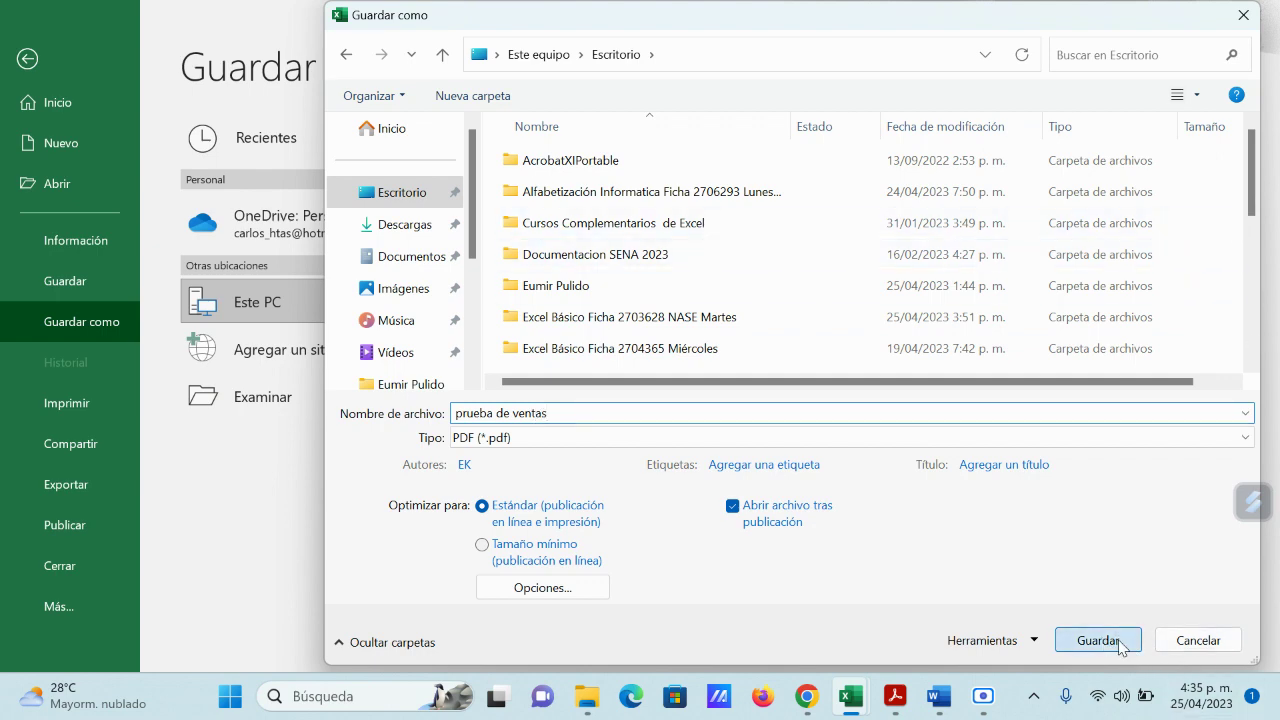
pyautogui.click(1119, 642)
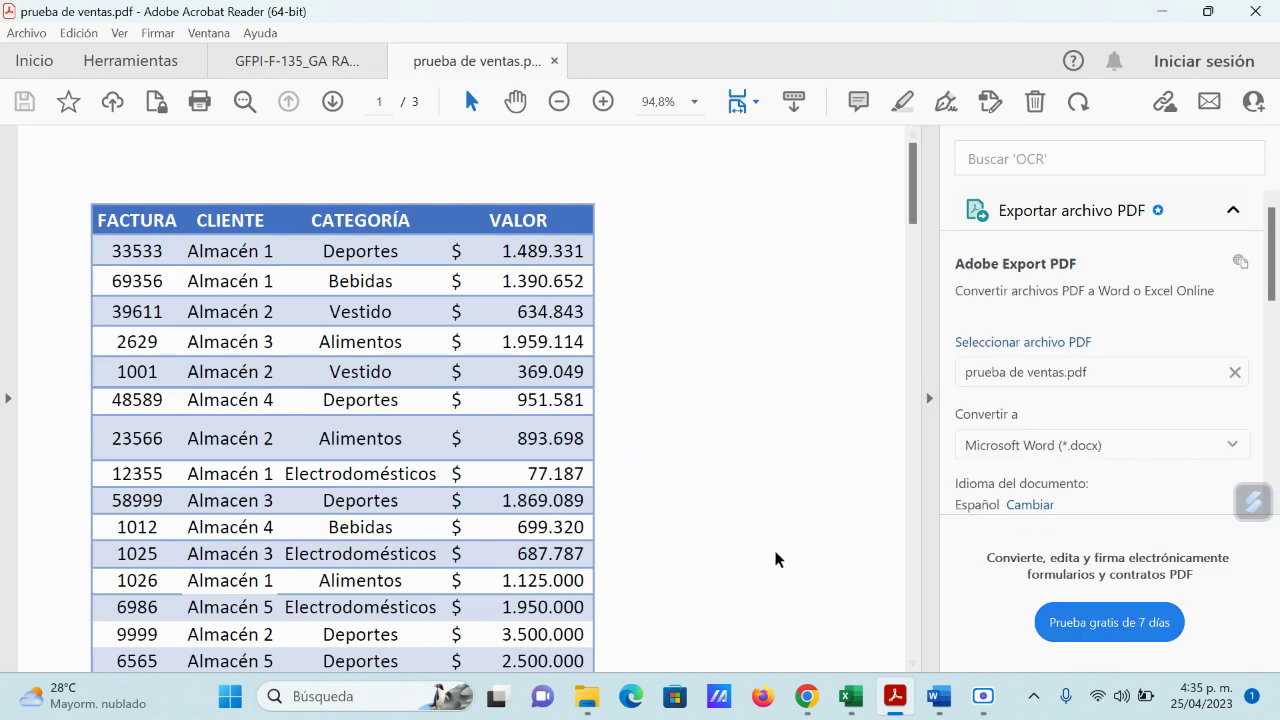
# Step: Review pages 2 and 3 of prueba de ventas.pdf, then close it to return to the GFPI-F-135 guide
pyautogui.scroll(-6, 642, 356)
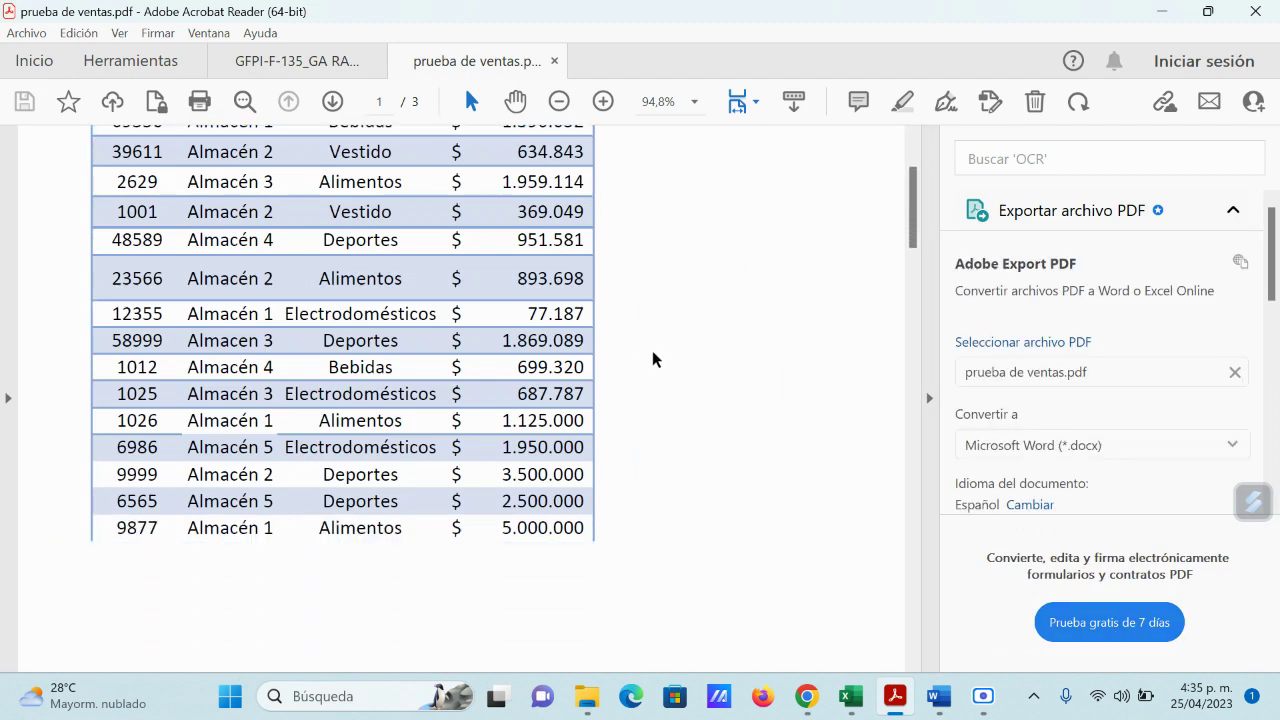
pyautogui.scroll(-15, 666, 407)
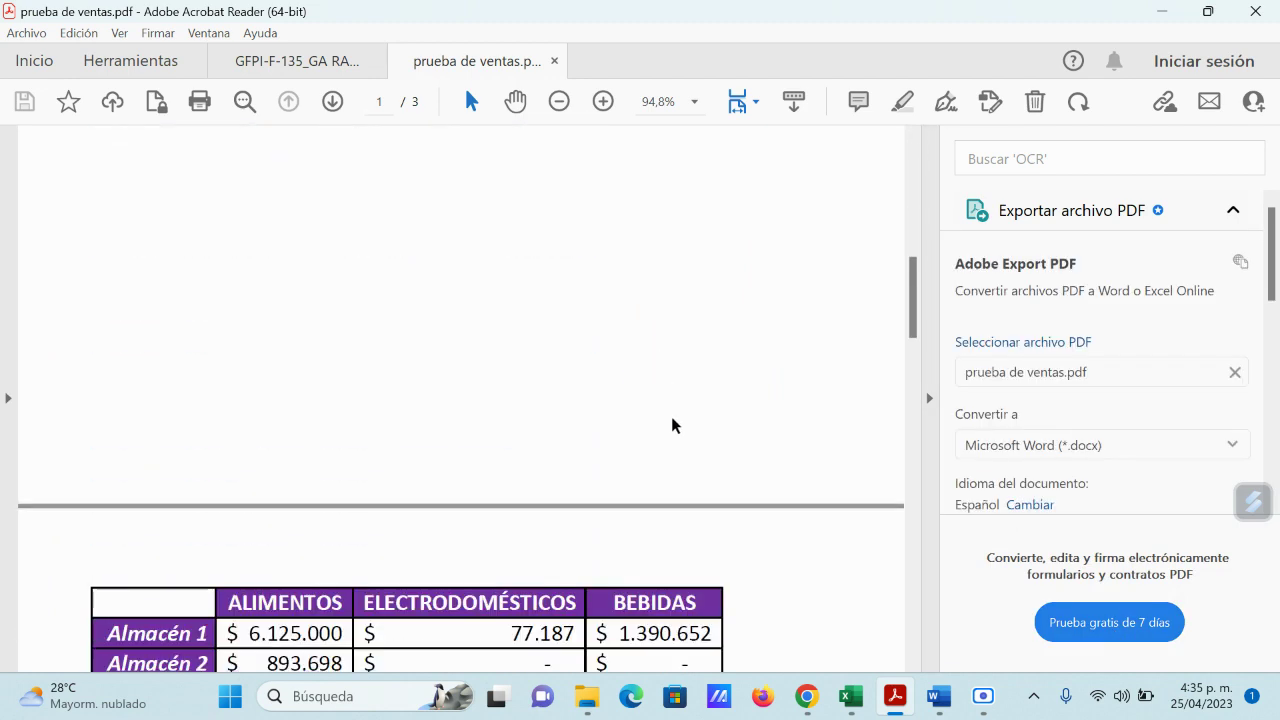
pyautogui.scroll(-17, 677, 428)
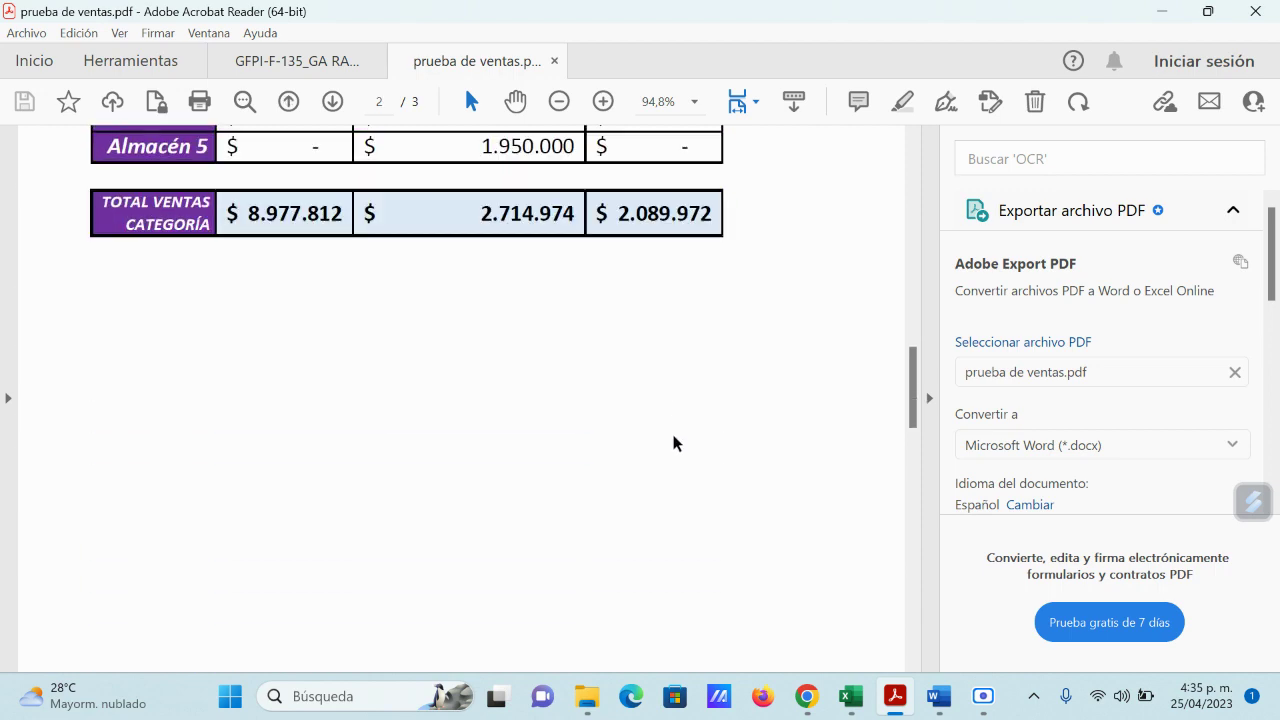
pyautogui.scroll(-10, 674, 445)
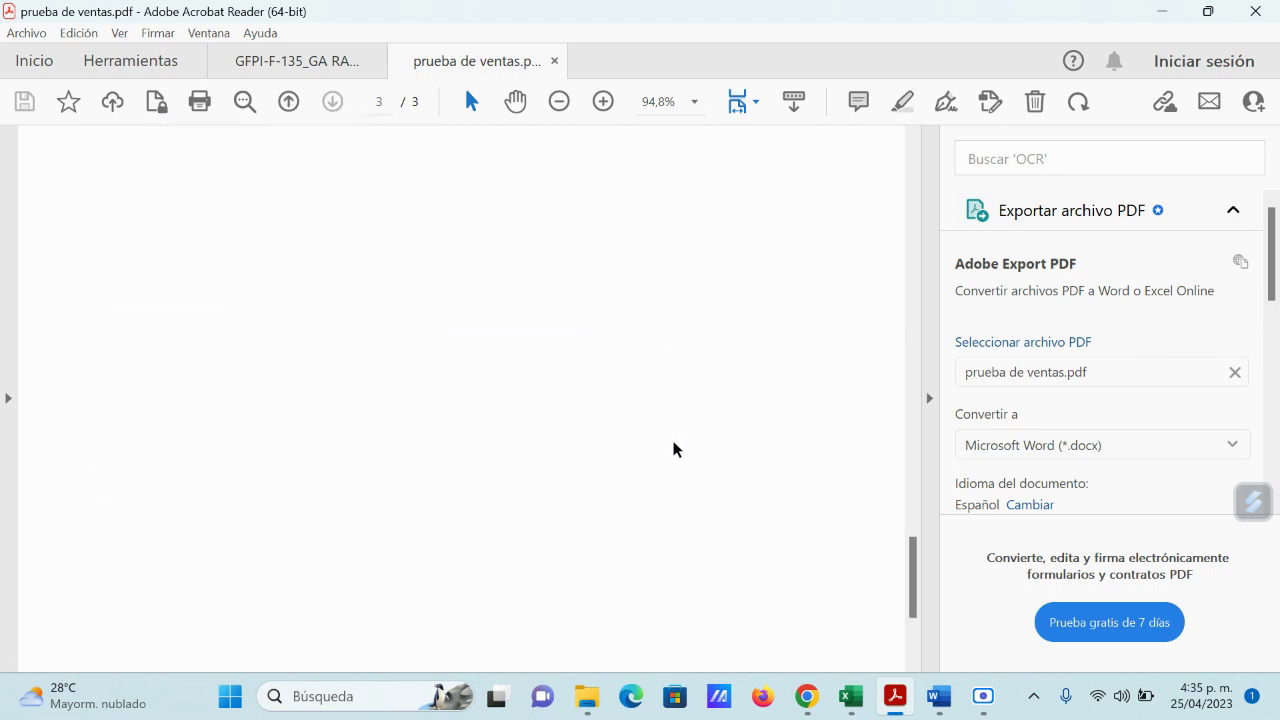
pyautogui.scroll(15, 676, 445)
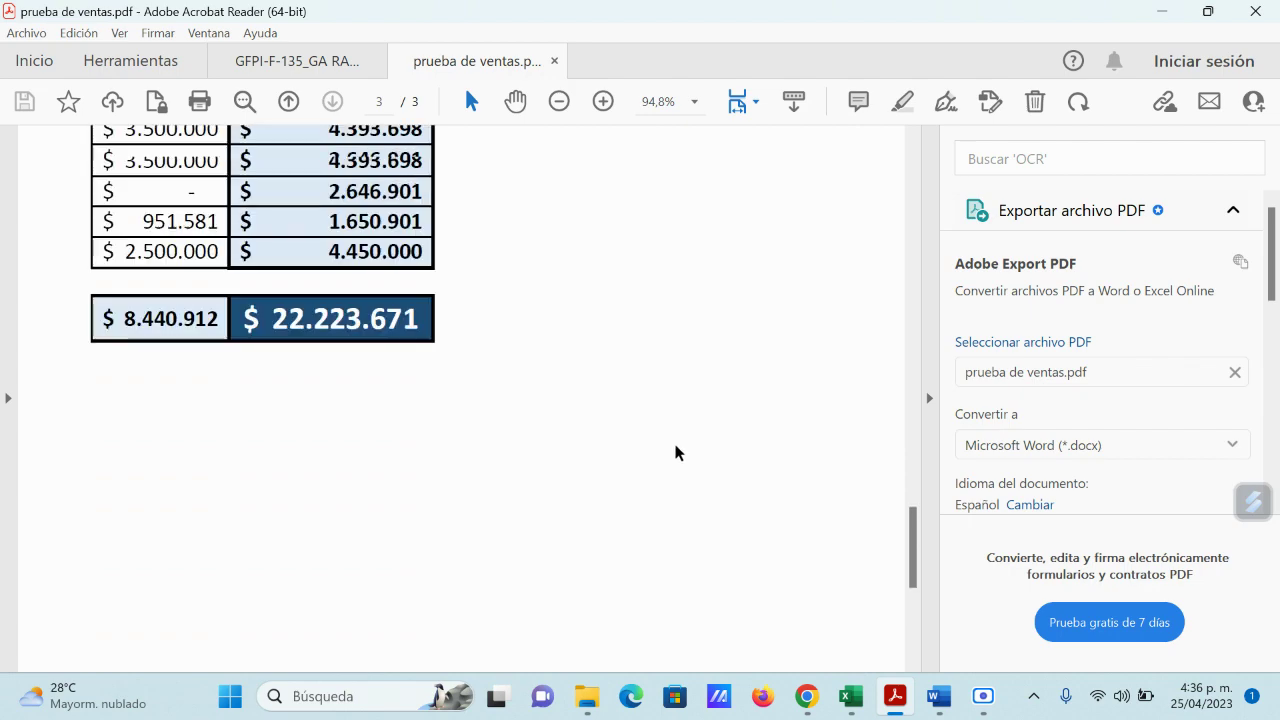
pyautogui.scroll(15, 672, 437)
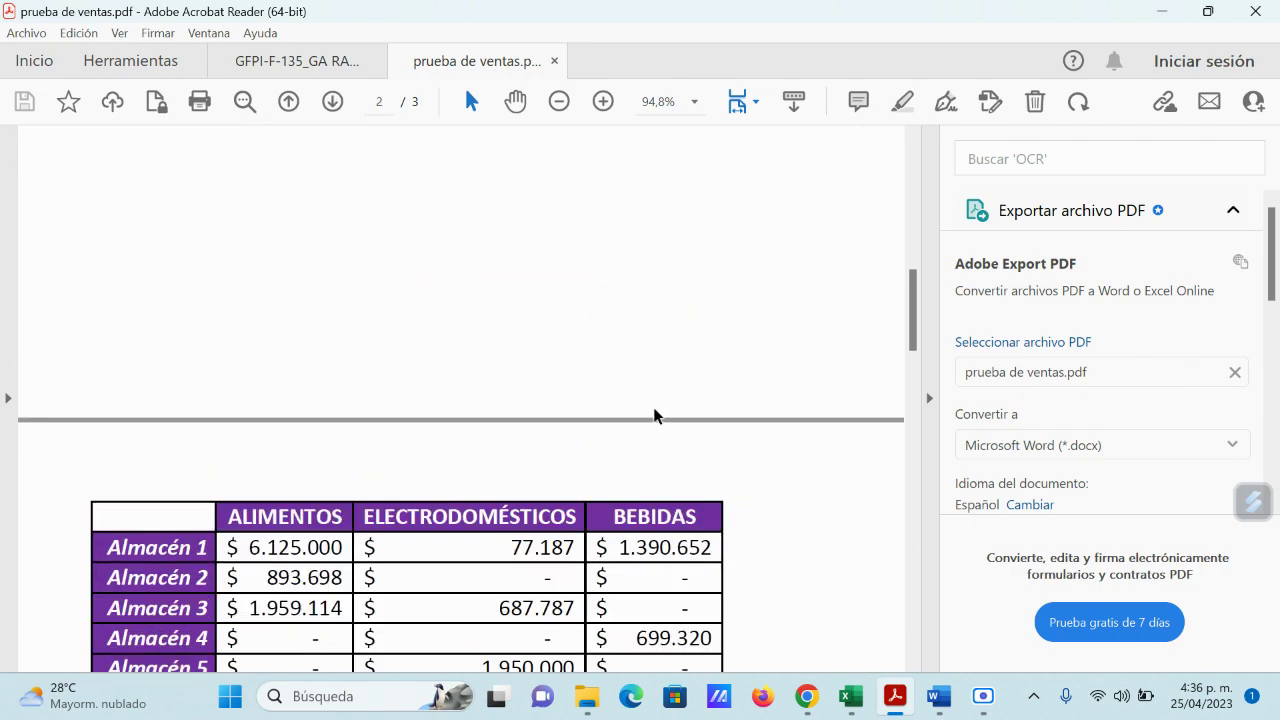
pyautogui.scroll(-10, 657, 426)
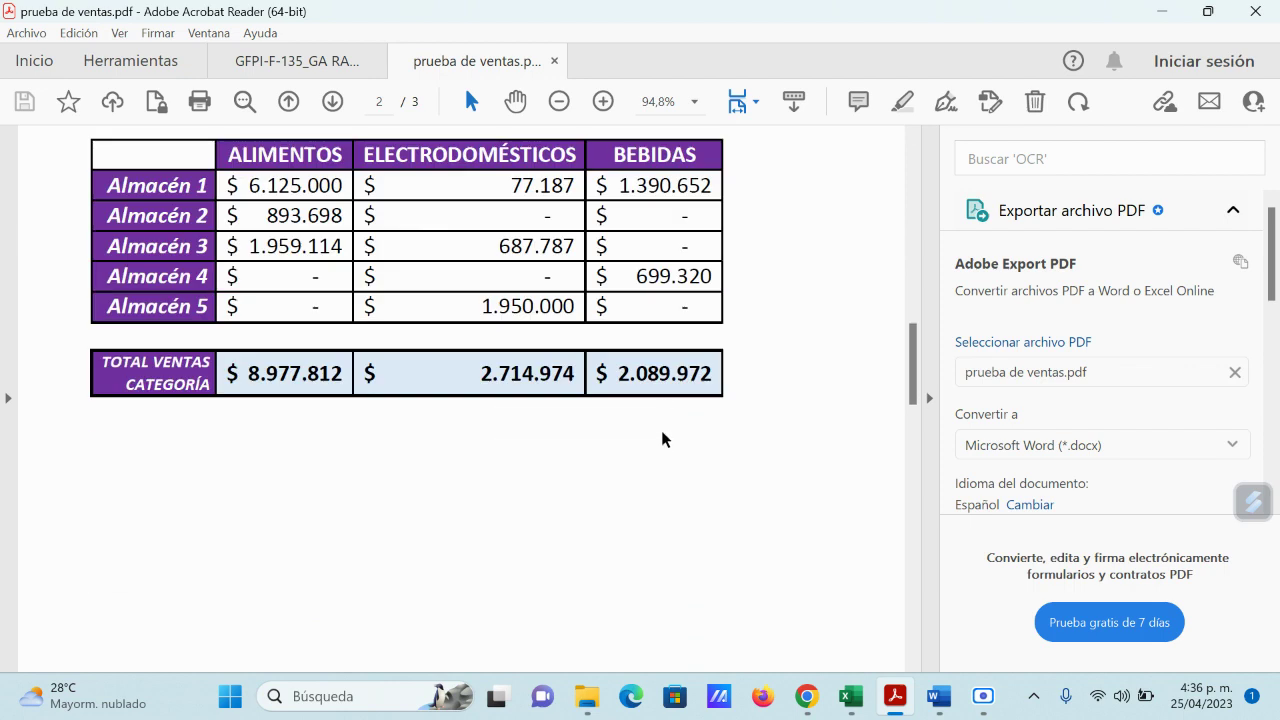
pyautogui.scroll(-1, 660, 428)
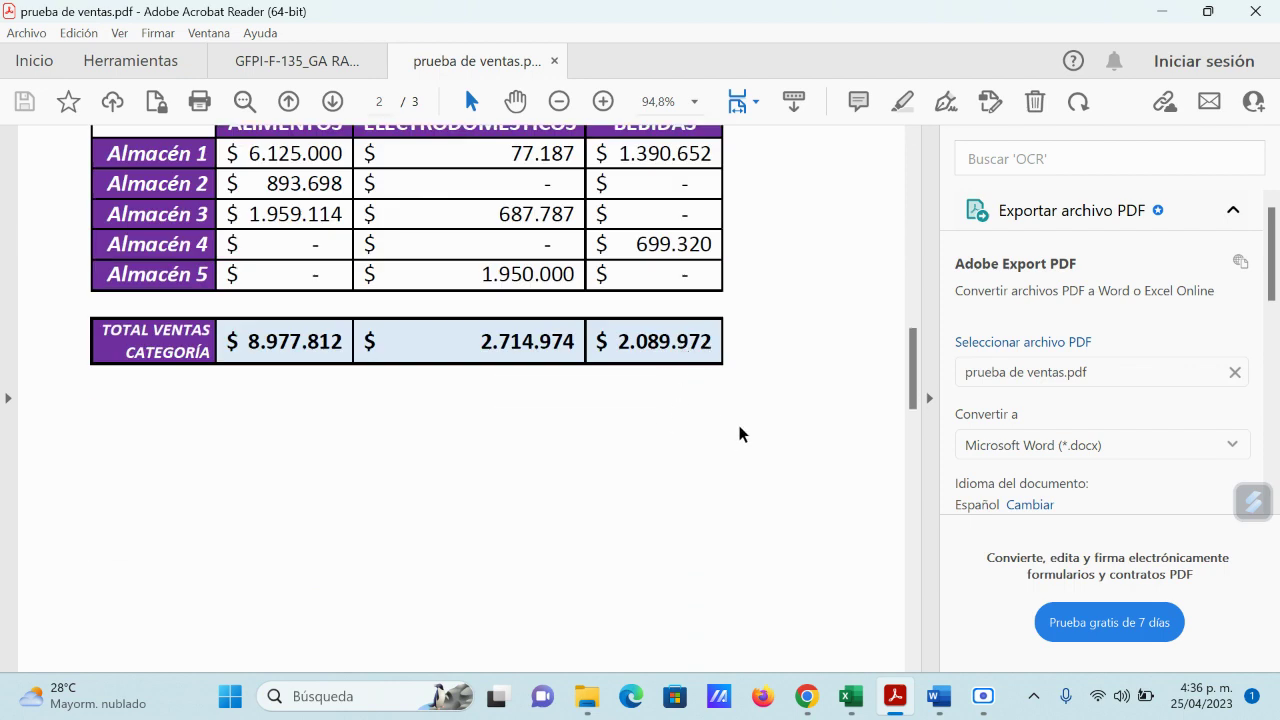
pyautogui.scroll(-10, 739, 427)
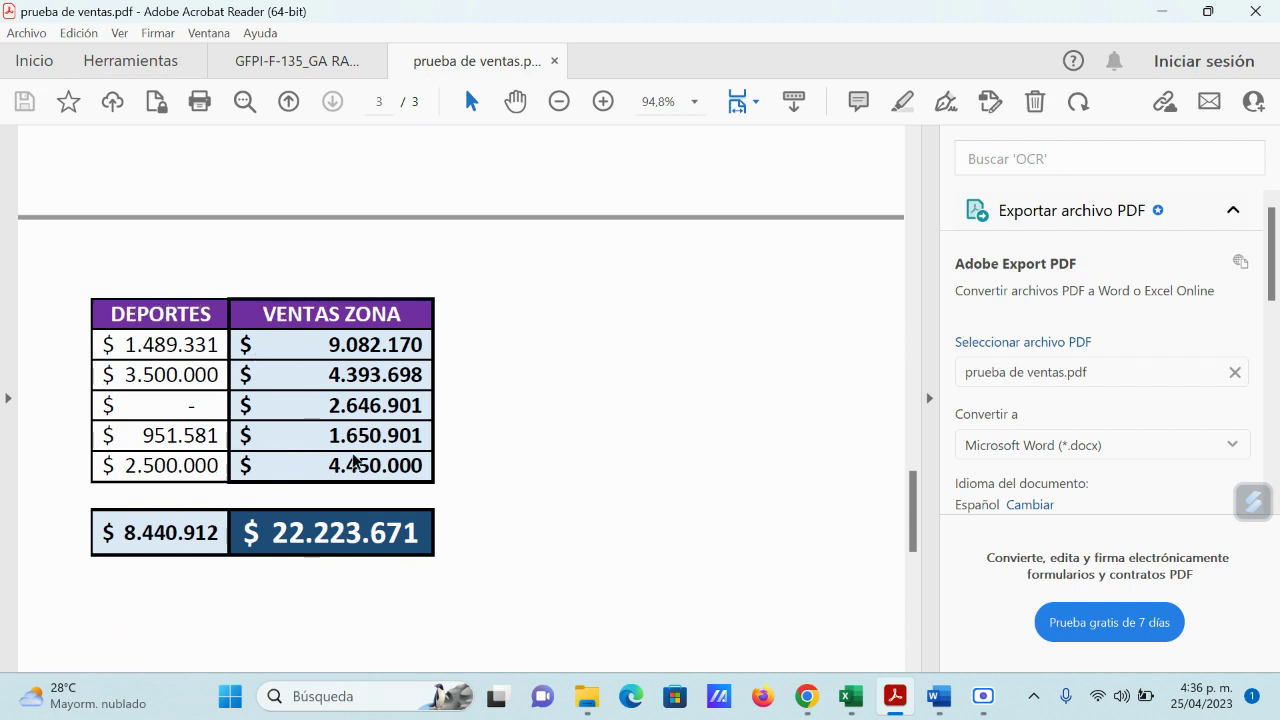
pyautogui.scroll(10, 723, 517)
pyautogui.scroll(4, 715, 517)
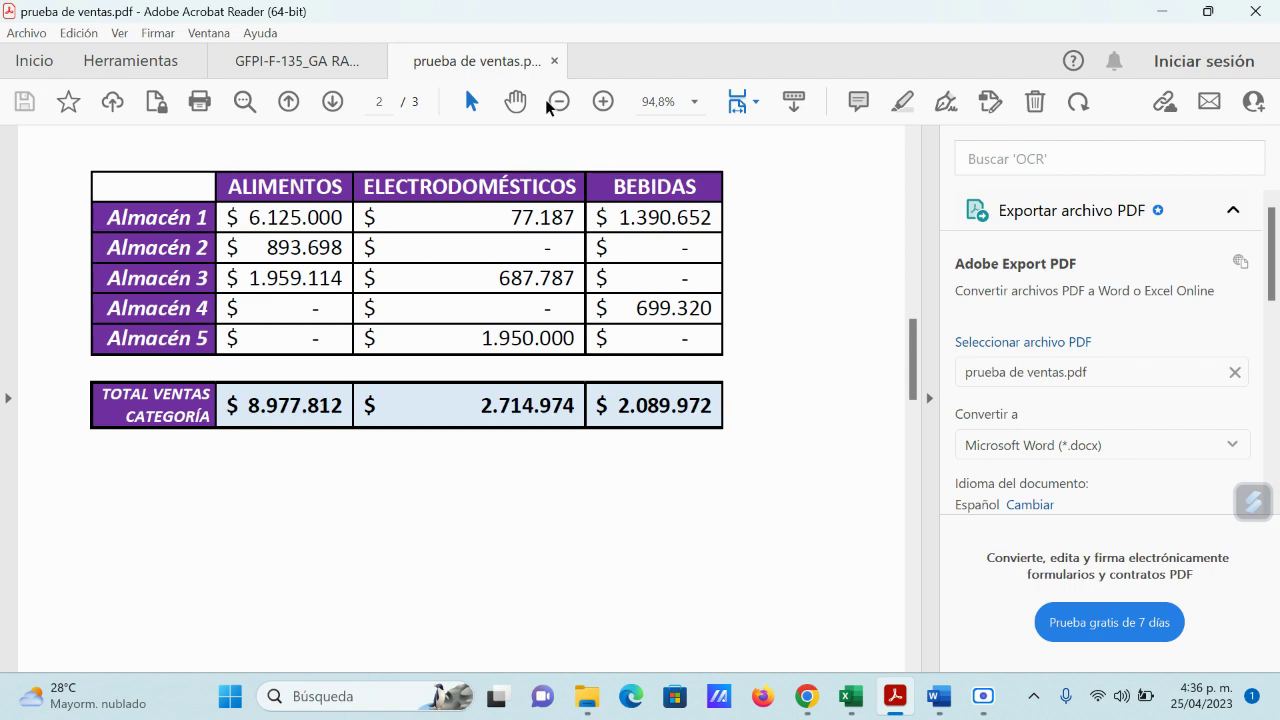
pyautogui.click(555, 62)
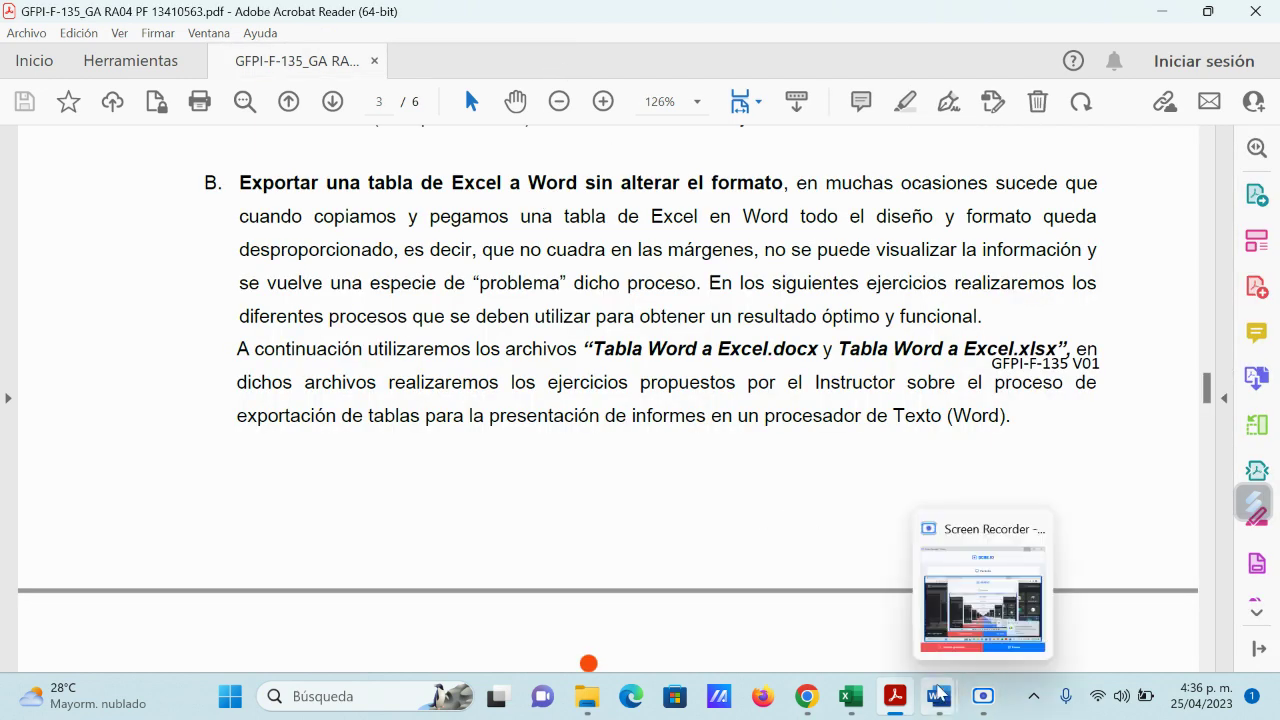
# Step: Bring the Tabla_Word_a_Excel workbook forward, scroll right to the summary table, and select empty cell H10
pyautogui.moveTo(851, 695)
pyautogui.click(926, 634)
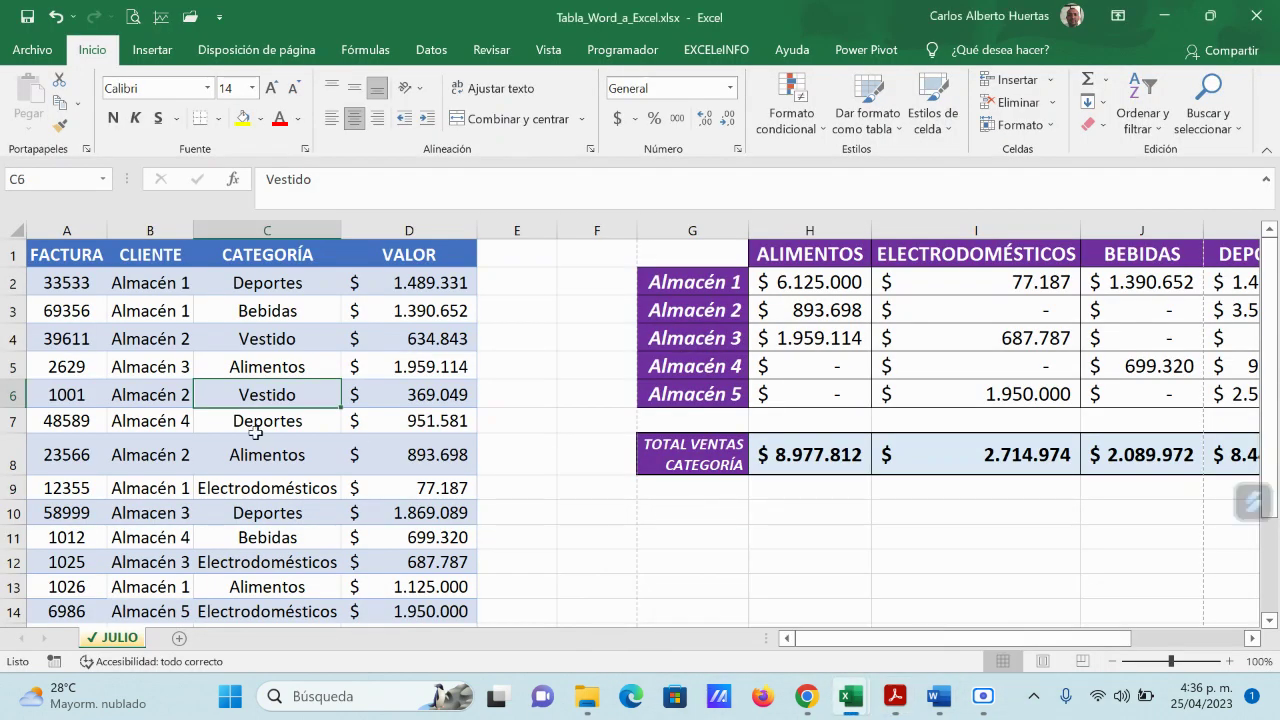
pyautogui.moveTo(945, 641); pyautogui.dragTo(1057, 643)
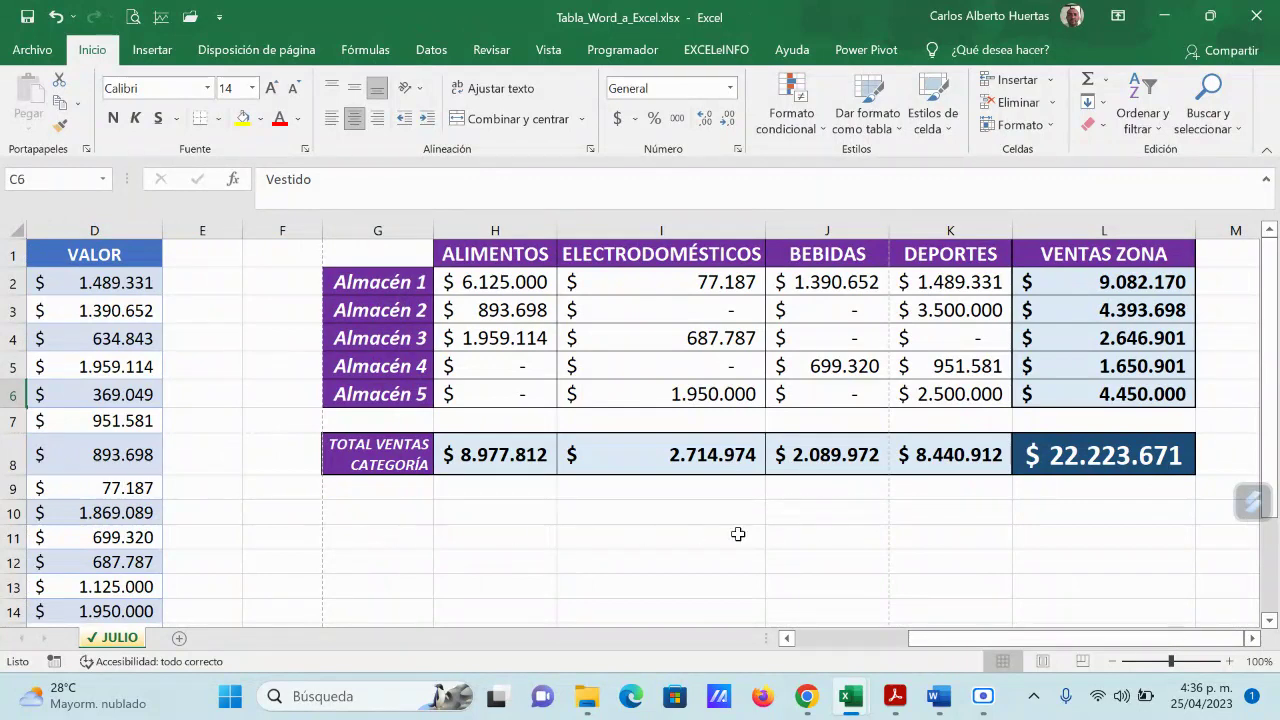
pyautogui.click(867, 496)
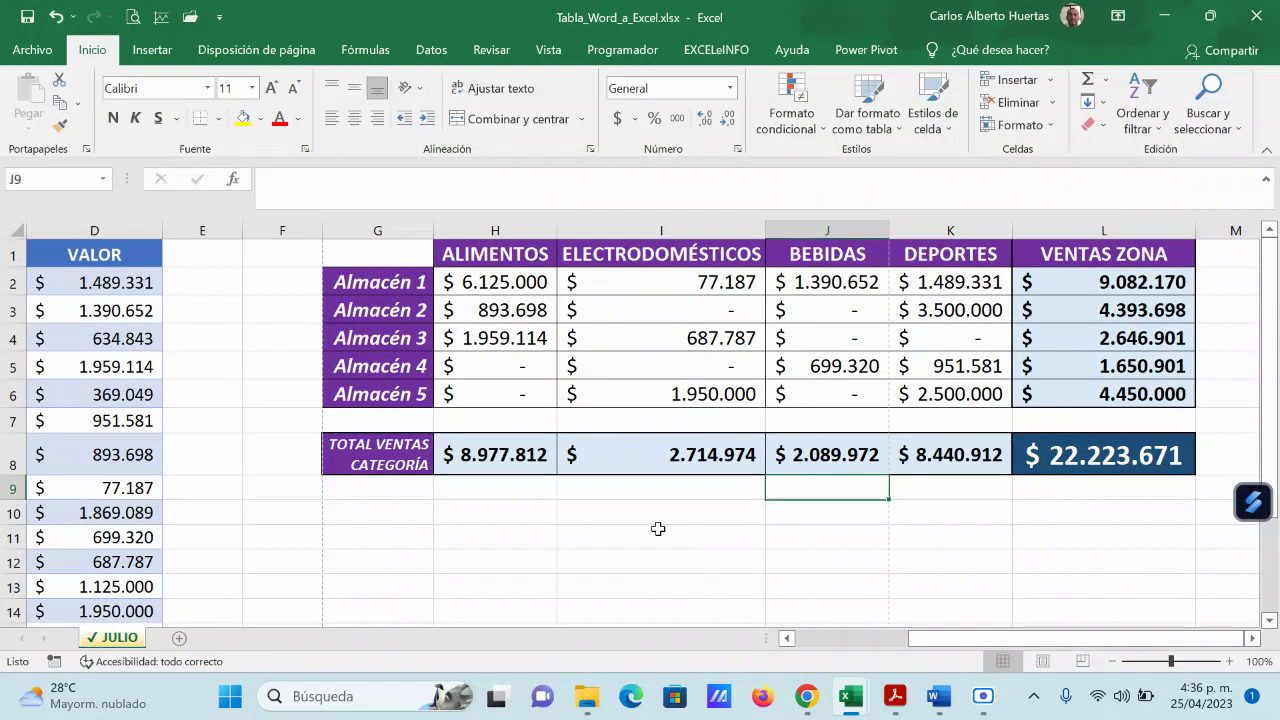
pyautogui.click(530, 512)
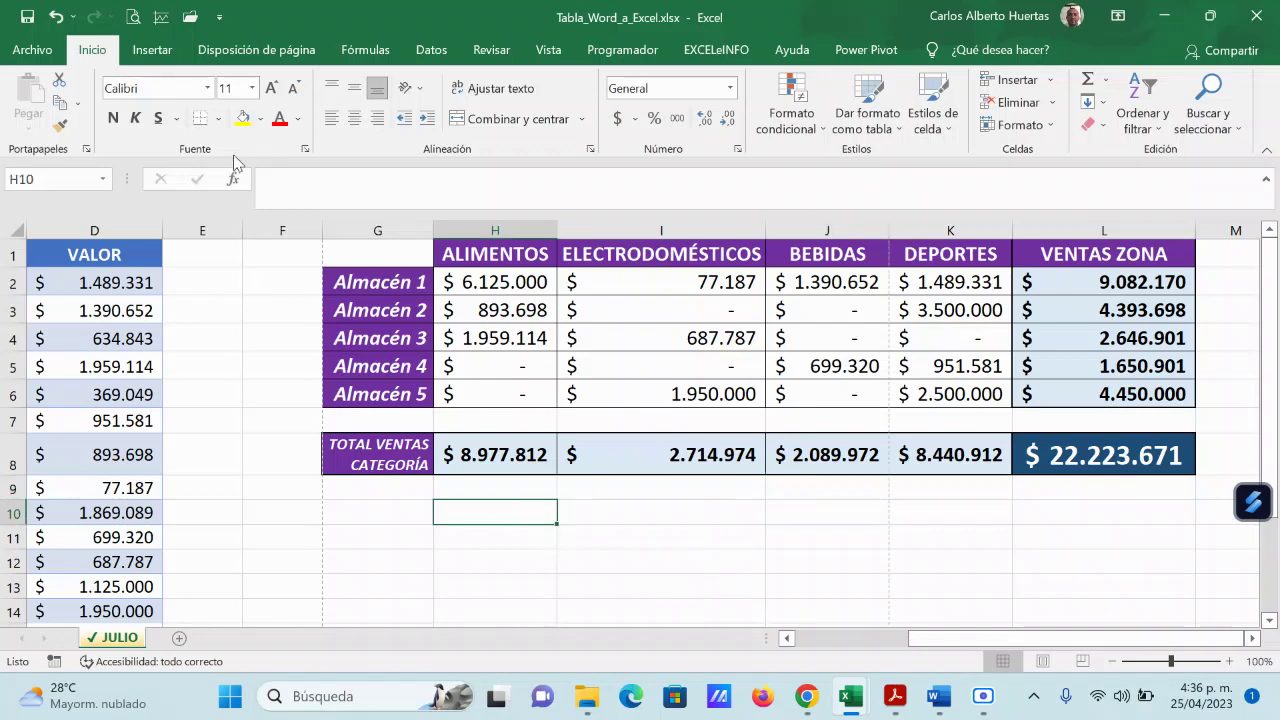
# Step: Open the print preview and step through its three pages to the split-off DEPORTES and VENTAS ZONA columns
pyautogui.click(133, 18)
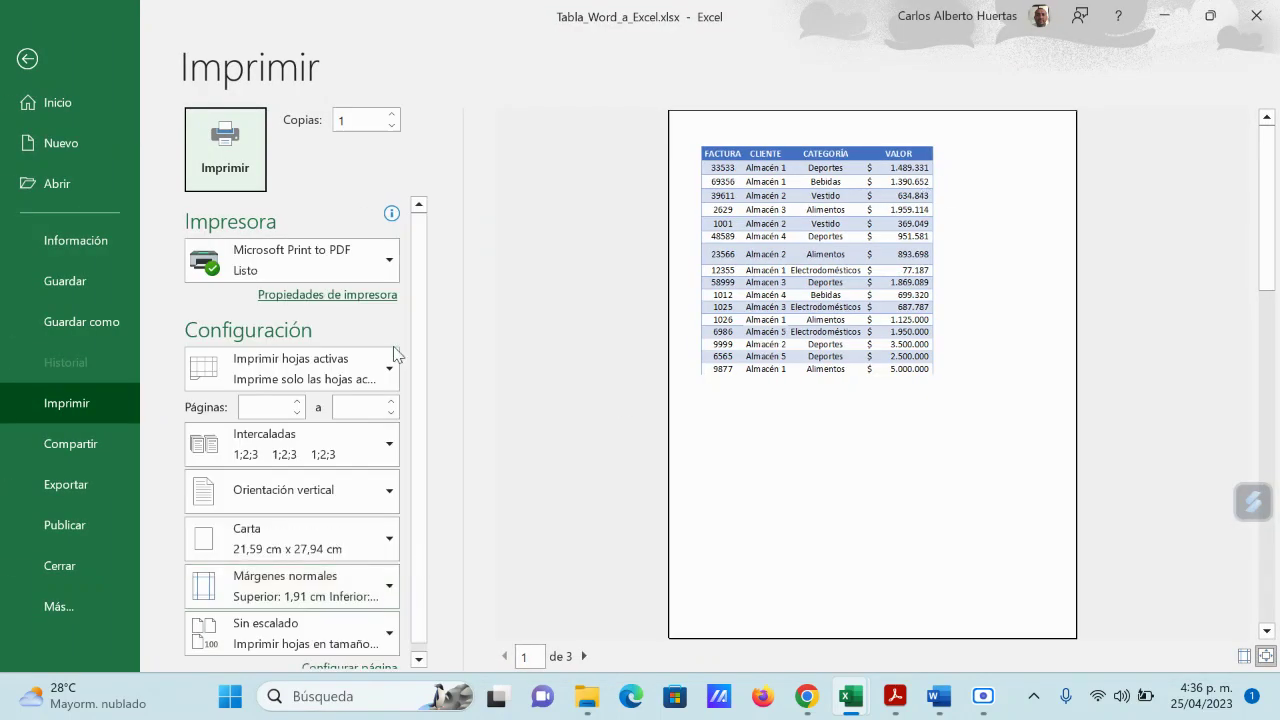
pyautogui.click(584, 656)
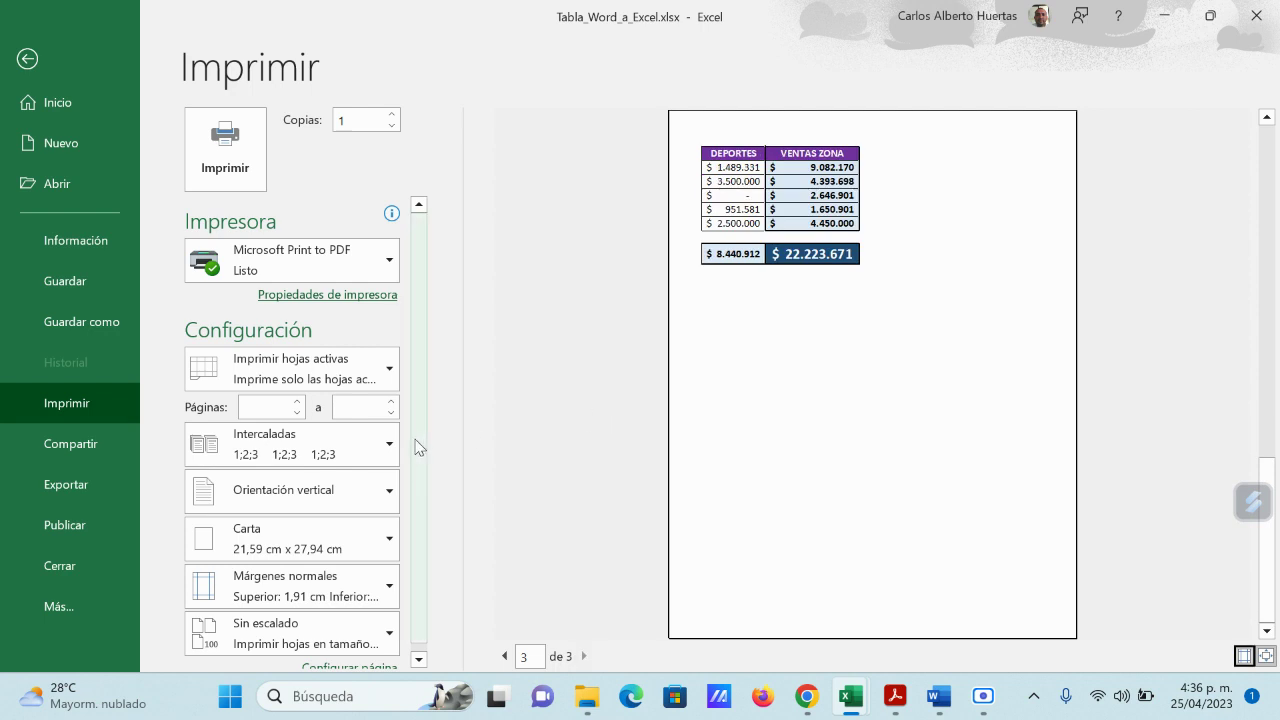
pyautogui.scroll(-1, 400, 450)
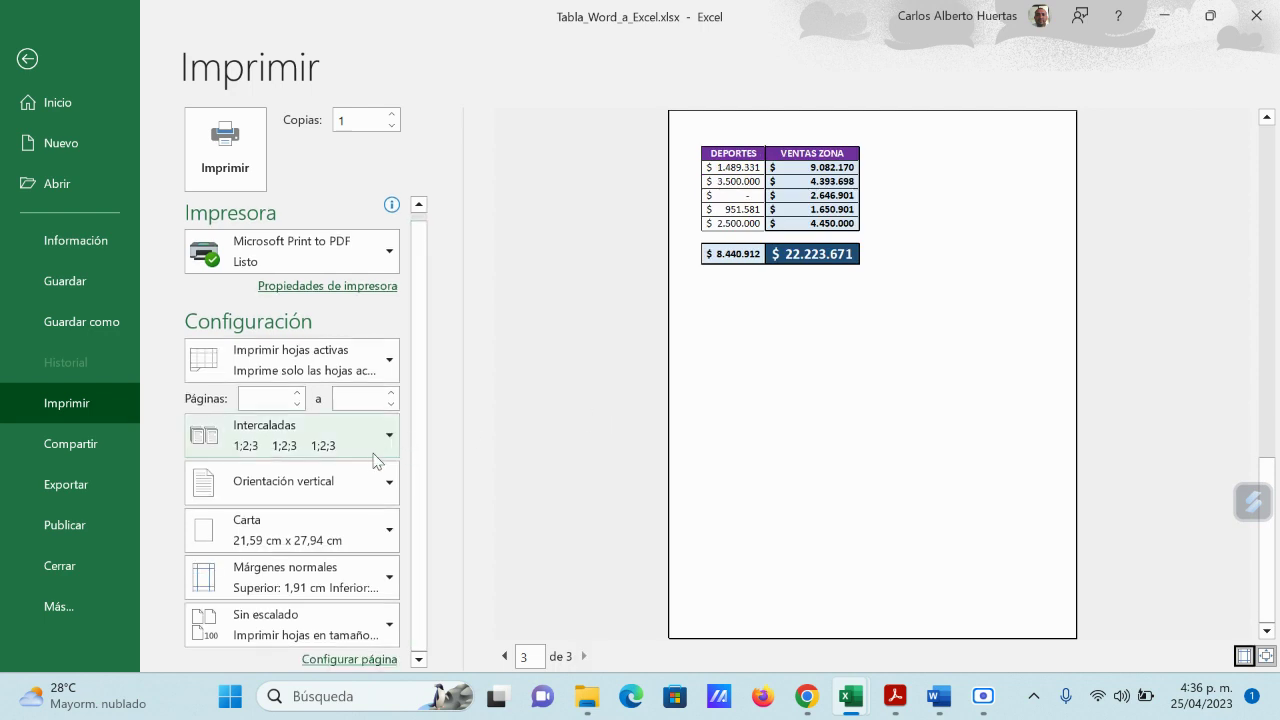
# Step: Reduce the page setup scaling from 100% to 95% and review the resulting preview pages
pyautogui.click(381, 660)
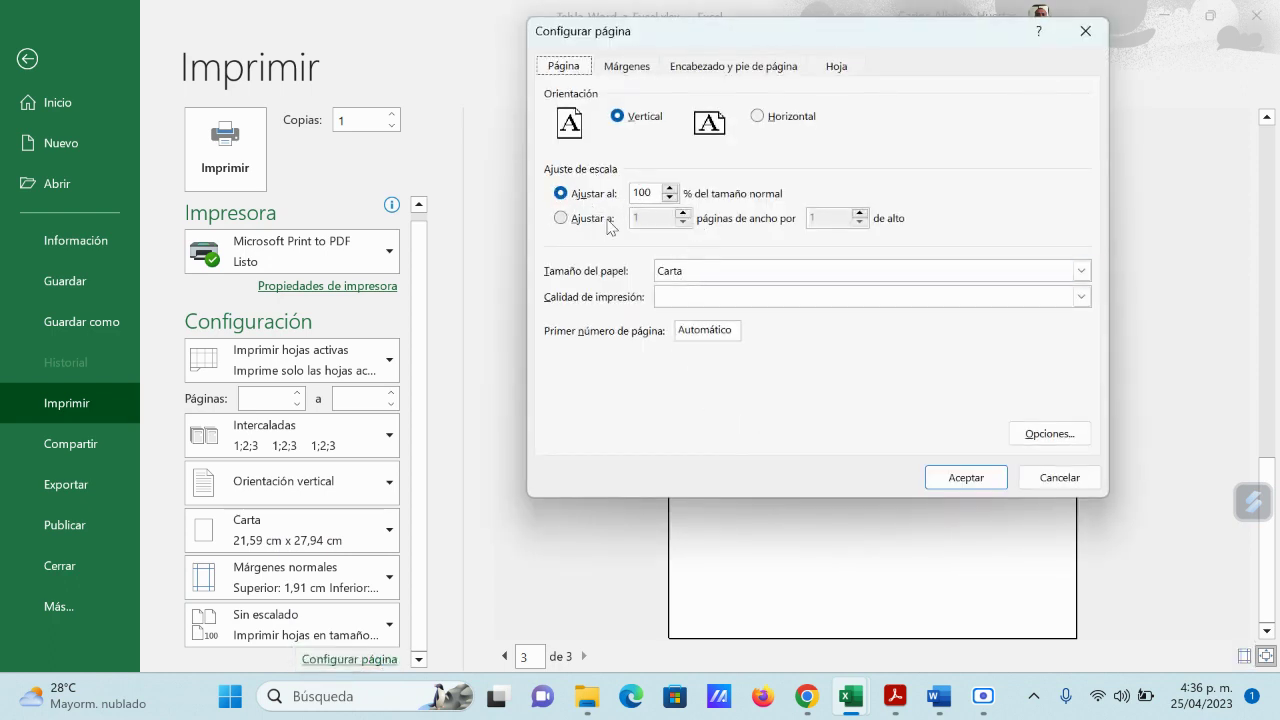
pyautogui.click(669, 198)
pyautogui.click(966, 478)
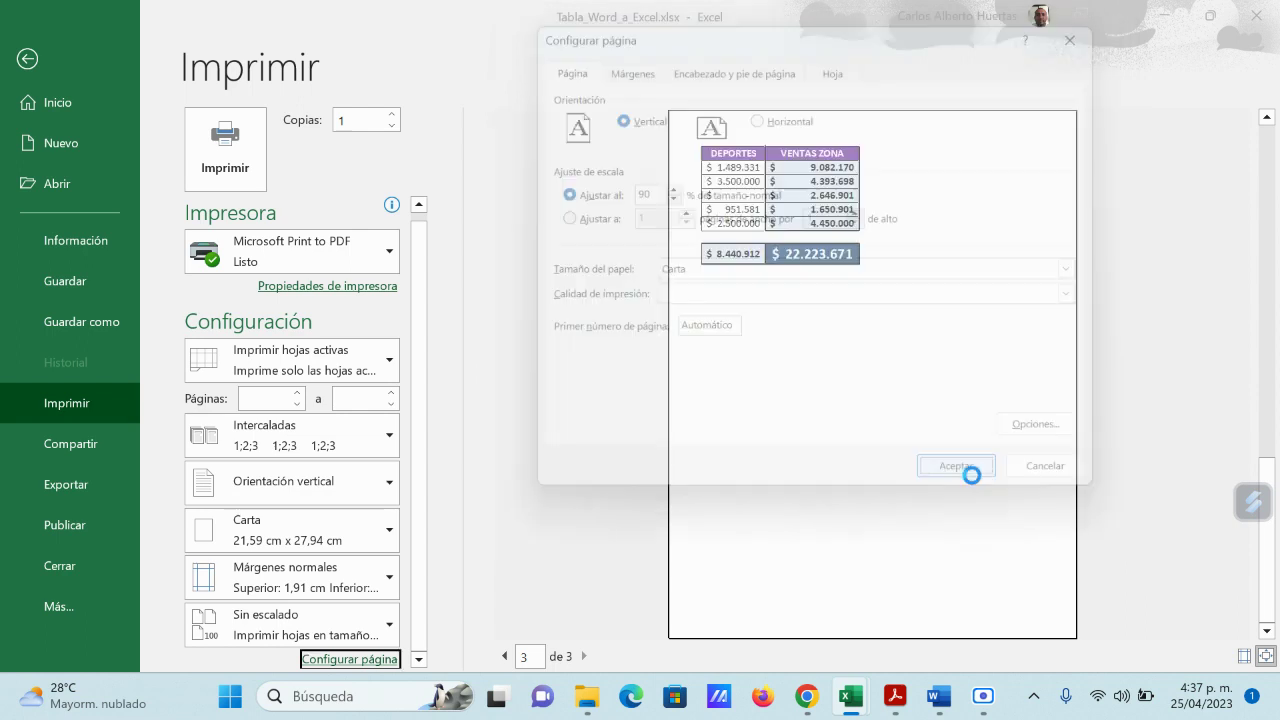
pyautogui.click(504, 656)
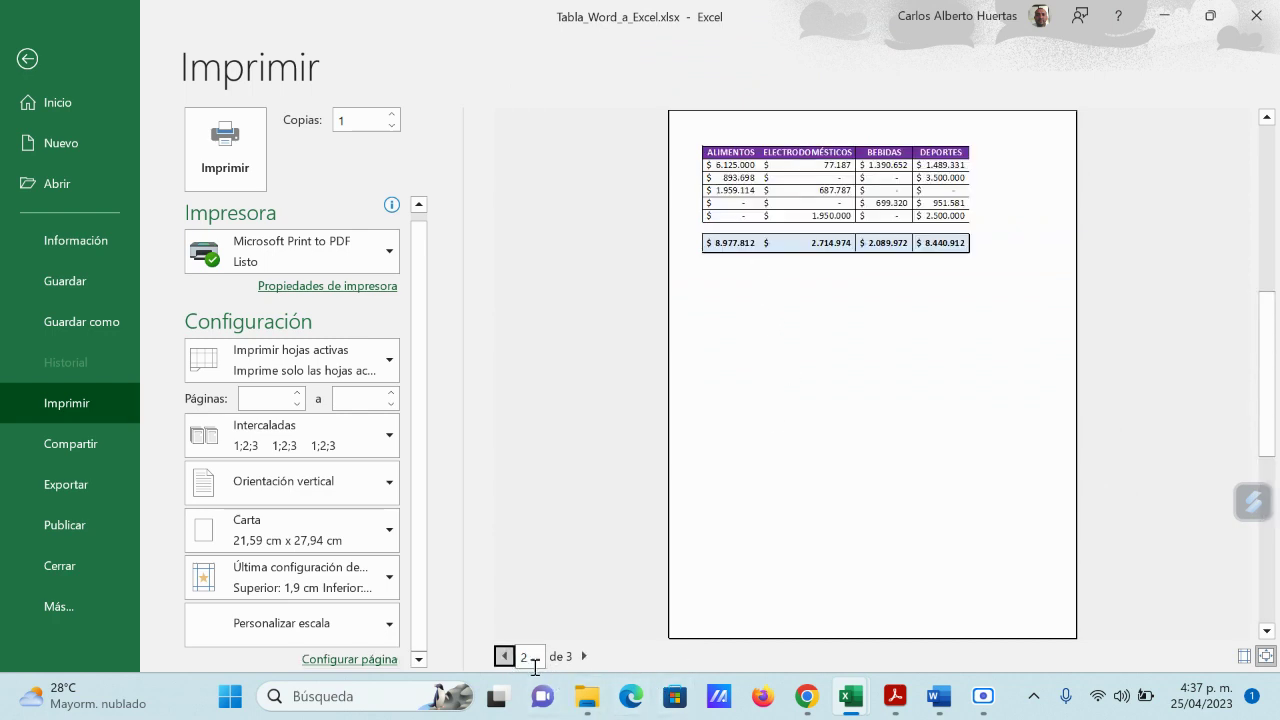
pyautogui.click(504, 657)
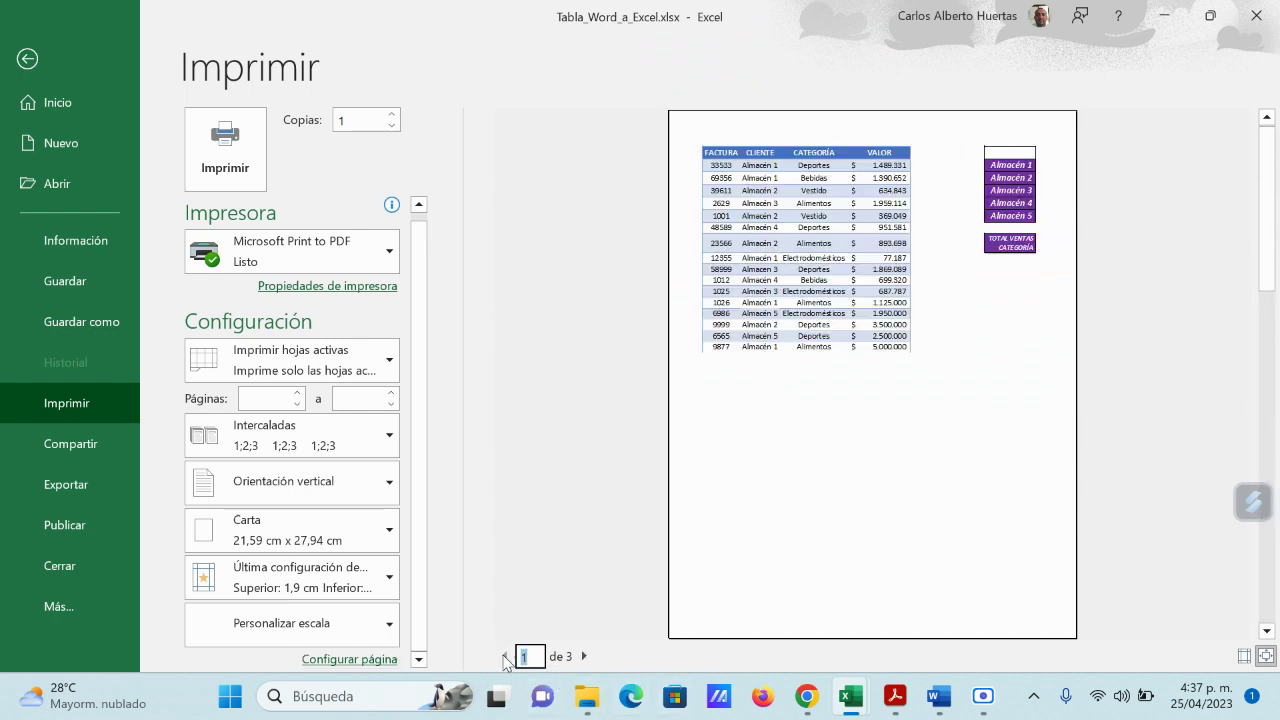
pyautogui.click(584, 656)
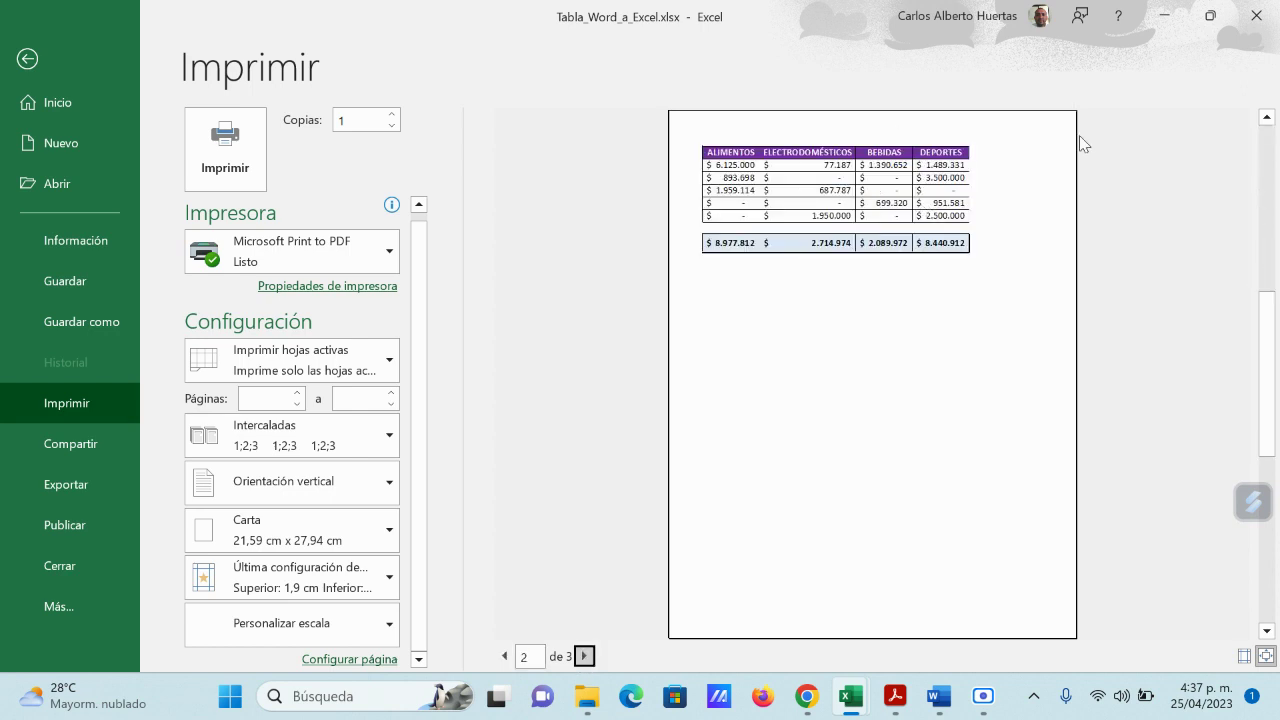
pyautogui.scroll(-1, 1094, 566)
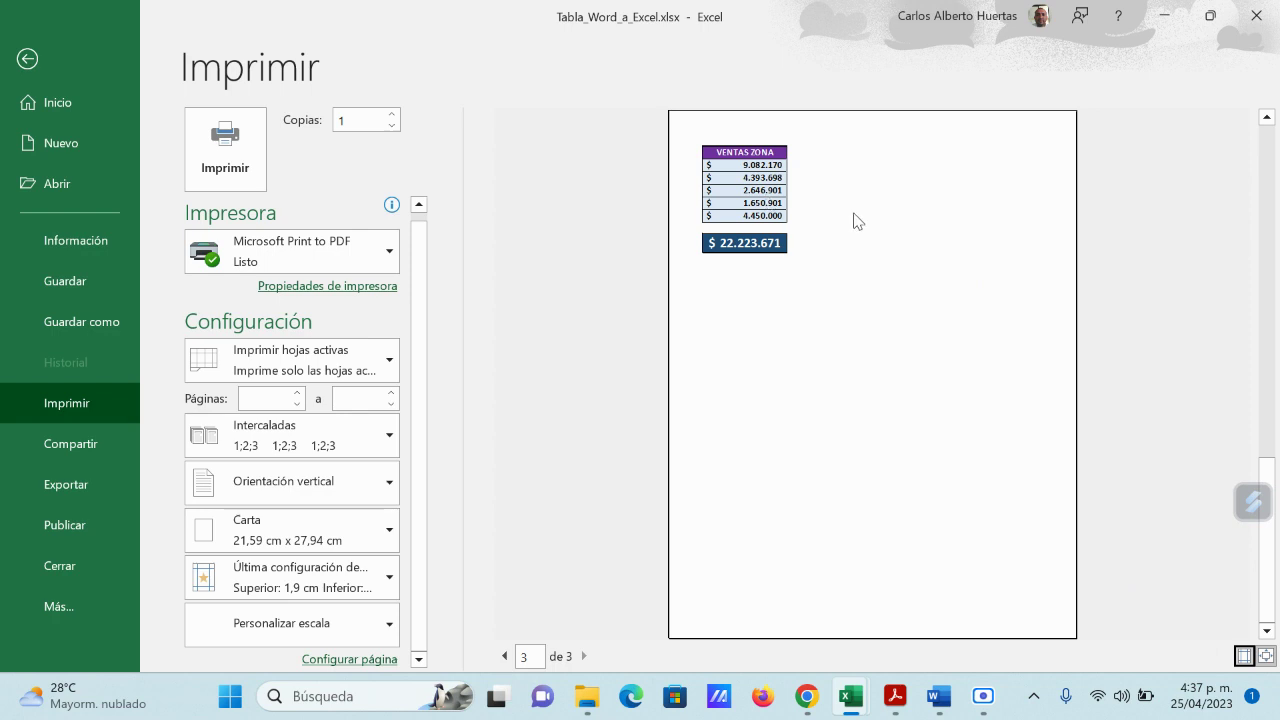
# Step: Lower the page setup scaling to 85% and return to preview page 1
pyautogui.click(366, 659)
pyautogui.click(669, 198)
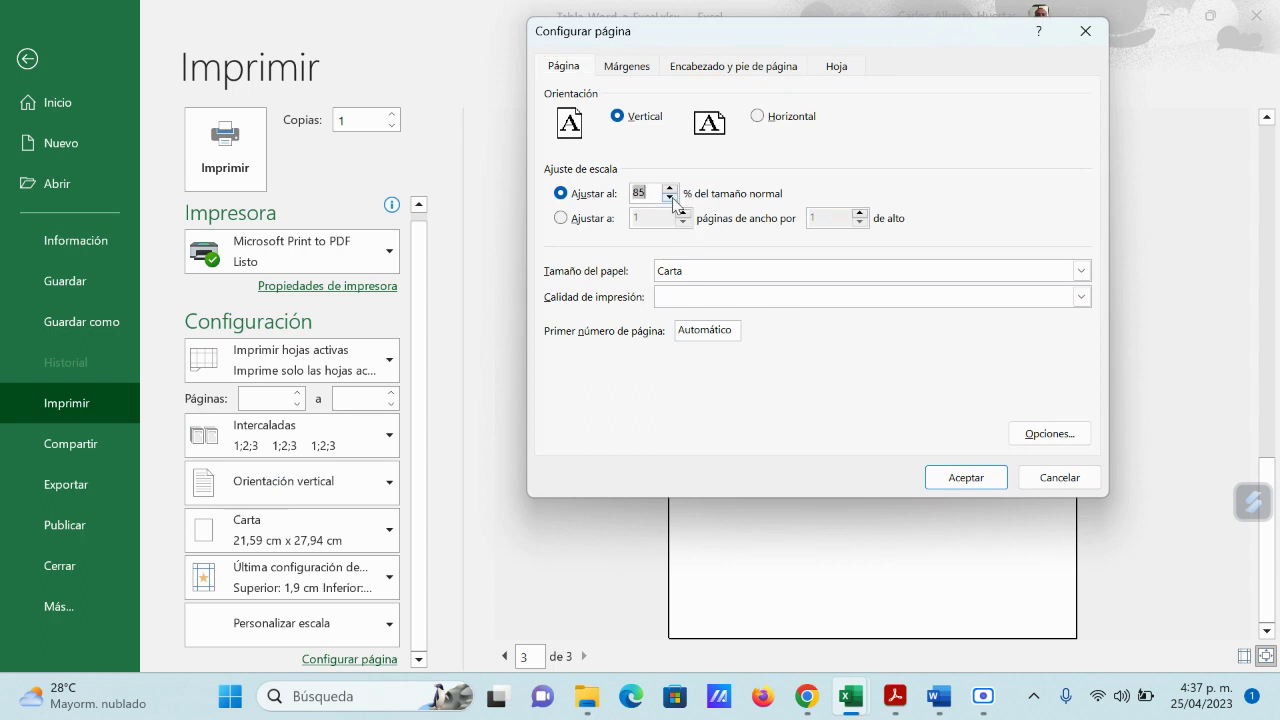
pyautogui.click(963, 477)
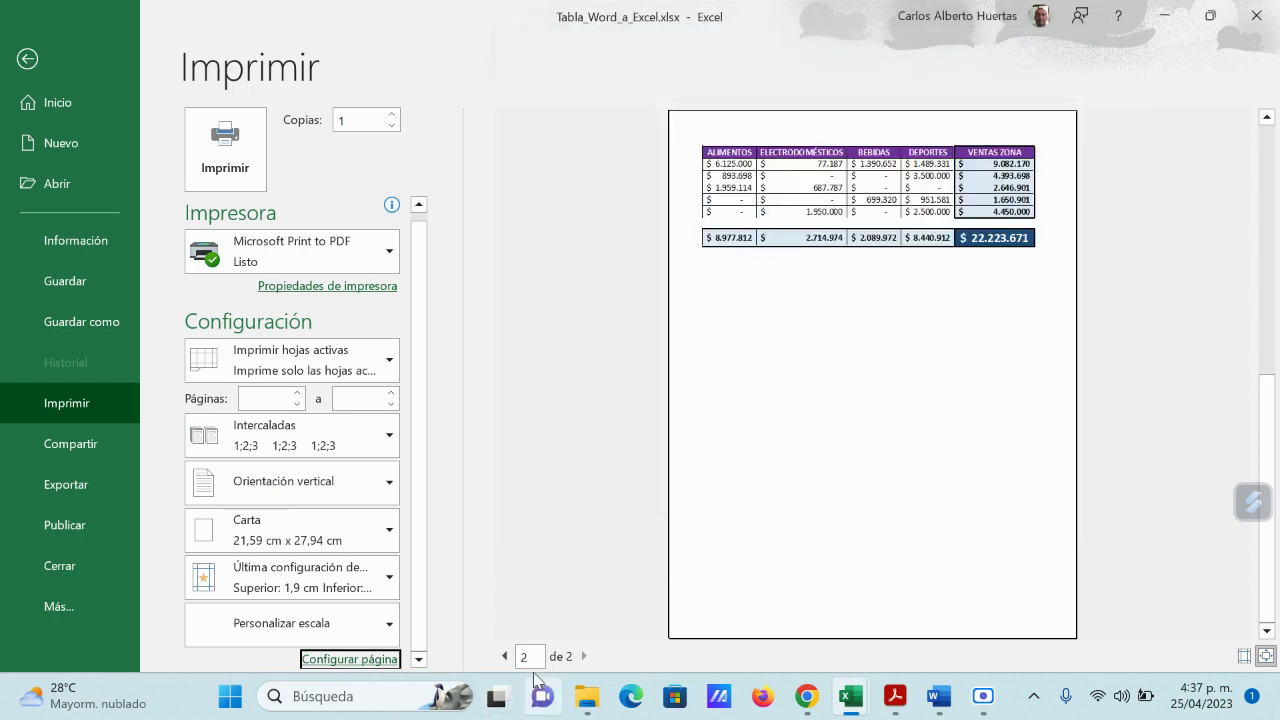
pyautogui.click(504, 657)
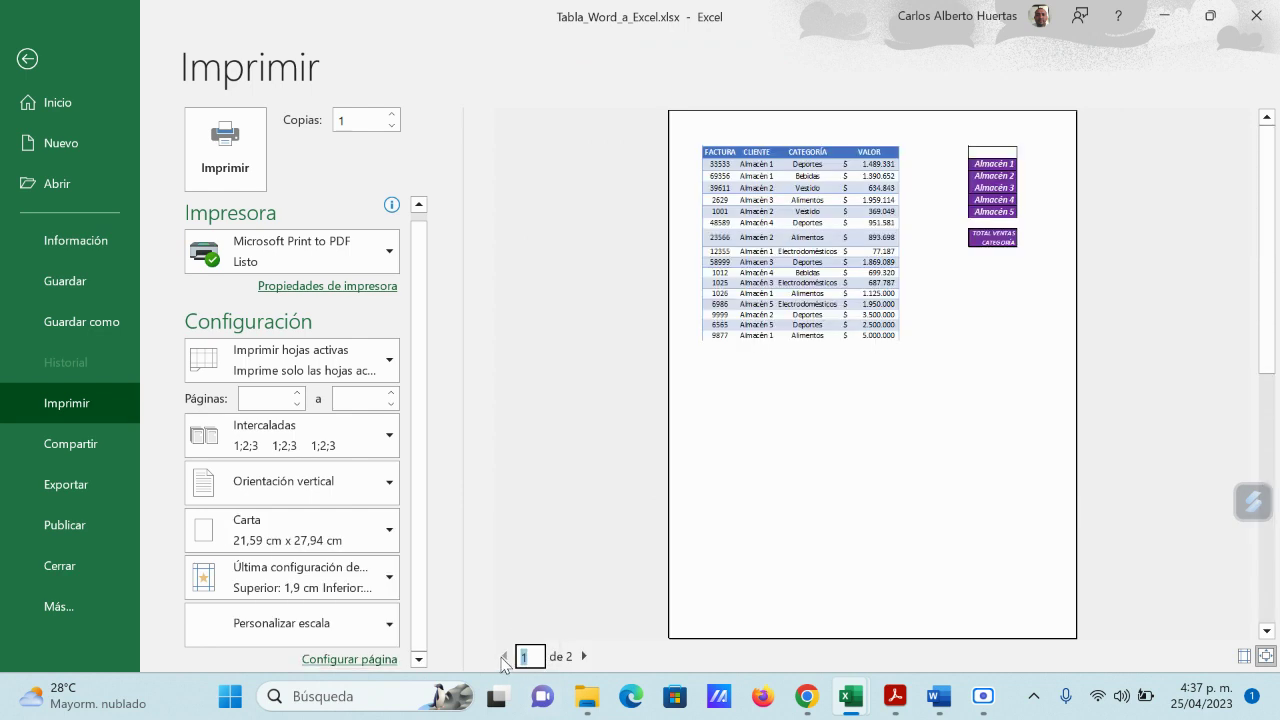
# Step: Admit the person asking to join the Google Meet call
pyautogui.moveTo(806, 696)
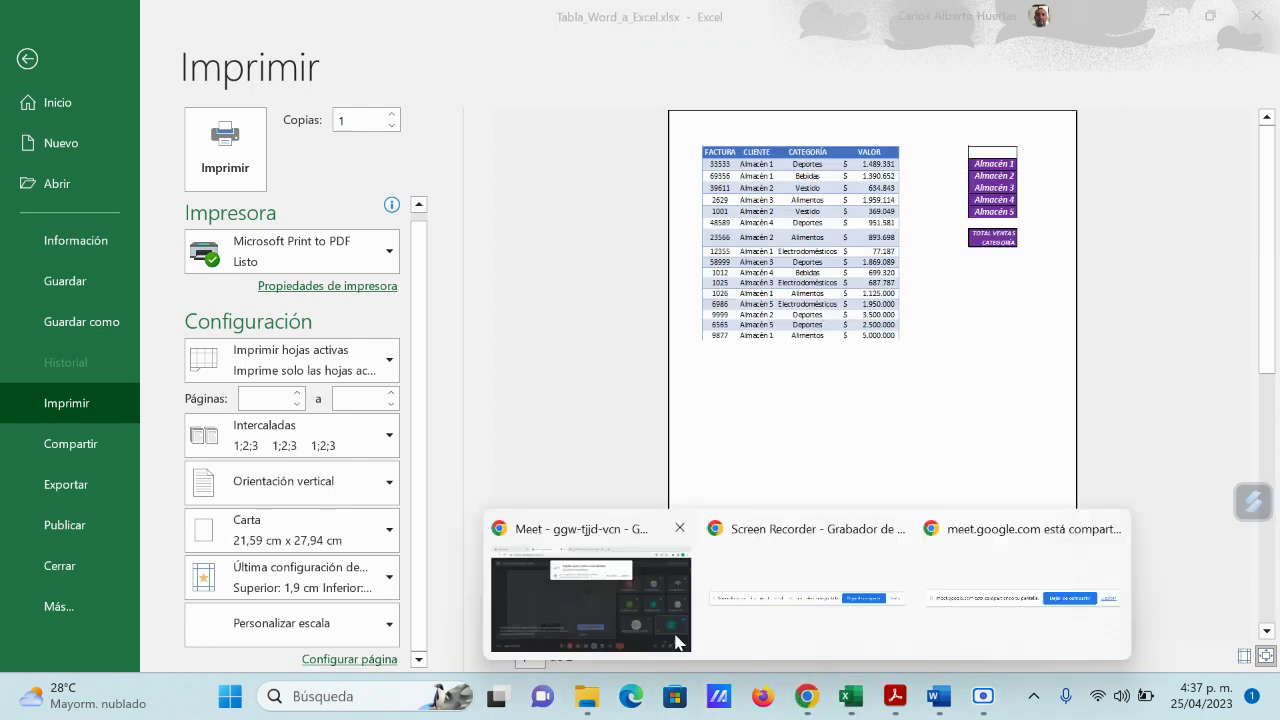
pyautogui.click(680, 640)
pyautogui.click(856, 188)
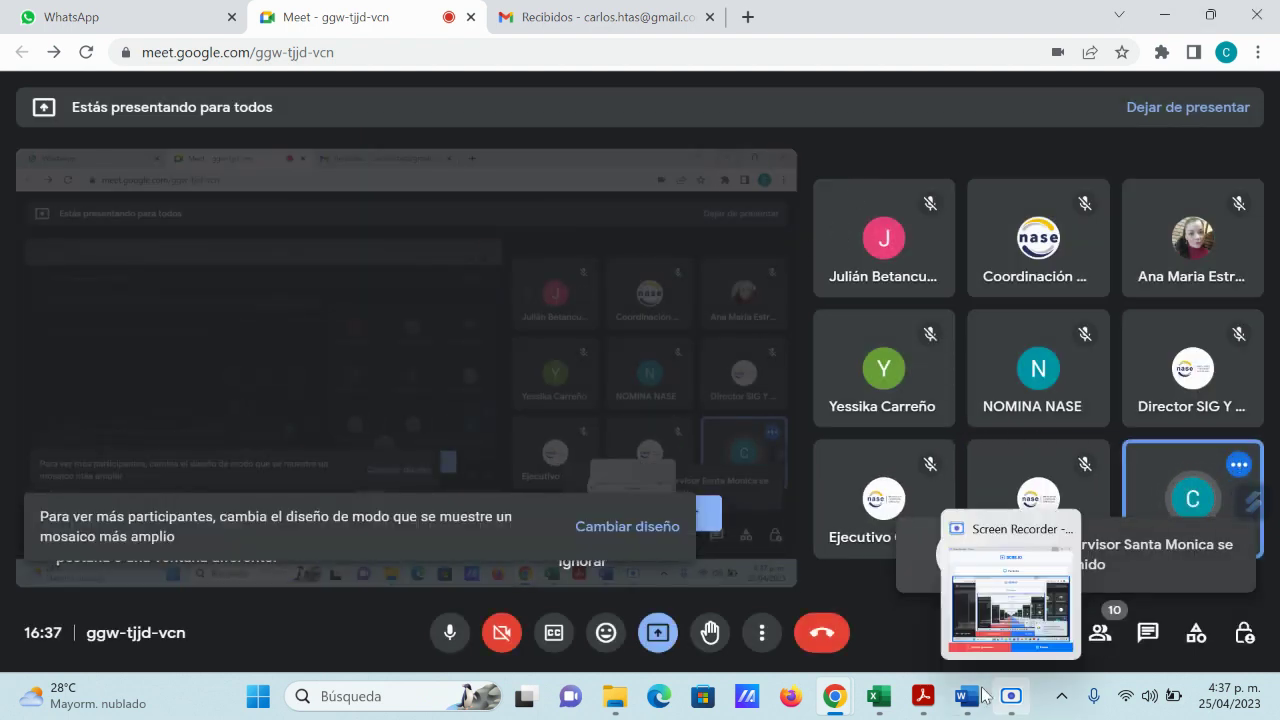
# Step: Return to Excel and view preview page 2 of 2 with the complete purple sales summary
pyautogui.moveTo(966, 705)
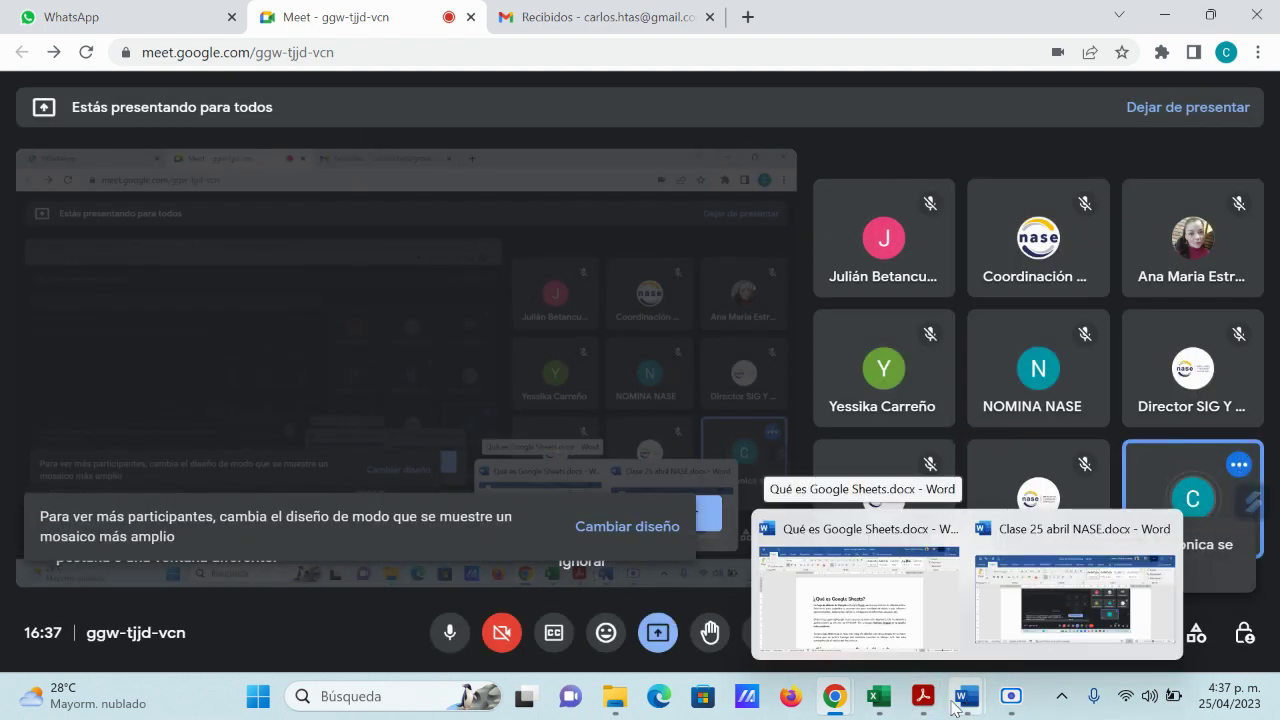
pyautogui.moveTo(886, 708)
pyautogui.click(985, 590)
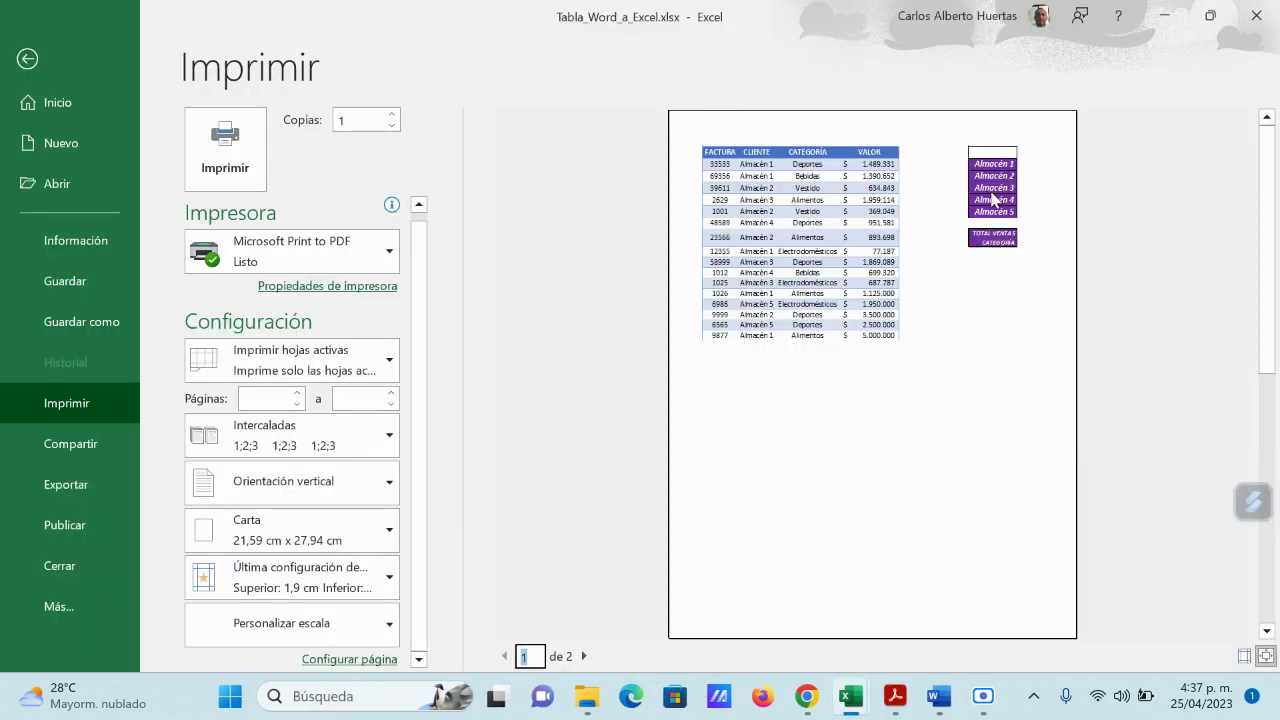
pyautogui.click(584, 656)
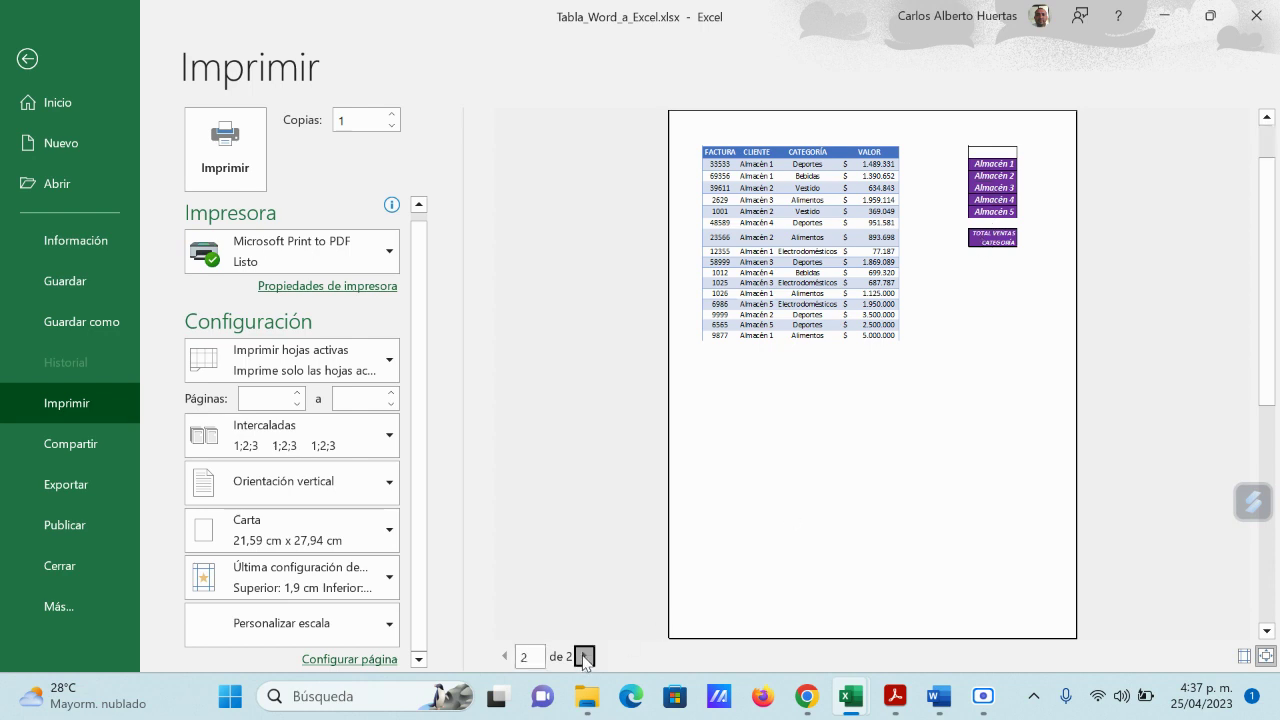
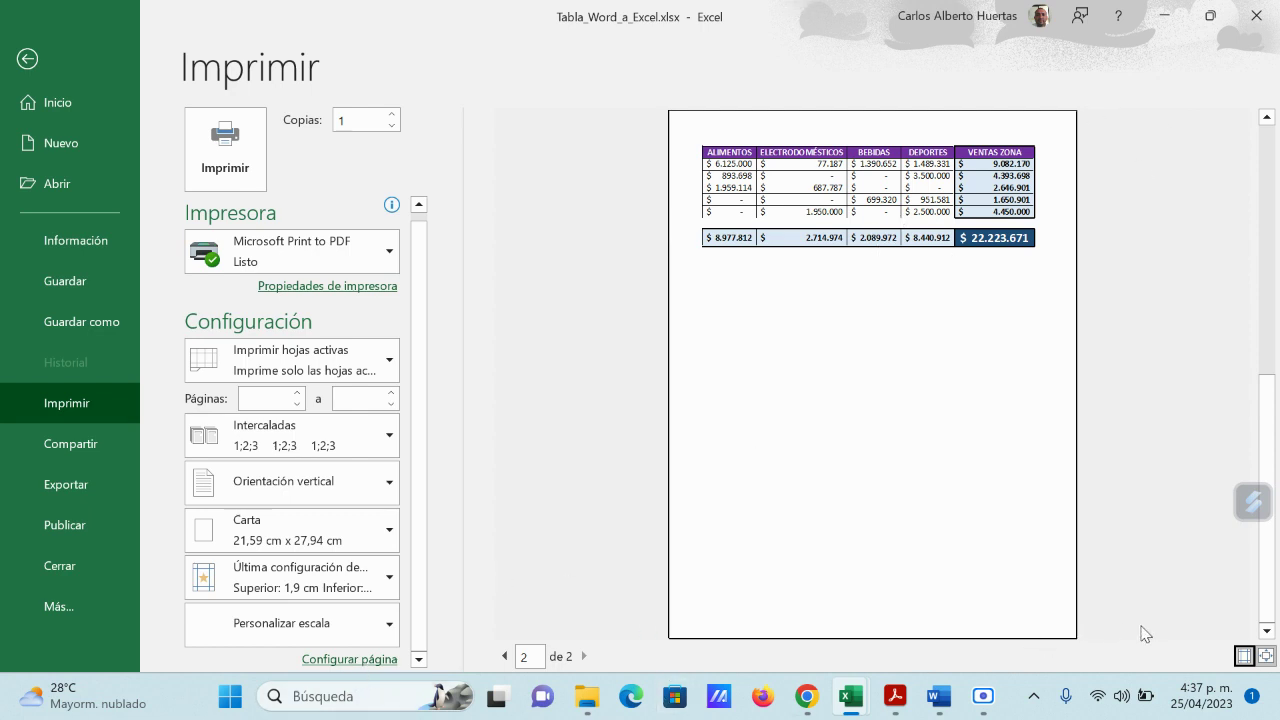
# Step: Show the margins and pull the left and right margins outward so ALIMENTOS fits on page 1
pyautogui.click(1243, 657)
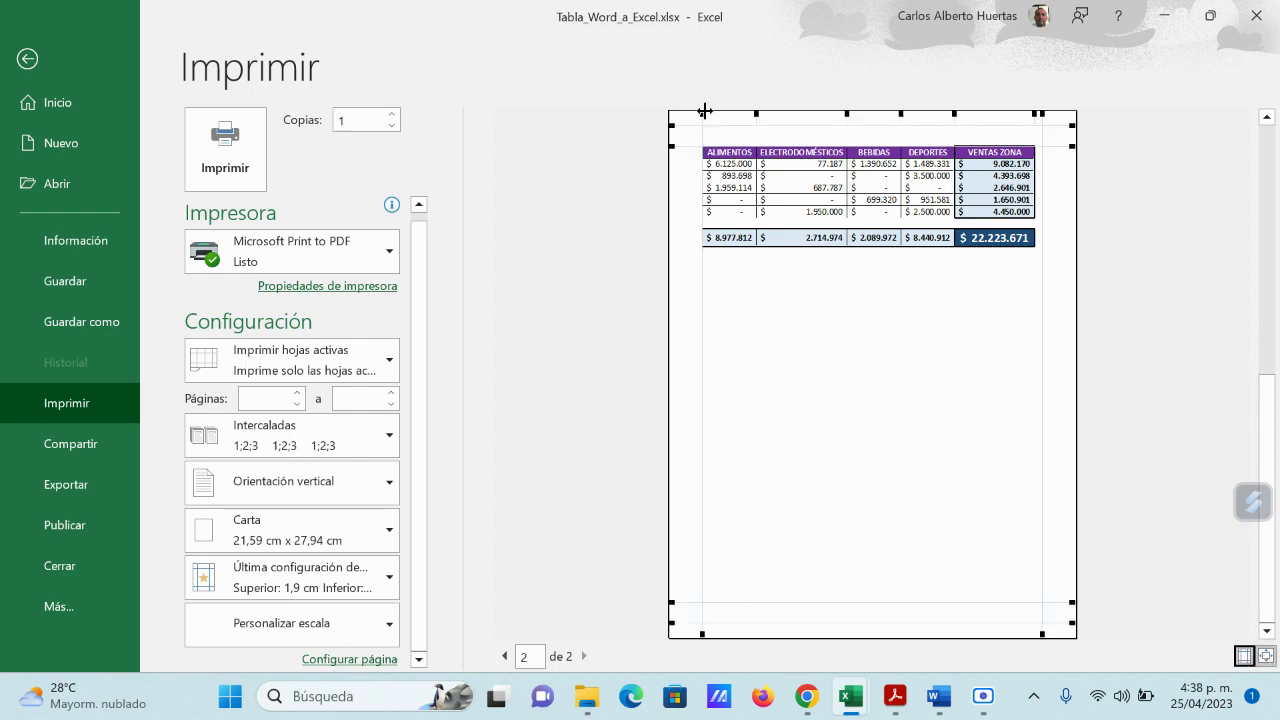
pyautogui.moveTo(705, 111); pyautogui.dragTo(677, 119)
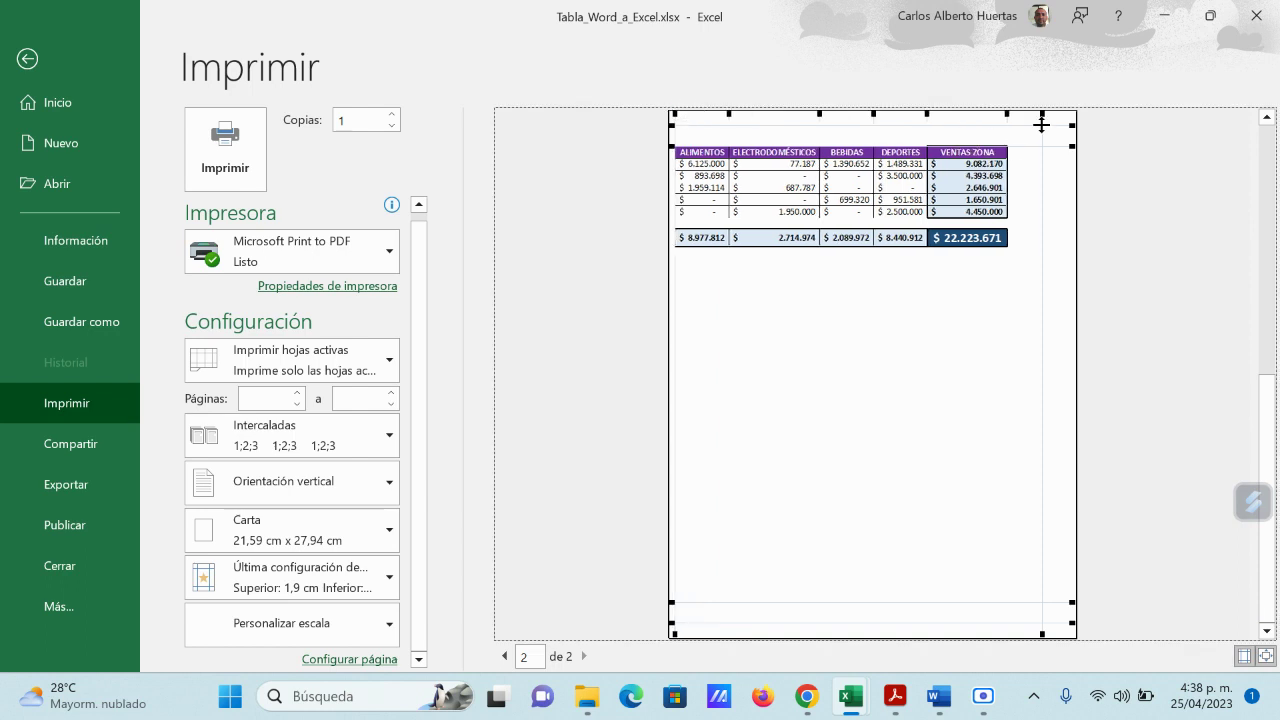
pyautogui.moveTo(1042, 113); pyautogui.dragTo(1066, 114)
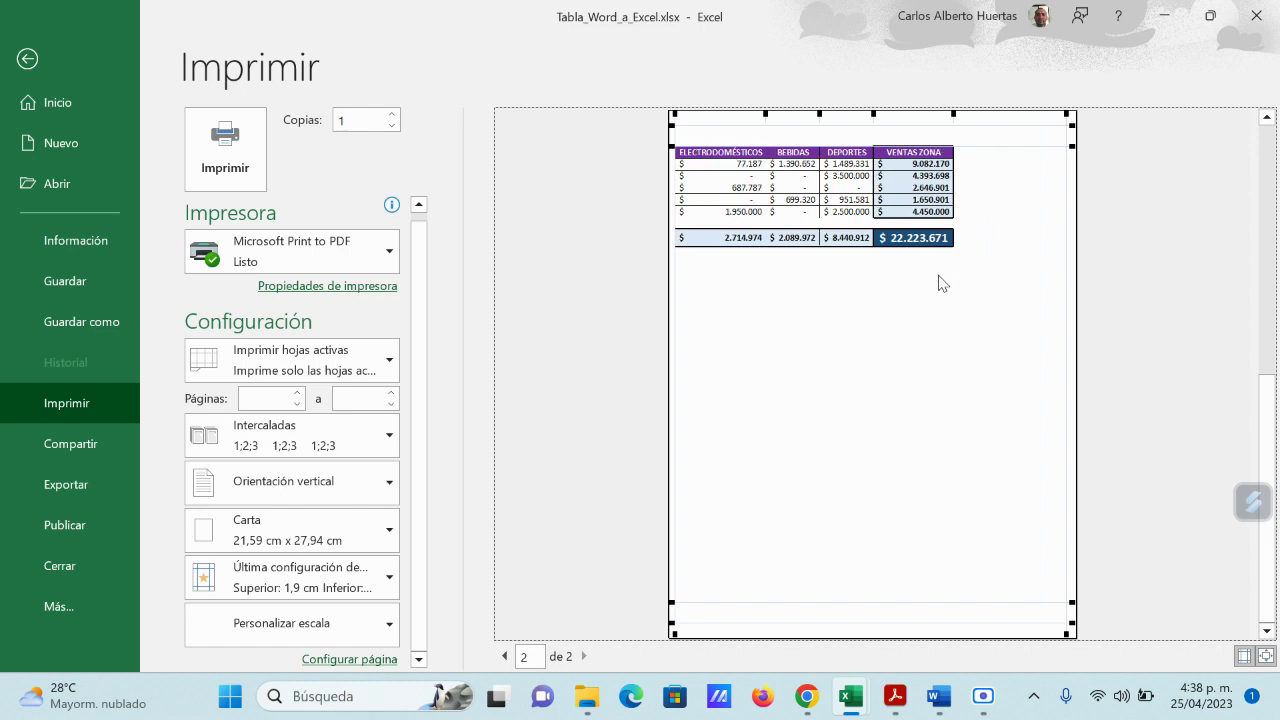
pyautogui.click(504, 656)
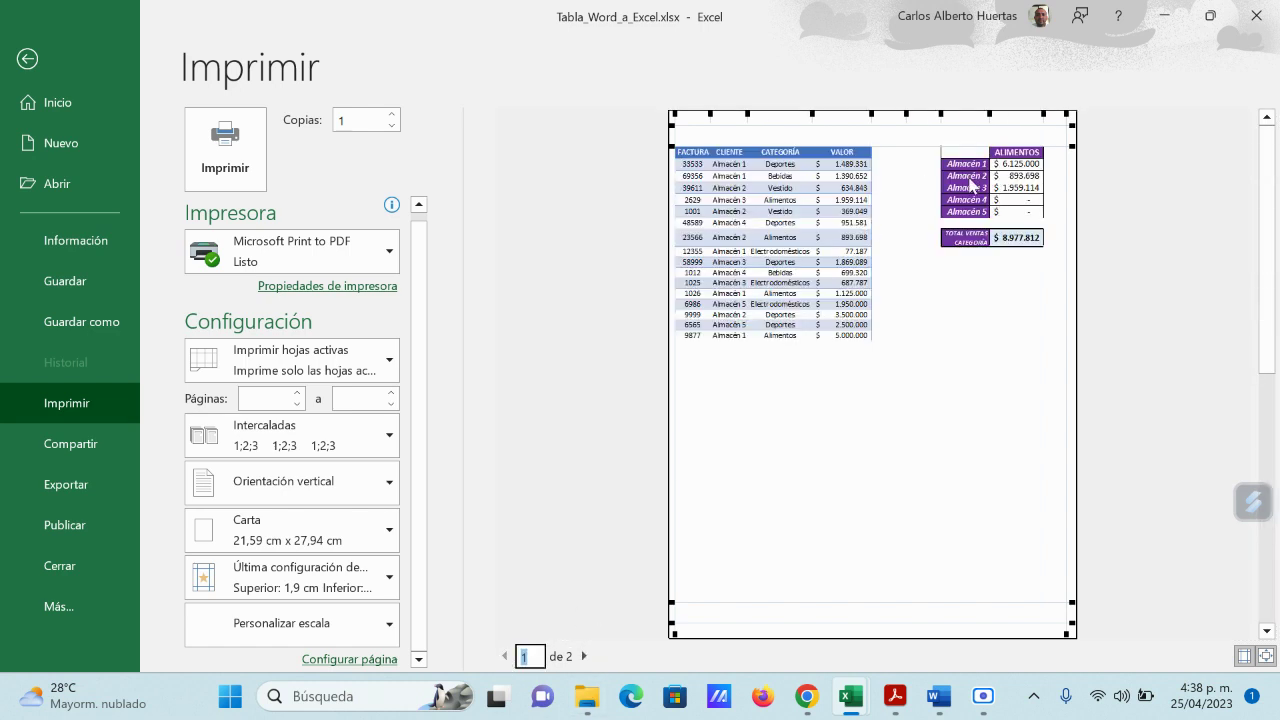
pyautogui.click(27, 59)
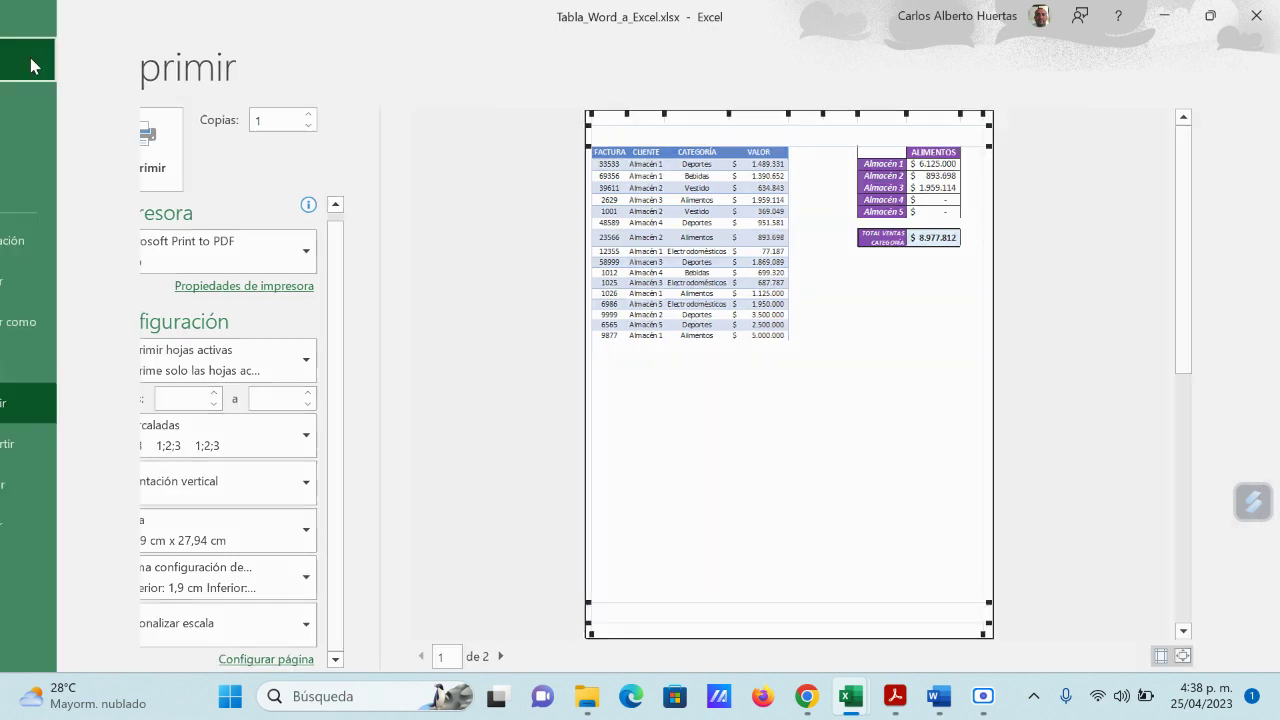
# Step: Insert blank columns at F, G and H, pushing the Almacén labels to column J, and preview
pyautogui.click(266, 230)
pyautogui.rightClick(268, 236)
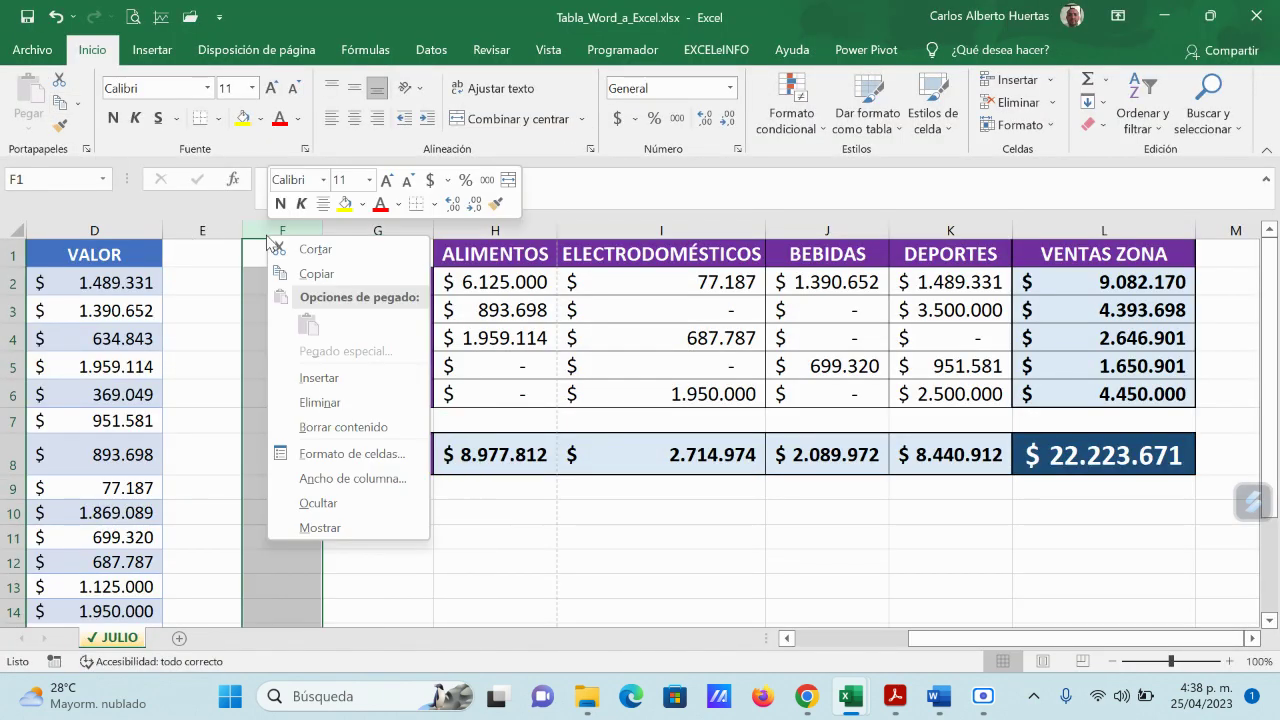
pyautogui.click(310, 378)
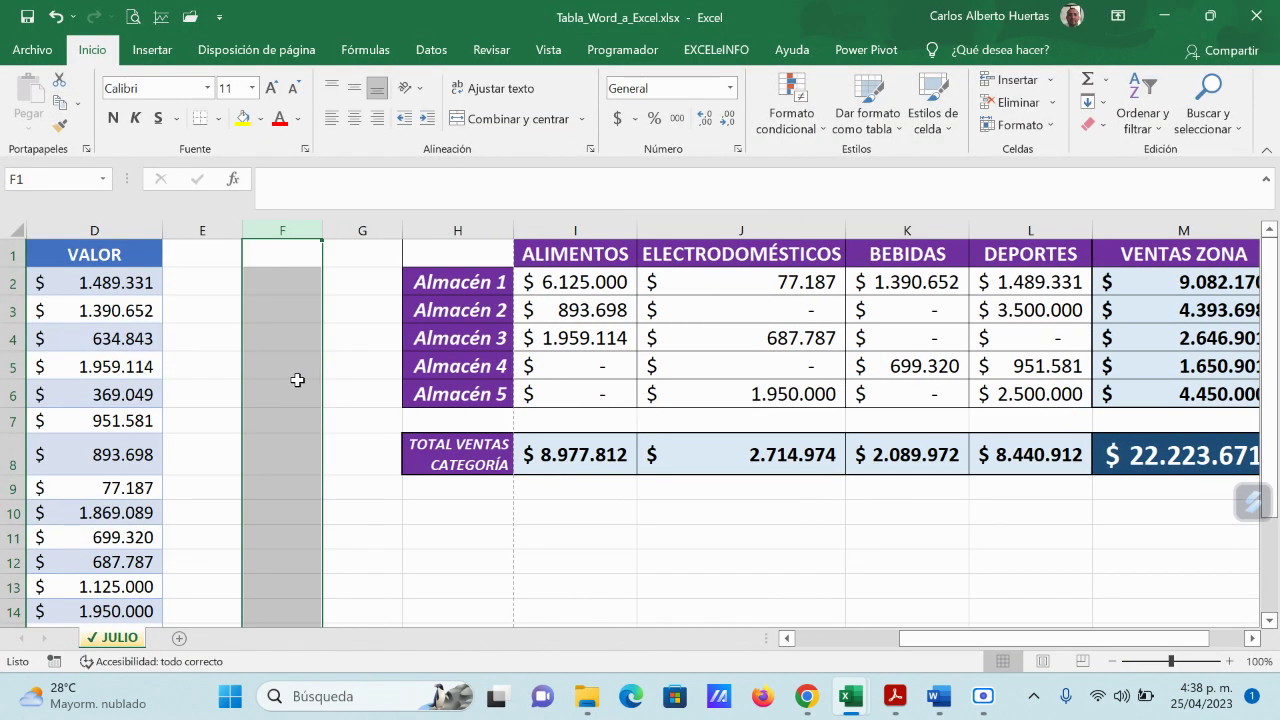
pyautogui.rightClick(344, 232)
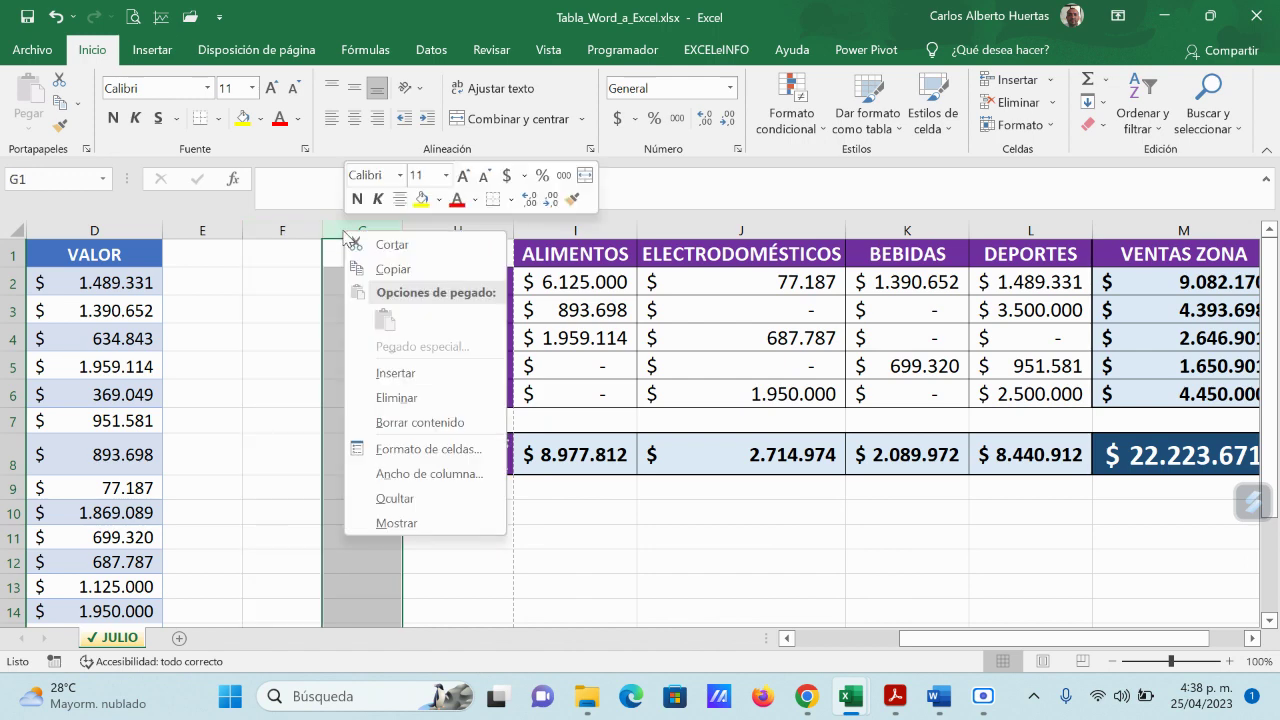
pyautogui.click(372, 372)
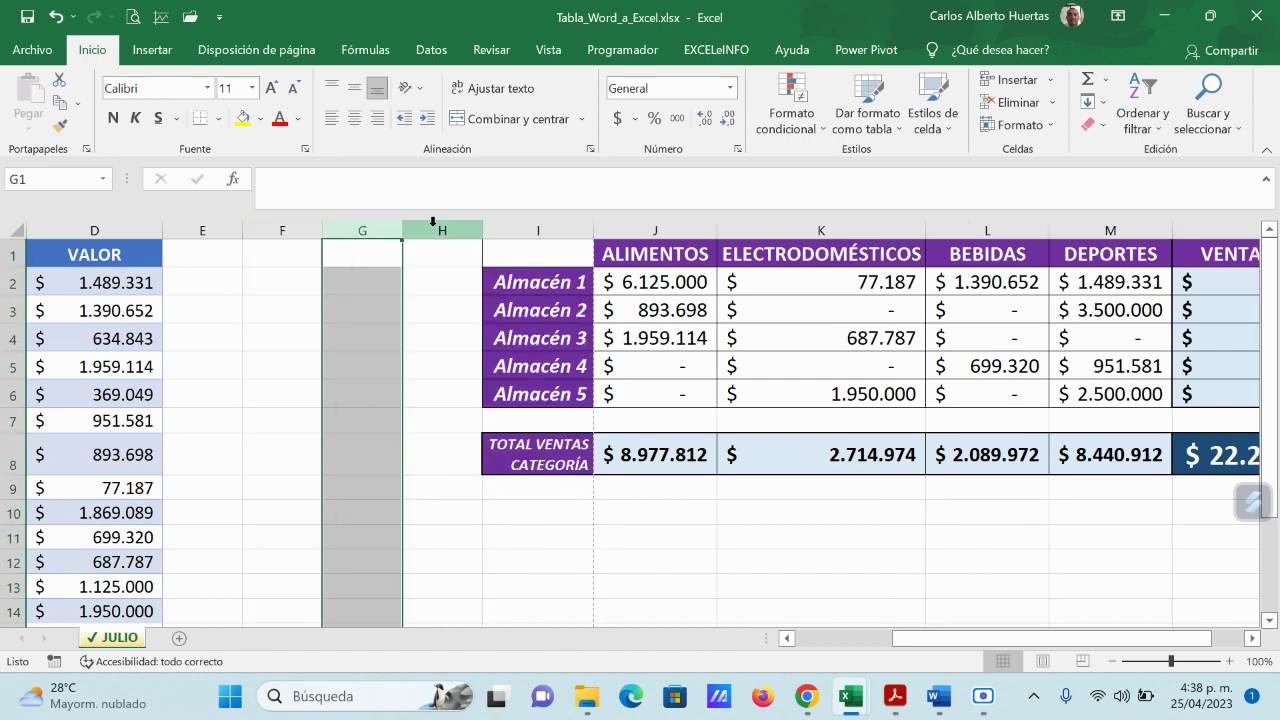
pyautogui.rightClick(433, 222)
pyautogui.click(494, 368)
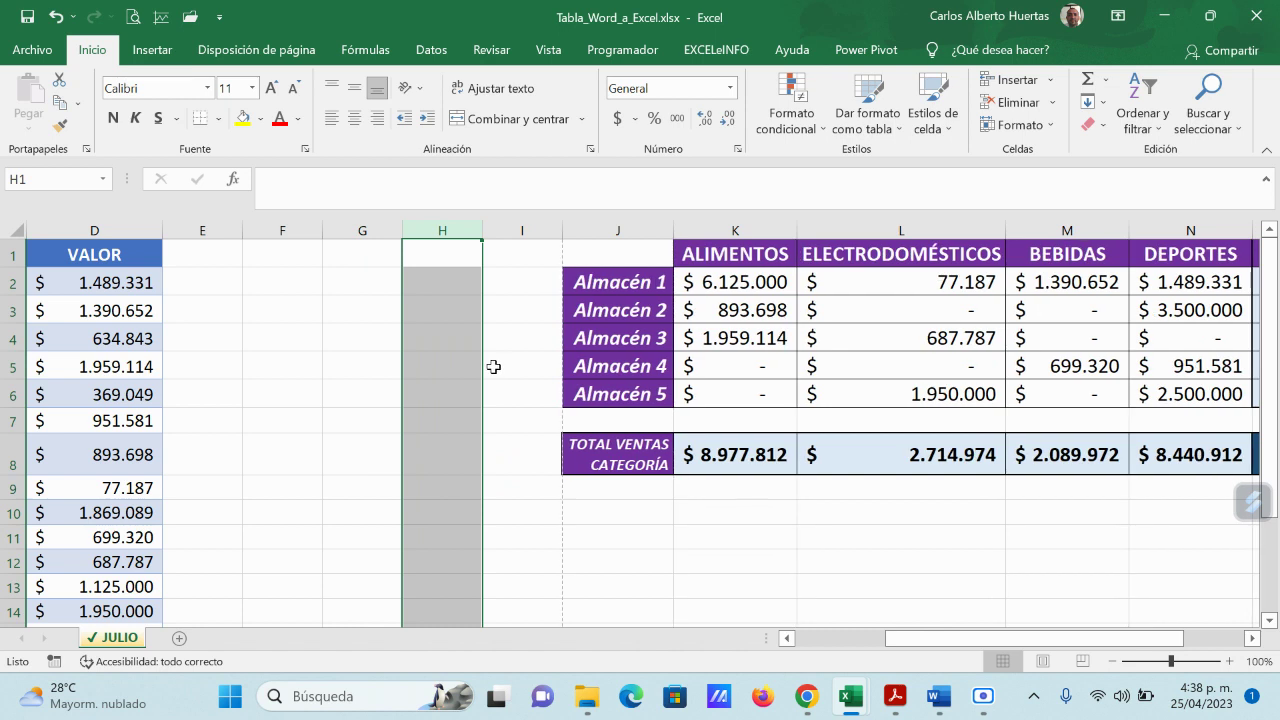
pyautogui.click(413, 437)
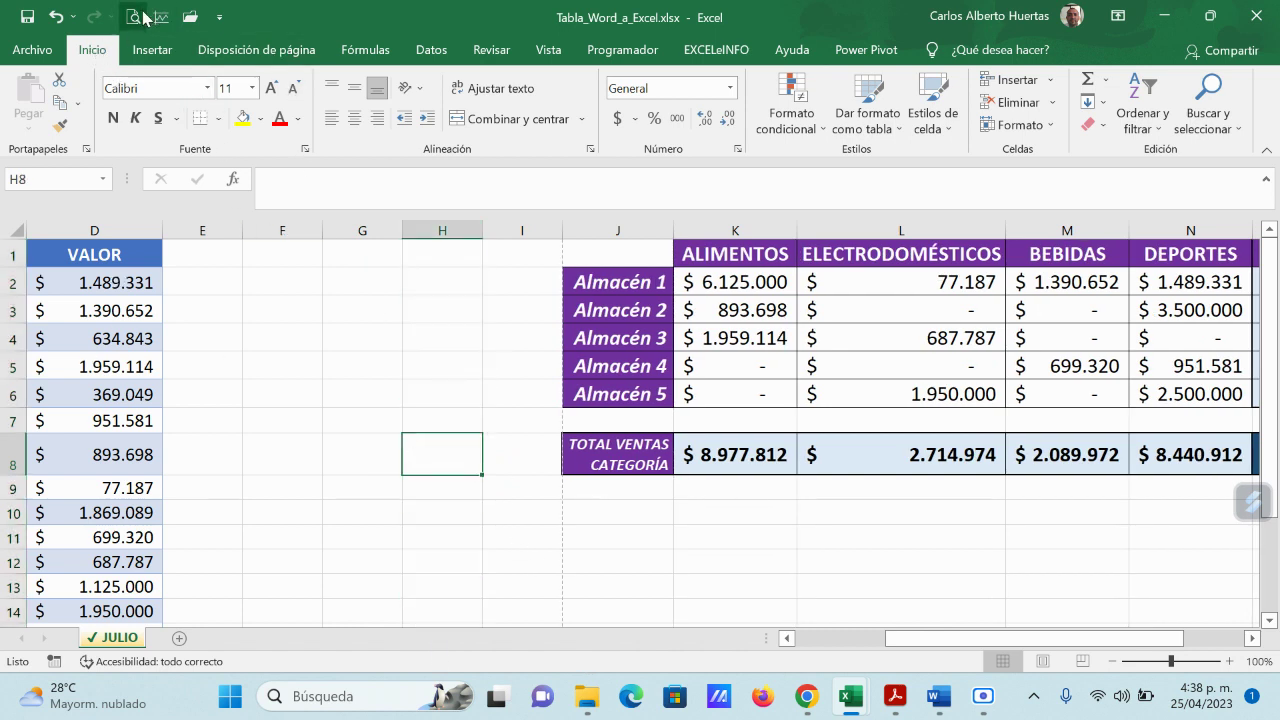
pyautogui.click(133, 17)
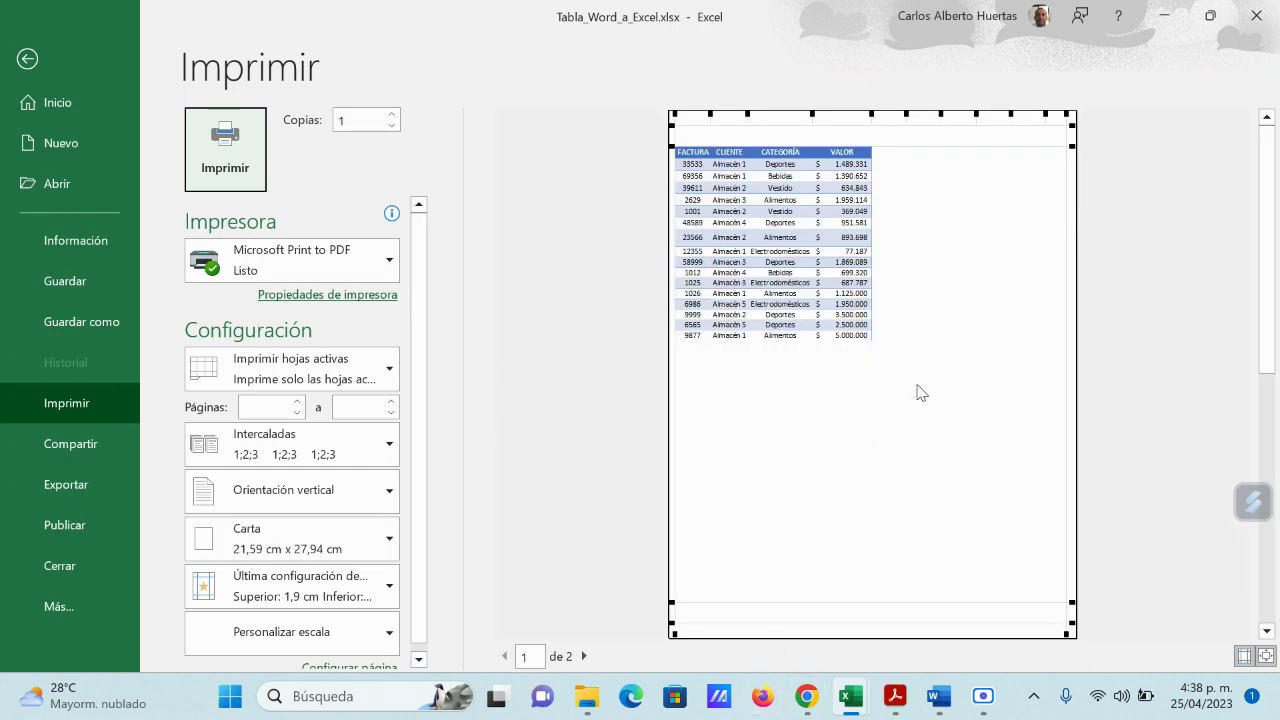
# Step: On preview page 2, nudge the left margin slightly inward, then return to page 1
pyautogui.moveTo(587, 696)
pyautogui.click(584, 657)
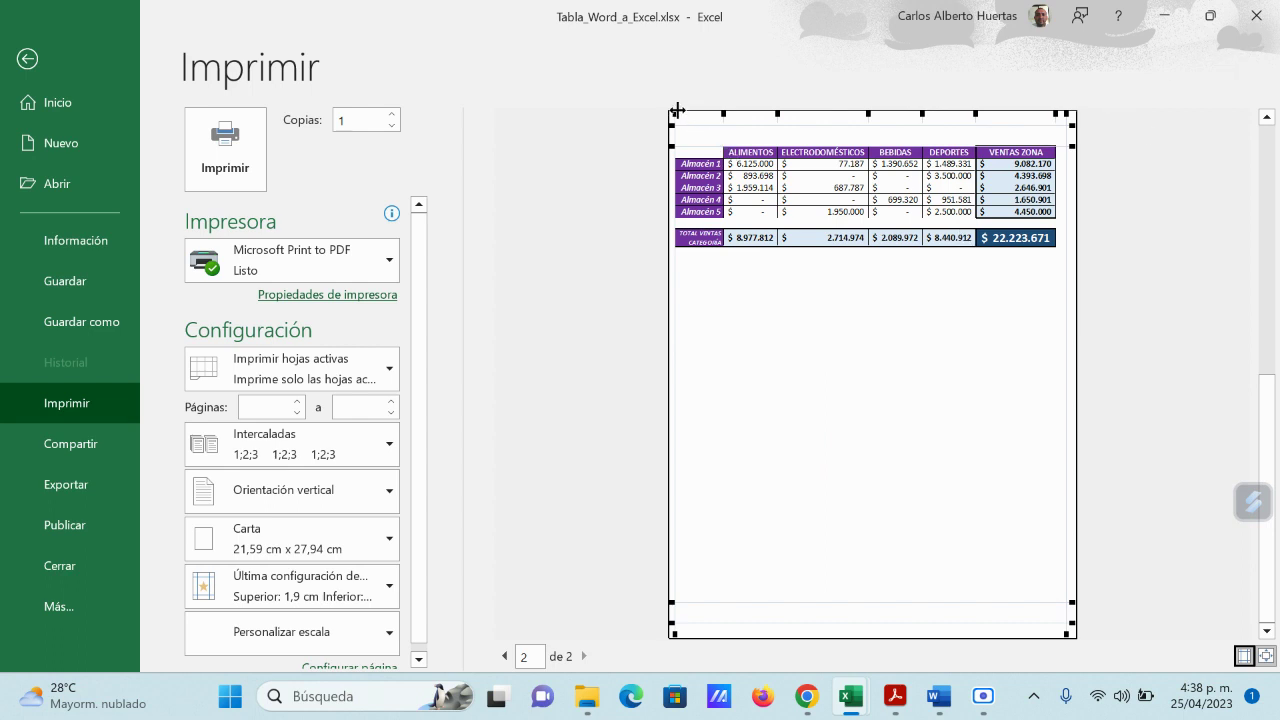
pyautogui.moveTo(675, 113); pyautogui.dragTo(685, 113)
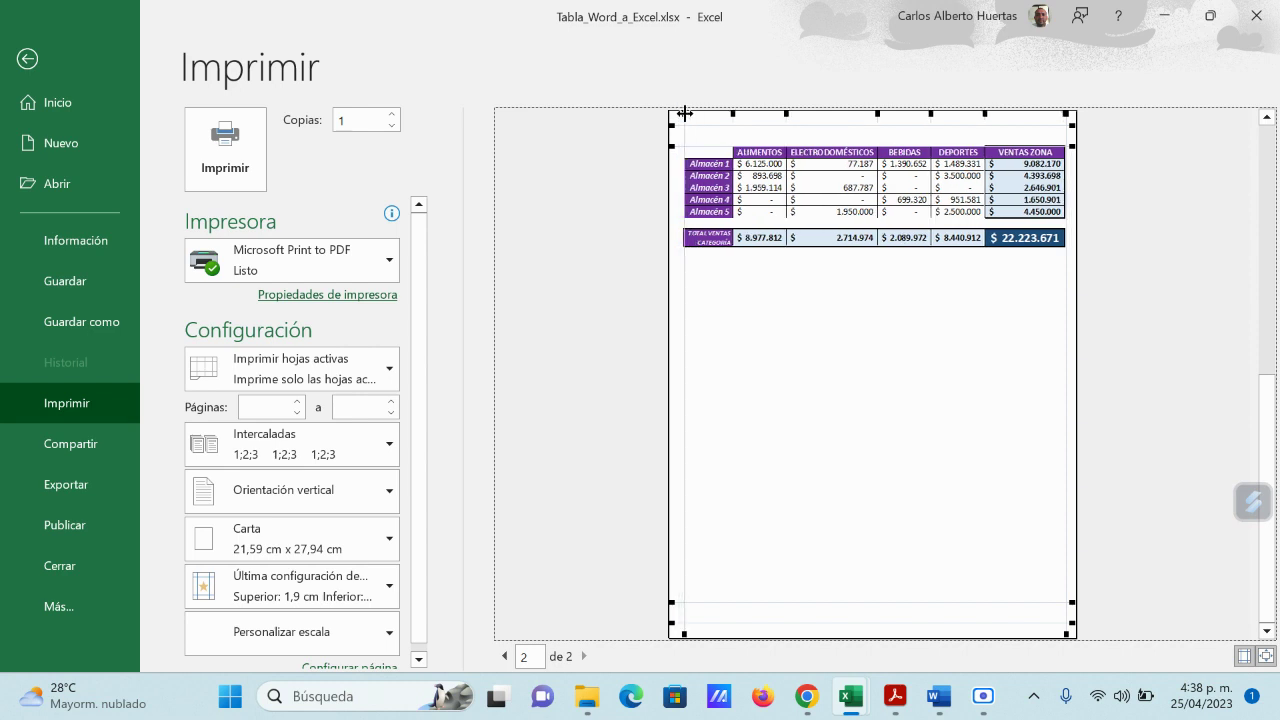
pyautogui.click(506, 656)
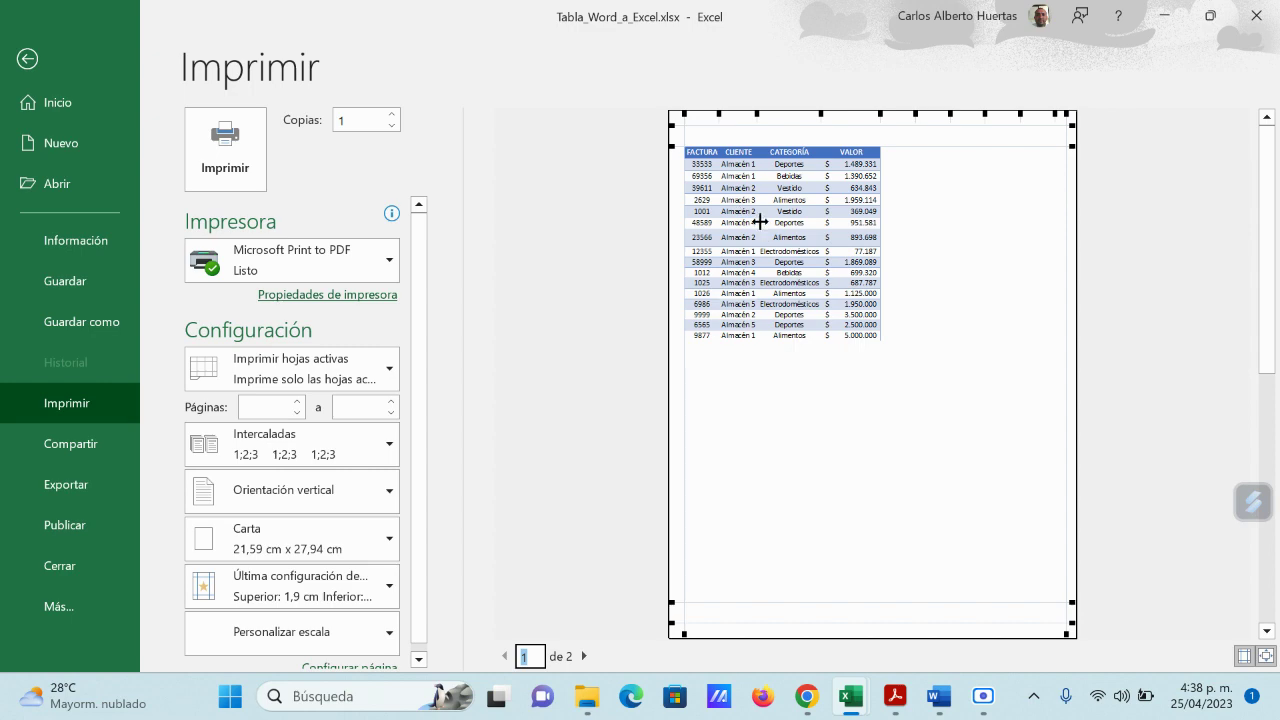
# Step: Insert a blank column A so the invoice list moves to columns B–E, then preview again
pyautogui.click(30, 62)
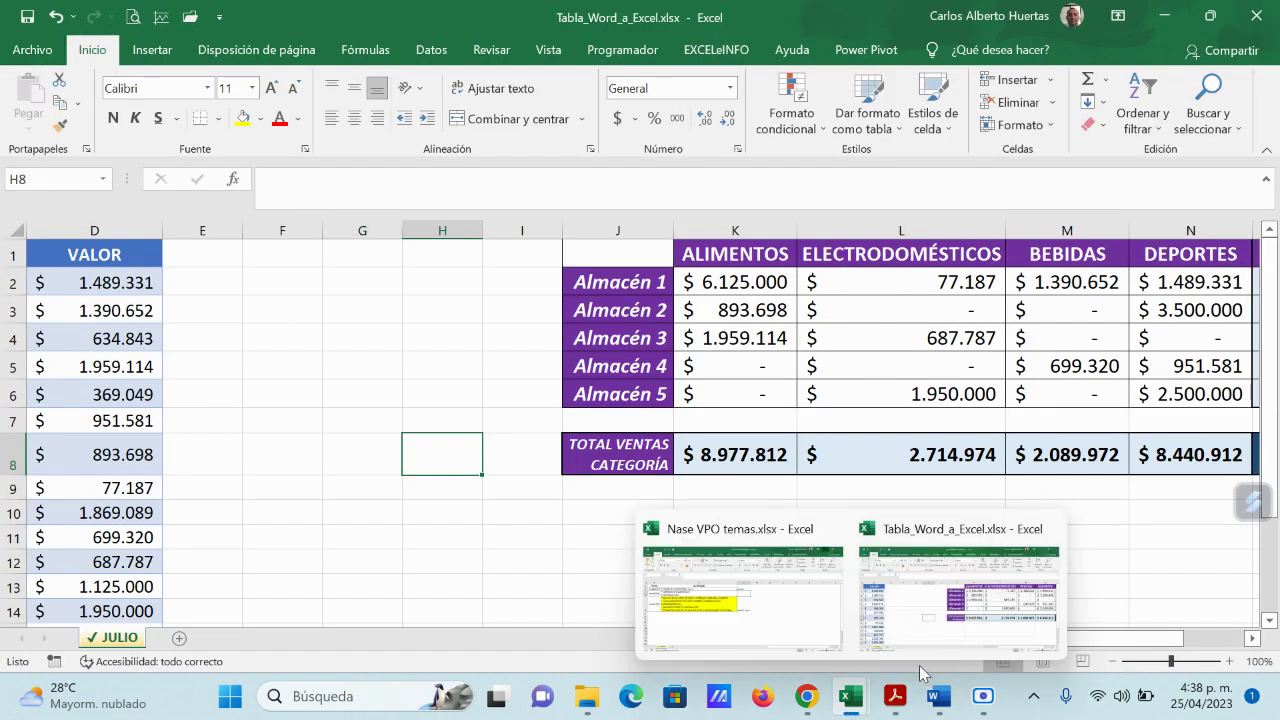
pyautogui.moveTo(1036, 638); pyautogui.dragTo(946, 643)
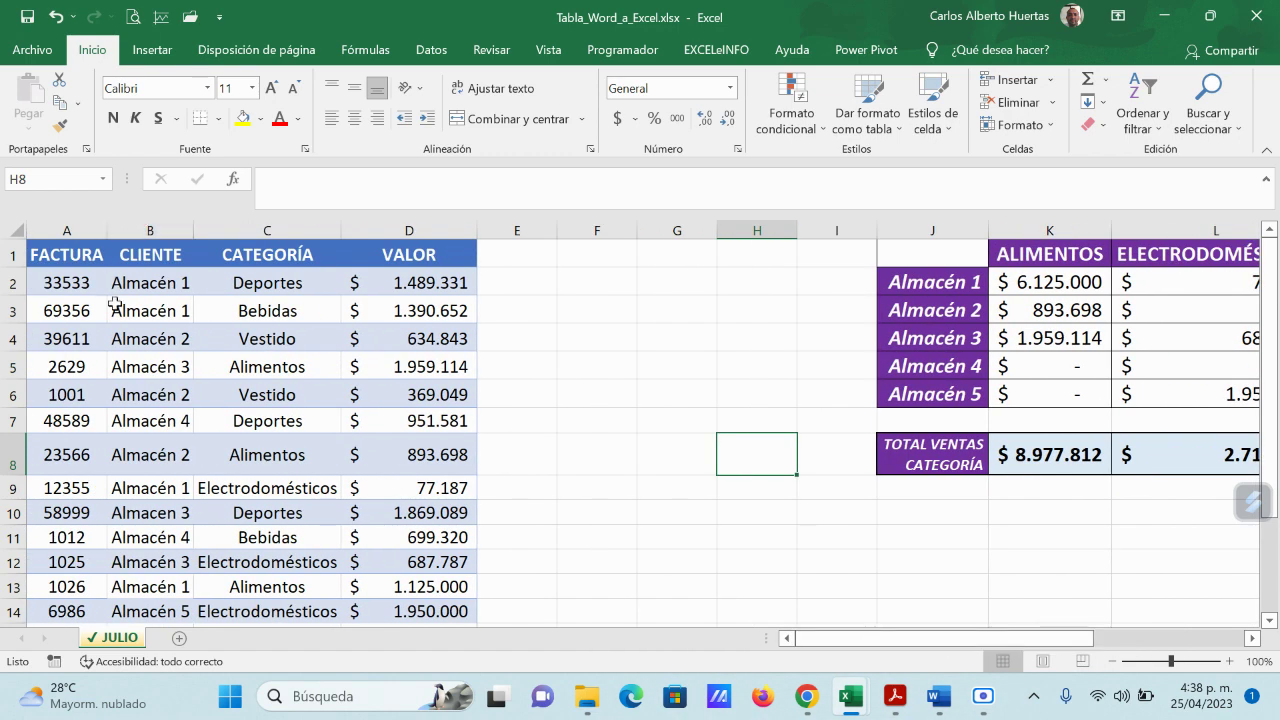
pyautogui.rightClick(61, 231)
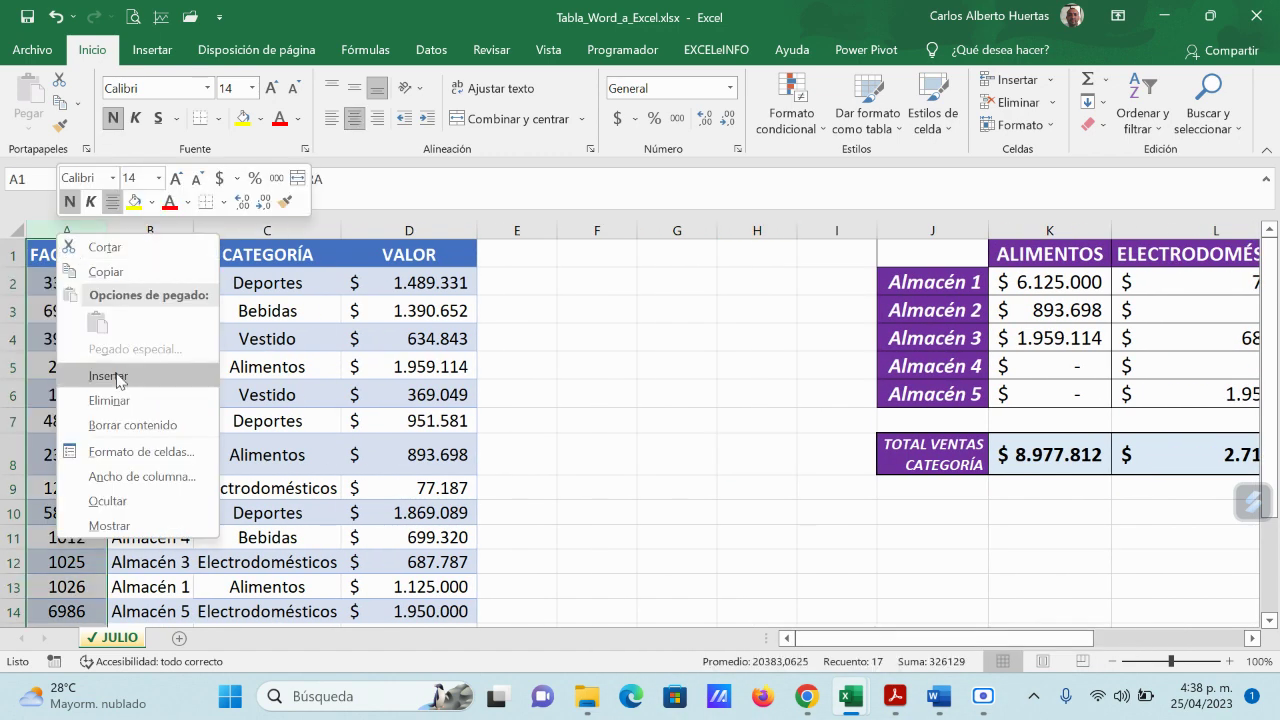
pyautogui.click(114, 375)
pyautogui.click(628, 334)
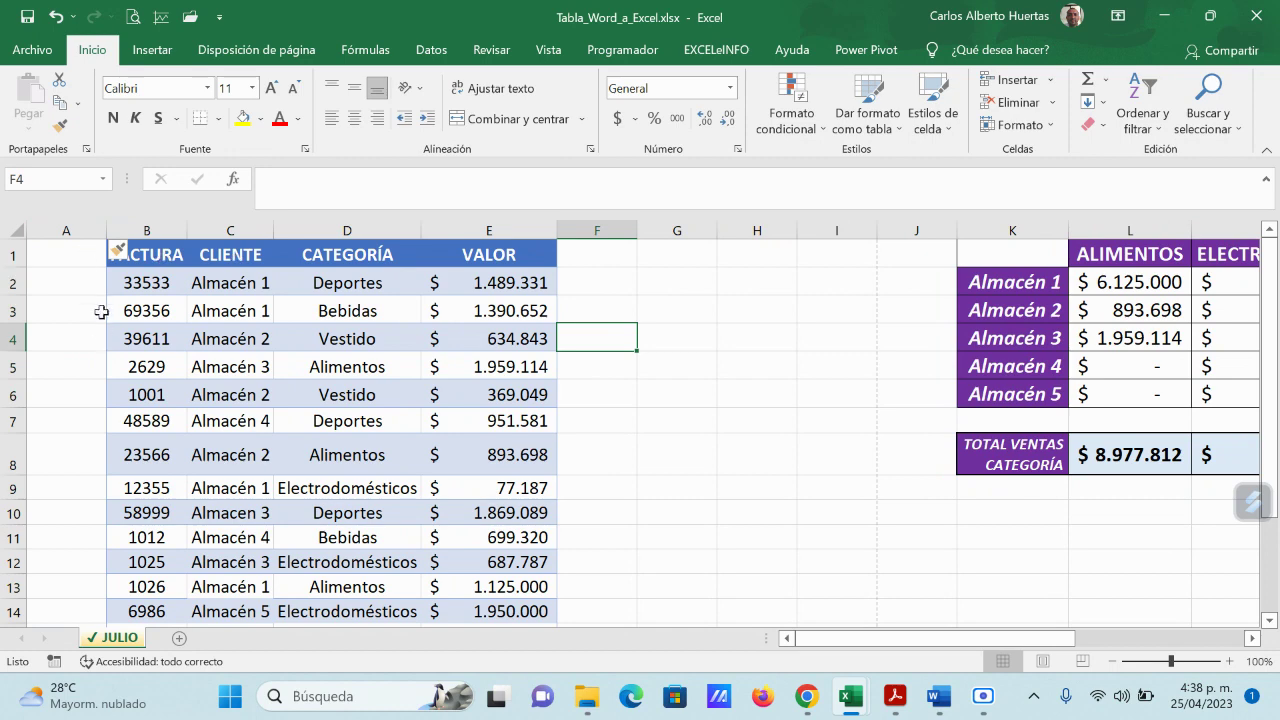
pyautogui.click(133, 16)
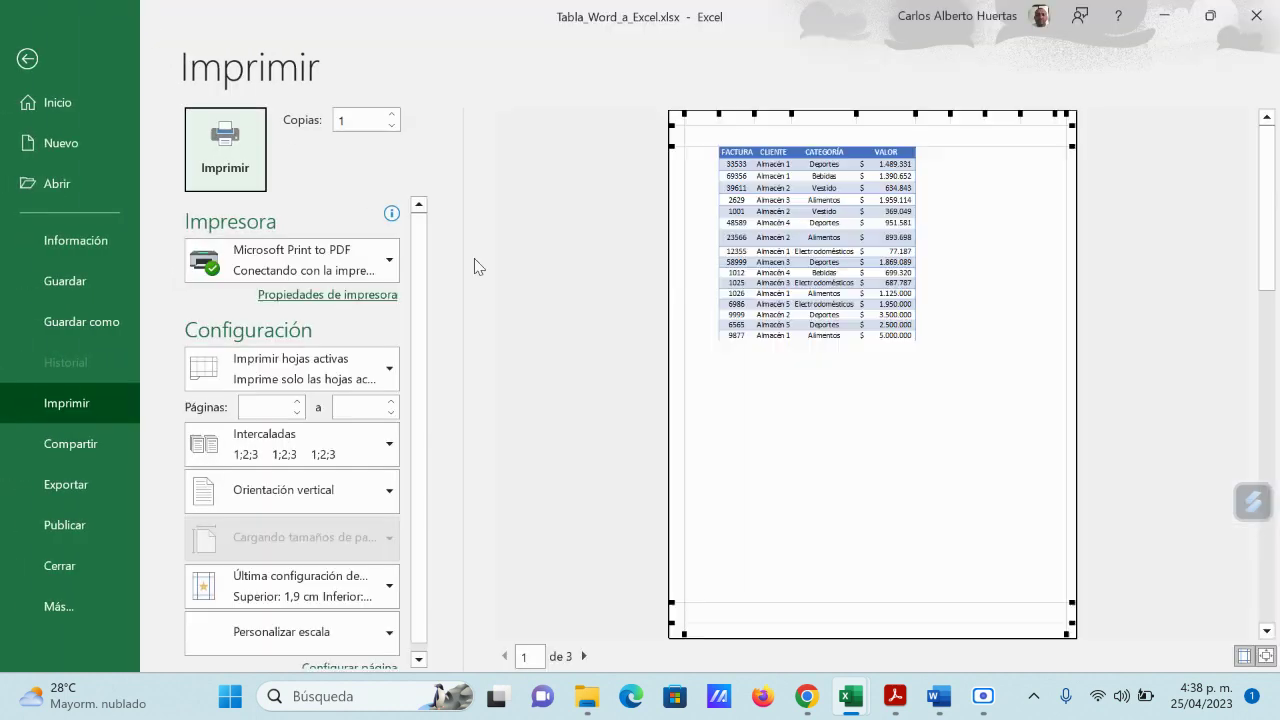
# Step: Drag the page 2 margin left so the summary fits, check Configurar página unchanged, and return to the sheet
pyautogui.click(584, 656)
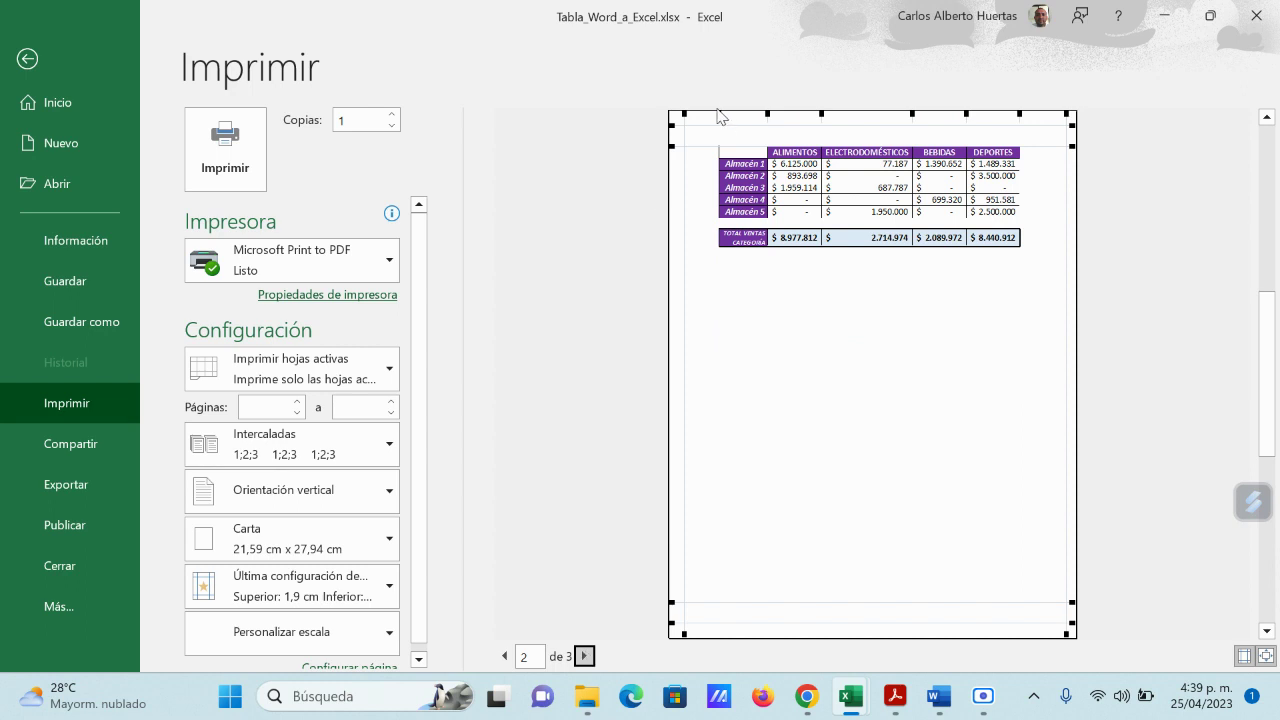
pyautogui.moveTo(720, 111); pyautogui.dragTo(690, 113)
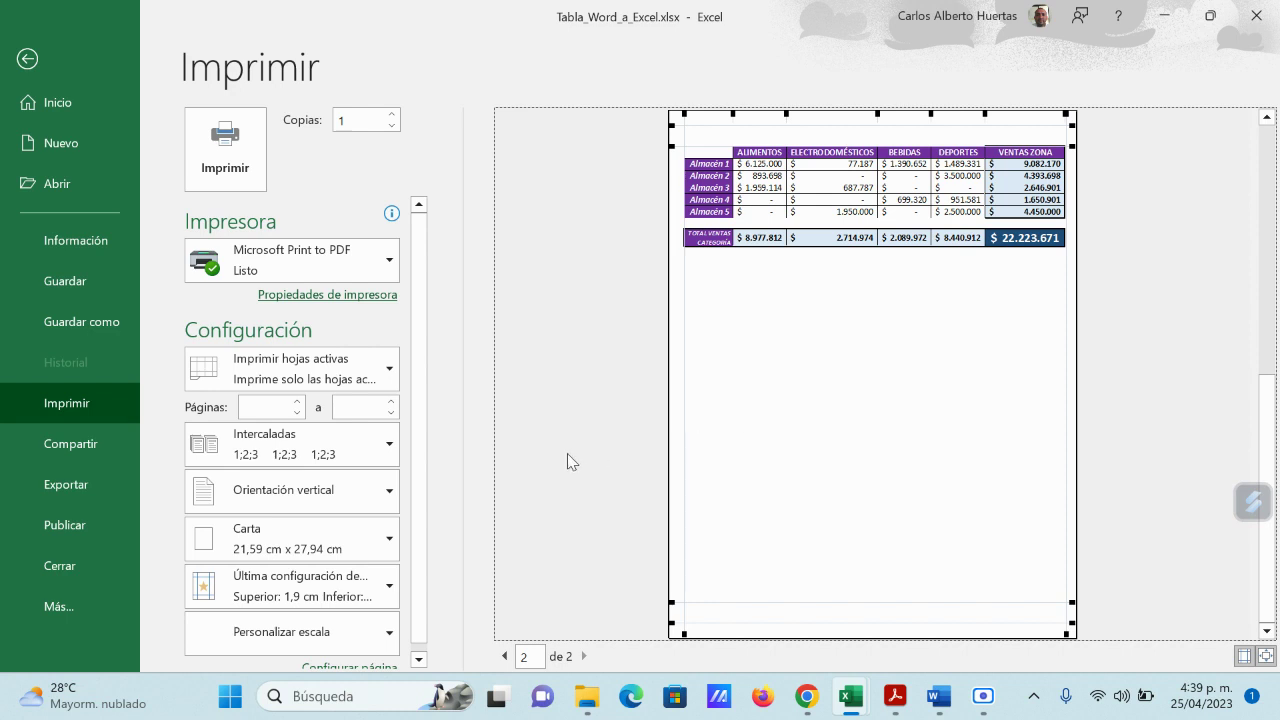
pyautogui.click(419, 659)
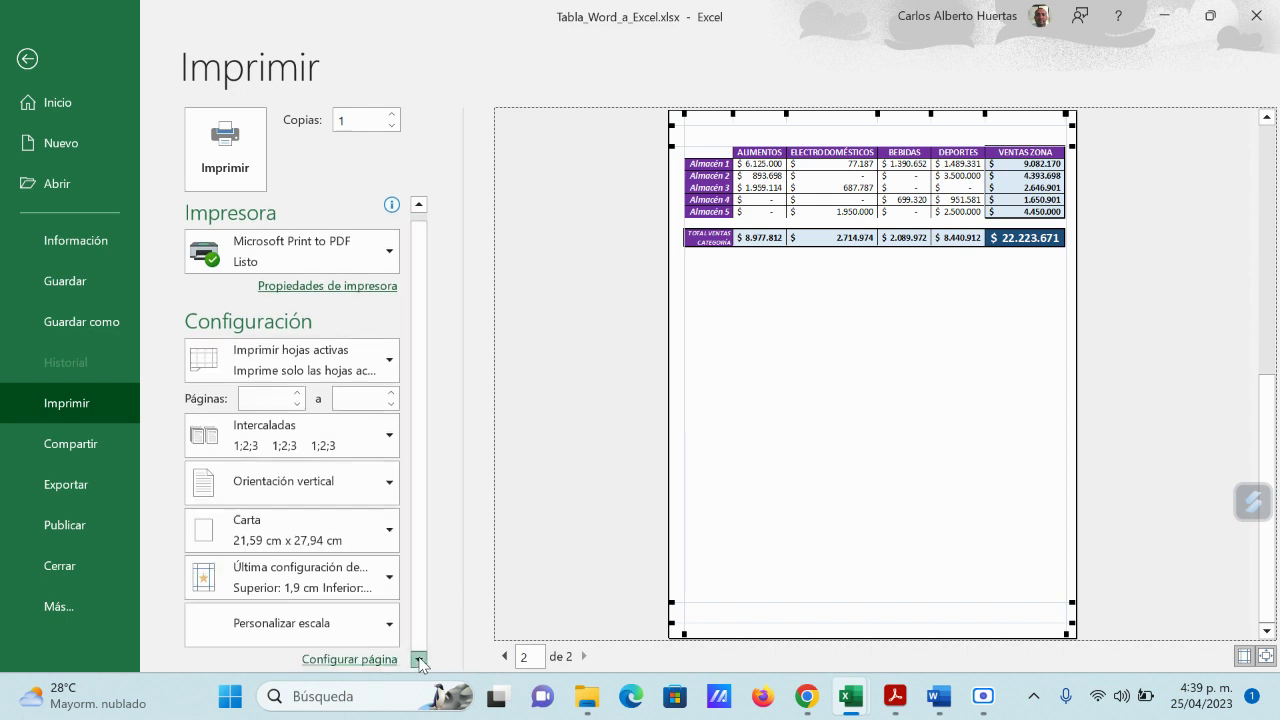
pyautogui.click(364, 660)
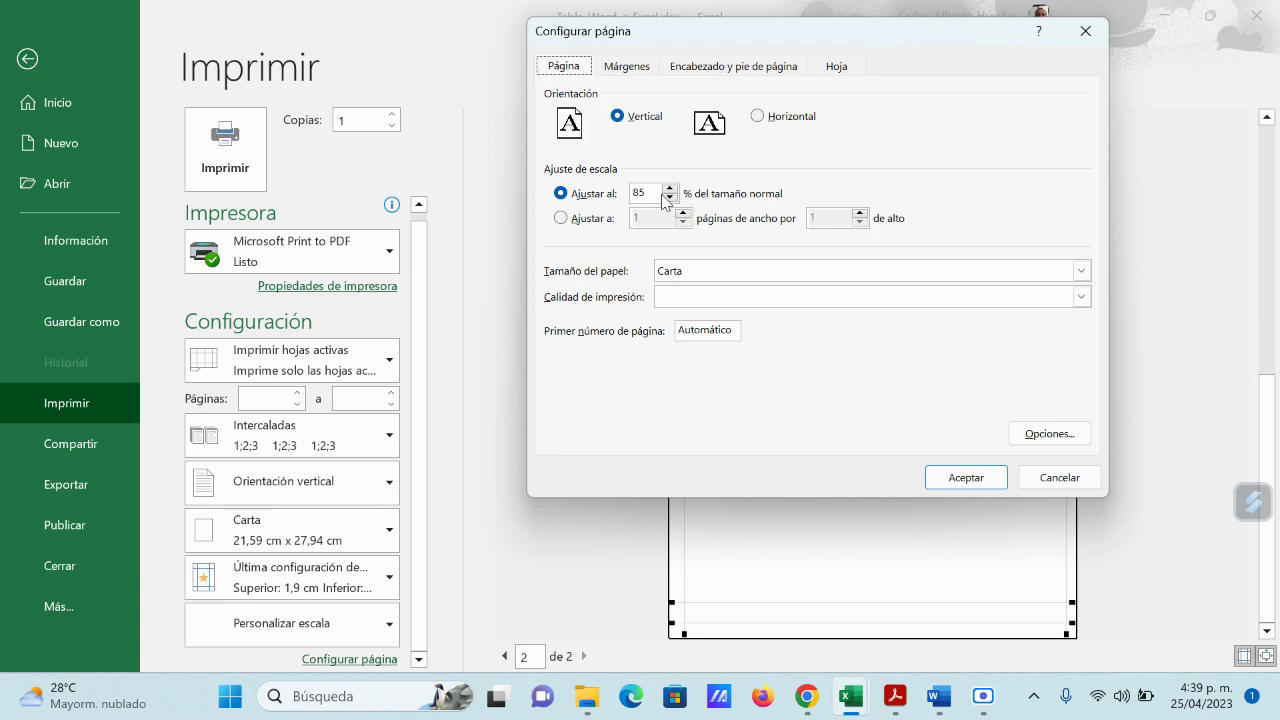
pyautogui.click(1052, 477)
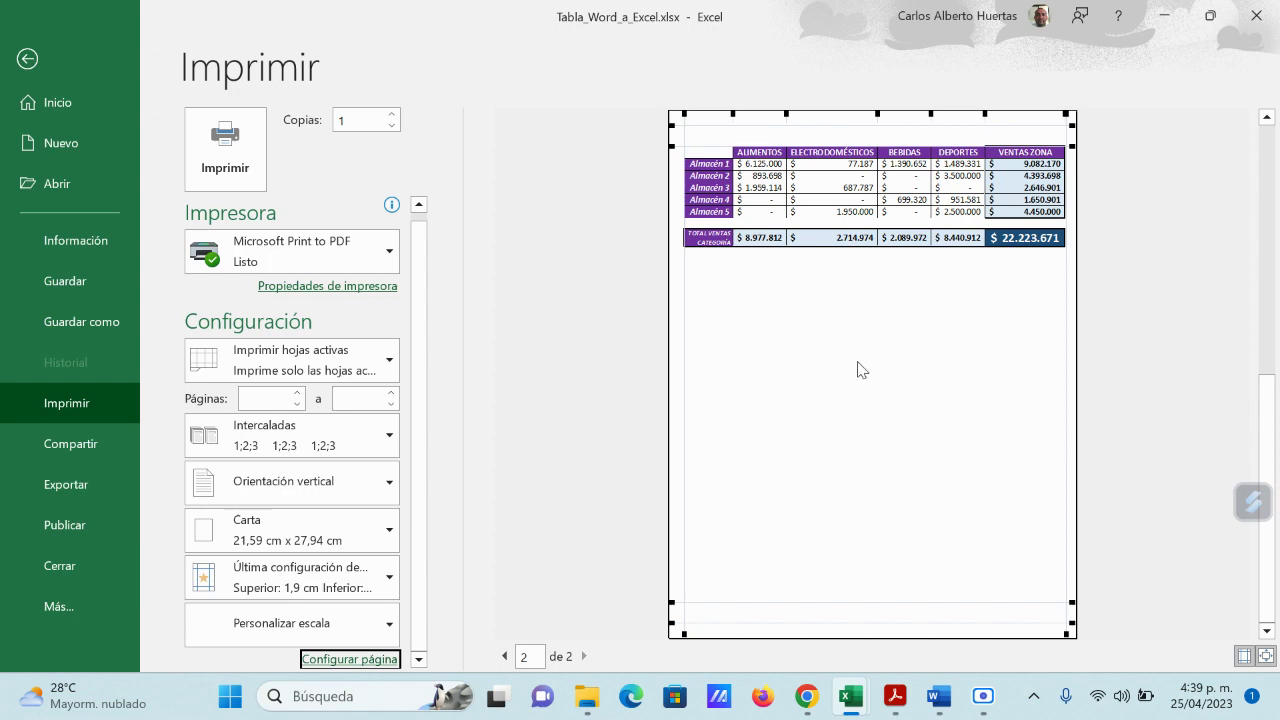
pyautogui.click(504, 656)
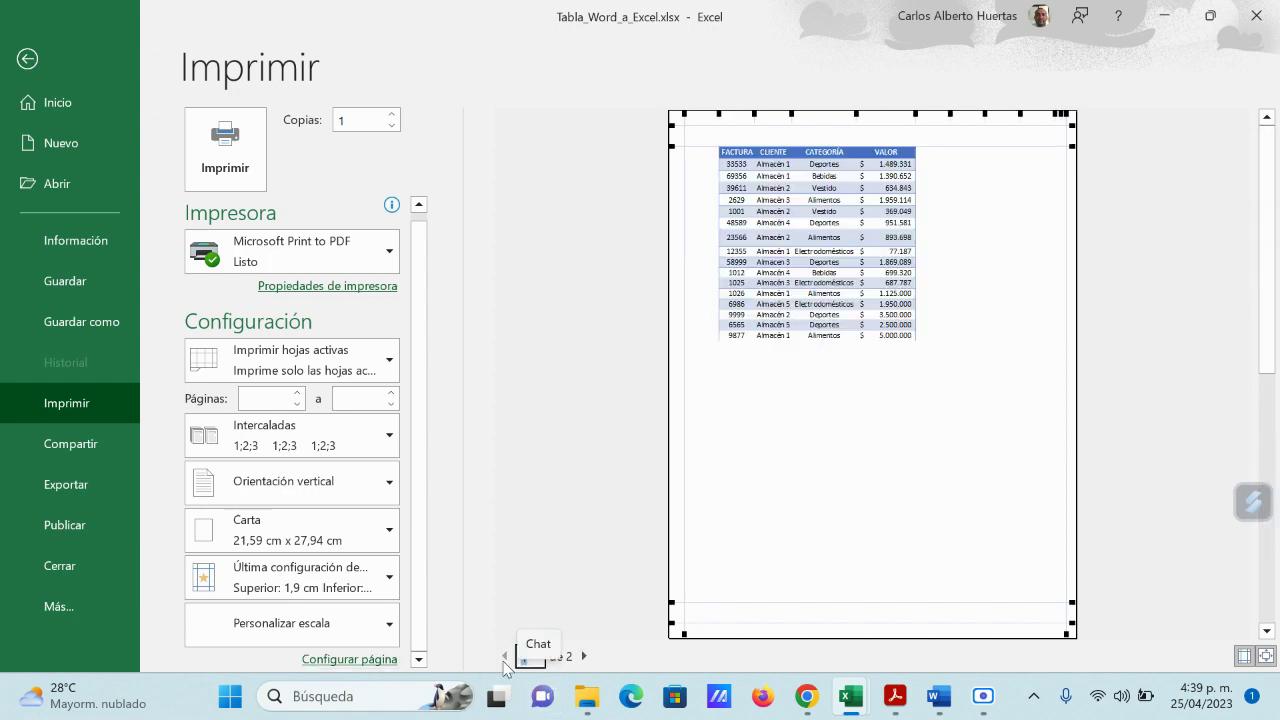
pyautogui.click(25, 61)
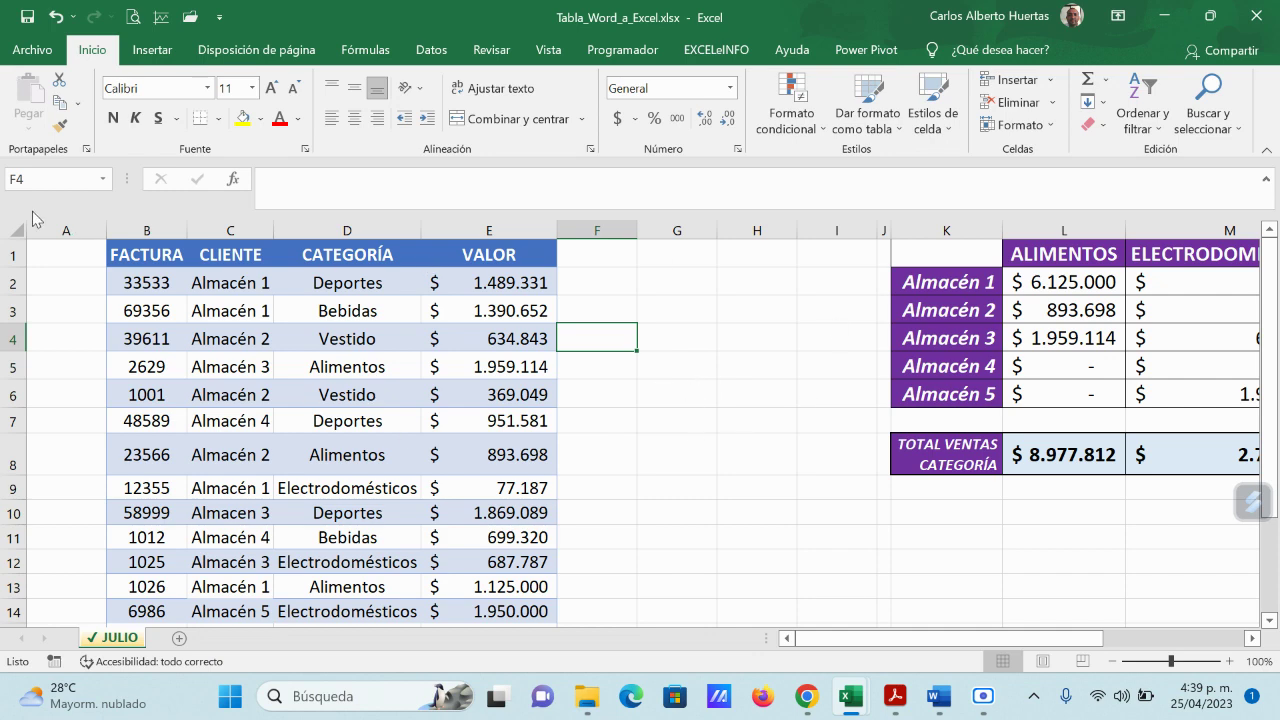
# Step: Save a copy to Escritorio as PDF (*.pdf) with the file name 'prueba 2'
pyautogui.click(33, 50)
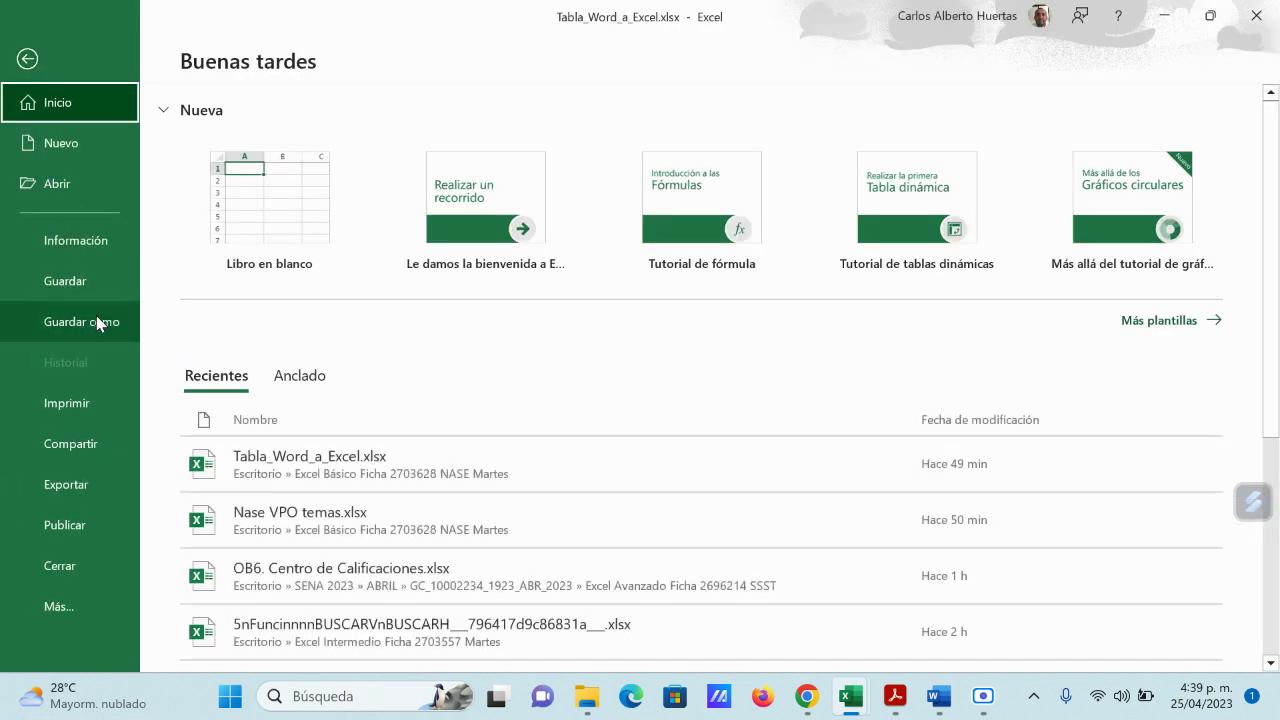
pyautogui.click(96, 318)
pyautogui.click(244, 397)
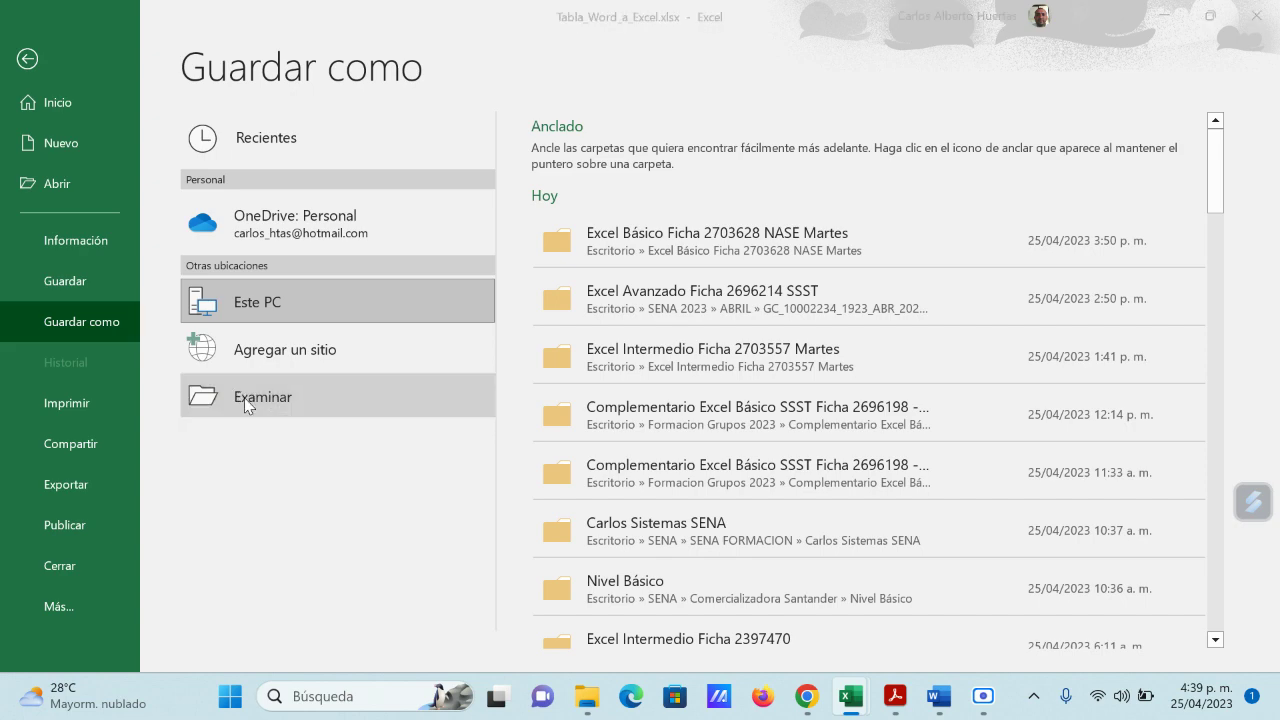
pyautogui.scroll(2, 376, 203)
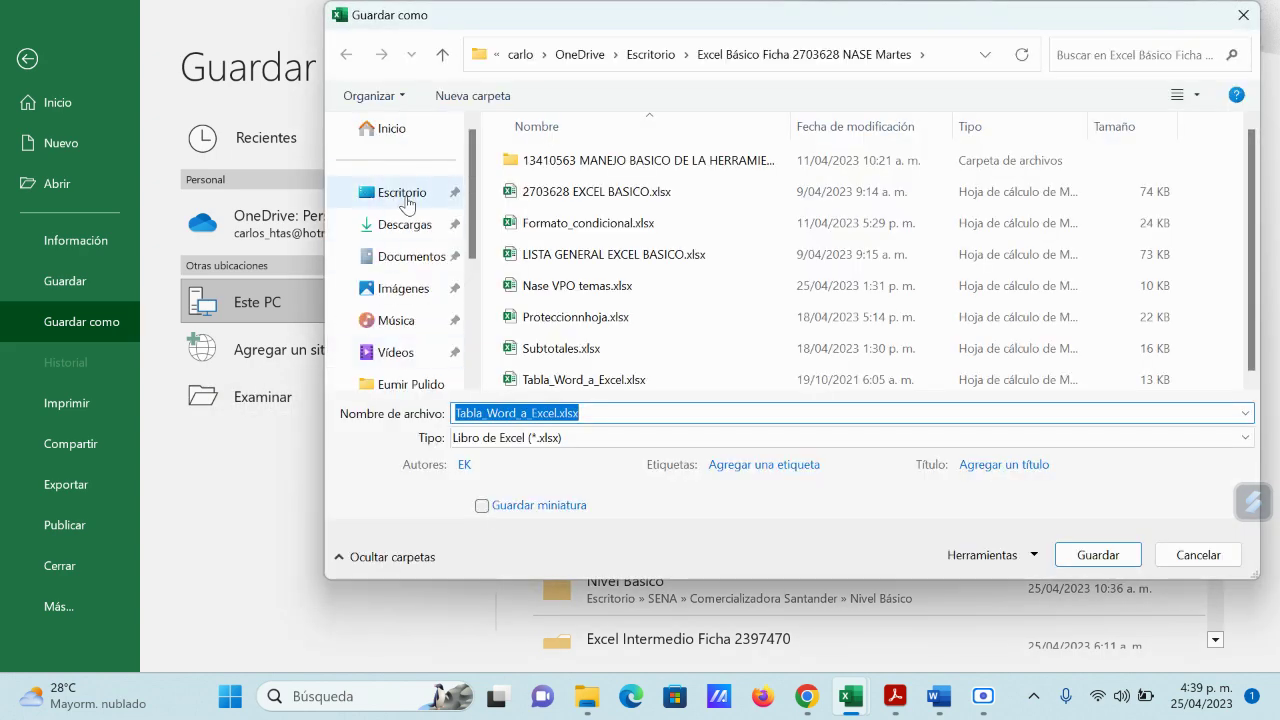
pyautogui.click(401, 192)
pyautogui.click(533, 440)
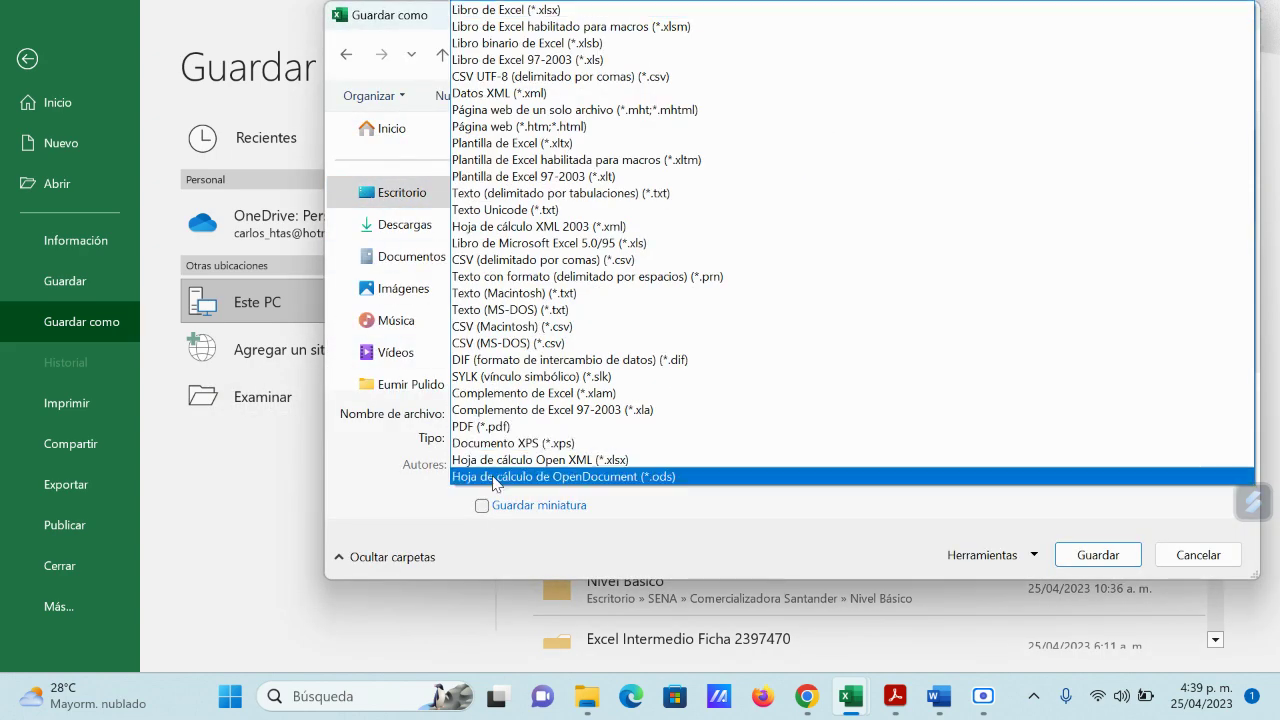
pyautogui.click(488, 426)
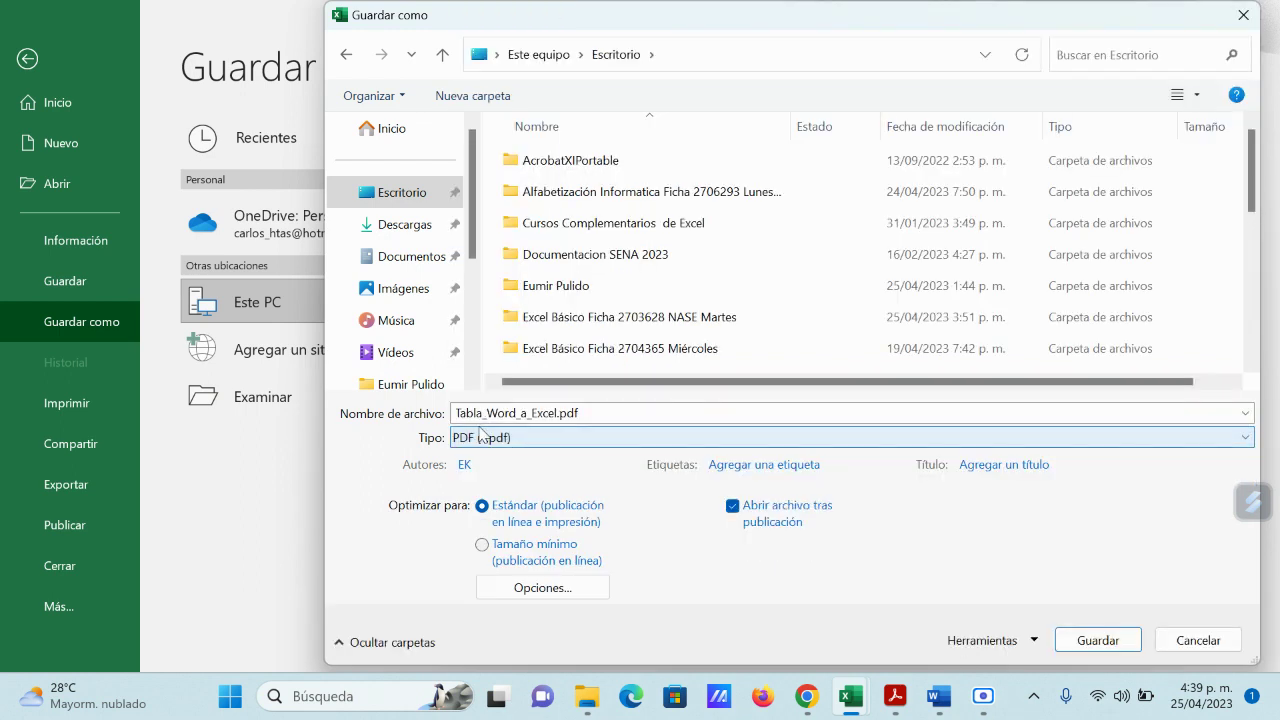
pyautogui.click(615, 416)
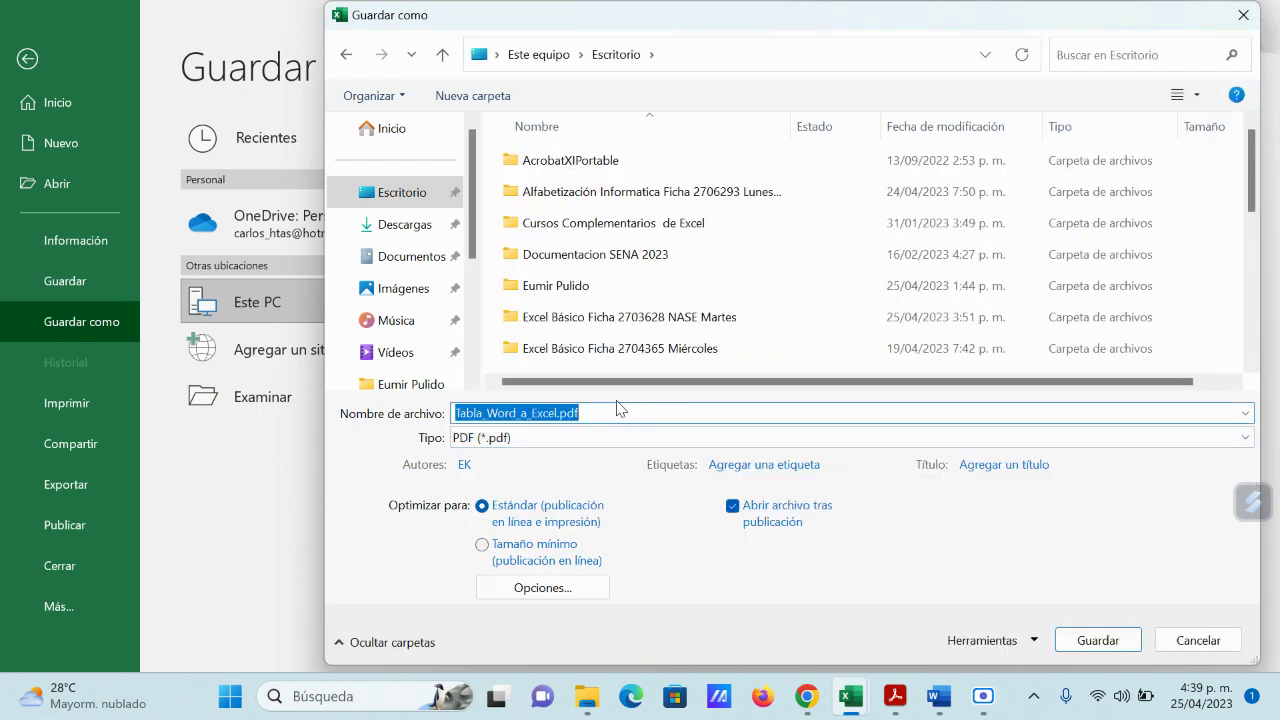
pyautogui.write('prueba')
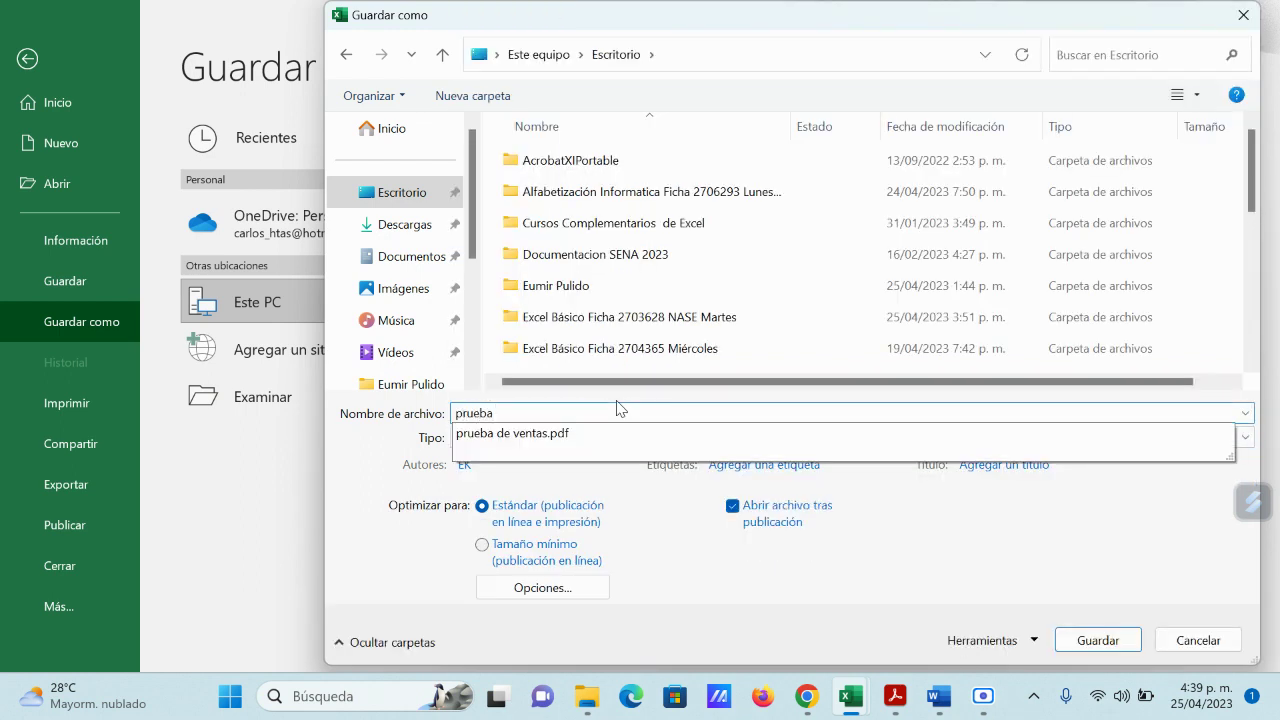
pyautogui.write(' 2')
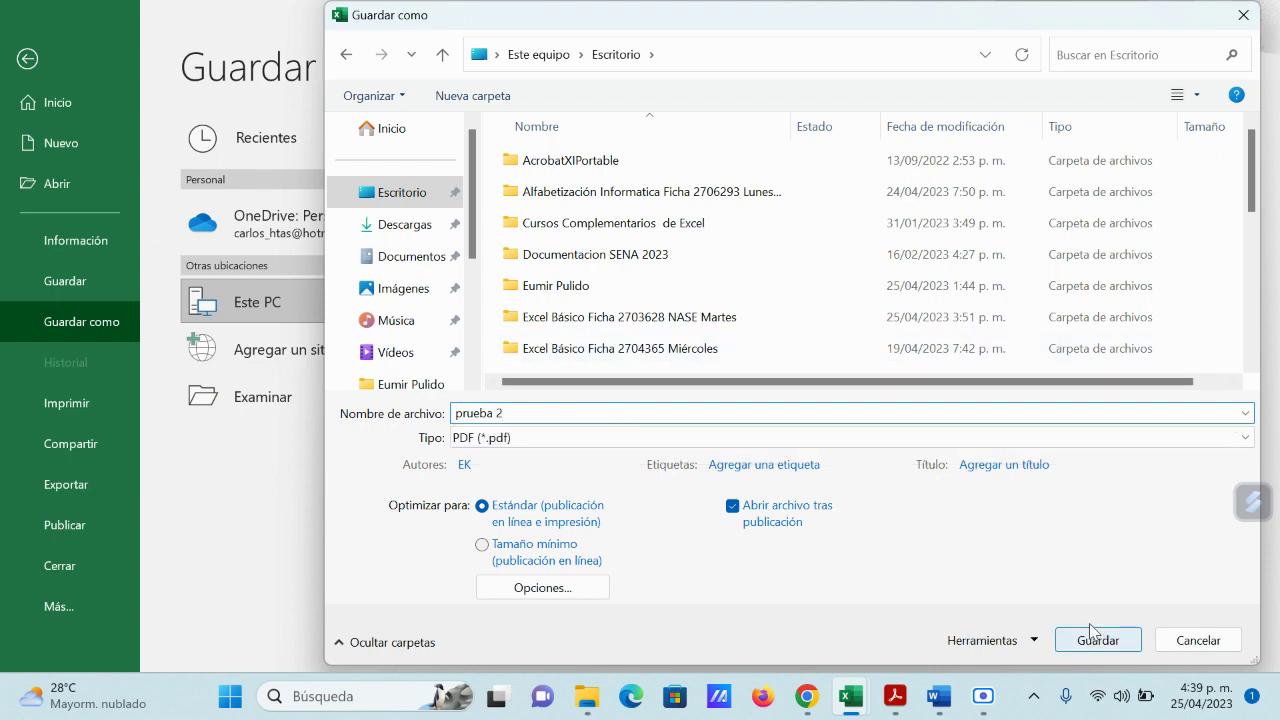
pyautogui.click(1094, 638)
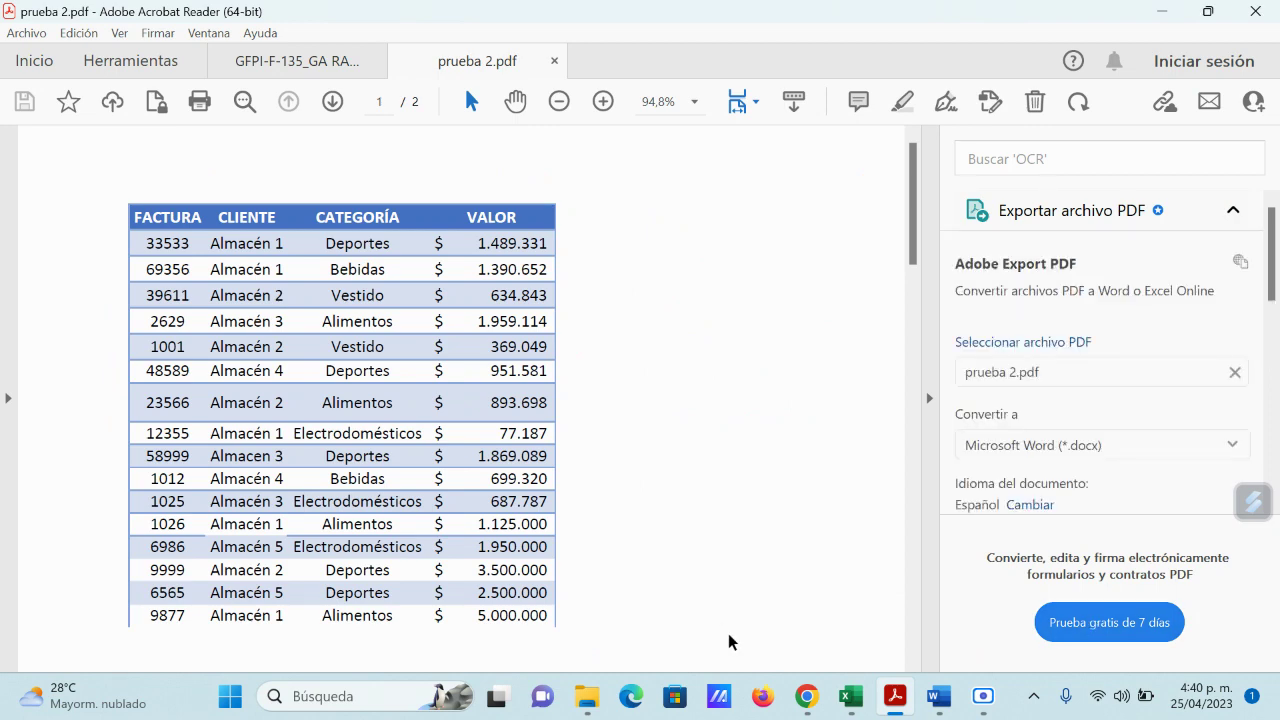
# Step: Scroll to page 2 of prueba 2.pdf and collapse the export panel so the page refits to 126%
pyautogui.scroll(-10, 691, 382)
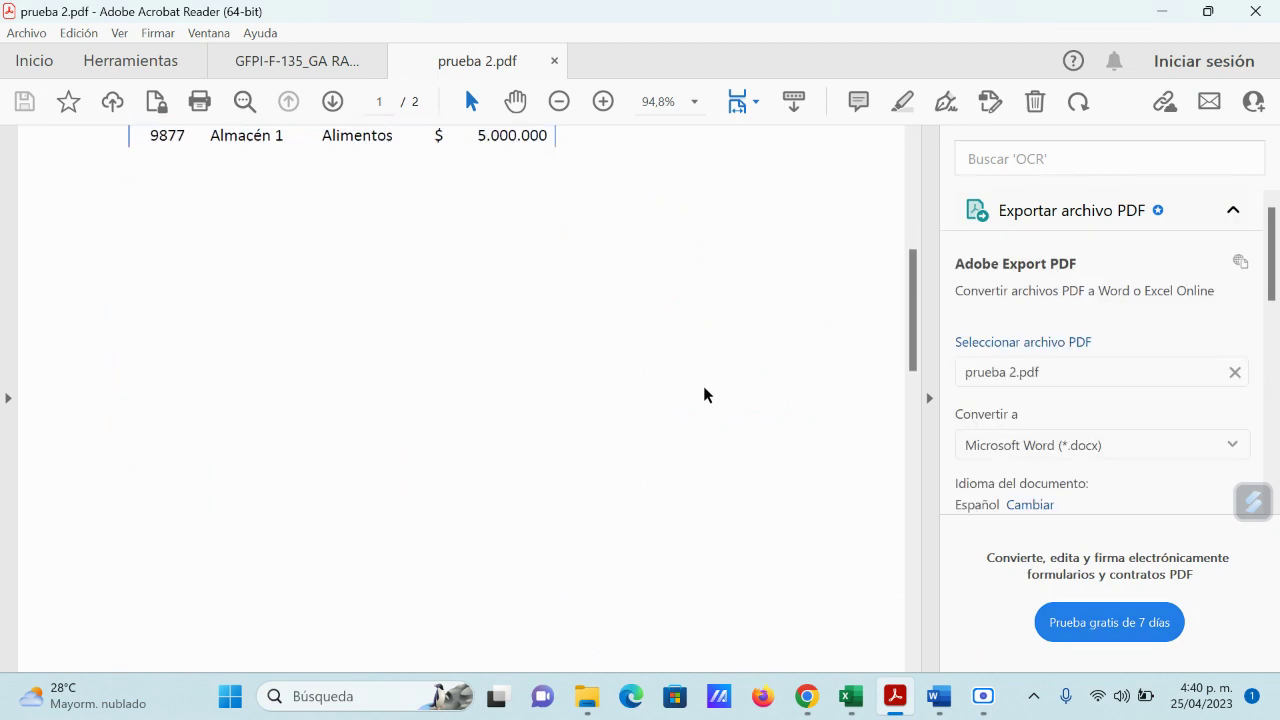
pyautogui.scroll(-5, 703, 388)
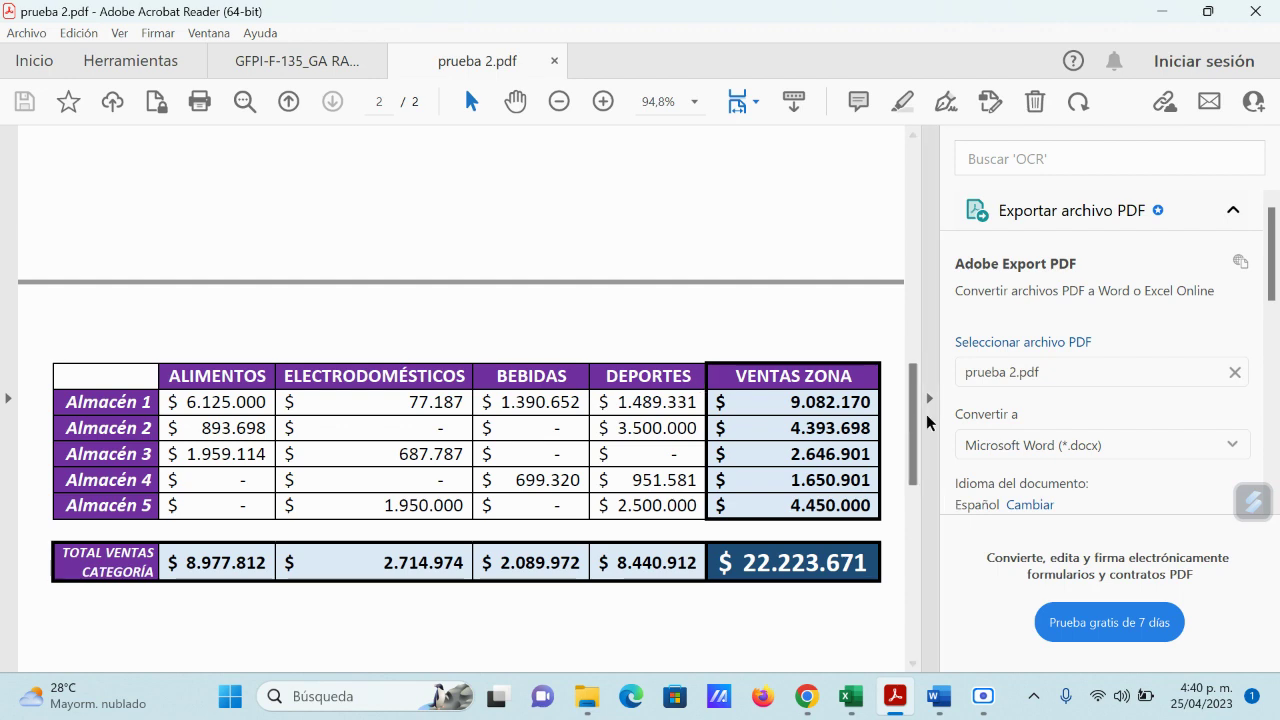
pyautogui.moveTo(928, 400); pyautogui.dragTo(928, 403)
pyautogui.click(928, 403)
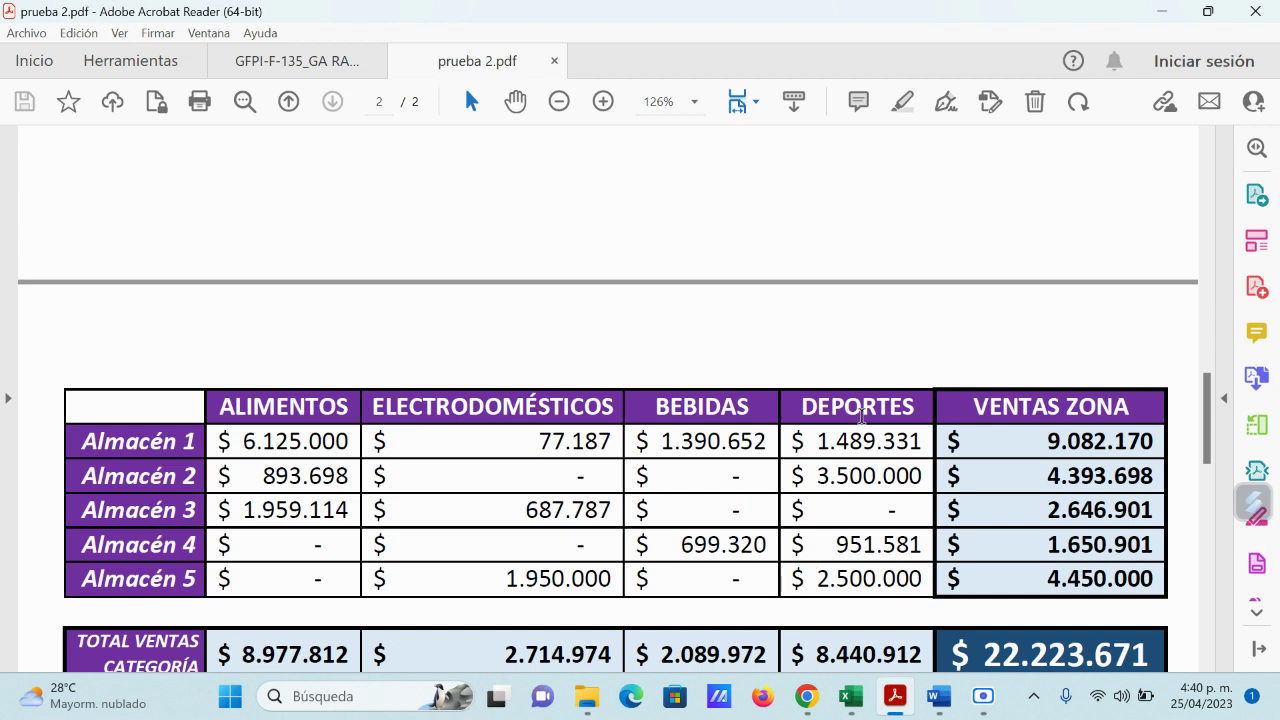
# Step: Scroll to the full summary table, then bring Tabla_Word_a_Excel back to the front
pyautogui.scroll(-4, 870, 440)
pyautogui.scroll(-1, 871, 440)
pyautogui.scroll(2, 870, 436)
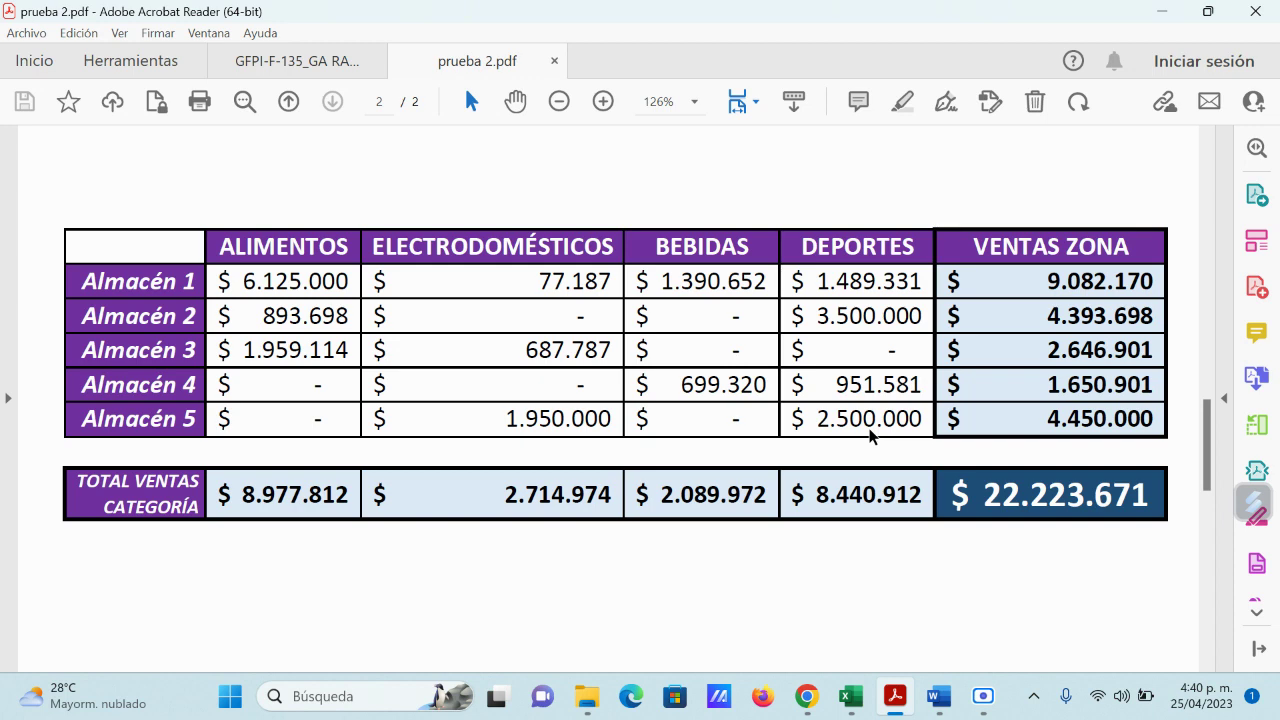
pyautogui.moveTo(862, 698)
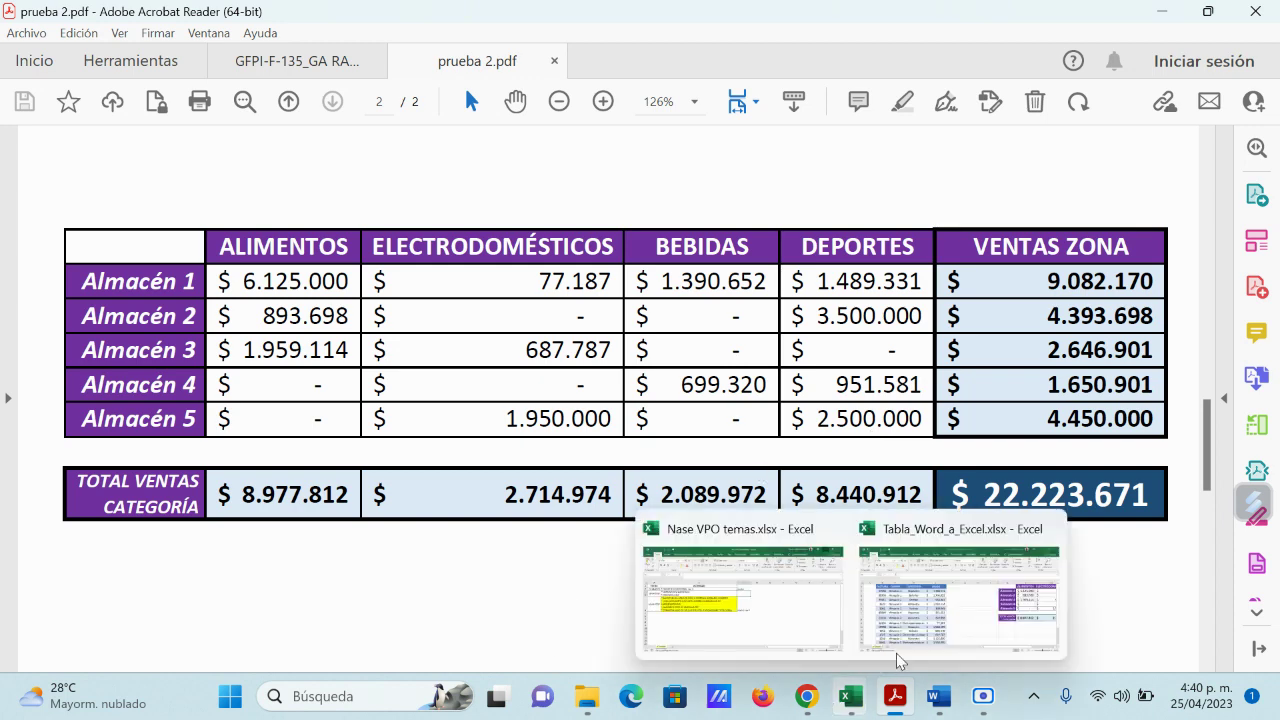
pyautogui.click(897, 658)
# Step: Look over the sales table in Tabla_Word_a_Excel and minimize its window
pyautogui.scroll(-3, 673, 476)
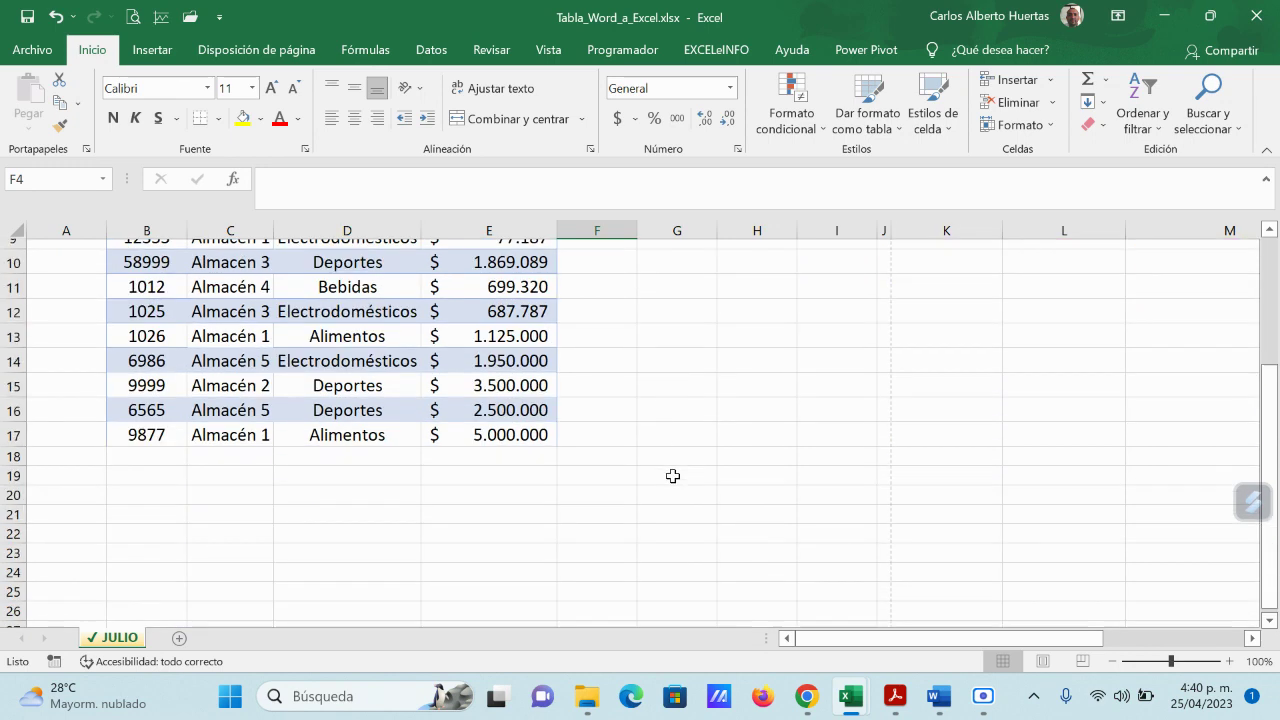
pyautogui.scroll(3, 673, 476)
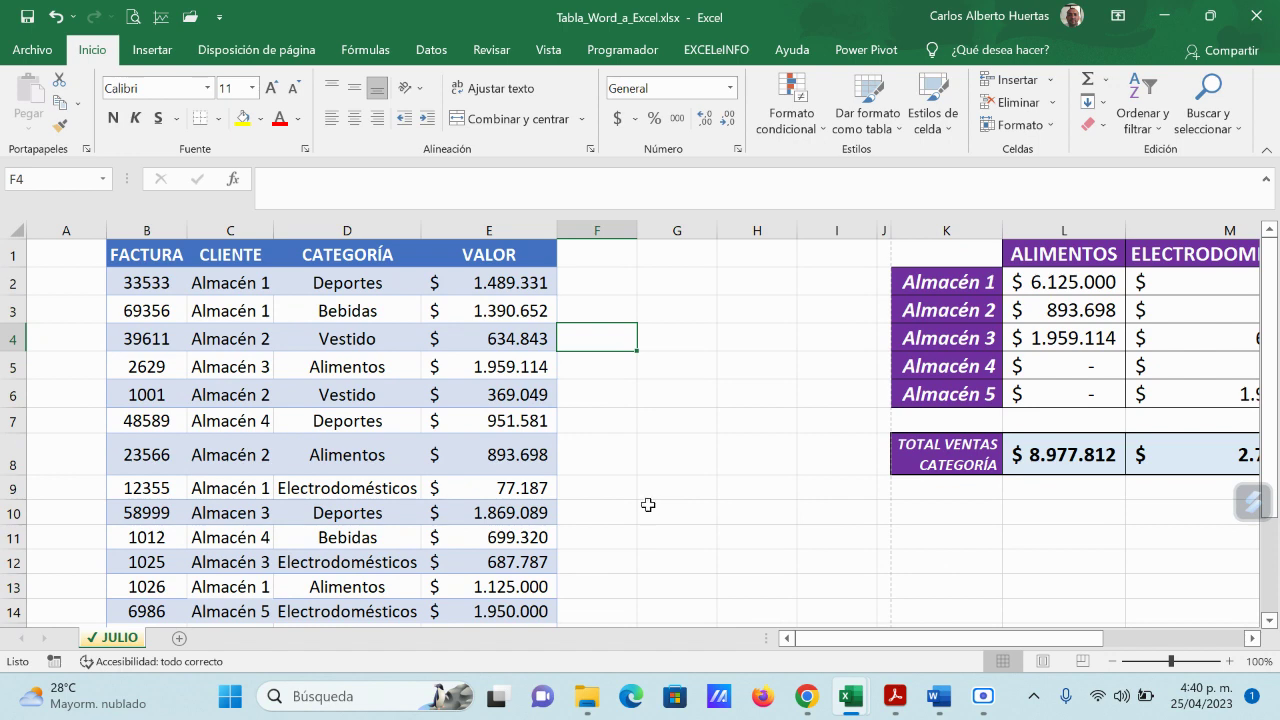
pyautogui.click(1164, 16)
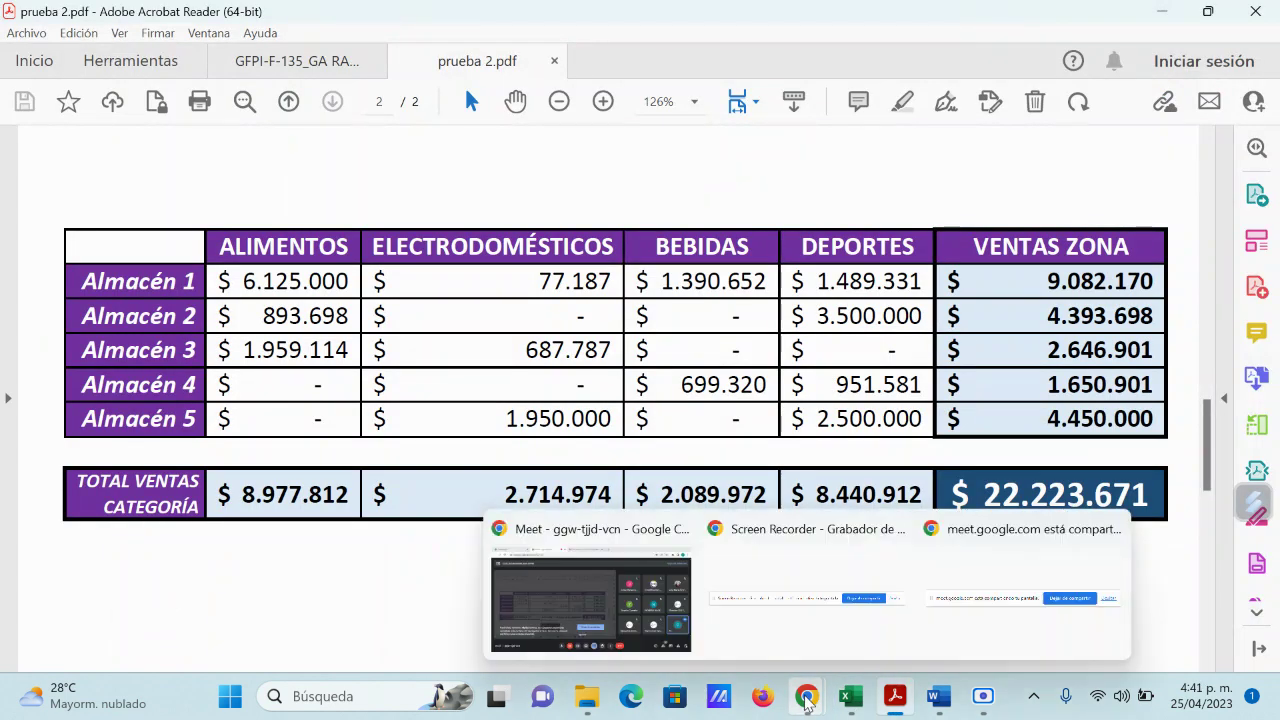
# Step: Bring the Google Meet window forward, then switch to the Nase VPO temas workbook
pyautogui.click(806, 696)
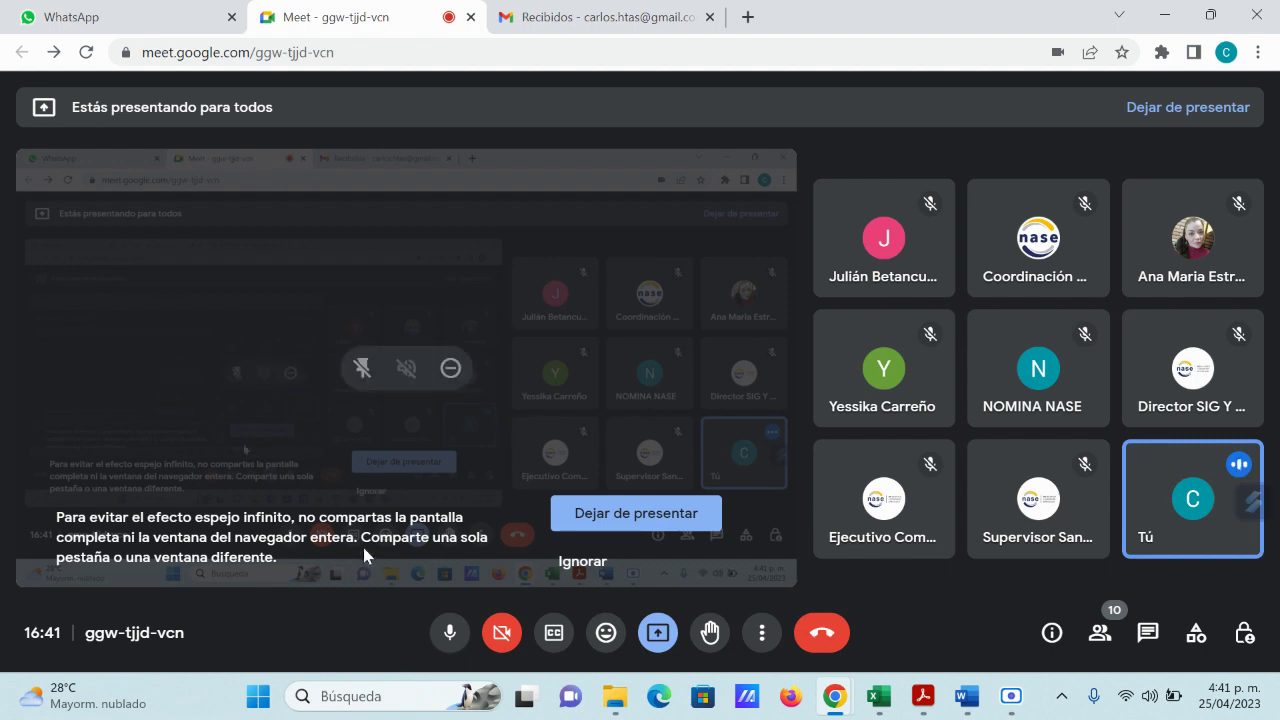
pyautogui.moveTo(878, 697)
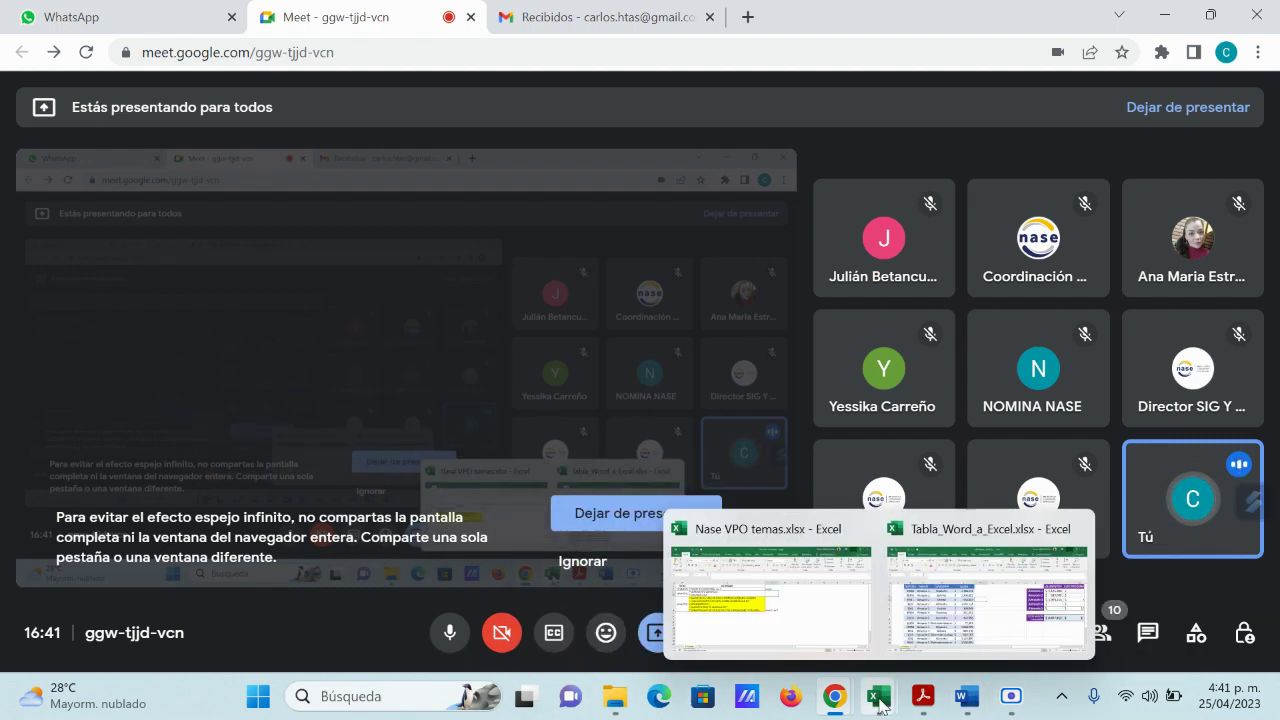
pyautogui.click(815, 640)
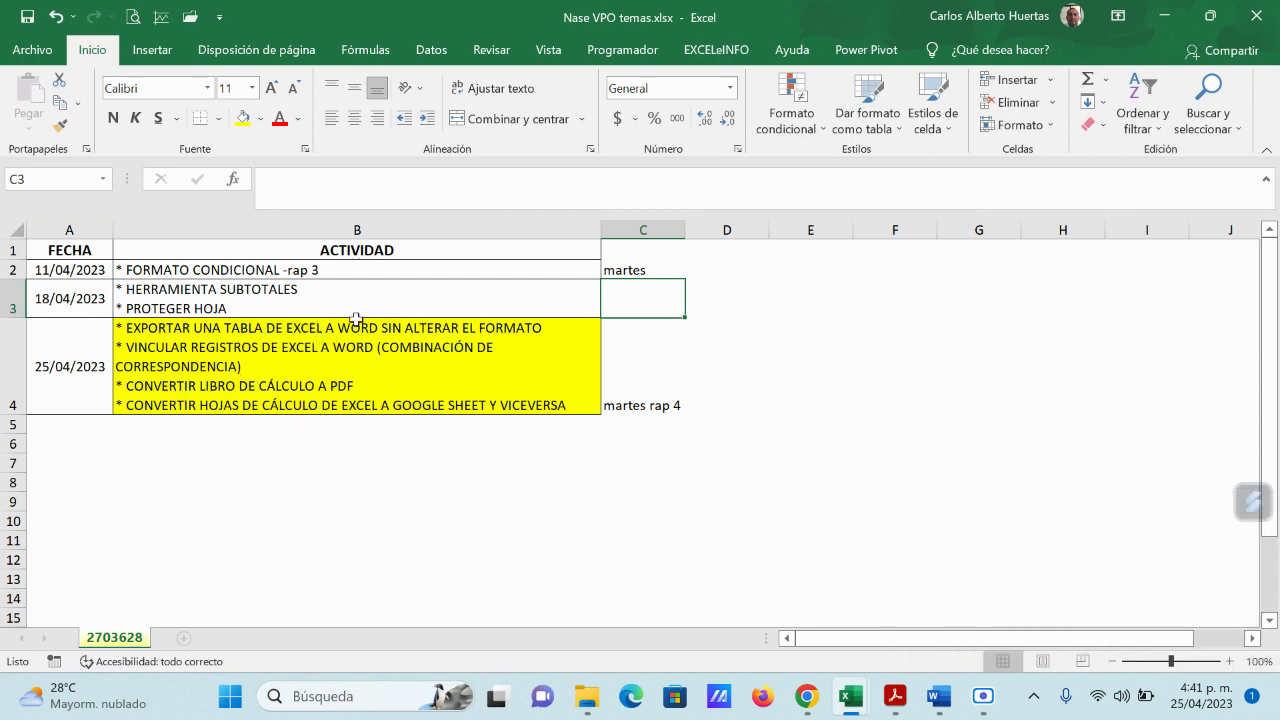
# Step: Minimize the Nase VPO temas.xlsx window to return to the Meet call
pyautogui.click(1164, 16)
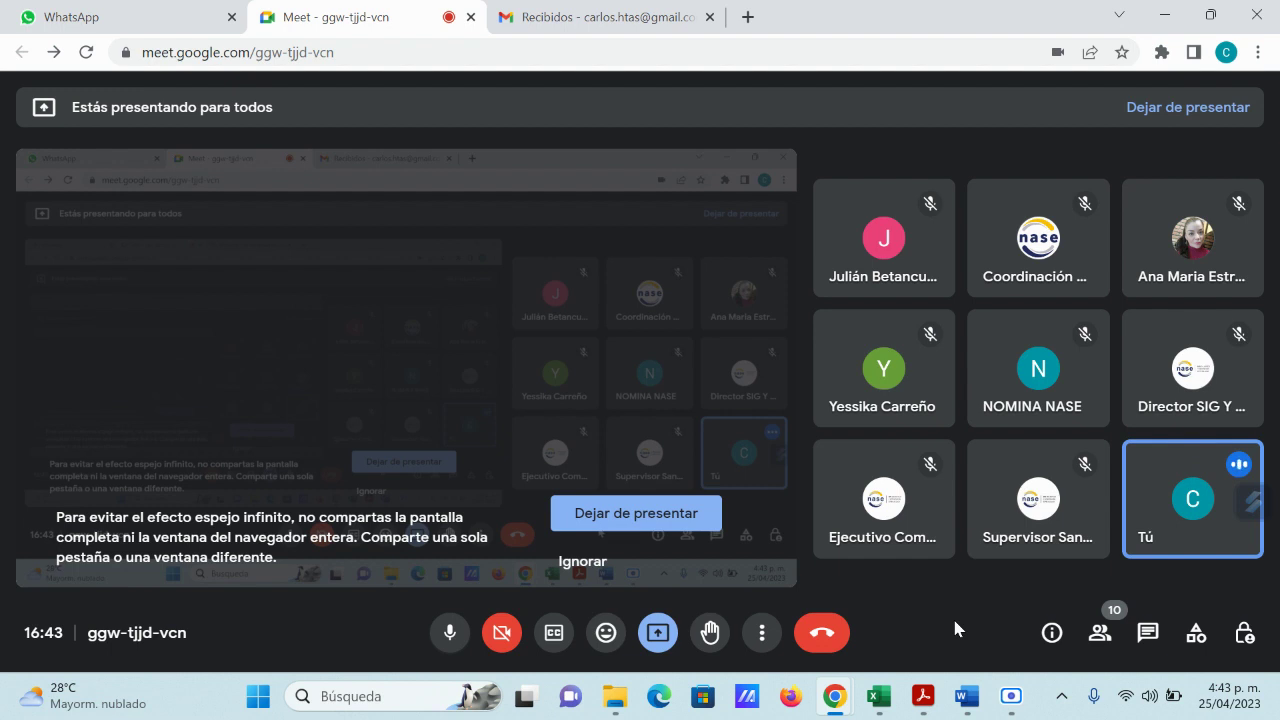
pyautogui.click(451, 632)
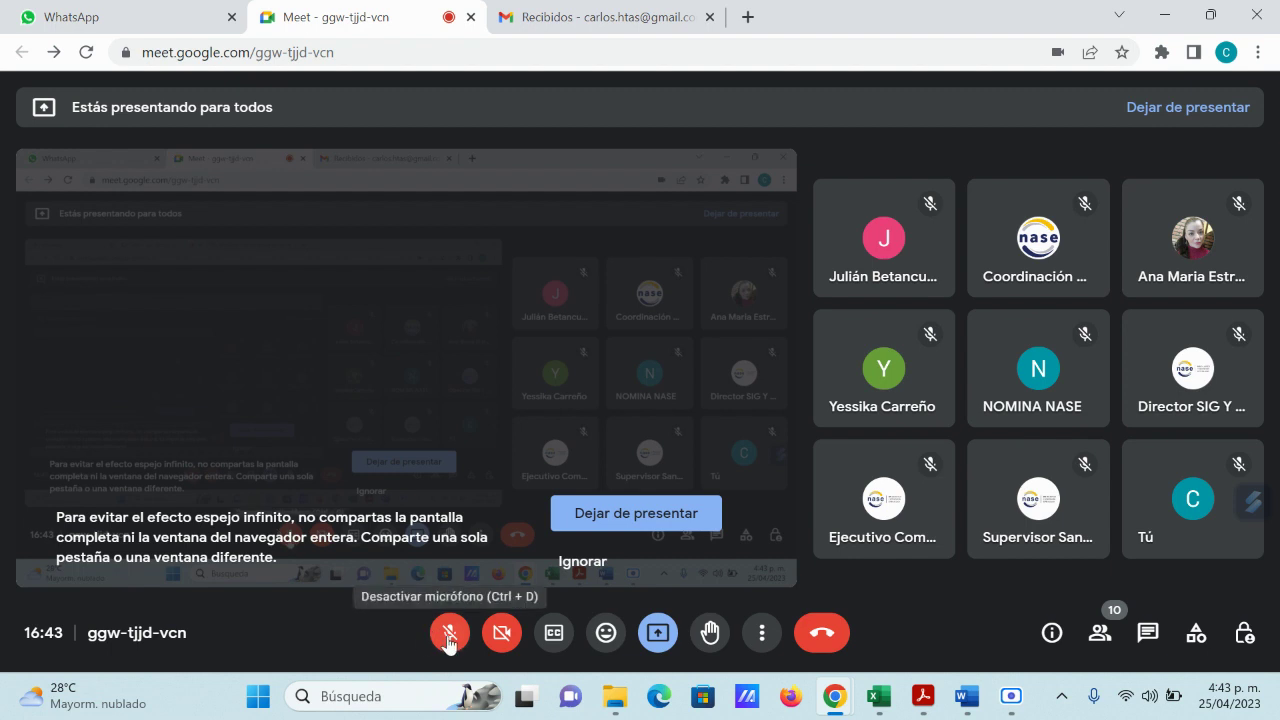
pyautogui.click(449, 634)
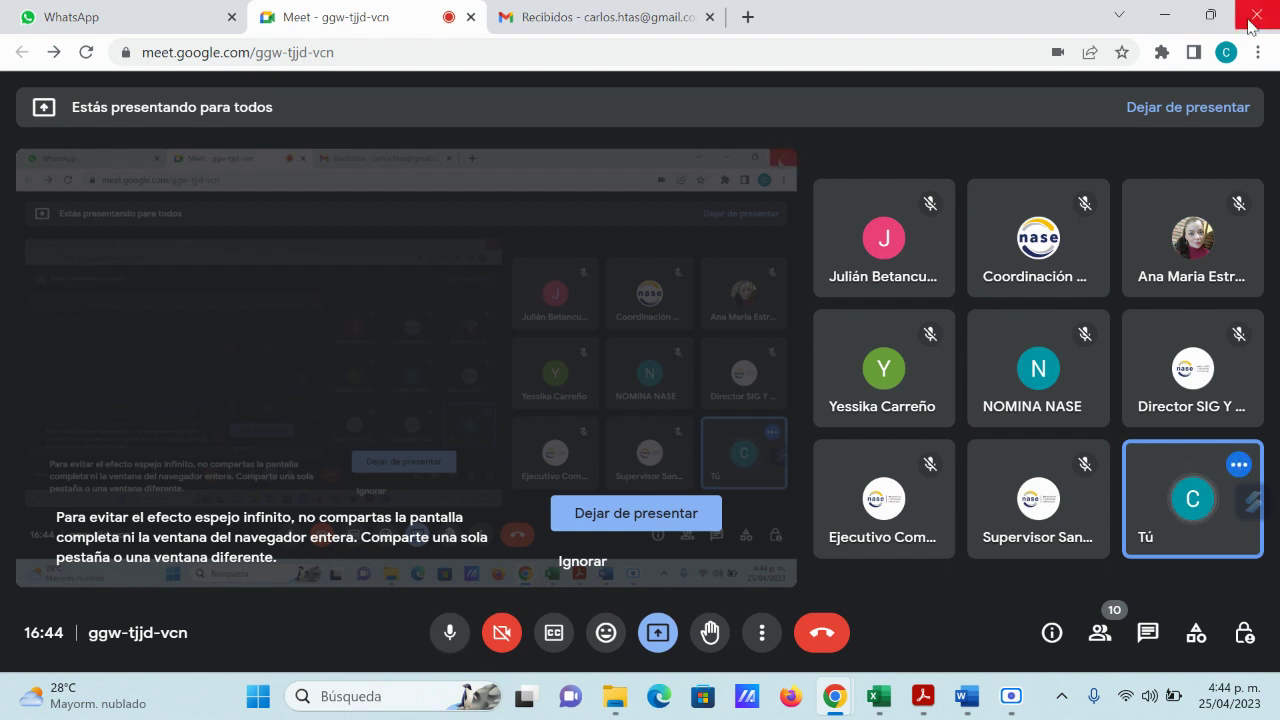
pyautogui.moveTo(923, 451)
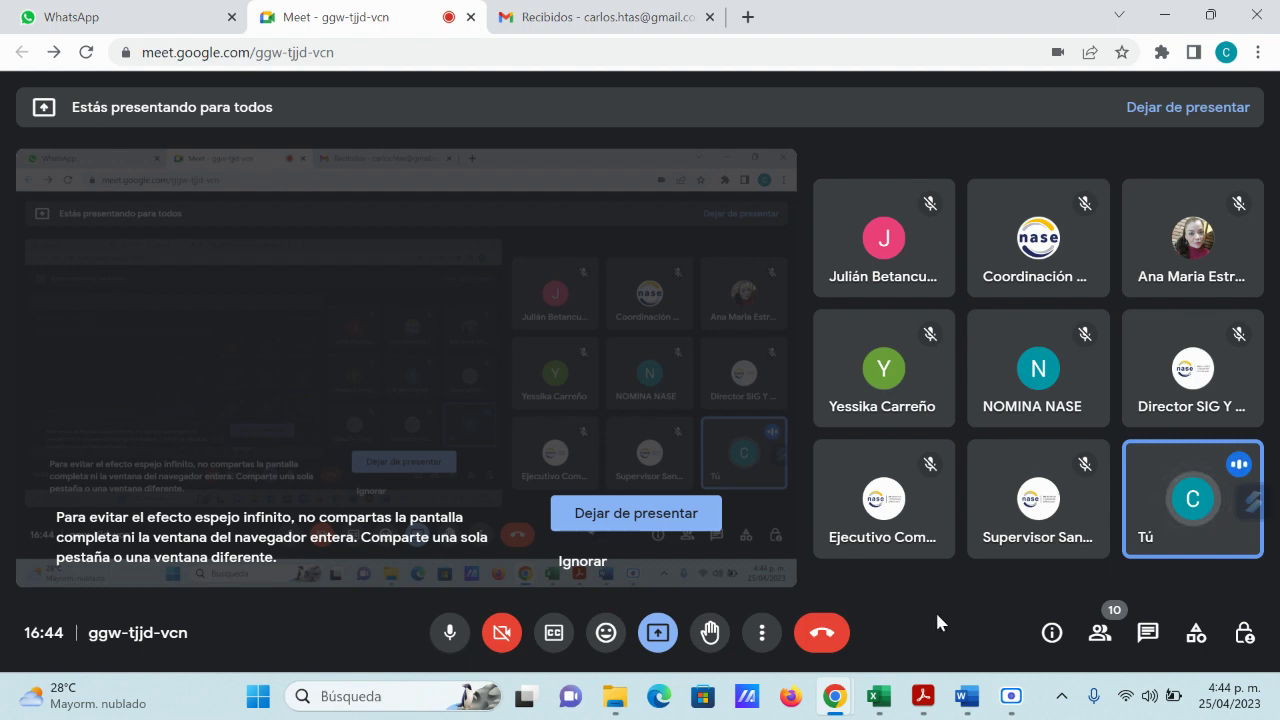
pyautogui.click(879, 696)
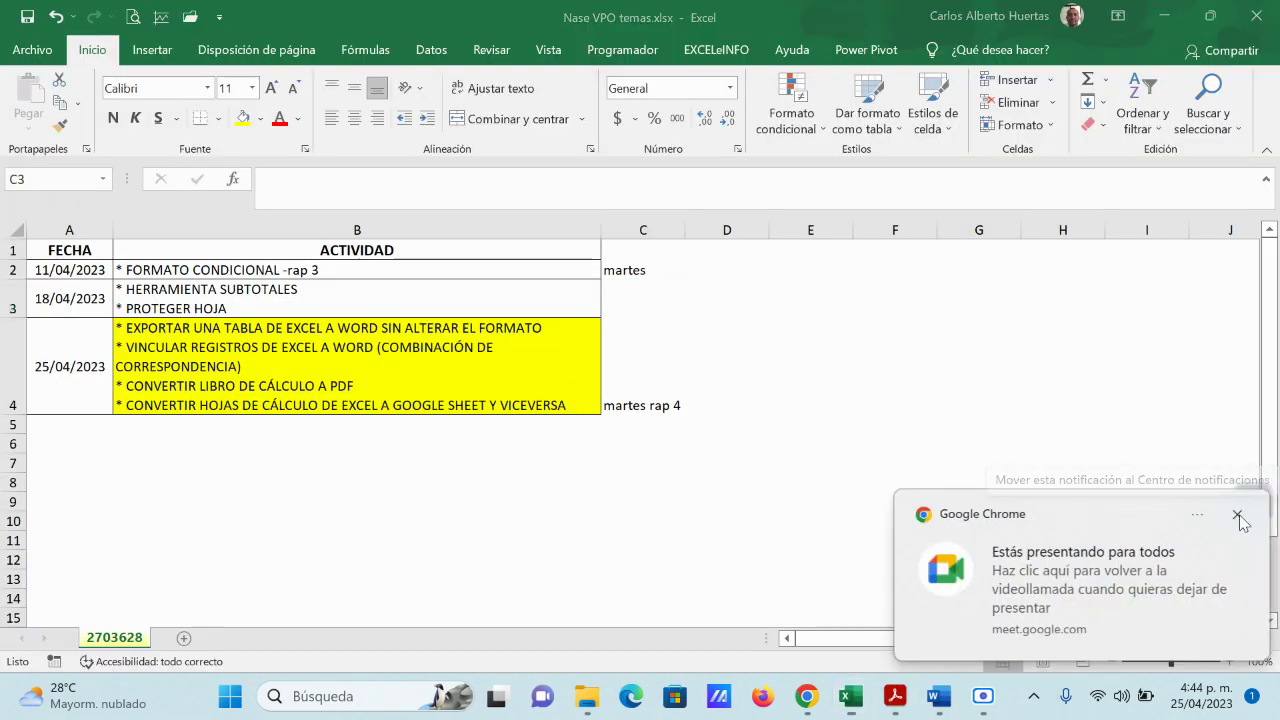
# Step: Bring the Nase VPO temas workbook forward, then minimize it to reveal the Meet presentation
pyautogui.click(1241, 515)
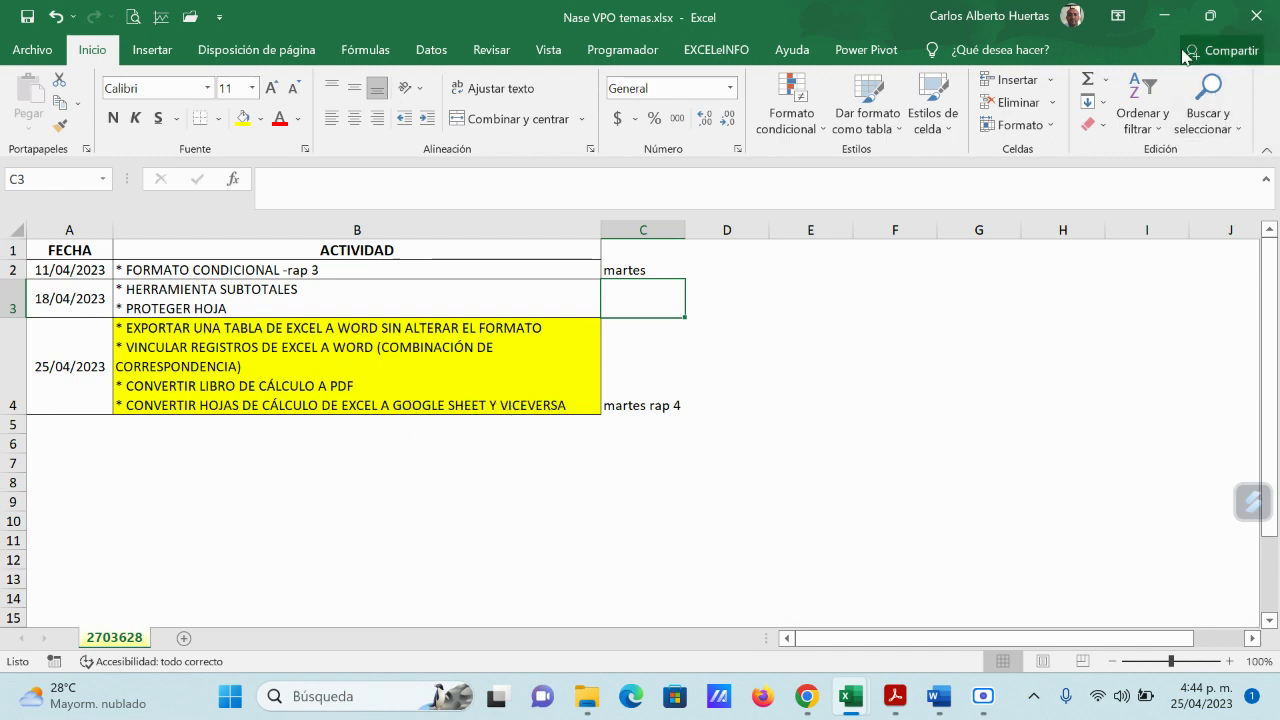
pyautogui.click(1164, 16)
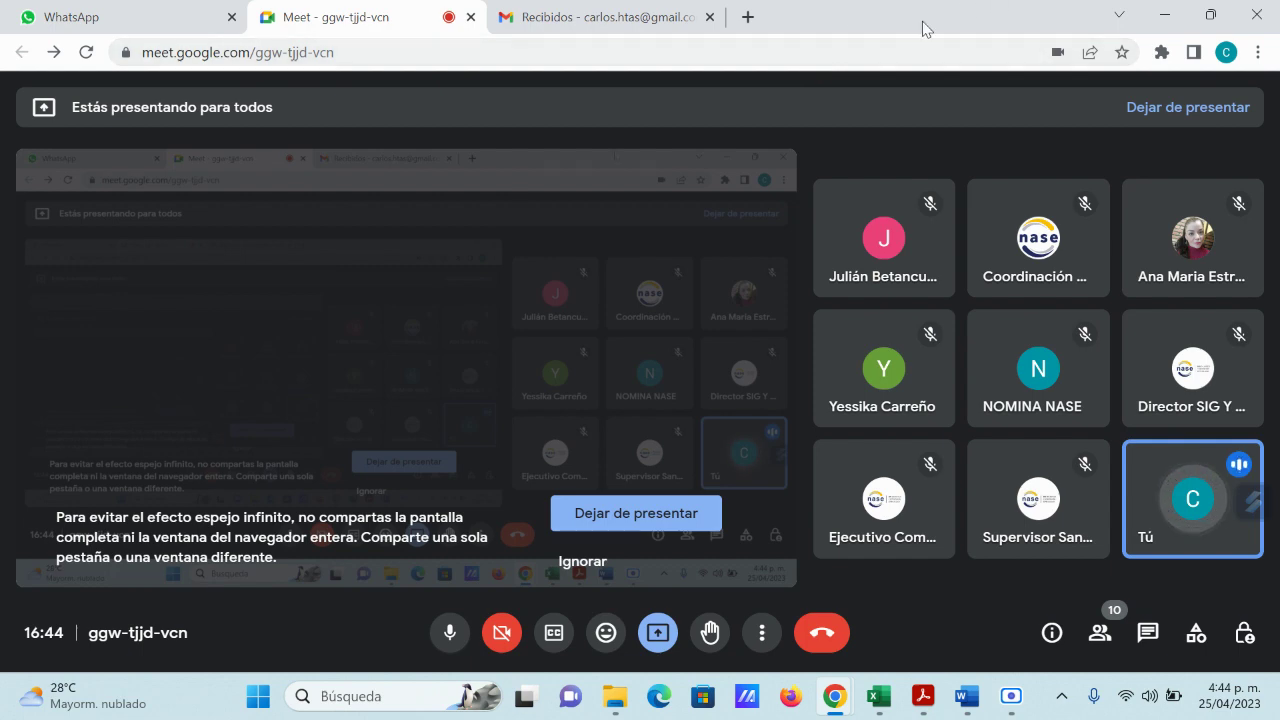
pyautogui.click(967, 700)
pyautogui.moveTo(967, 706)
pyautogui.click(900, 640)
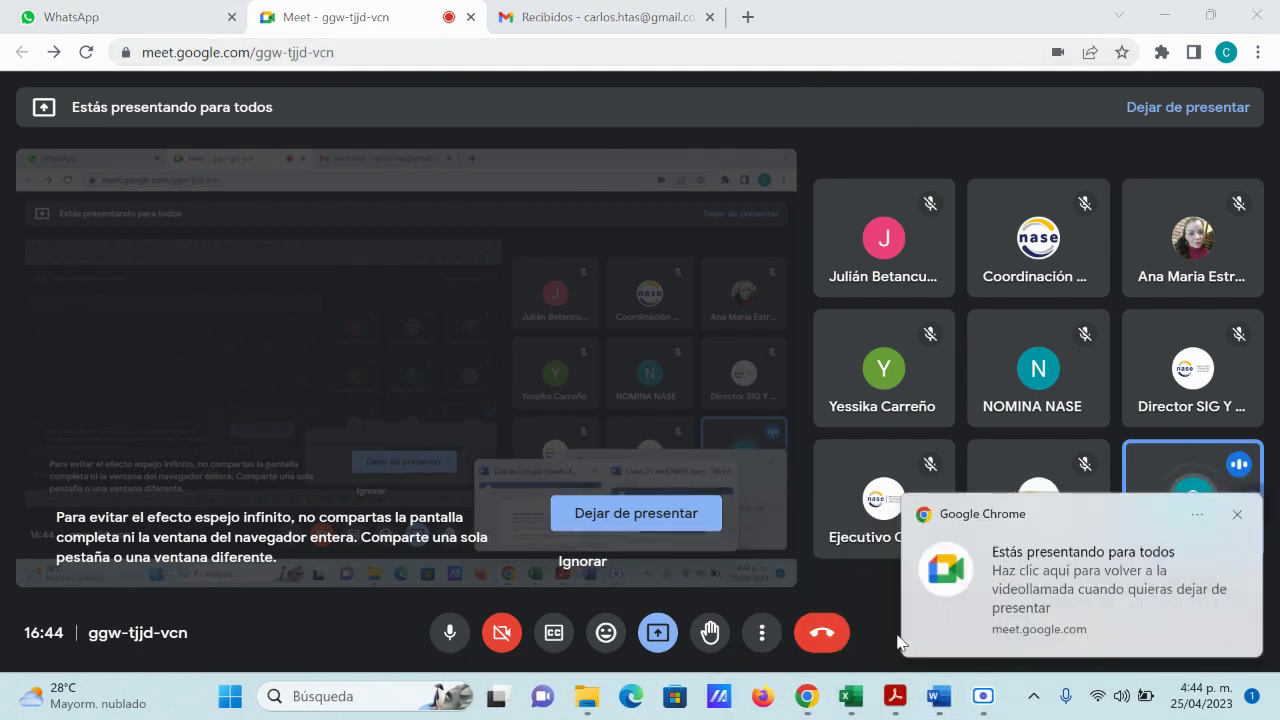
pyautogui.click(1237, 514)
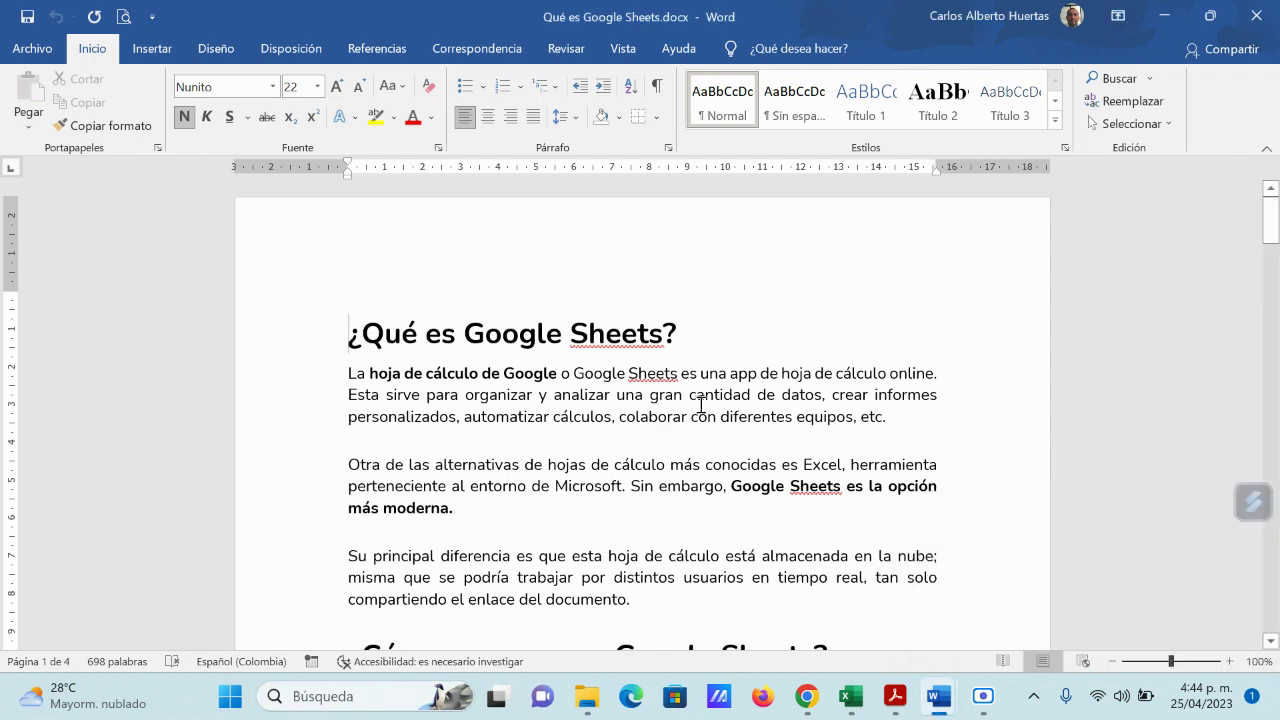
pyautogui.scroll(-1, 702, 402)
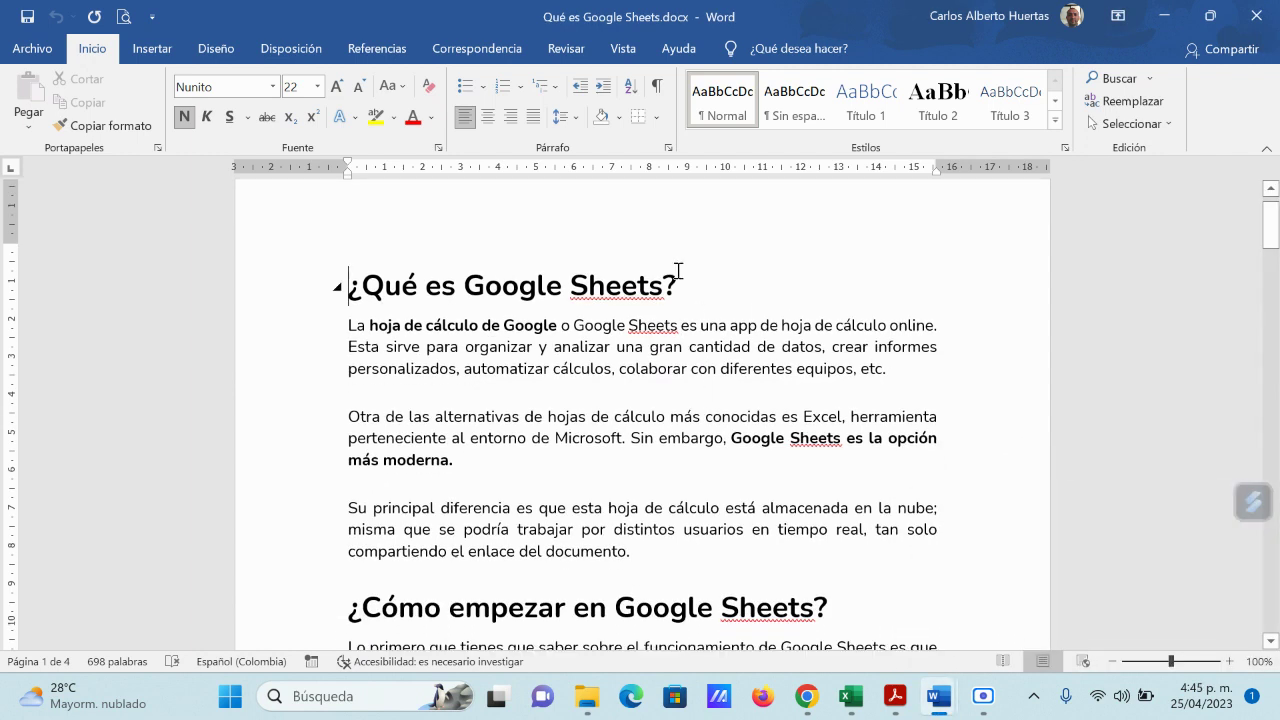
pyautogui.moveTo(570, 285); pyautogui.dragTo(668, 292)
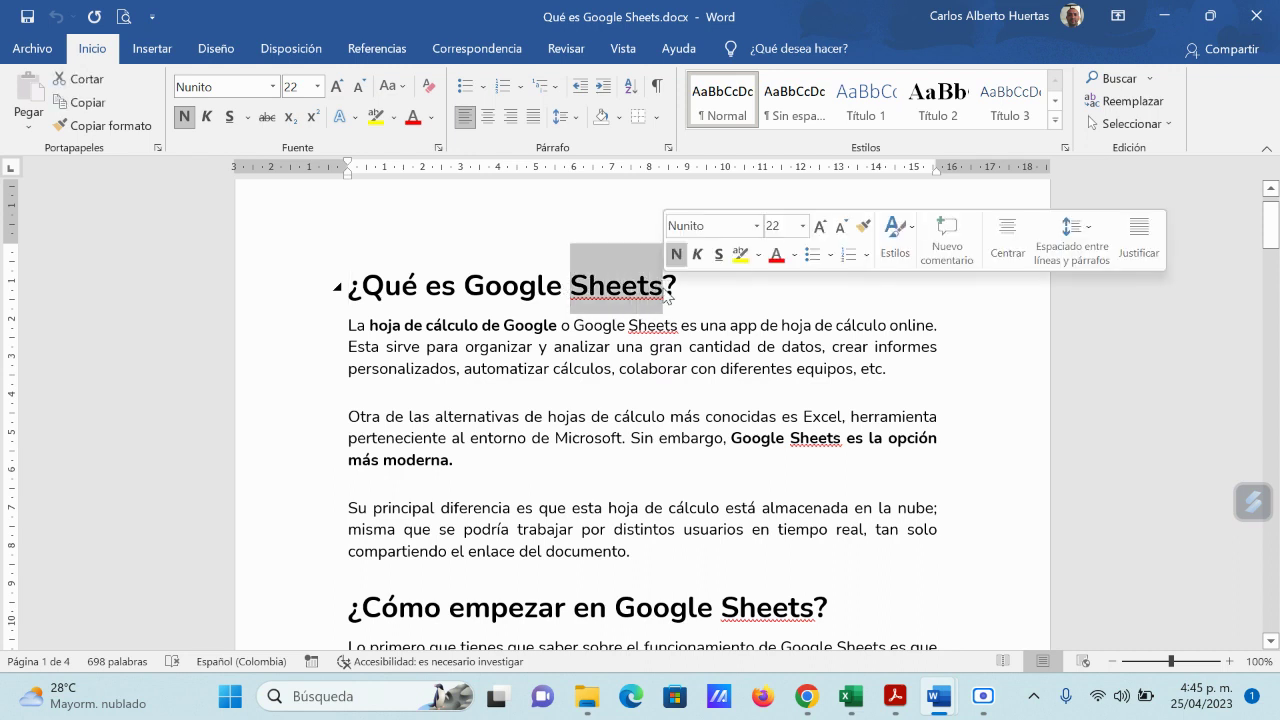
pyautogui.click(623, 323)
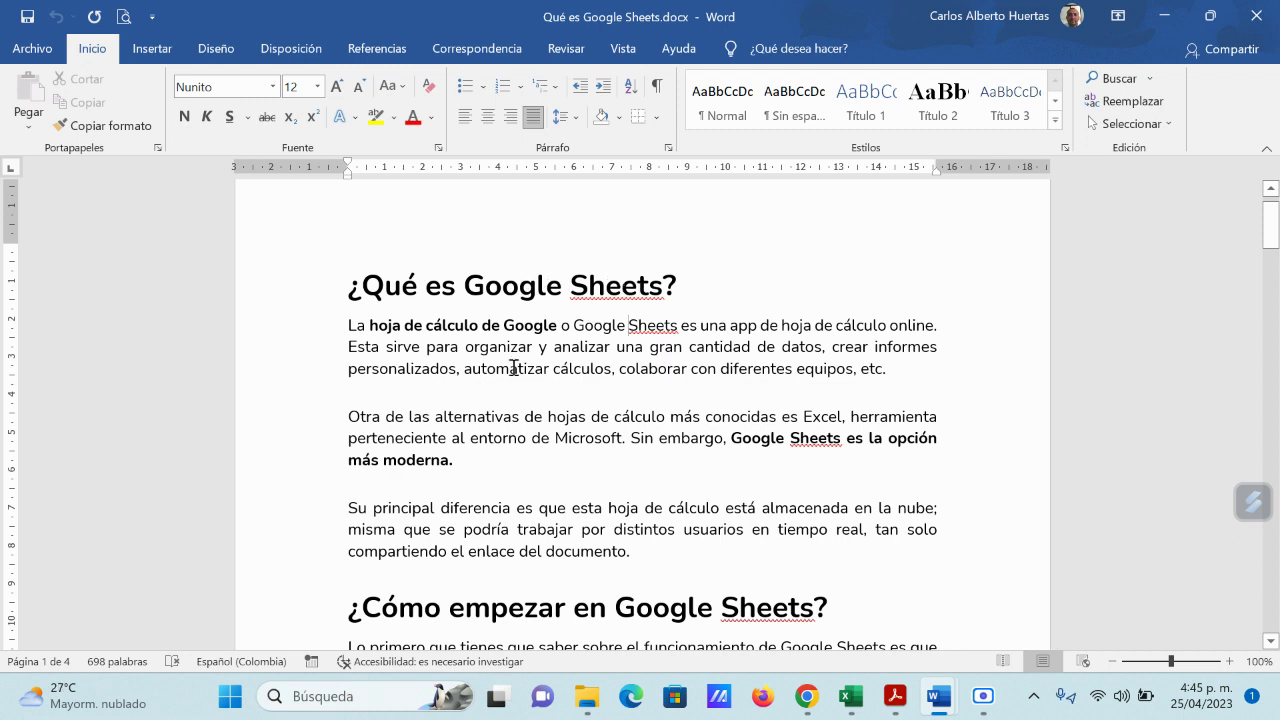
pyautogui.scroll(-1, 544, 378)
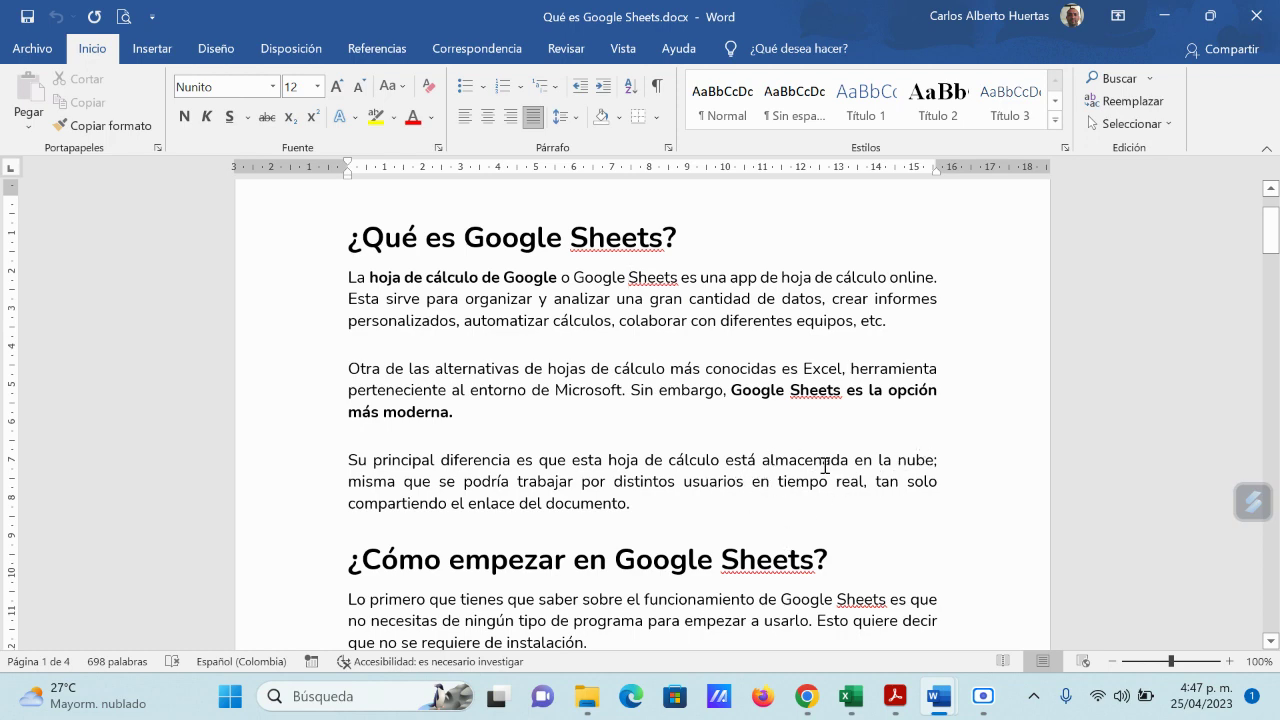
pyautogui.scroll(-3, 842, 485)
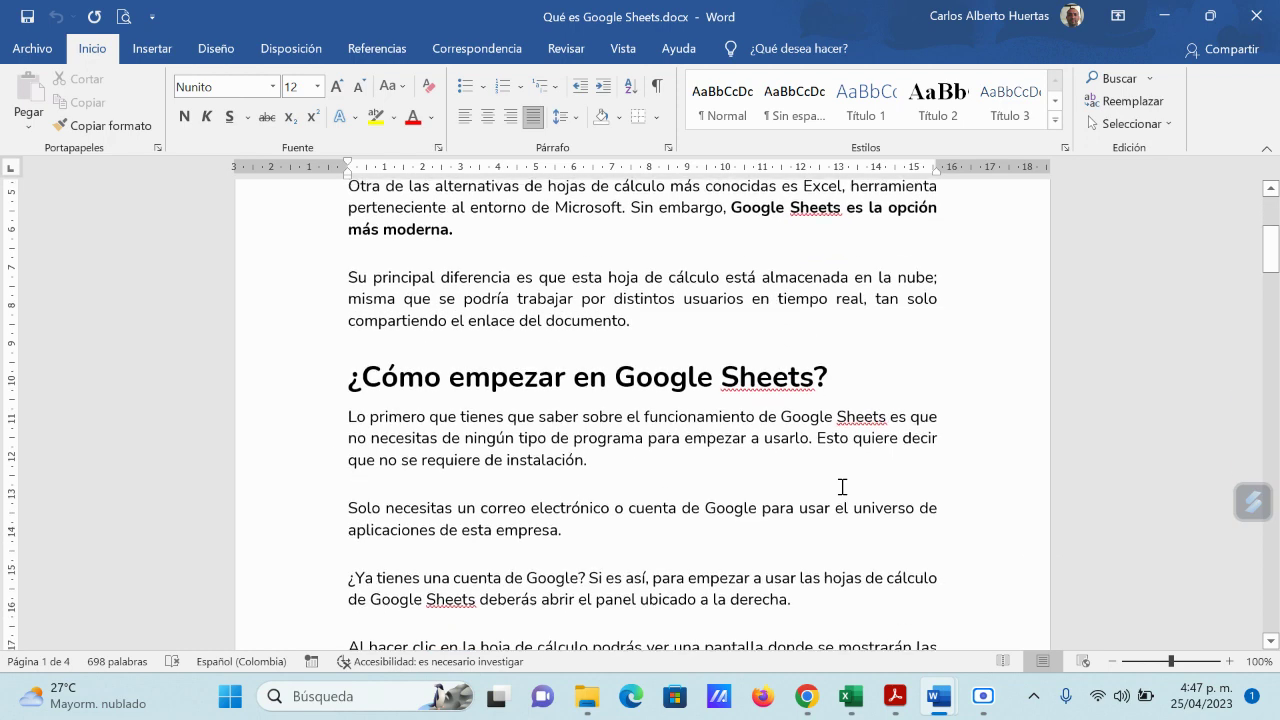
pyautogui.scroll(-1, 842, 486)
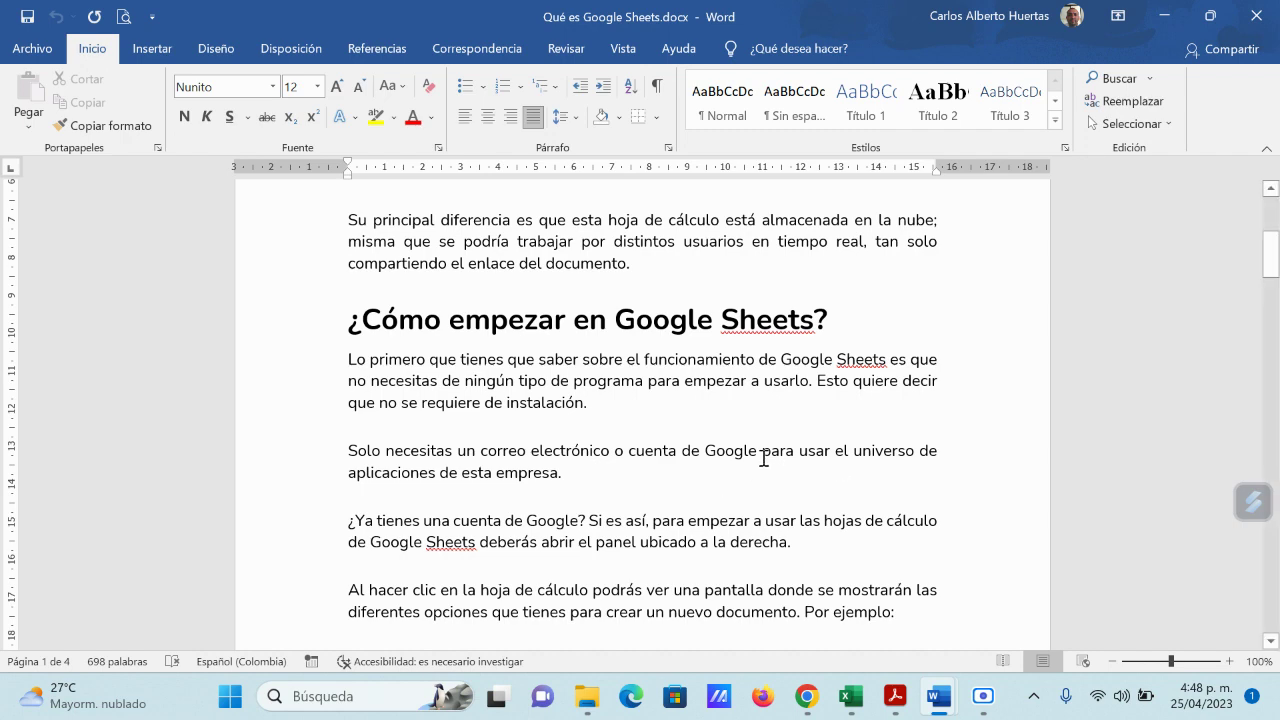
pyautogui.scroll(-3, 762, 455)
pyautogui.scroll(-1, 758, 462)
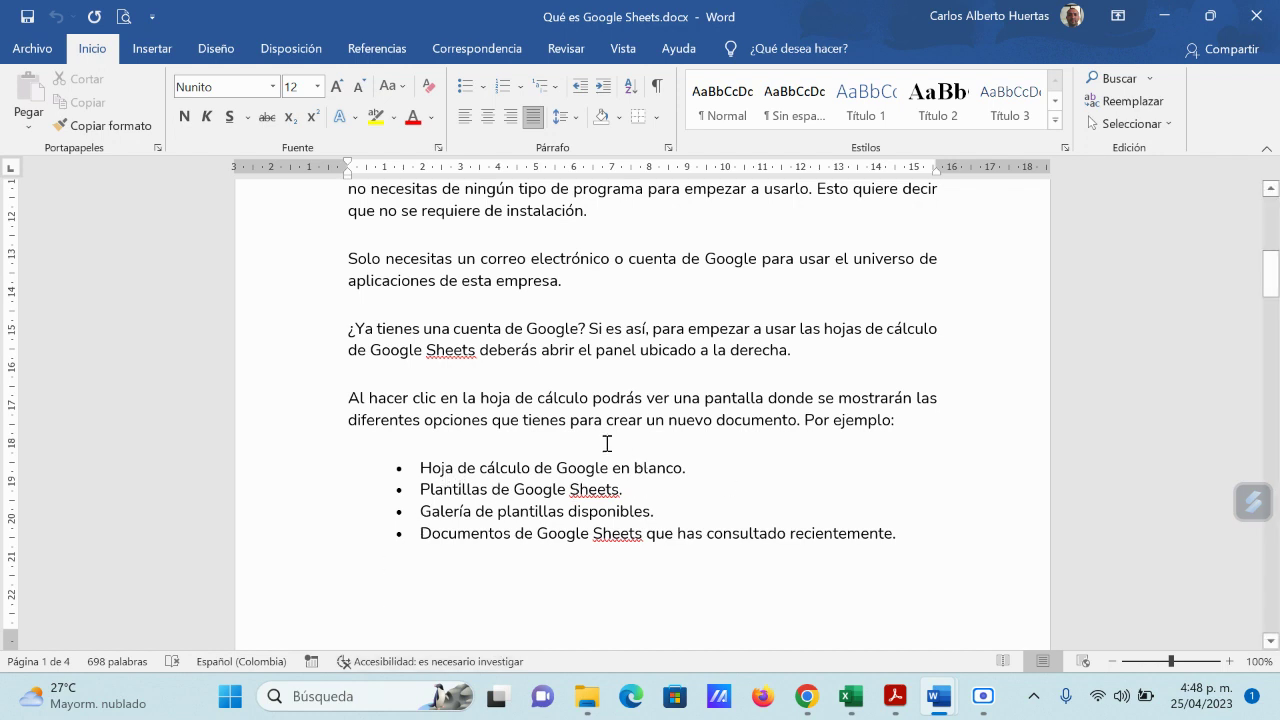
pyautogui.scroll(-1, 716, 475)
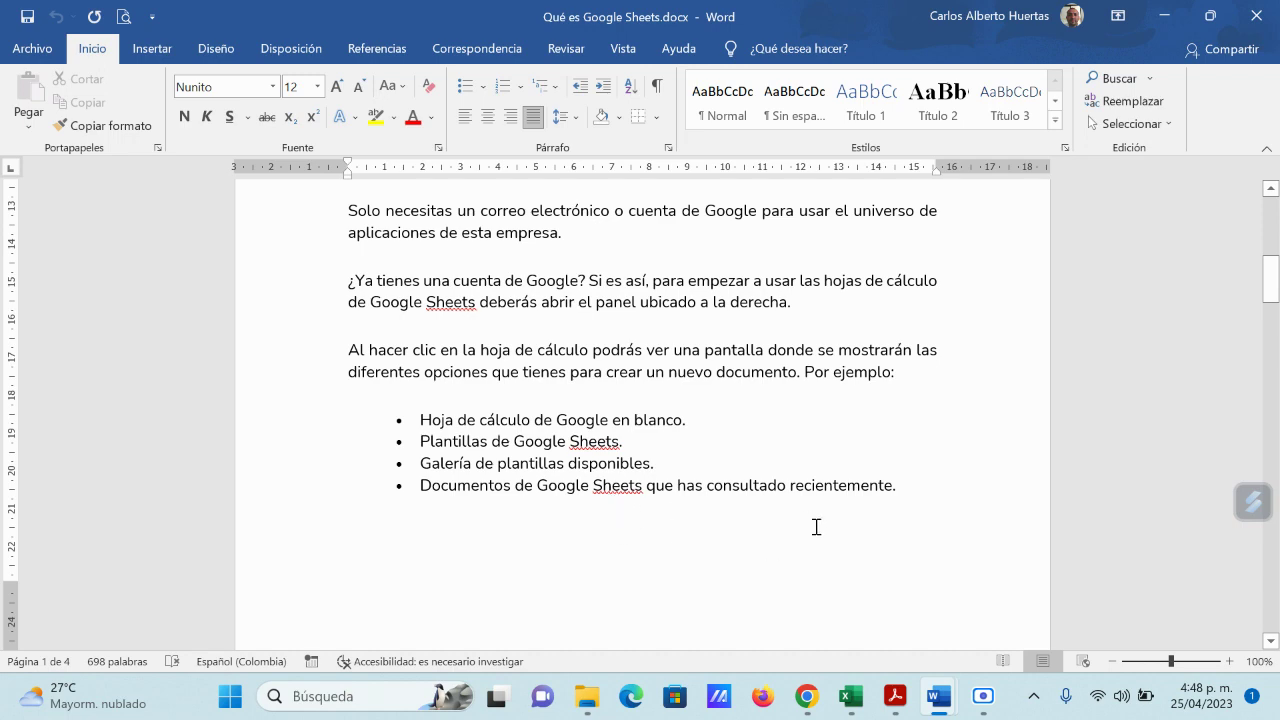
pyautogui.scroll(-8, 808, 526)
pyautogui.scroll(-2, 819, 527)
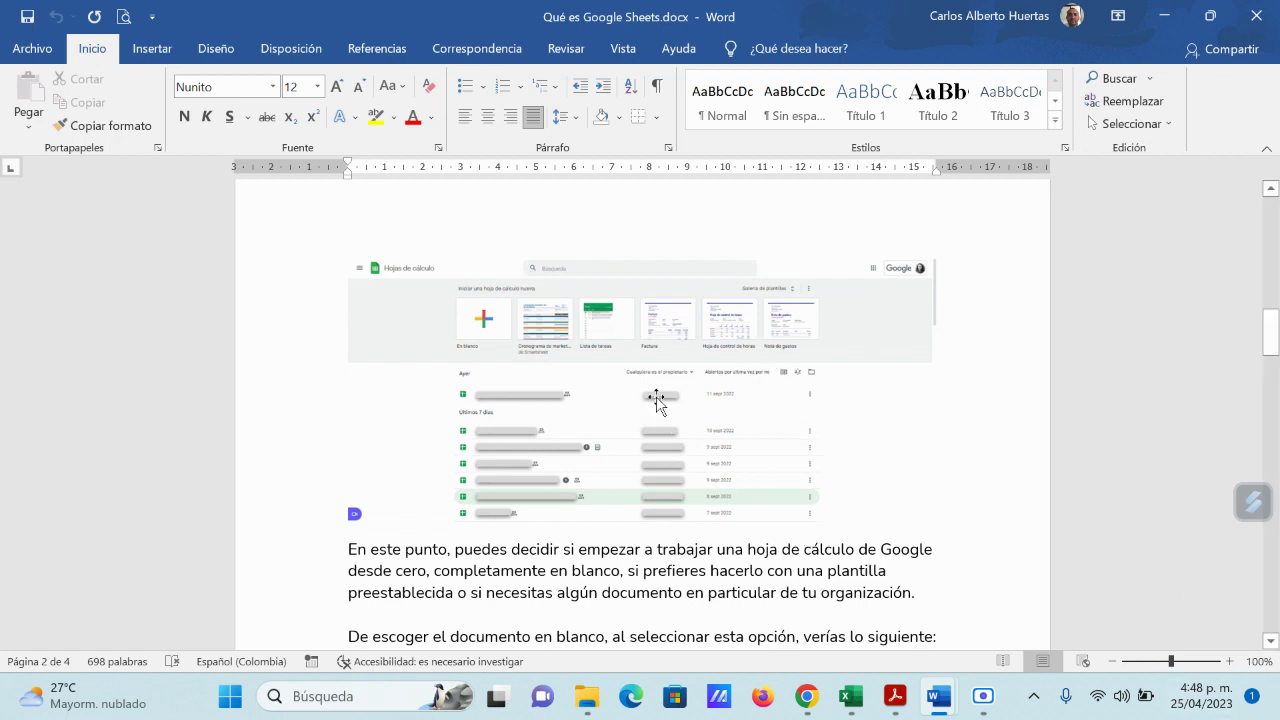
pyautogui.moveTo(812, 702)
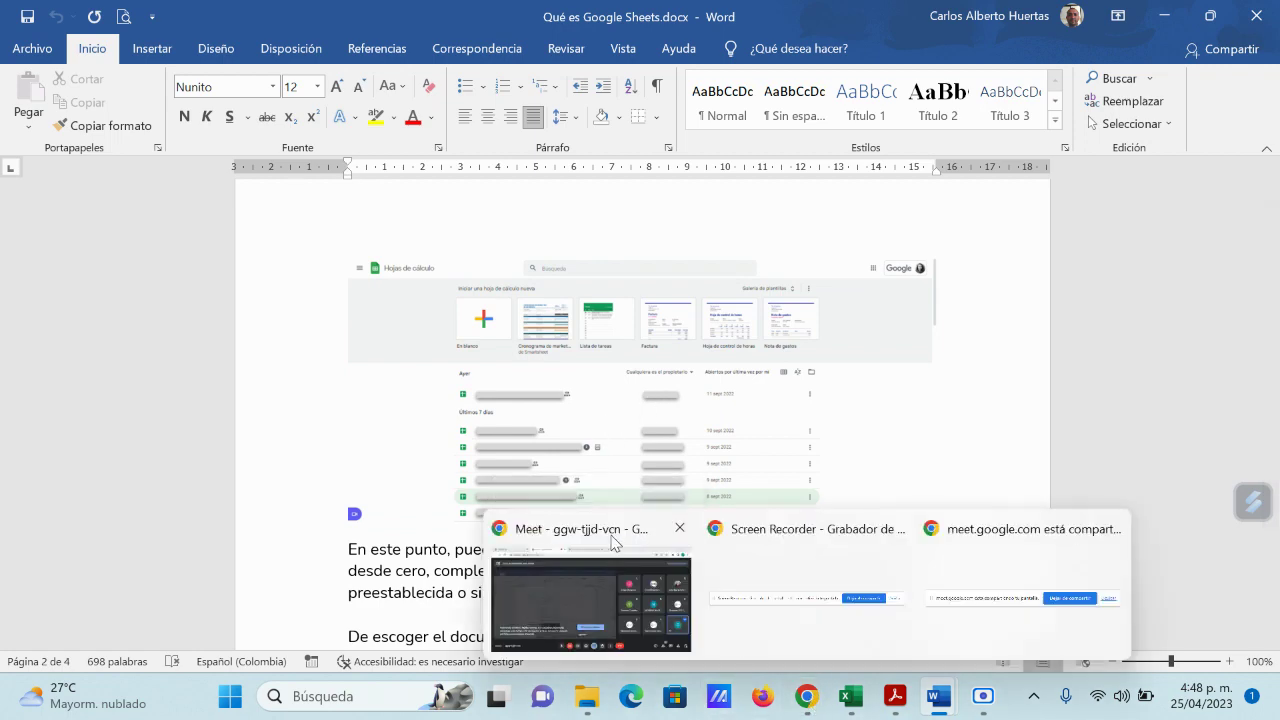
# Step: Switch from the Meet window to Gmail's Recibidos tab and dismiss the 'Estás presentando' notice
pyautogui.click(590, 595)
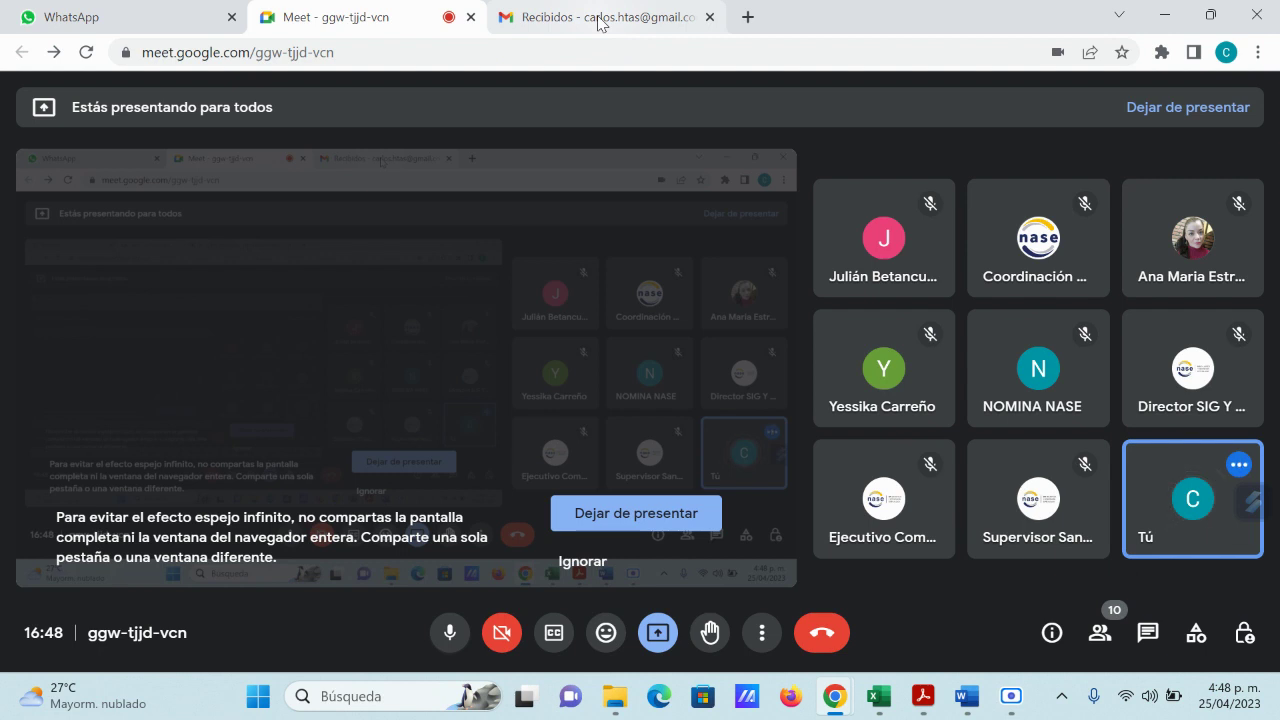
pyautogui.click(597, 18)
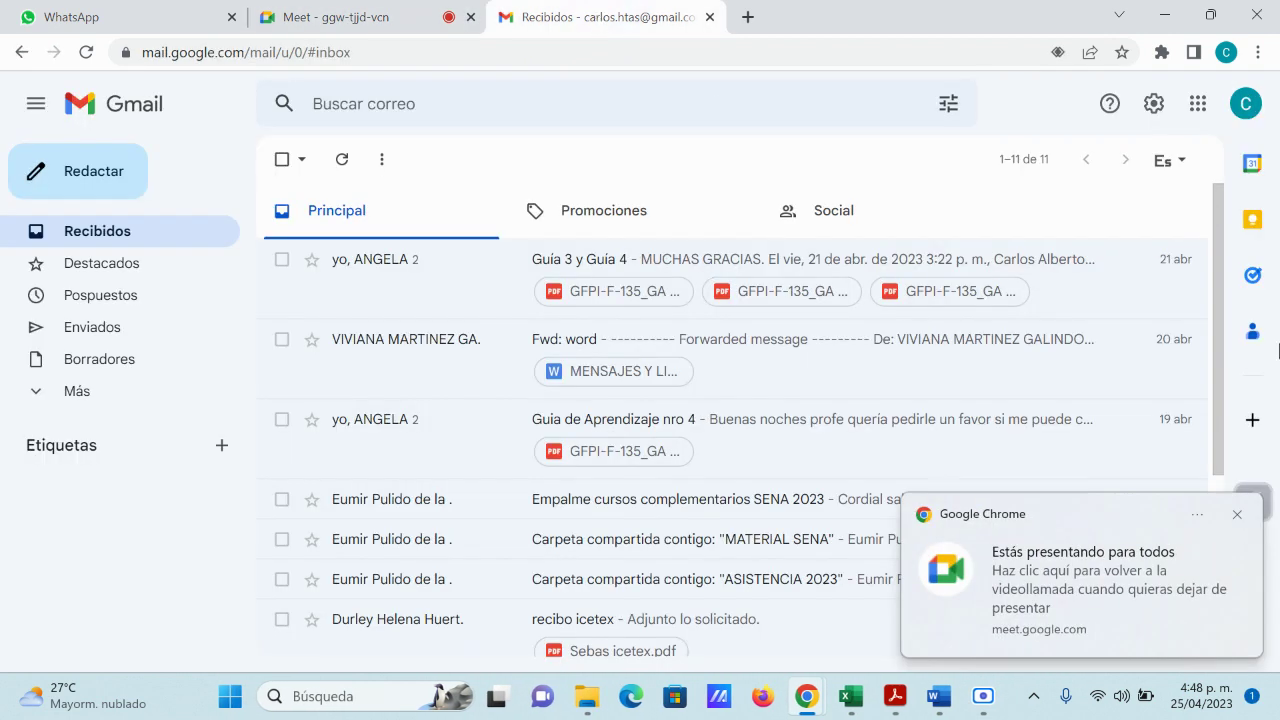
pyautogui.click(1238, 516)
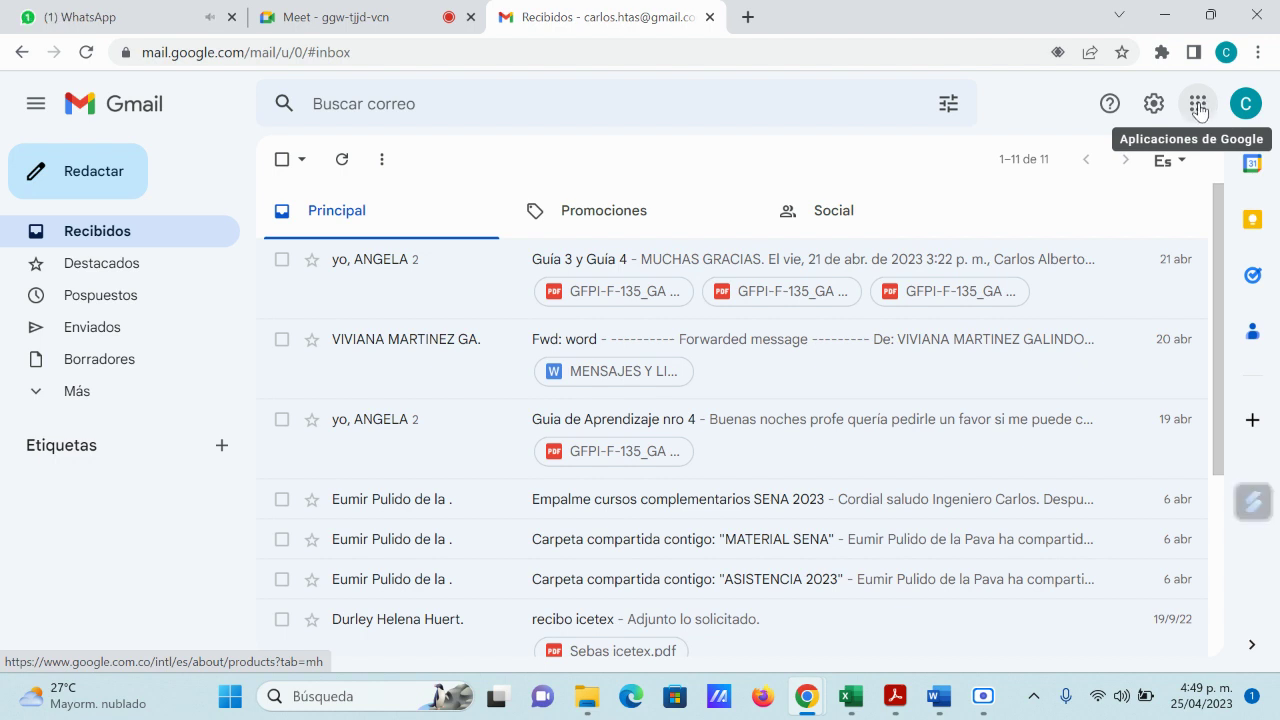
# Step: Open the Google apps grid and scroll through it to locate Hojas de cálculo
pyautogui.click(1199, 110)
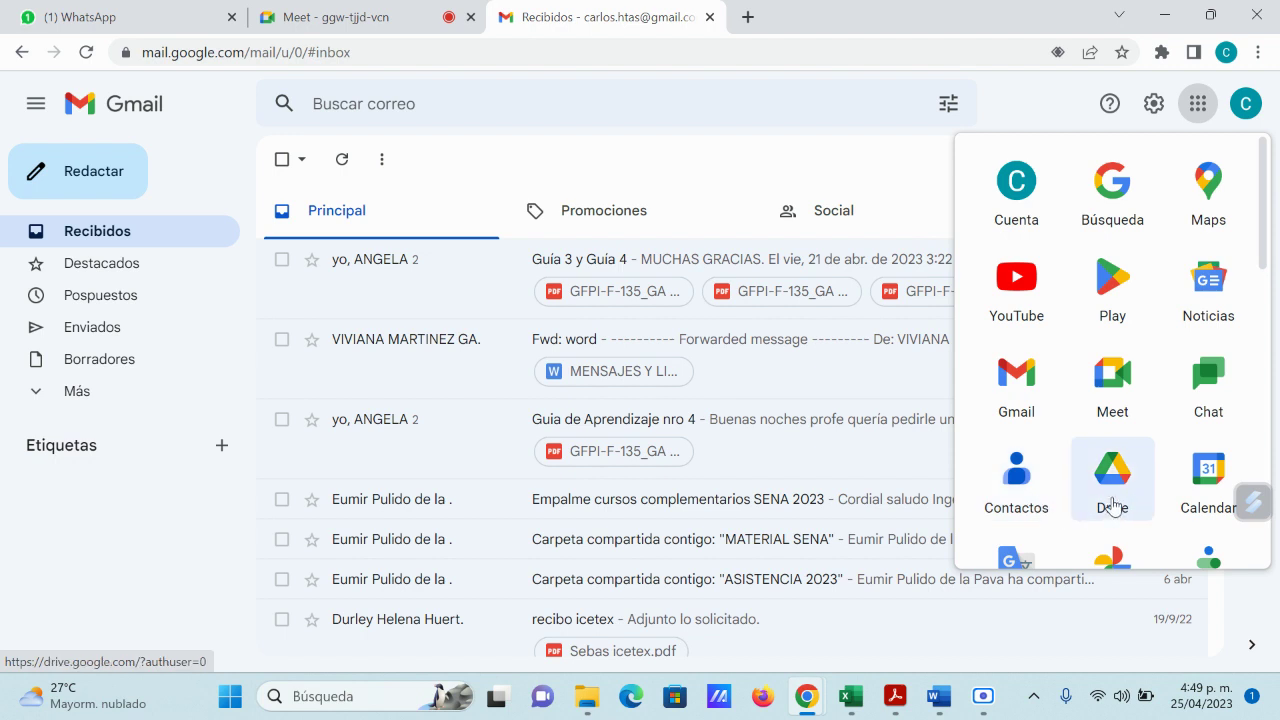
pyautogui.moveTo(1263, 220); pyautogui.dragTo(1266, 300)
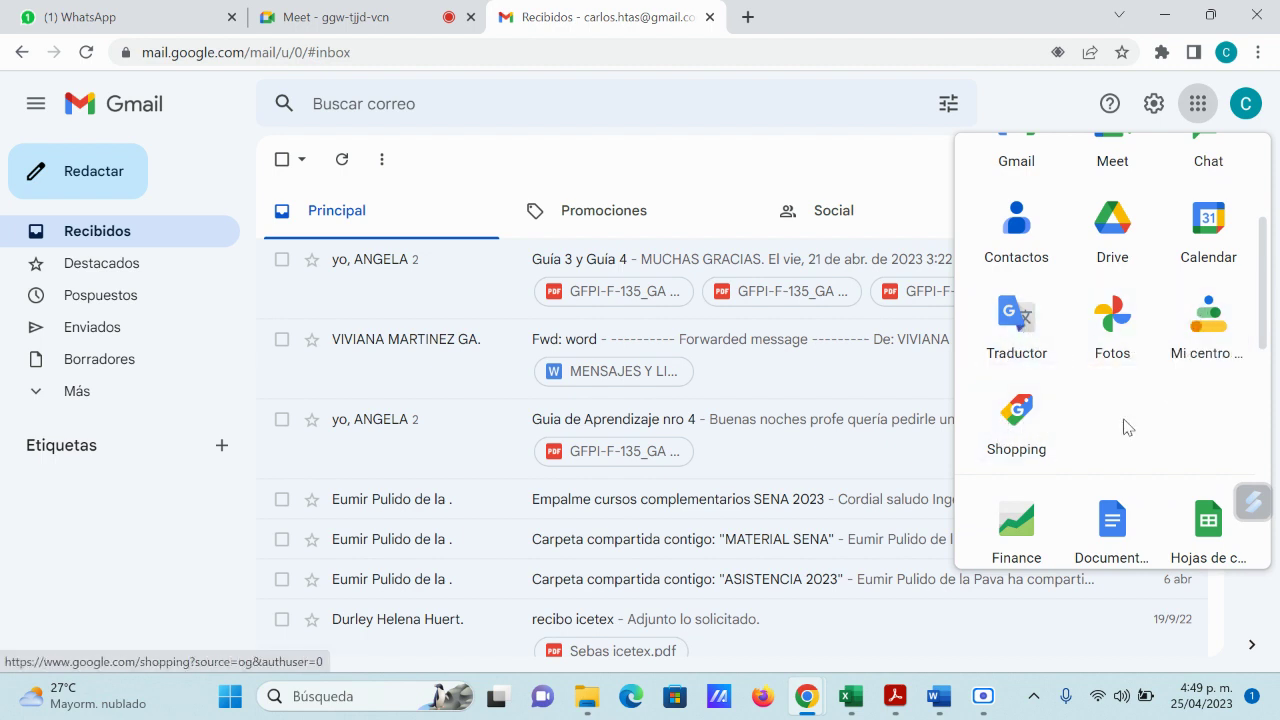
pyautogui.scroll(-2, 1146, 409)
pyautogui.scroll(-1, 1140, 405)
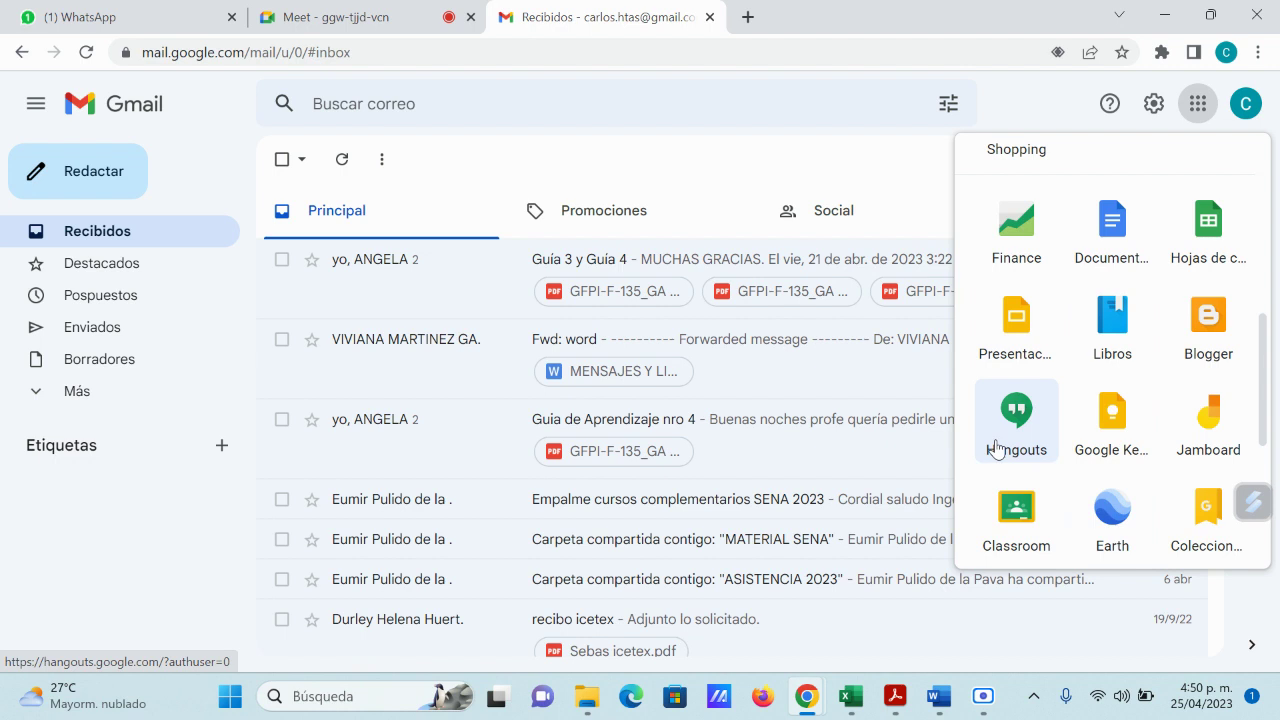
pyautogui.scroll(-1, 1066, 474)
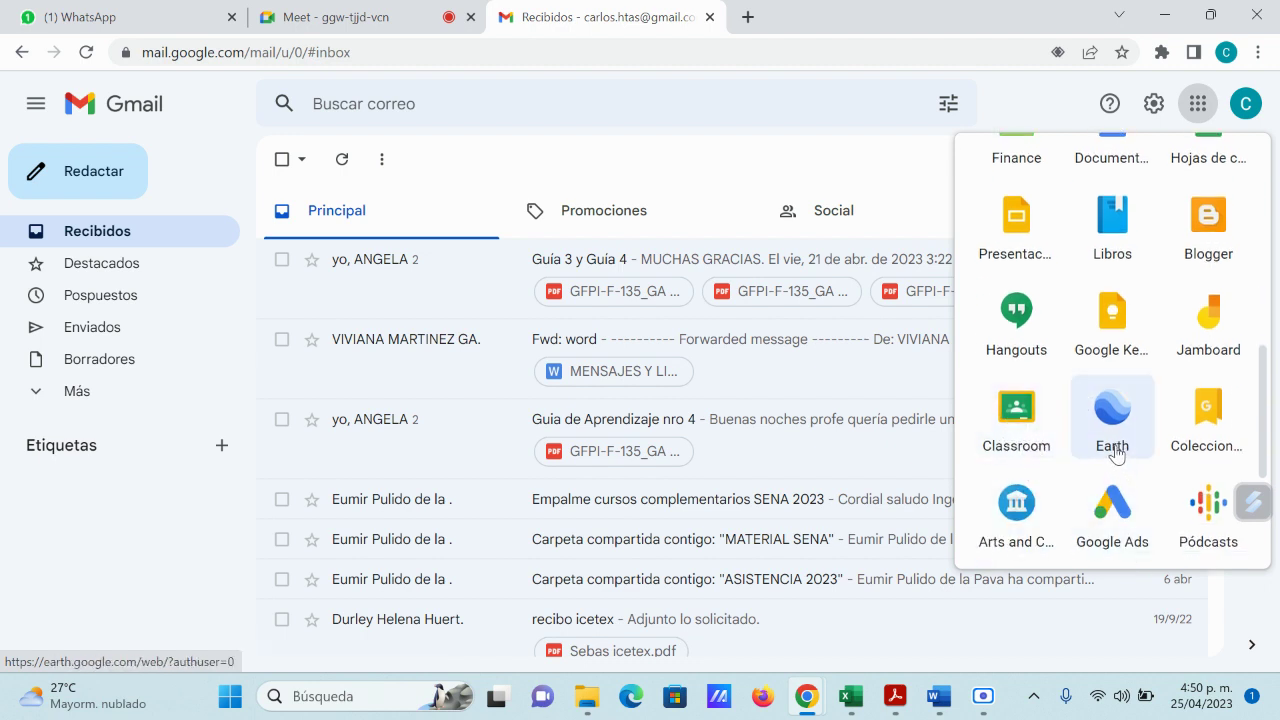
pyautogui.scroll(-1, 1166, 432)
pyautogui.scroll(-1, 1115, 445)
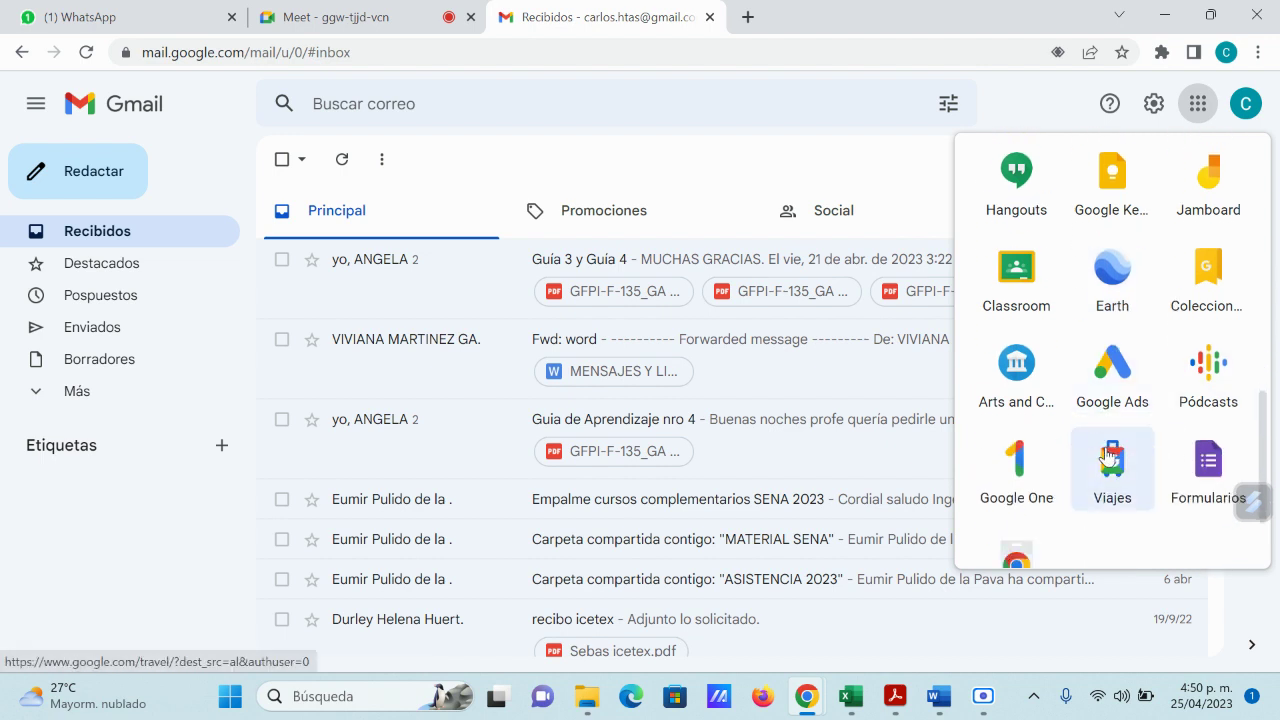
pyautogui.scroll(-1, 1185, 465)
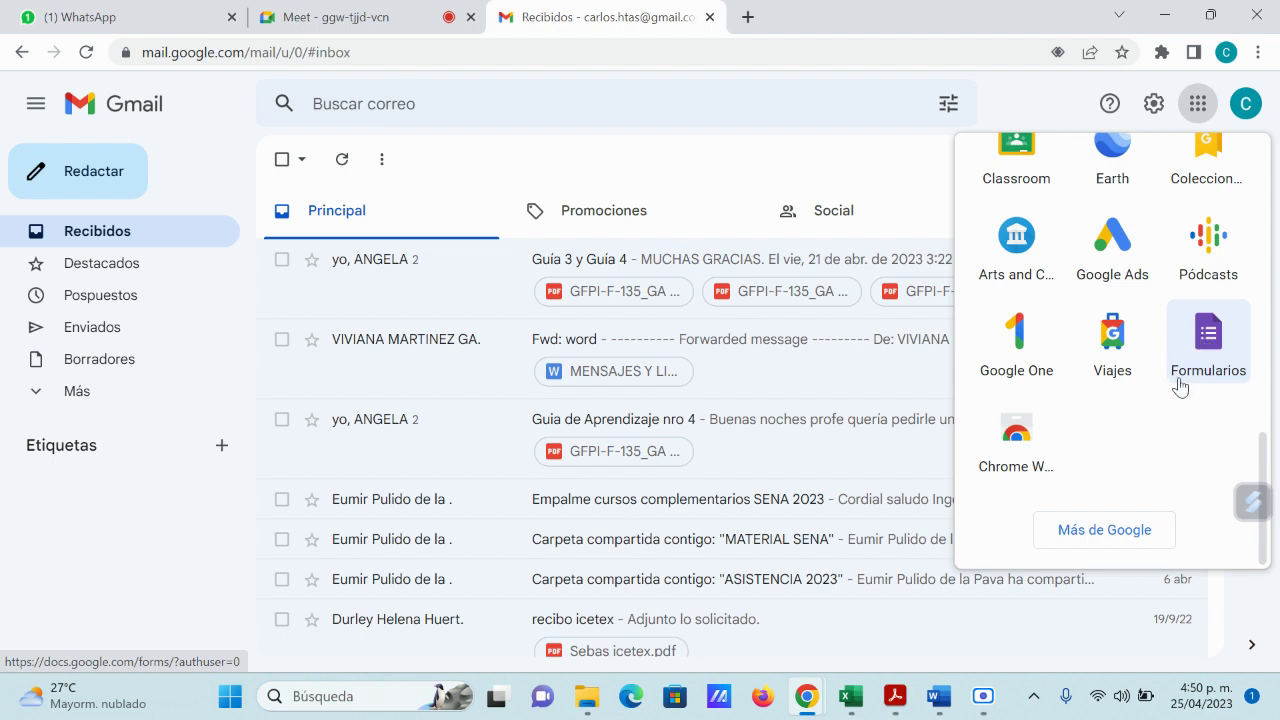
pyautogui.scroll(3, 1183, 378)
pyautogui.scroll(1, 1183, 378)
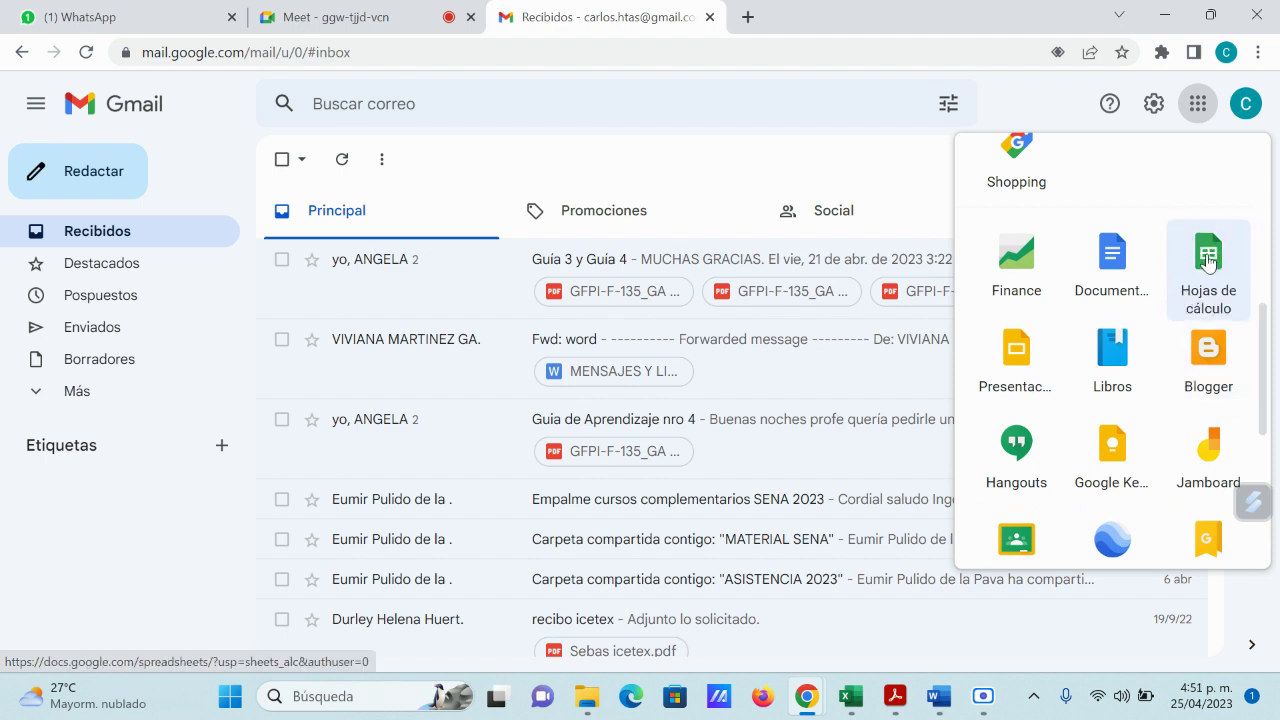
# Step: Launch Hojas de cálculo in a new tab, briefly check Word, then return to Sheets
pyautogui.click(1208, 262)
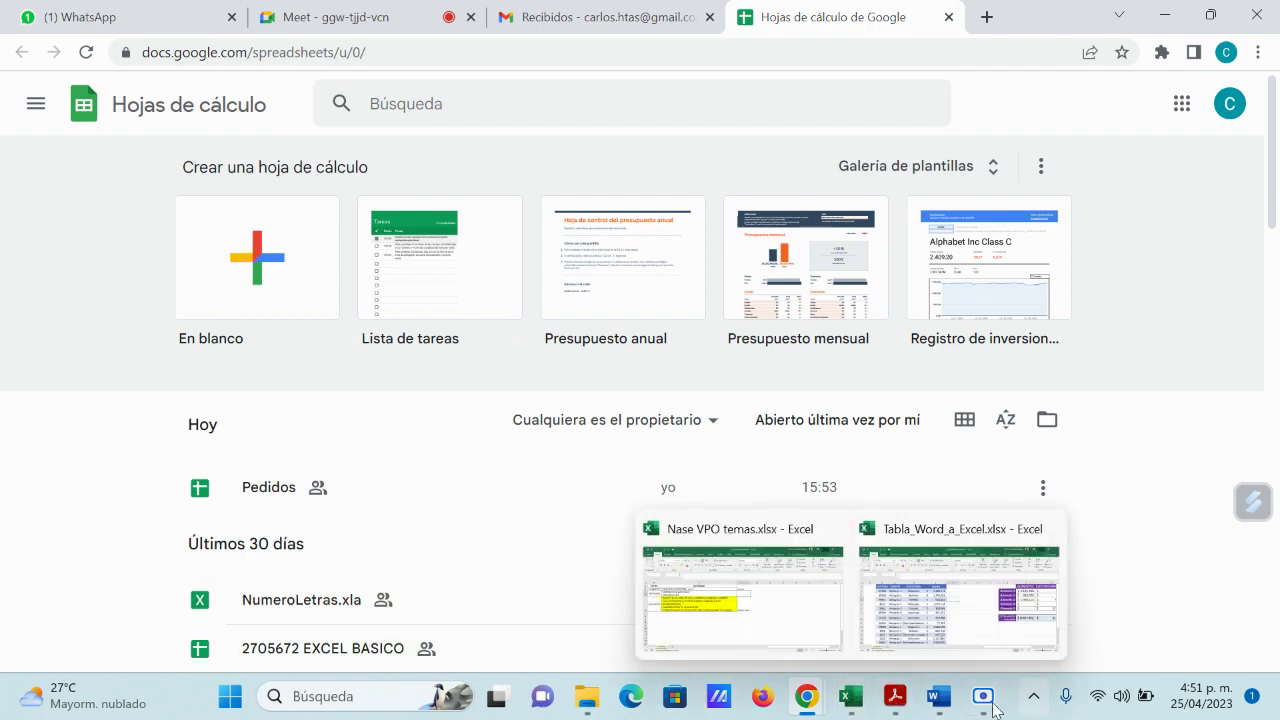
pyautogui.click(845, 605)
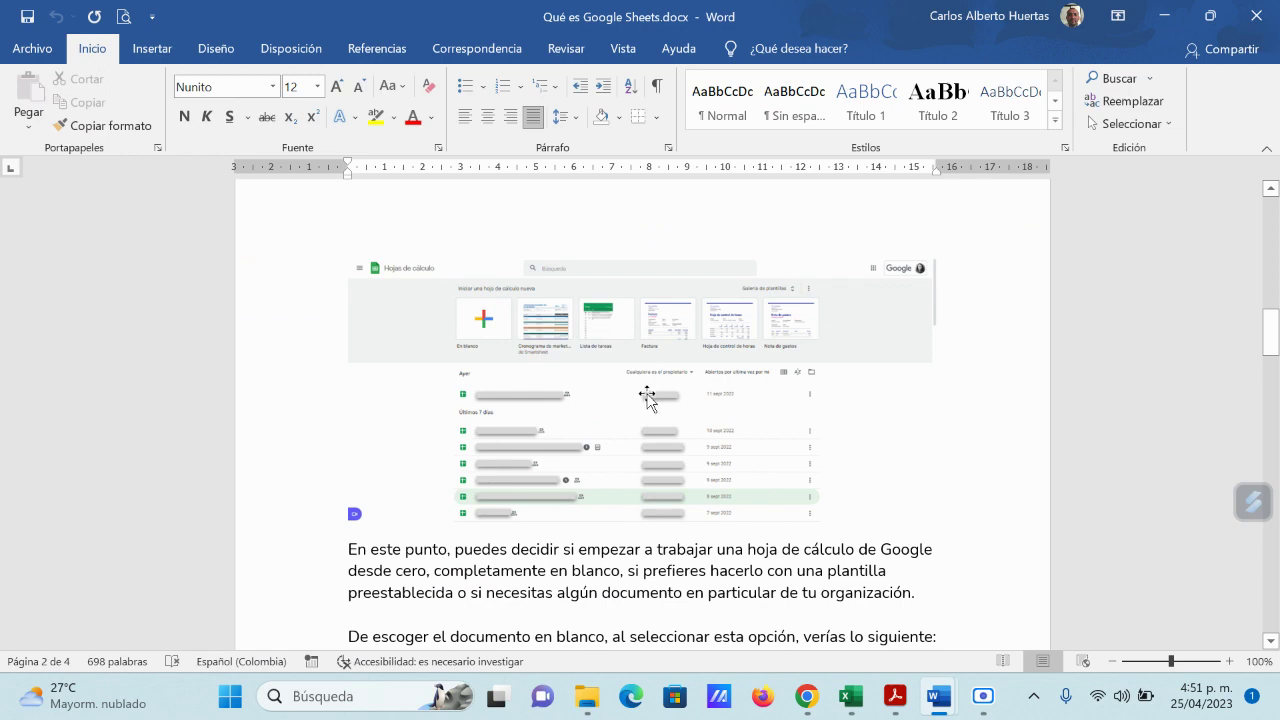
pyautogui.moveTo(826, 708)
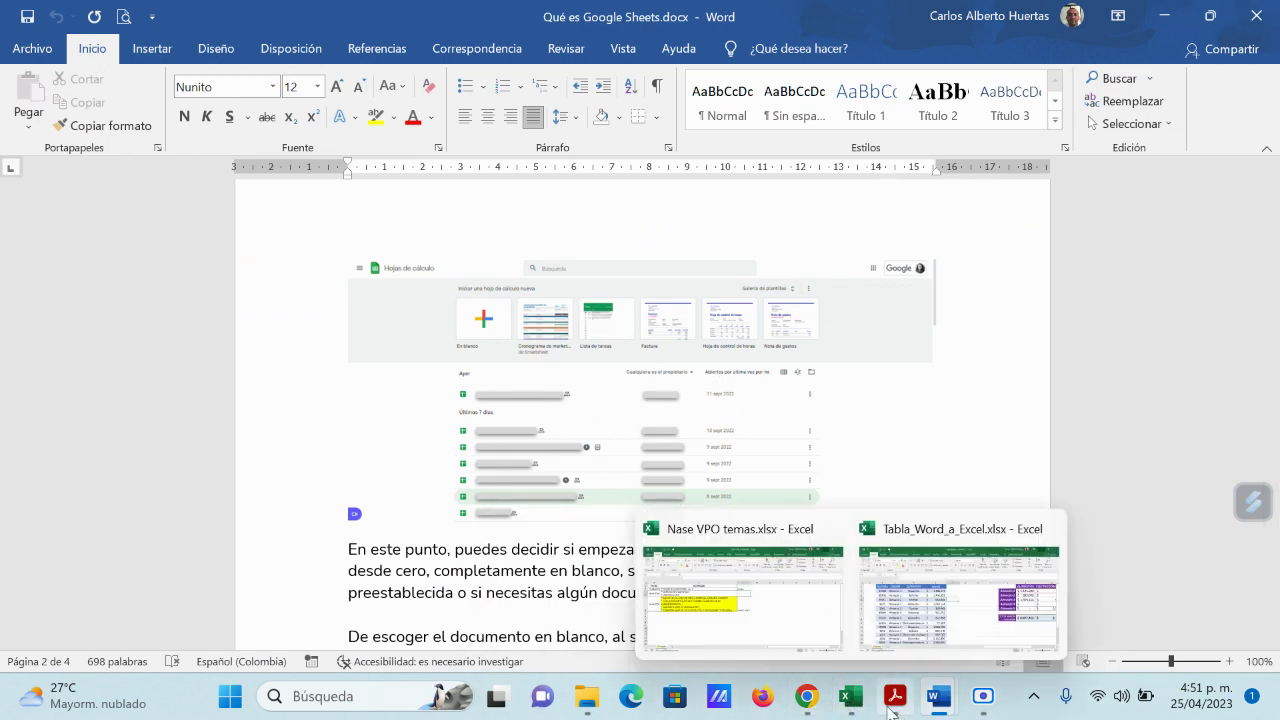
pyautogui.click(614, 608)
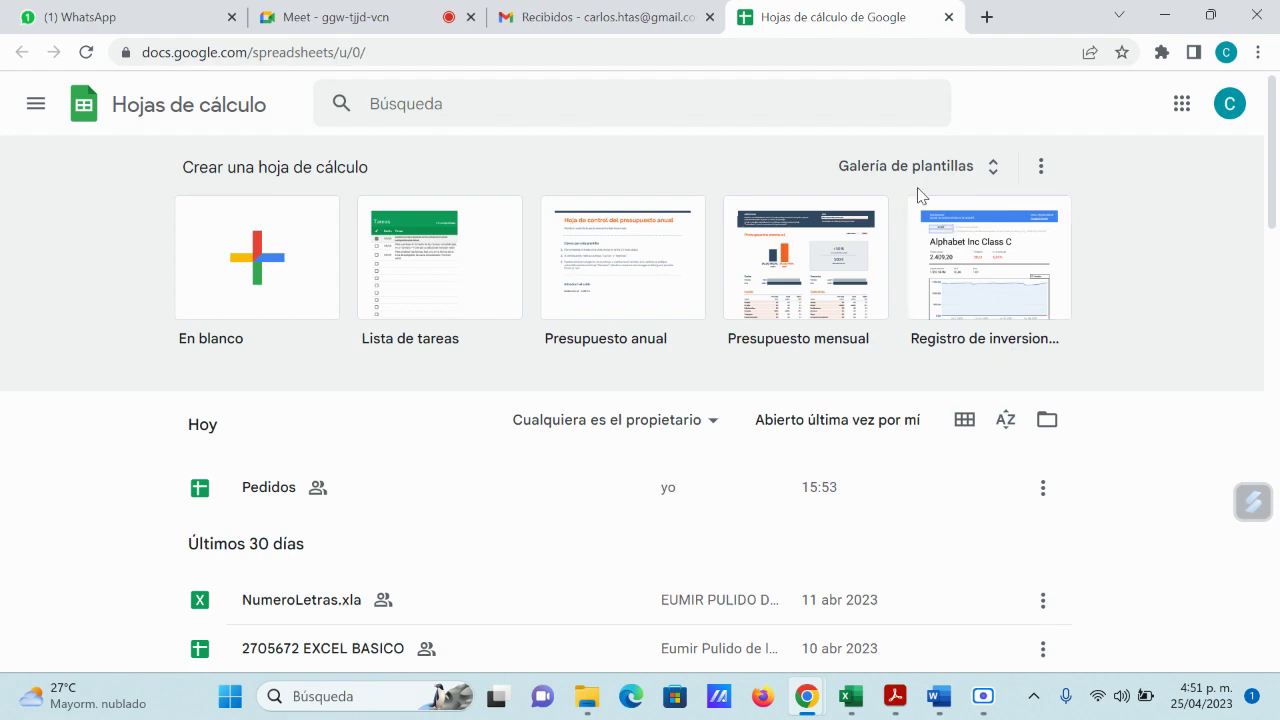
pyautogui.click(995, 175)
pyautogui.scroll(-3, 951, 366)
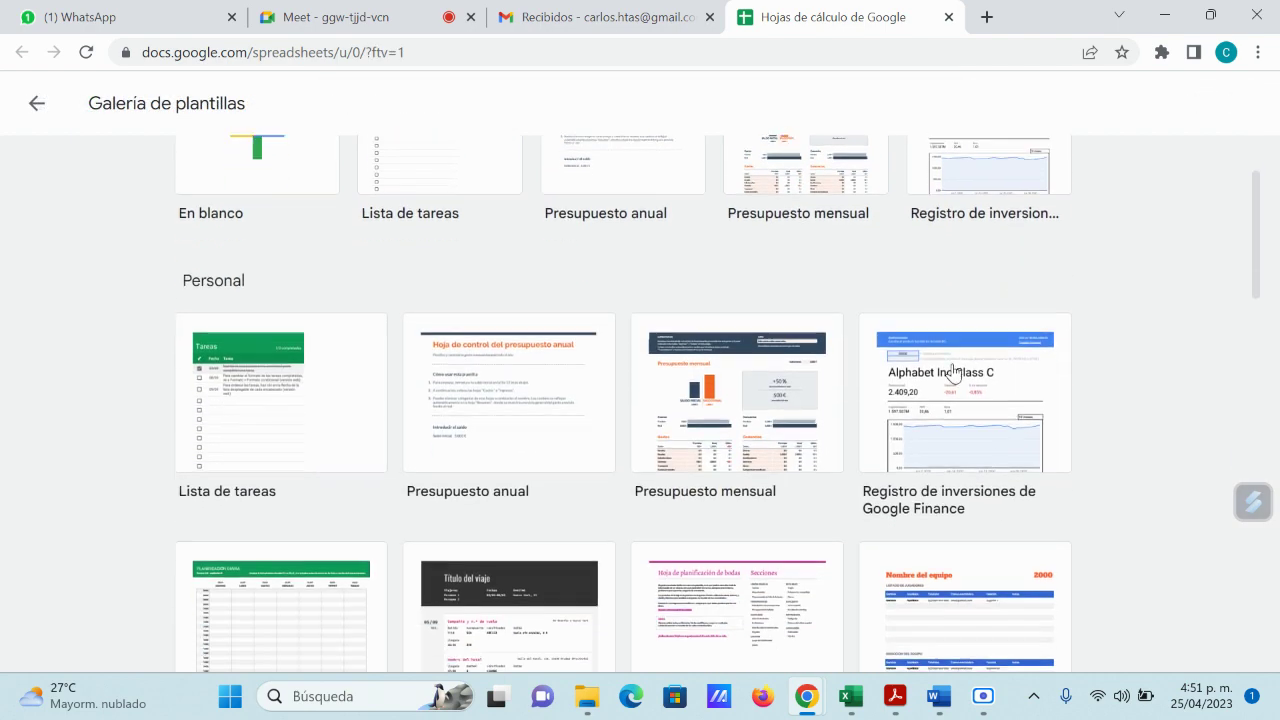
pyautogui.scroll(-8, 951, 373)
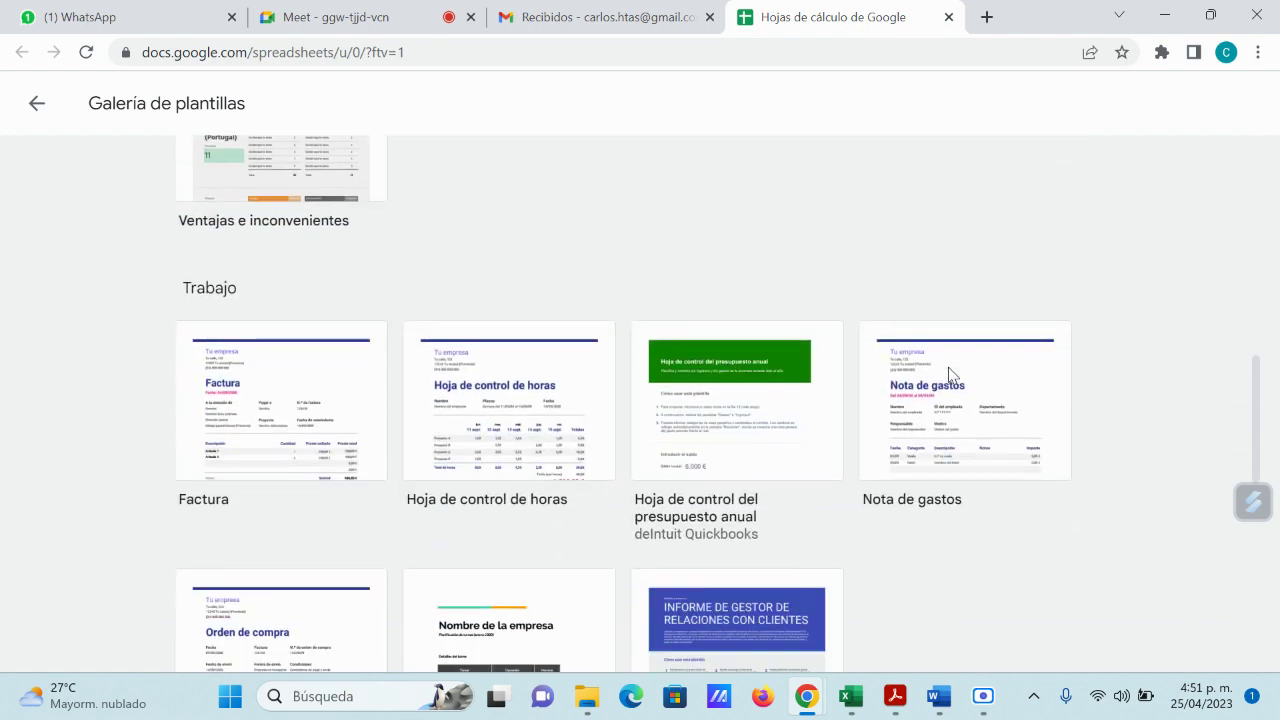
pyautogui.scroll(-6, 945, 377)
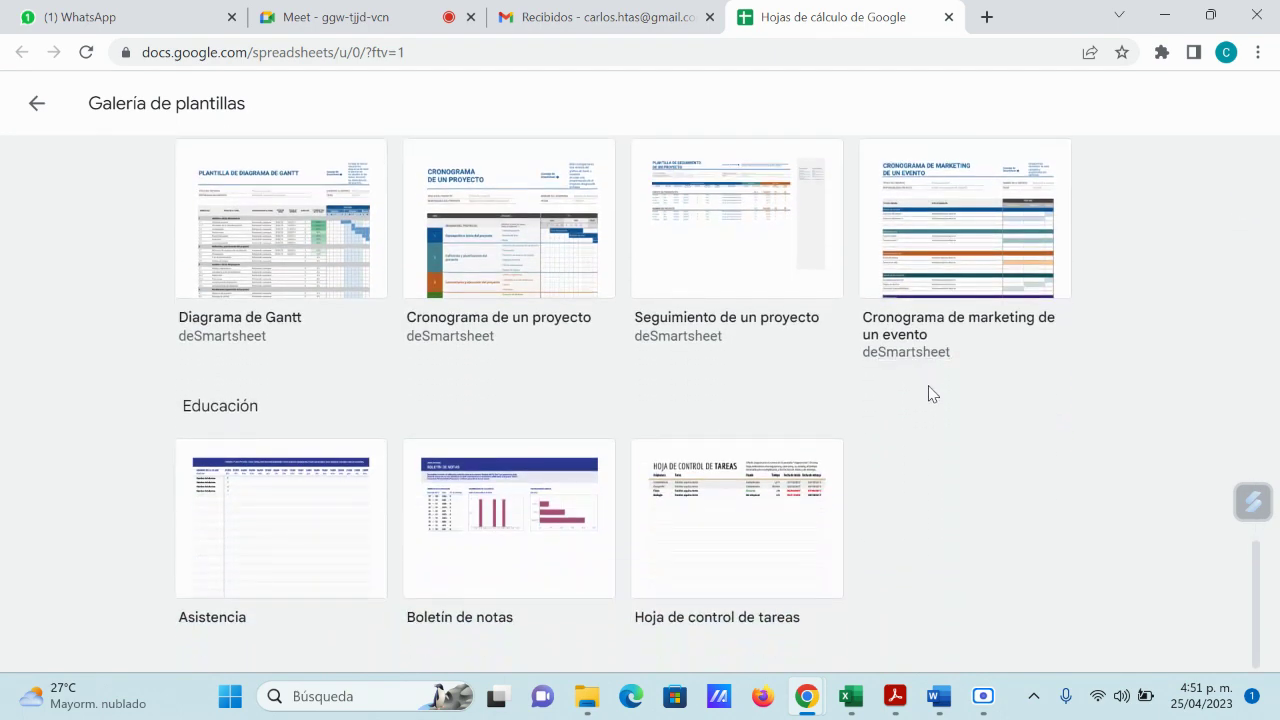
pyautogui.scroll(12, 929, 397)
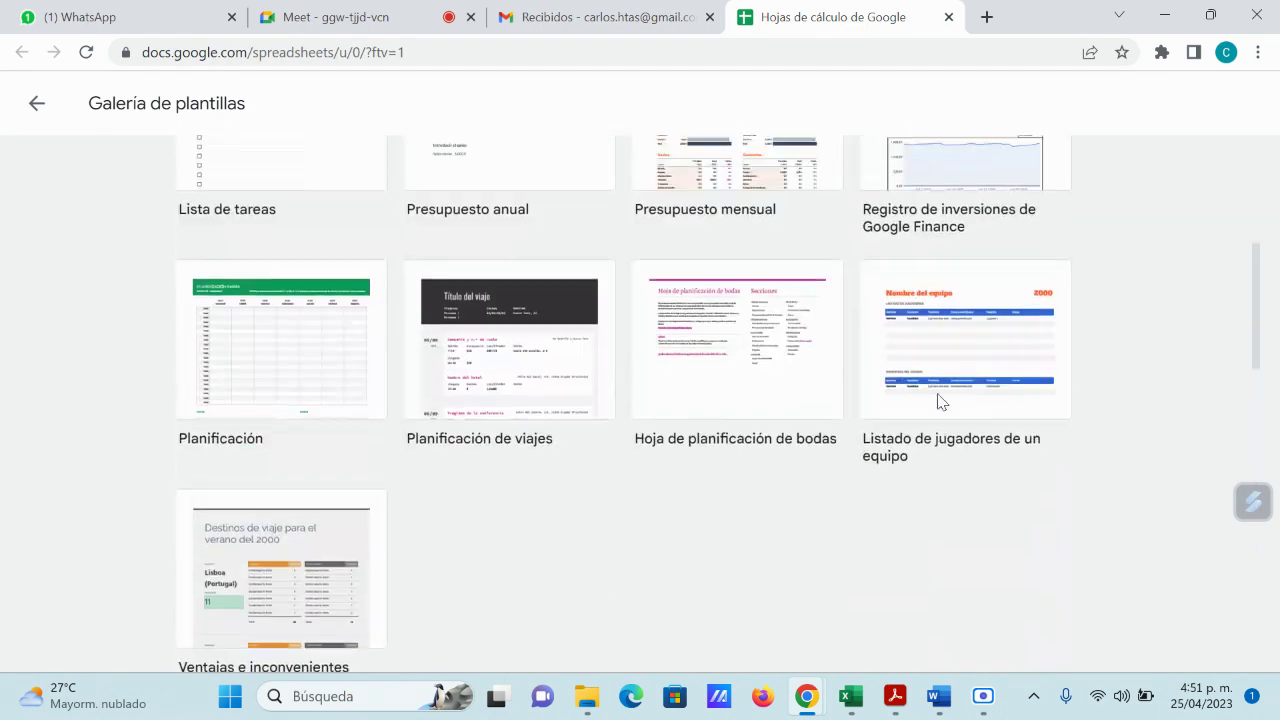
pyautogui.scroll(2, 940, 401)
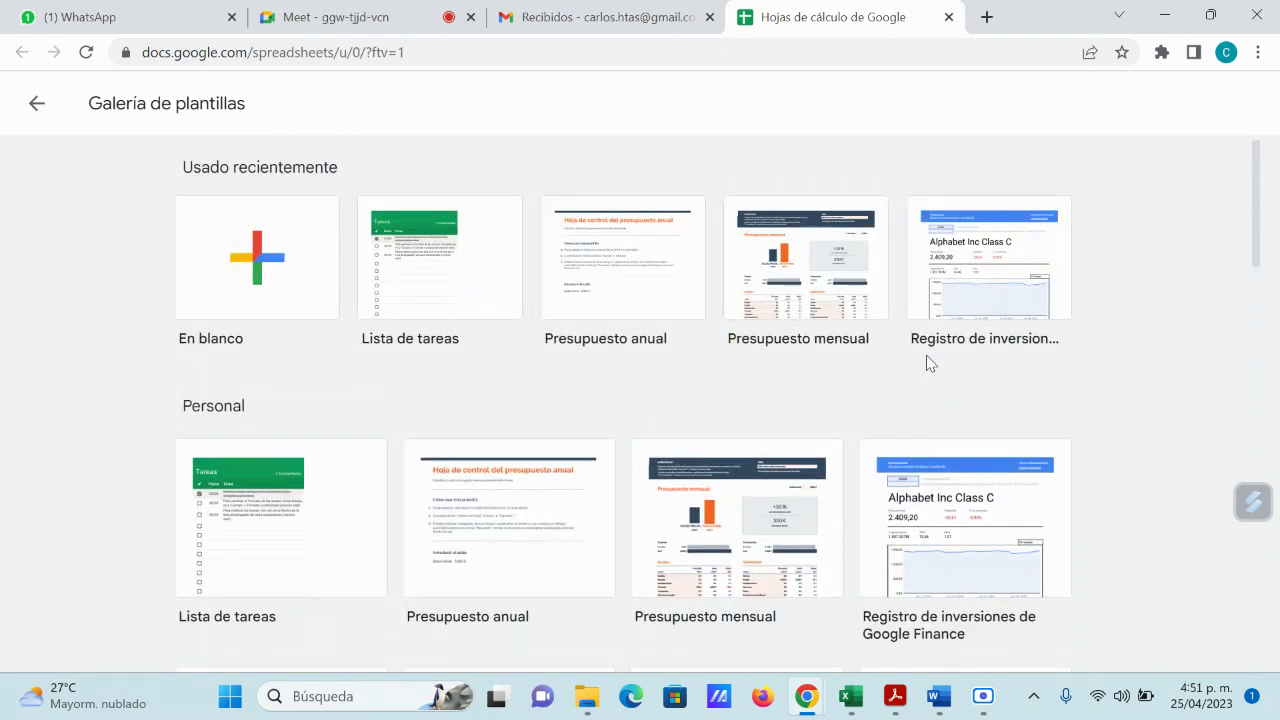
pyautogui.click(37, 108)
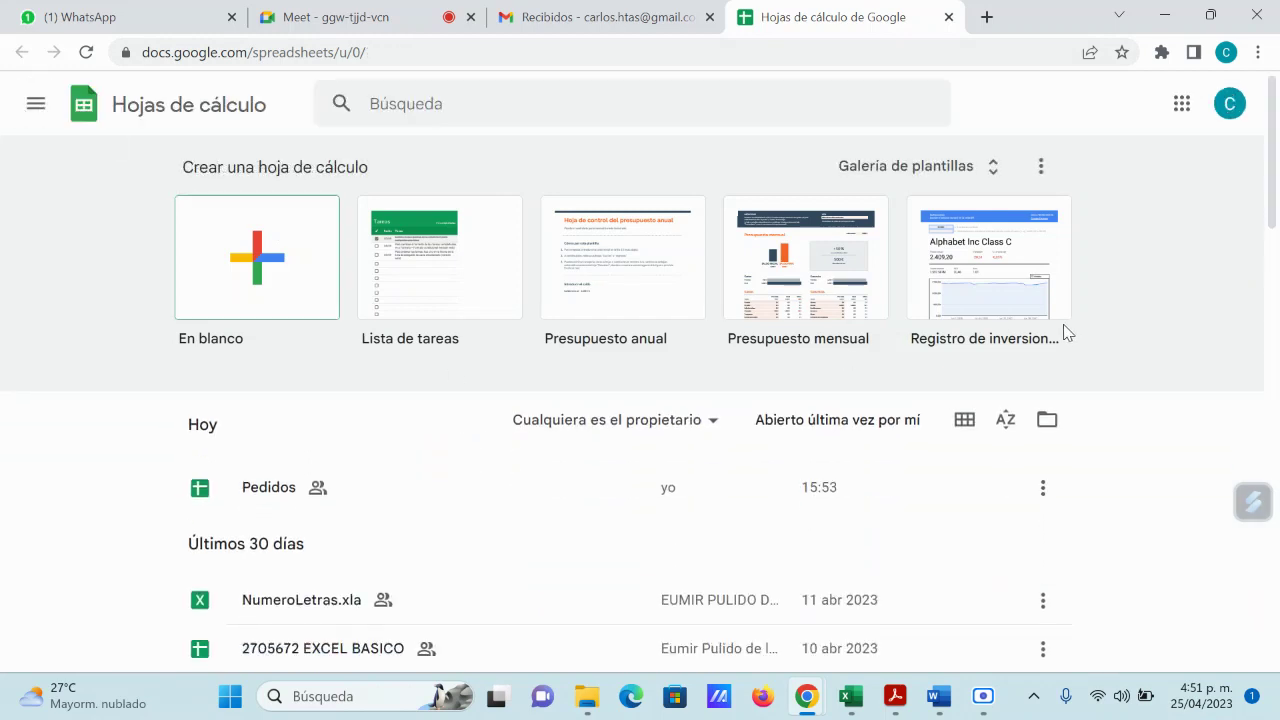
# Step: Scroll the Sheets home page to review Pedidos and the older recent spreadsheets
pyautogui.scroll(-2, 450, 315)
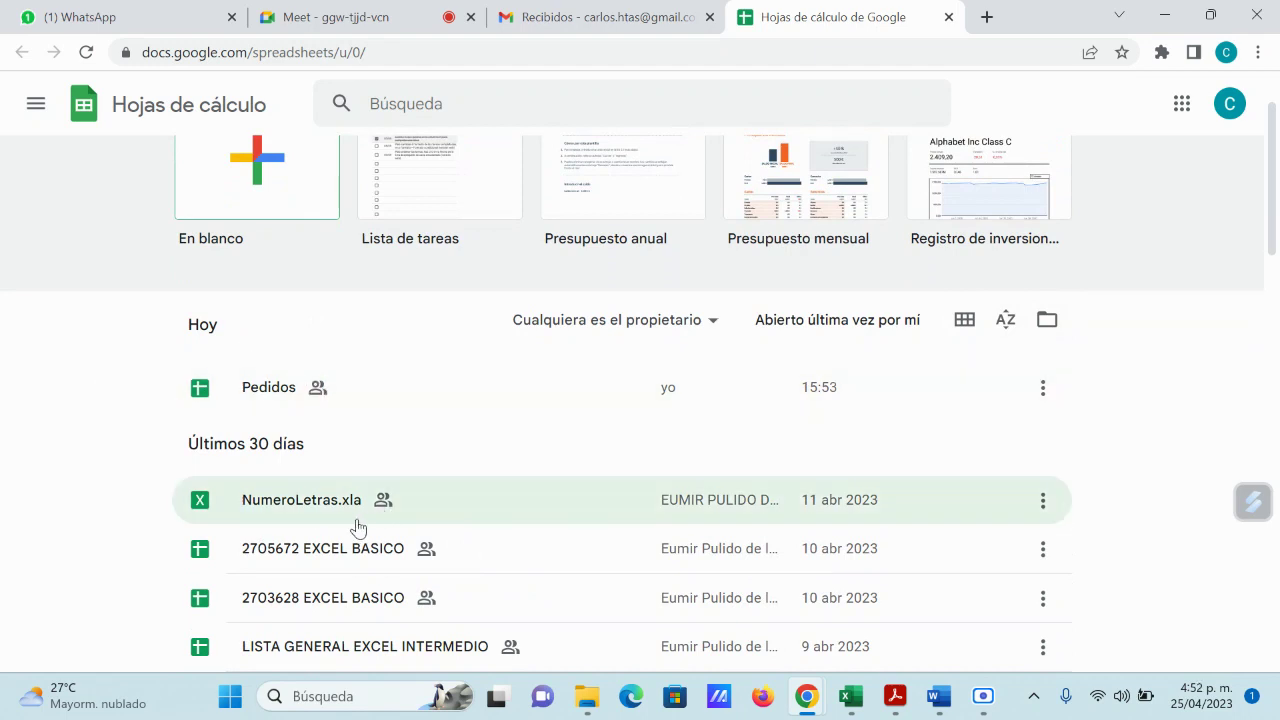
pyautogui.scroll(-1, 428, 568)
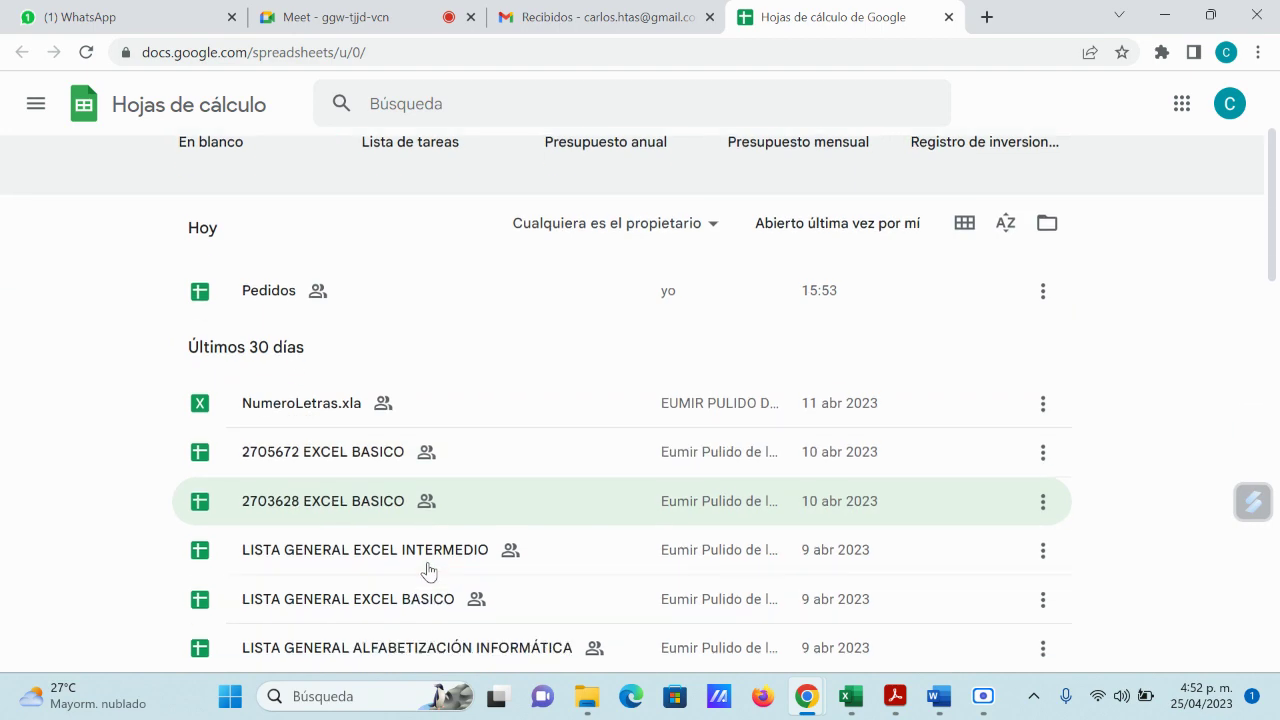
pyautogui.scroll(-2, 443, 557)
pyautogui.scroll(-8, 443, 565)
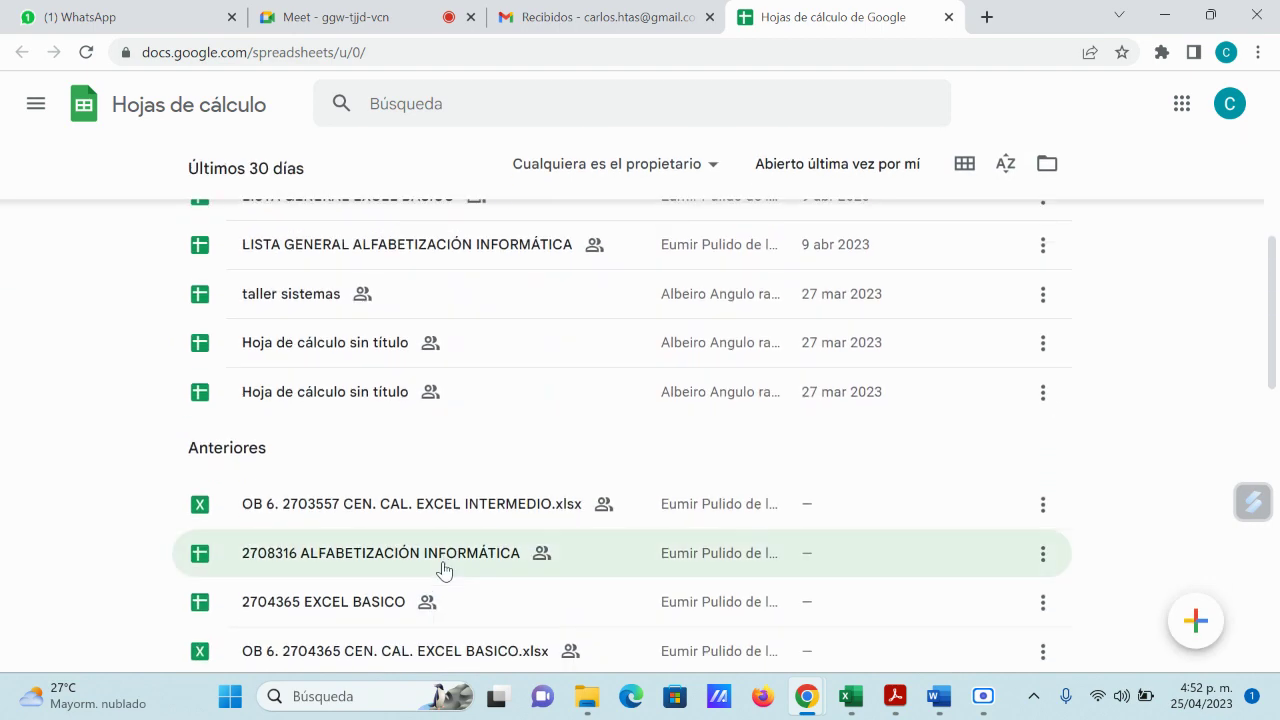
pyautogui.scroll(10, 465, 608)
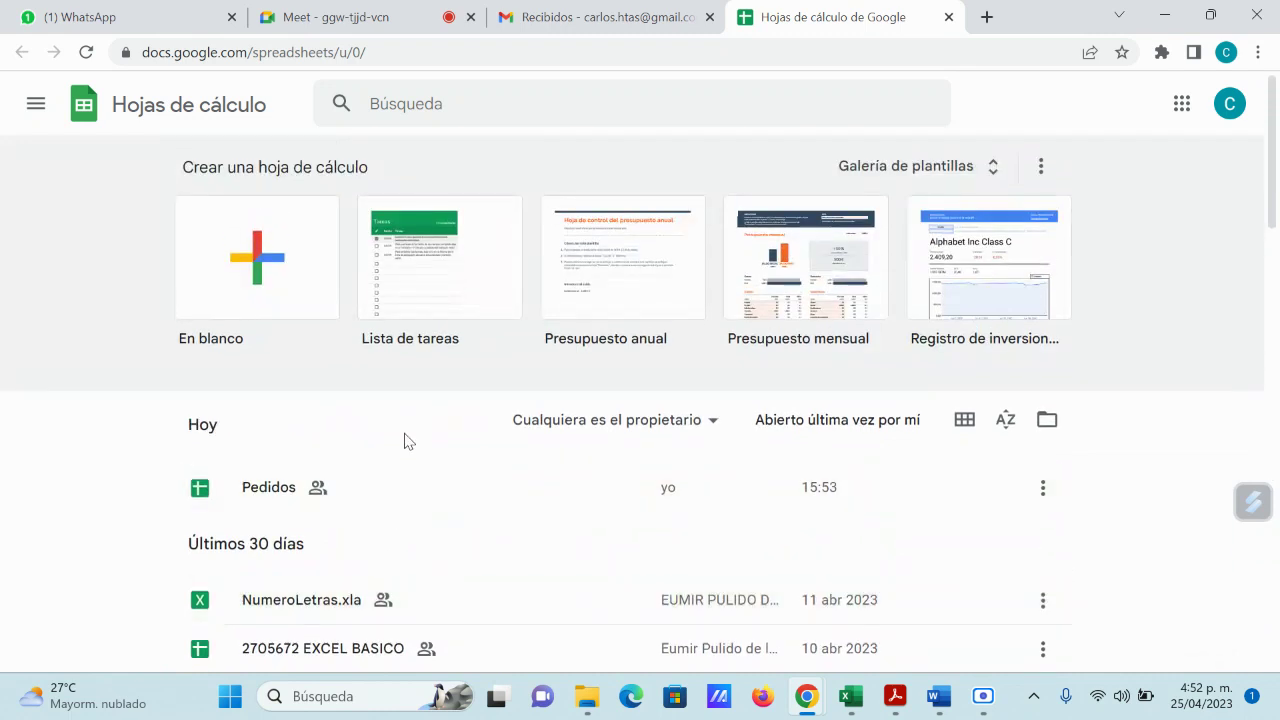
# Step: Create a blank spreadsheet and enter headers Item and Descripcion in A1 and B1
pyautogui.click(258, 264)
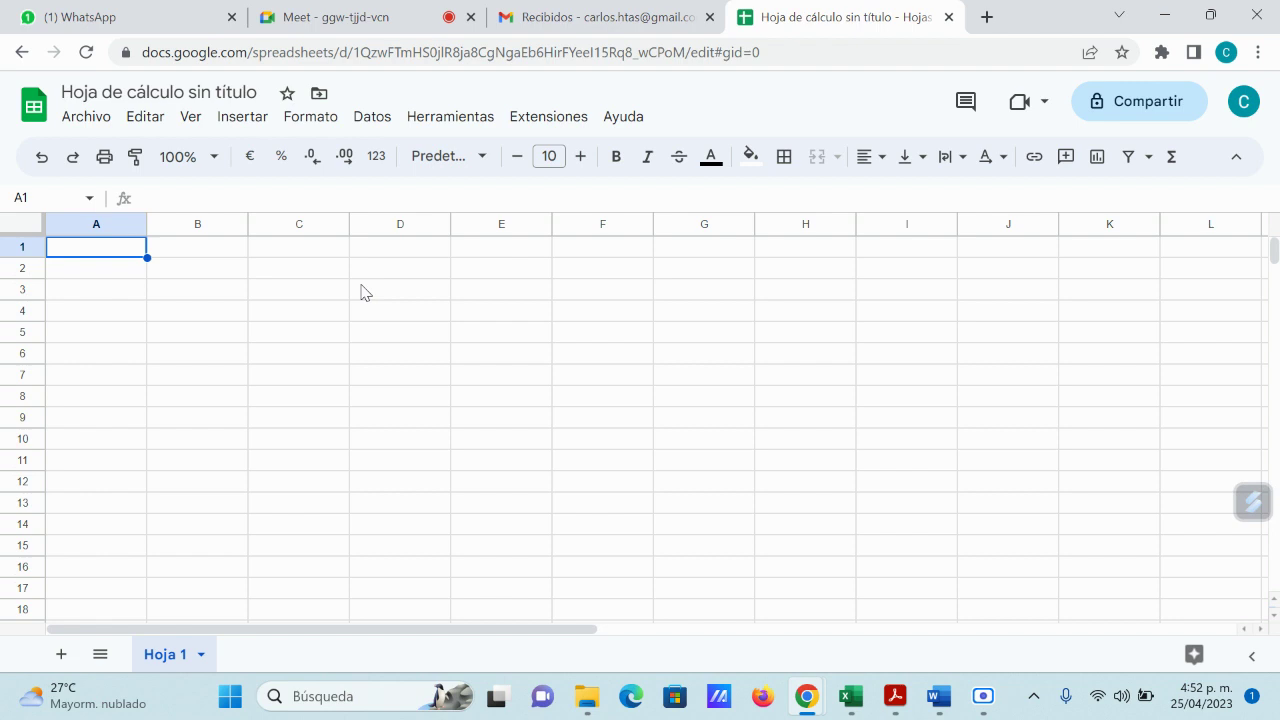
pyautogui.write('Ite')
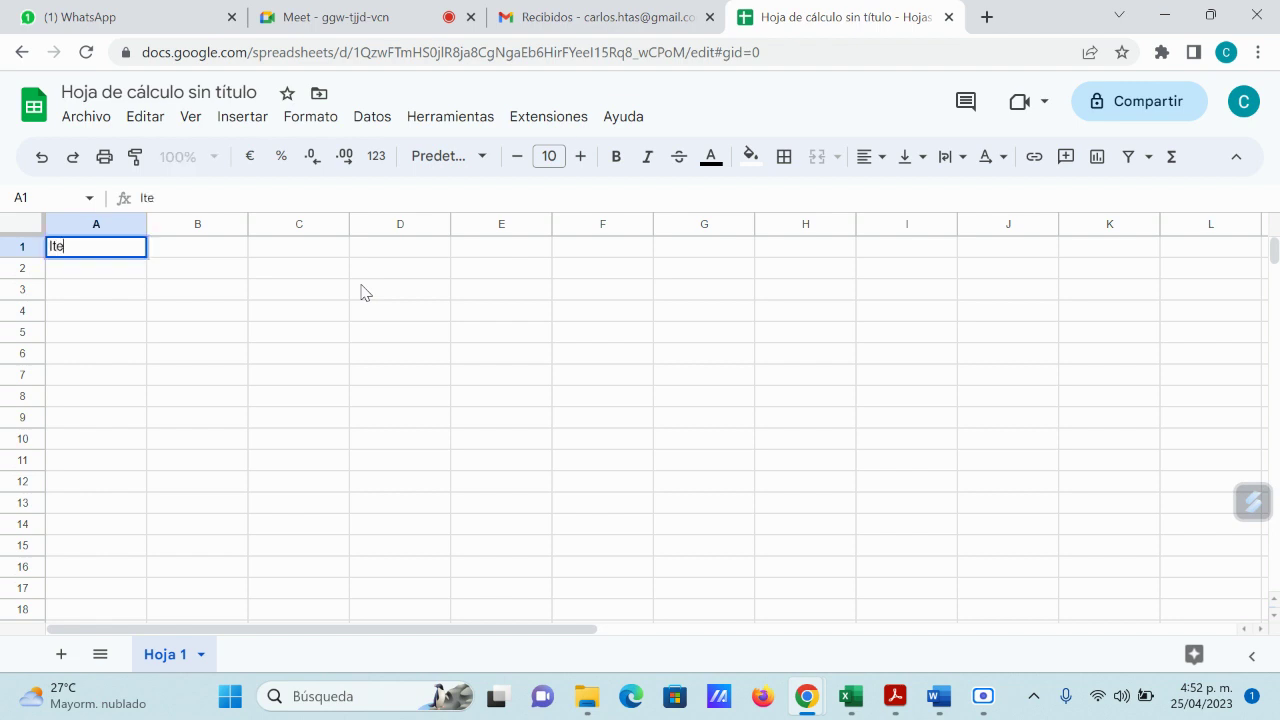
pyautogui.write('m')
pyautogui.press('Tab')
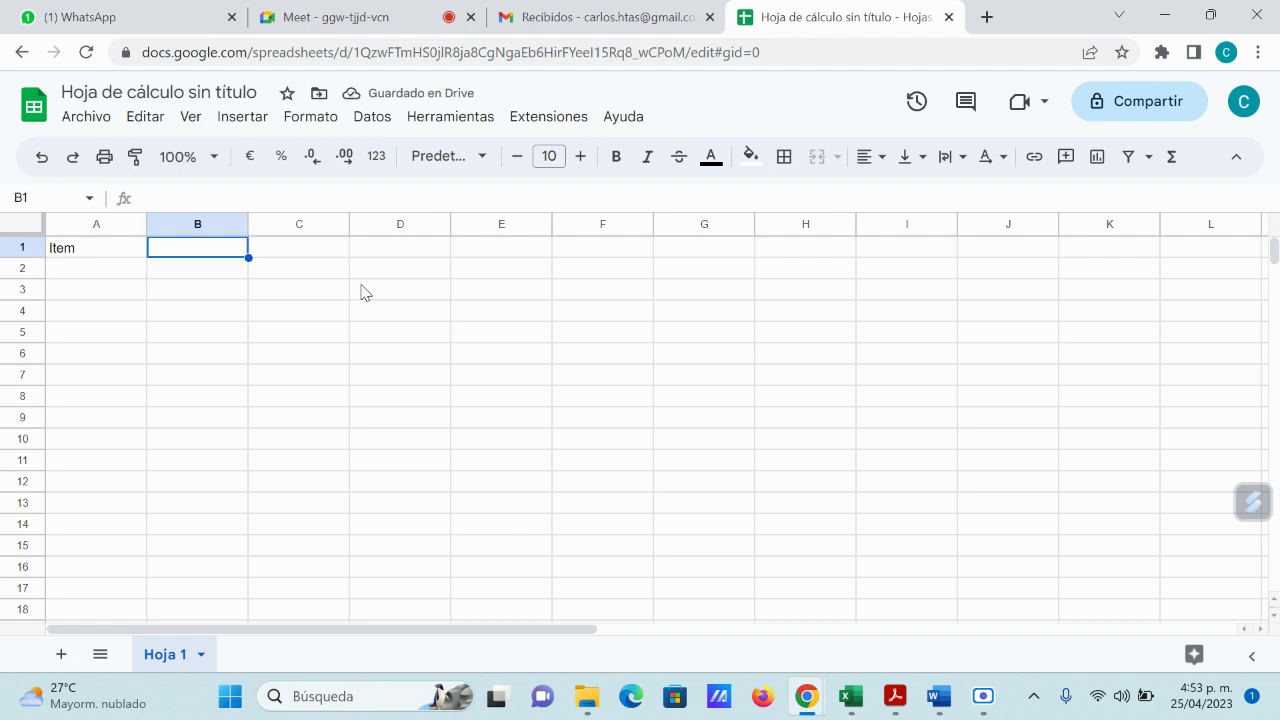
pyautogui.write('Descripcion')
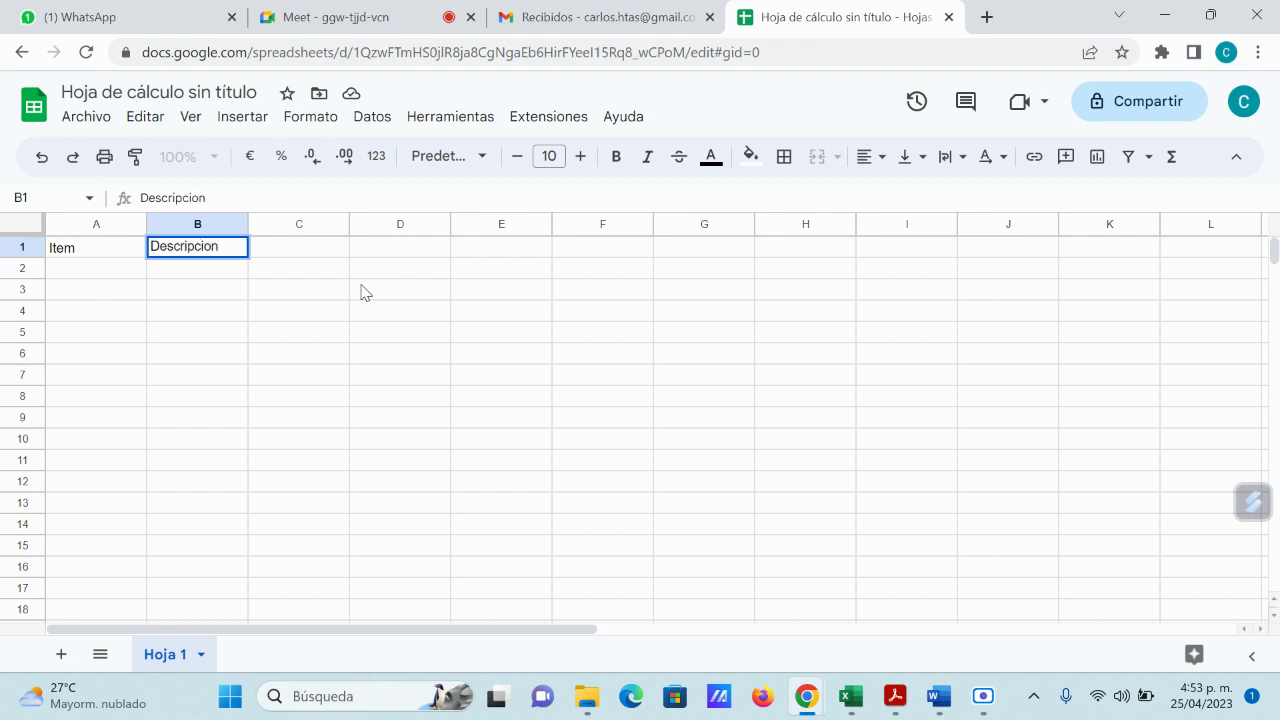
pyautogui.press('Tab')
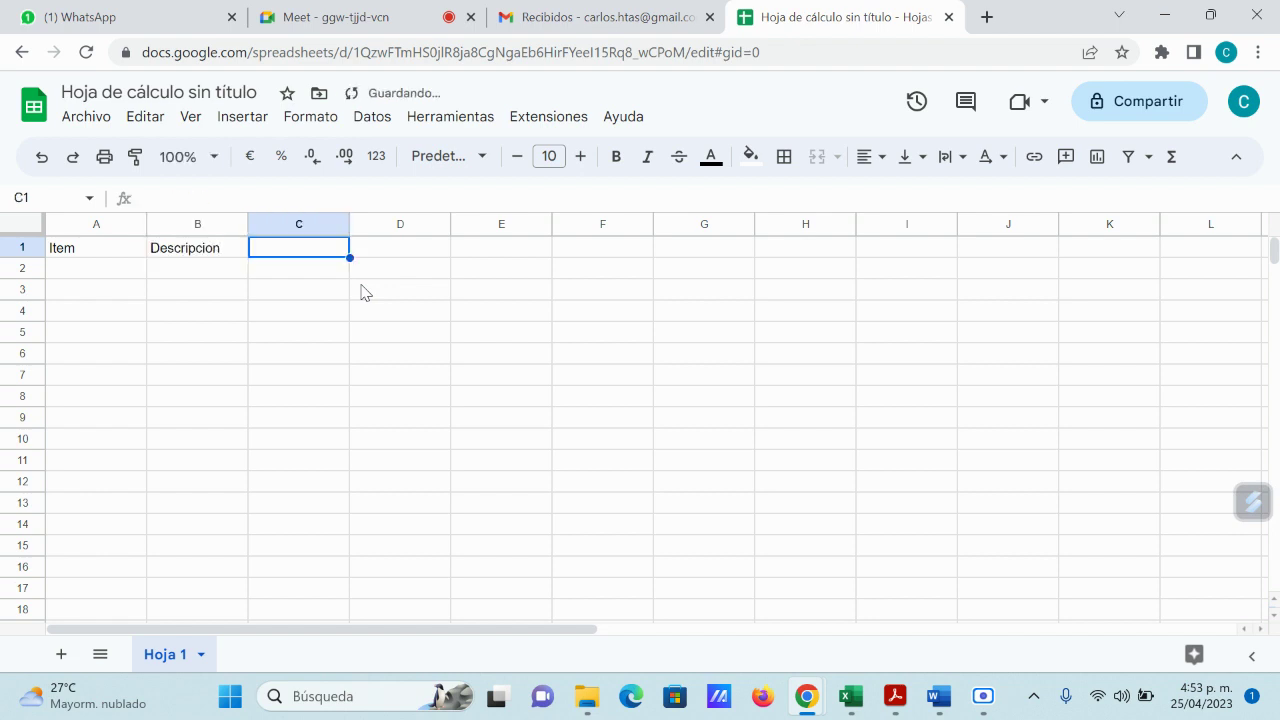
# Step: Replace the Valor Unitario header in C1 with Cantidad, then minimize the browser
pyautogui.write('Valor Uni')
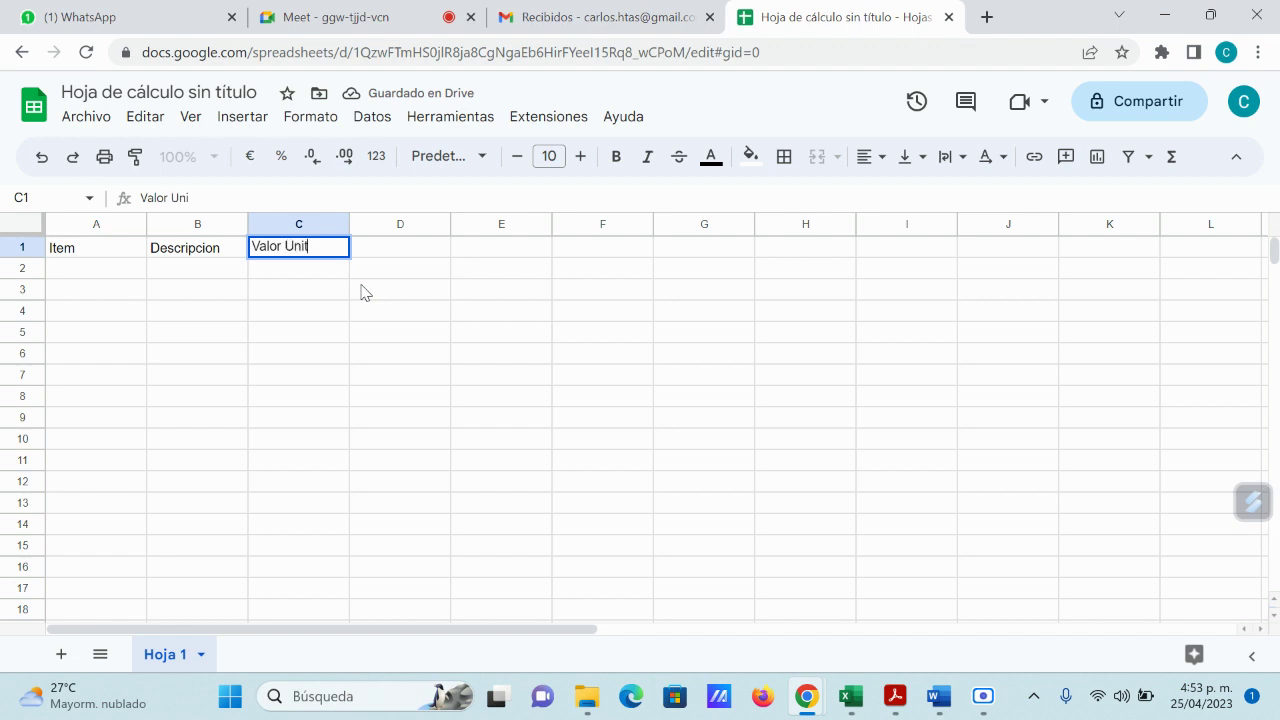
pyautogui.write('tario')
pyautogui.press('Tab')
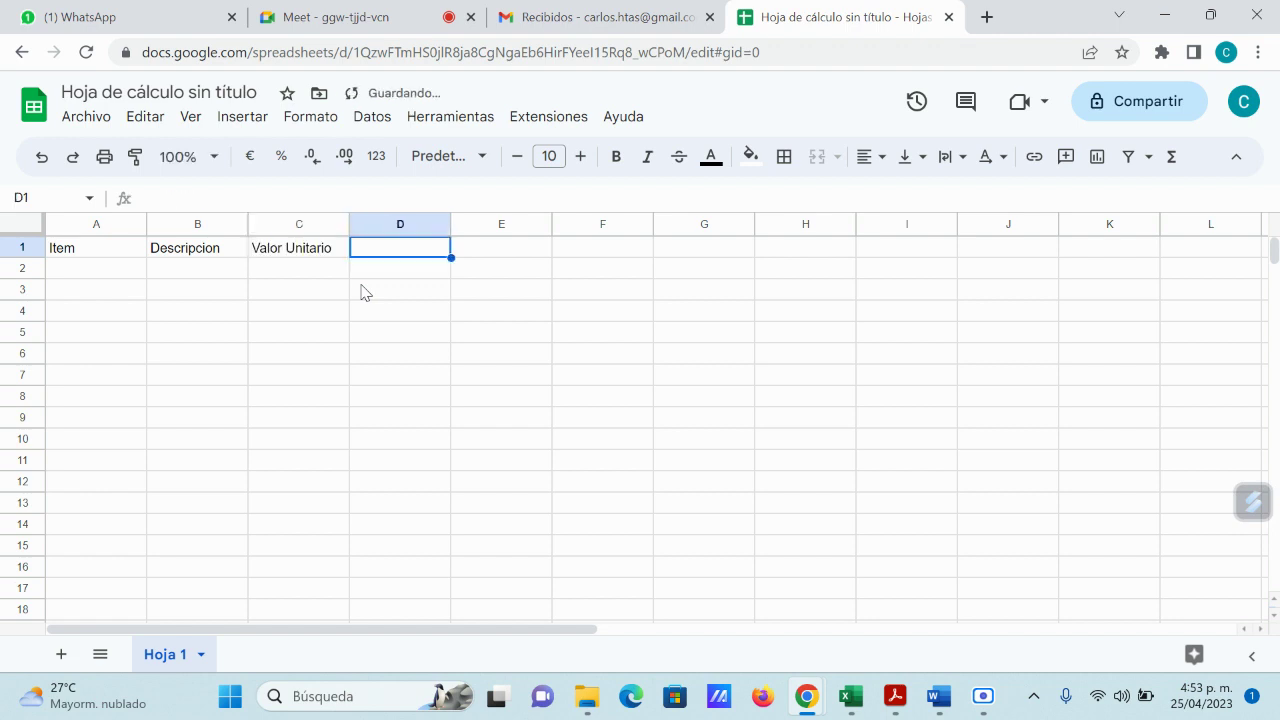
pyautogui.press('Left')
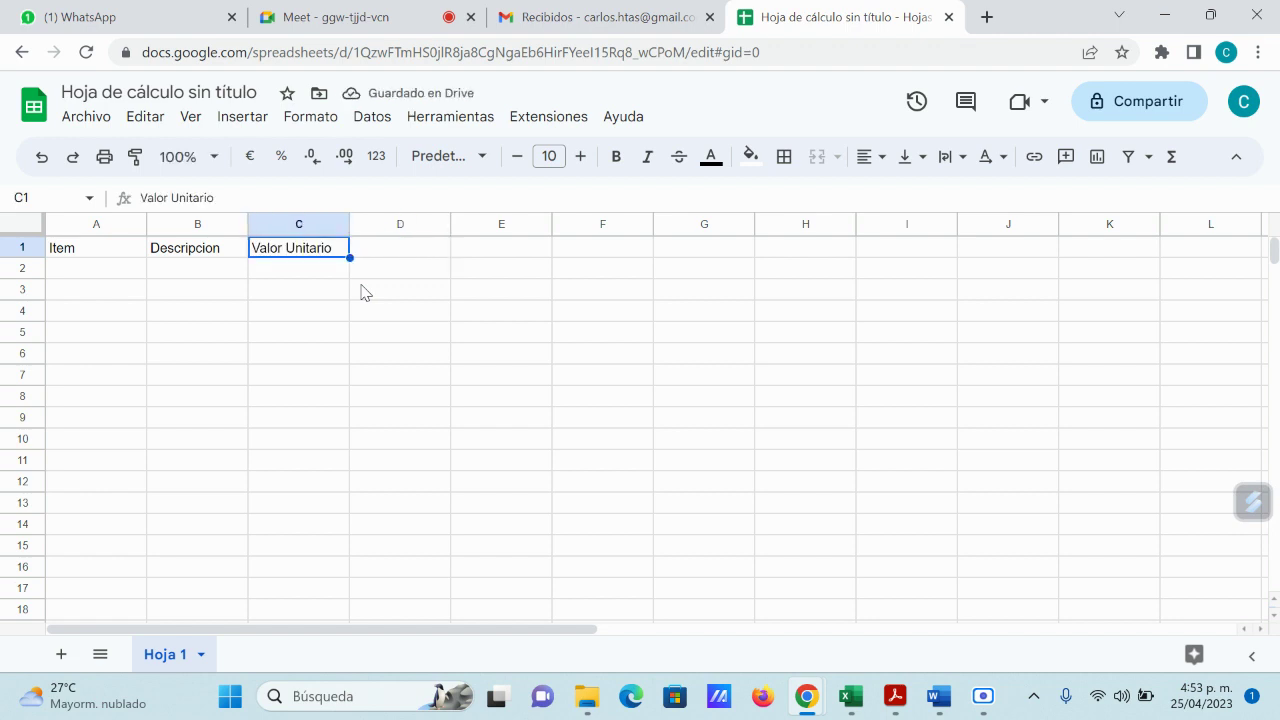
pyautogui.write('Cantidad')
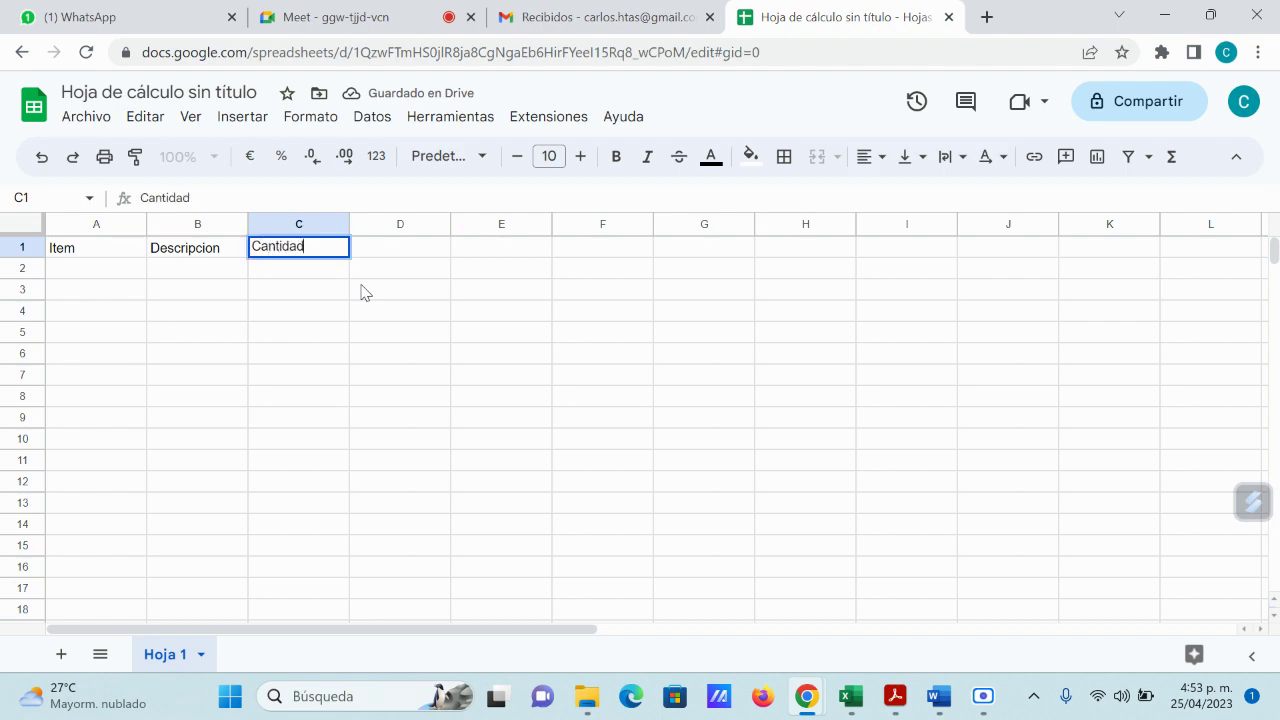
pyautogui.press('Tab')
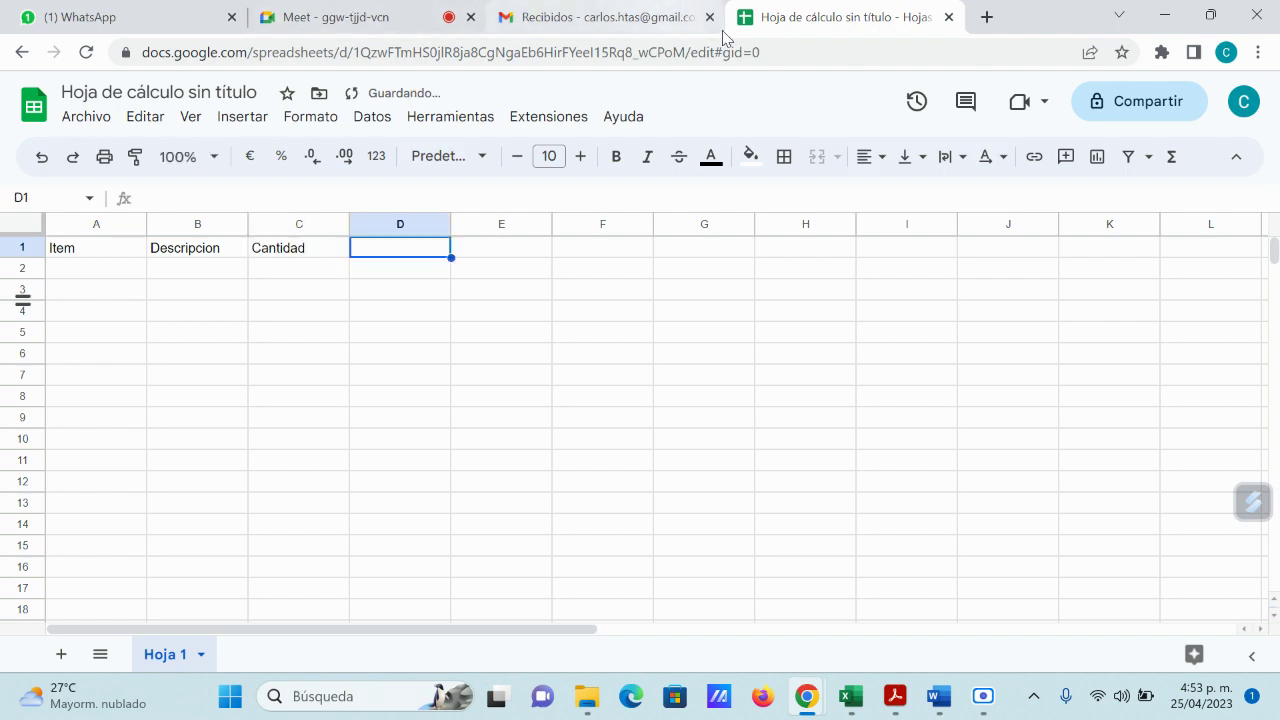
pyautogui.click(1164, 16)
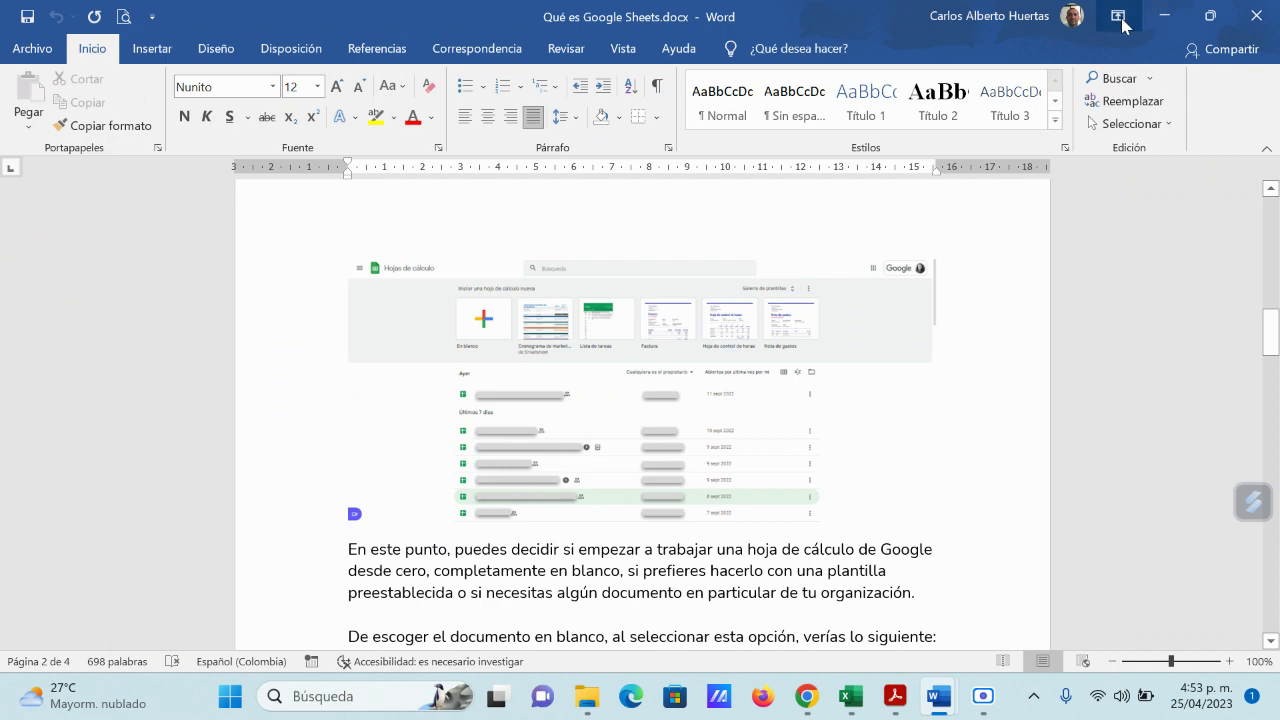
# Step: Minimize Word, close prueba 2.pdf in Acrobat Reader, and minimize Acrobat
pyautogui.click(1166, 16)
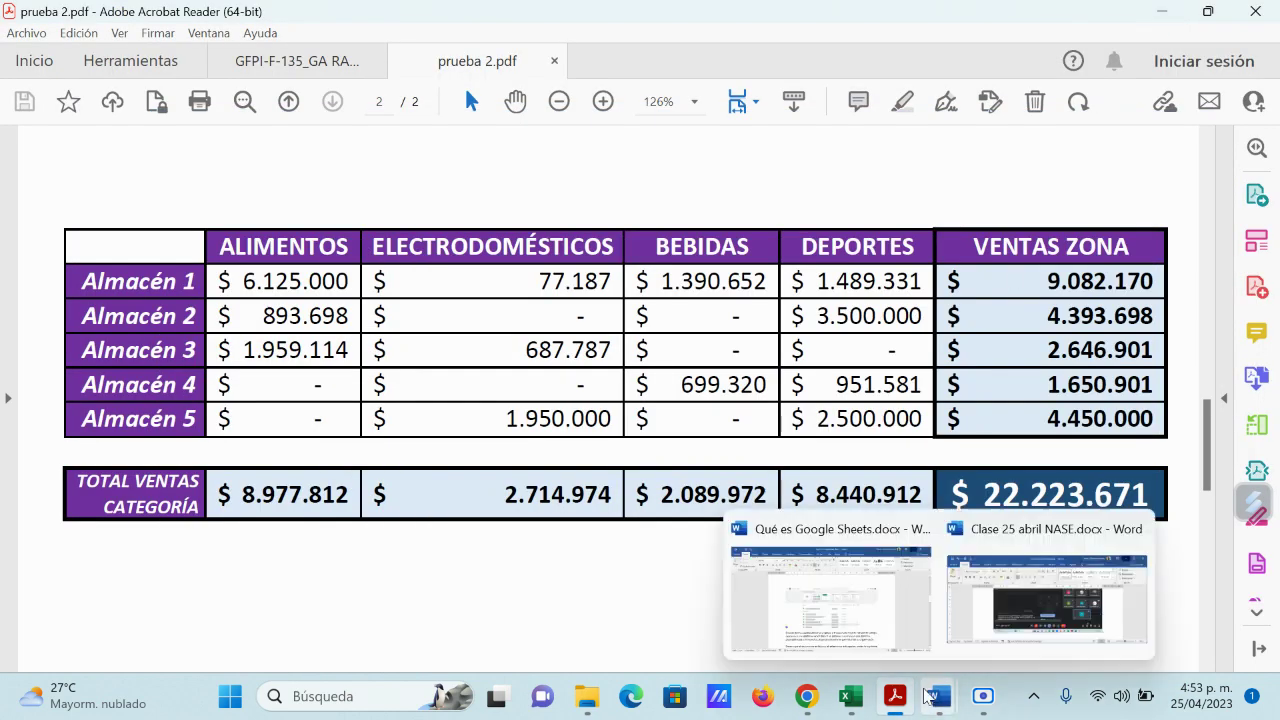
pyautogui.moveTo(806, 700)
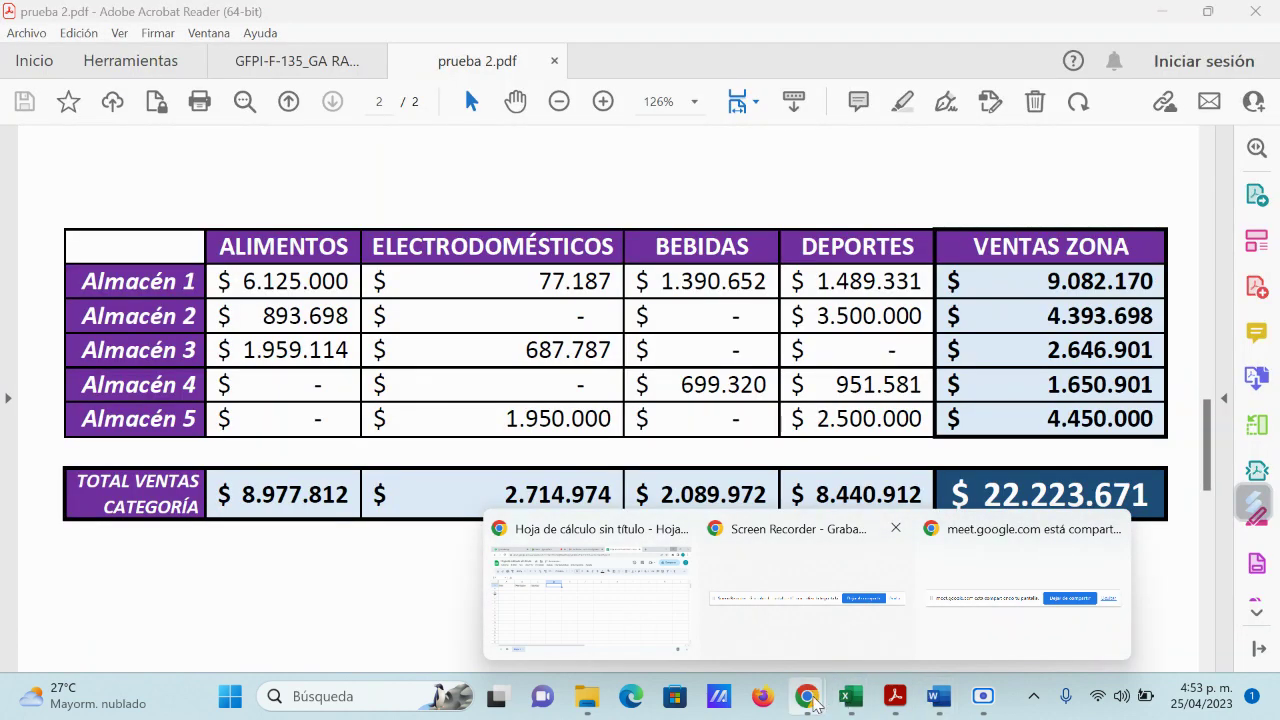
pyautogui.click(554, 61)
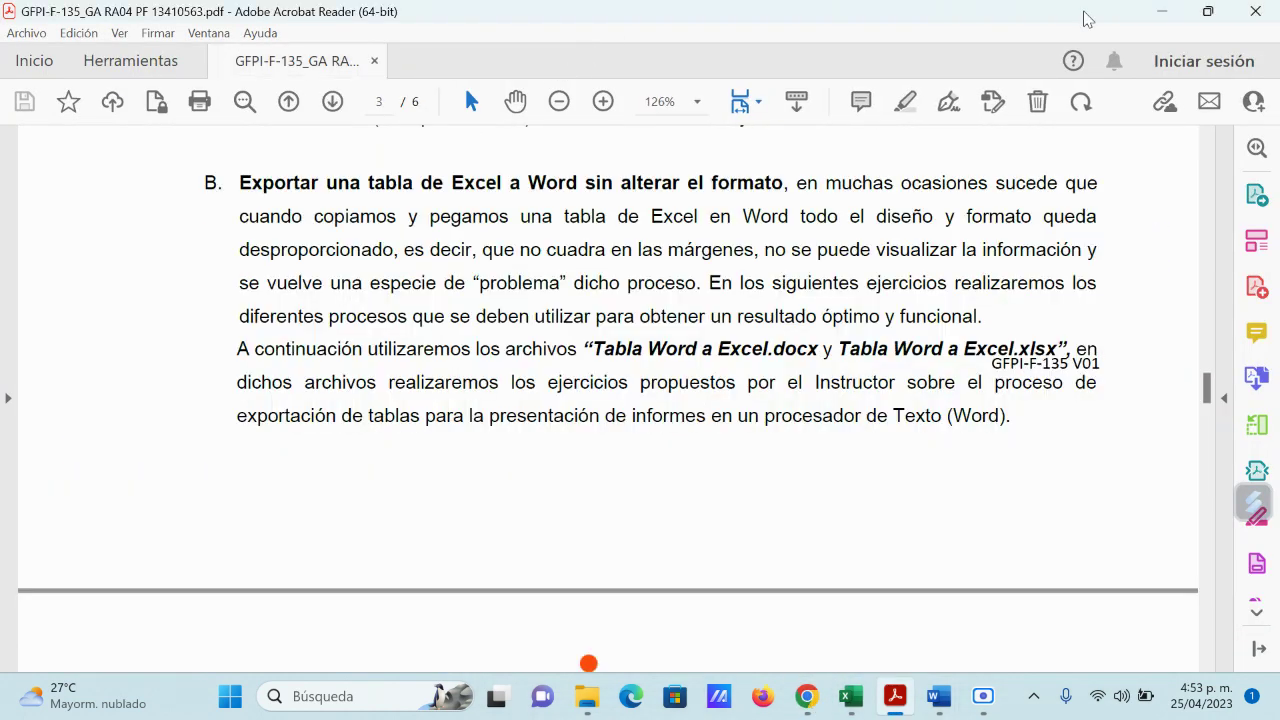
pyautogui.click(1163, 11)
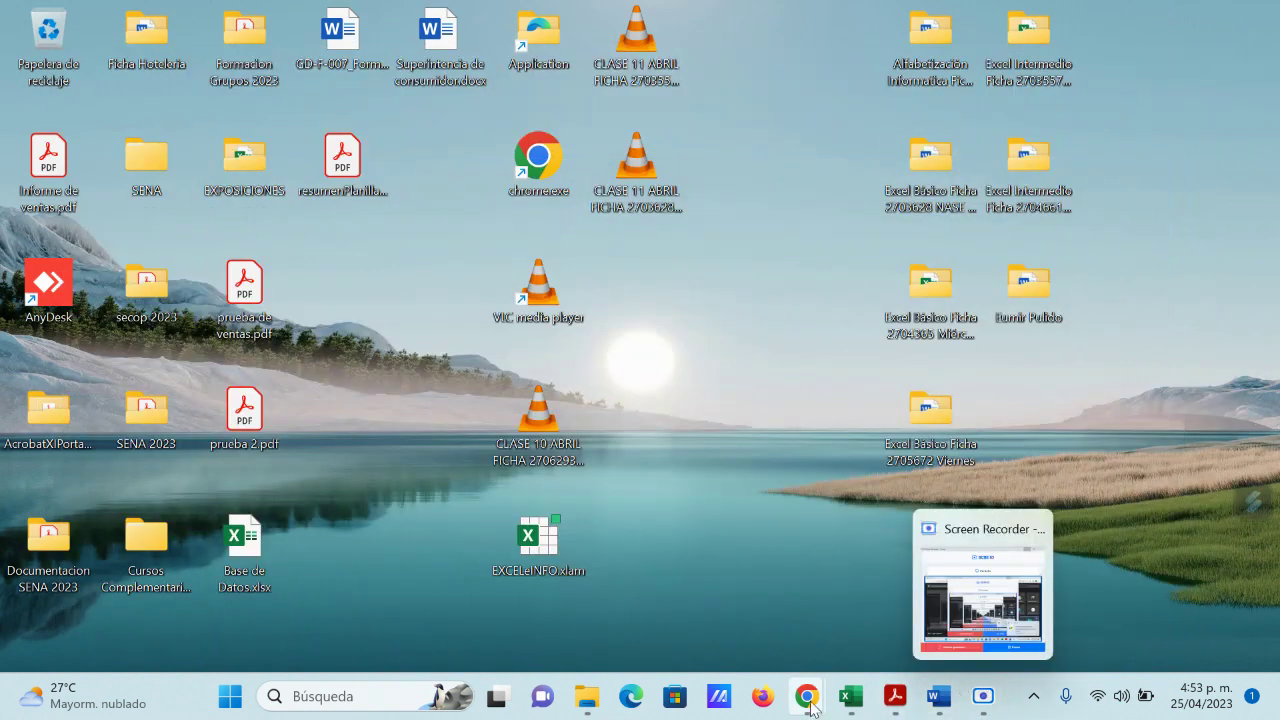
# Step: Bring the untitled spreadsheet back to the front and select cell B2
pyautogui.moveTo(810, 706)
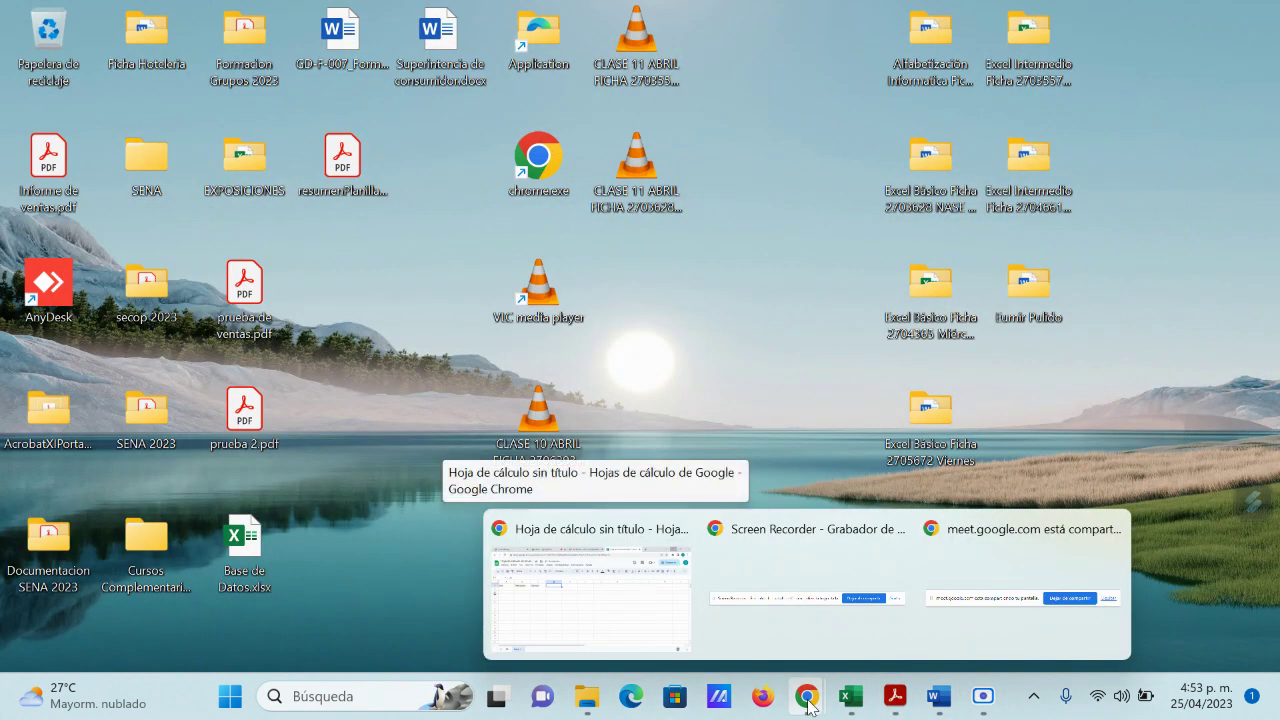
pyautogui.click(612, 540)
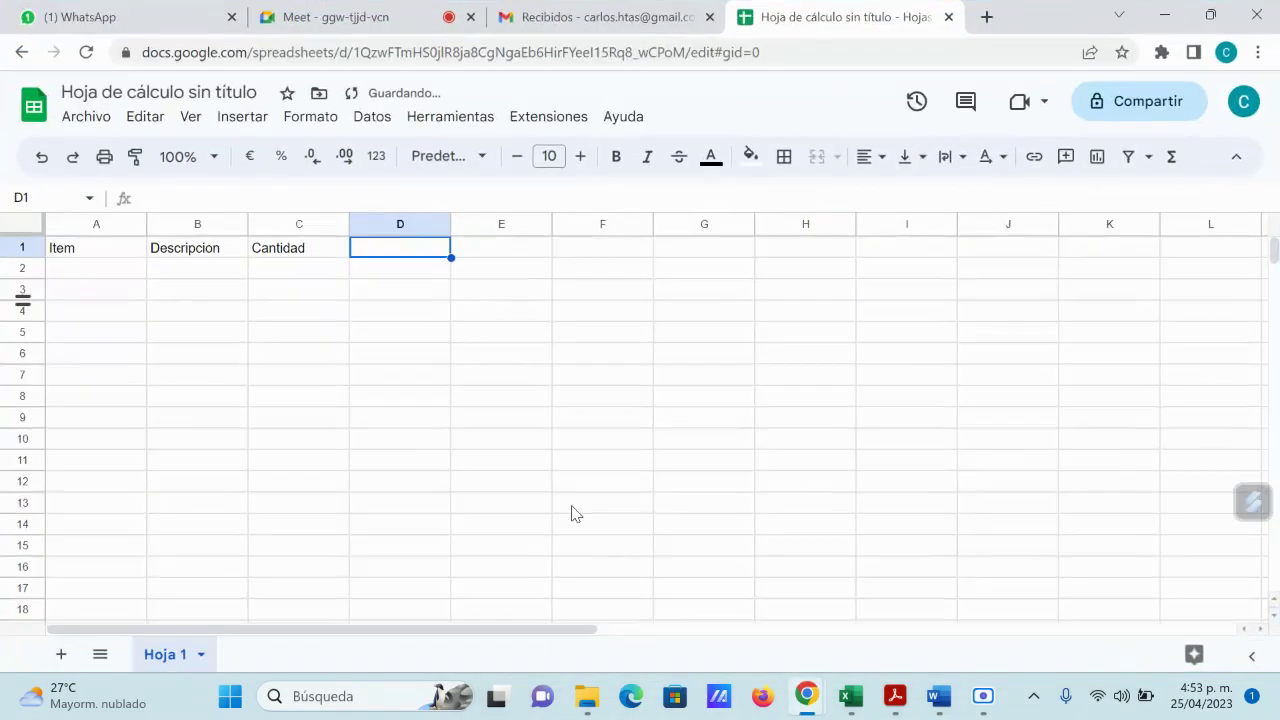
pyautogui.click(386, 311)
pyautogui.click(296, 296)
pyautogui.click(187, 272)
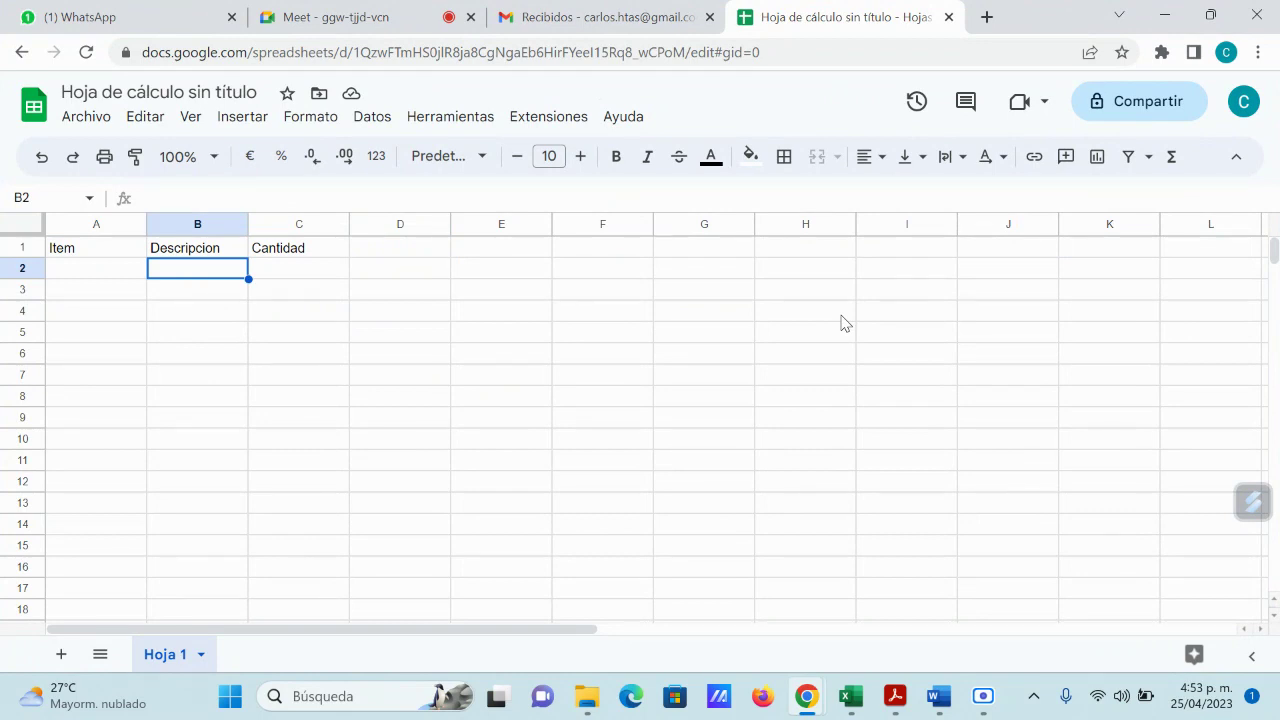
# Step: Stop presenting in Meet, re-share the entire screen, and return to the spreadsheet
pyautogui.click(360, 27)
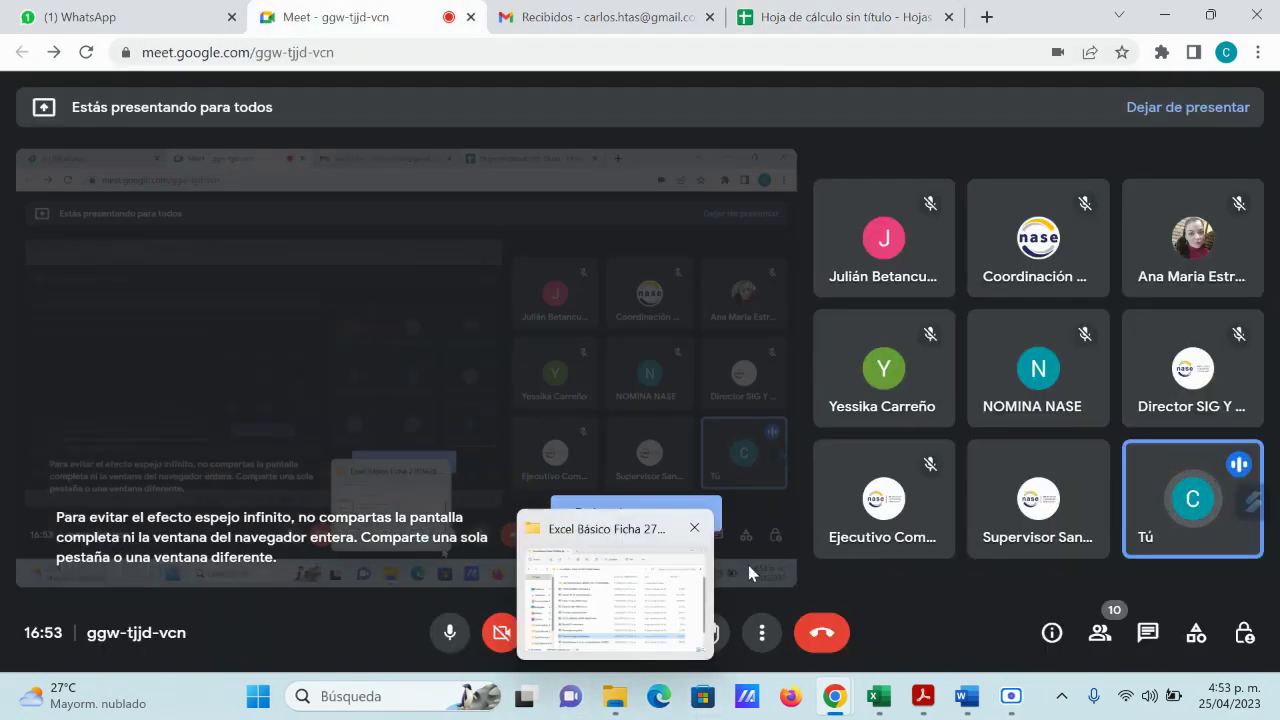
pyautogui.click(650, 513)
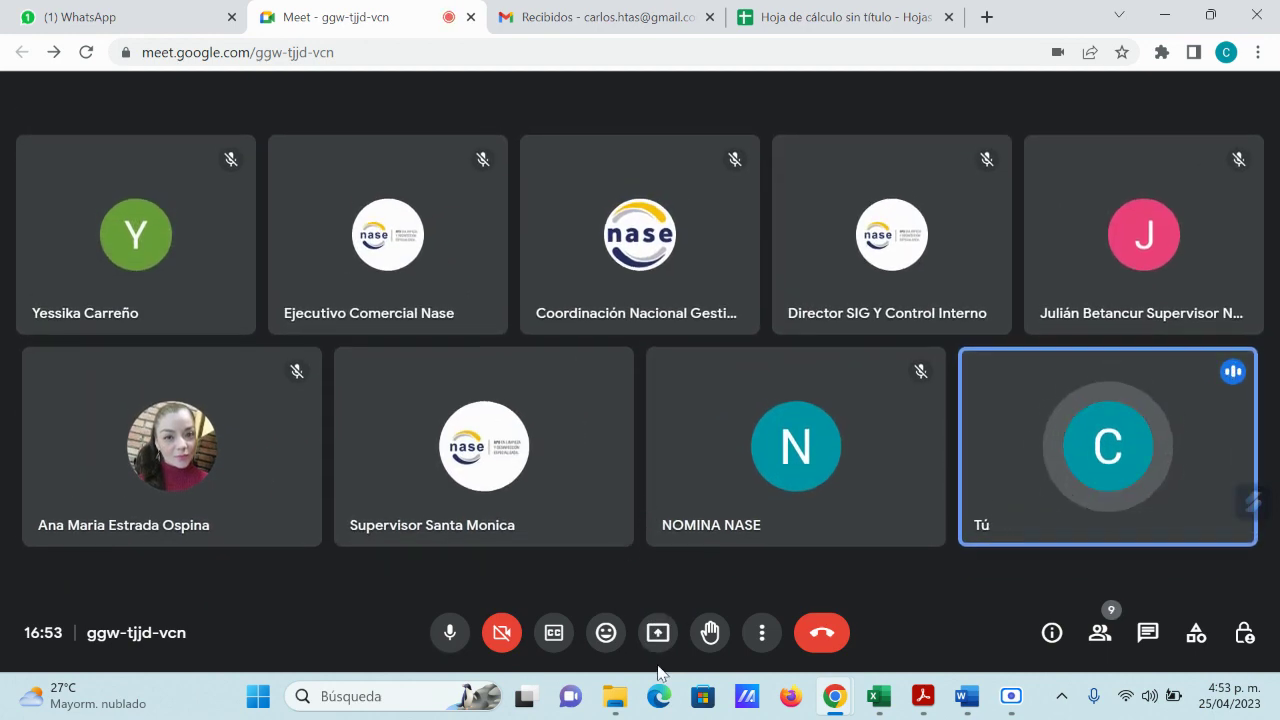
pyautogui.click(658, 635)
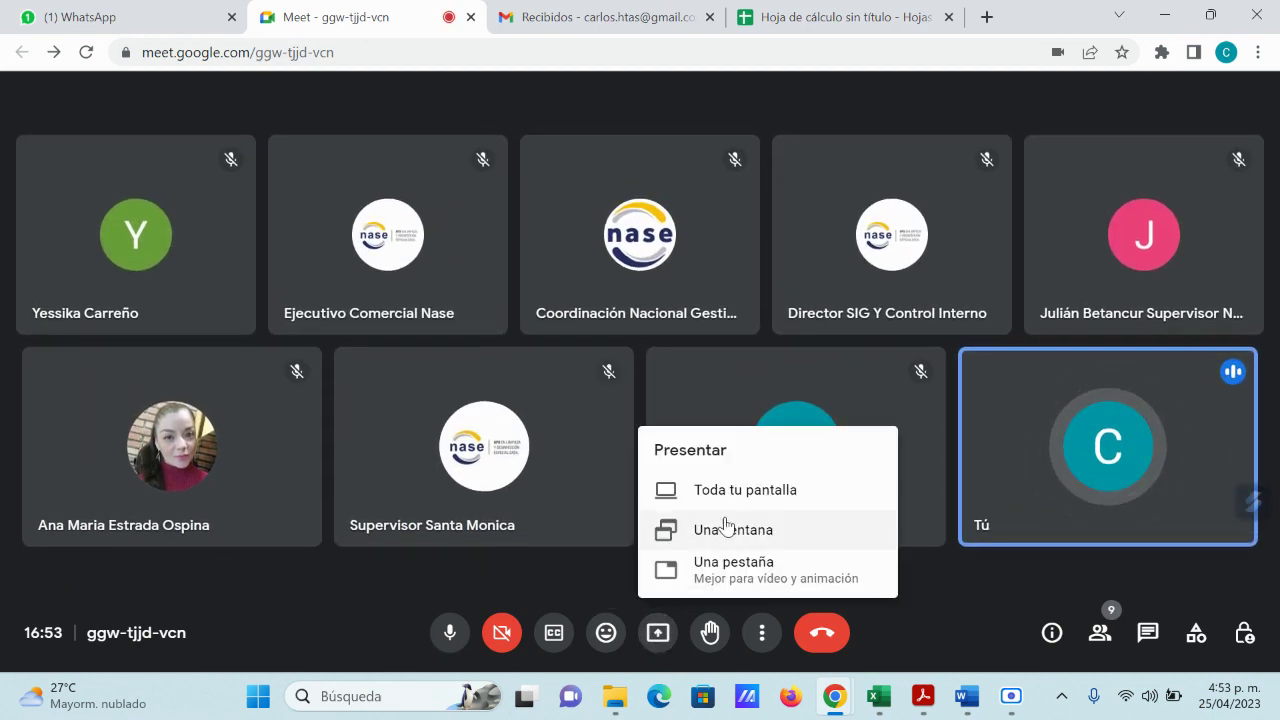
pyautogui.click(724, 492)
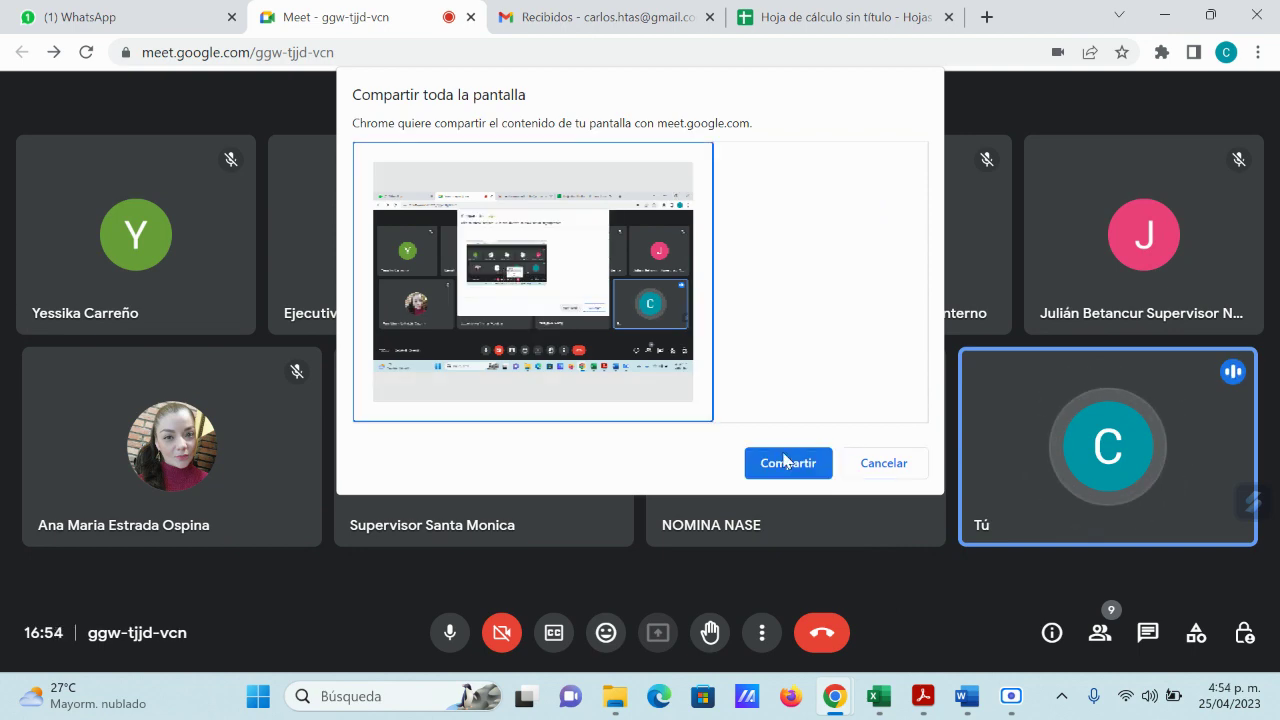
pyautogui.click(788, 463)
pyautogui.moveTo(880, 700)
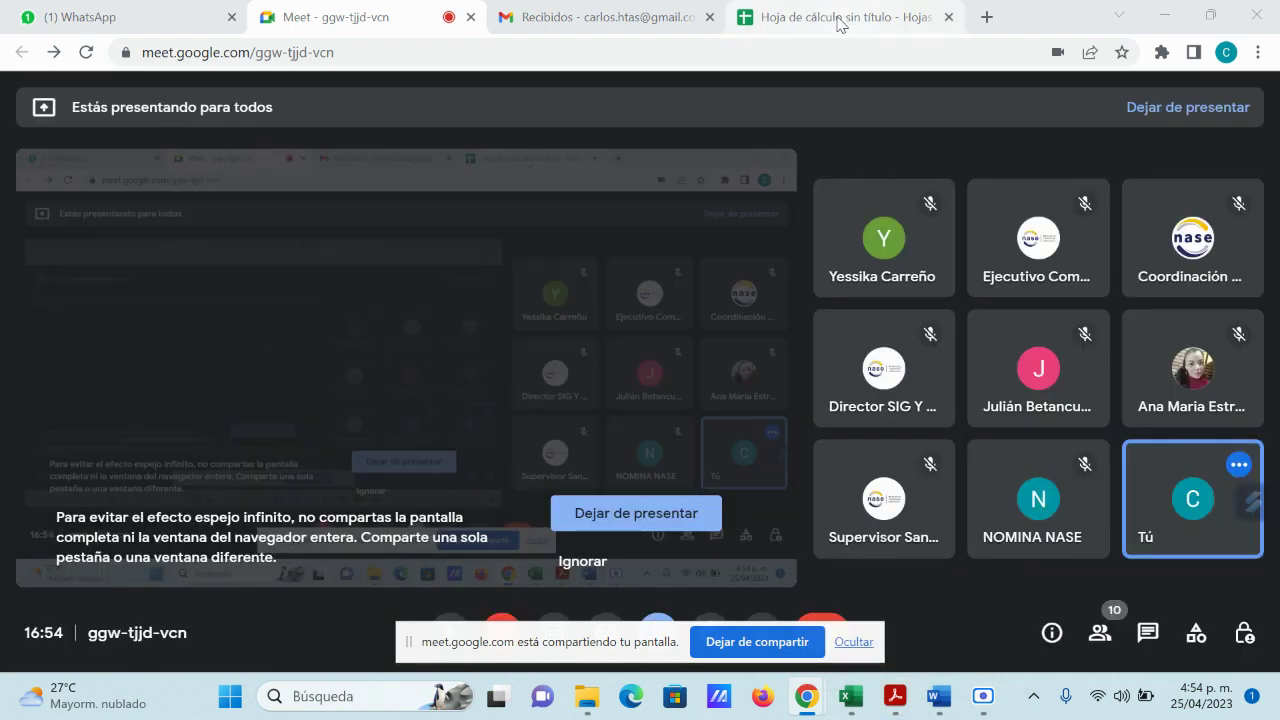
pyautogui.click(827, 18)
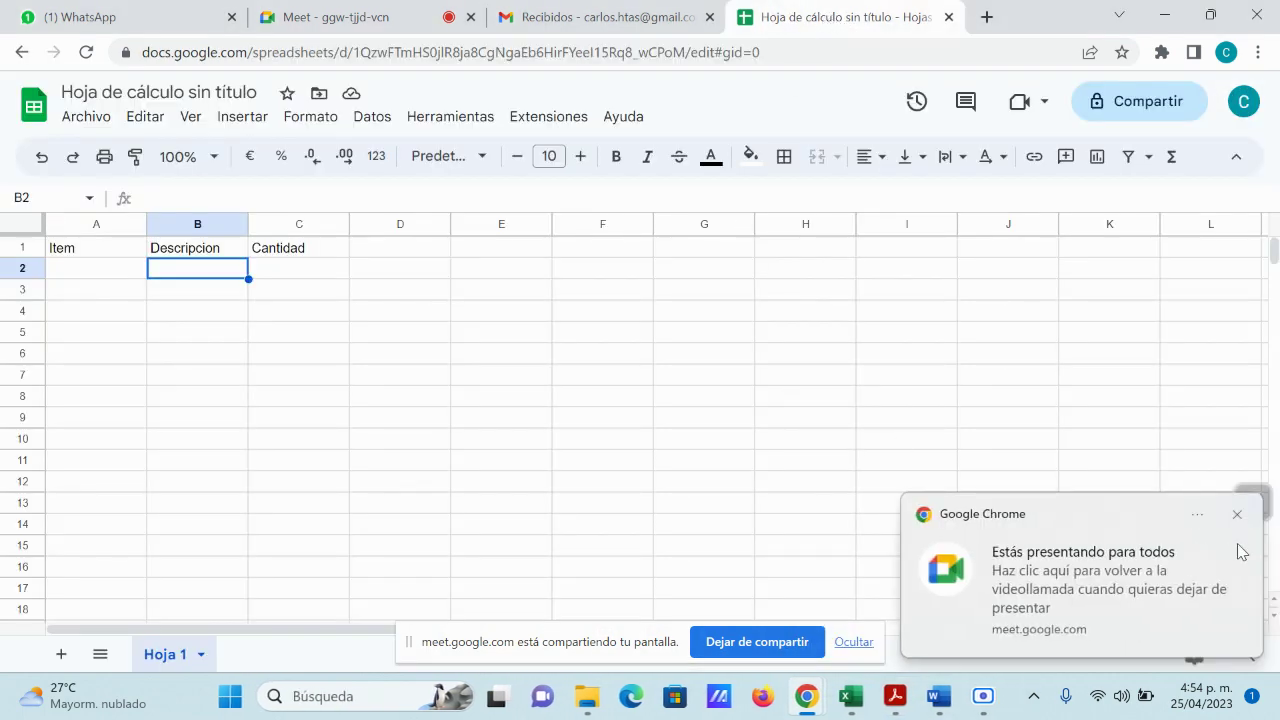
# Step: Dismiss the 'Estás presentando' notice, hide the sharing bar, and switch to the Meet call
pyautogui.click(1238, 516)
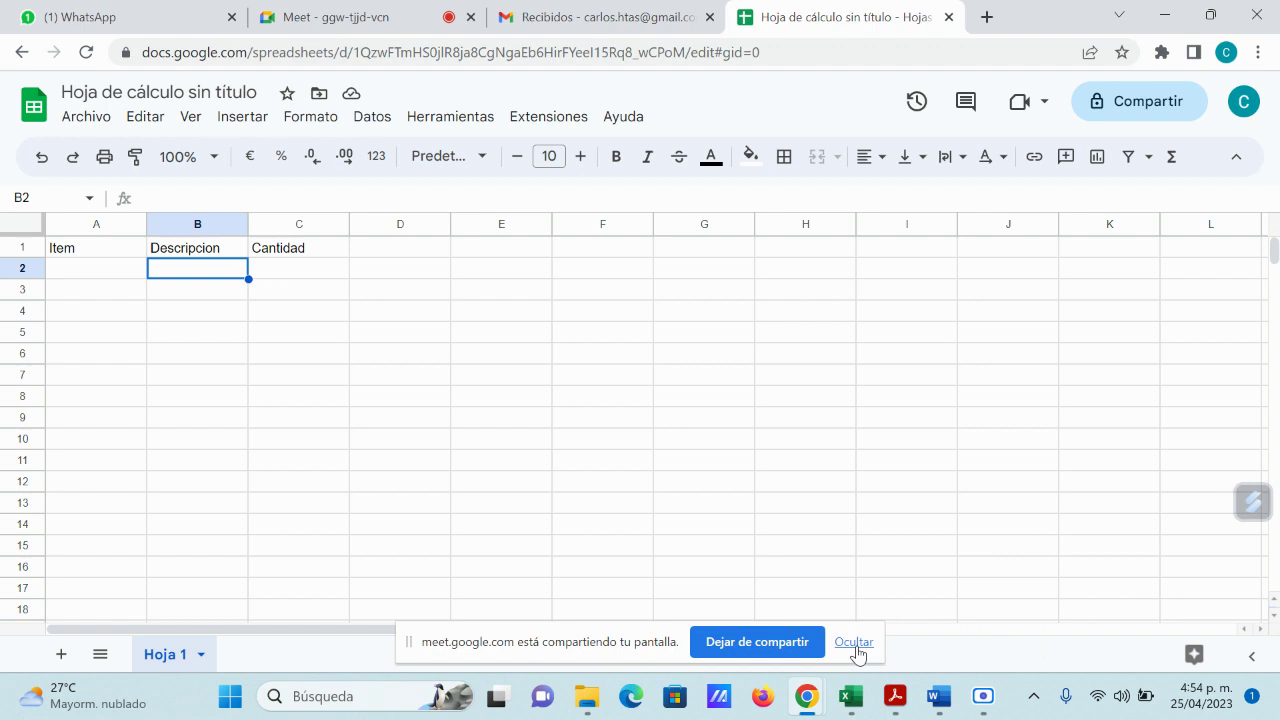
pyautogui.click(854, 642)
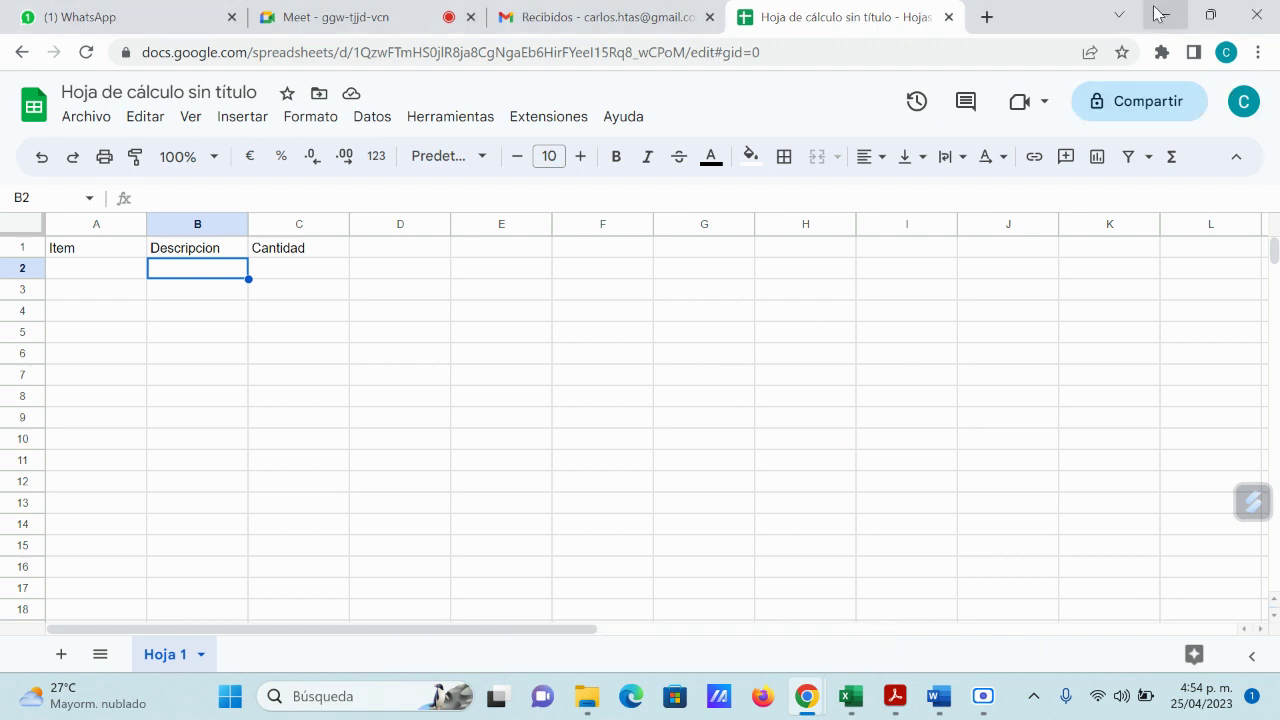
pyautogui.click(414, 22)
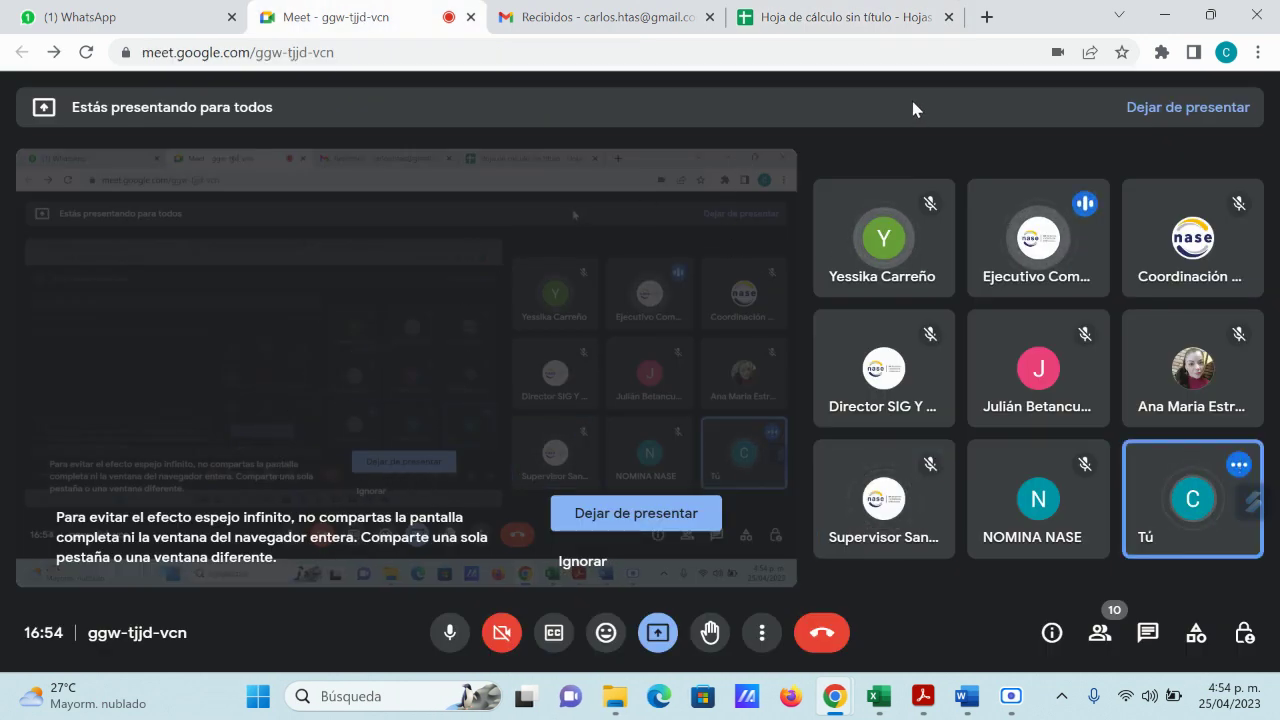
# Step: Go back to the spreadsheet, dismiss the presenting notice again, and return to Meet
pyautogui.click(850, 27)
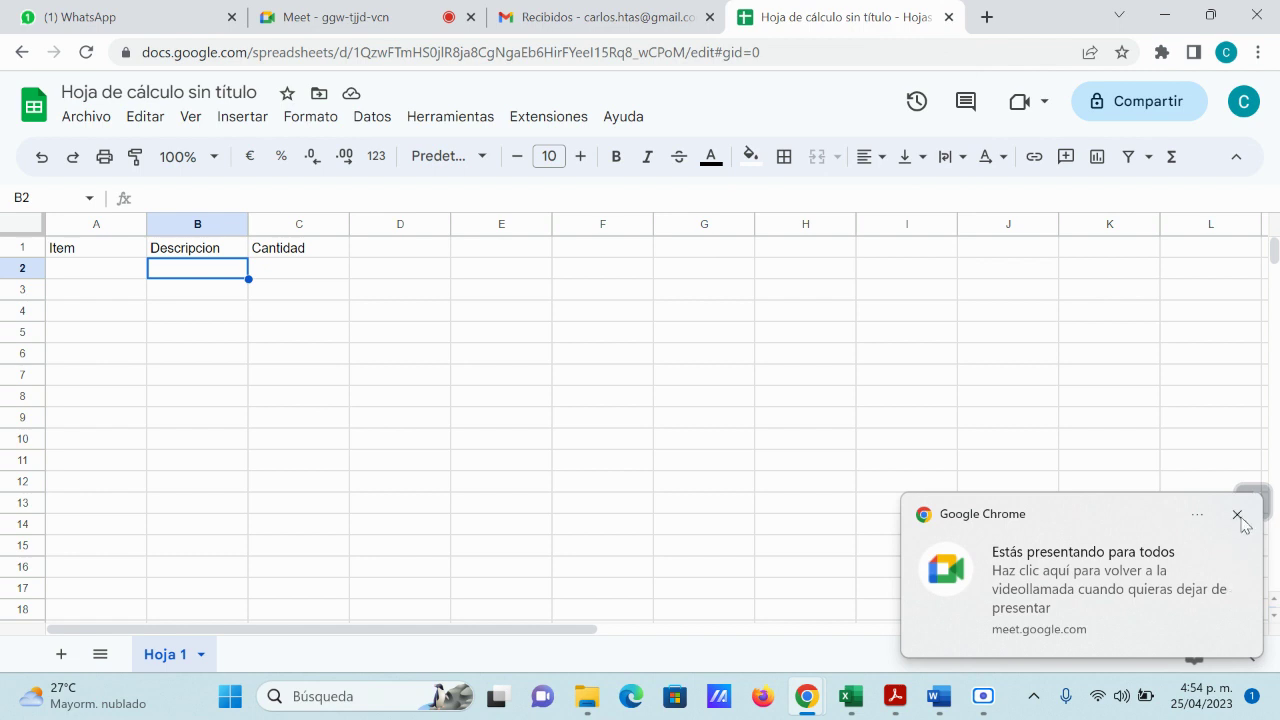
pyautogui.click(1237, 514)
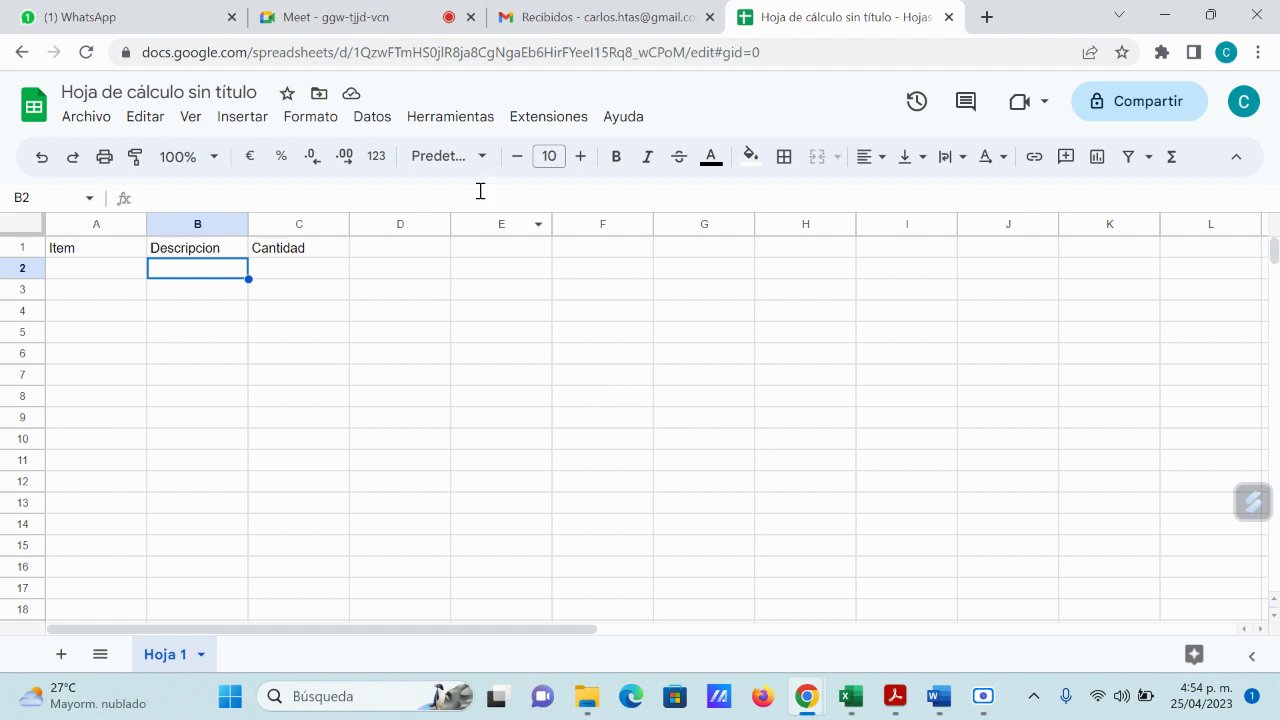
pyautogui.click(355, 16)
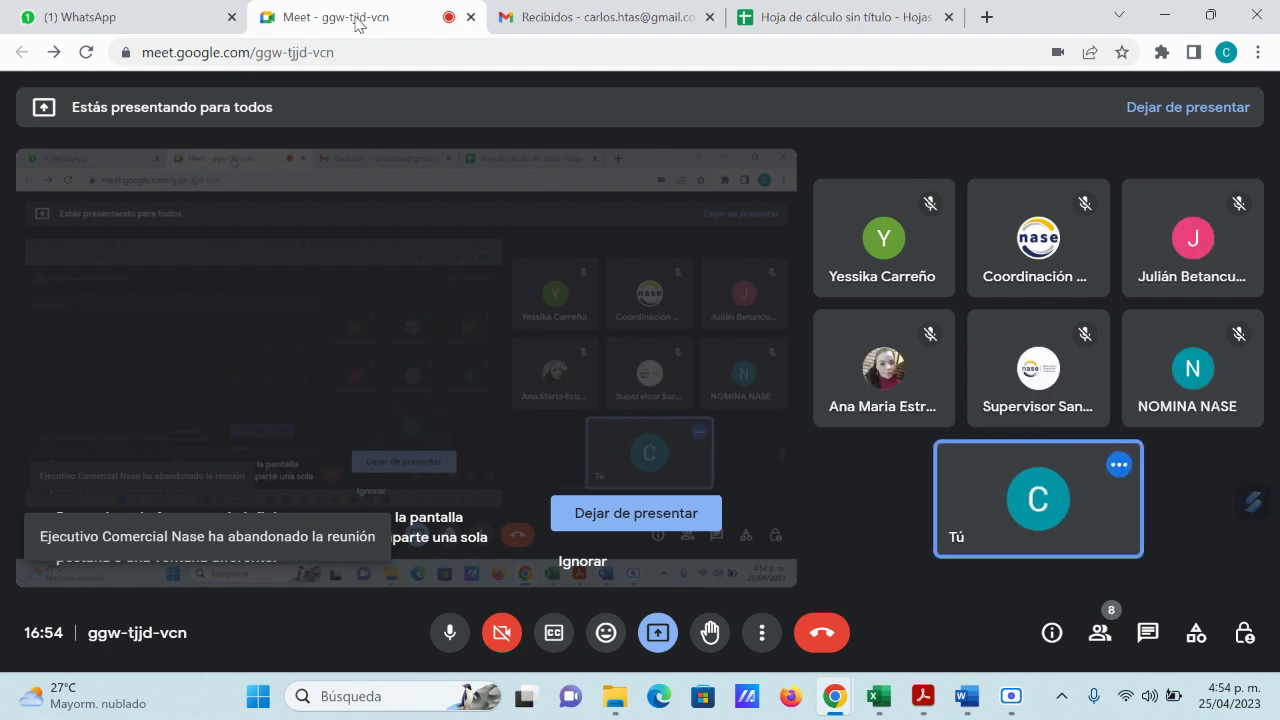
# Step: Check the Meet call, now at 9 participants, with the screen still shared
pyautogui.moveTo(316, 350)
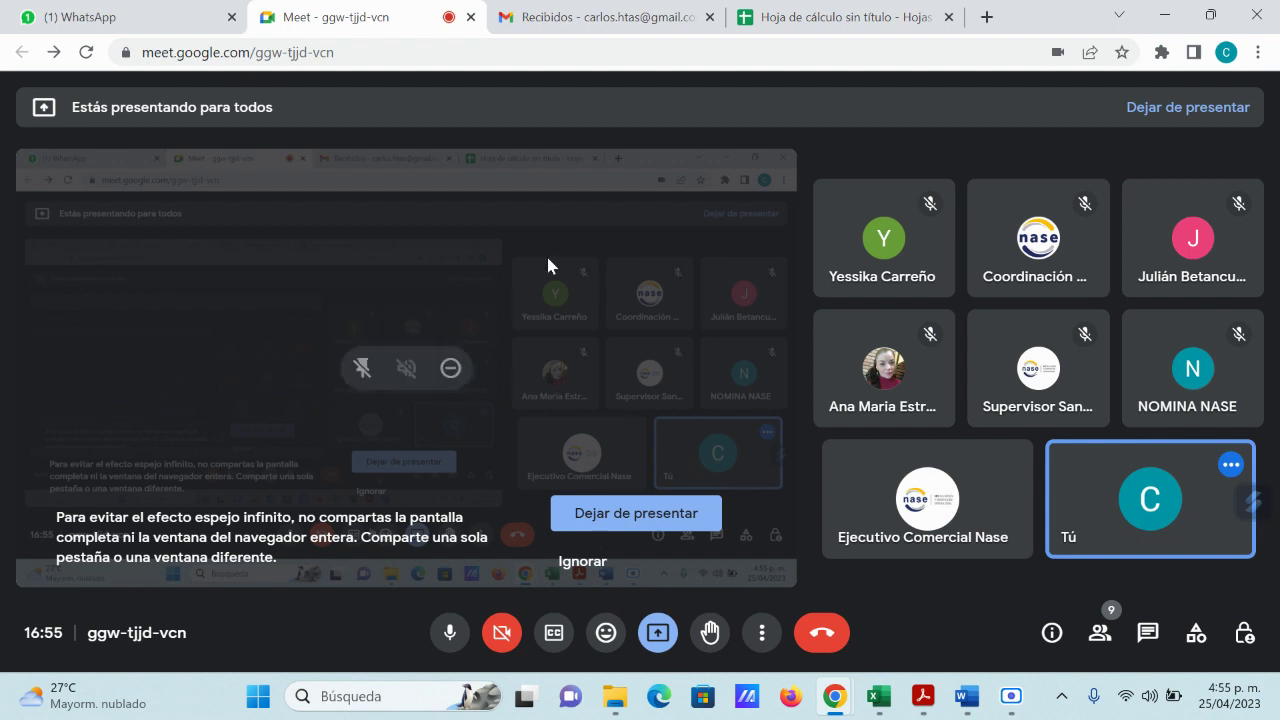
# Step: In the untitled spreadsheet, add the header 'Valor Unitario' in D1 after Item, Descripcion and Cantidad
pyautogui.click(826, 20)
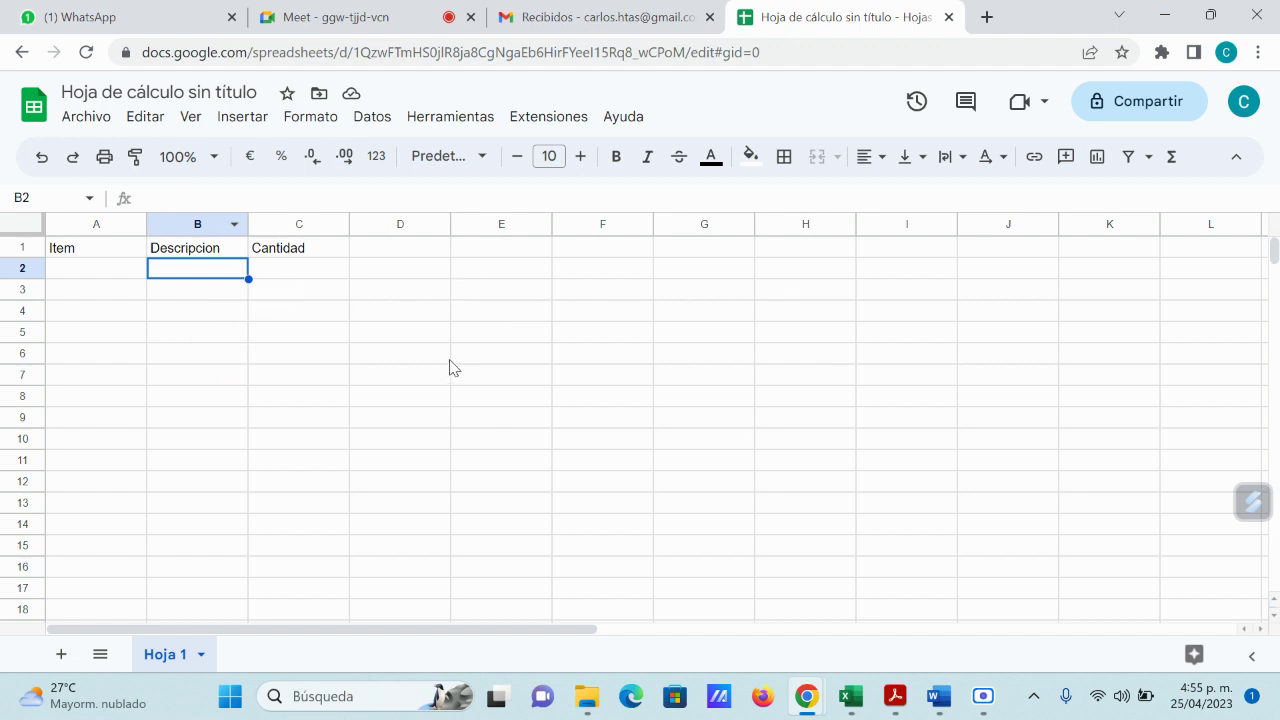
pyautogui.click(100, 250)
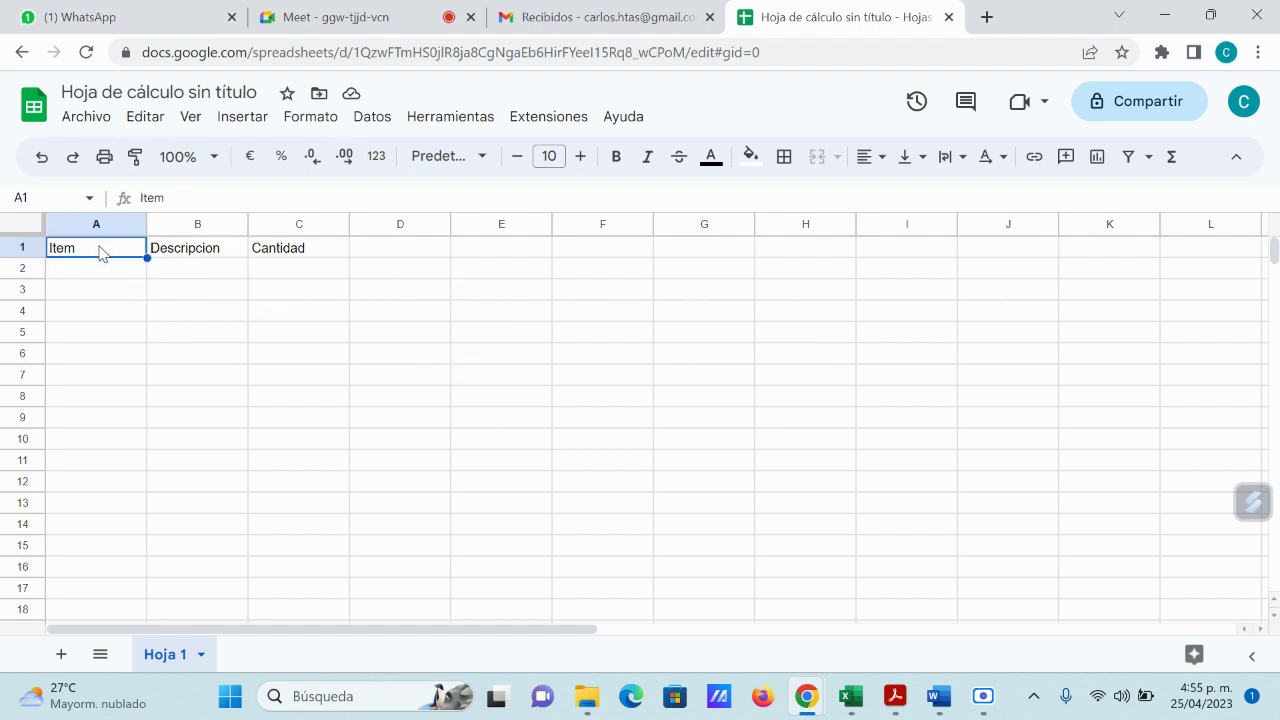
pyautogui.click(198, 250)
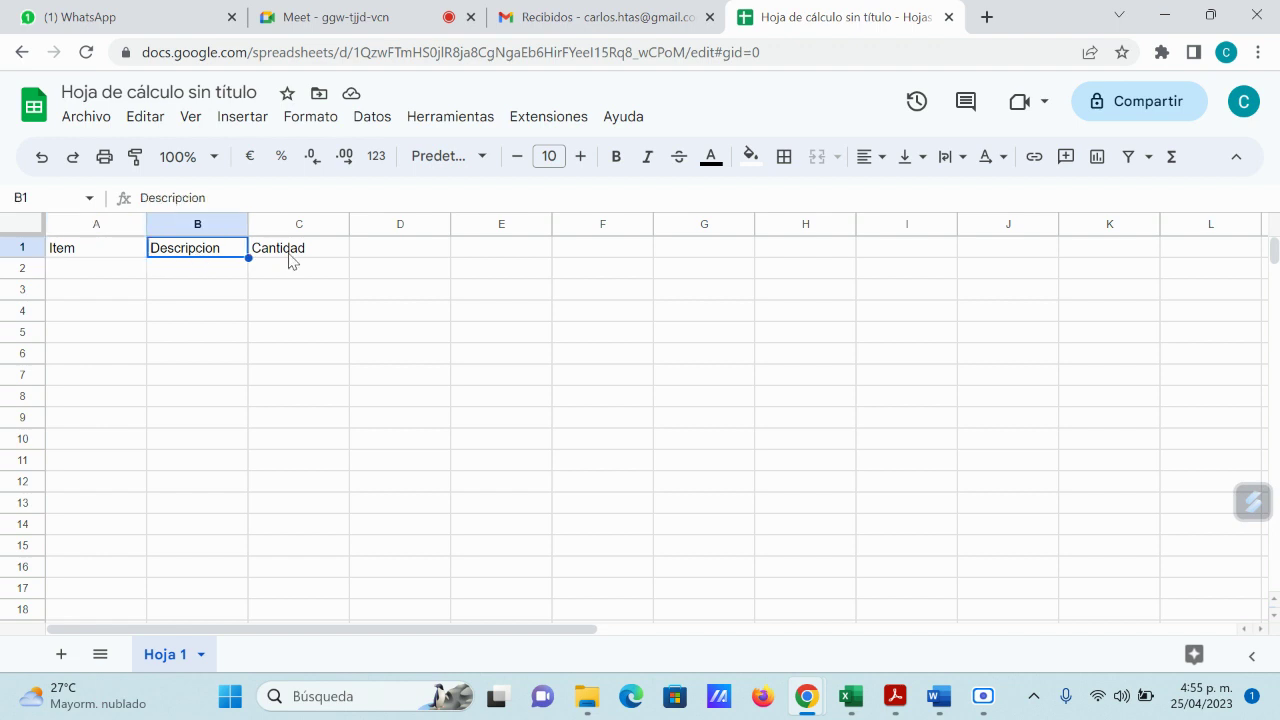
pyautogui.click(287, 260)
pyautogui.click(405, 262)
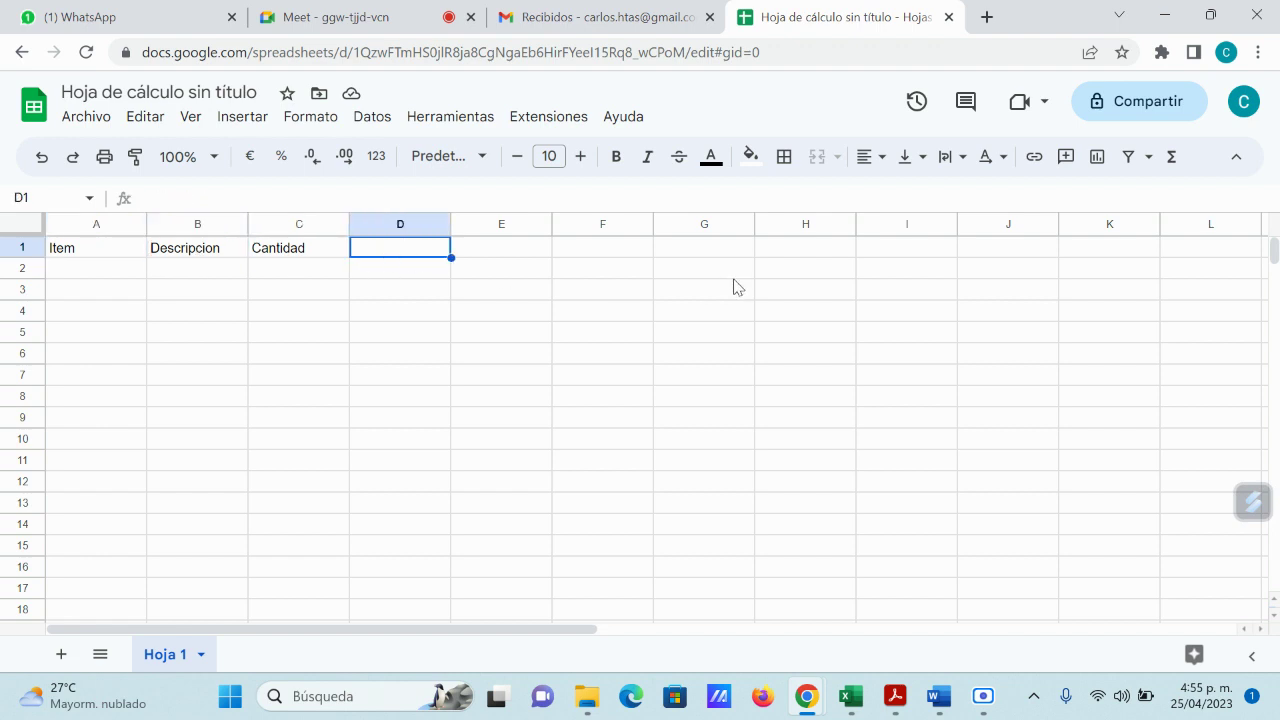
pyautogui.write('Valor Un')
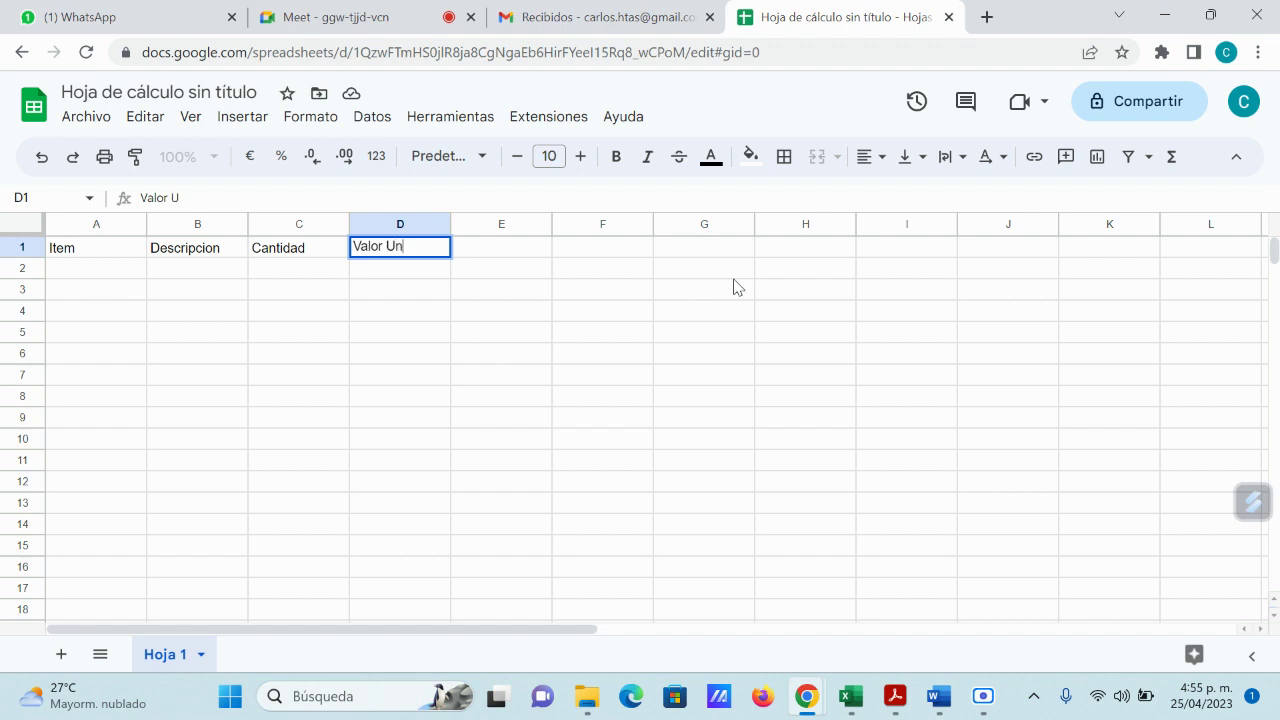
pyautogui.write('itario')
pyautogui.press('Tab')
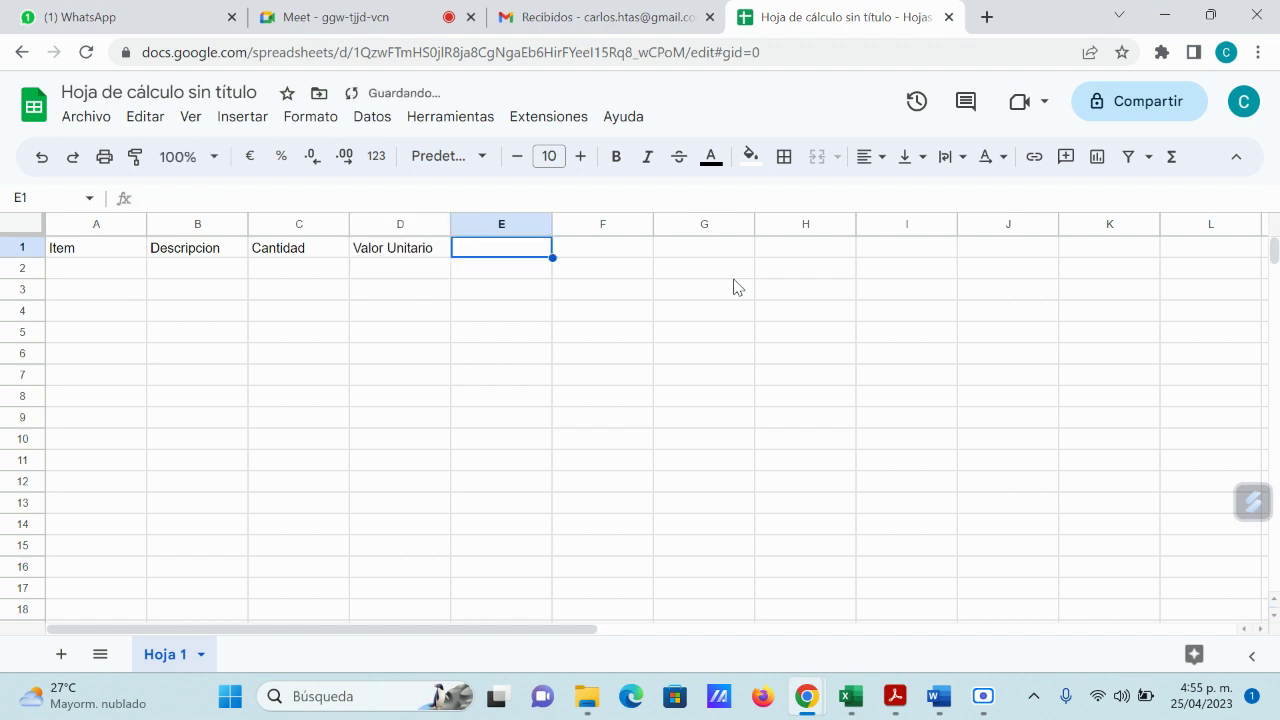
# Step: Add the headers Iva, Descuento and Valor Total in E1:G1
pyautogui.write('Iva')
pyautogui.press('Tab')
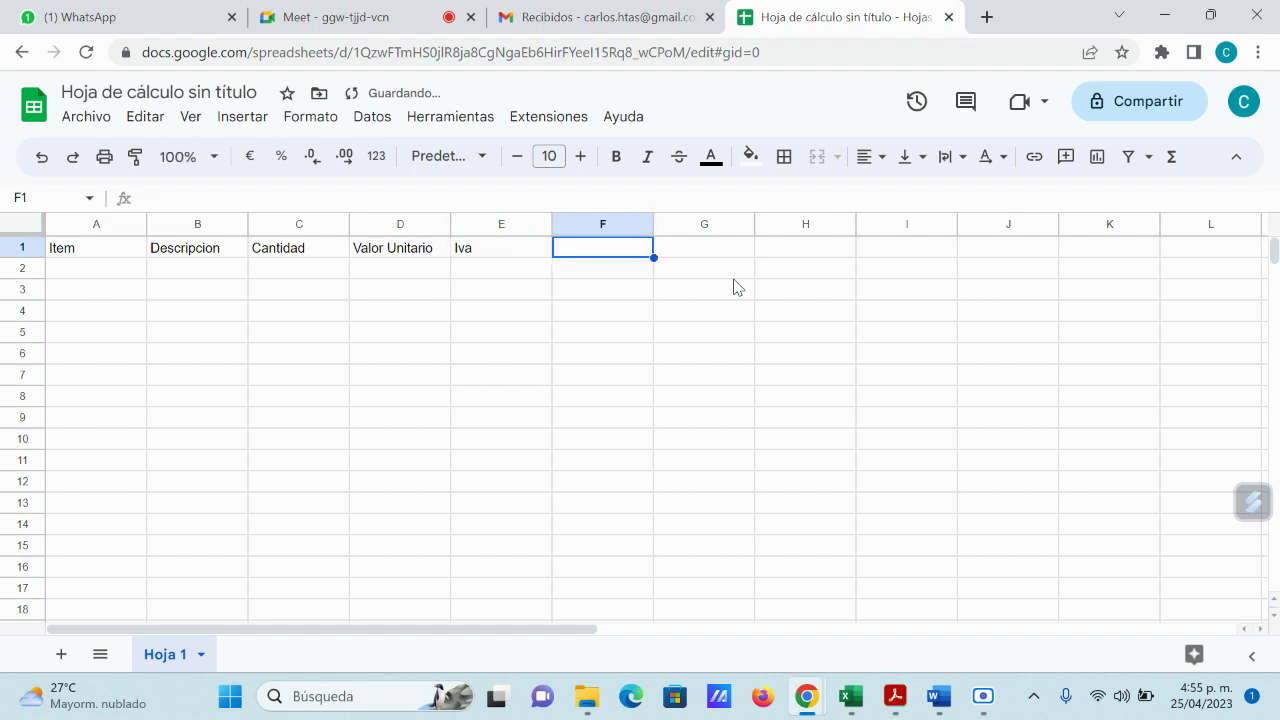
pyautogui.write('Descuento')
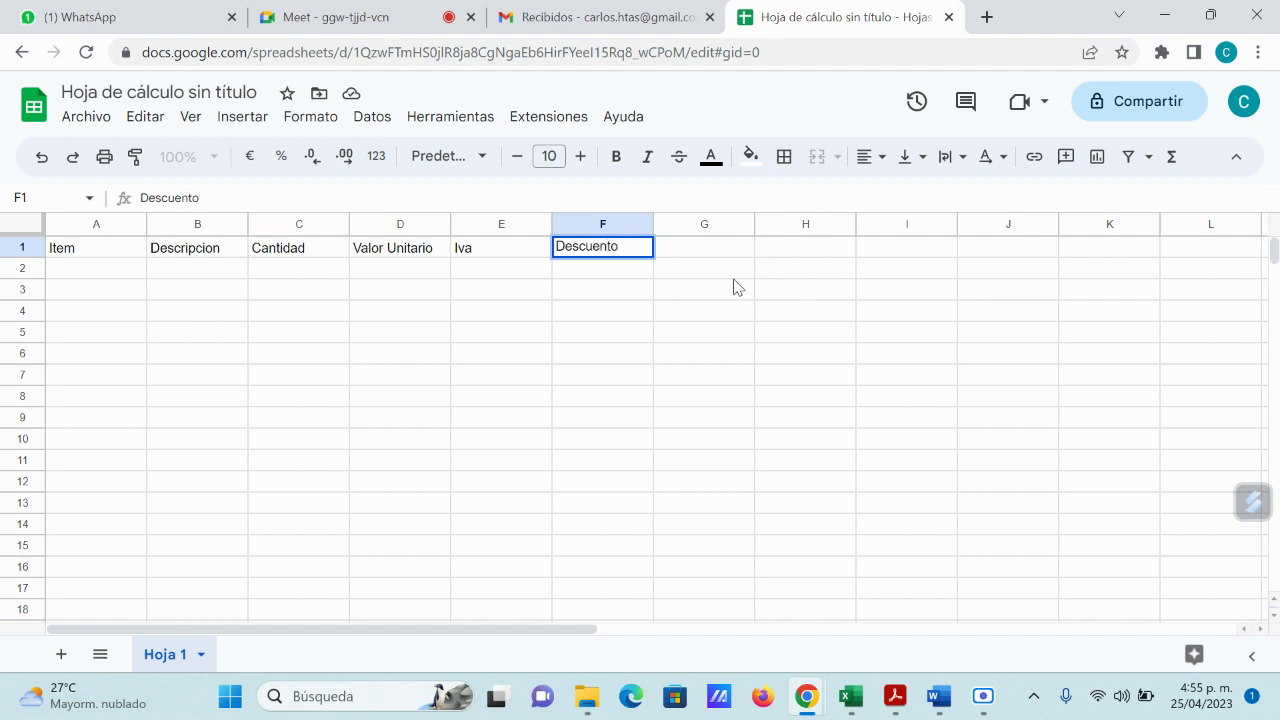
pyautogui.press('Tab')
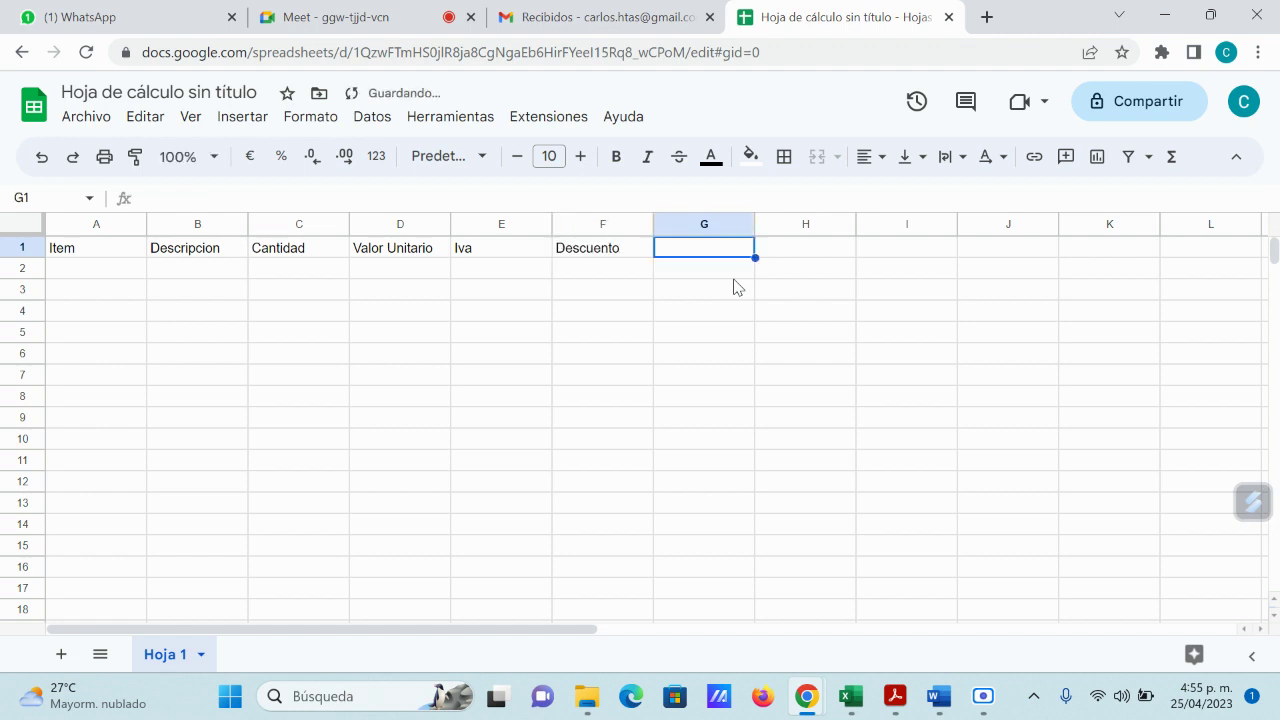
pyautogui.write('TV')
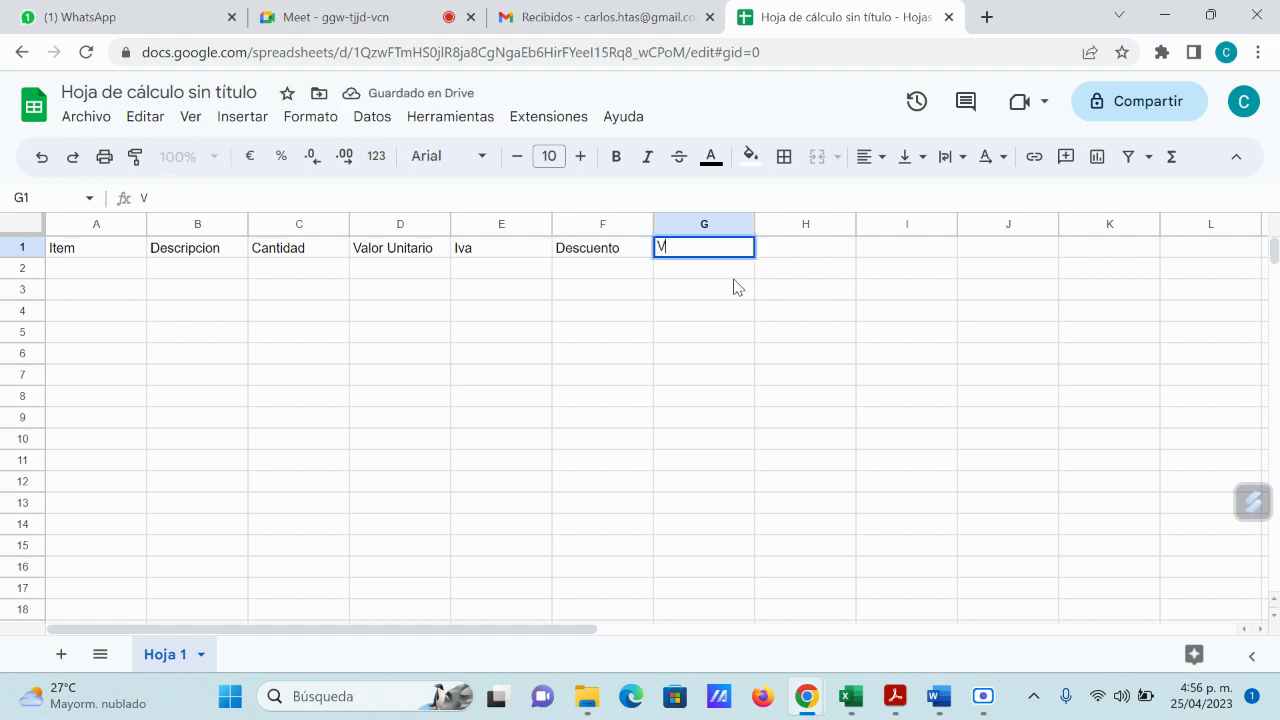
pyautogui.write('alor Total')
pyautogui.press('Return')
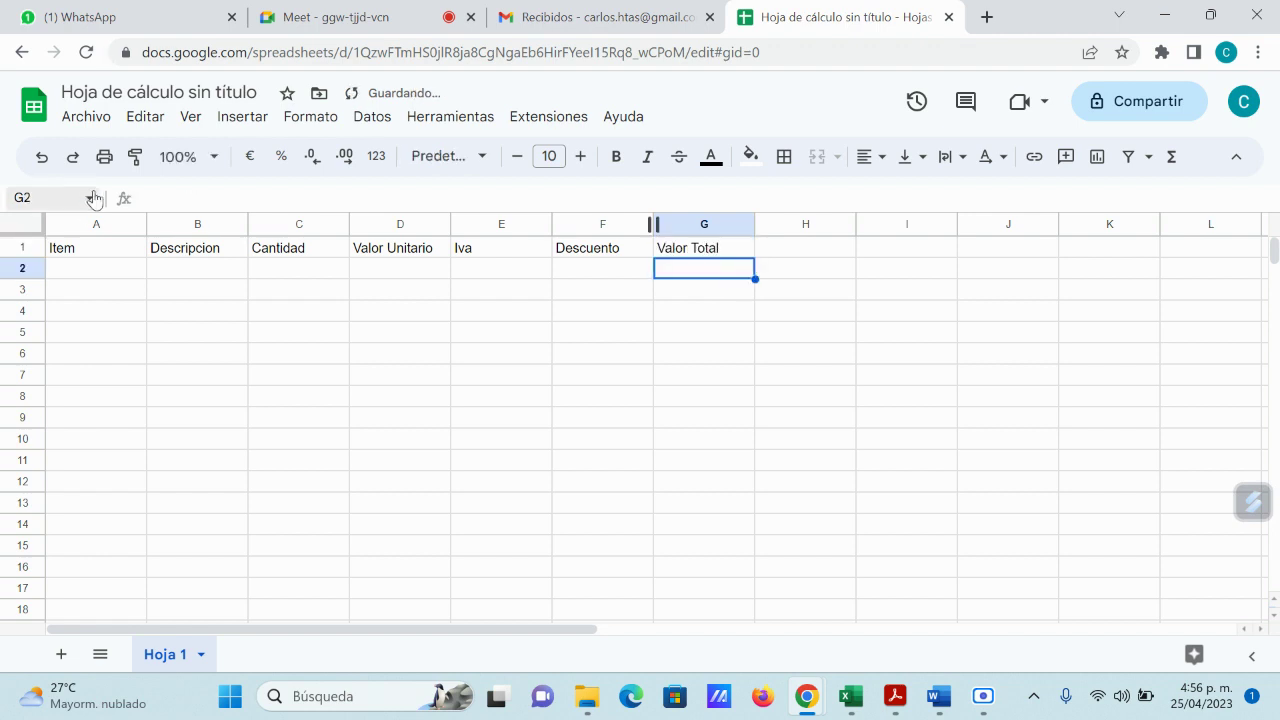
pyautogui.click(90, 276)
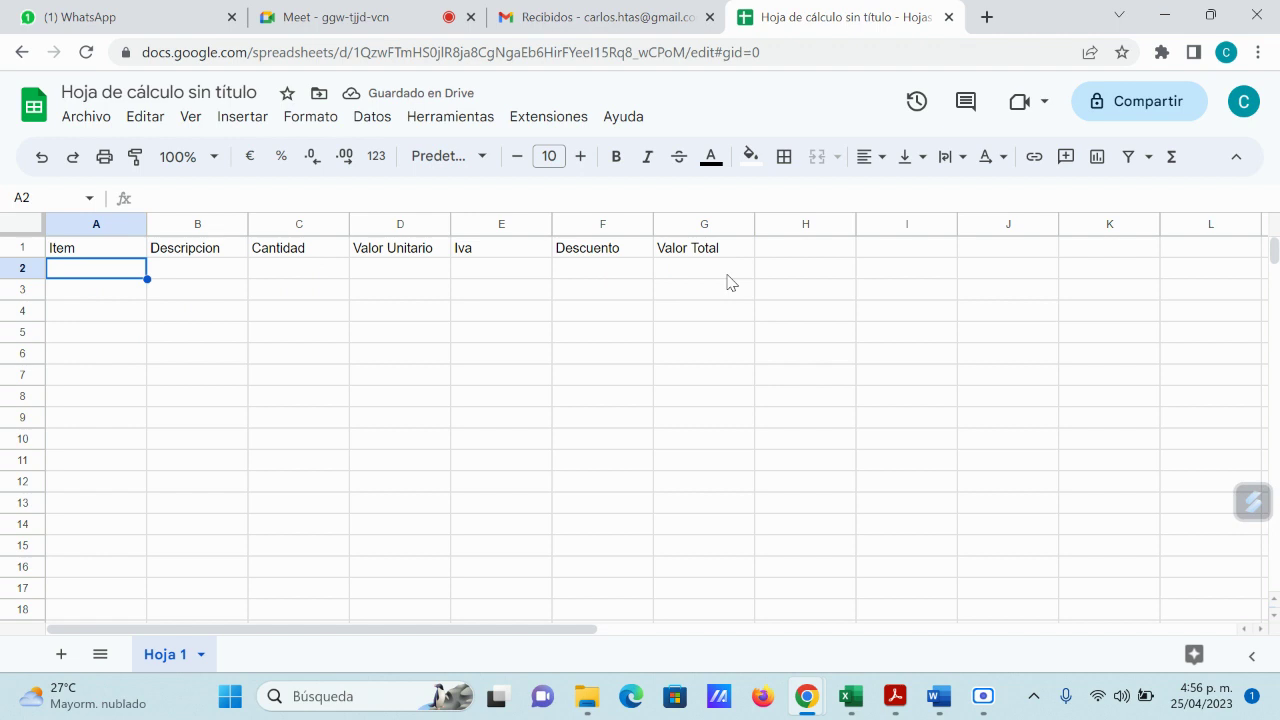
# Step: Enter 1, 2, 3 in A2:A4 and fill the series down to 15 in row 16
pyautogui.write('1')
pyautogui.press('Return')
pyautogui.write('2')
pyautogui.press('Return')
pyautogui.write('3')
pyautogui.press('Return')
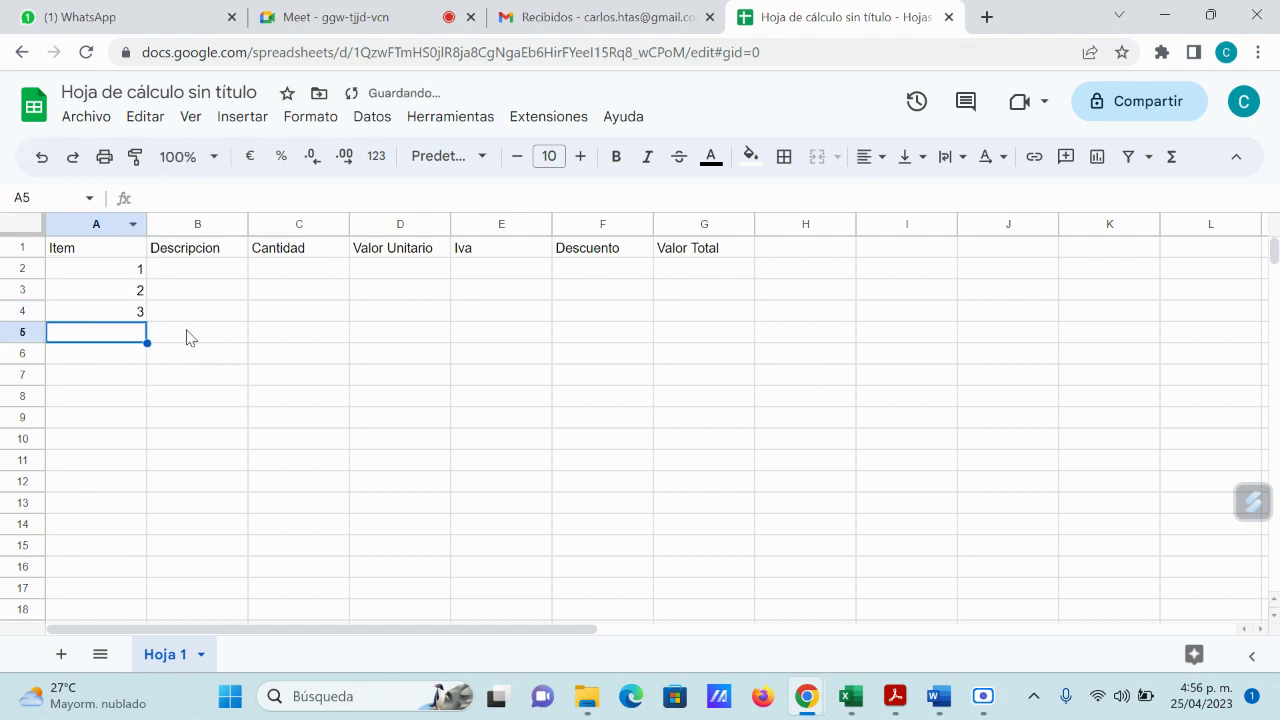
pyautogui.moveTo(120, 271); pyautogui.dragTo(145, 568)
pyautogui.click(138, 360)
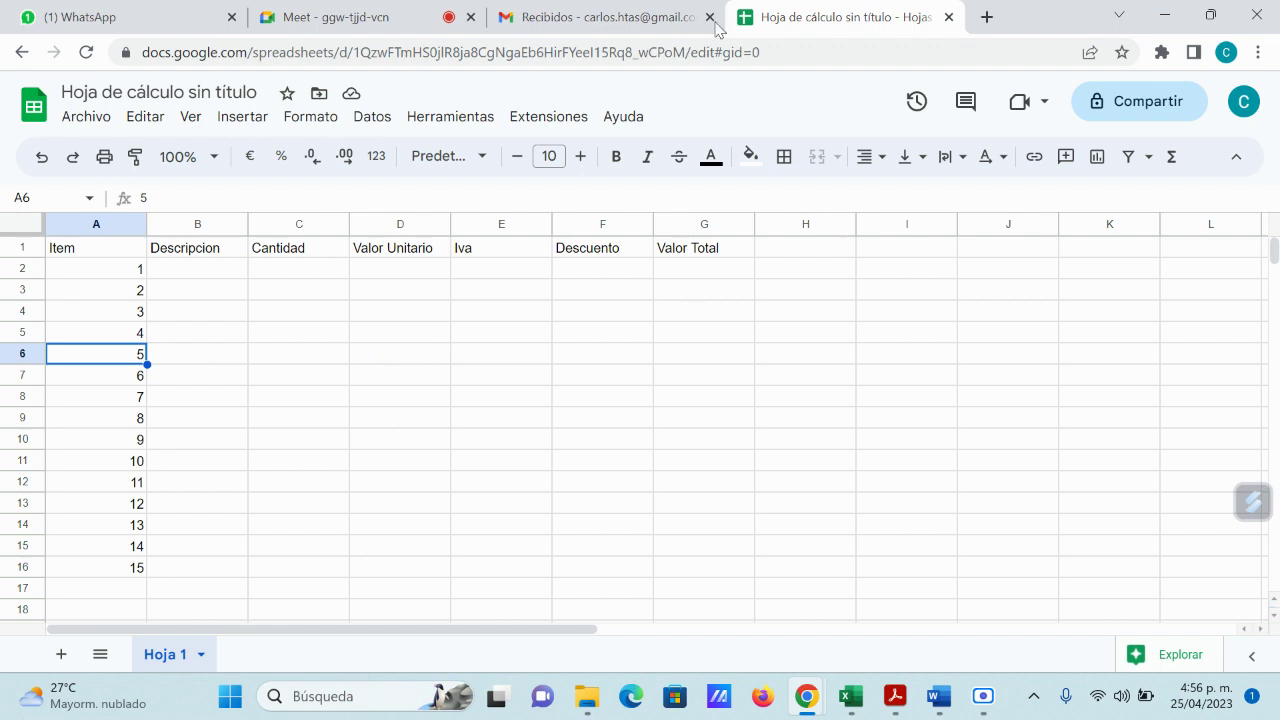
# Step: Browse the Archivo menu, starting a copy of the spreadsheet but cancelling it
pyautogui.click(89, 120)
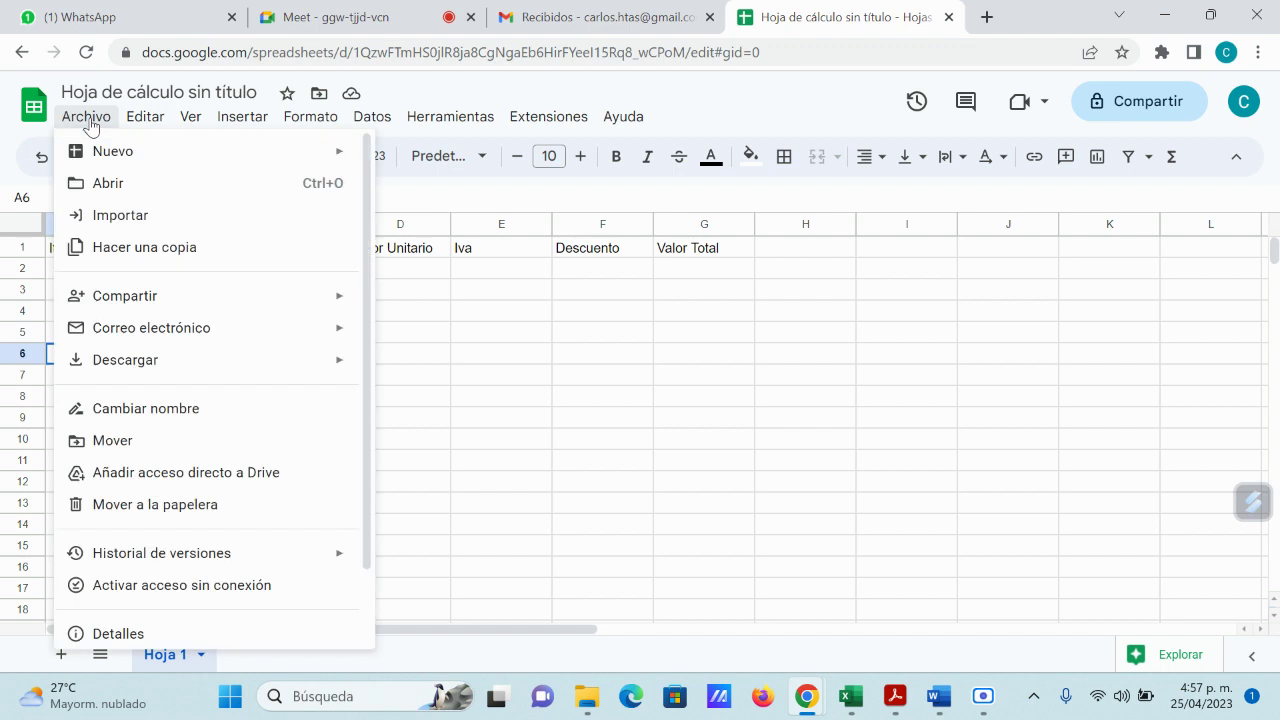
pyautogui.click(175, 252)
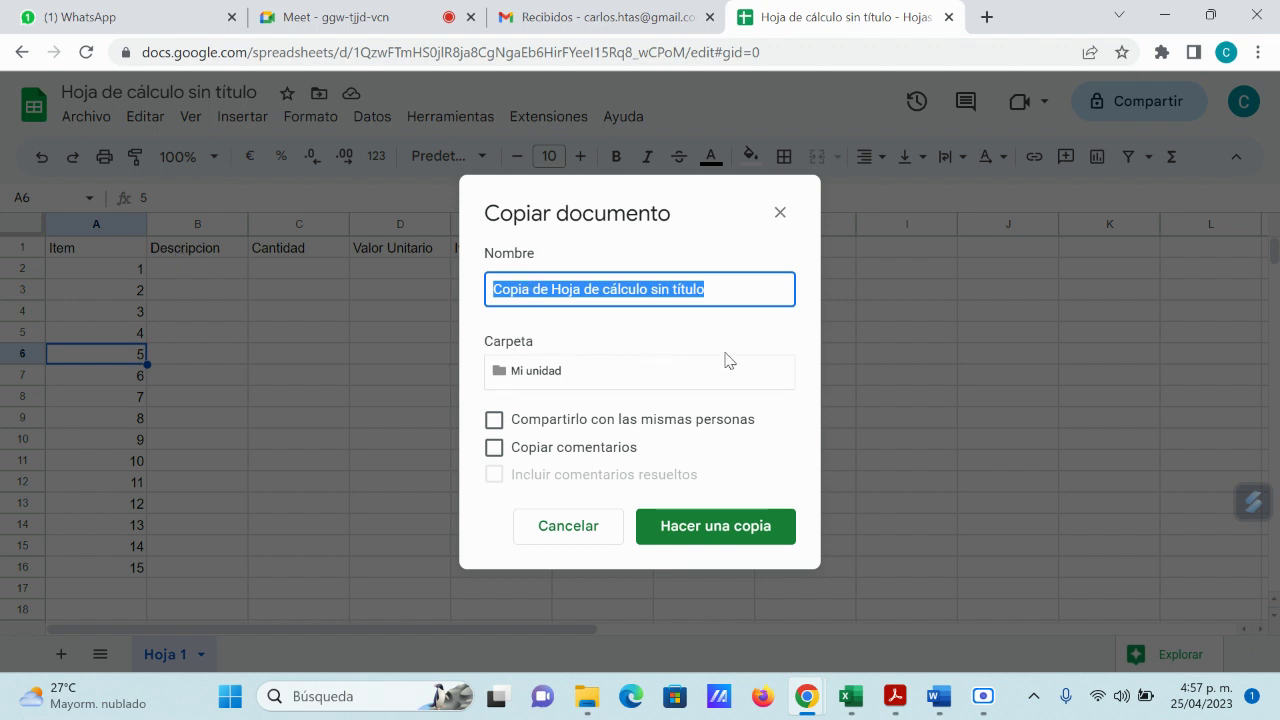
pyautogui.click(566, 533)
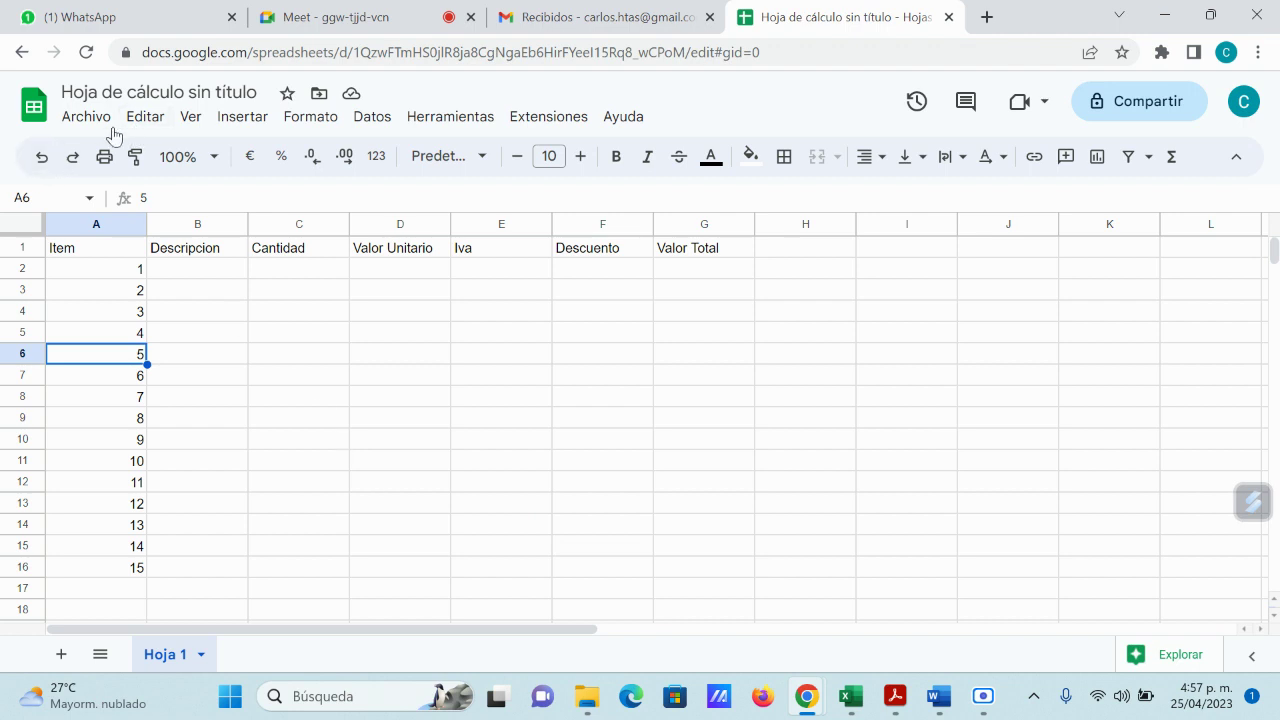
pyautogui.click(87, 120)
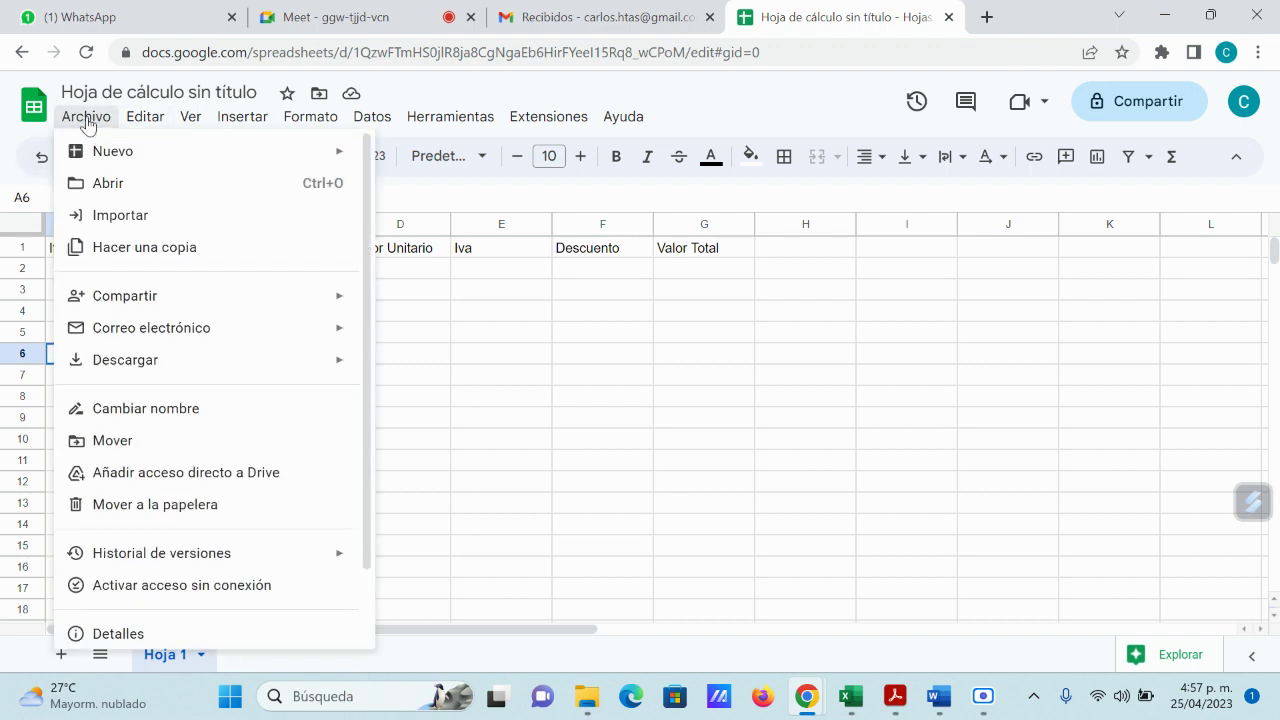
pyautogui.moveTo(170, 301)
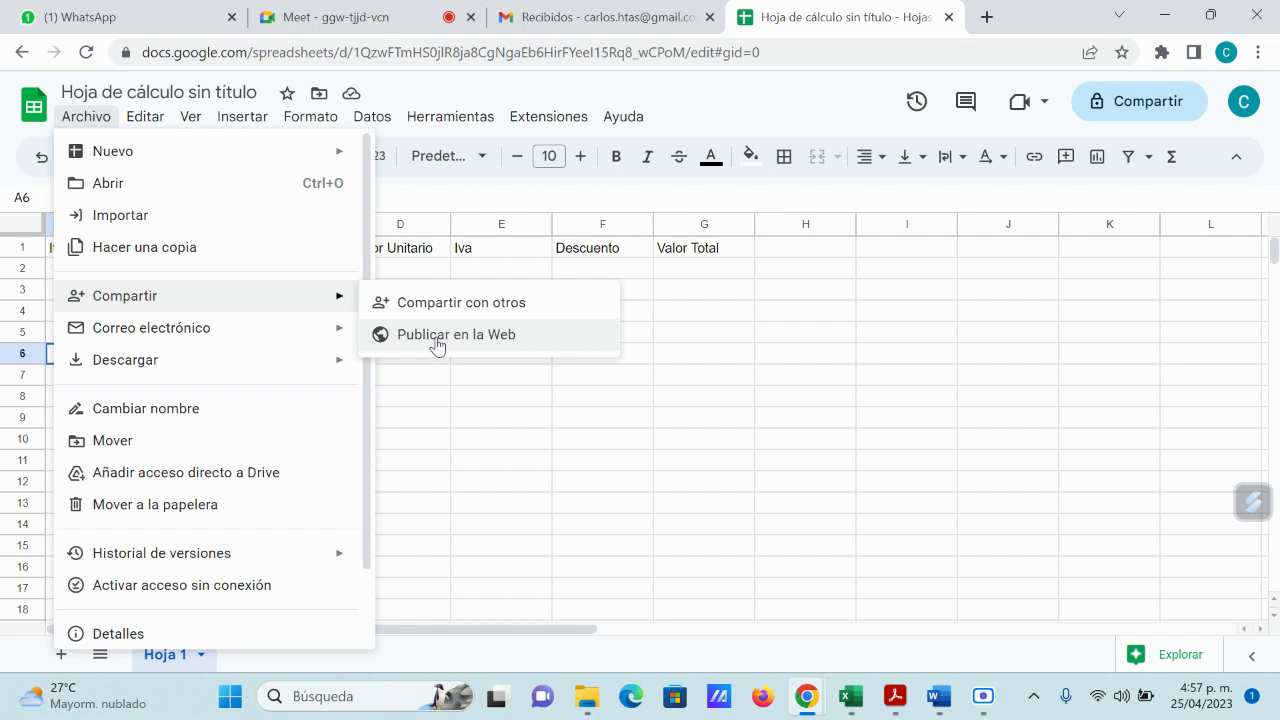
pyautogui.moveTo(330, 360)
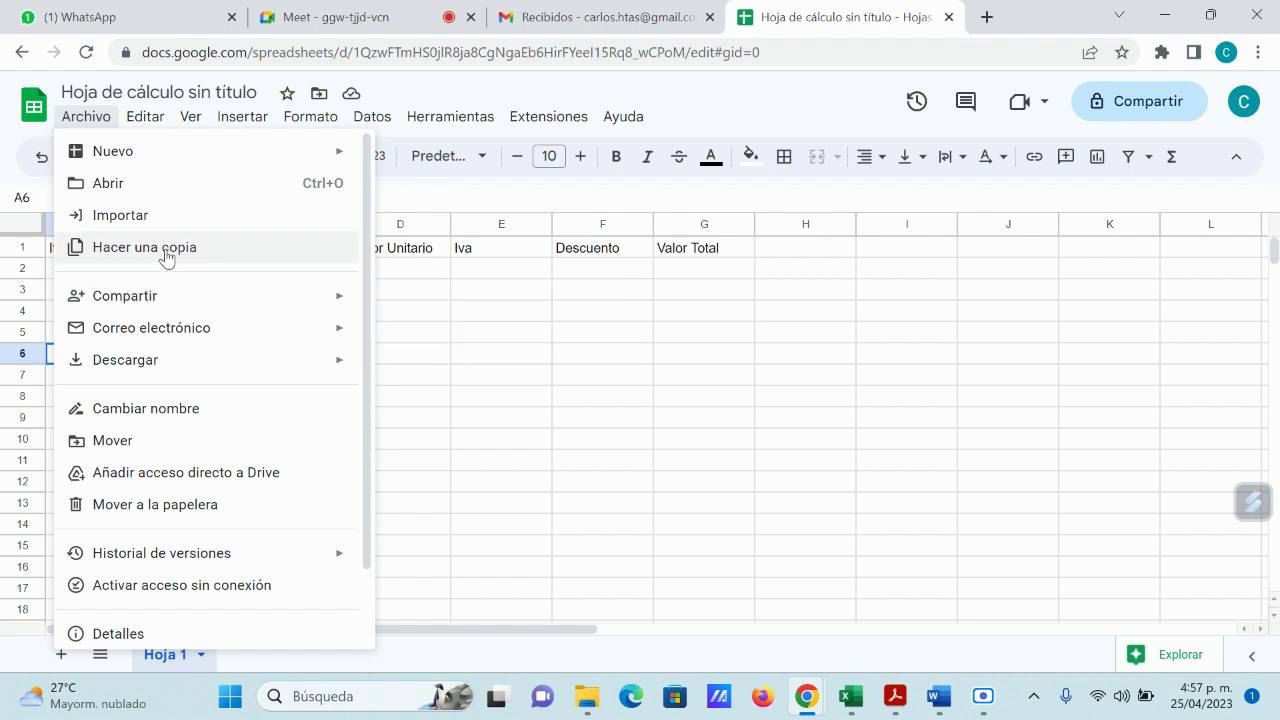
pyautogui.click(592, 354)
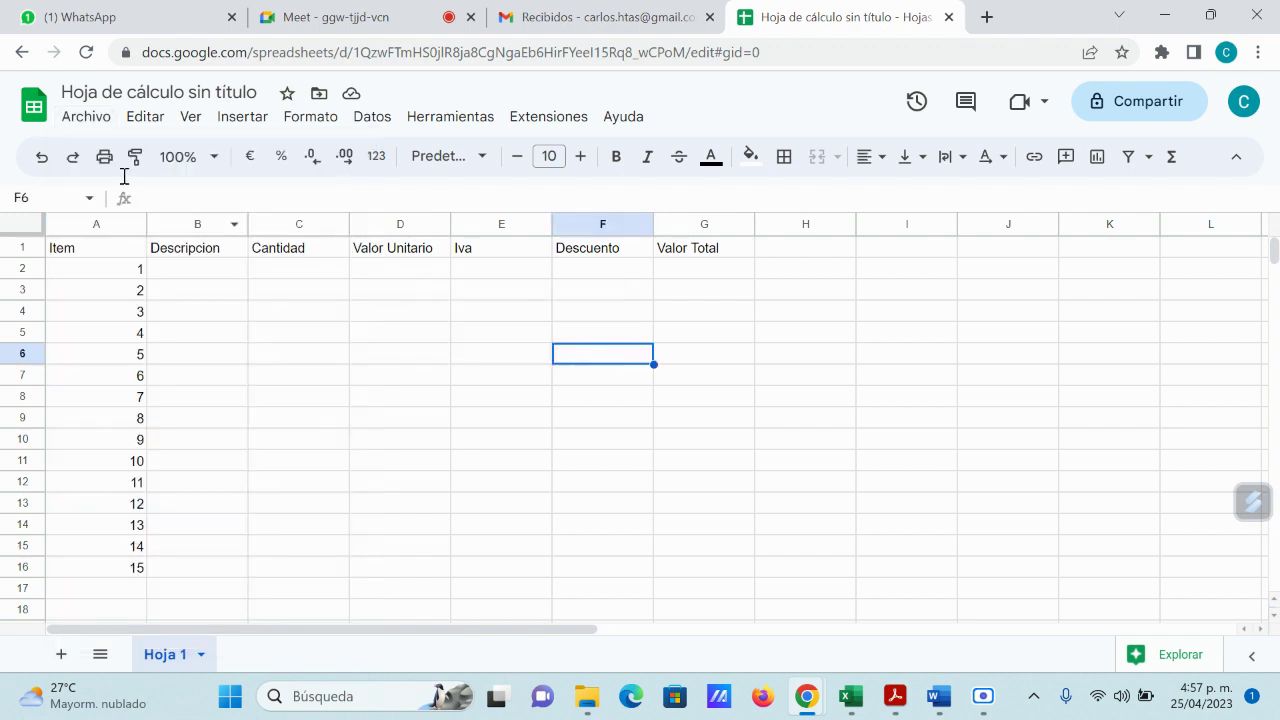
# Step: Make a copy of the spreadsheet named 'Descripcion de Productos'
pyautogui.click(86, 118)
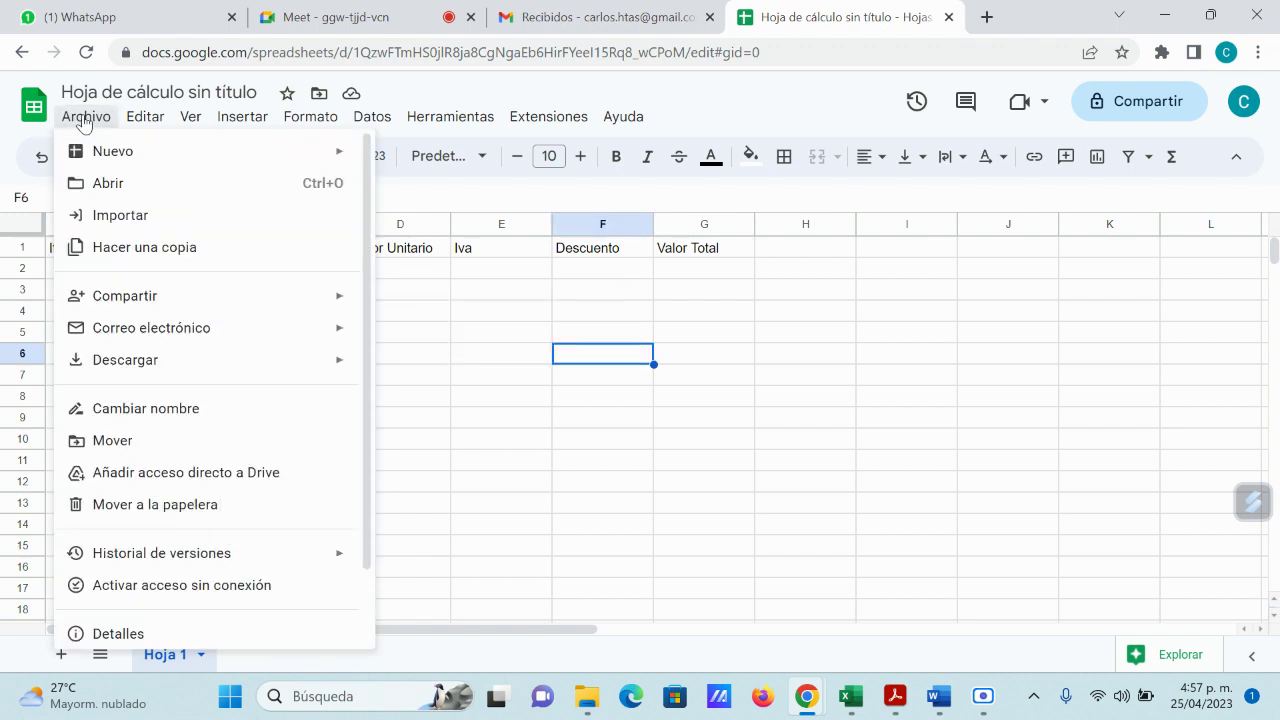
pyautogui.click(148, 247)
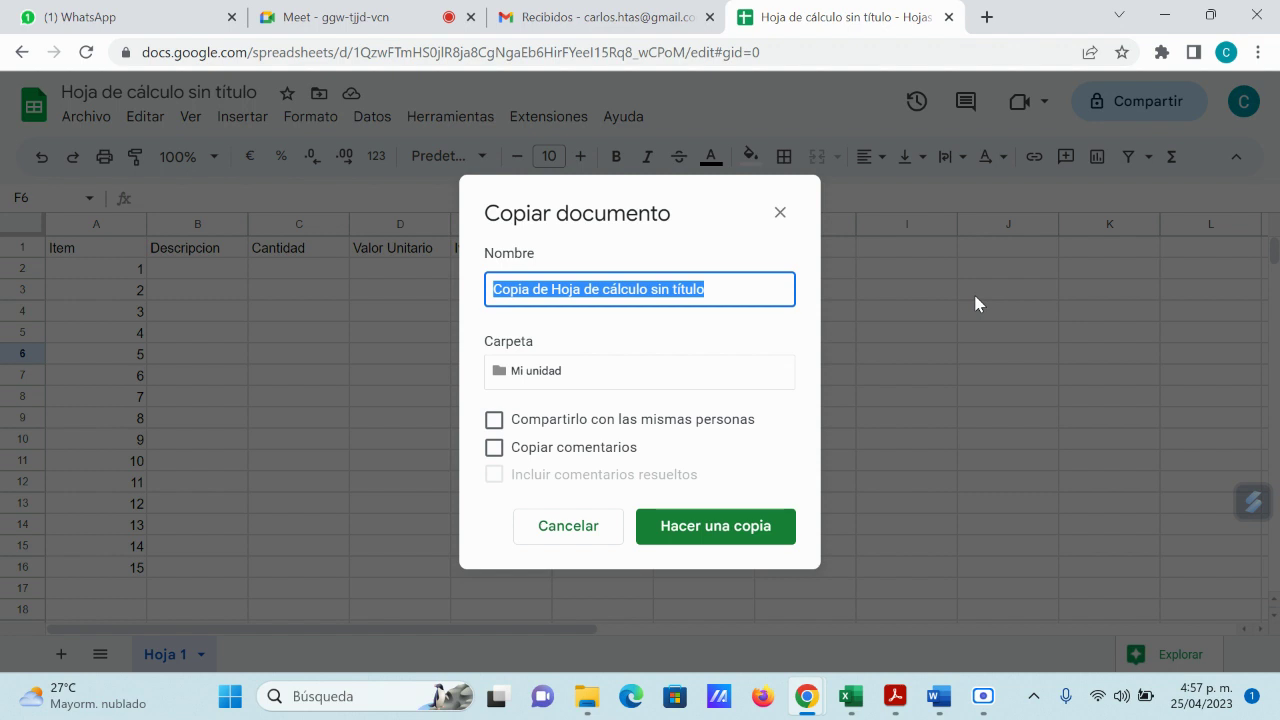
pyautogui.write('Descri')
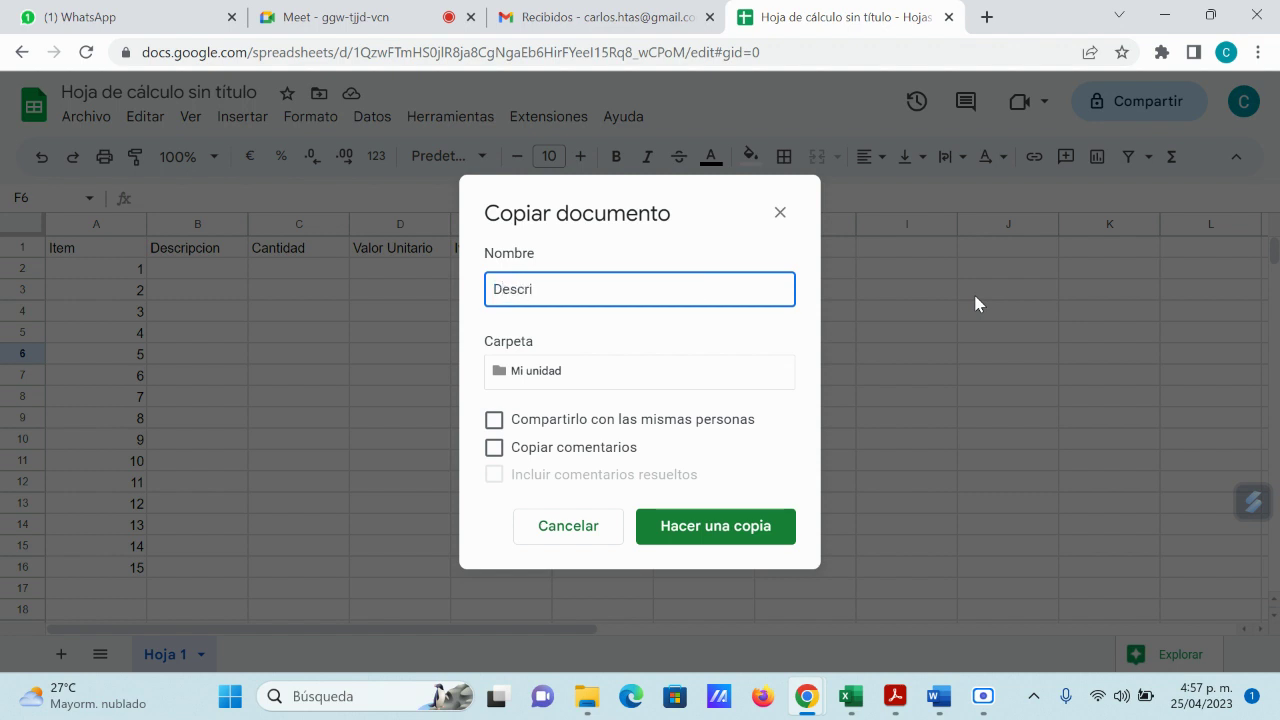
pyautogui.write('pcion de Productos')
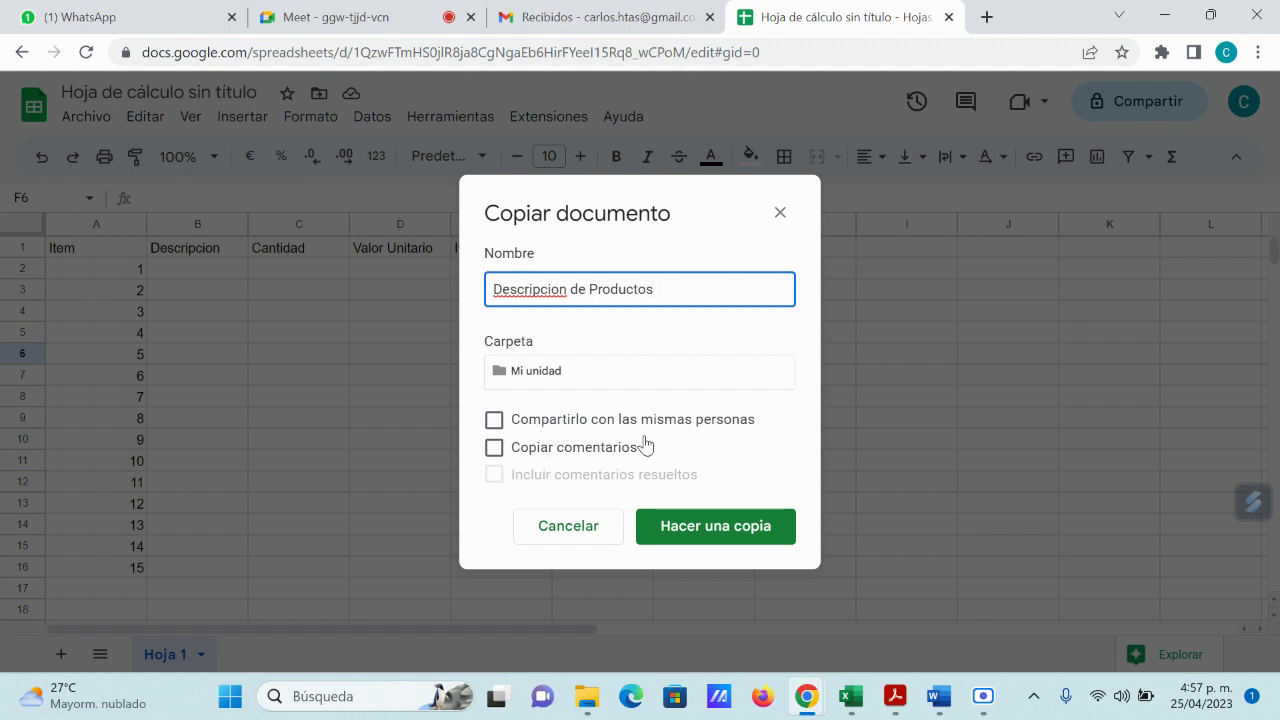
pyautogui.click(716, 526)
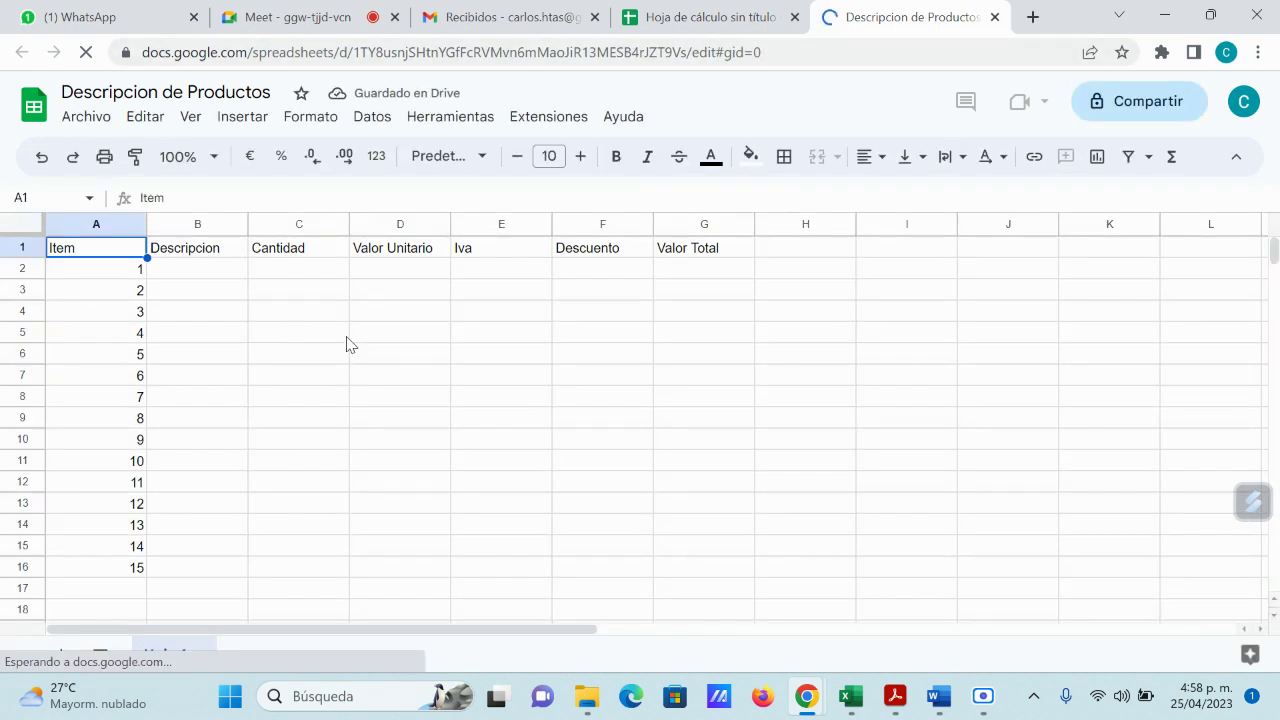
# Step: Close both spreadsheet tabs and launch Hojas de cálculo from Gmail's Google apps grid
pyautogui.click(995, 18)
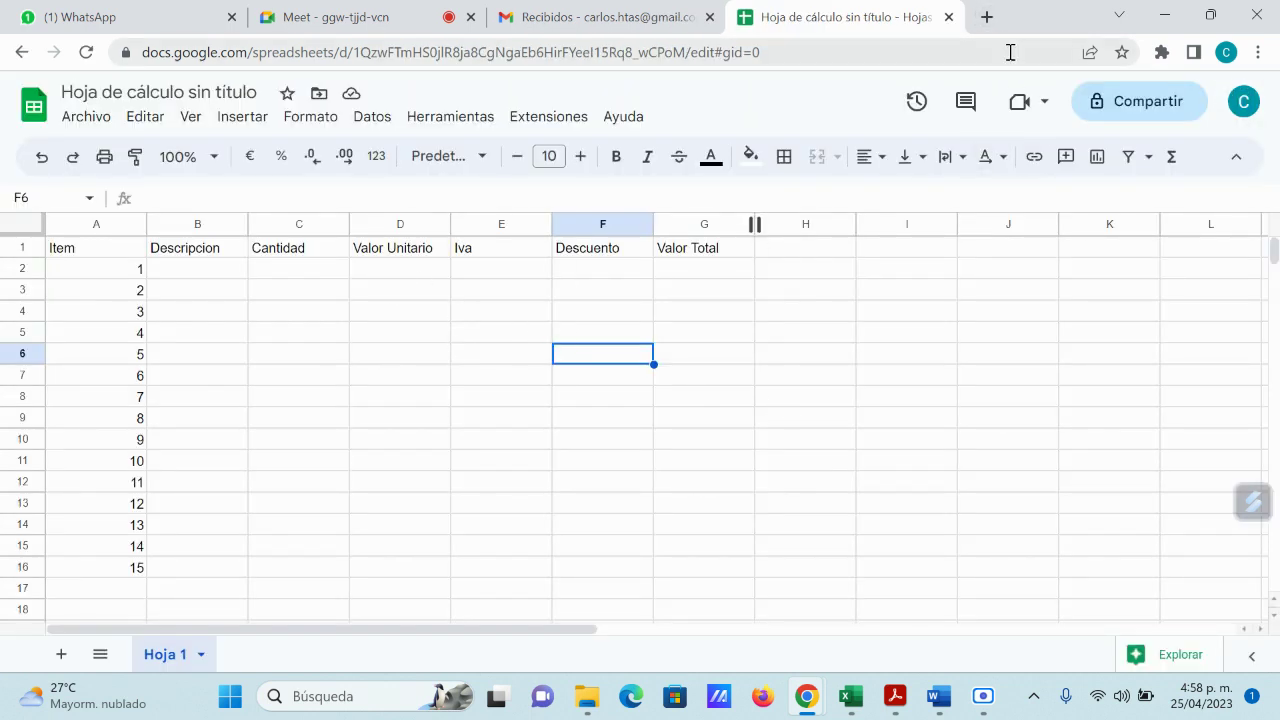
pyautogui.click(949, 17)
pyautogui.moveTo(492, 688)
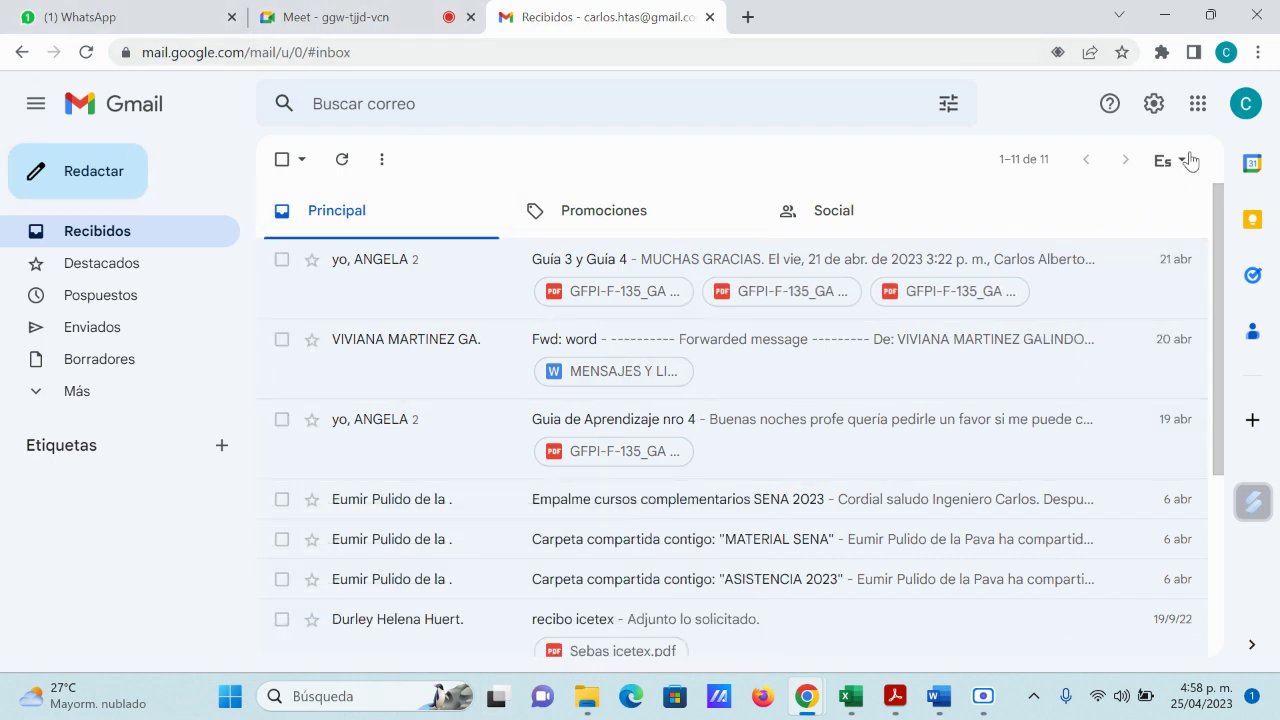
pyautogui.click(1200, 104)
pyautogui.scroll(-5, 1192, 456)
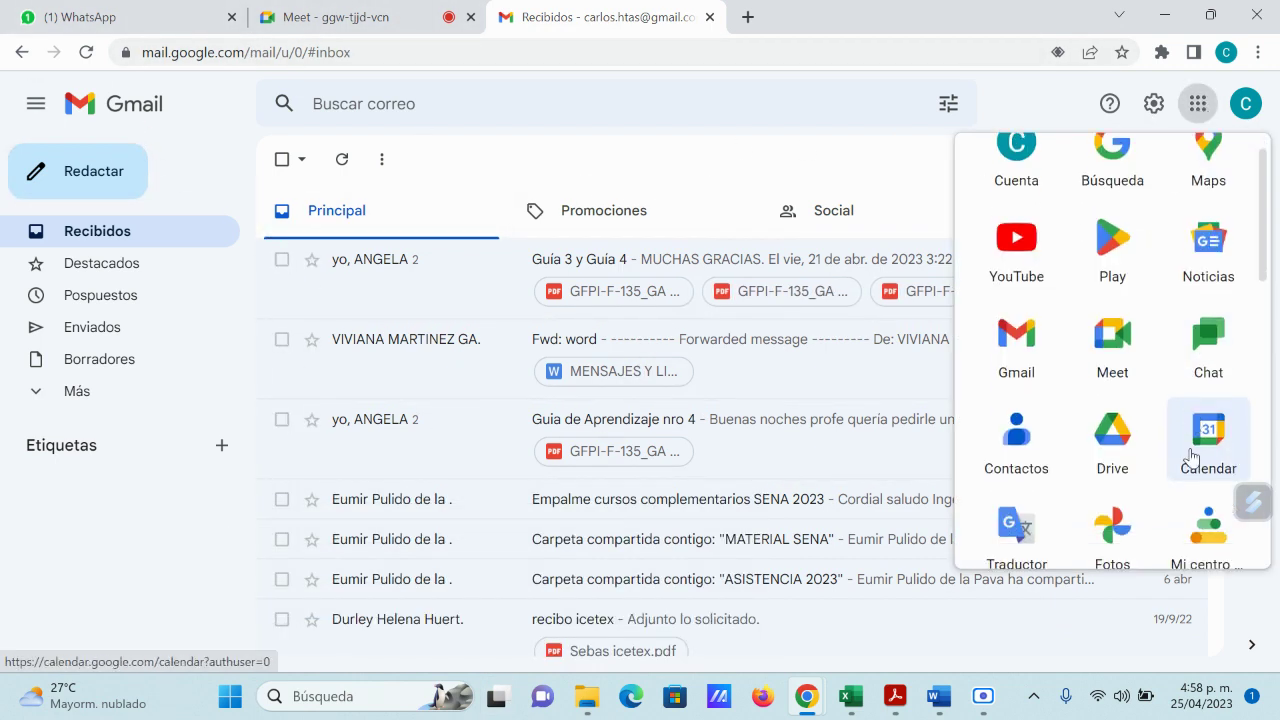
pyautogui.scroll(-1, 1183, 452)
pyautogui.click(1212, 385)
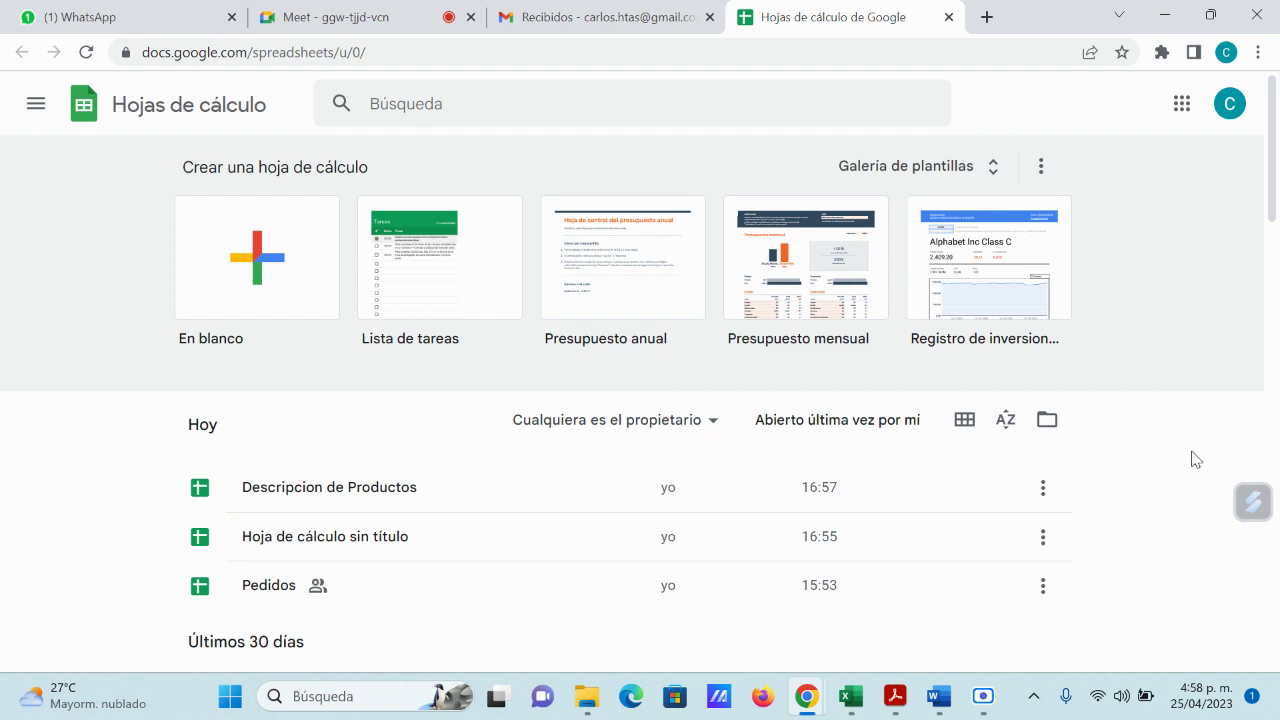
# Step: Open 'Descripcion de Productos' from the Sheets home recent files list
pyautogui.scroll(-1, 1190, 460)
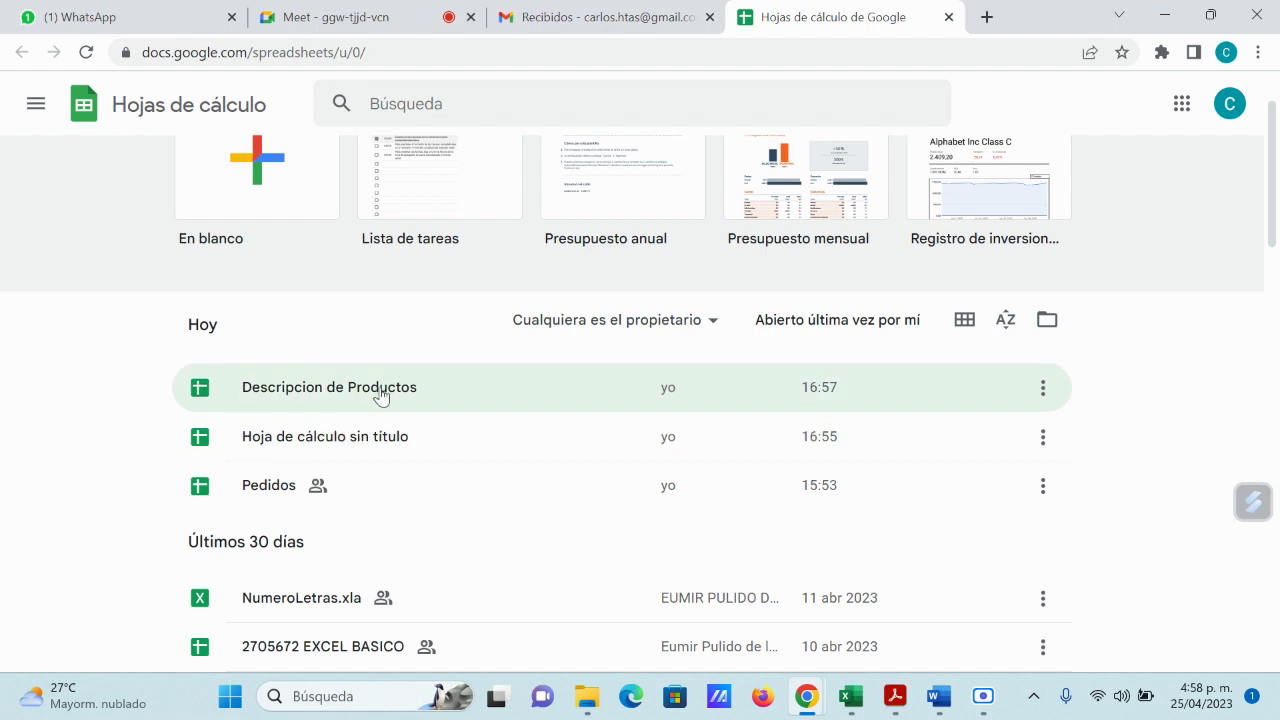
pyautogui.click(376, 392)
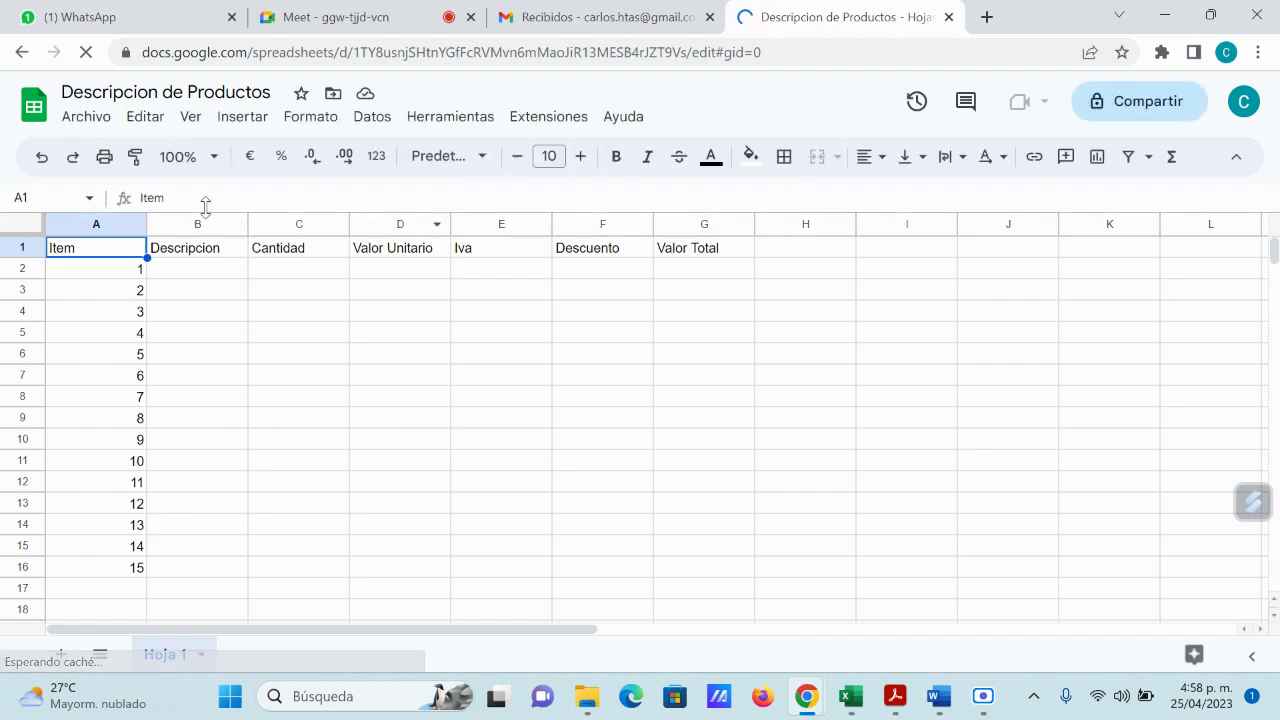
# Step: Set general access to 'Cualquier persona con el enlace' and copy the share link
pyautogui.click(90, 117)
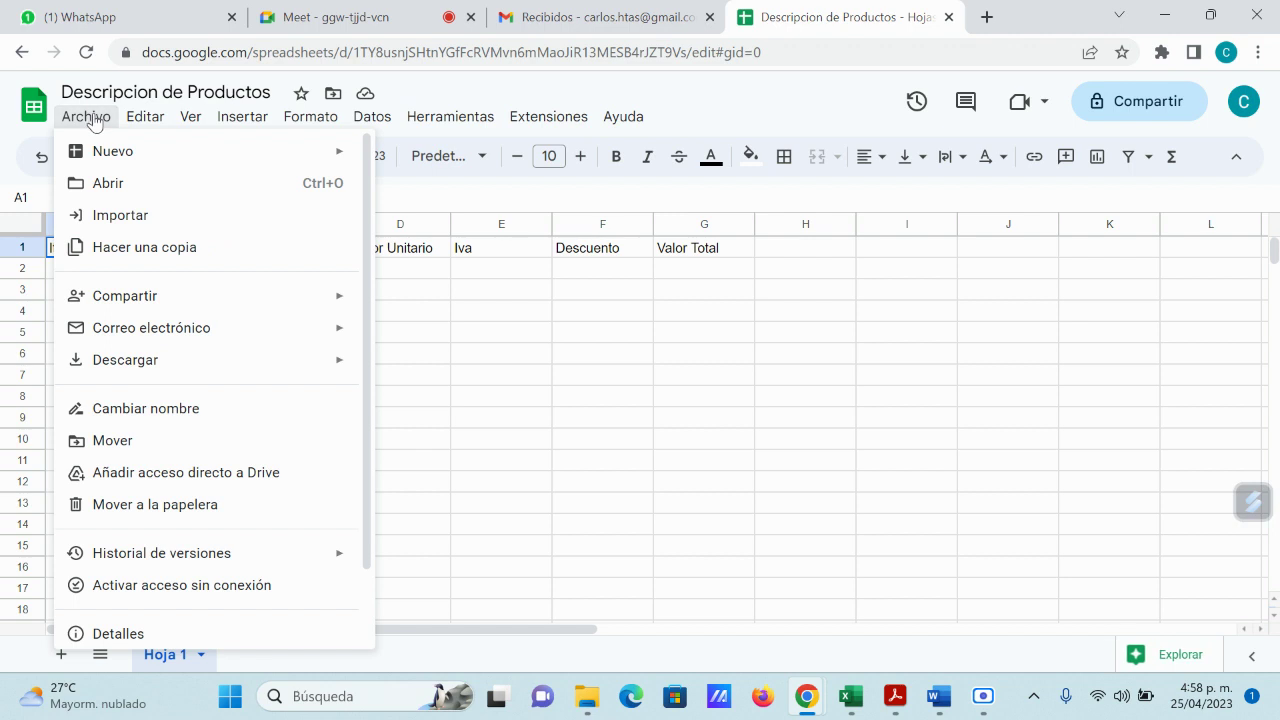
pyautogui.moveTo(170, 296)
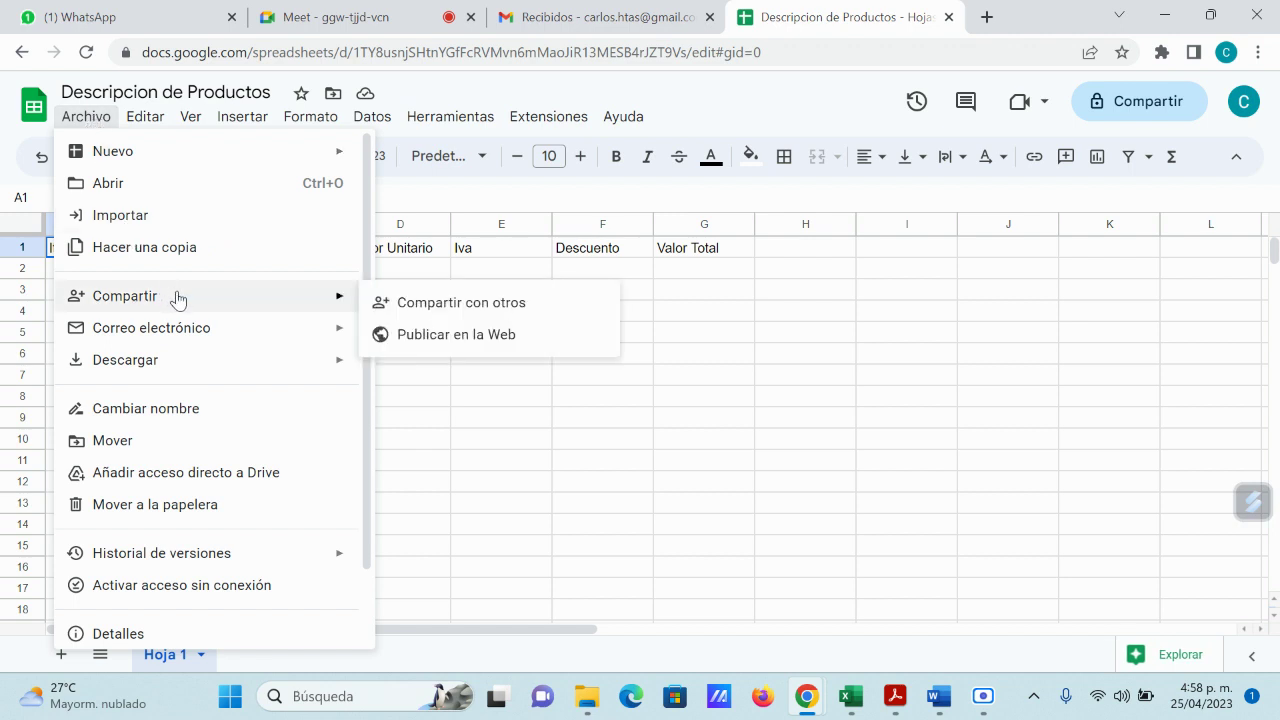
pyautogui.click(462, 308)
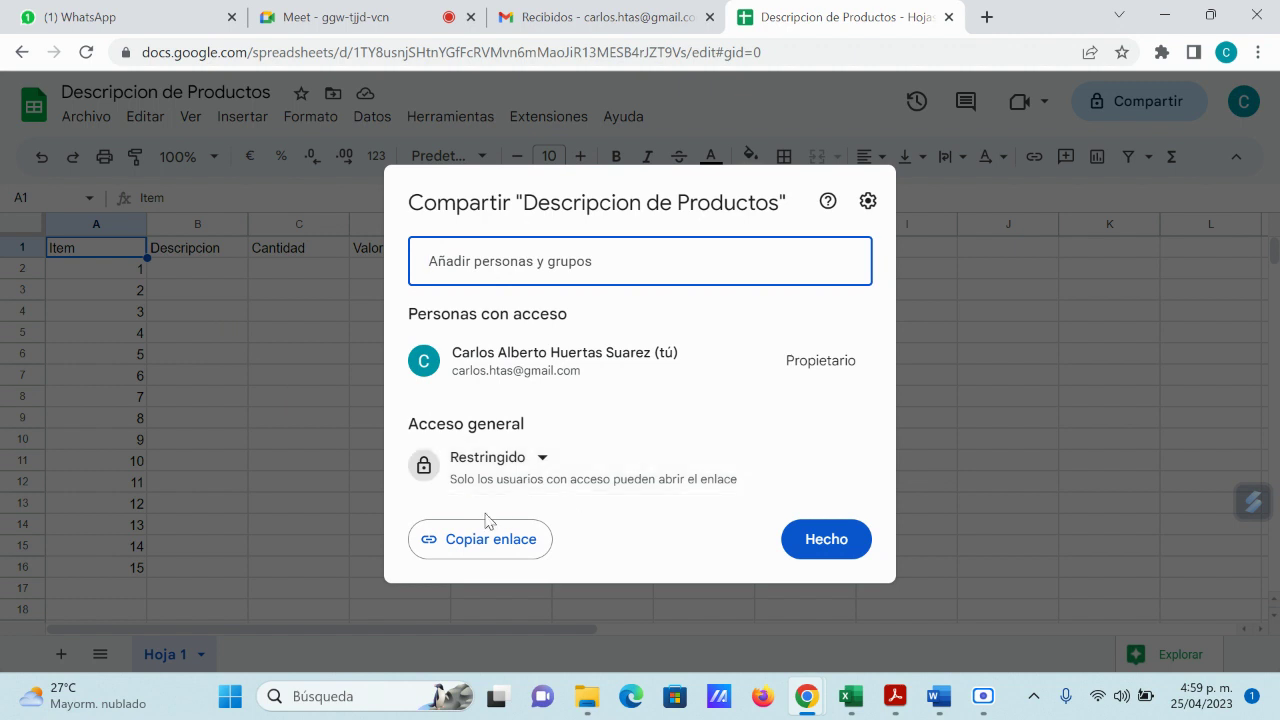
pyautogui.click(540, 457)
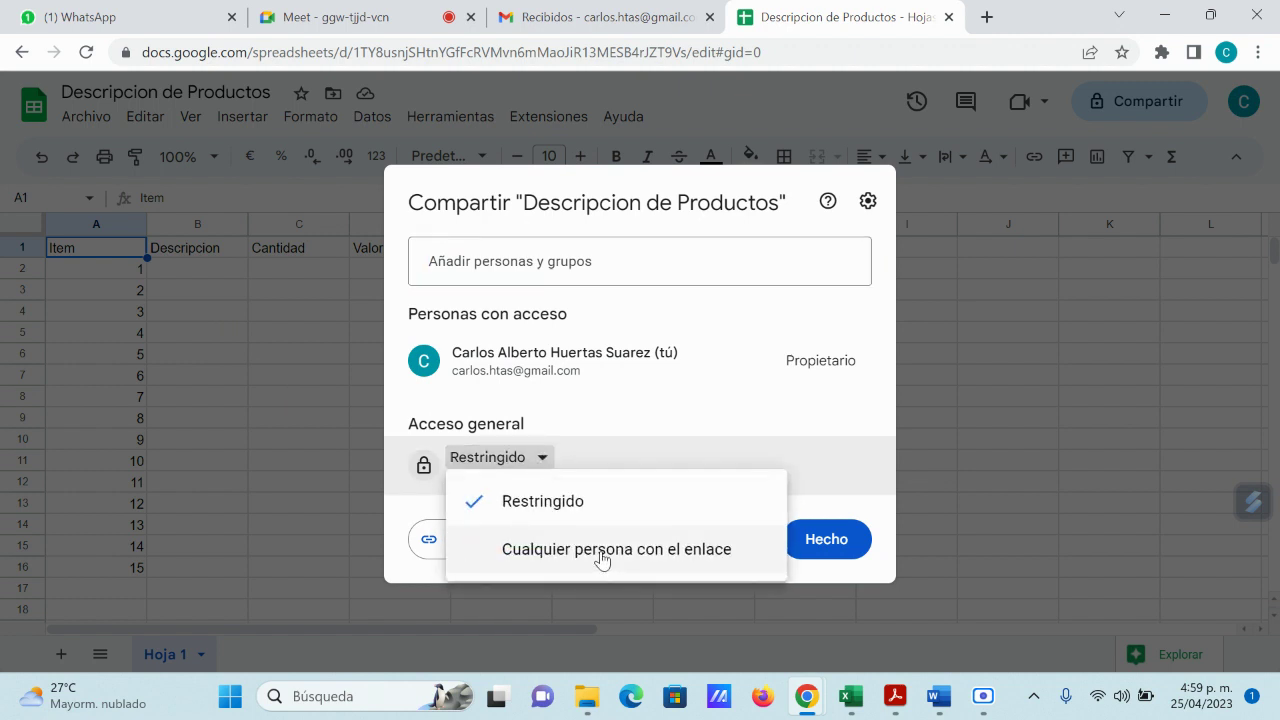
pyautogui.click(601, 551)
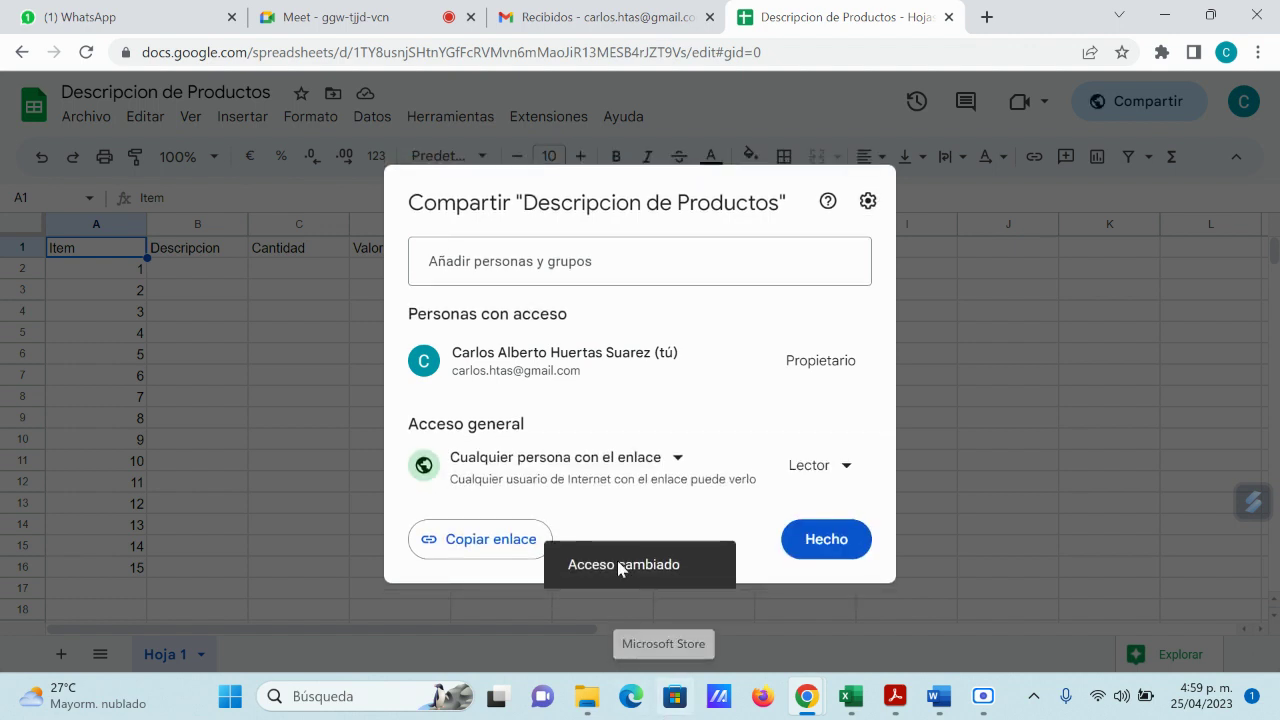
pyautogui.click(489, 543)
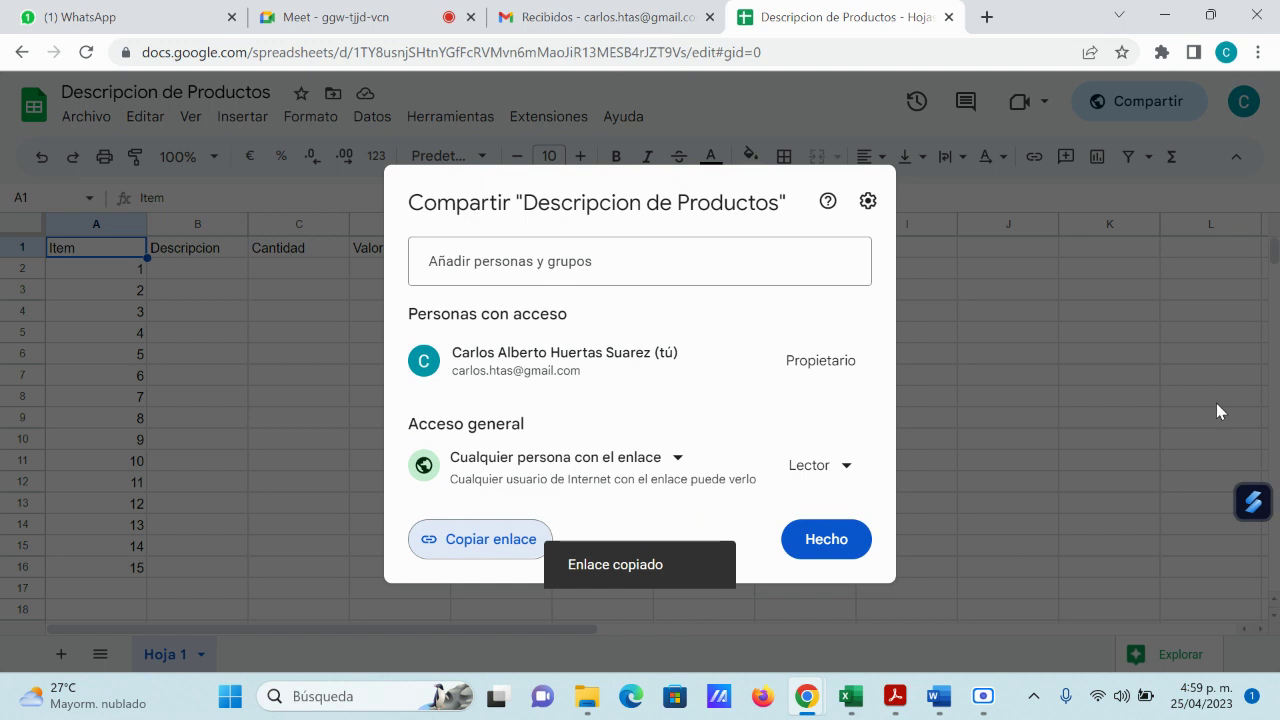
pyautogui.click(107, 18)
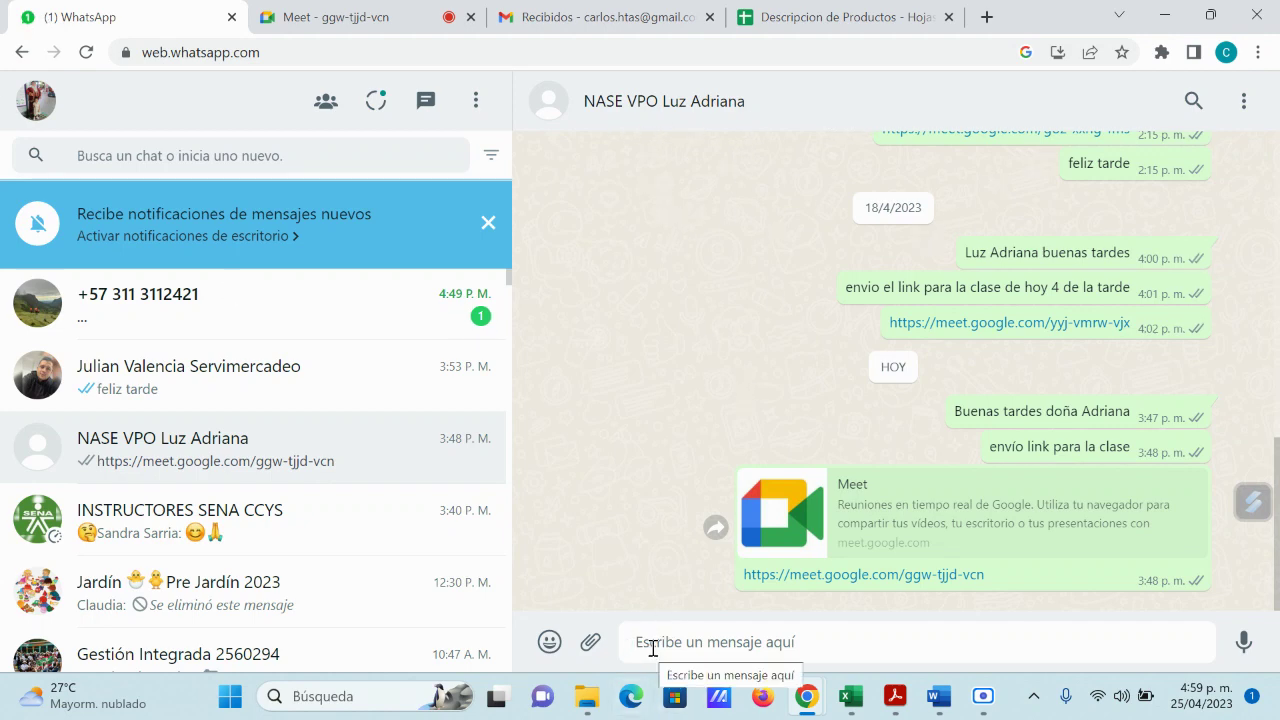
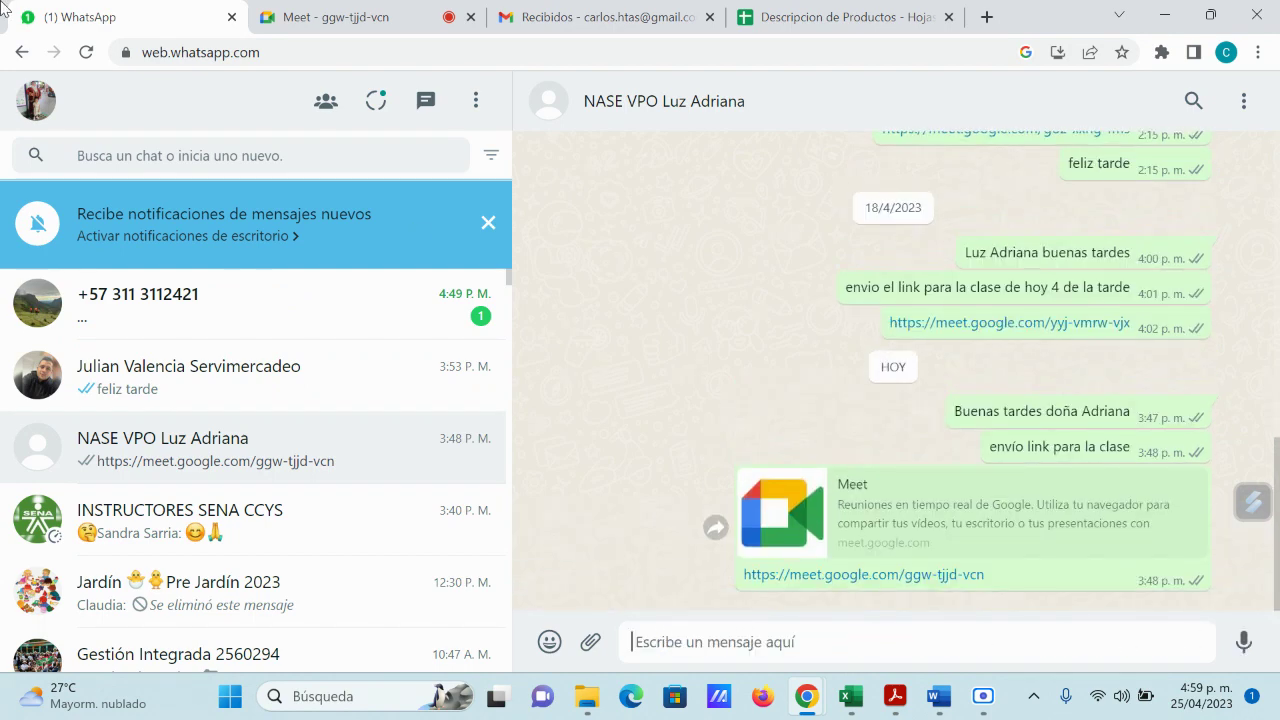
# Step: Close the Share dialog and download Descripcion de Productos as Microsoft Excel (.xlsx)
pyautogui.click(835, 20)
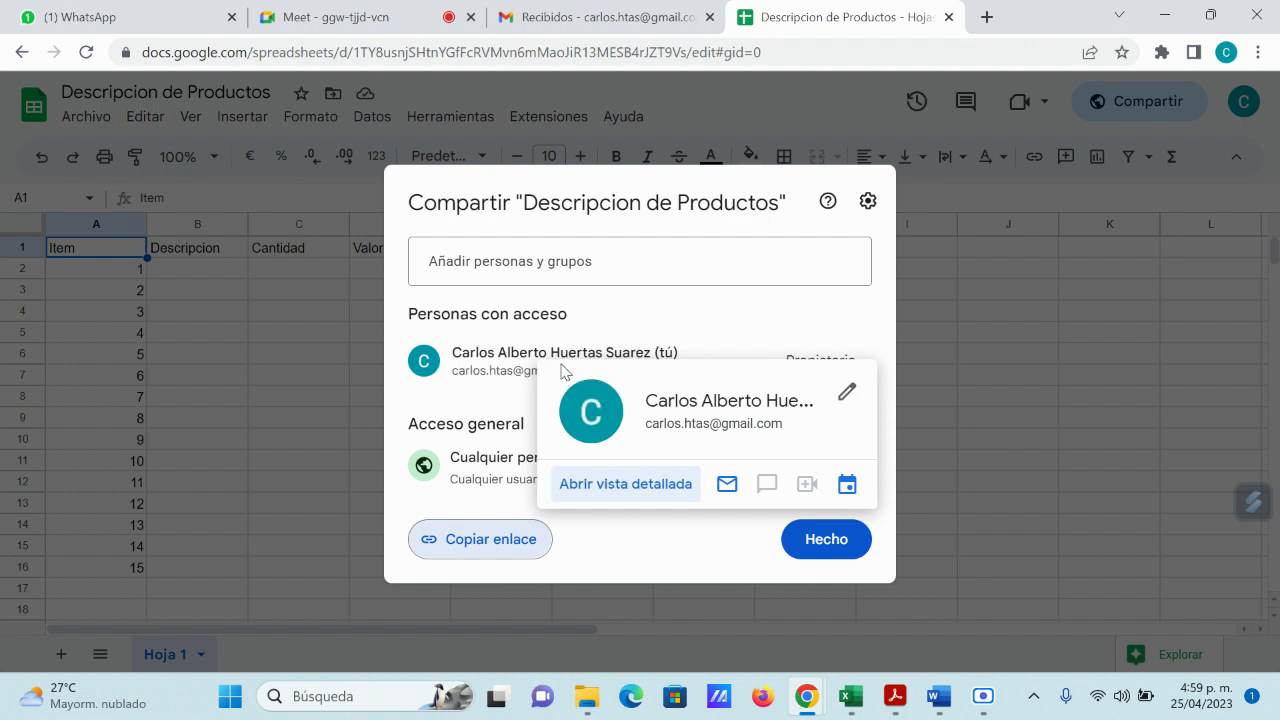
pyautogui.click(522, 261)
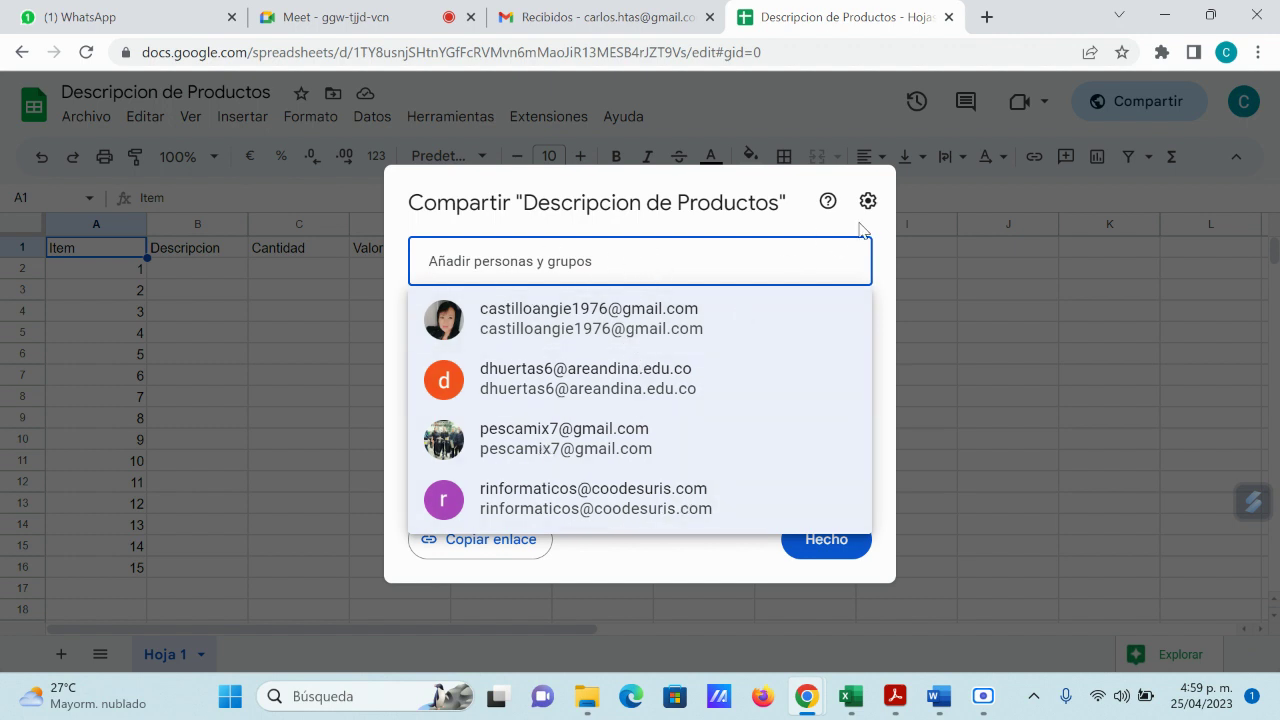
pyautogui.click(962, 303)
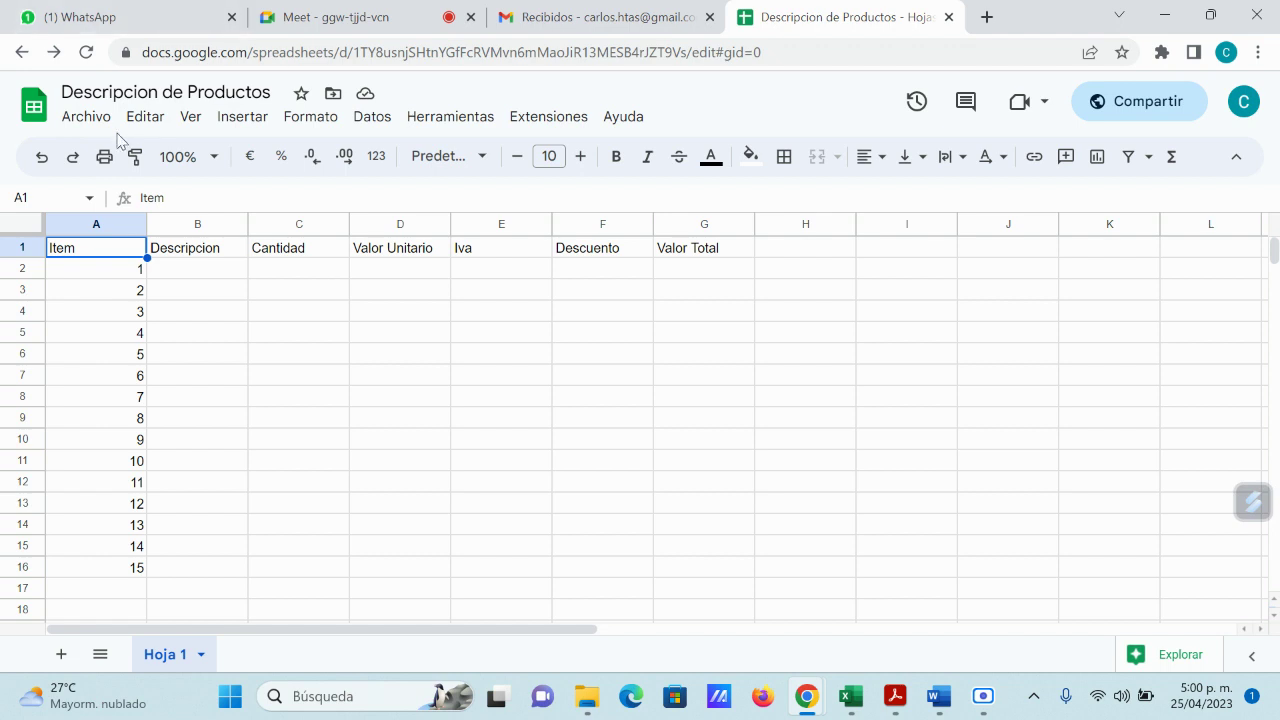
pyautogui.click(87, 118)
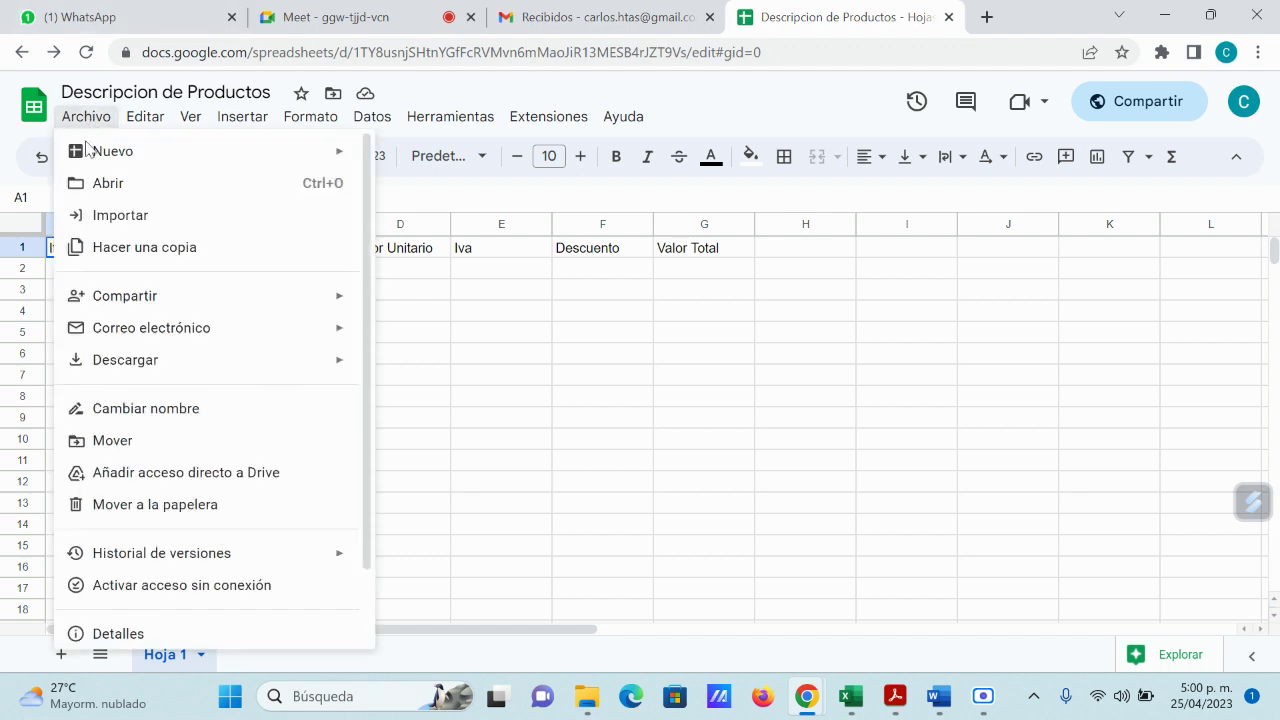
pyautogui.moveTo(138, 368)
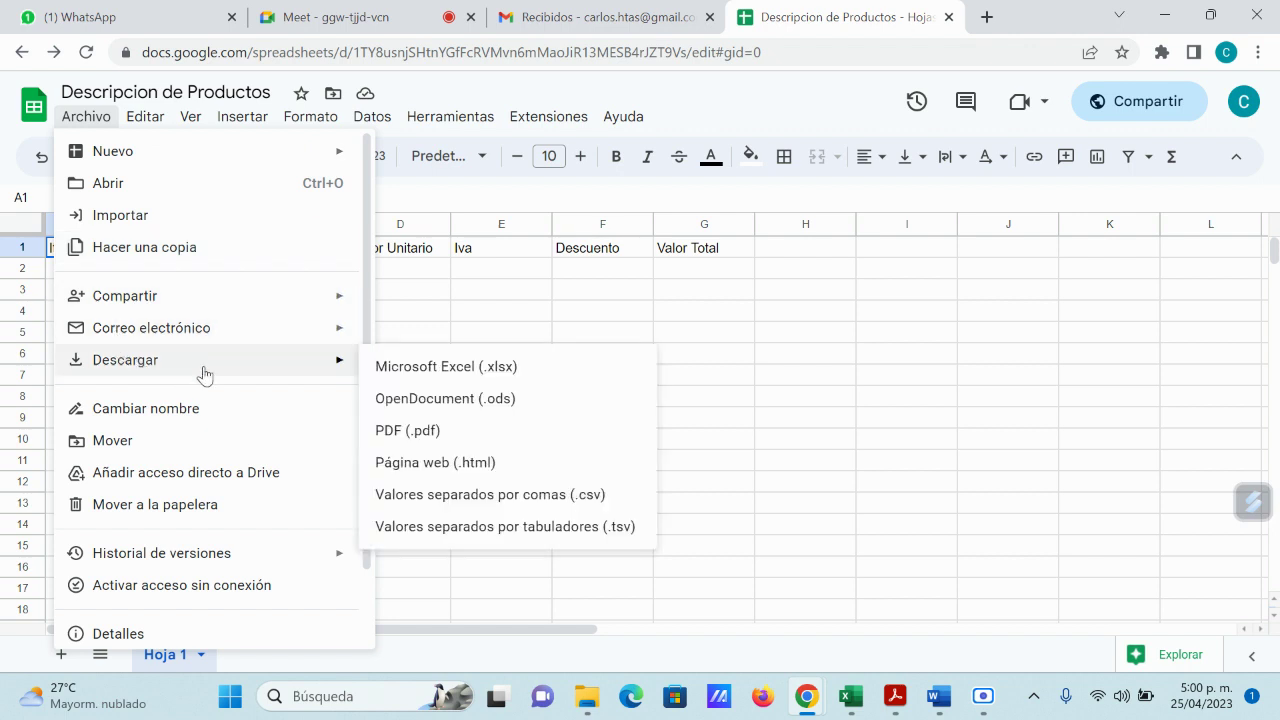
pyautogui.click(425, 372)
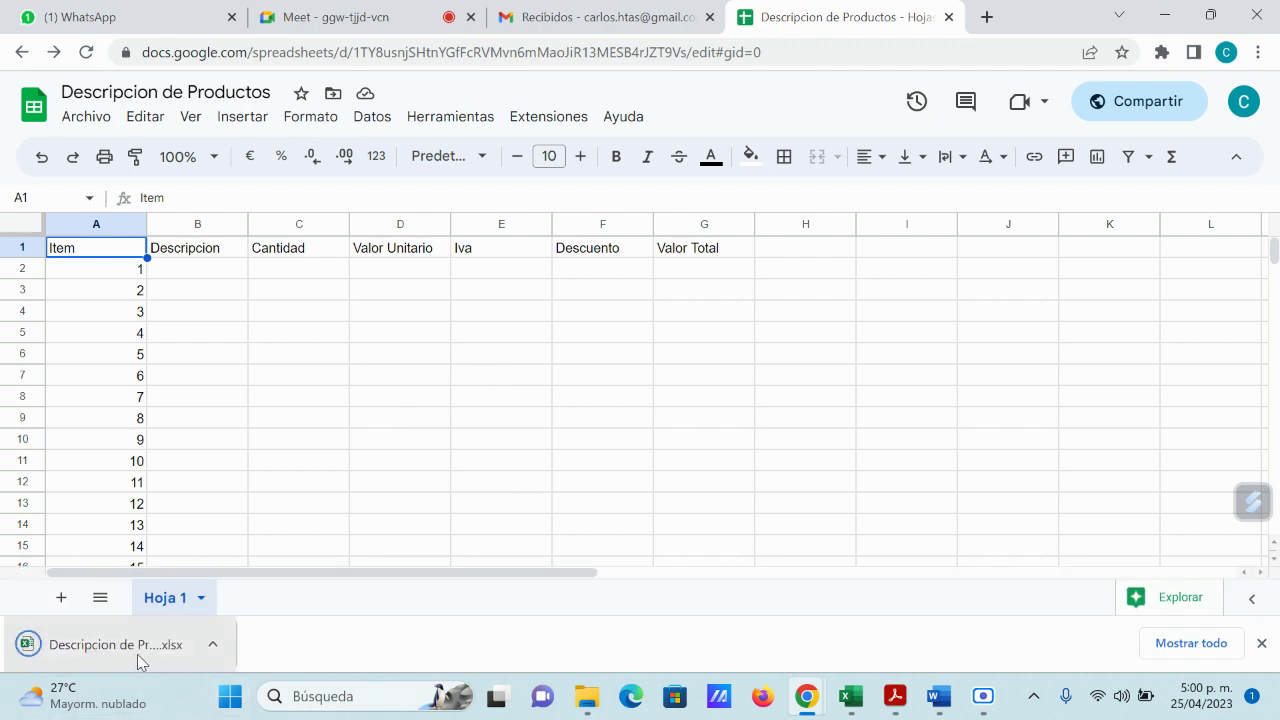
# Step: Close the tab, minimize Chrome, and open Descripcion de Productos.xlsx from the Descargas folder
pyautogui.click(949, 17)
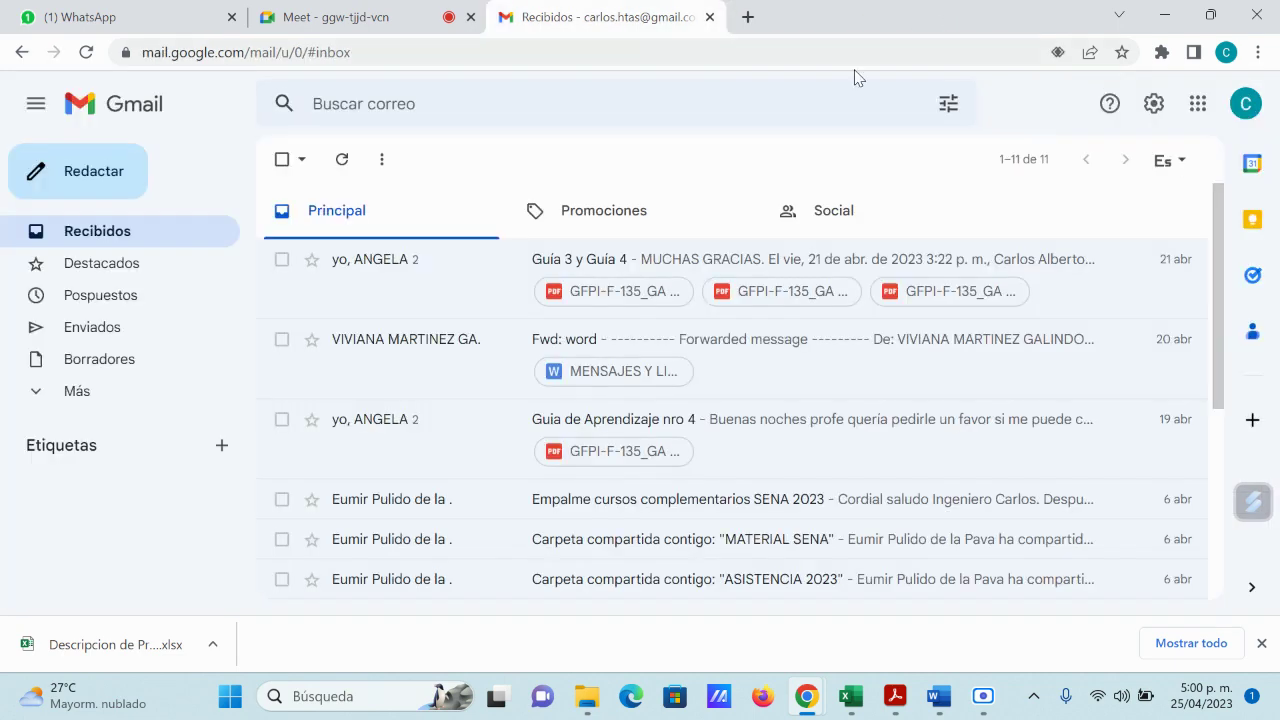
pyautogui.click(1165, 16)
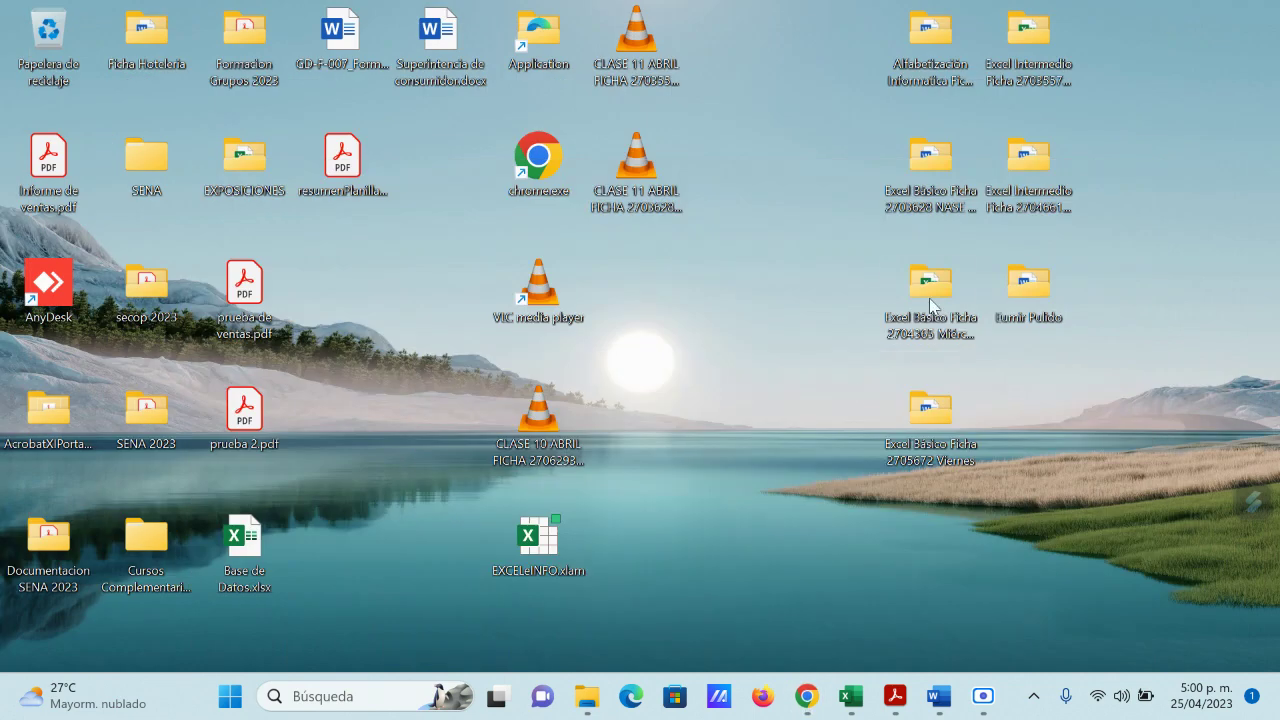
pyautogui.press('super+e')
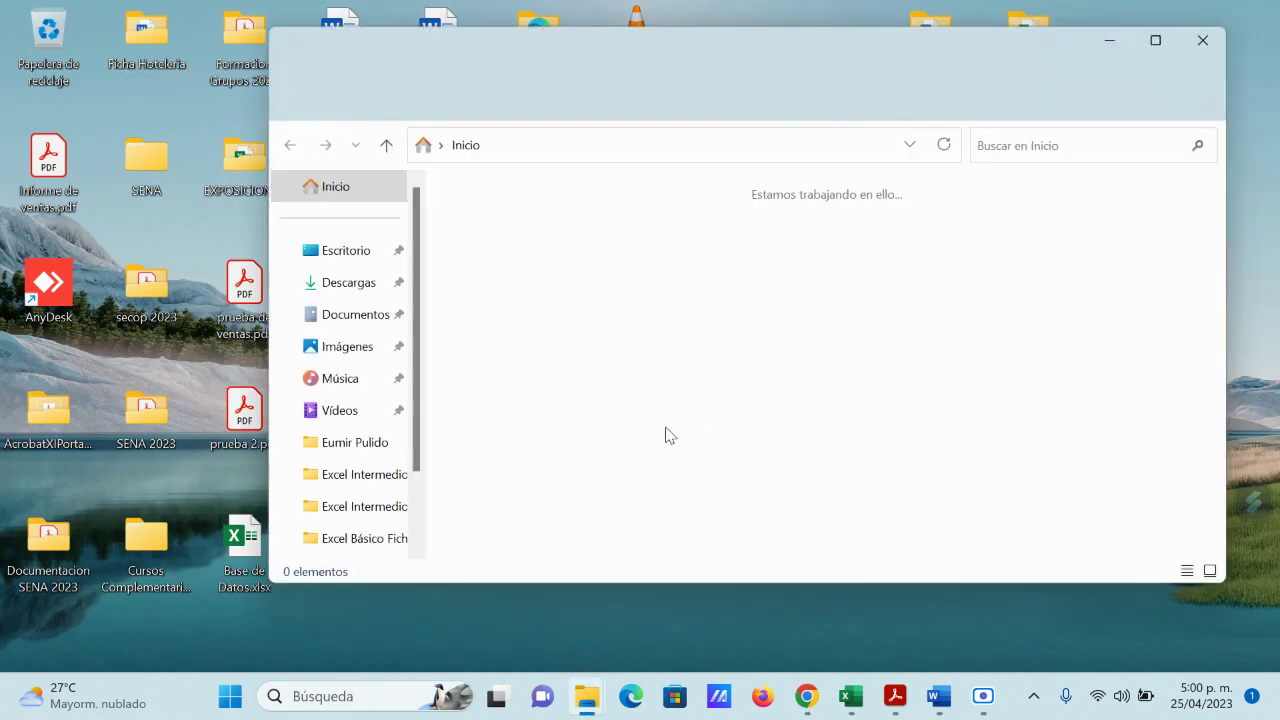
pyautogui.click(350, 284)
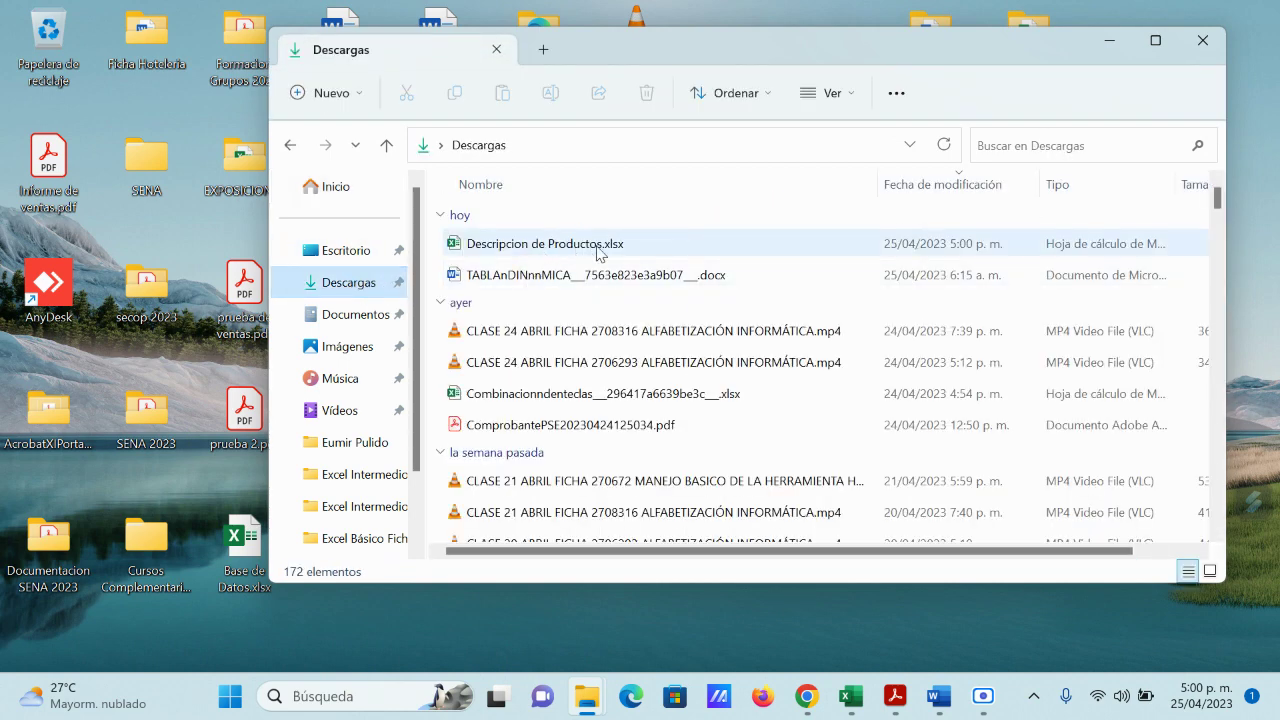
pyautogui.click(584, 244)
pyautogui.doubleClick(580, 245)
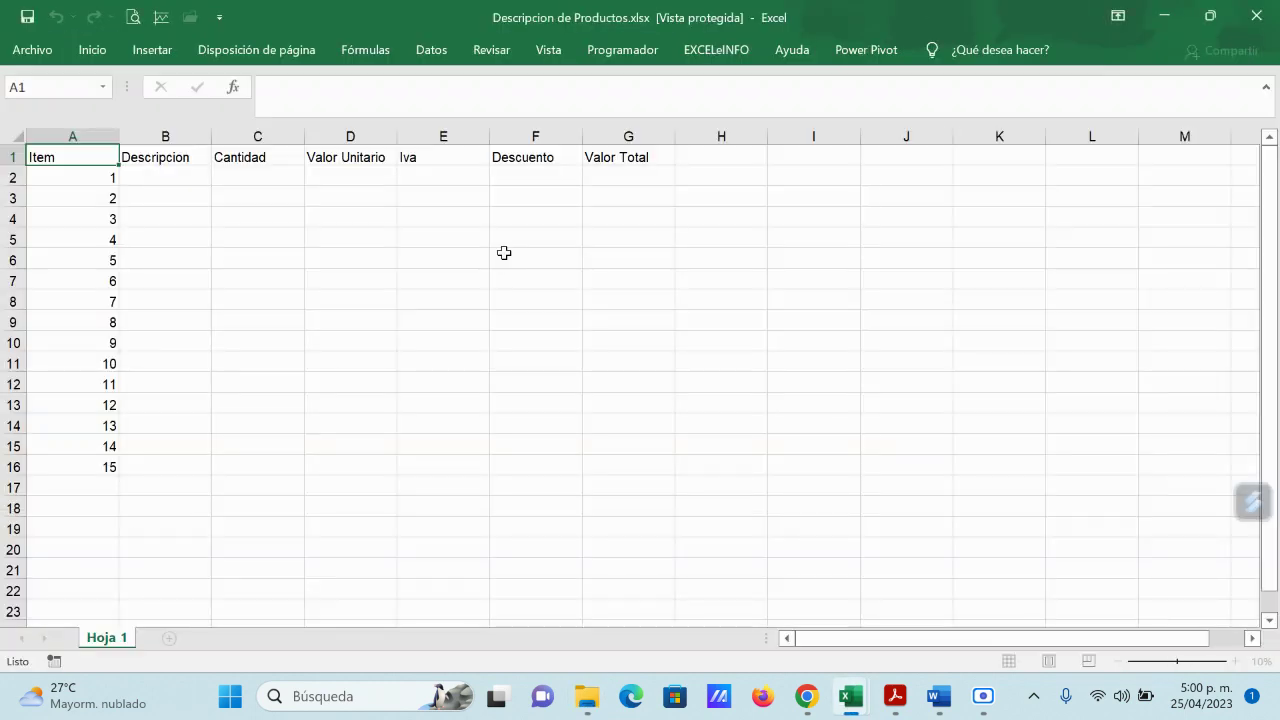
# Step: Enable editing and enter Portatil, Escritorio and Silla in B2:B4
pyautogui.click(883, 80)
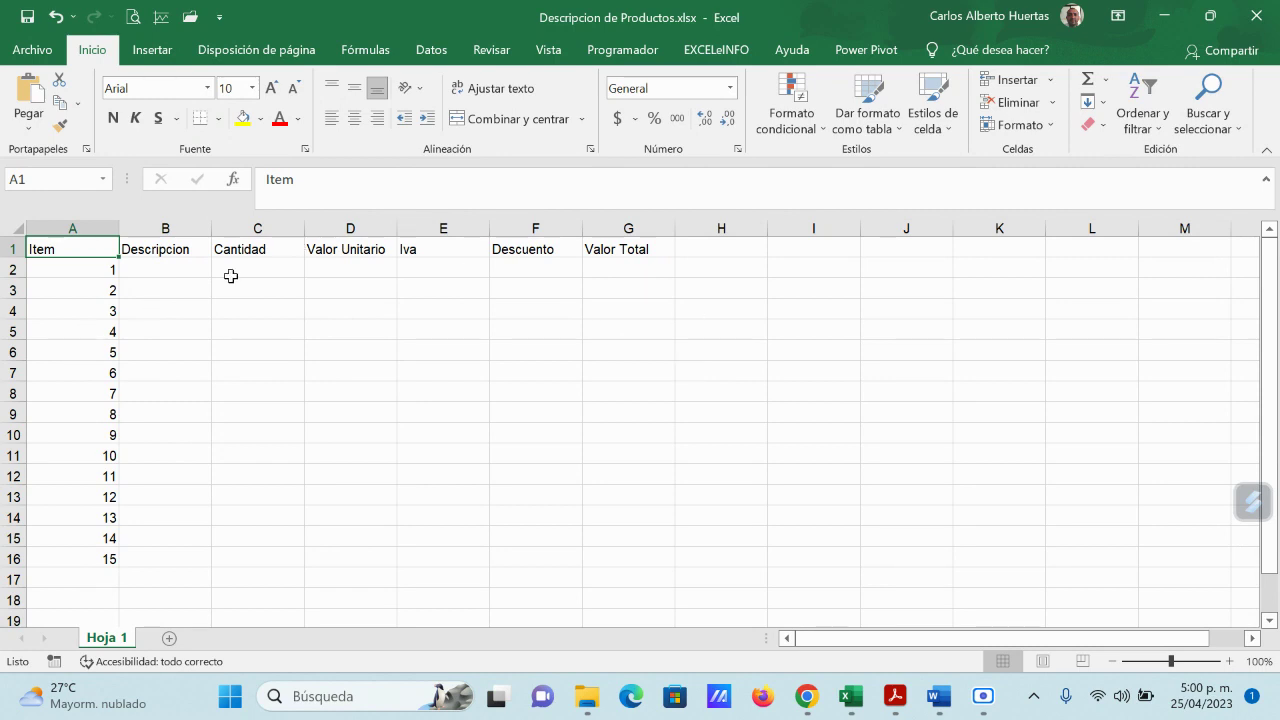
pyautogui.click(171, 268)
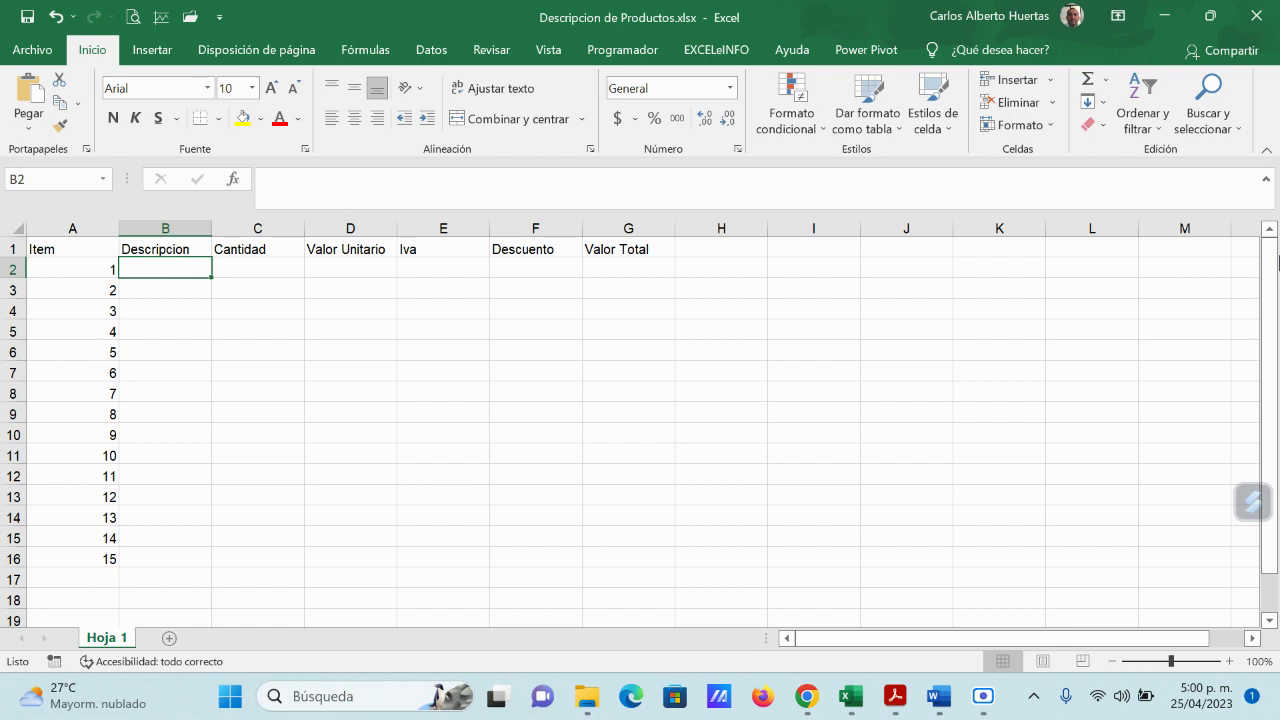
pyautogui.write('P')
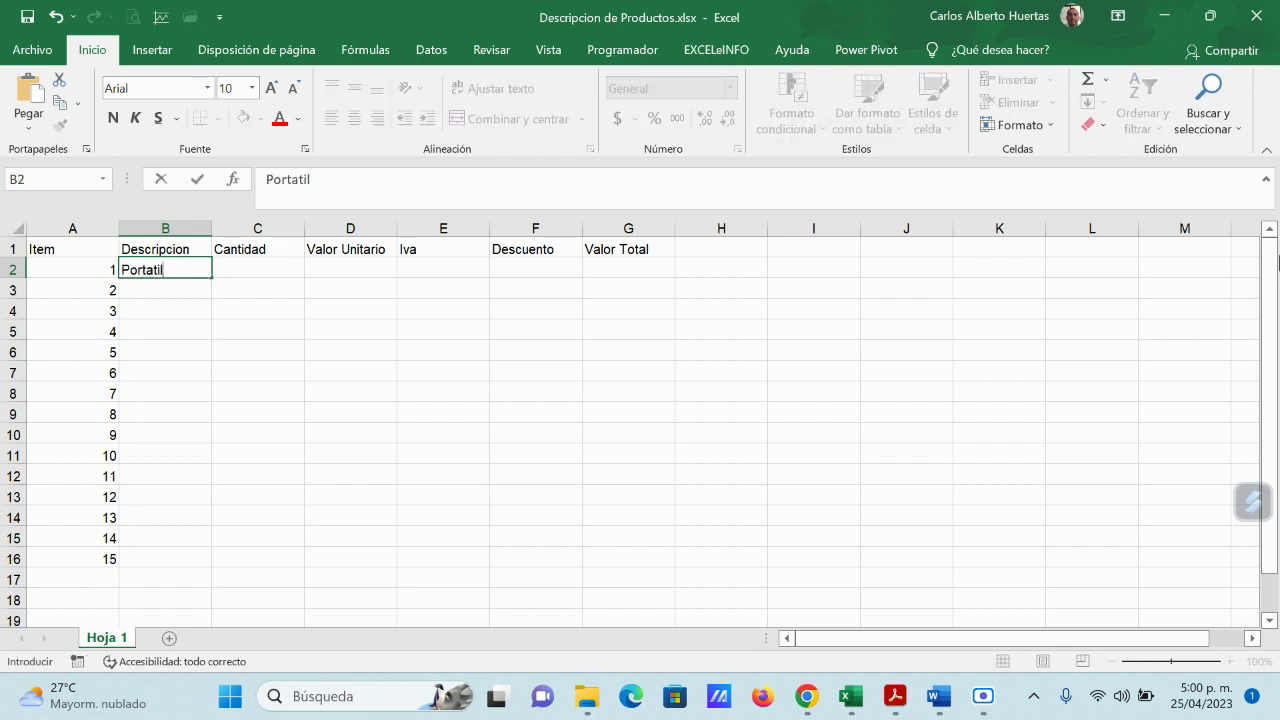
pyautogui.write('ortatil')
pyautogui.press('Return')
pyautogui.write('Escri')
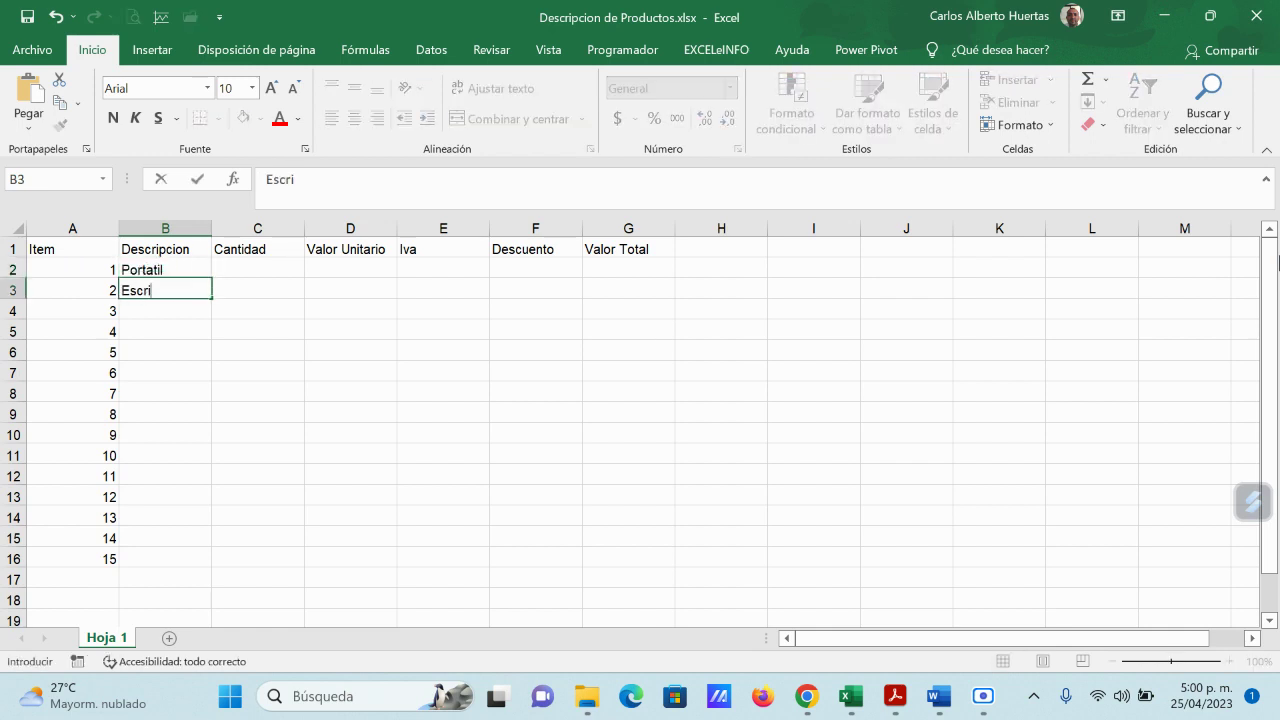
pyautogui.write('torio')
pyautogui.press('Return')
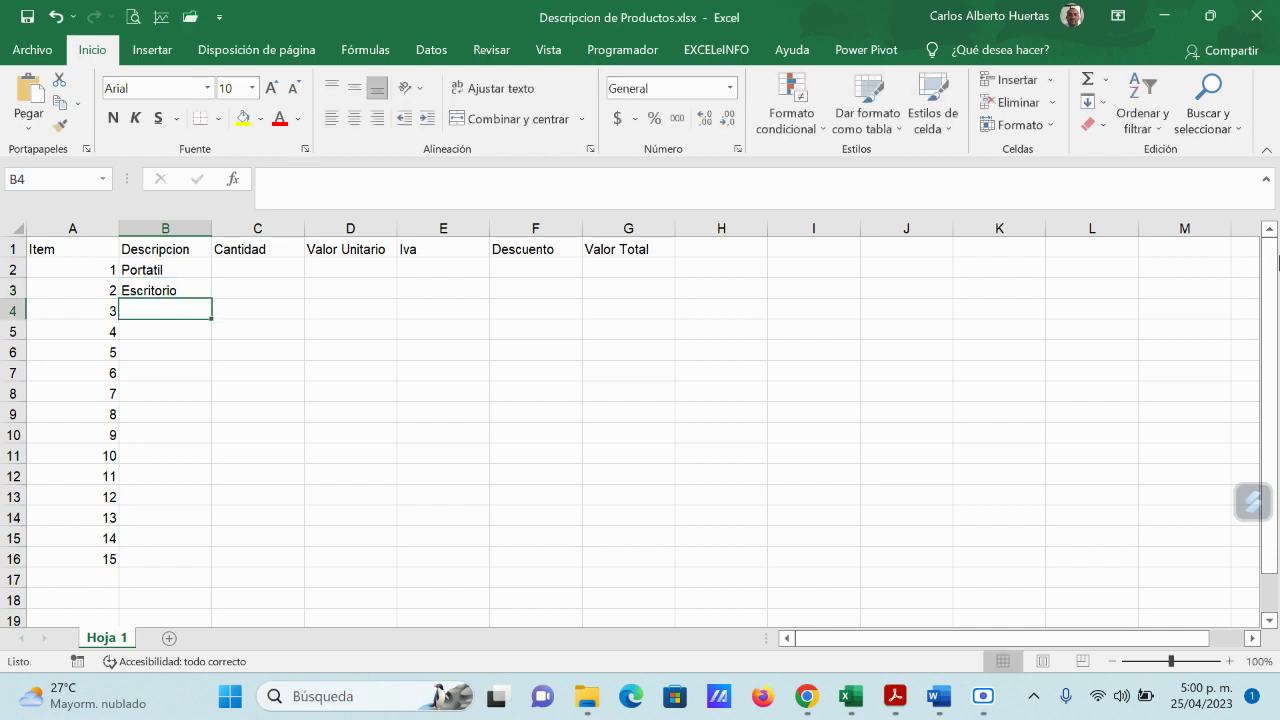
pyautogui.write('Silla')
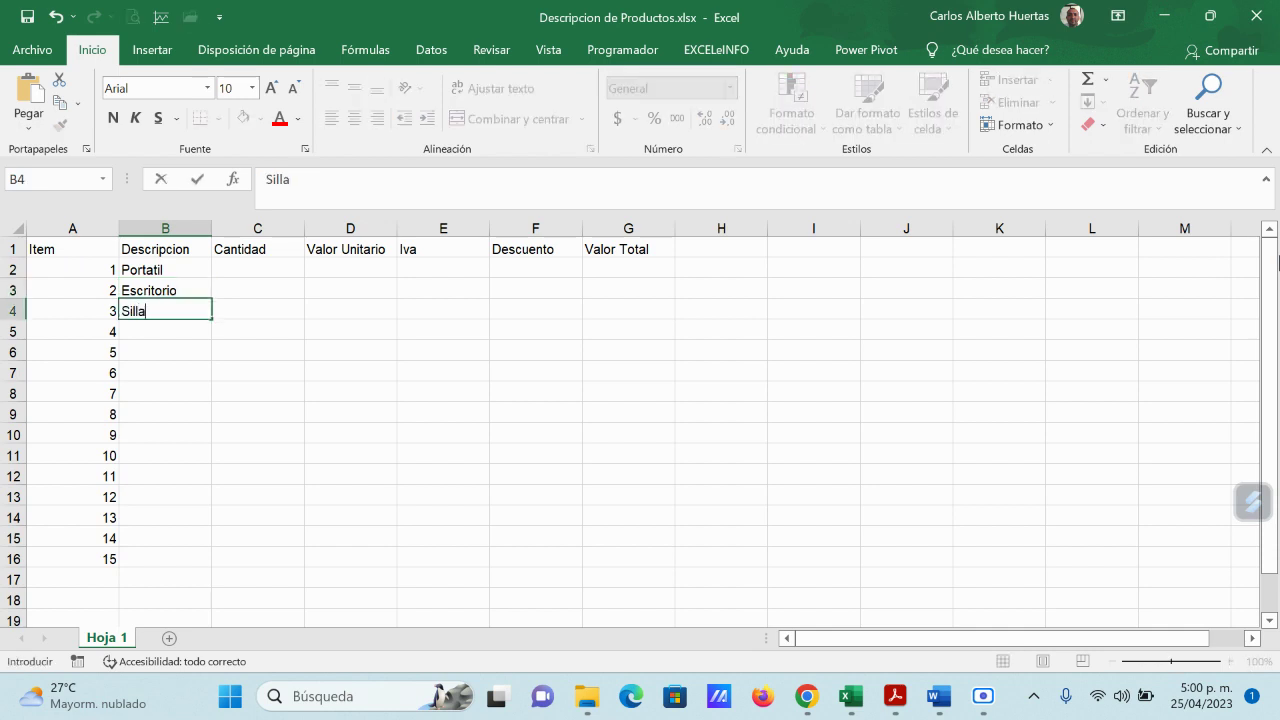
pyautogui.press('Return')
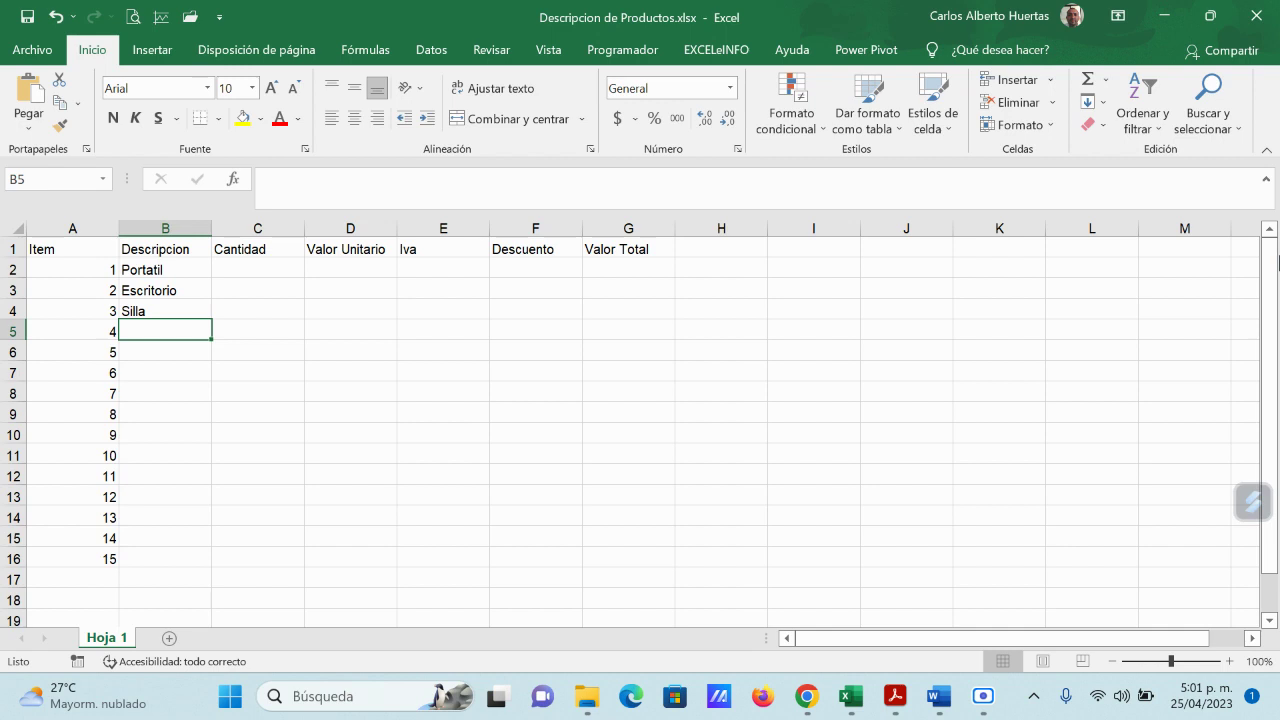
# Step: Enter Ulites de Escritorio, Impresora, Scaner and archivador for items 4–7
pyautogui.write('U')
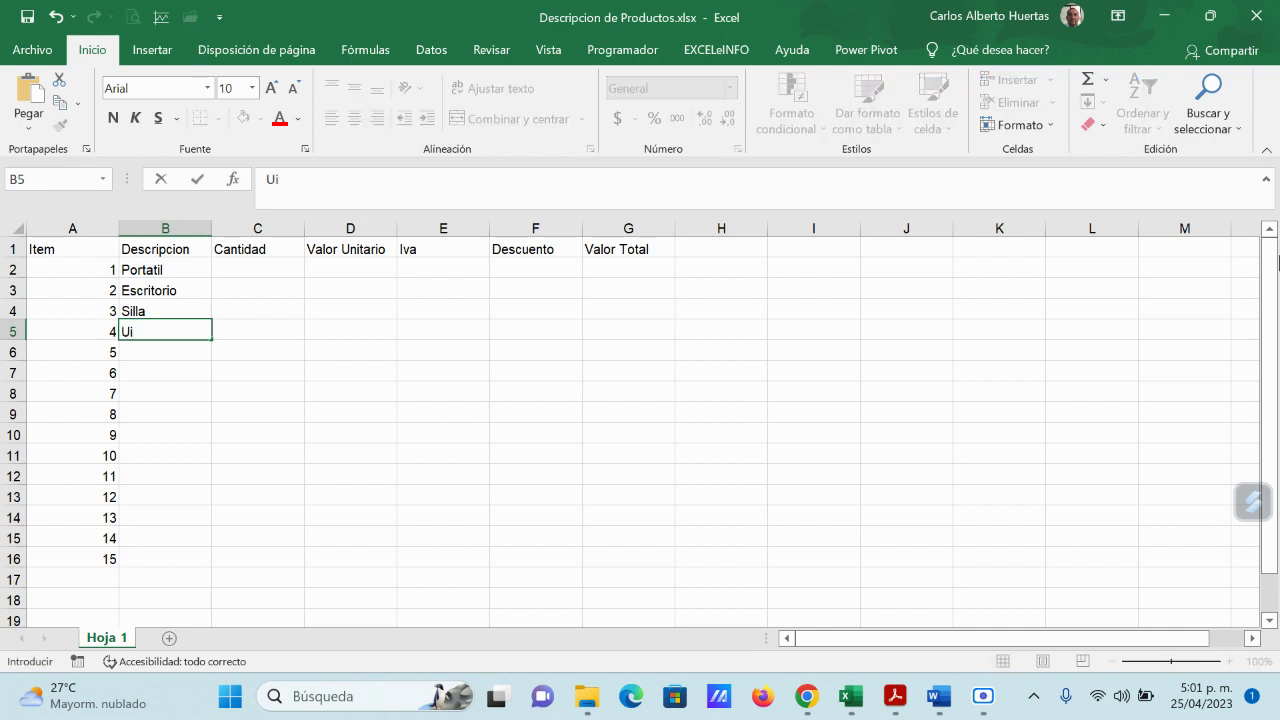
pyautogui.write('lites de Escritorio')
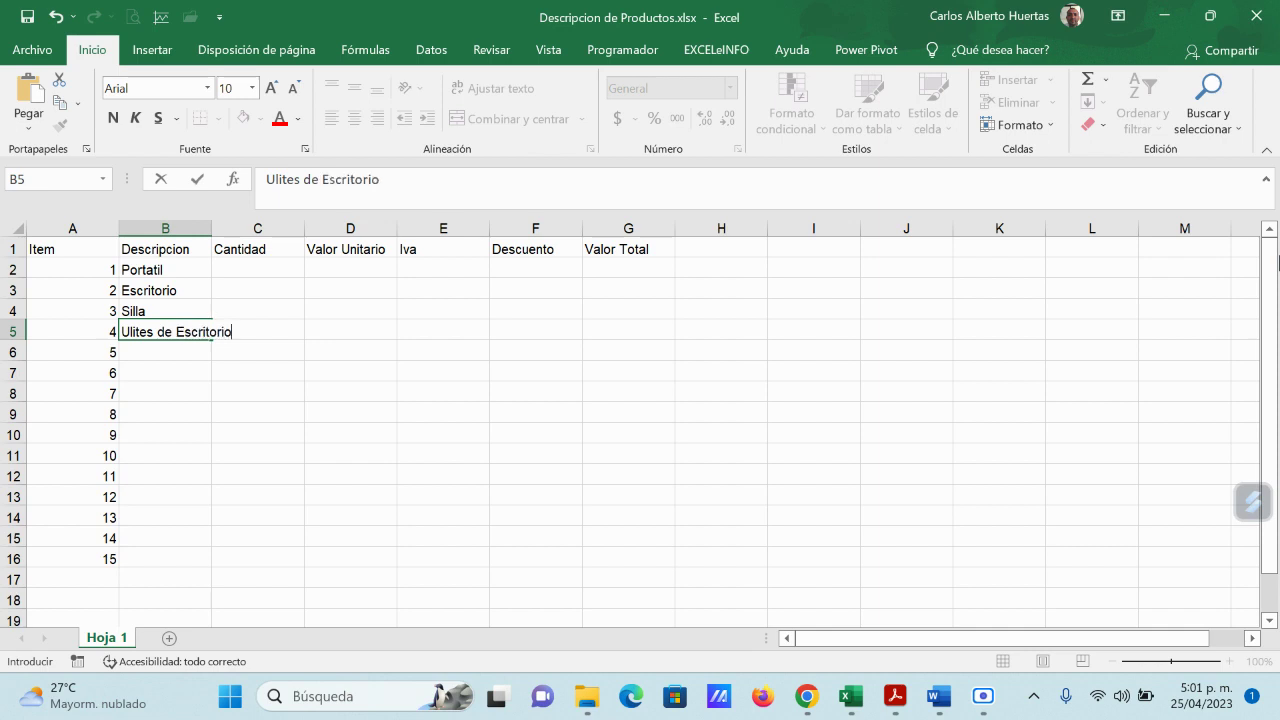
pyautogui.press('Return')
pyautogui.write('I')
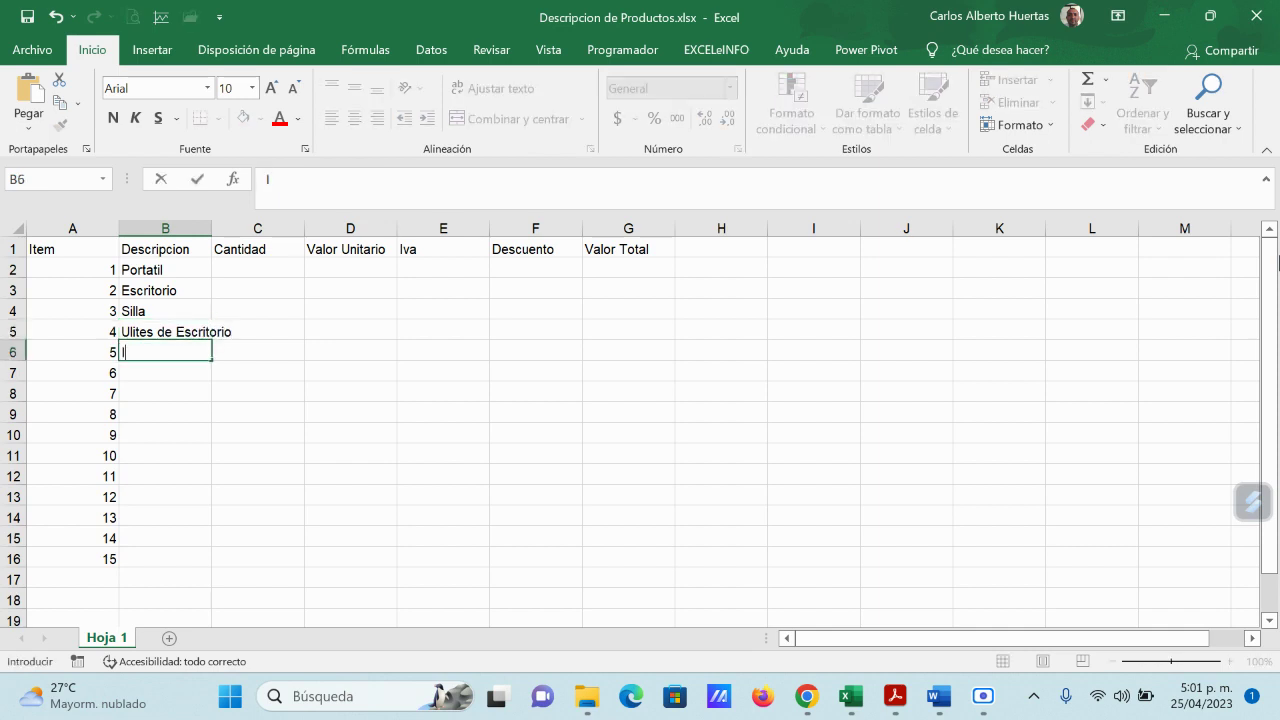
pyautogui.write('mpresora')
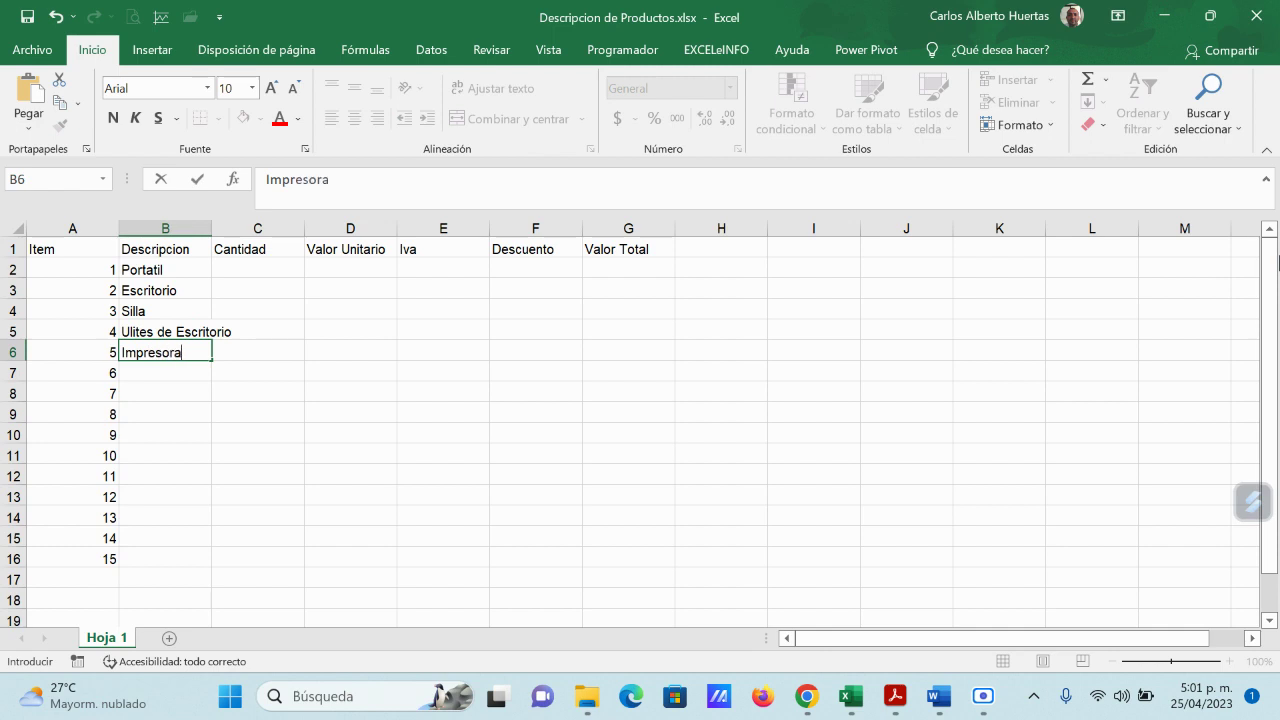
pyautogui.press('Return')
pyautogui.write('Scaner')
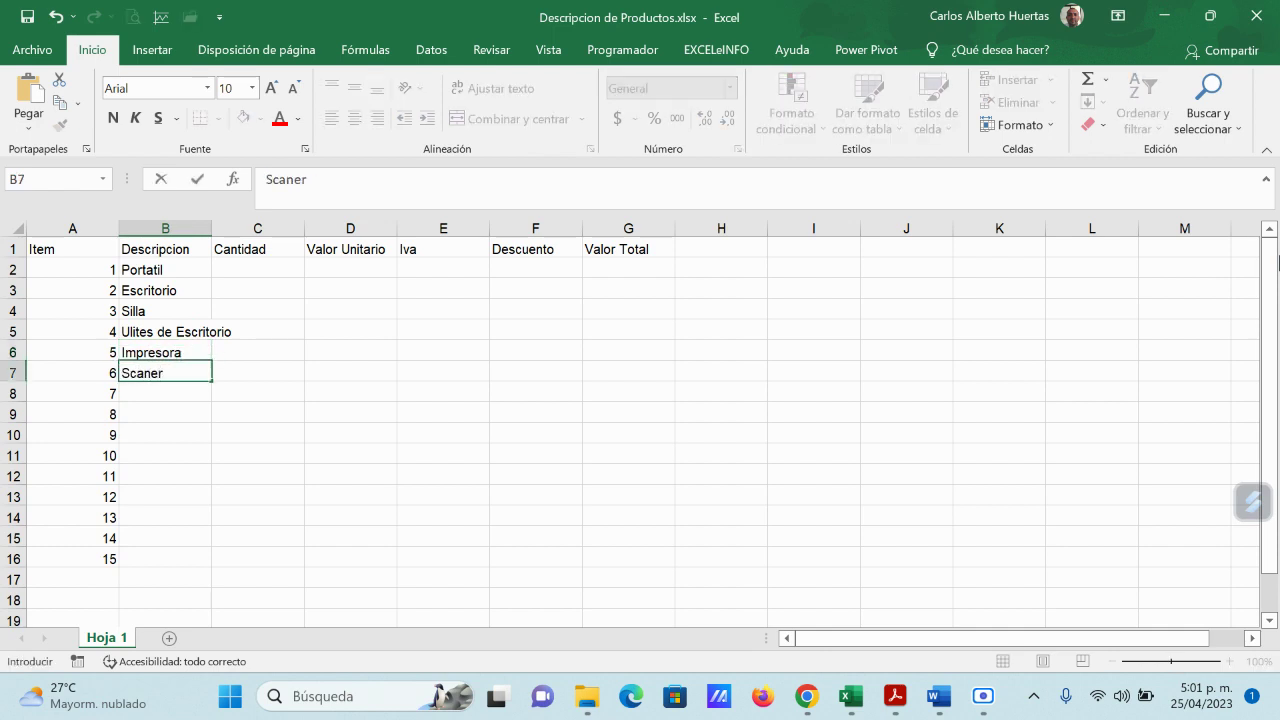
pyautogui.press('Return')
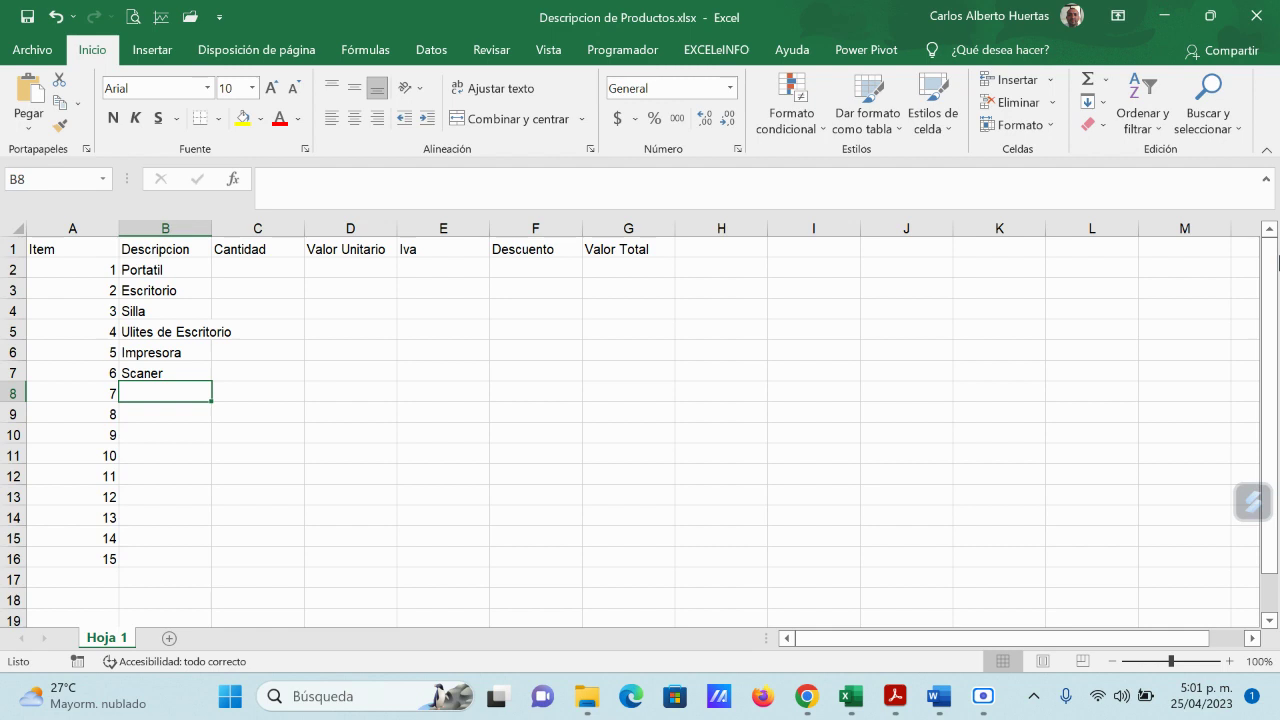
pyautogui.write('archivador')
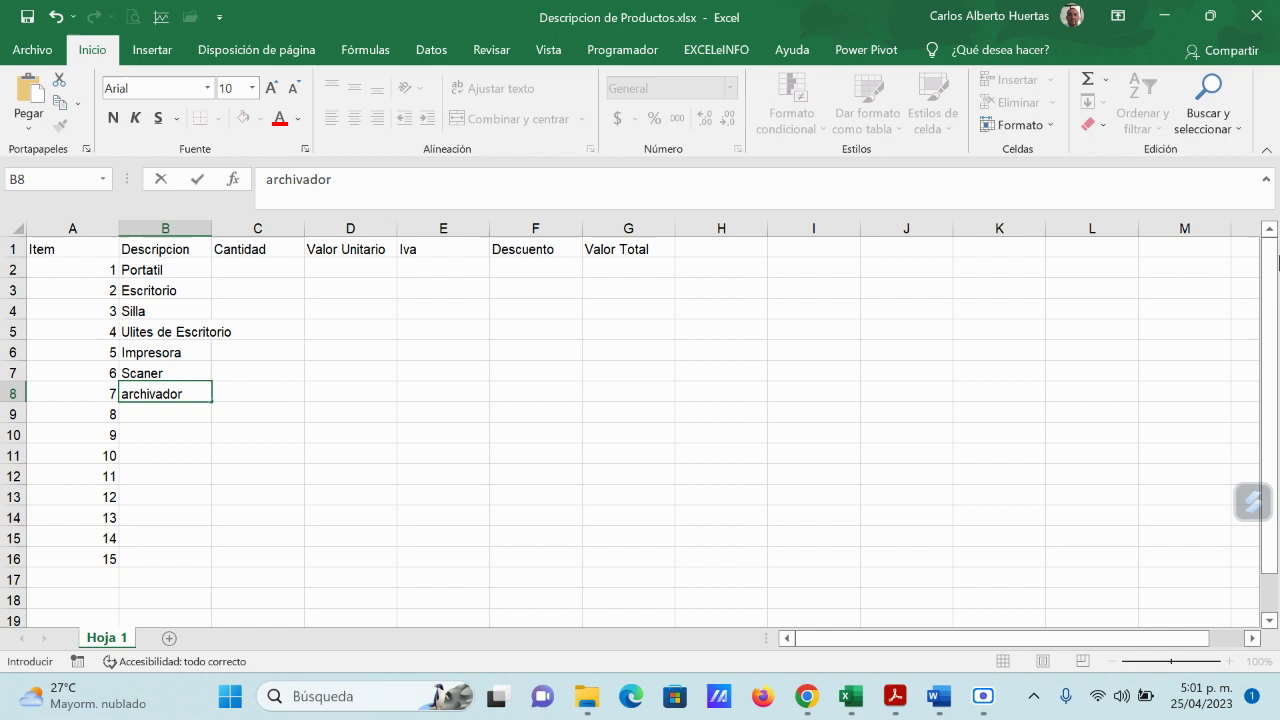
pyautogui.press('Return')
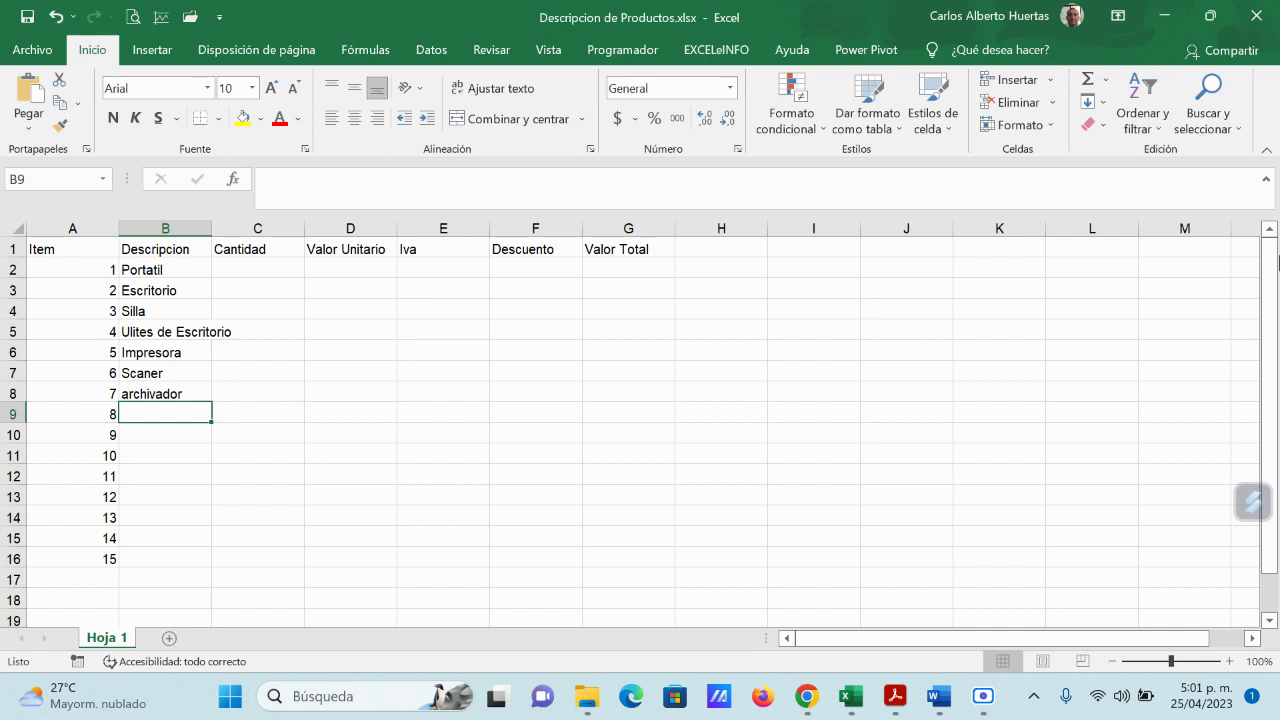
# Step: Enter Mouse, Pantalla and Resma for items 8–10
pyautogui.write('Si')
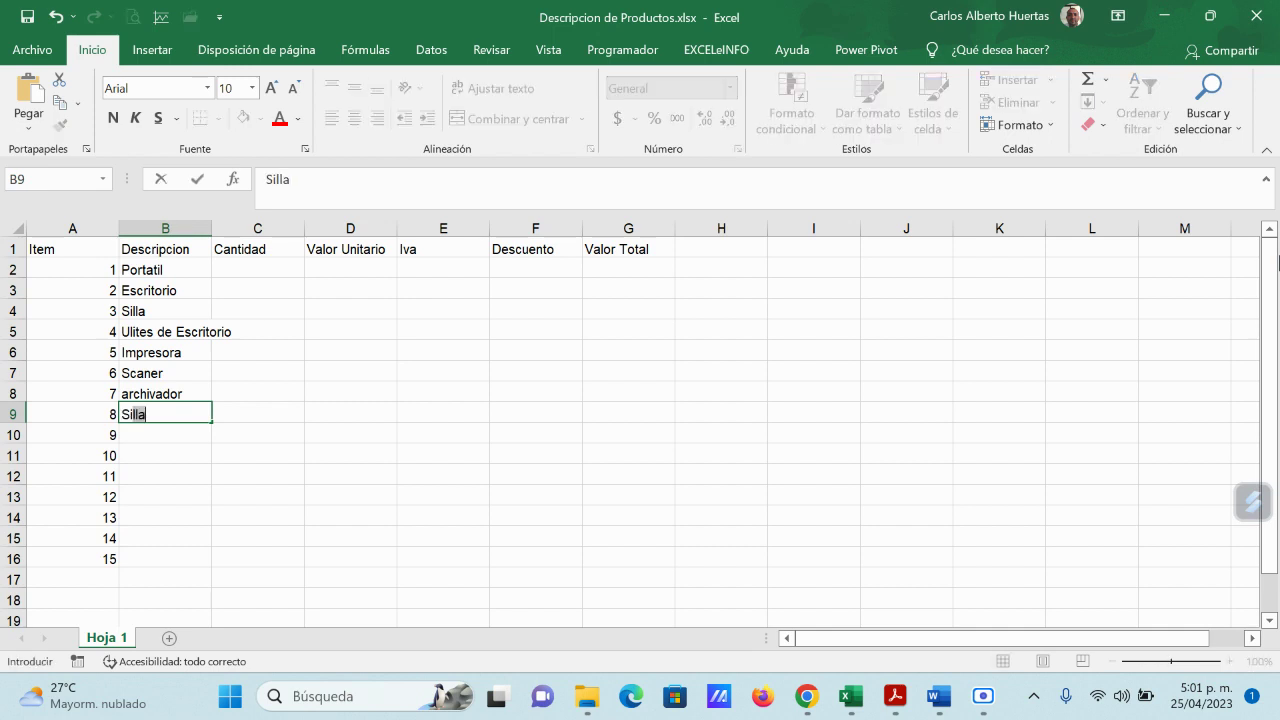
pyautogui.press('BackSpace')
pyautogui.press('BackSpace')
pyautogui.press('BackSpace')
pyautogui.press('BackSpace')
pyautogui.write('Mouse')
pyautogui.press('Return')
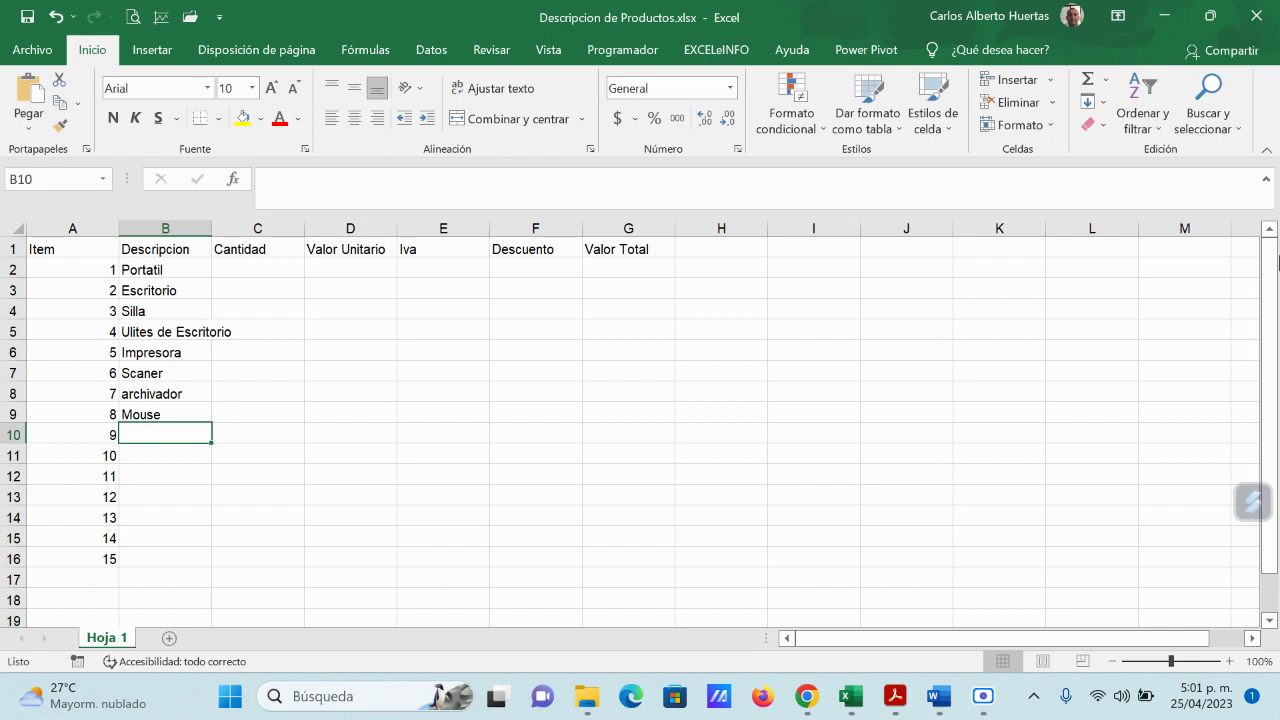
pyautogui.write('Pantalla')
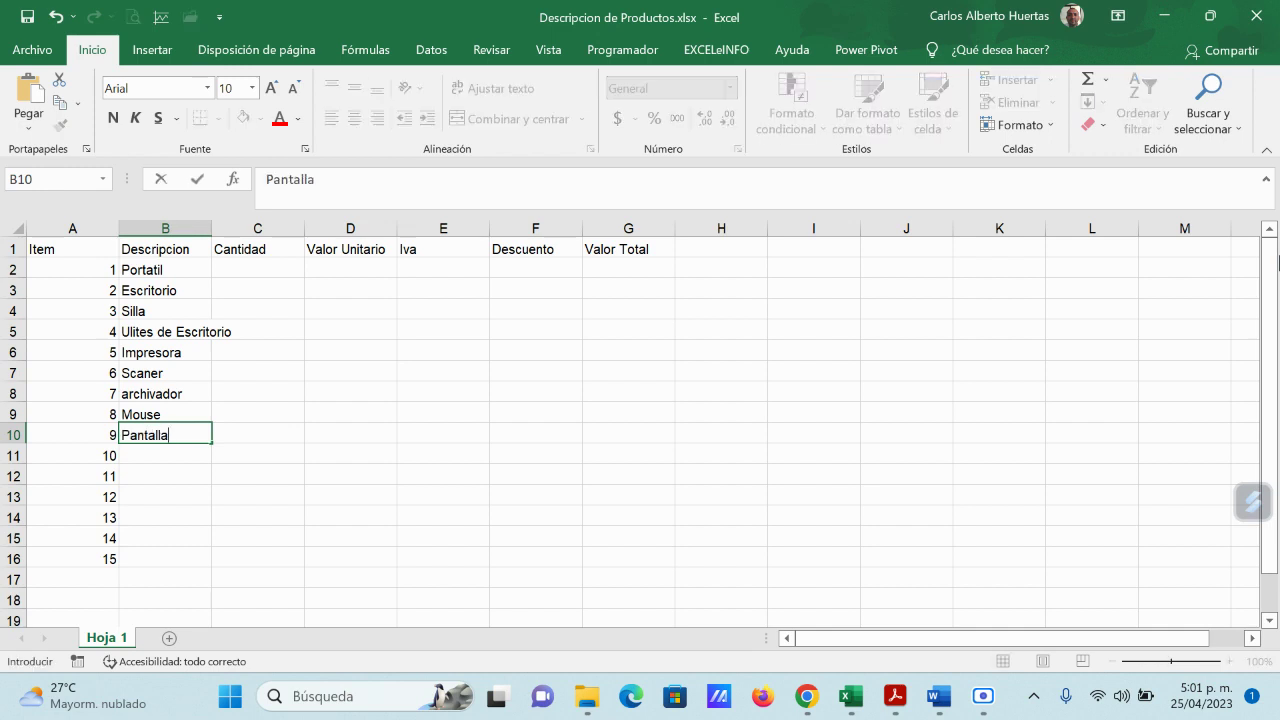
pyautogui.press('Return')
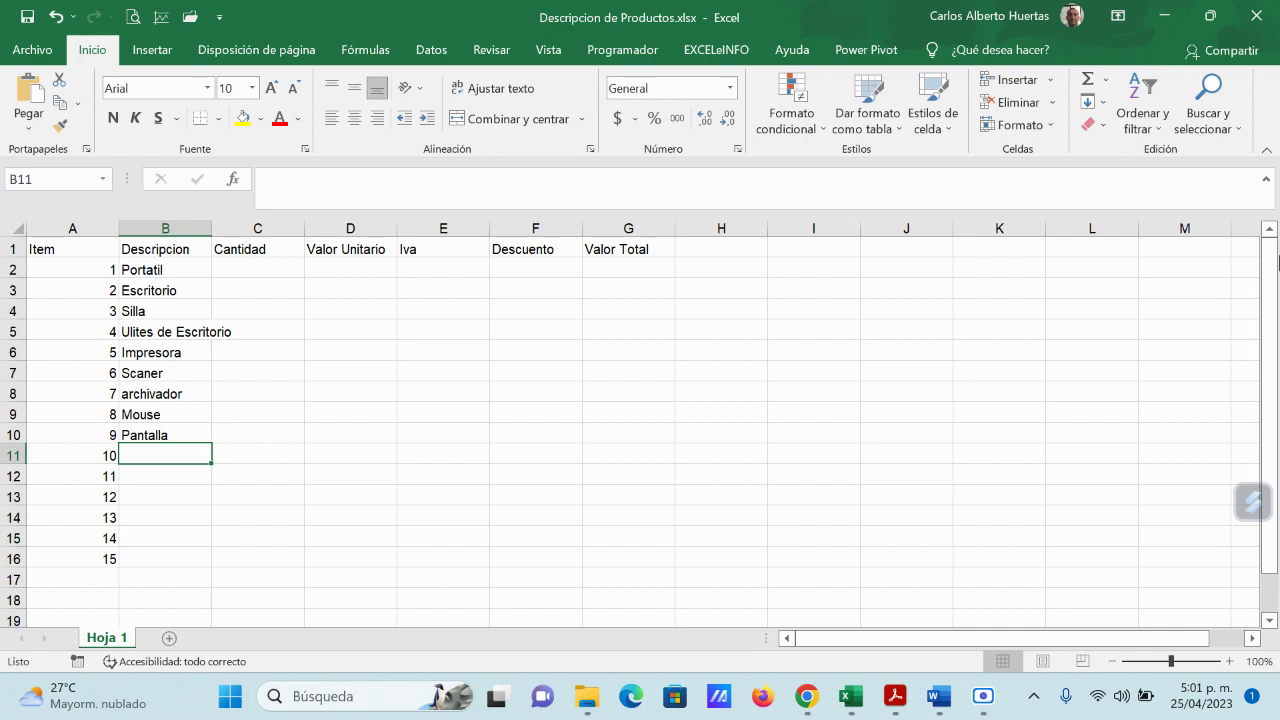
pyautogui.write('Resma')
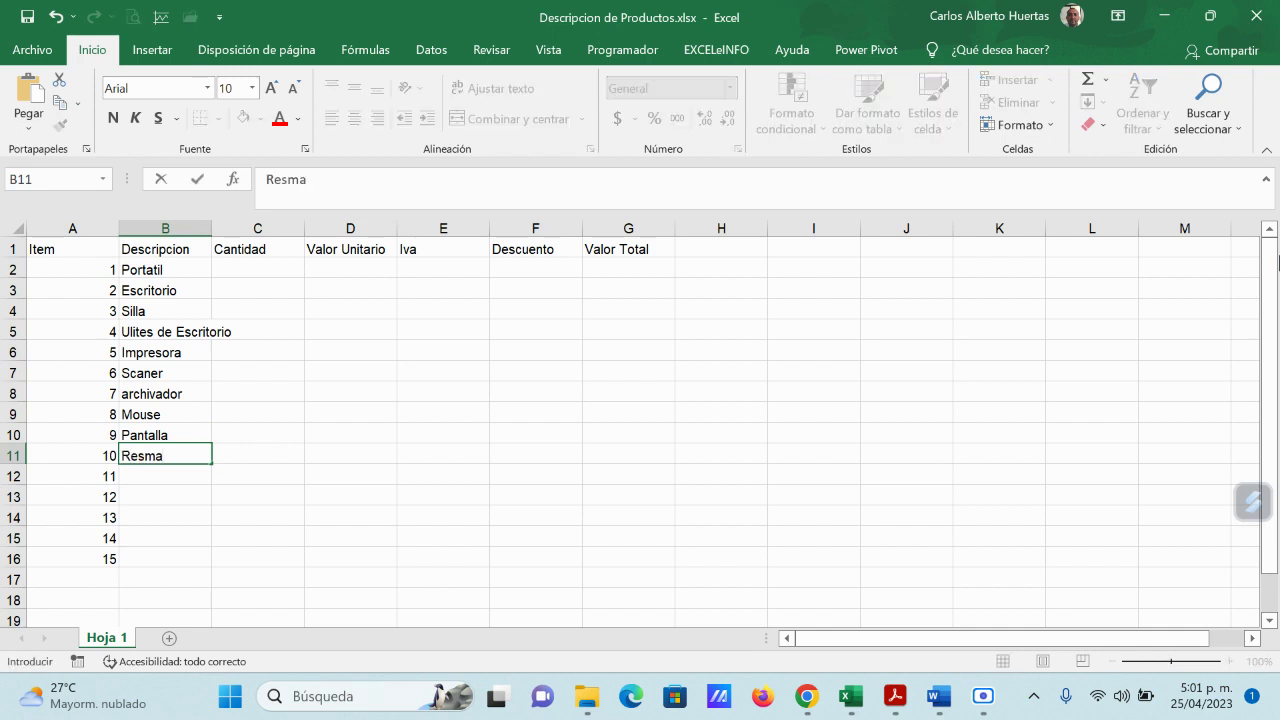
pyautogui.press('Return')
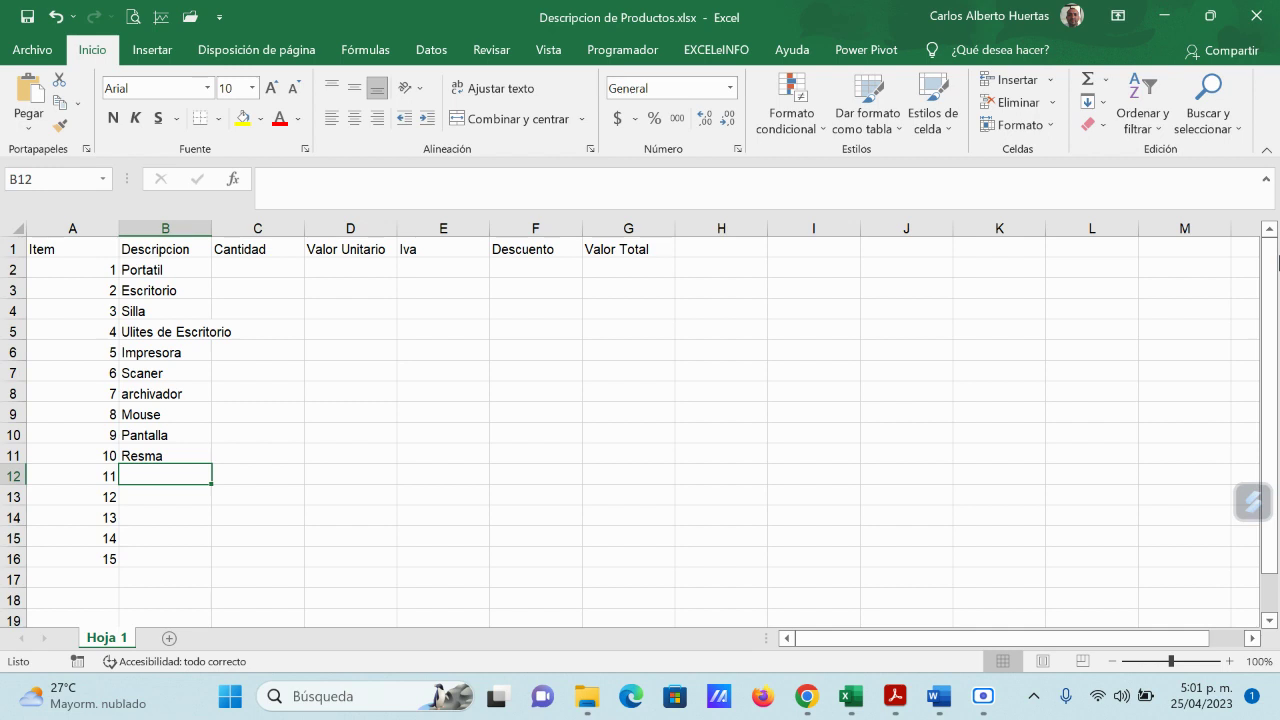
# Step: Autofit column B, save and close Descripcion de Productos, then minimize Excel
pyautogui.doubleClick(211, 228)
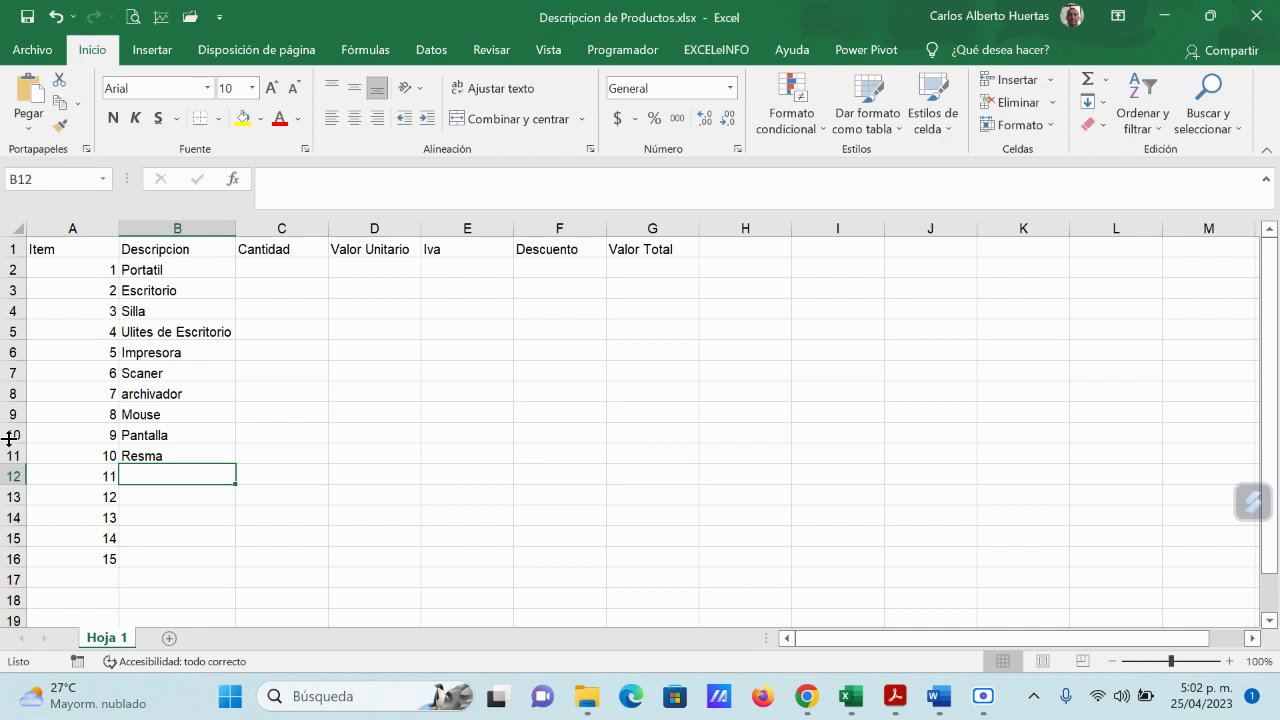
pyautogui.click(27, 18)
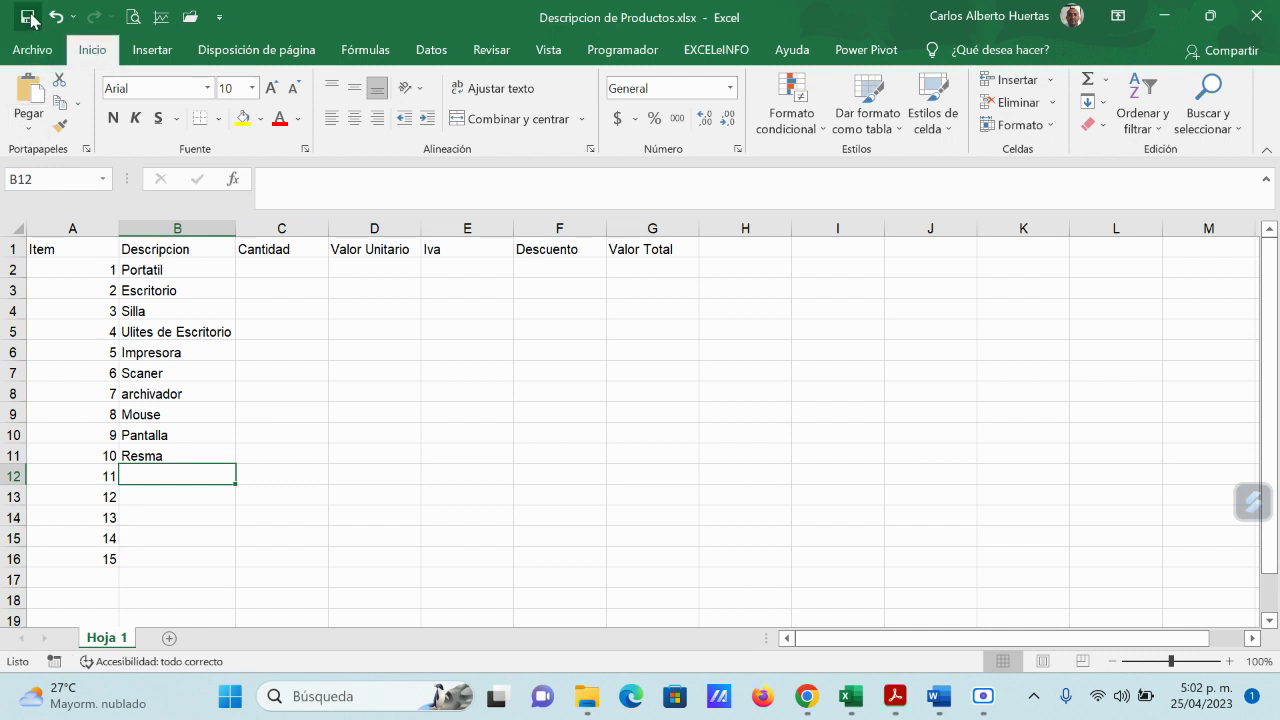
pyautogui.click(1256, 15)
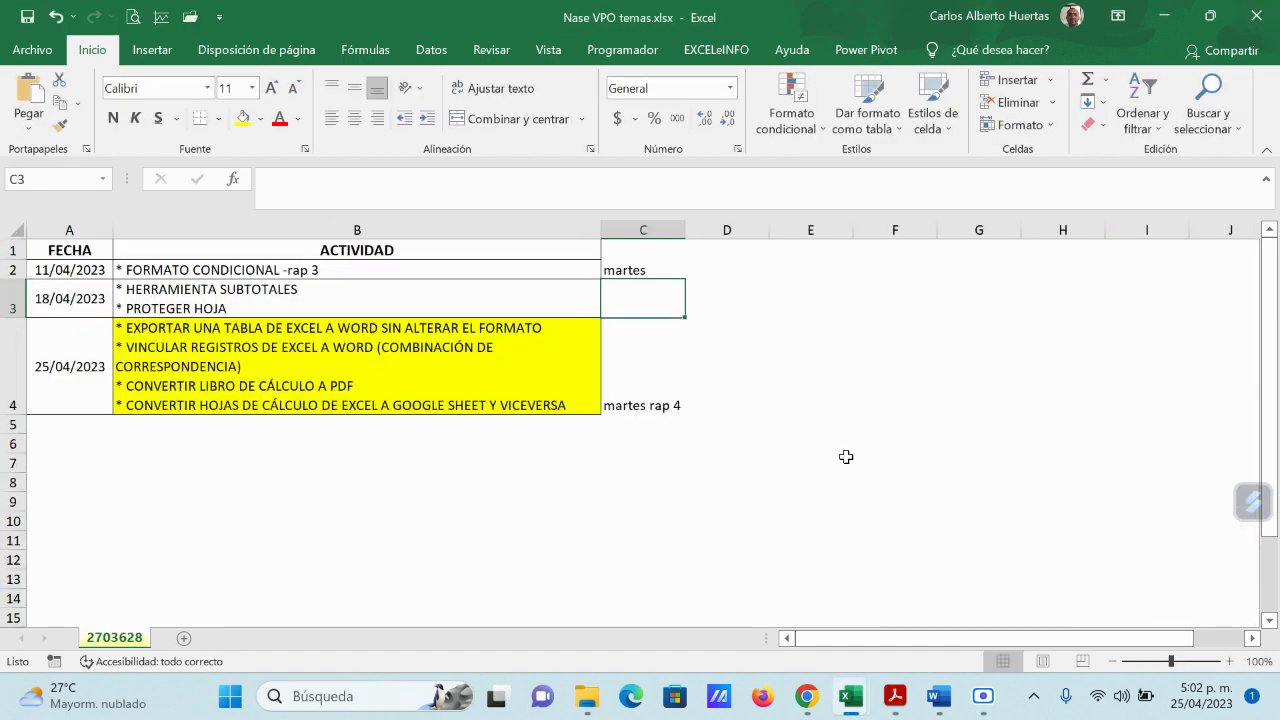
pyautogui.click(1164, 15)
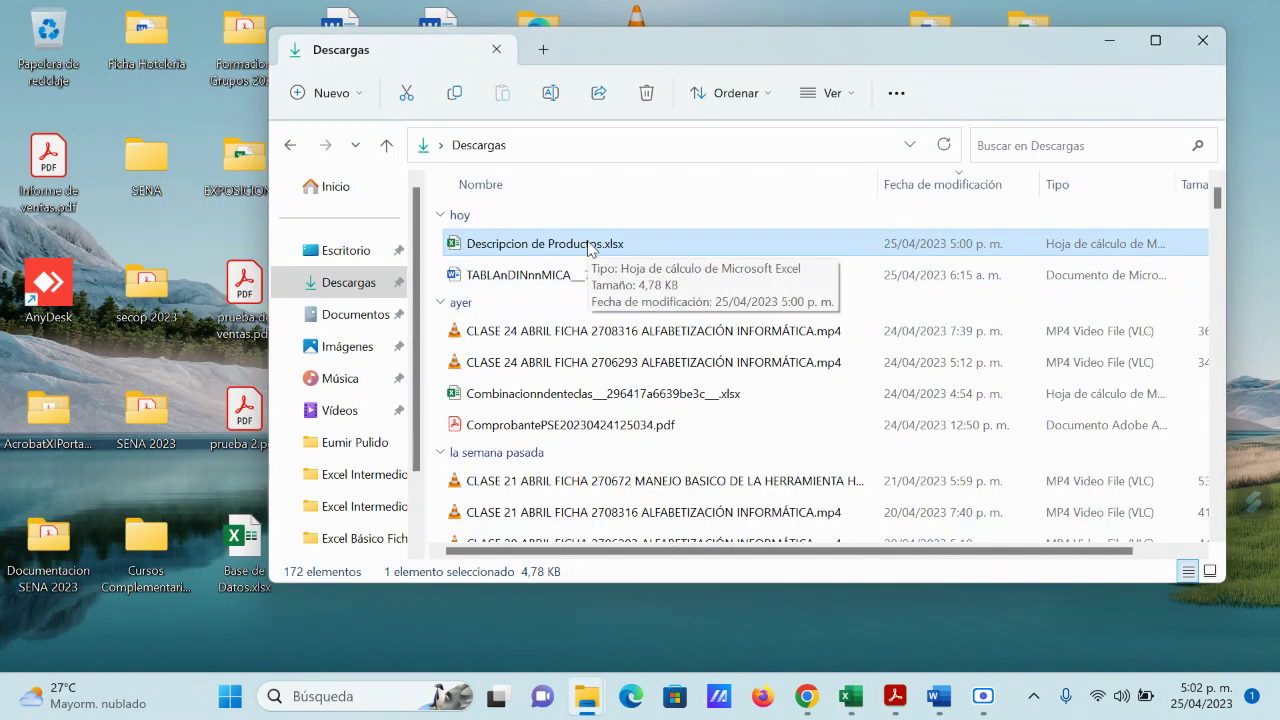
# Step: From the Gmail window, open Hojas de cálculo from the Google apps grid in a new tab
pyautogui.moveTo(806, 705)
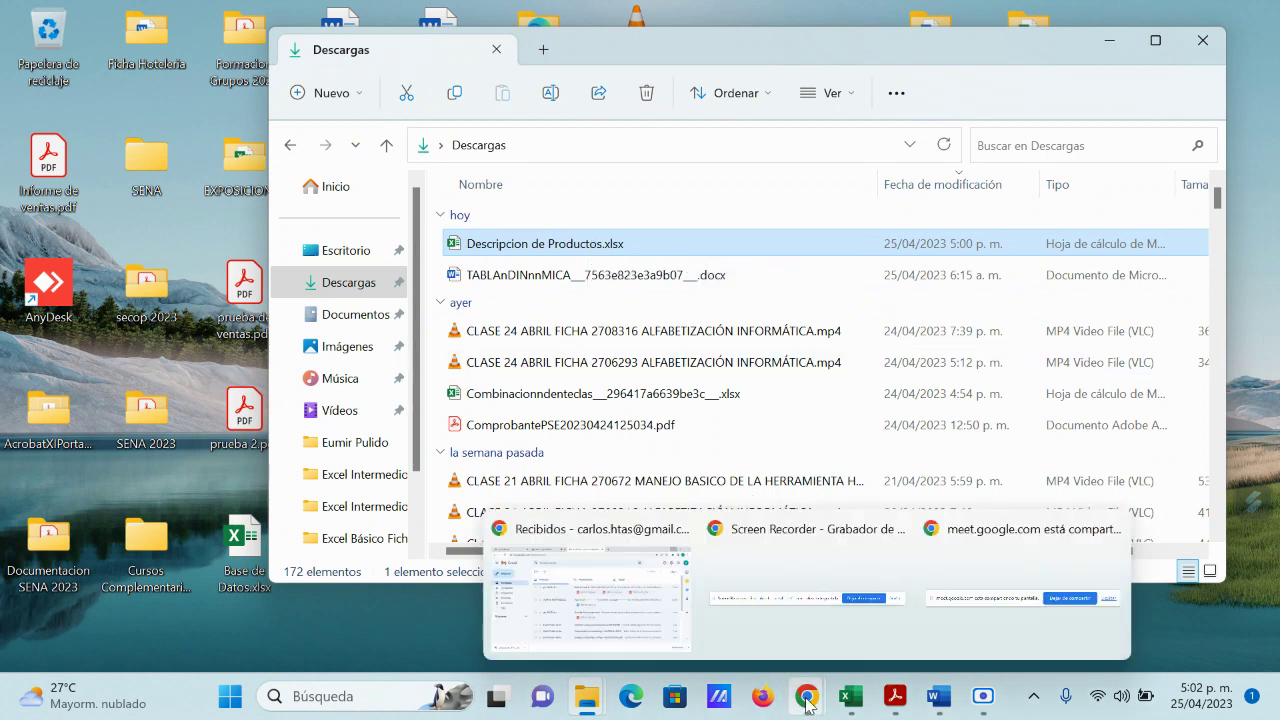
pyautogui.click(590, 580)
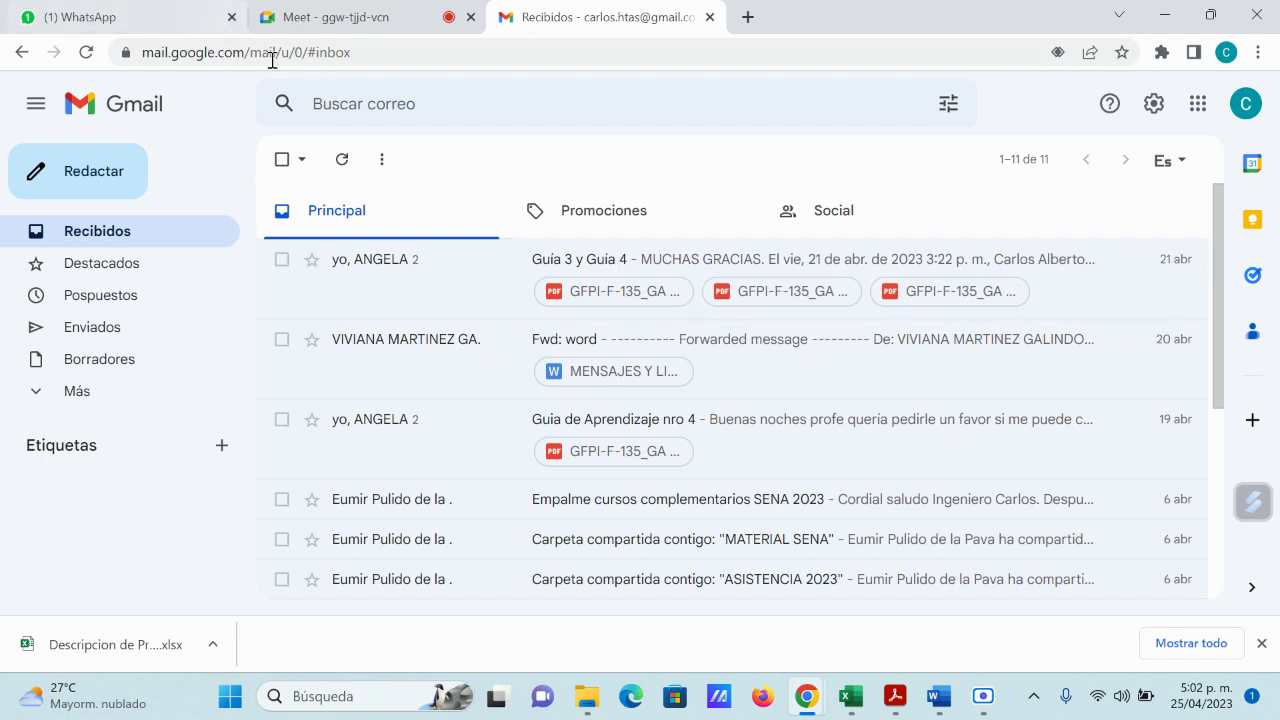
pyautogui.click(1200, 106)
pyautogui.scroll(-5, 1186, 286)
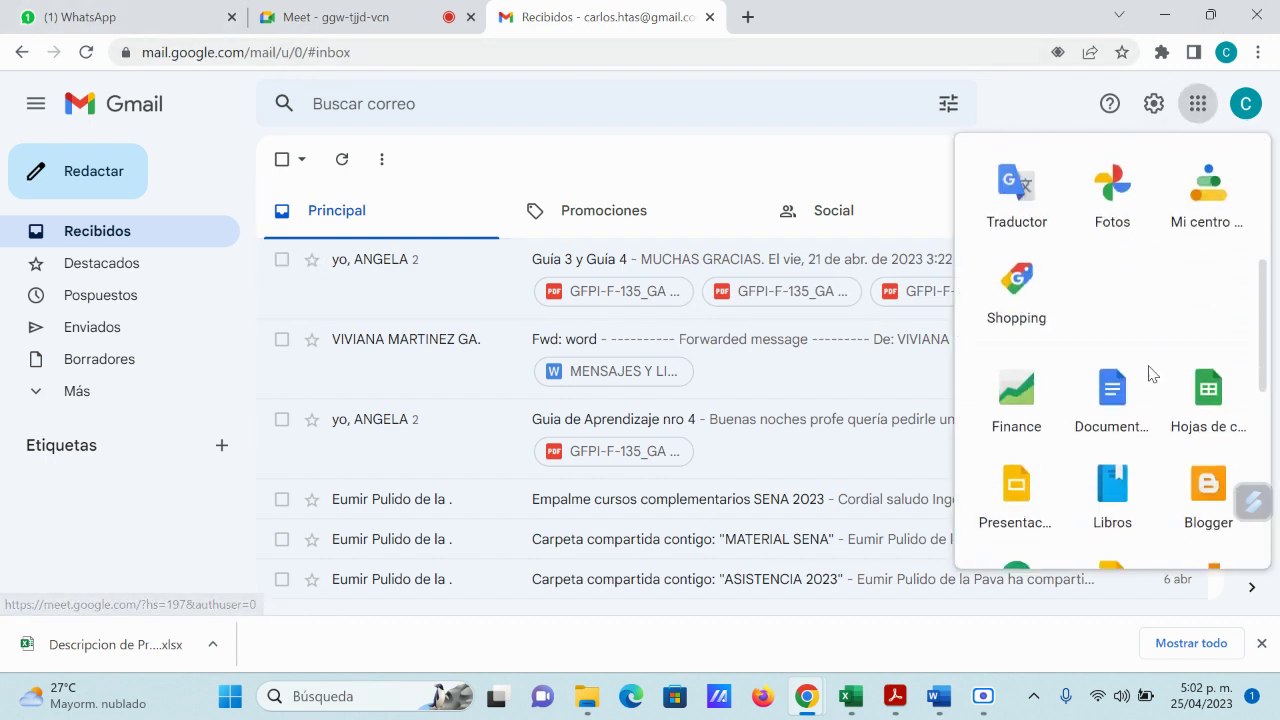
pyautogui.click(1208, 276)
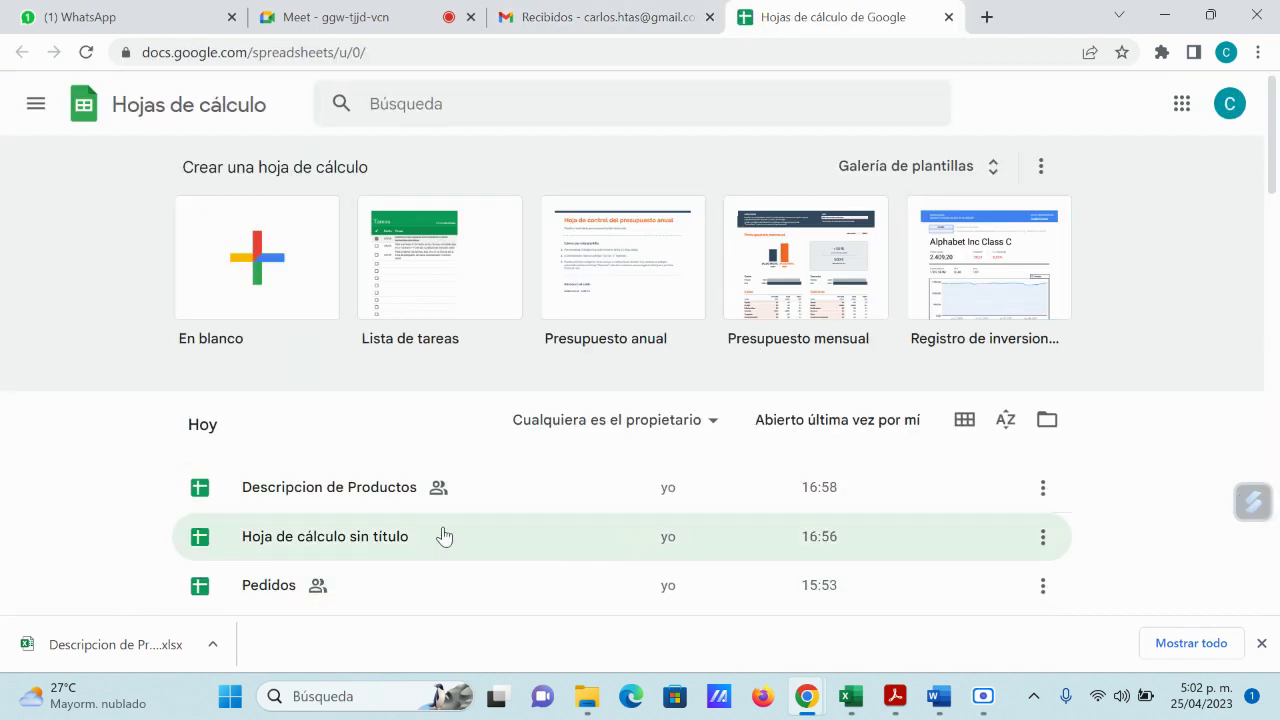
pyautogui.click(378, 490)
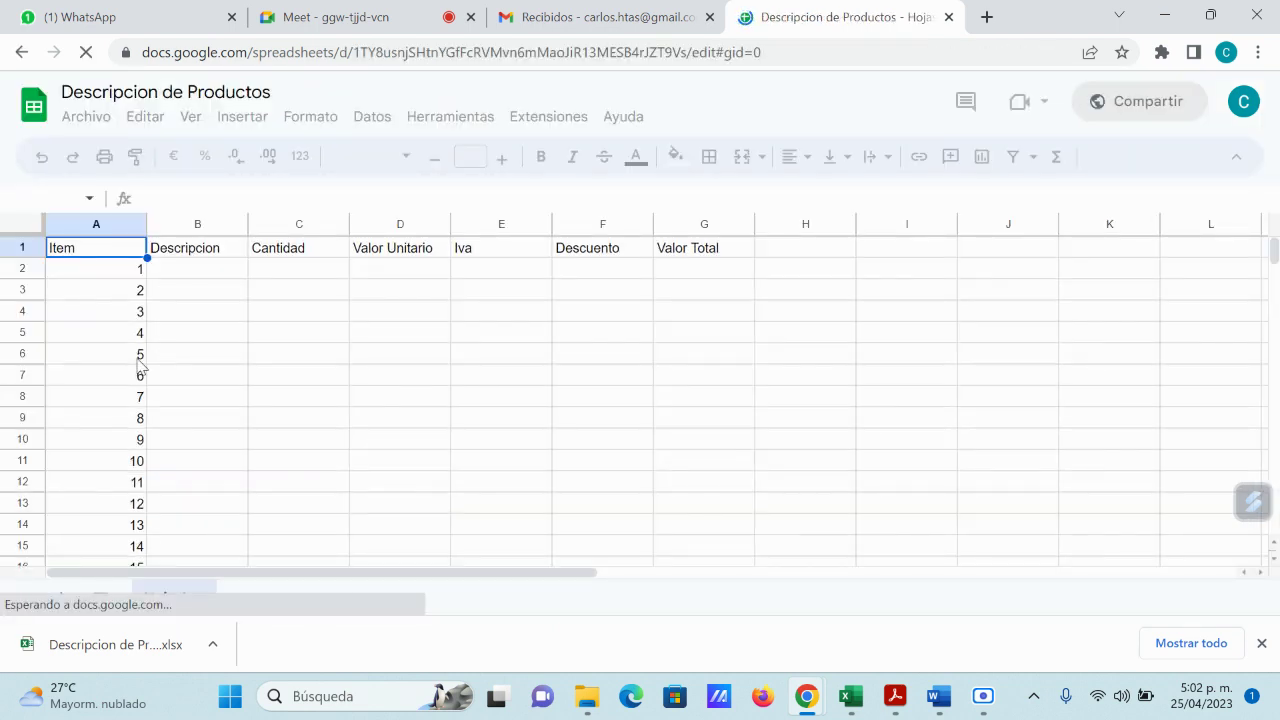
pyautogui.click(951, 17)
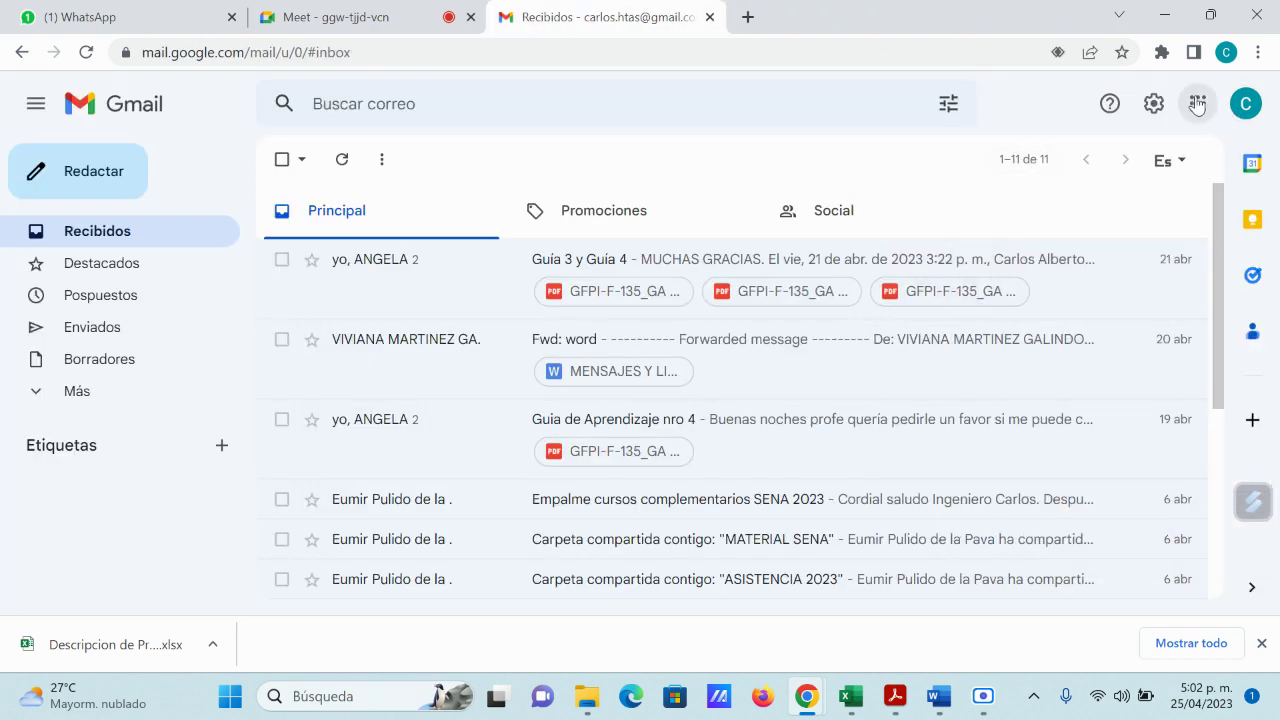
pyautogui.click(1197, 104)
pyautogui.scroll(-3, 1174, 326)
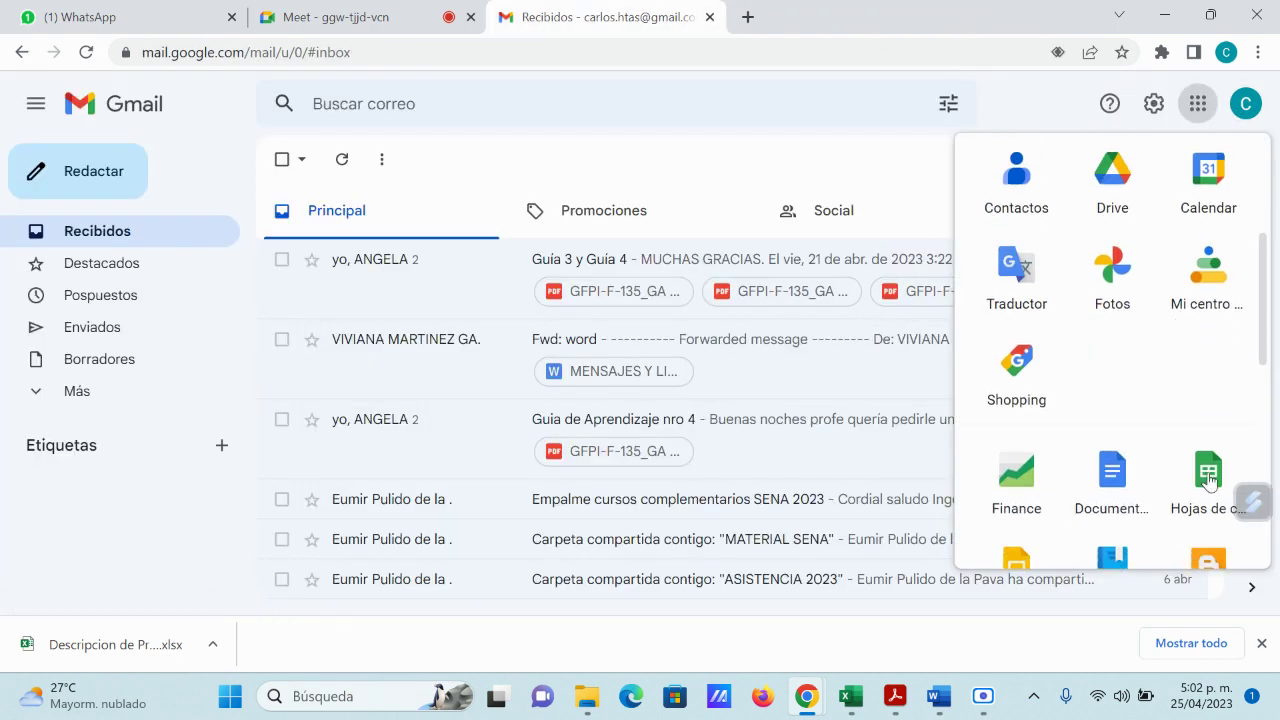
pyautogui.click(1209, 478)
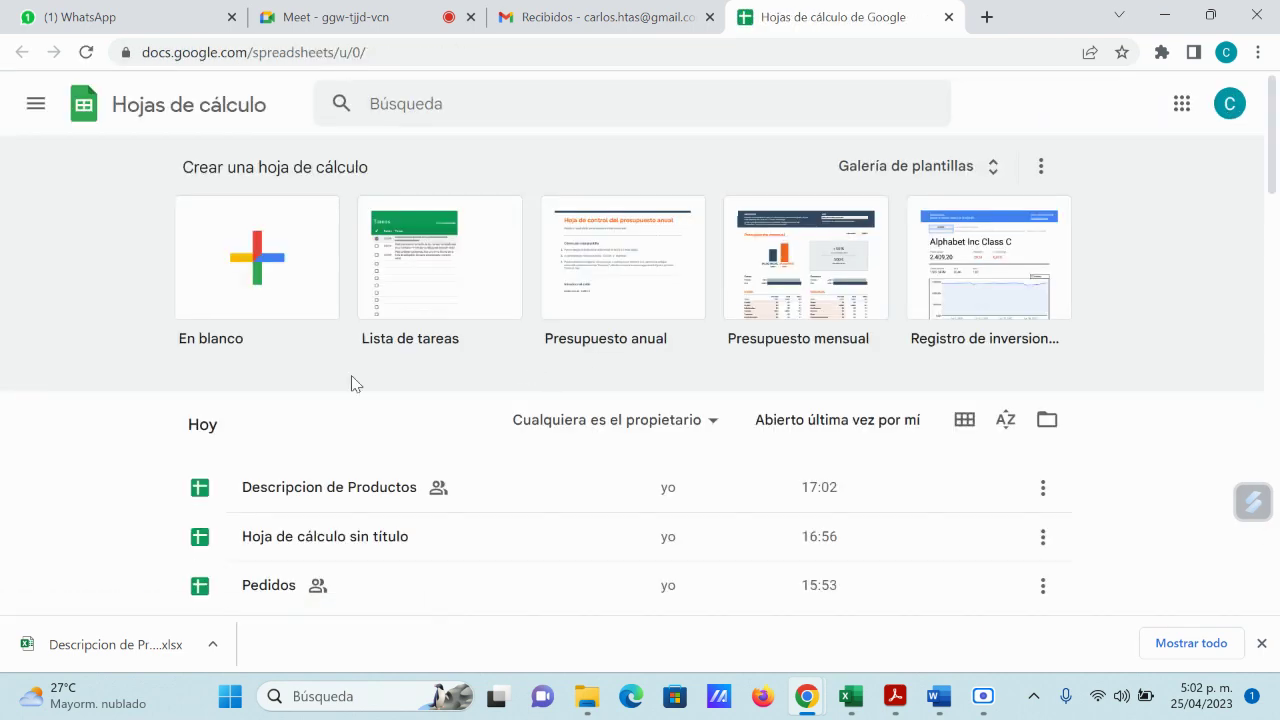
pyautogui.scroll(-2, 584, 466)
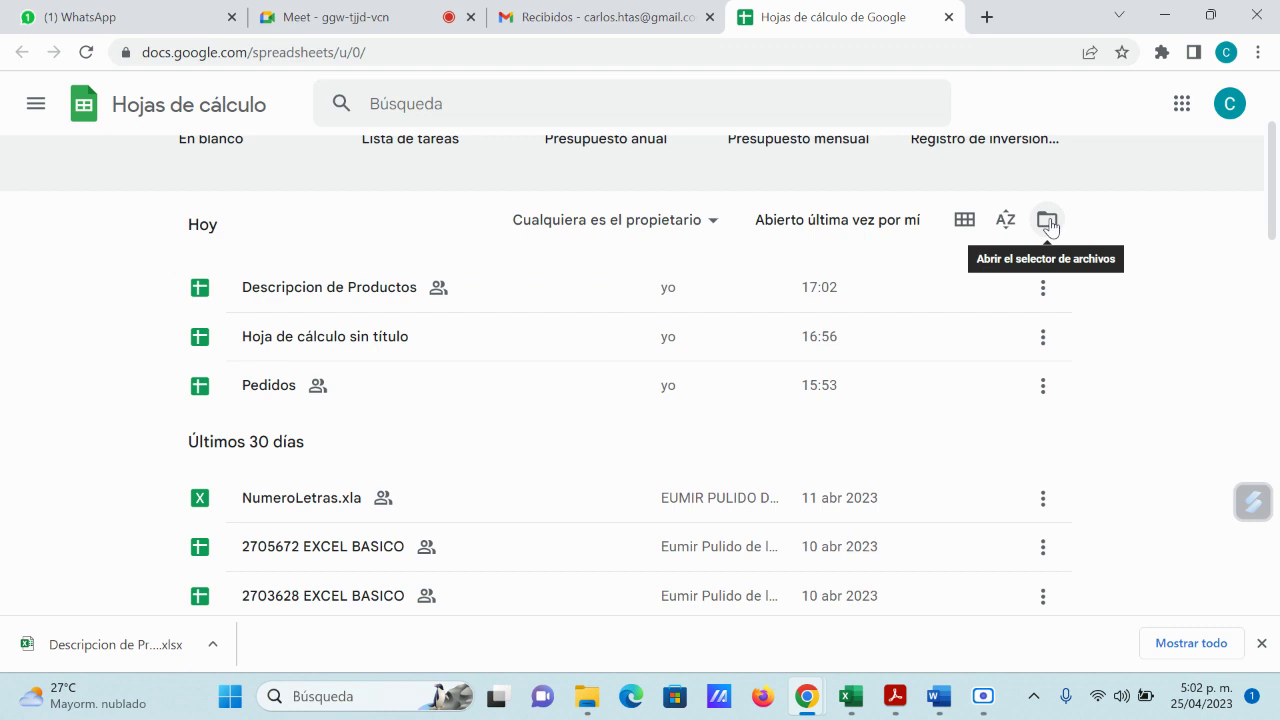
# Step: Upload Descripcion de Productos.xlsx from Descargas through Subir > Examinar in the Open file dialog
pyautogui.click(1048, 222)
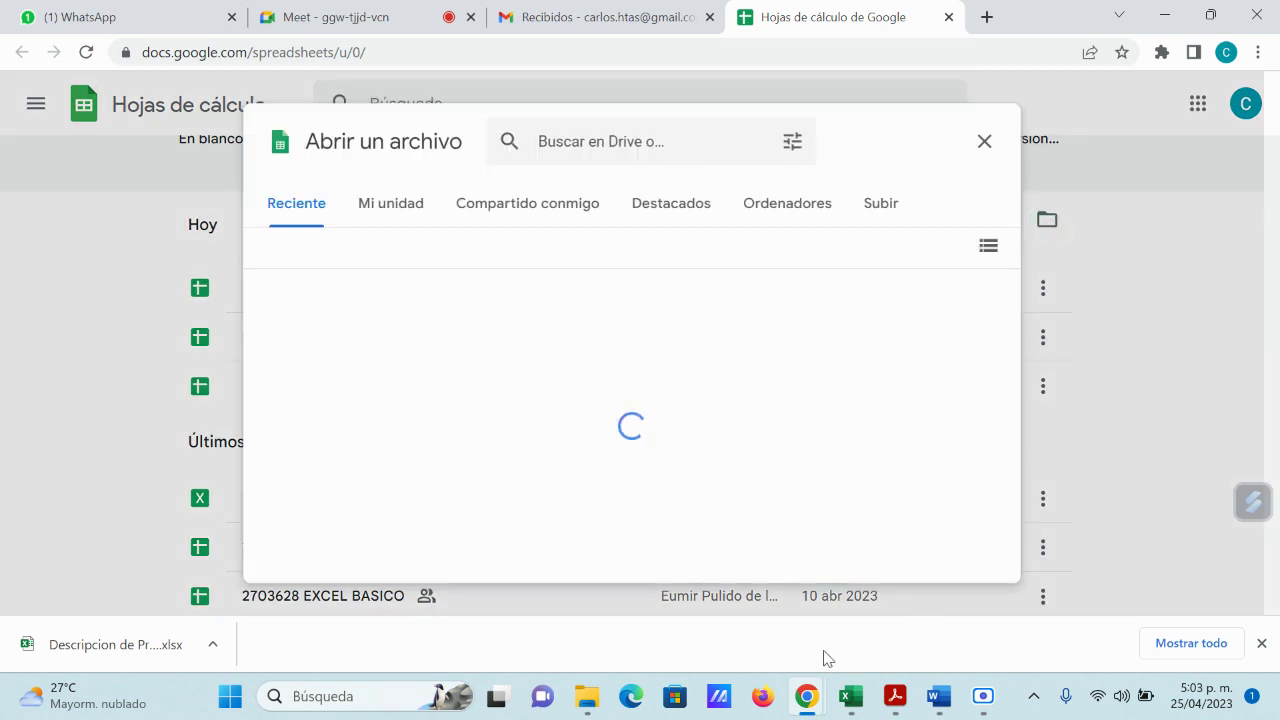
pyautogui.click(885, 210)
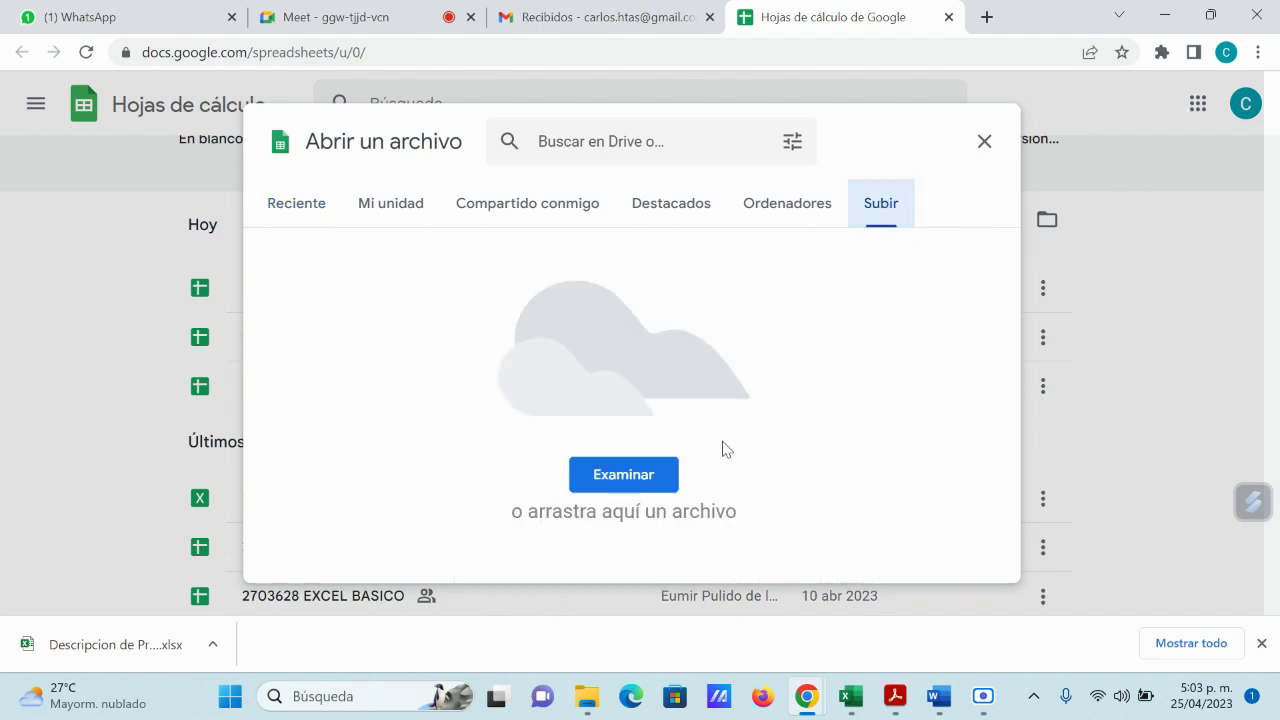
pyautogui.click(638, 474)
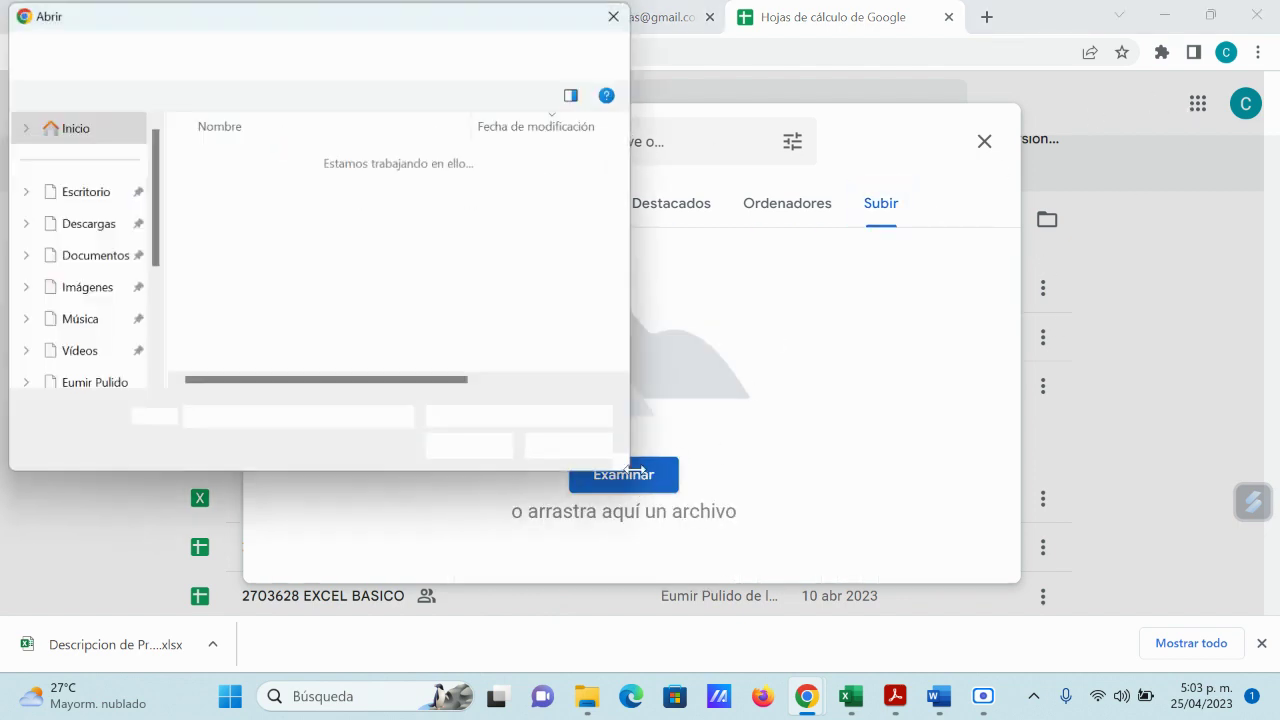
pyautogui.click(313, 188)
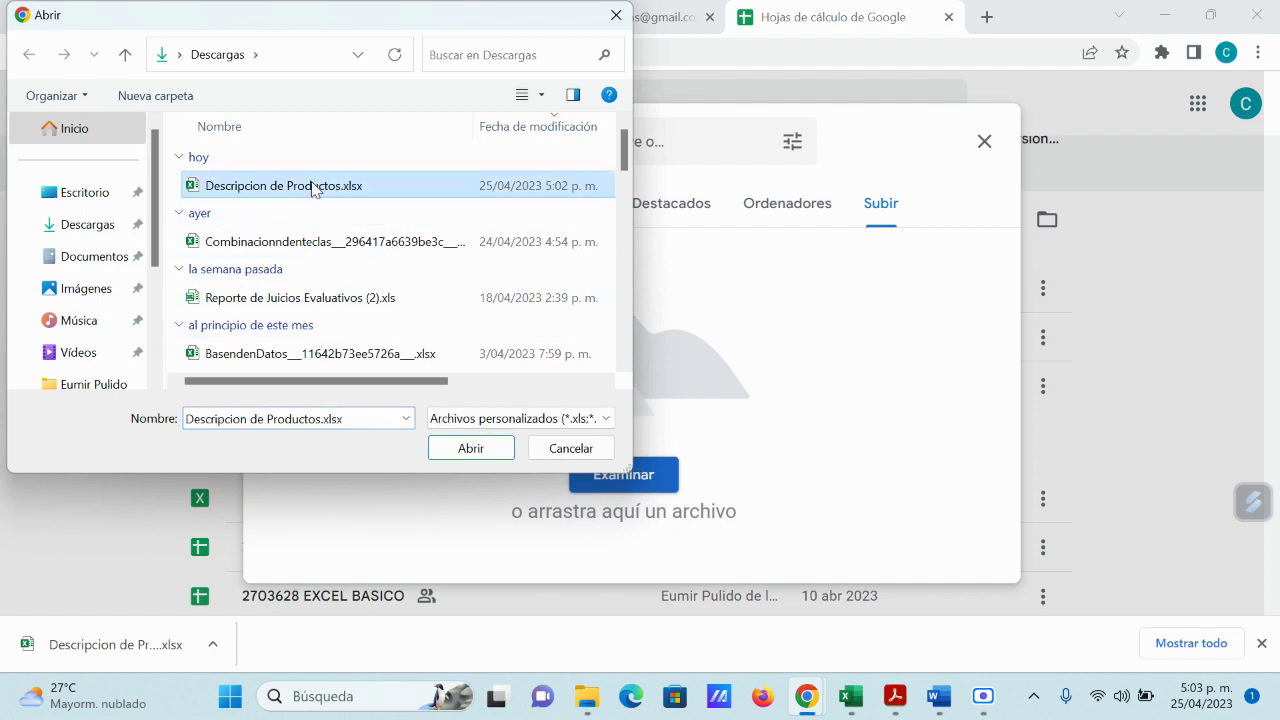
pyautogui.click(474, 449)
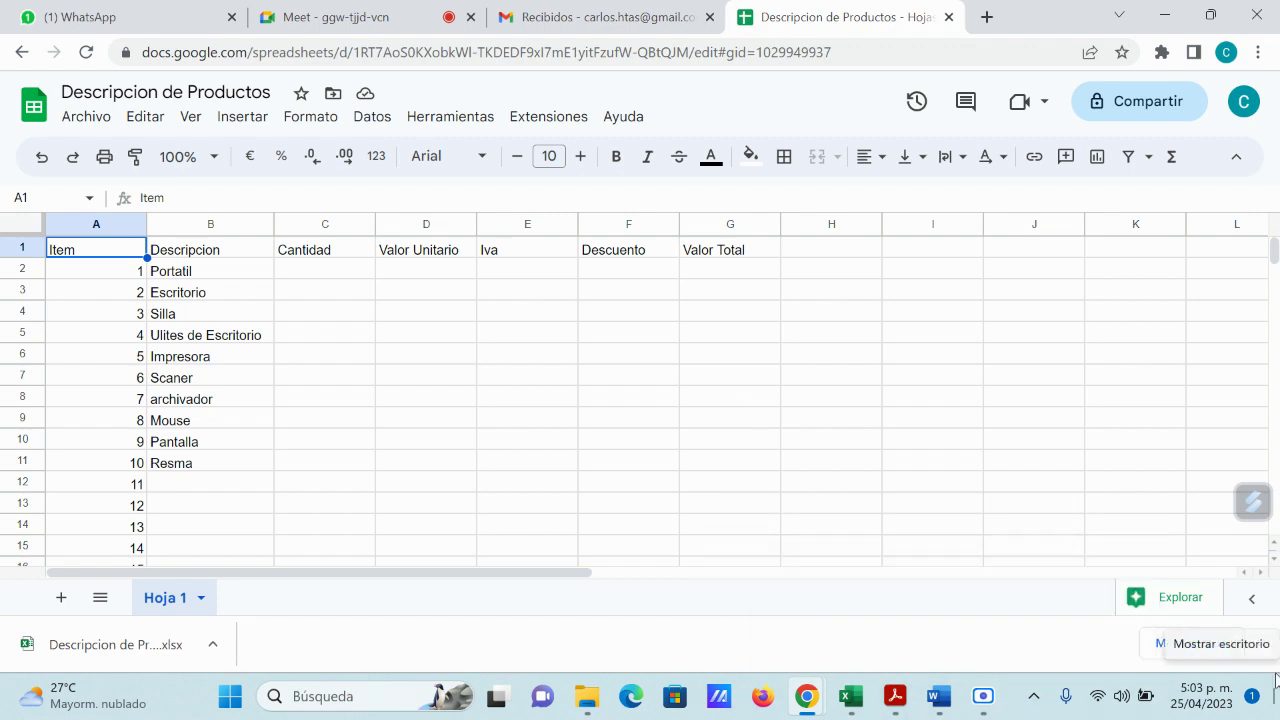
# Step: Clear the download notice and open the newest Descripcion de Productos from the Sheets file list
pyautogui.click(1262, 643)
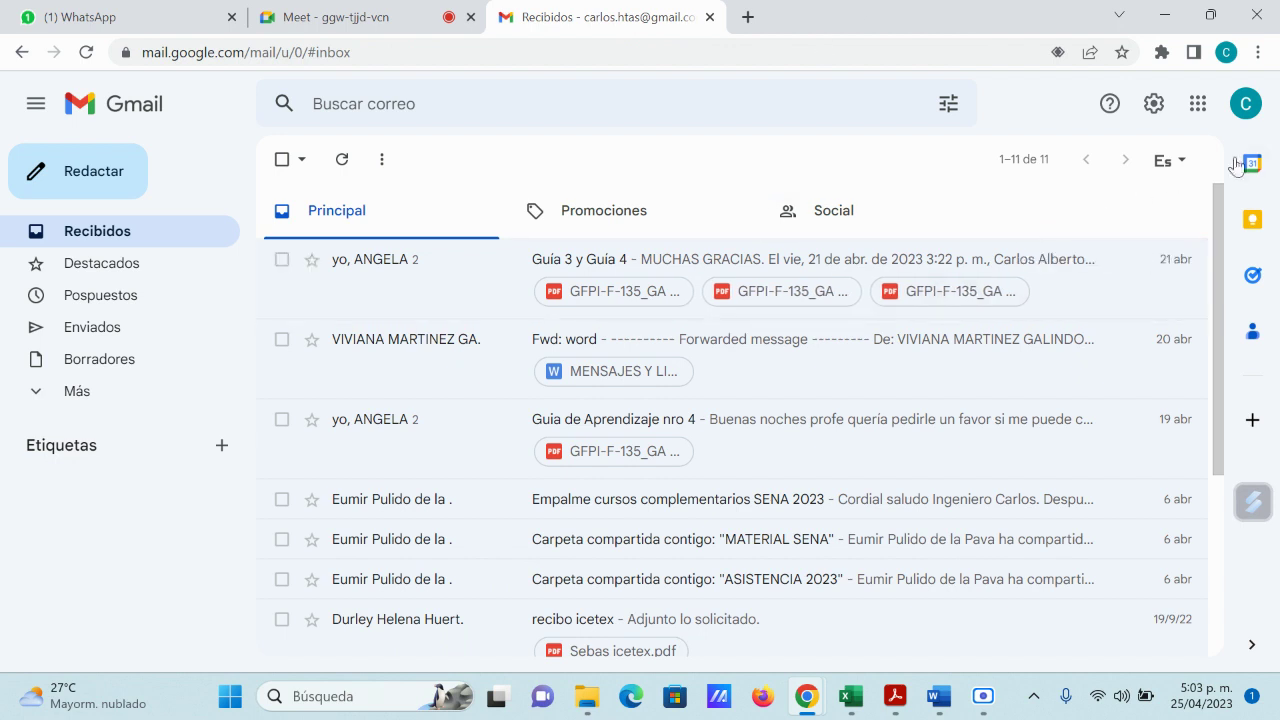
pyautogui.click(1198, 103)
pyautogui.scroll(-2, 1160, 387)
pyautogui.scroll(-4, 1160, 387)
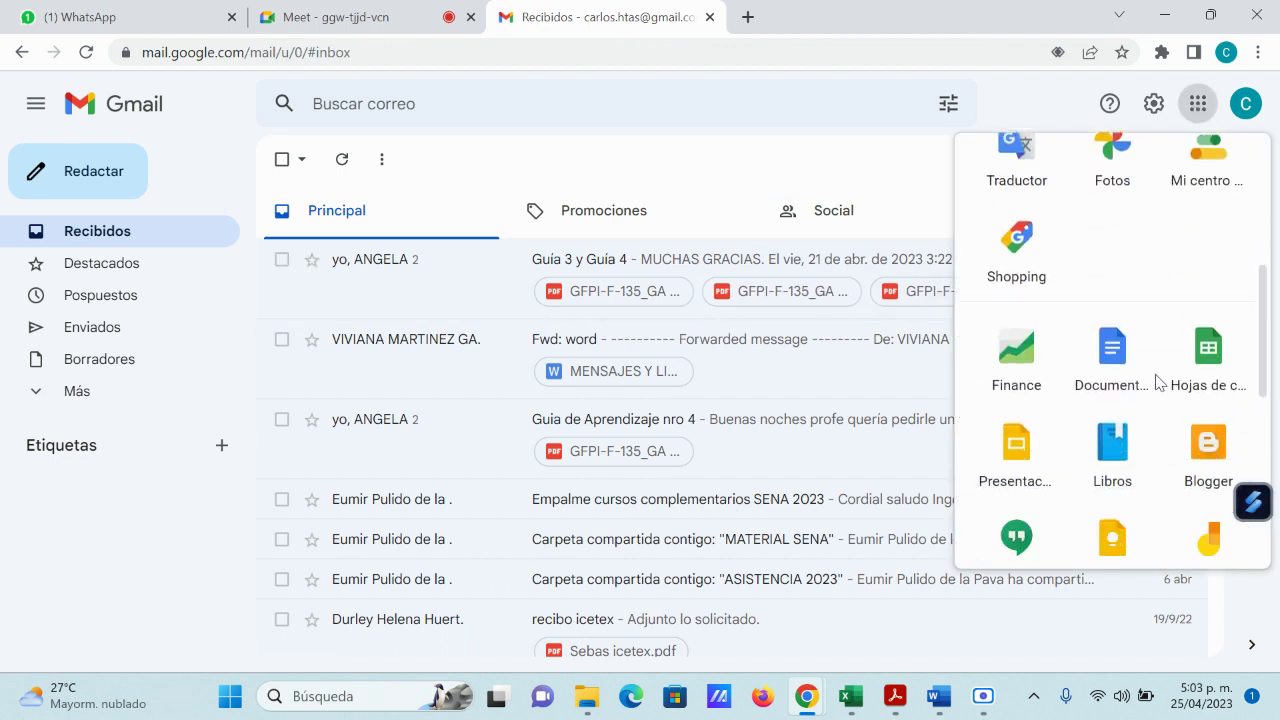
pyautogui.click(1212, 272)
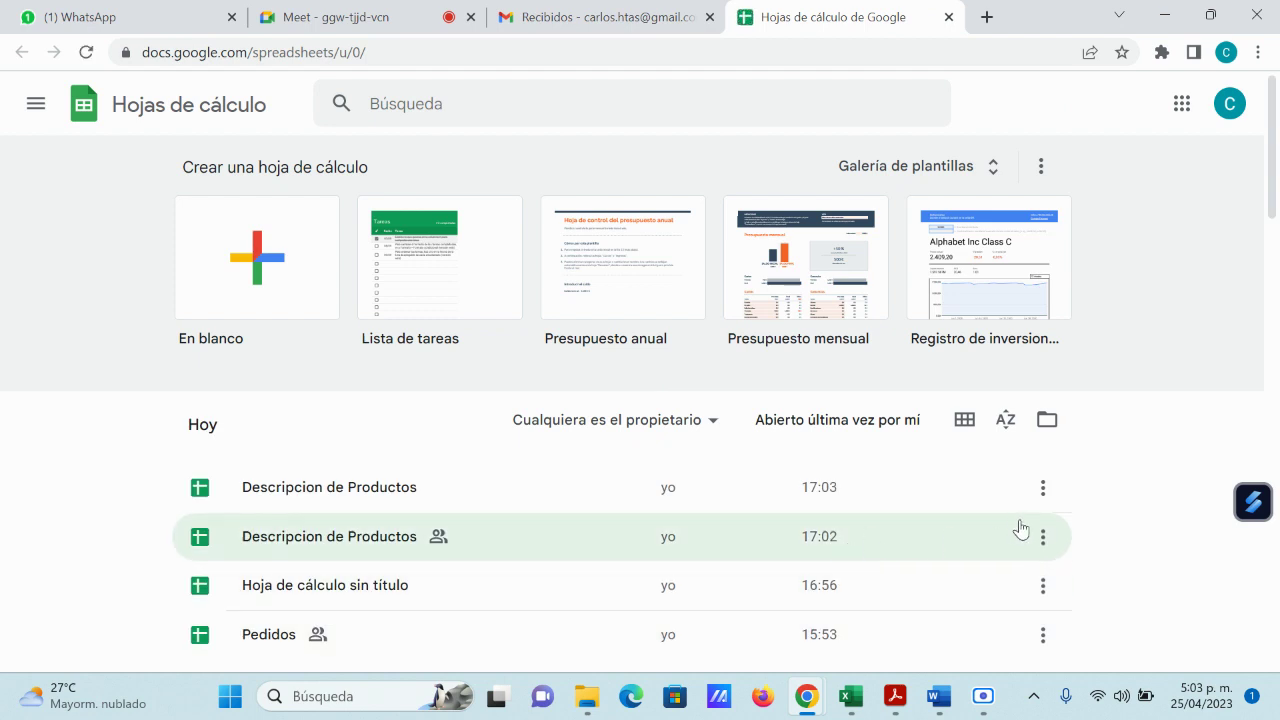
pyautogui.scroll(-1, 1020, 530)
pyautogui.click(365, 390)
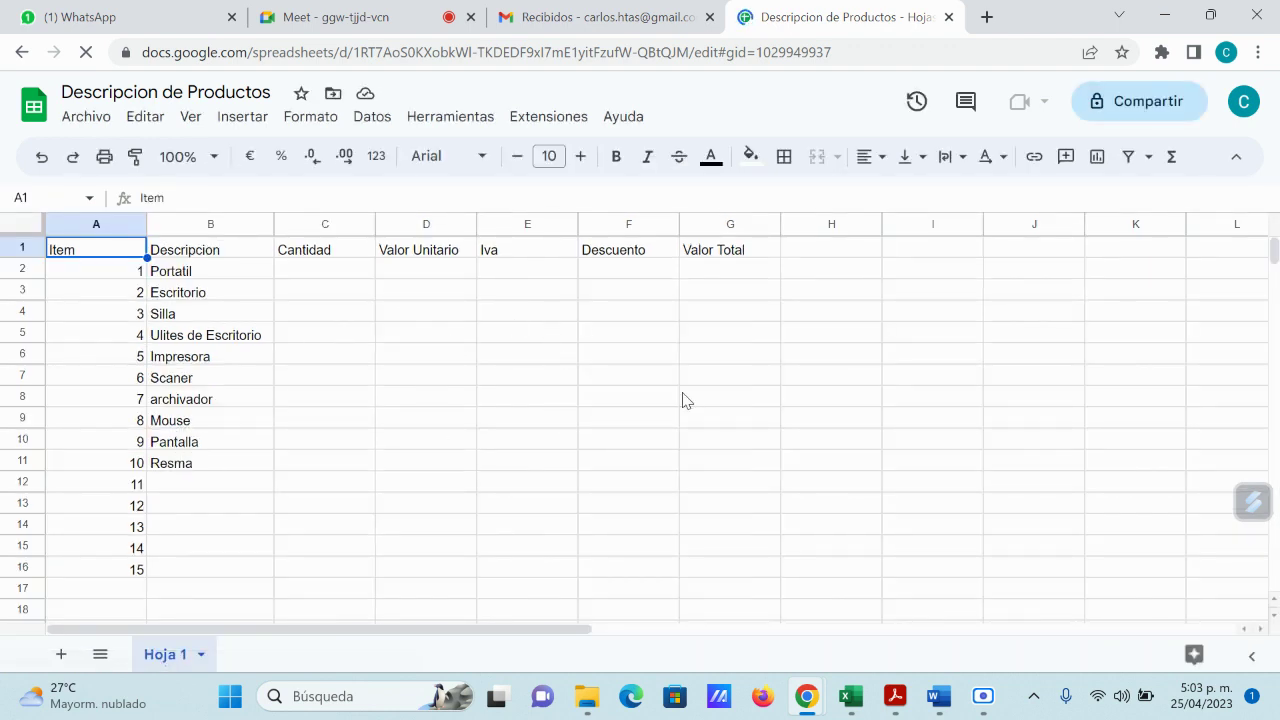
# Step: Check the spreadsheet's general access under Compartir and close it, leaving access restricted
pyautogui.click(1150, 104)
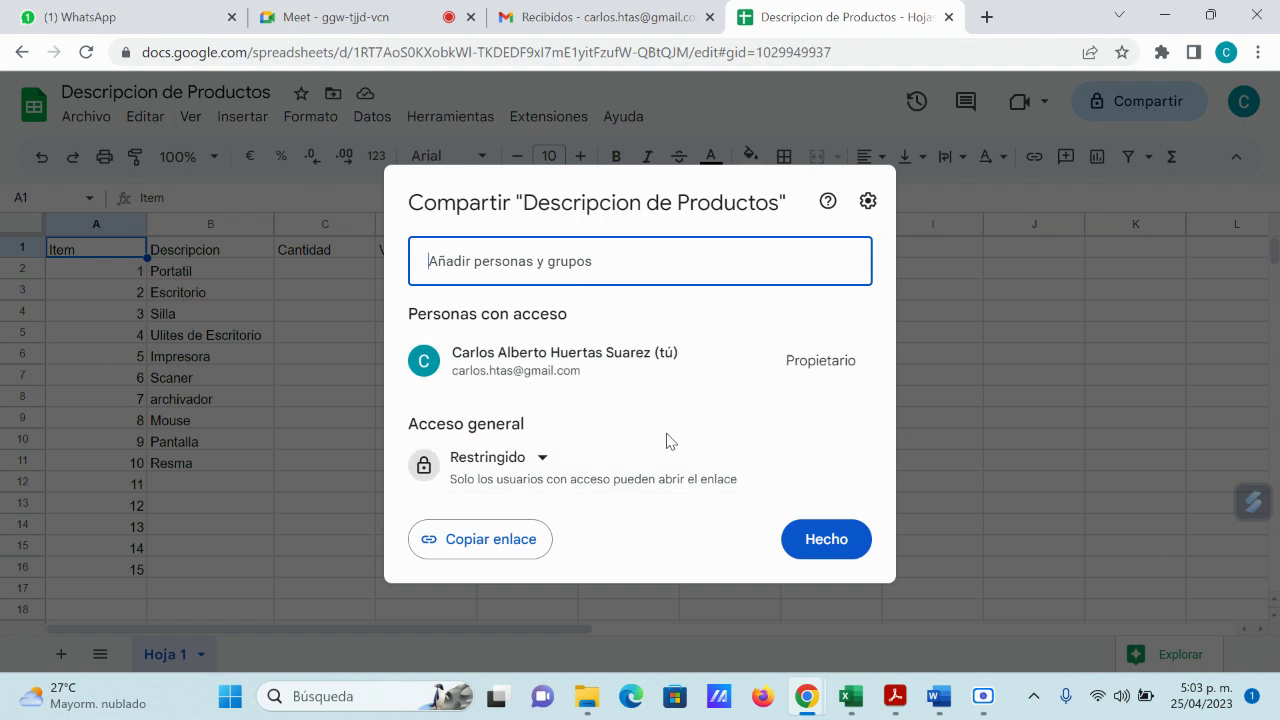
pyautogui.click(542, 460)
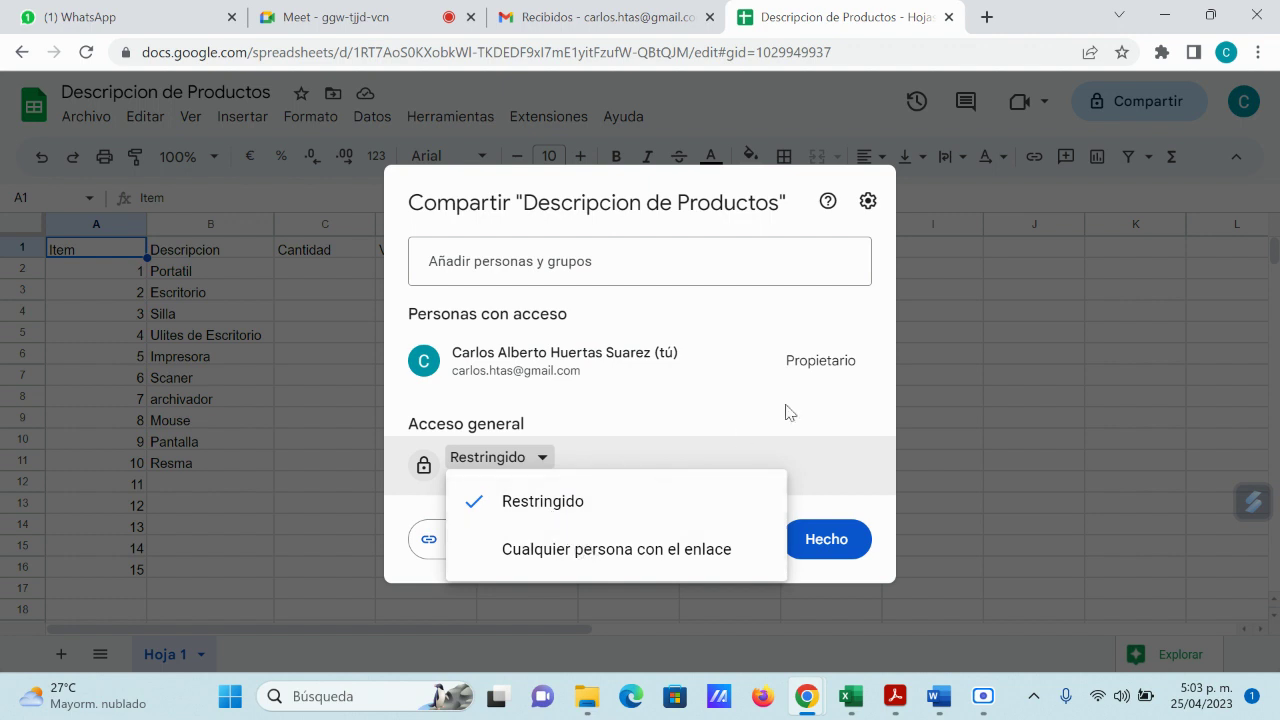
pyautogui.click(981, 341)
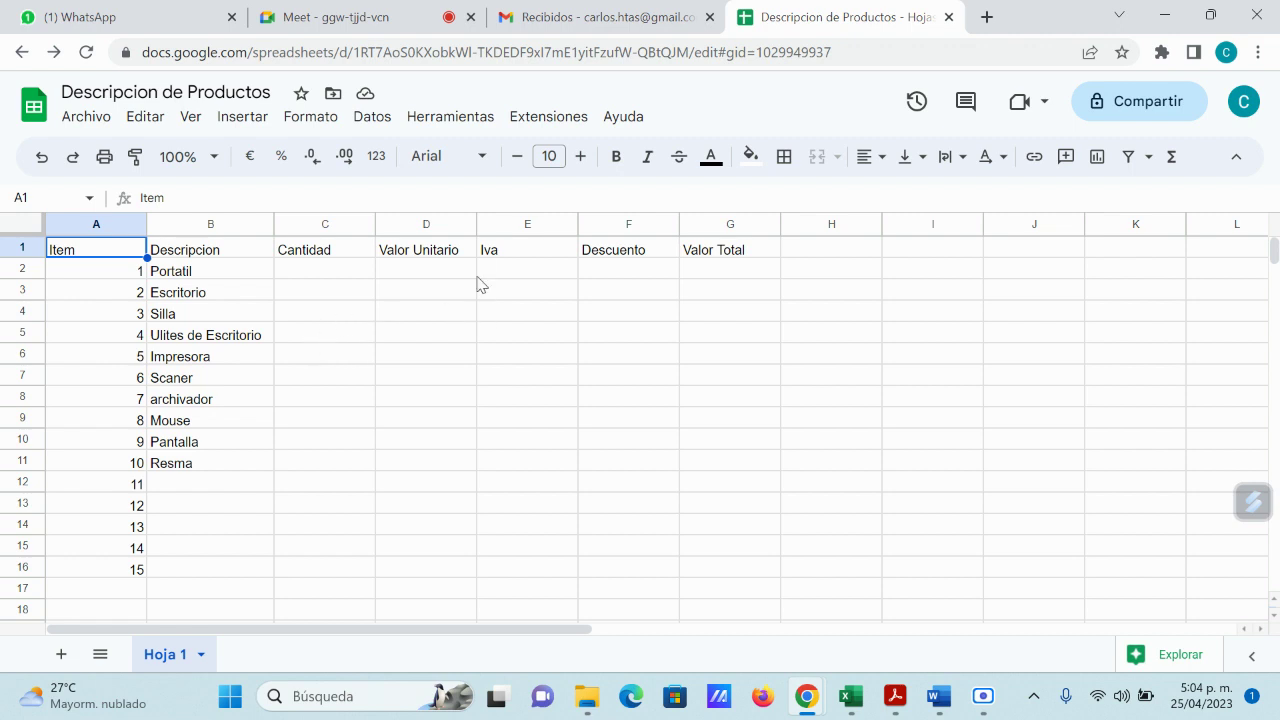
# Step: Add a blank Hoja 2 with Añadir hoja, then switch back to the Hoja 1 product table
pyautogui.scroll(-2, 534, 424)
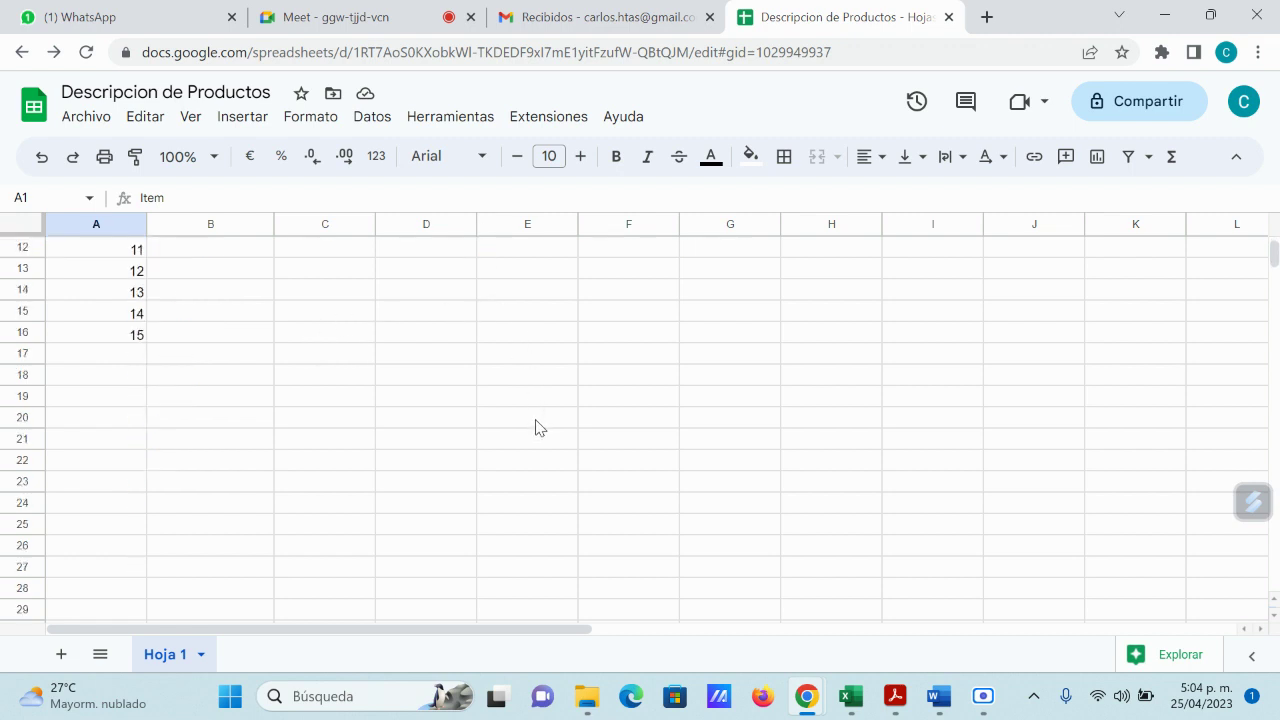
pyautogui.scroll(1, 535, 428)
pyautogui.scroll(1, 535, 428)
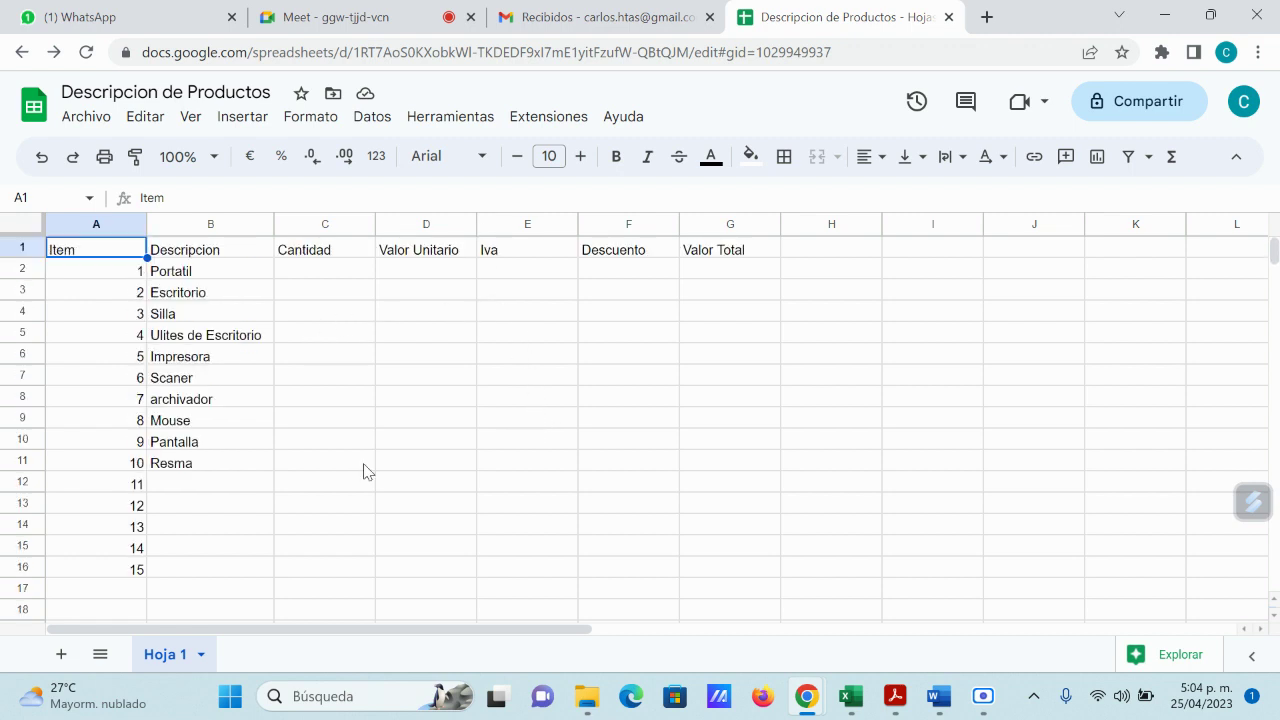
pyautogui.click(61, 654)
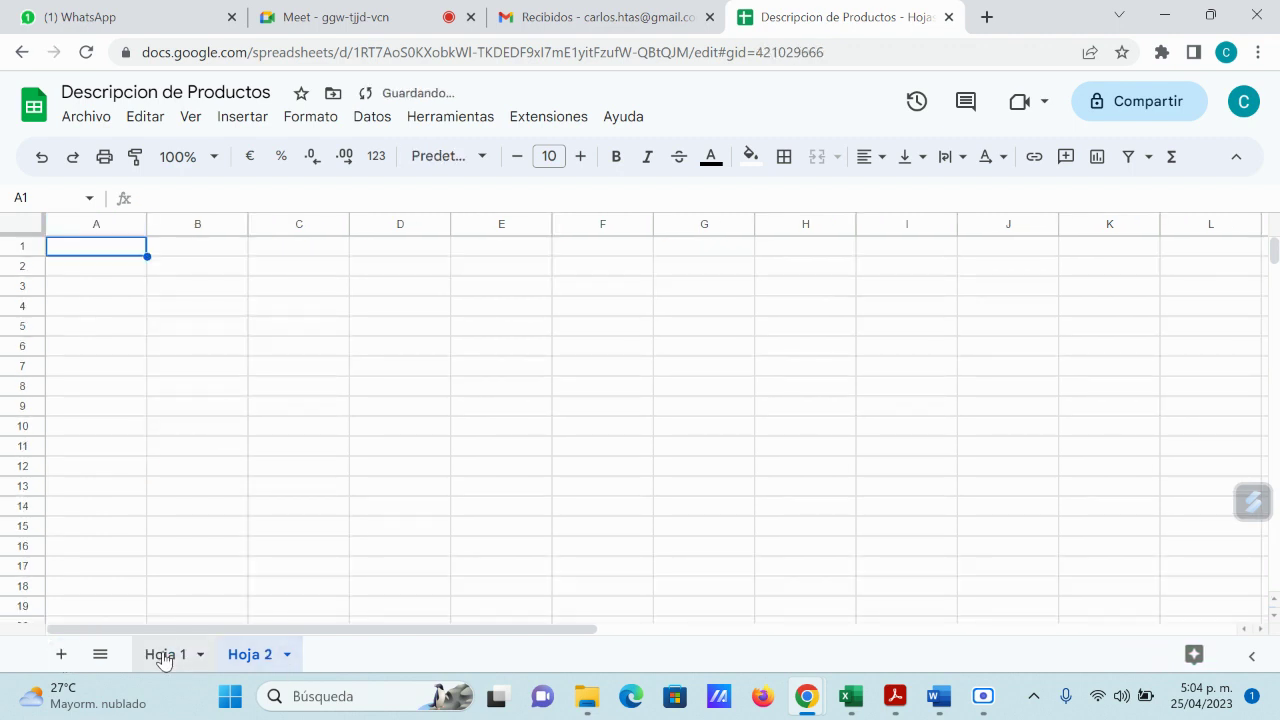
pyautogui.click(162, 655)
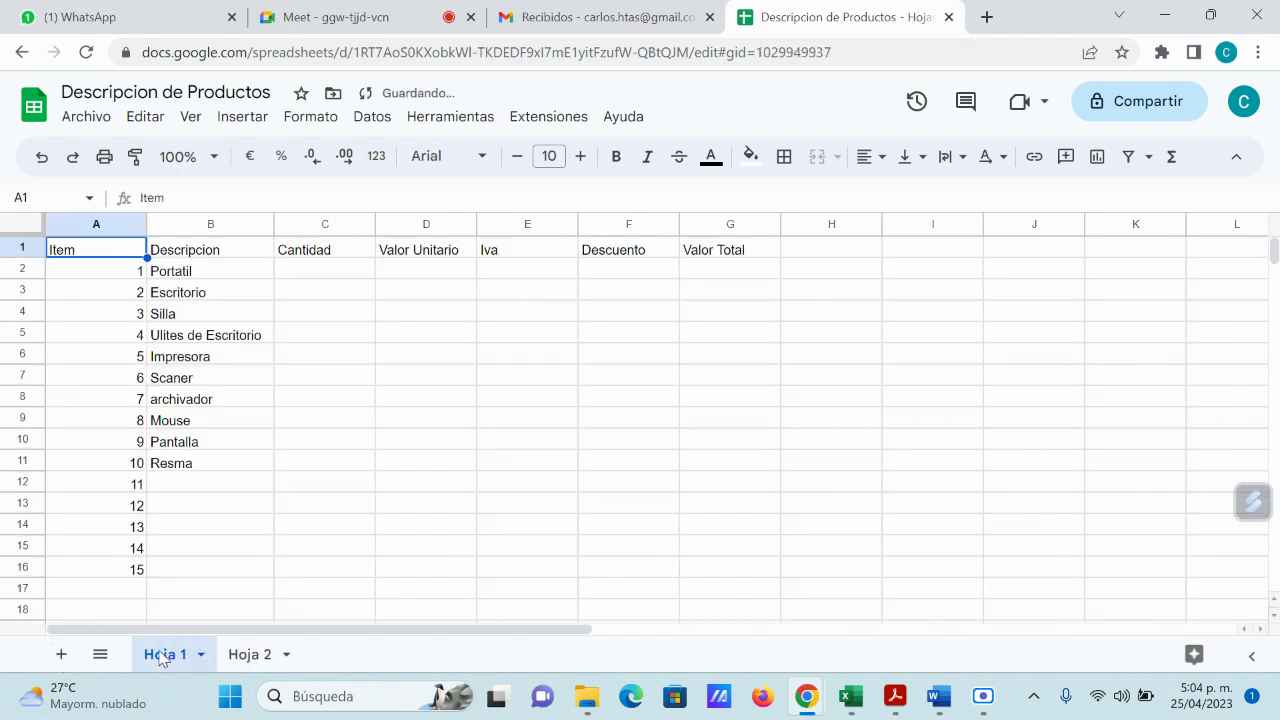
pyautogui.click(100, 654)
pyautogui.click(400, 484)
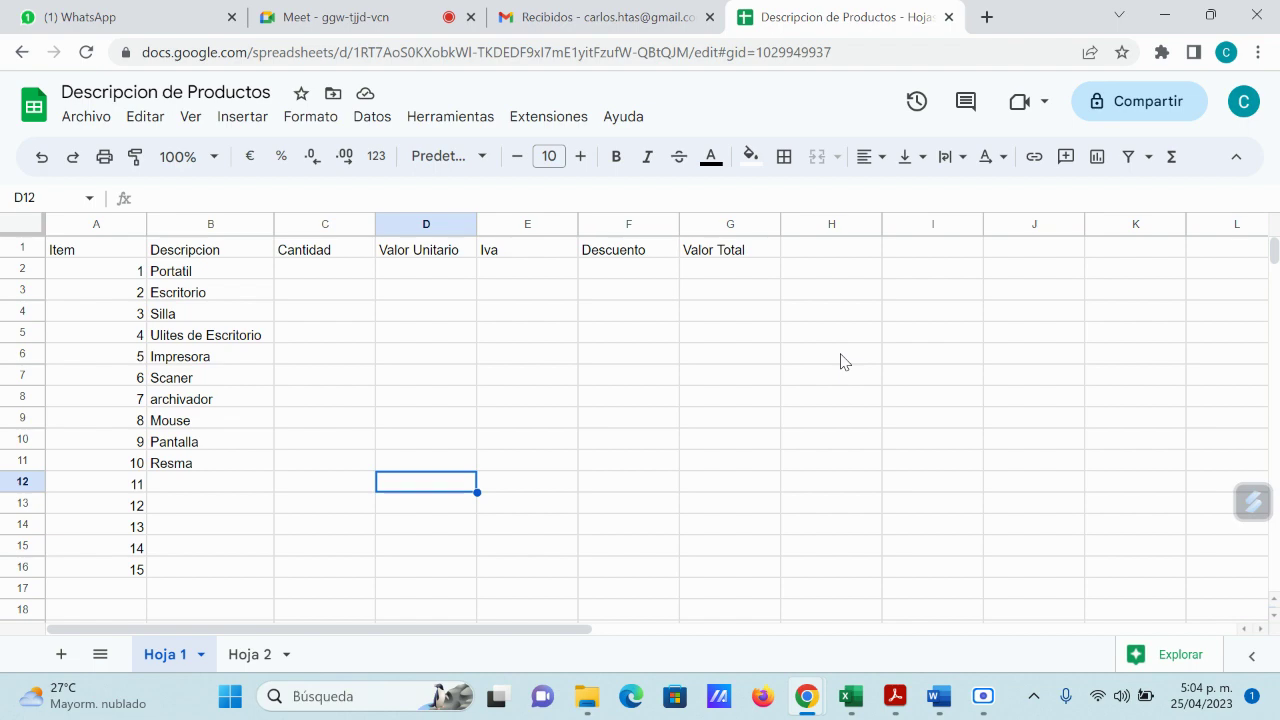
# Step: Open Documentos from Gmail's apps grid and start an En blanco document
pyautogui.click(560, 17)
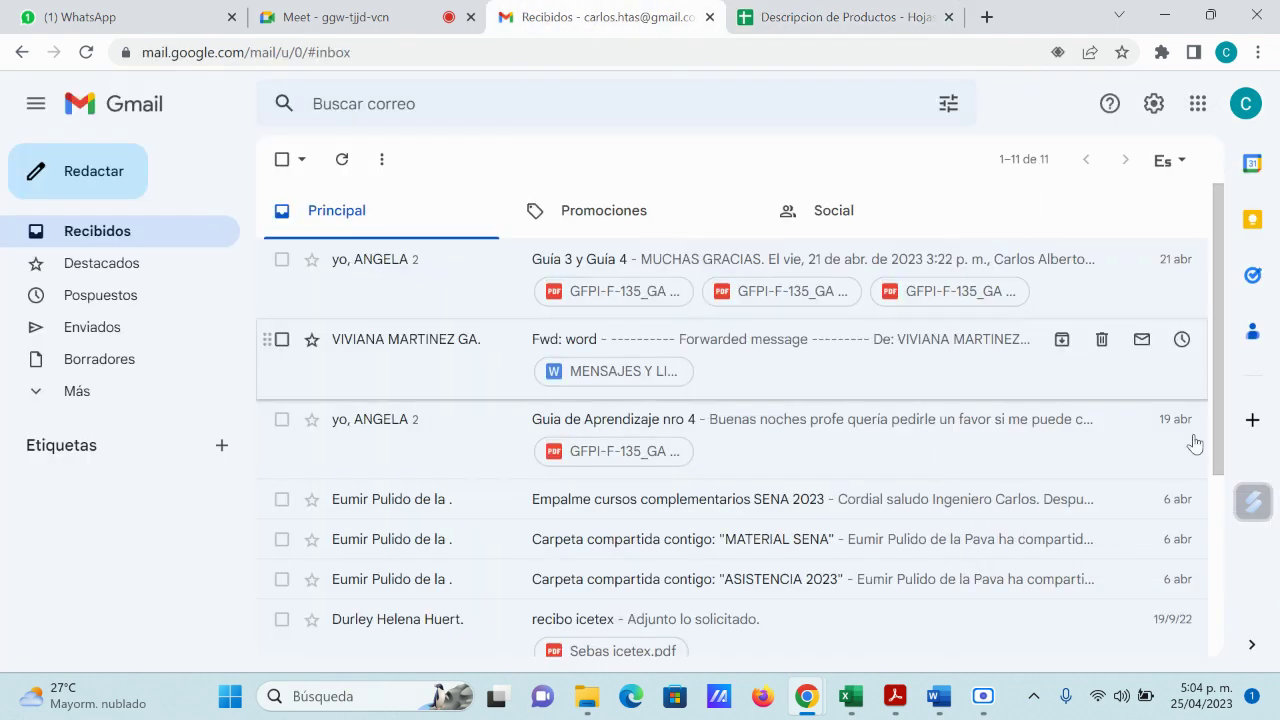
pyautogui.click(1196, 108)
pyautogui.scroll(-1, 1115, 458)
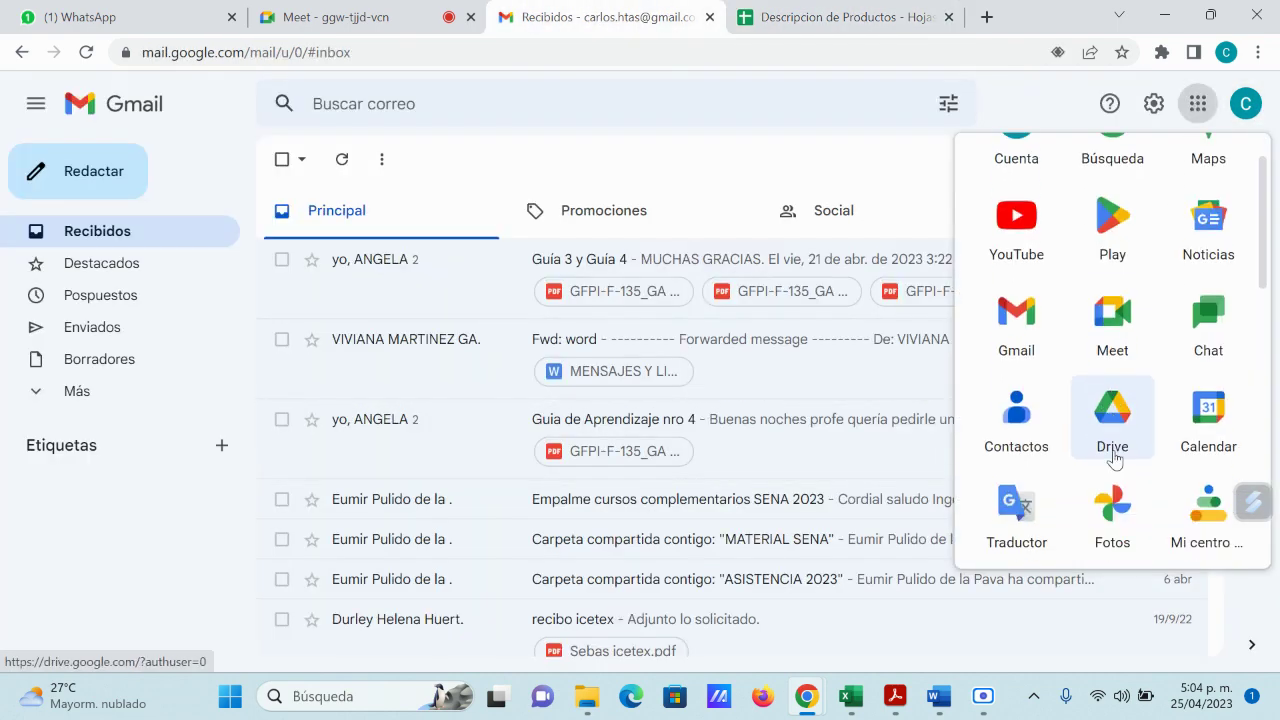
pyautogui.scroll(-3, 1115, 458)
pyautogui.click(1112, 385)
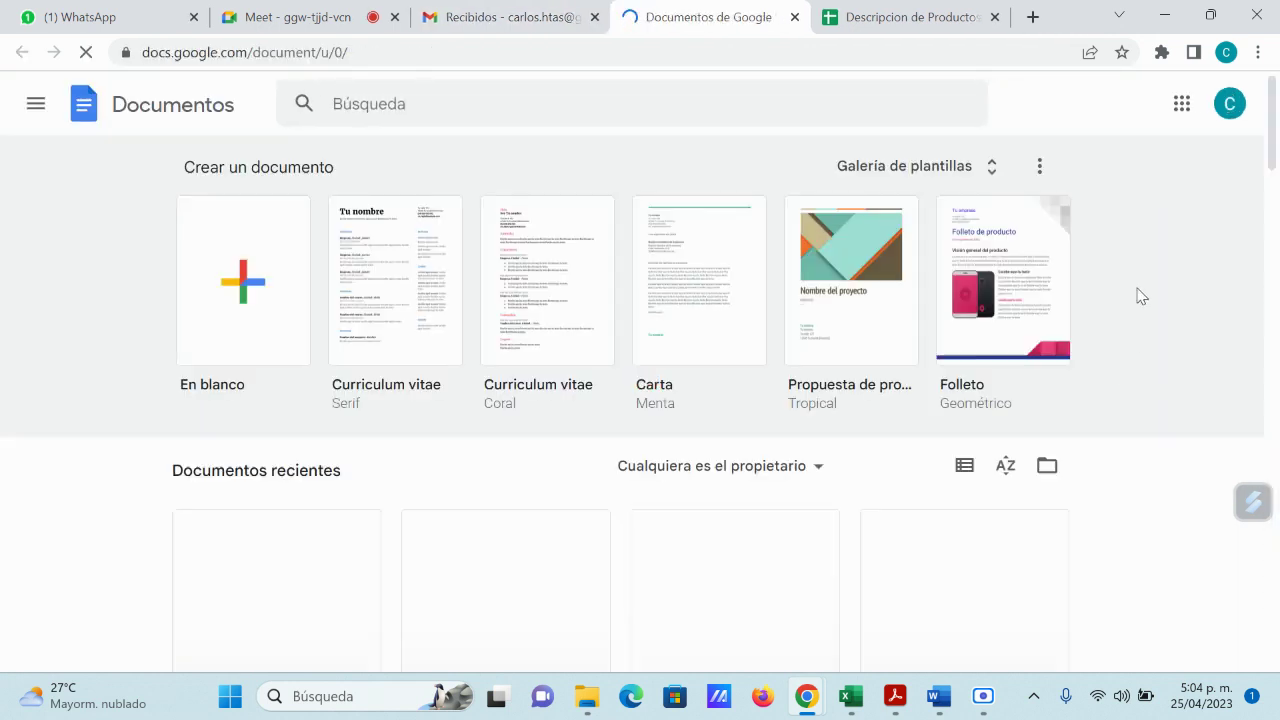
pyautogui.click(236, 282)
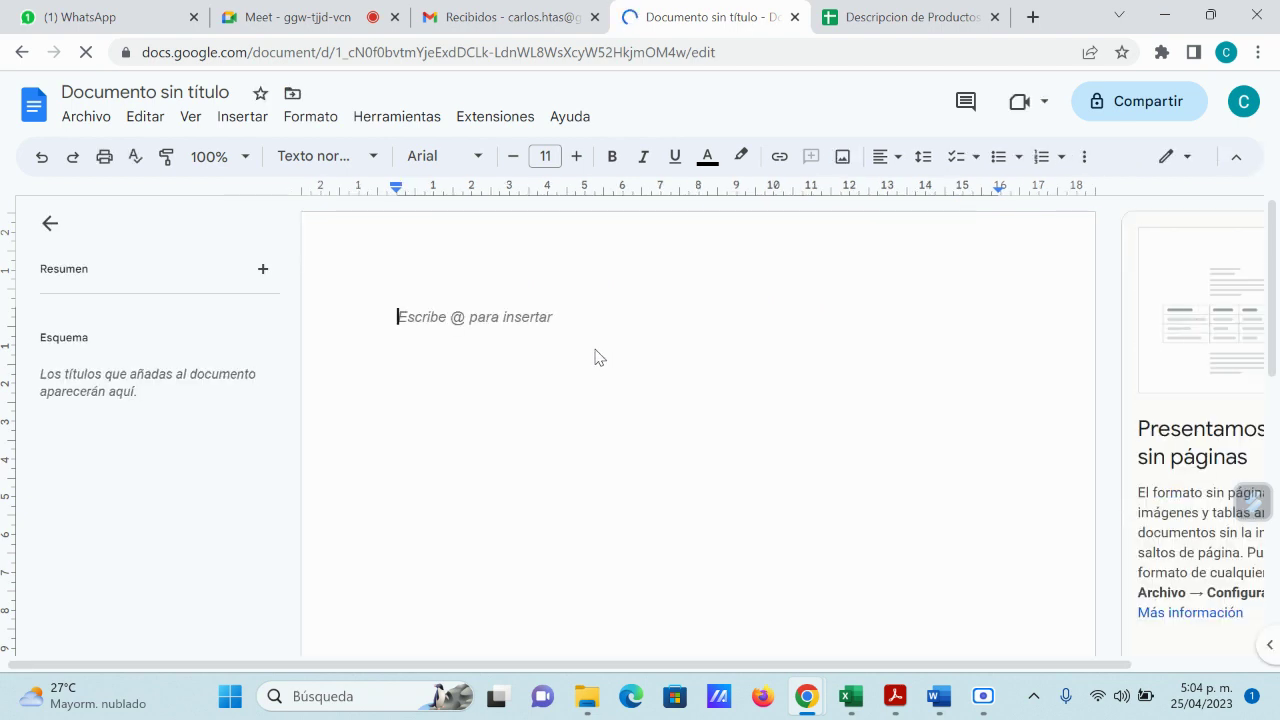
# Step: Dismiss the naming prompt and close Compartir, keeping the document untitled and unshared
pyautogui.scroll(-2, 586, 401)
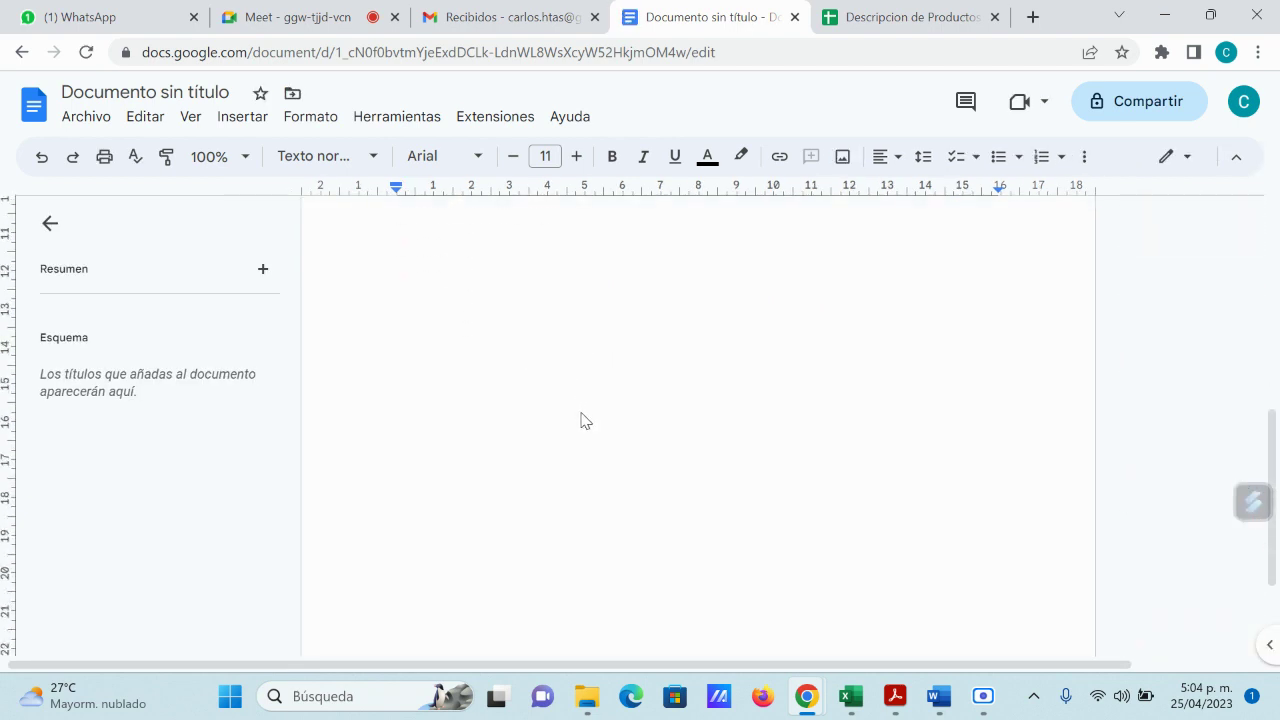
pyautogui.scroll(2, 578, 421)
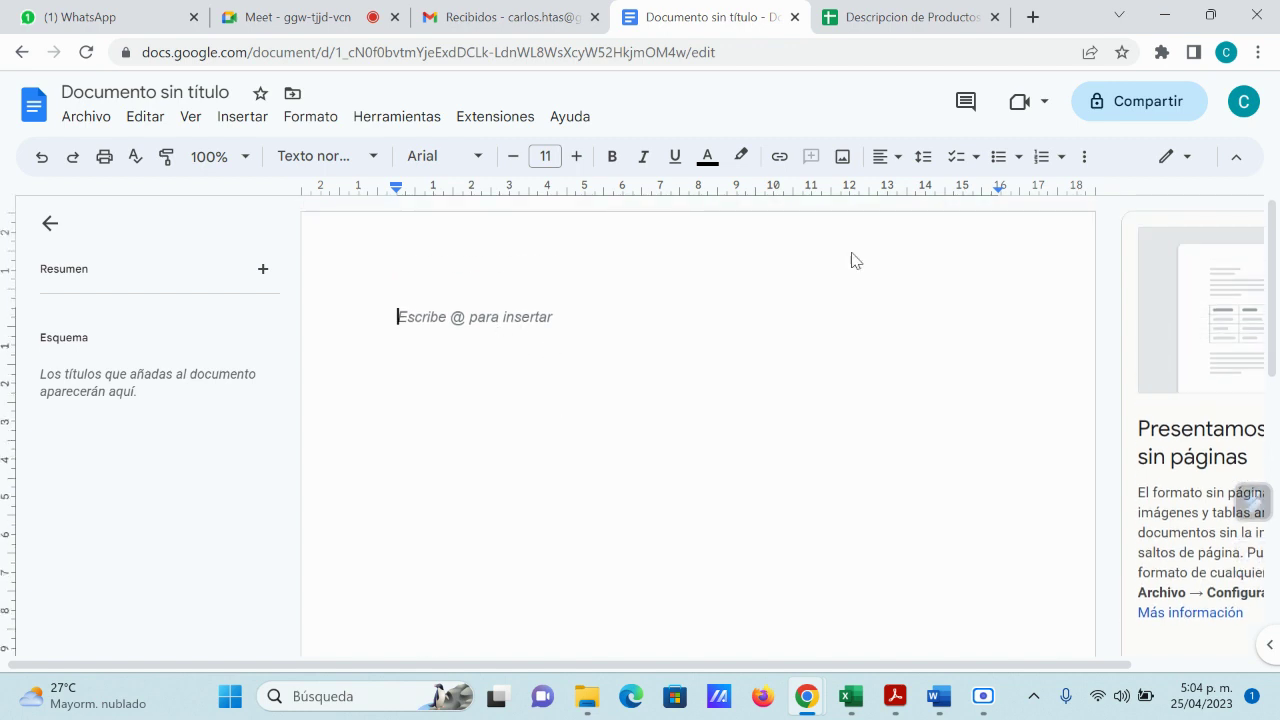
pyautogui.click(1136, 104)
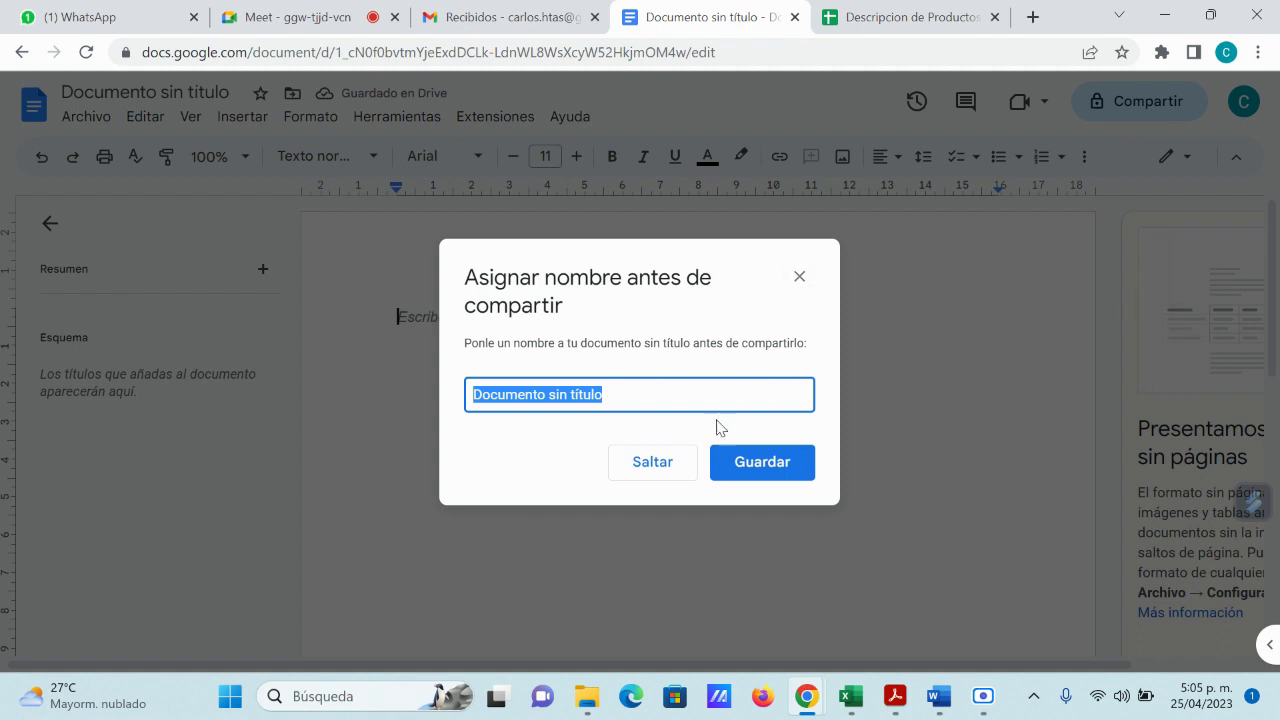
pyautogui.click(799, 278)
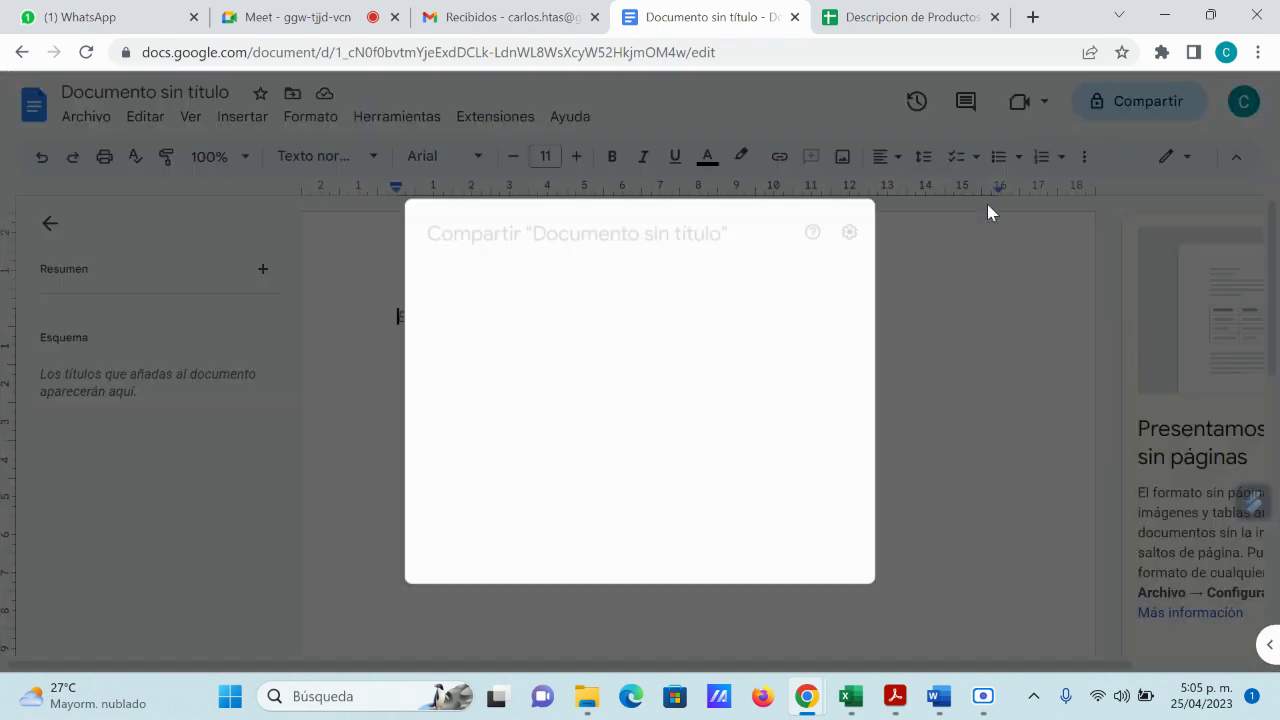
pyautogui.click(899, 500)
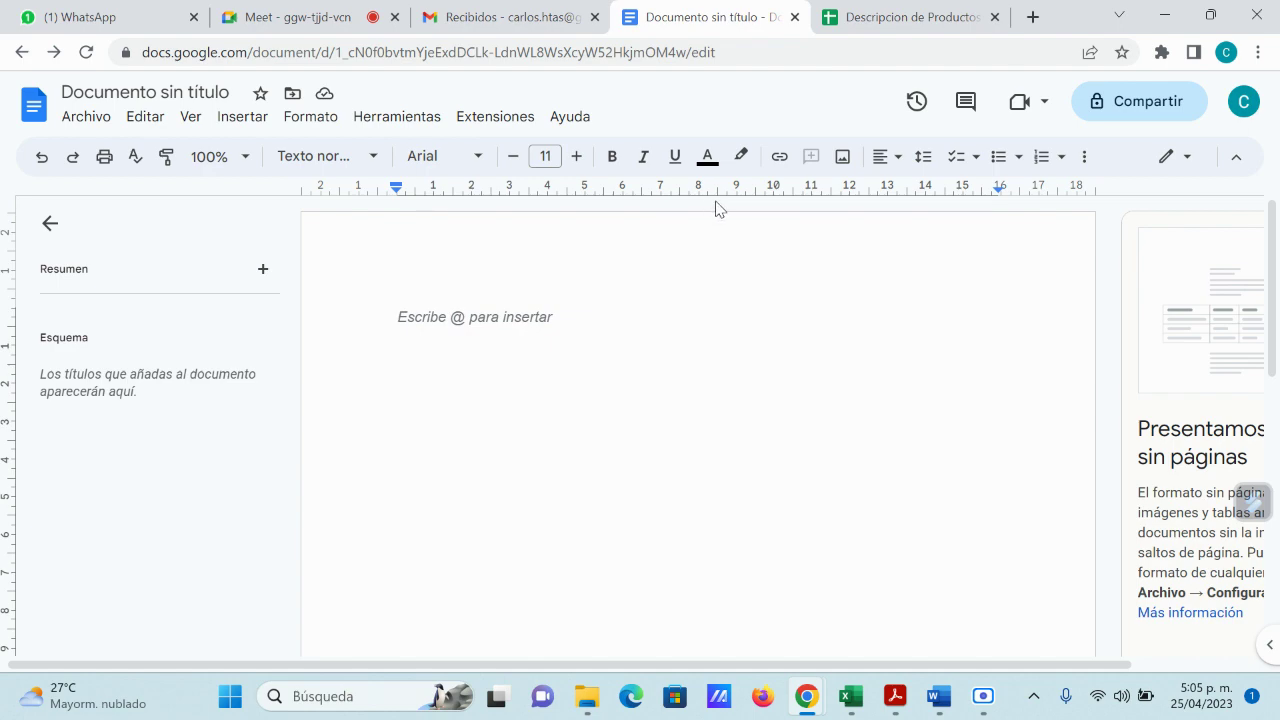
# Step: Open Presentaciones from Gmail's apps grid and start an En blanco presentation
pyautogui.click(510, 30)
pyautogui.click(1182, 105)
pyautogui.scroll(-5, 1149, 346)
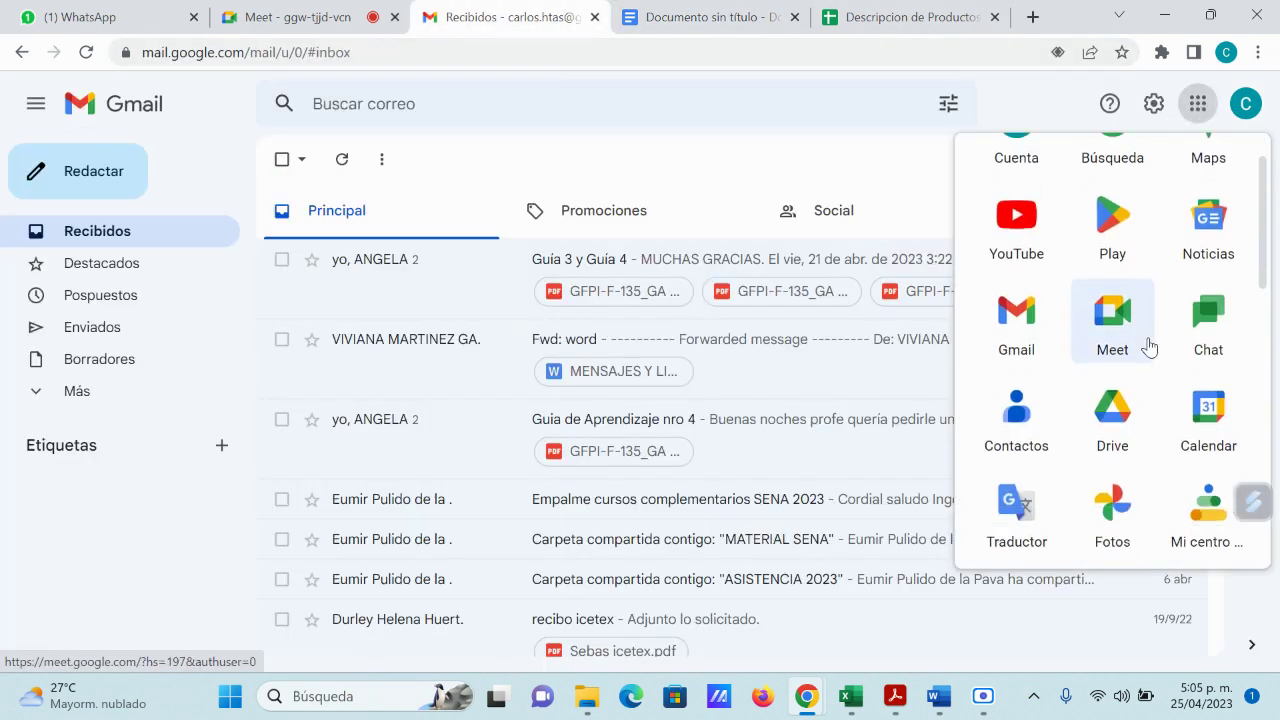
pyautogui.click(1008, 378)
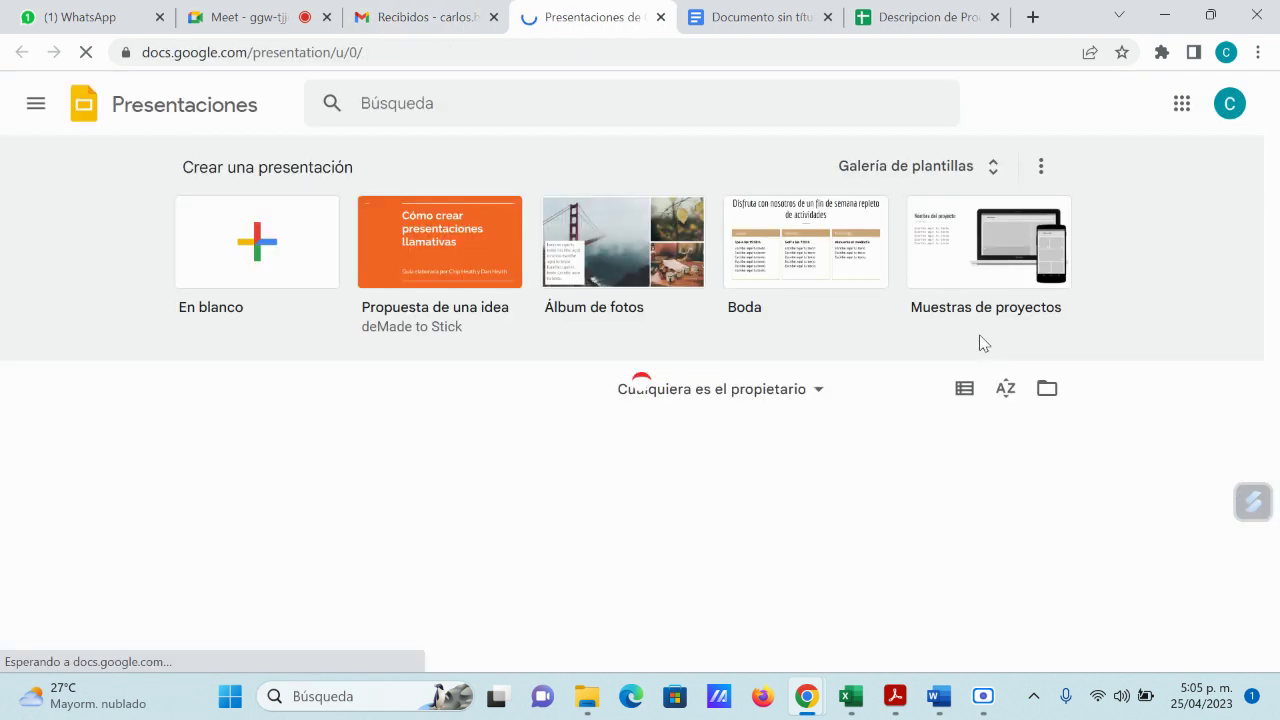
pyautogui.click(255, 244)
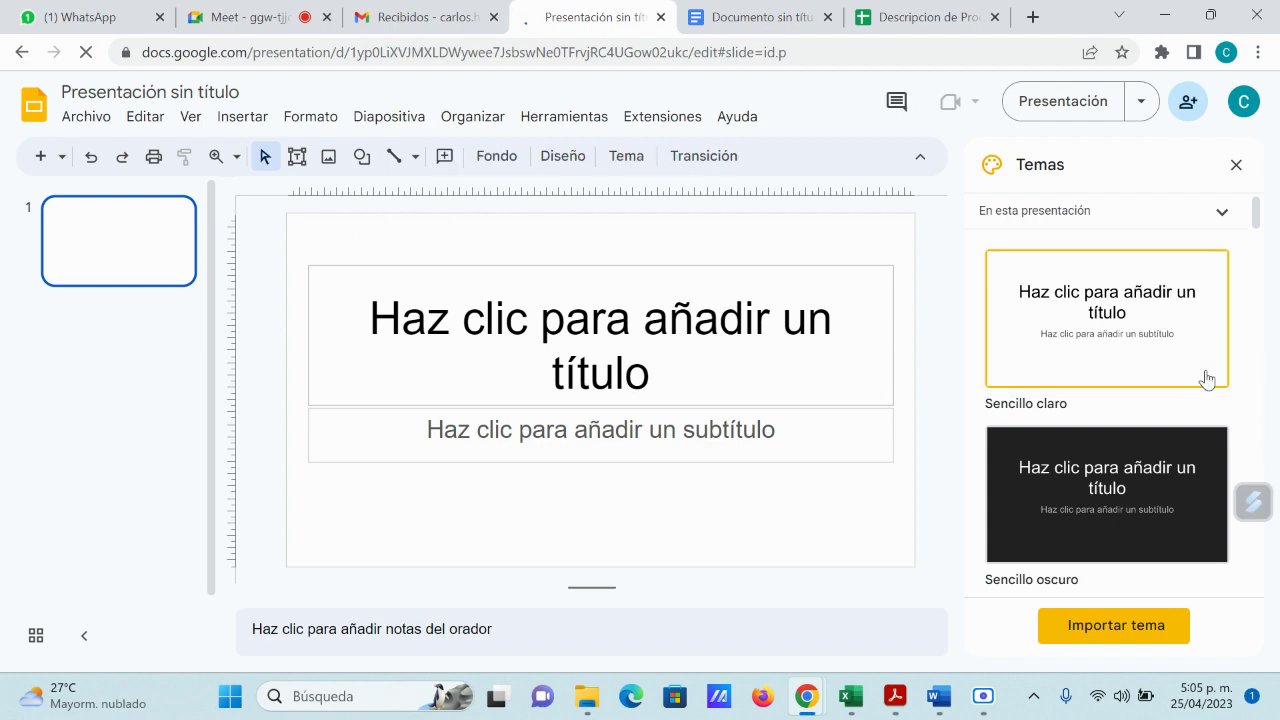
# Step: Browse the Temas panel, keeping the plain light theme
pyautogui.scroll(-8, 1212, 390)
pyautogui.scroll(-10, 1214, 404)
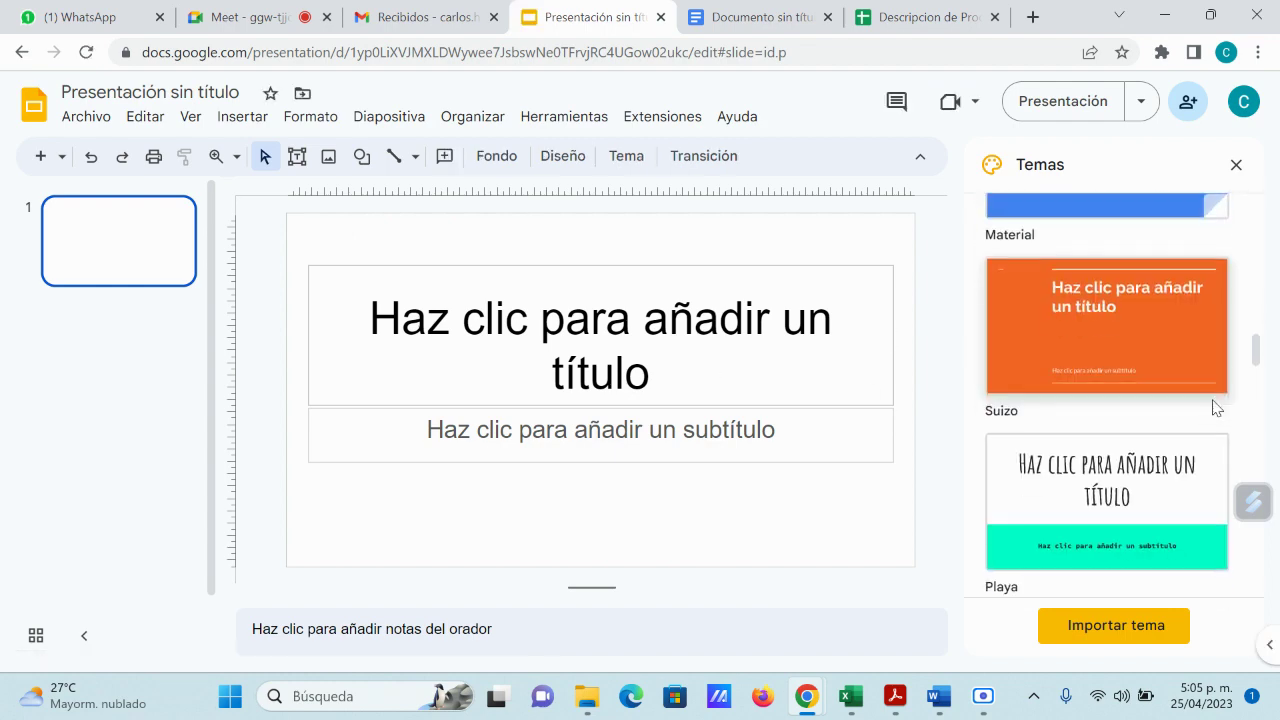
pyautogui.scroll(6, 1197, 415)
pyautogui.scroll(10, 1197, 415)
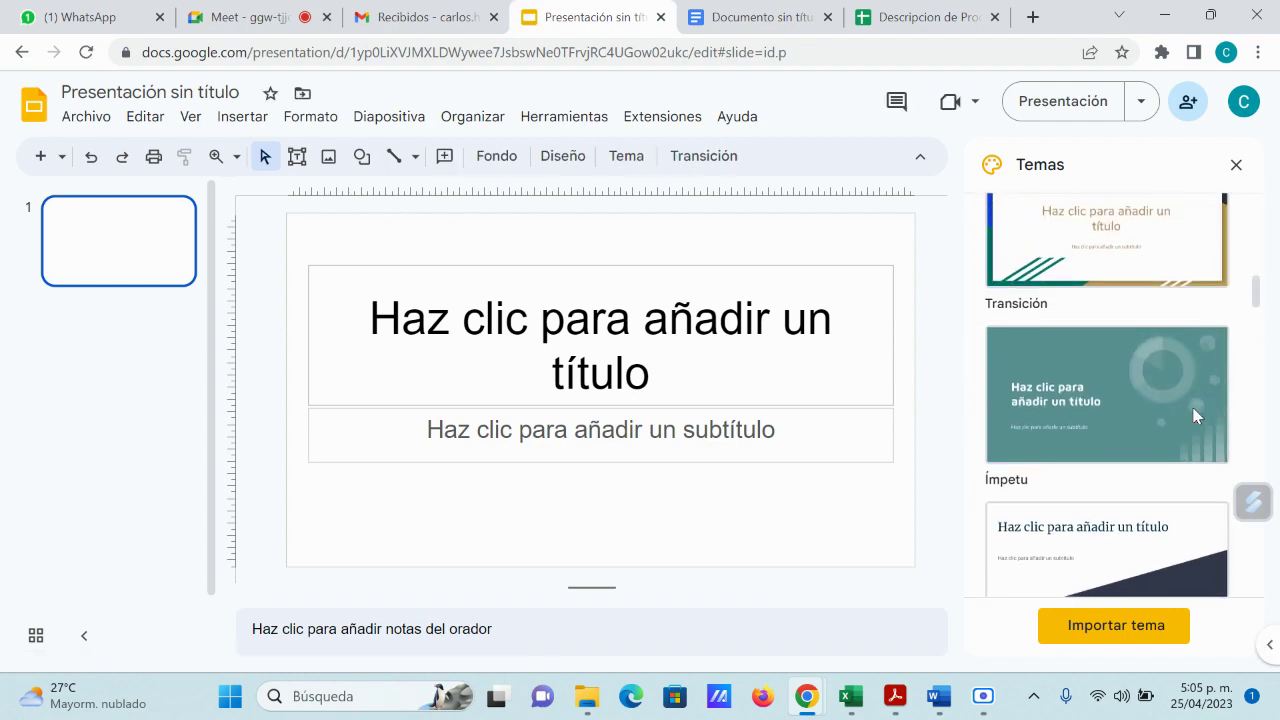
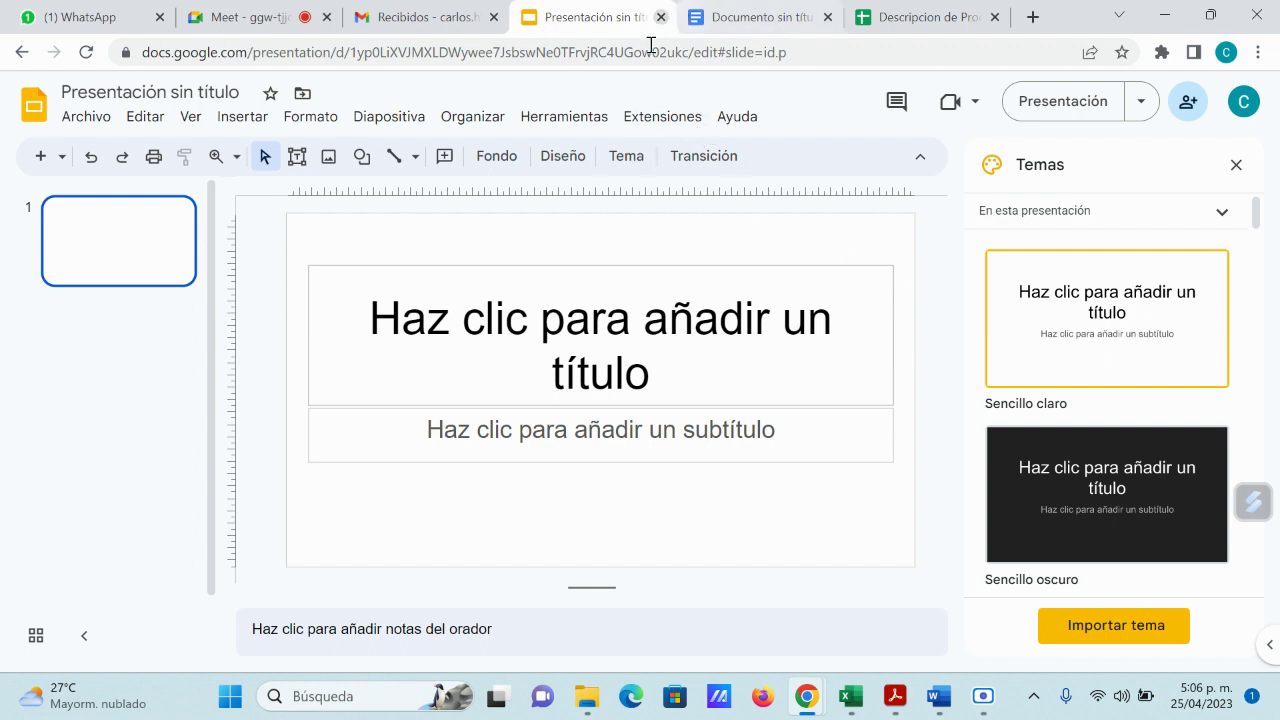
# Step: Switch from the untitled document to the Descripcion de Productos spreadsheet
pyautogui.click(772, 20)
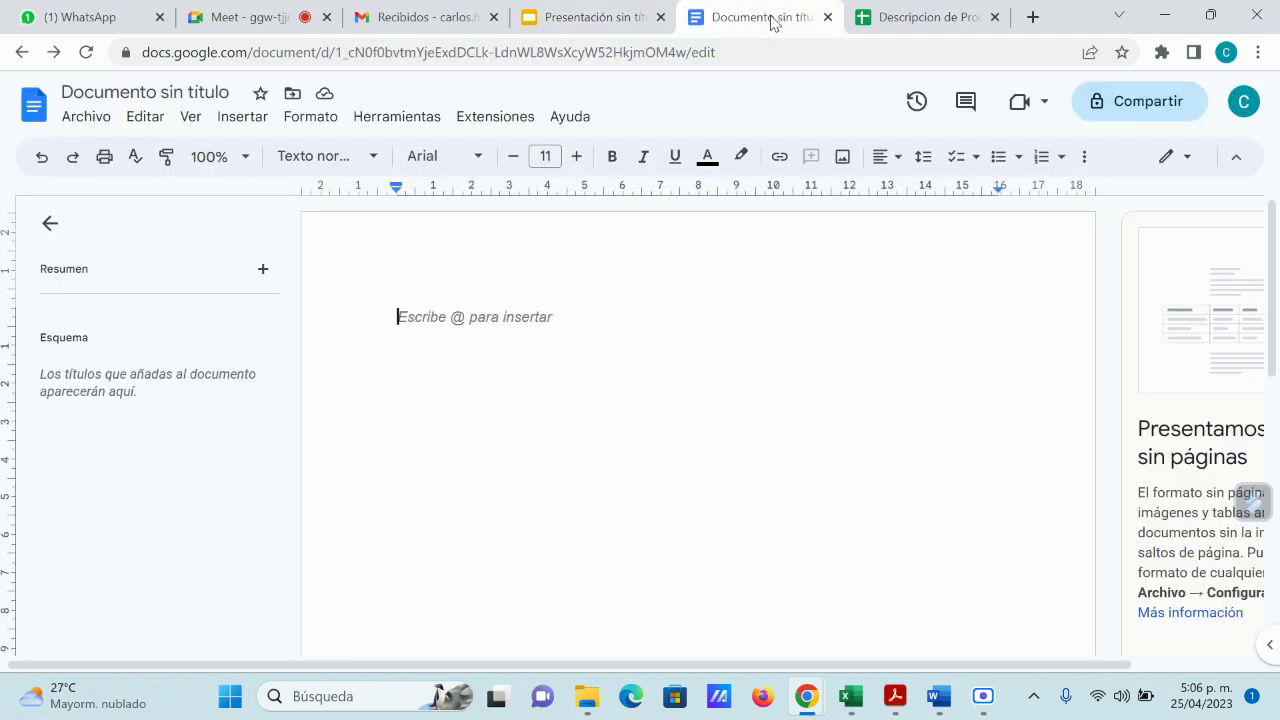
pyautogui.click(921, 20)
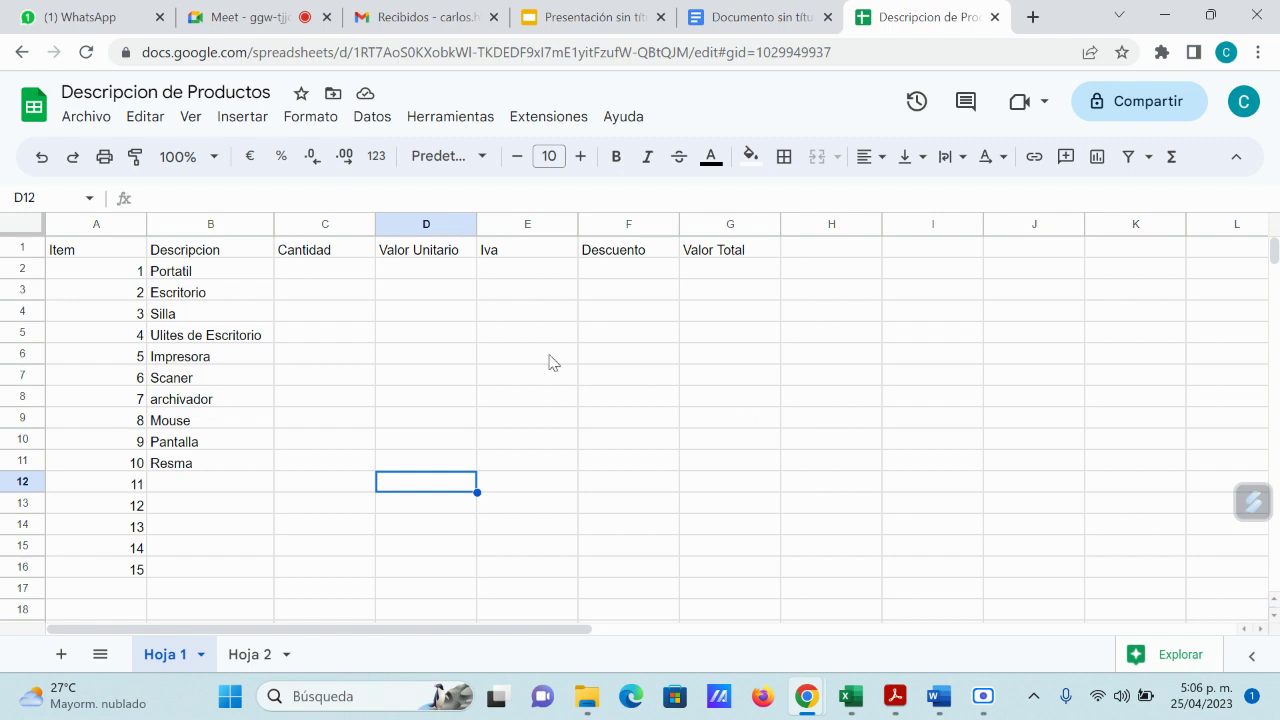
# Step: Enter quantities 1, 1, 1, 5, 1, 1, 2, 1, 1, 1 in cells C2 through C11
pyautogui.click(326, 280)
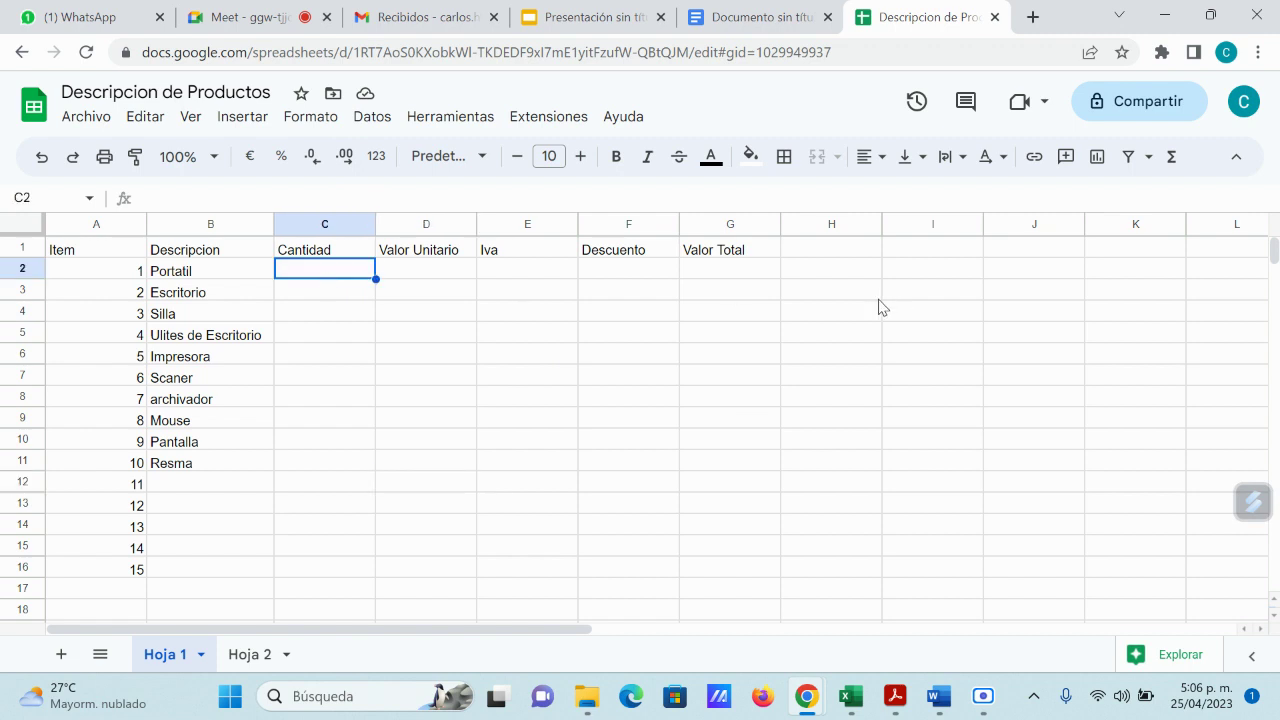
pyautogui.write('1')
pyautogui.press('Return')
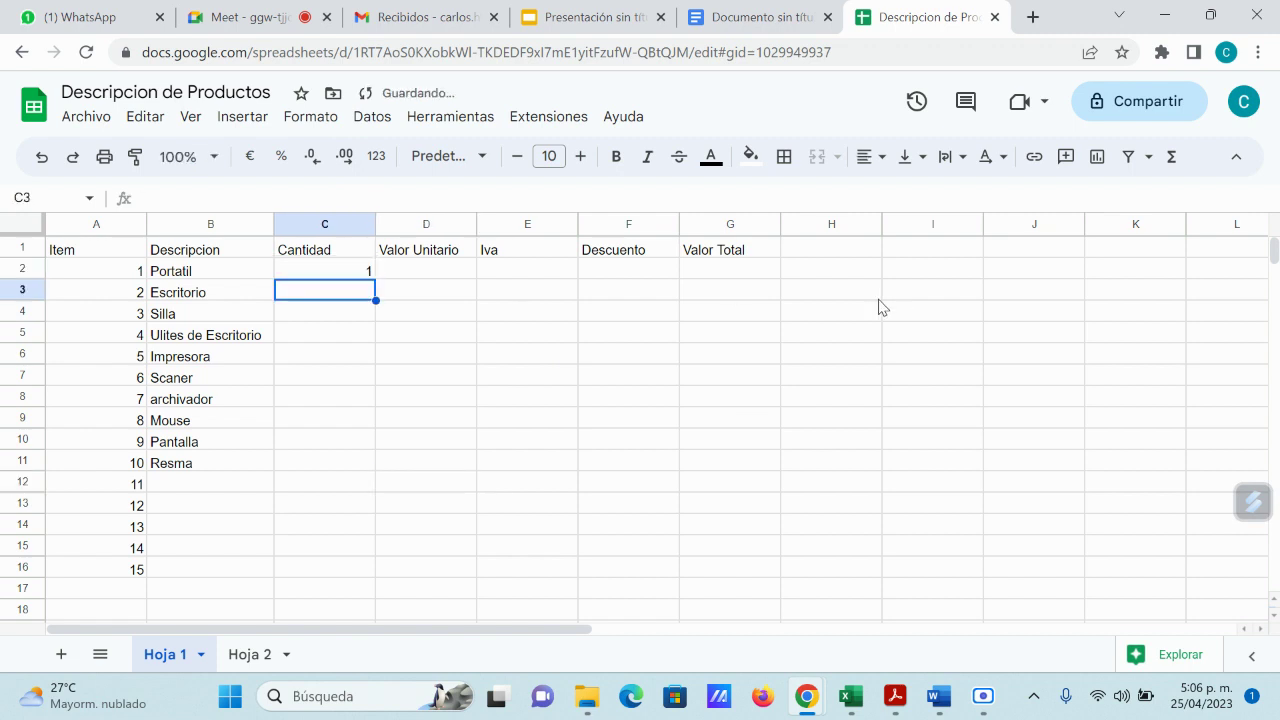
pyautogui.write('1')
pyautogui.press('Return')
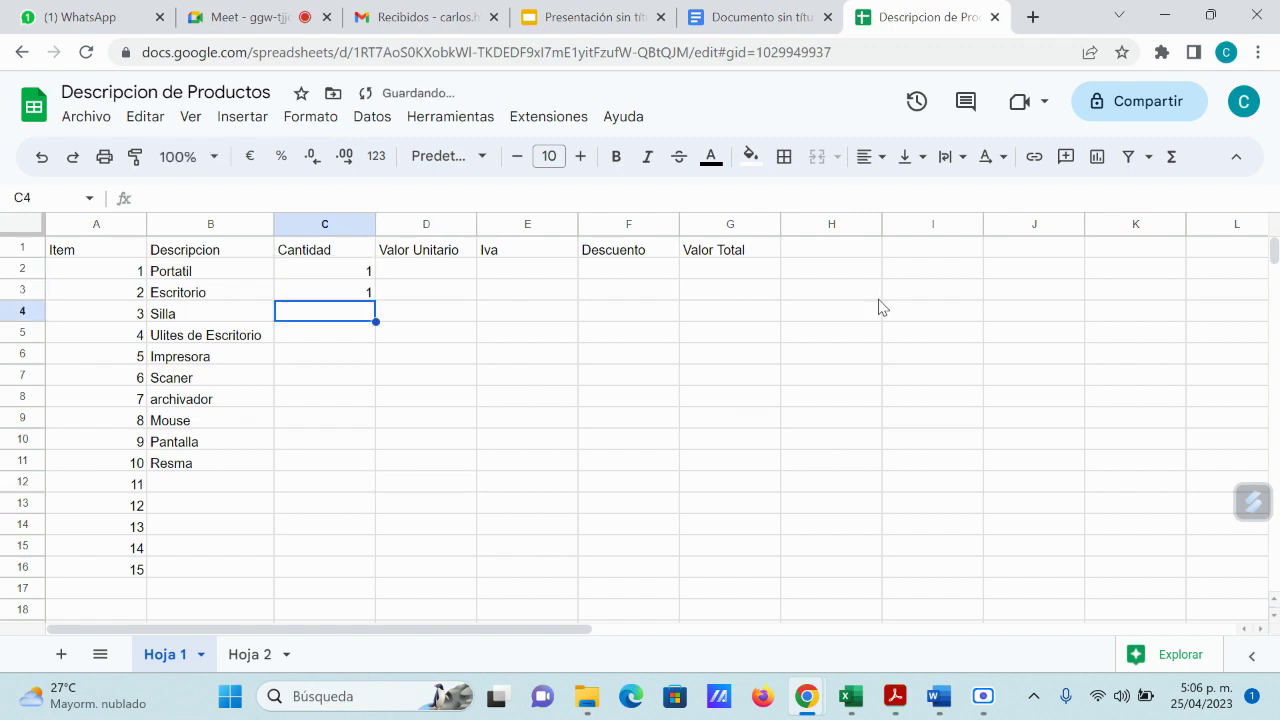
pyautogui.write('1')
pyautogui.press('Return')
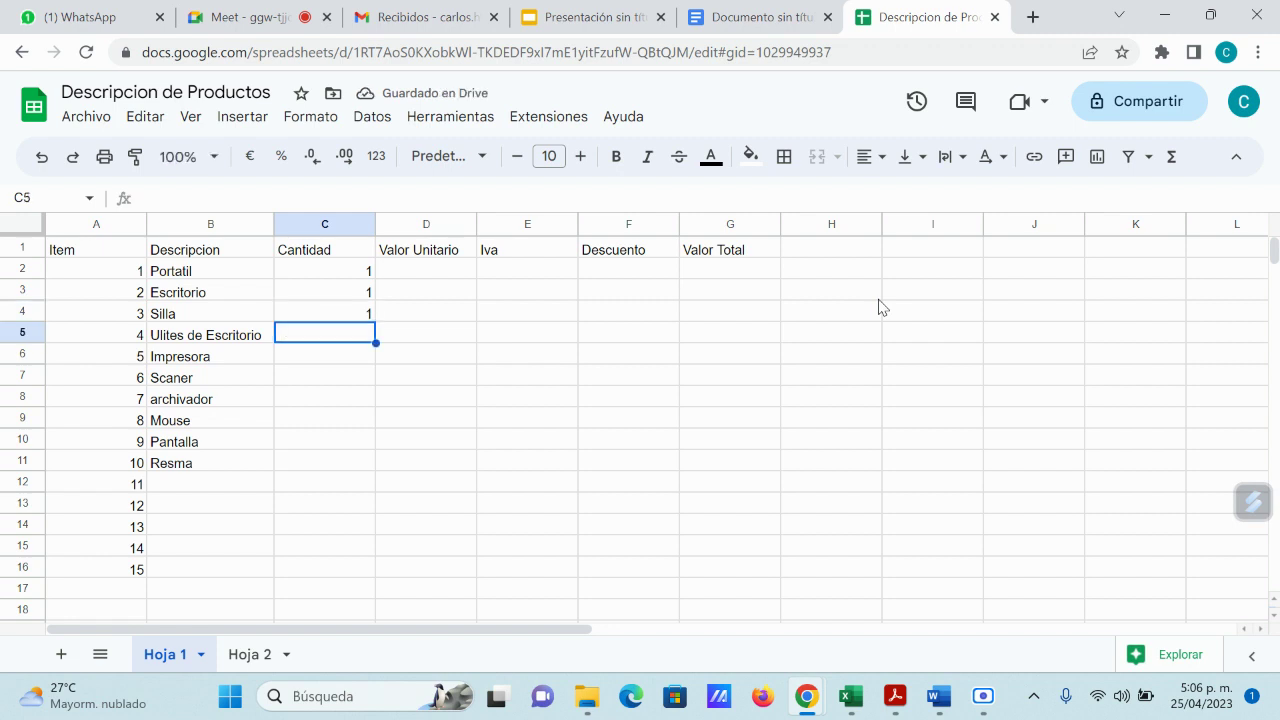
pyautogui.write('5')
pyautogui.press('Return')
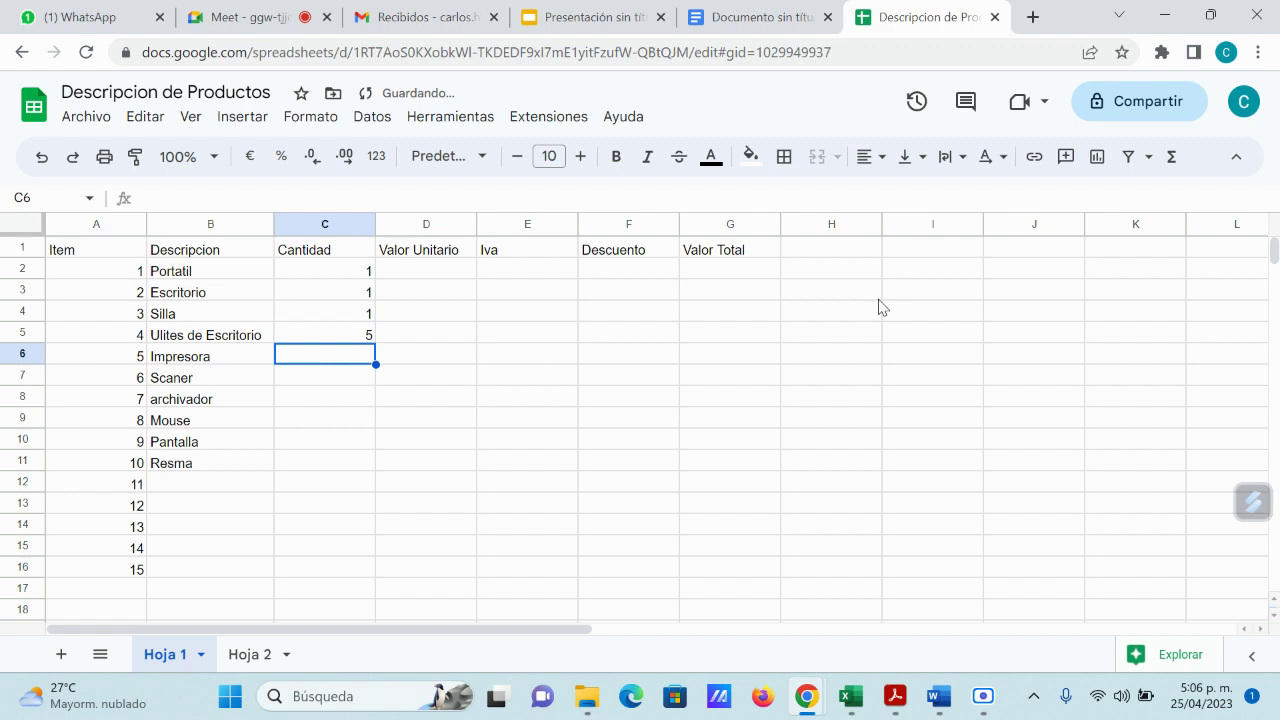
pyautogui.write('1')
pyautogui.press('Return')
pyautogui.write('1')
pyautogui.press('Return')
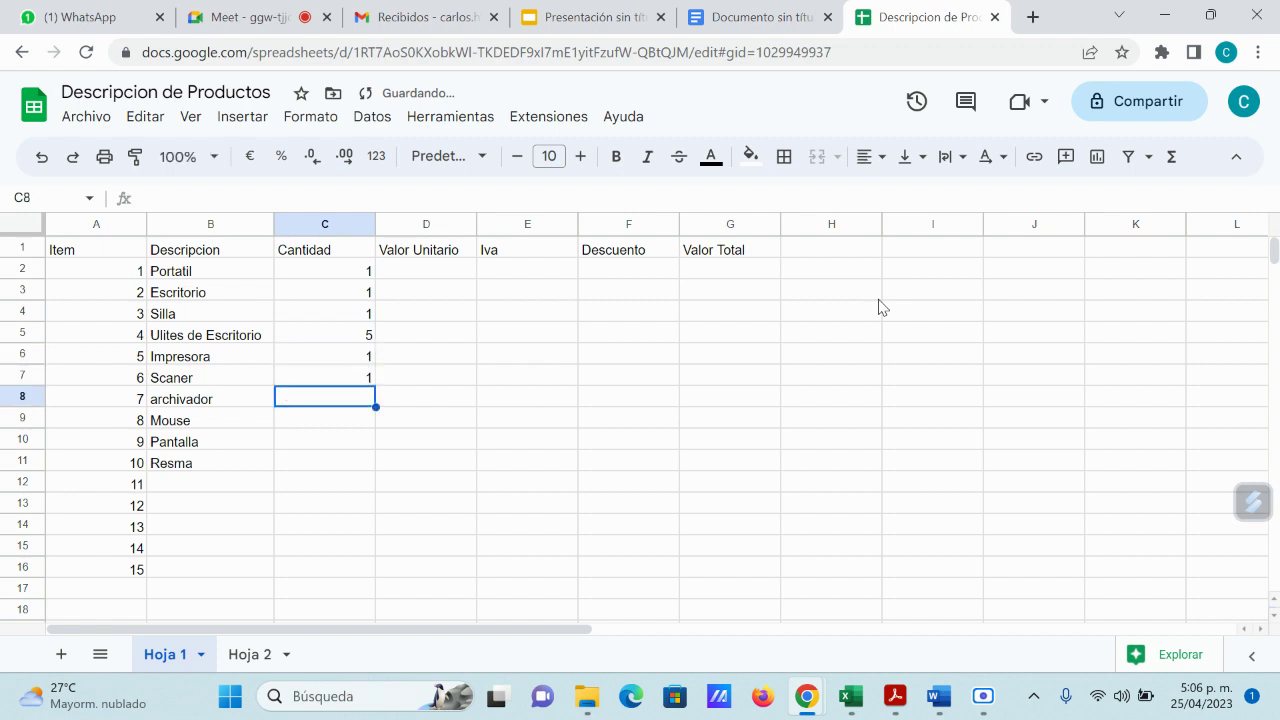
pyautogui.write('2')
pyautogui.press('Return')
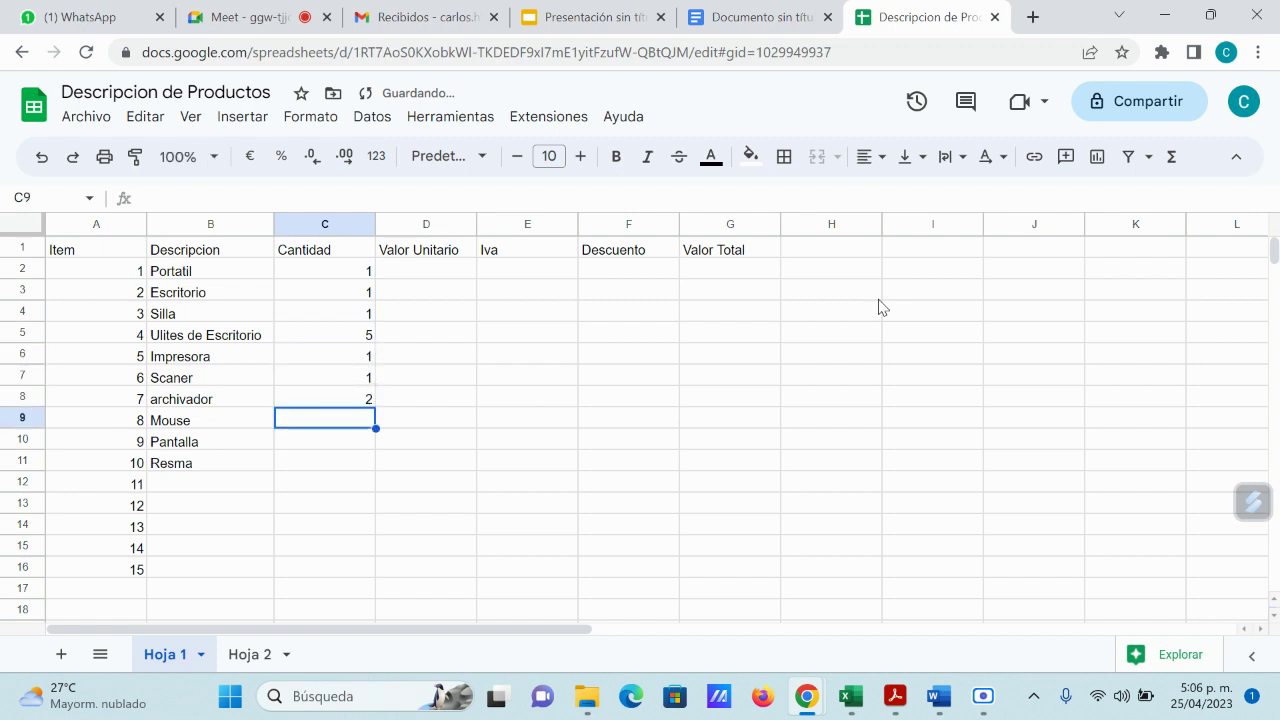
pyautogui.write('1')
pyautogui.press('Return')
pyautogui.write('1')
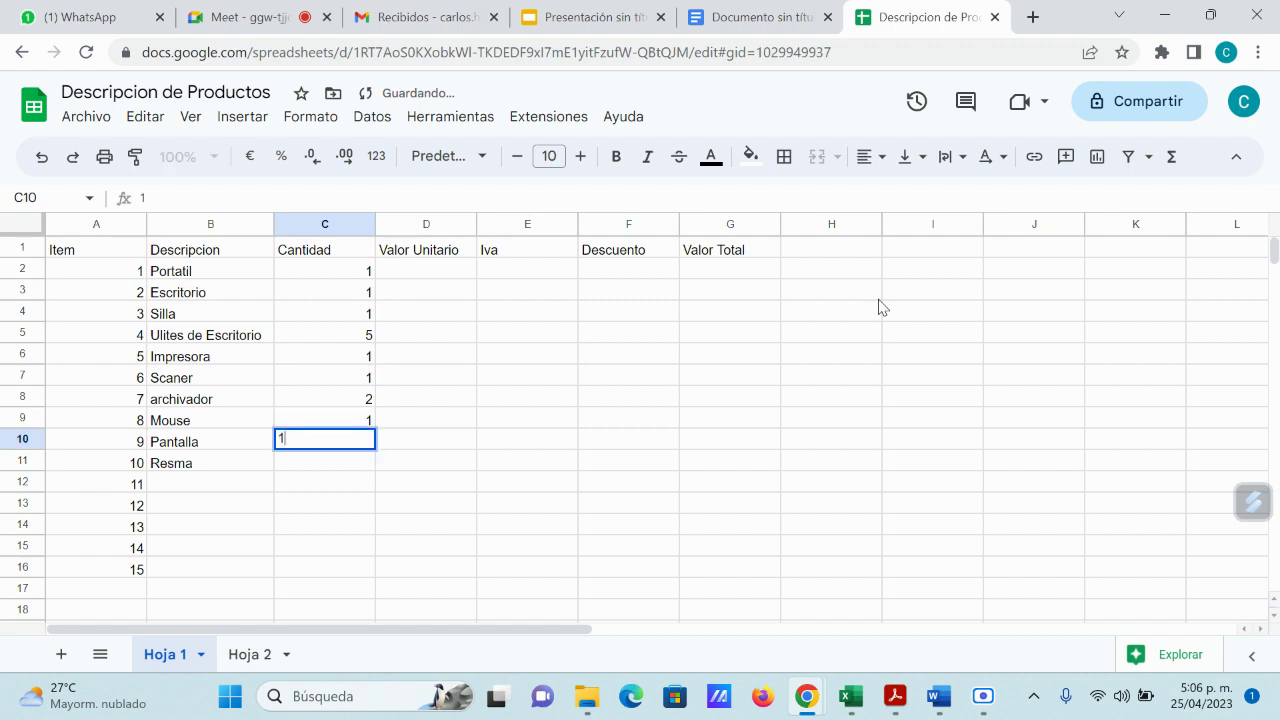
pyautogui.press('Return')
pyautogui.press('Up')
pyautogui.press('Up')
pyautogui.press('Up')
pyautogui.press('Up')
pyautogui.press('Up')
pyautogui.press('Up')
pyautogui.press('Up')
pyautogui.press('Up')
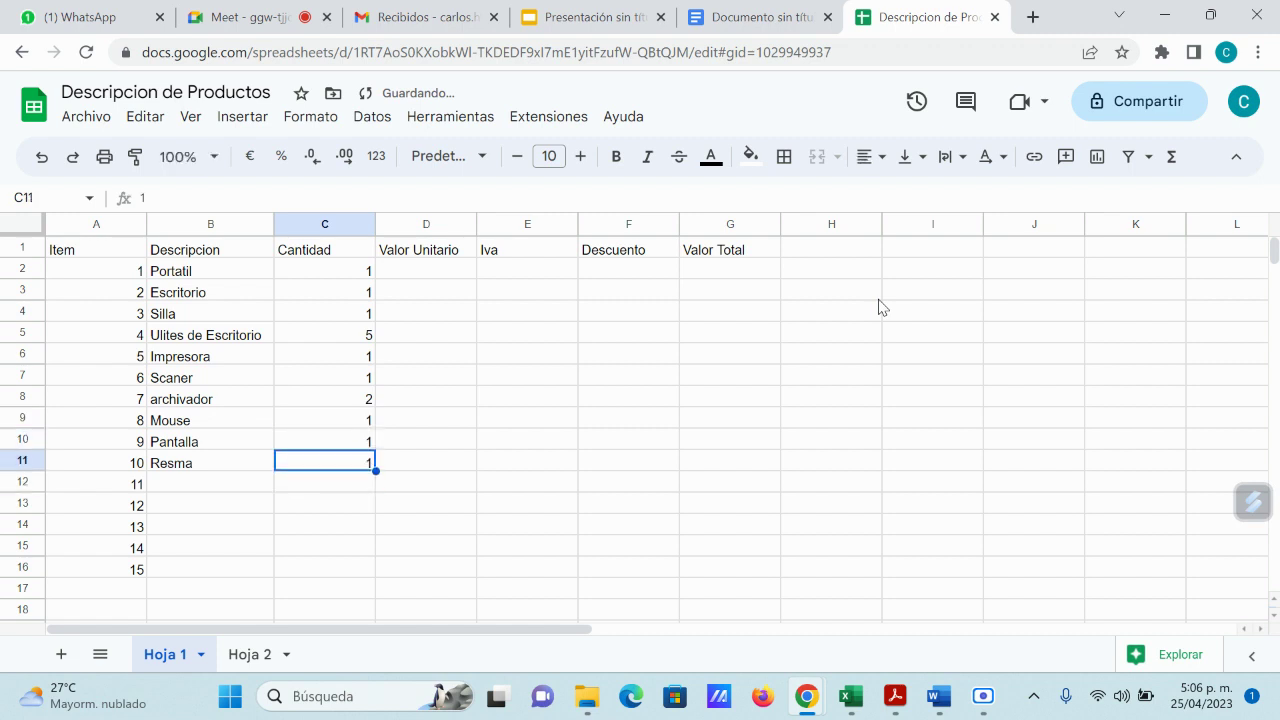
pyautogui.press('Up')
pyautogui.press('Up')
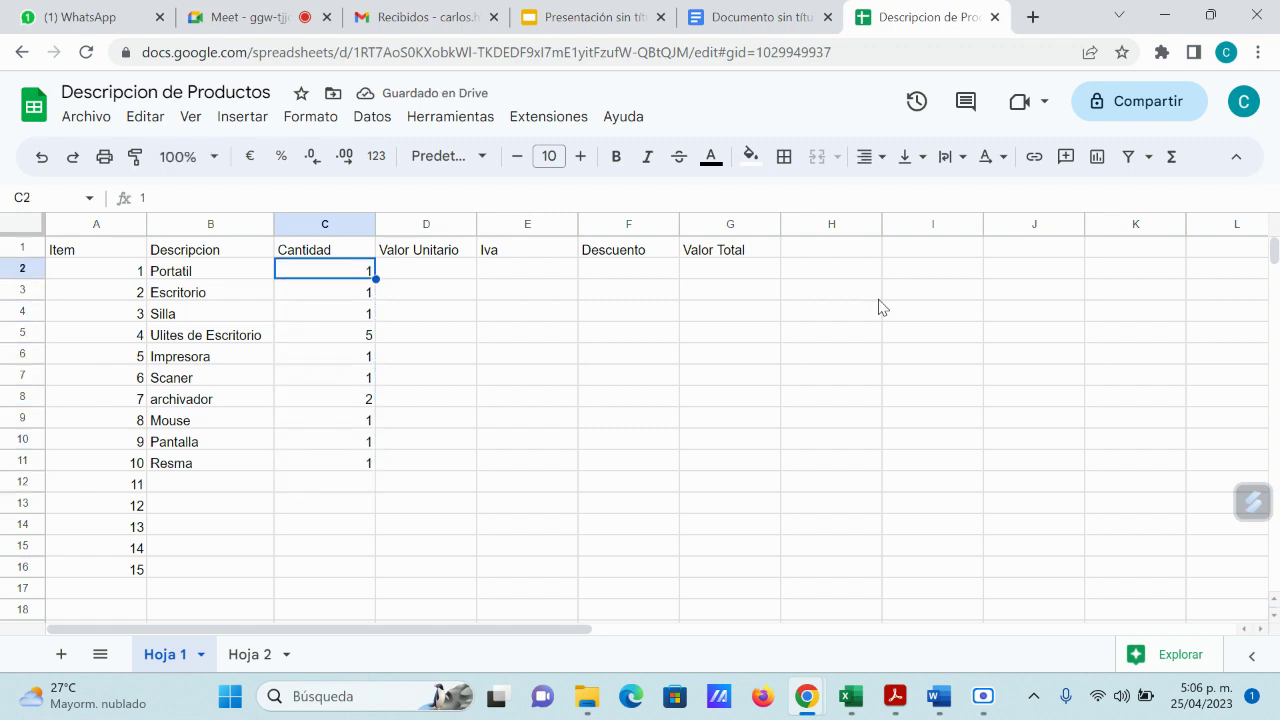
pyautogui.press('Right')
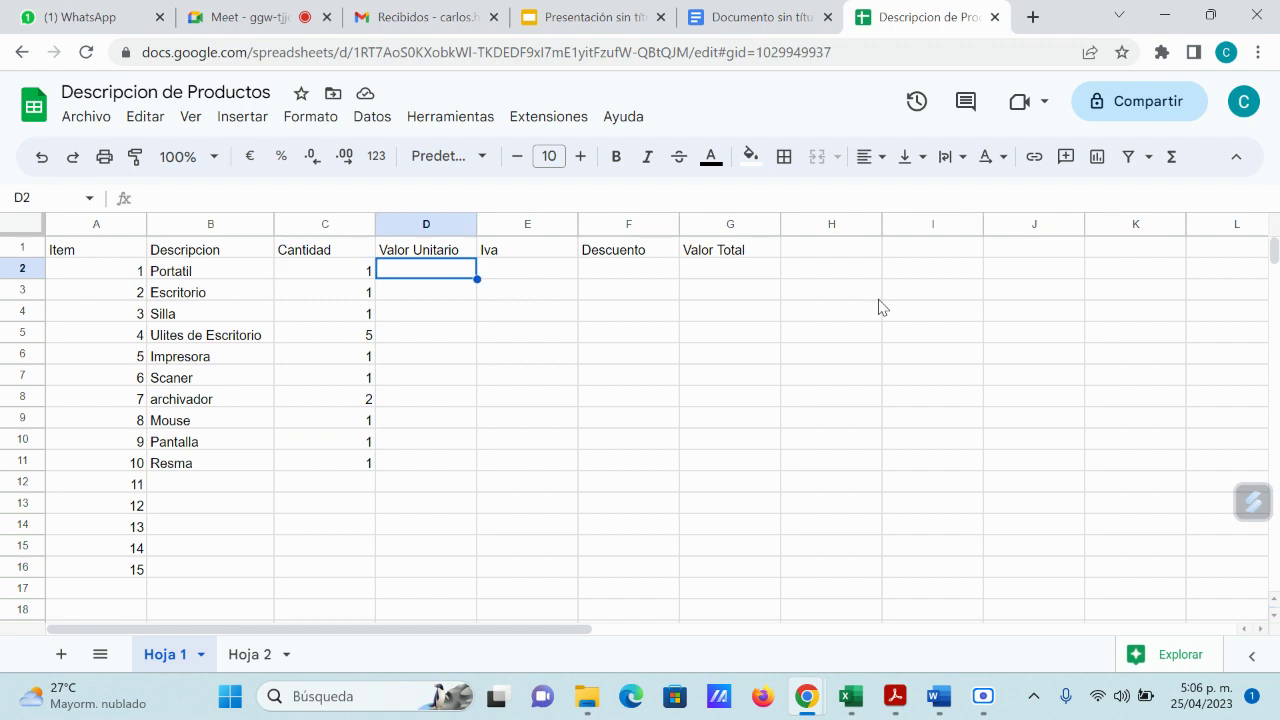
# Step: Enter unit prices 2500000, 200000, 120000, 30000 and 800000 for Portatil through Impresora
pyautogui.write('250000')
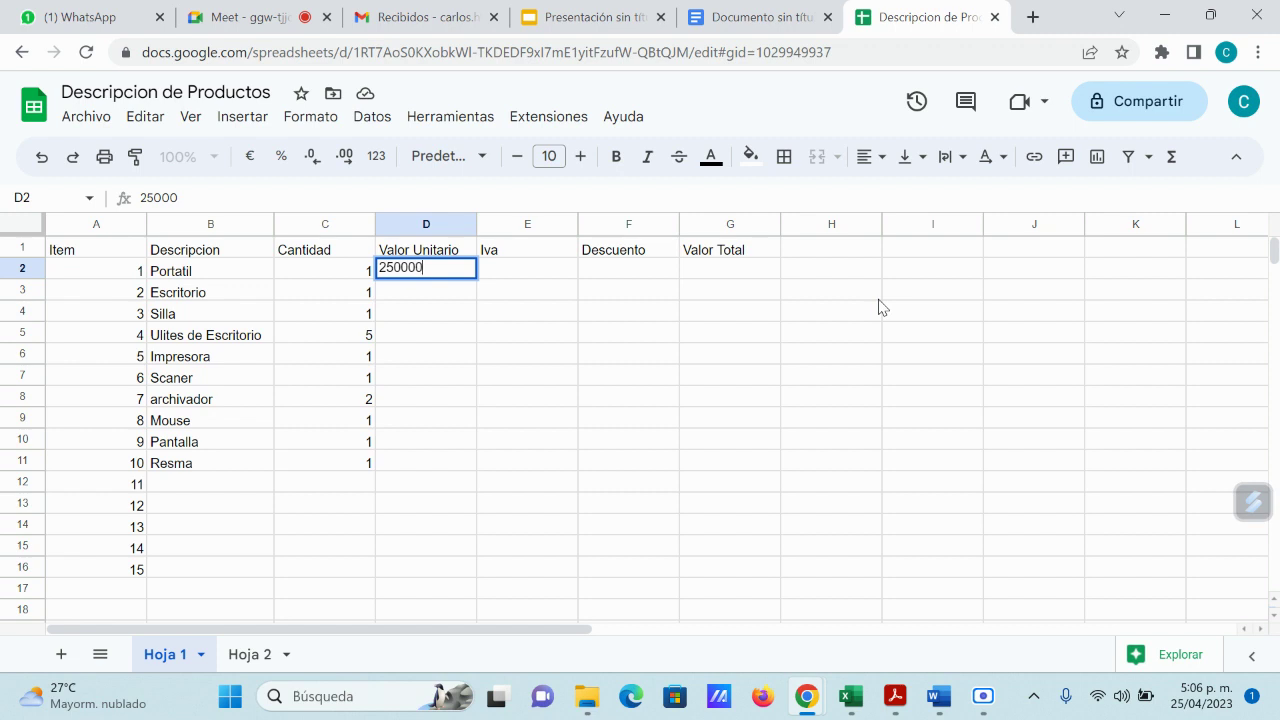
pyautogui.write('0')
pyautogui.press('Return')
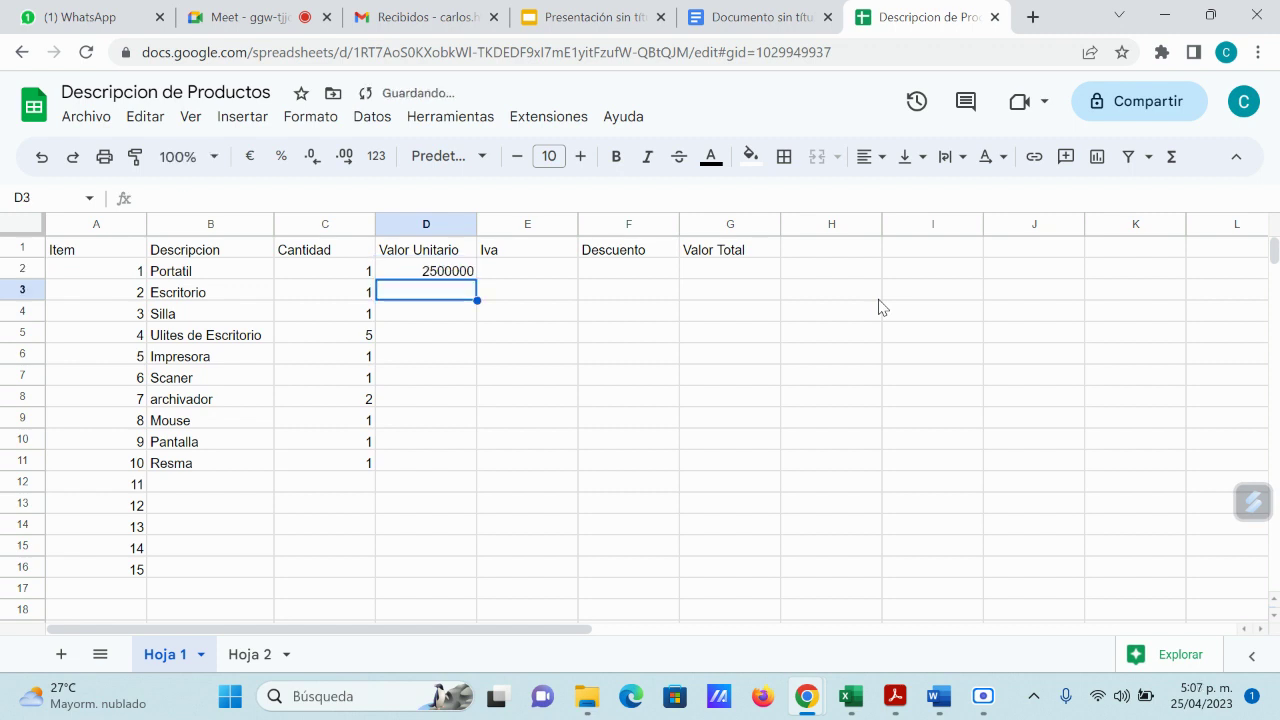
pyautogui.write('200000')
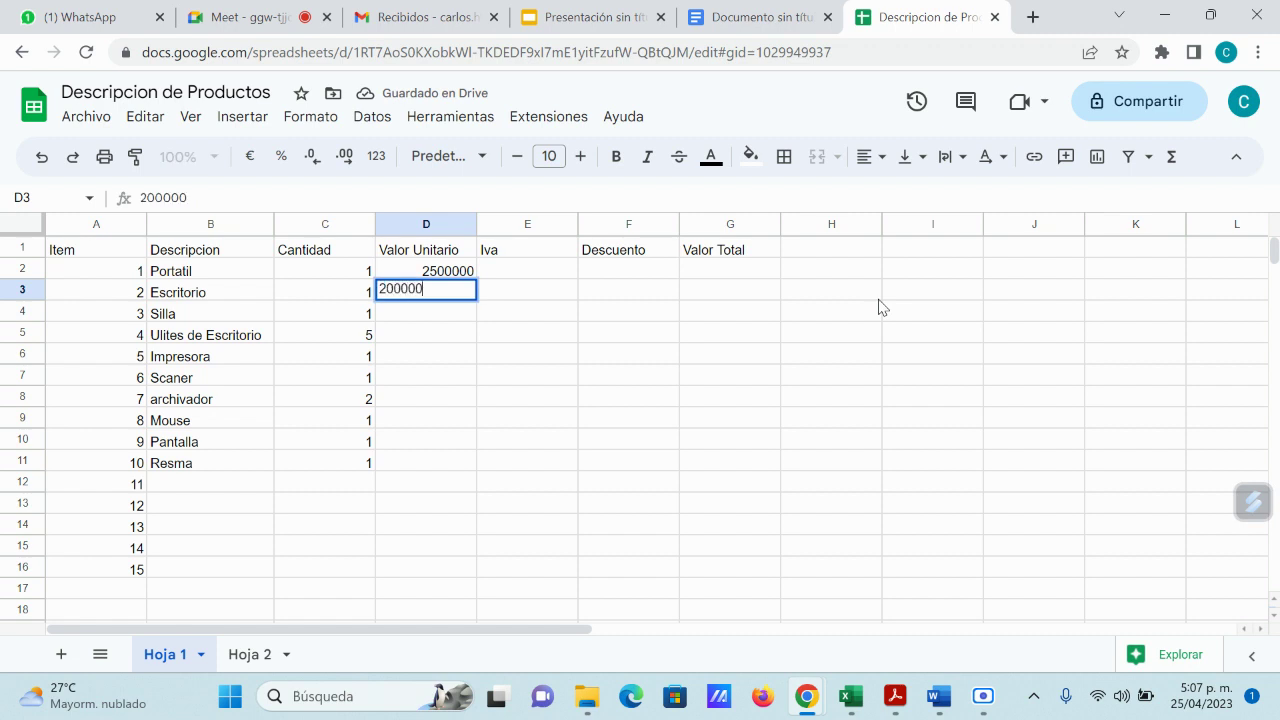
pyautogui.press('Return')
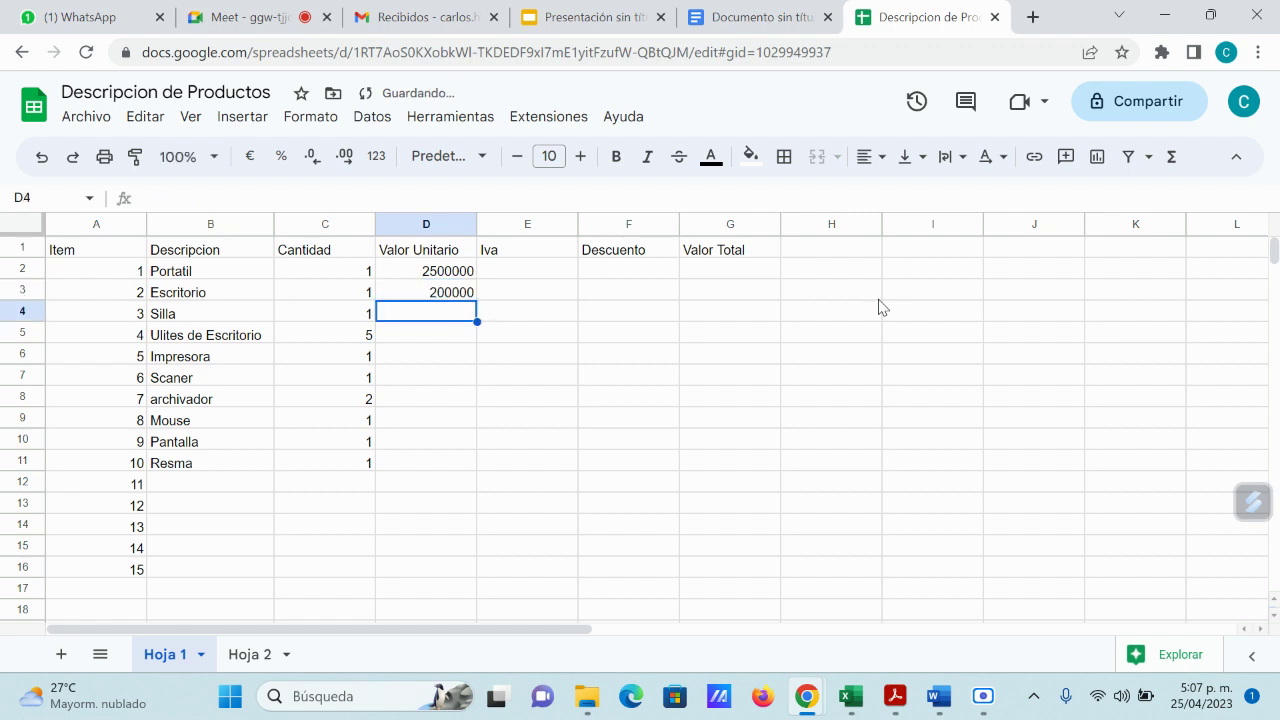
pyautogui.write('120000')
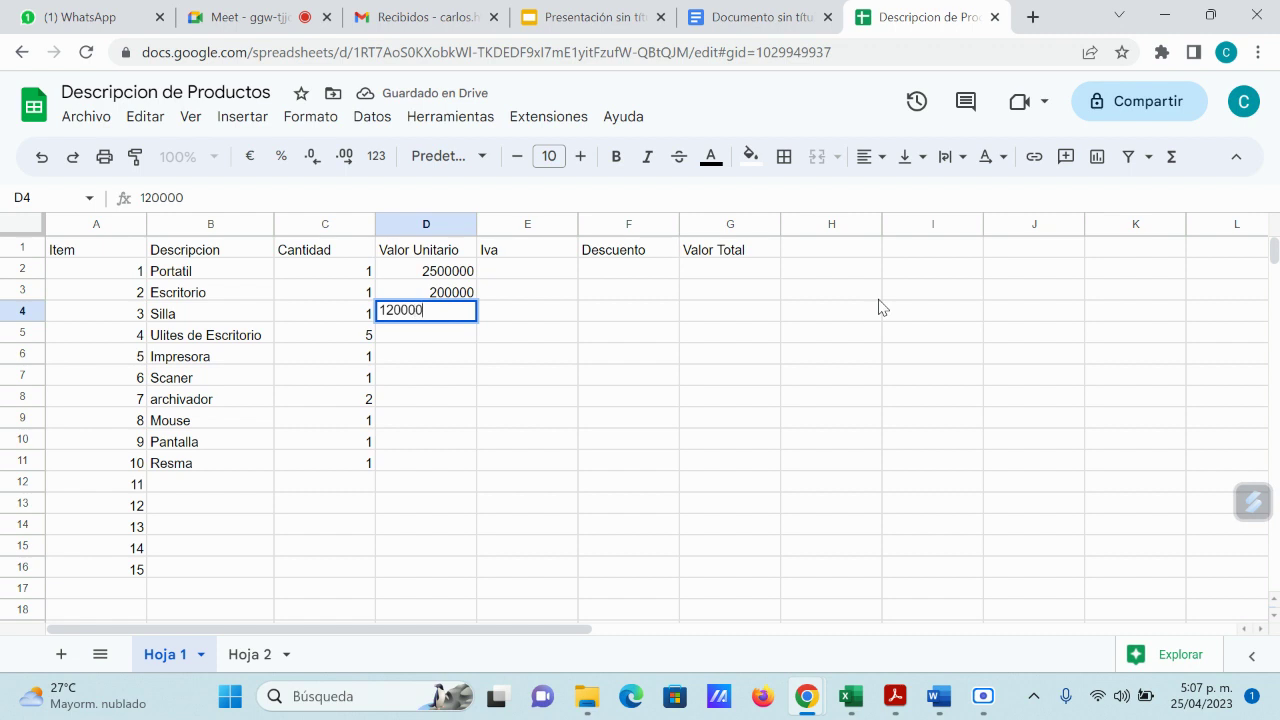
pyautogui.press('Return')
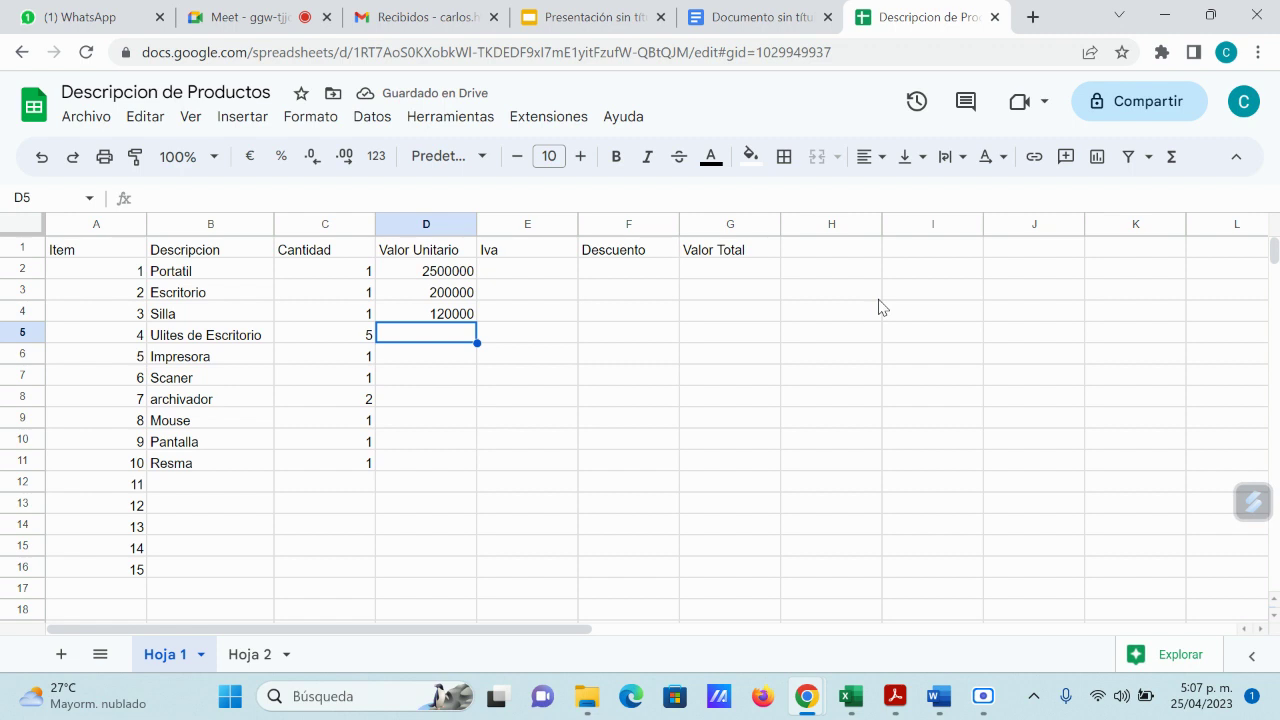
pyautogui.write('30000')
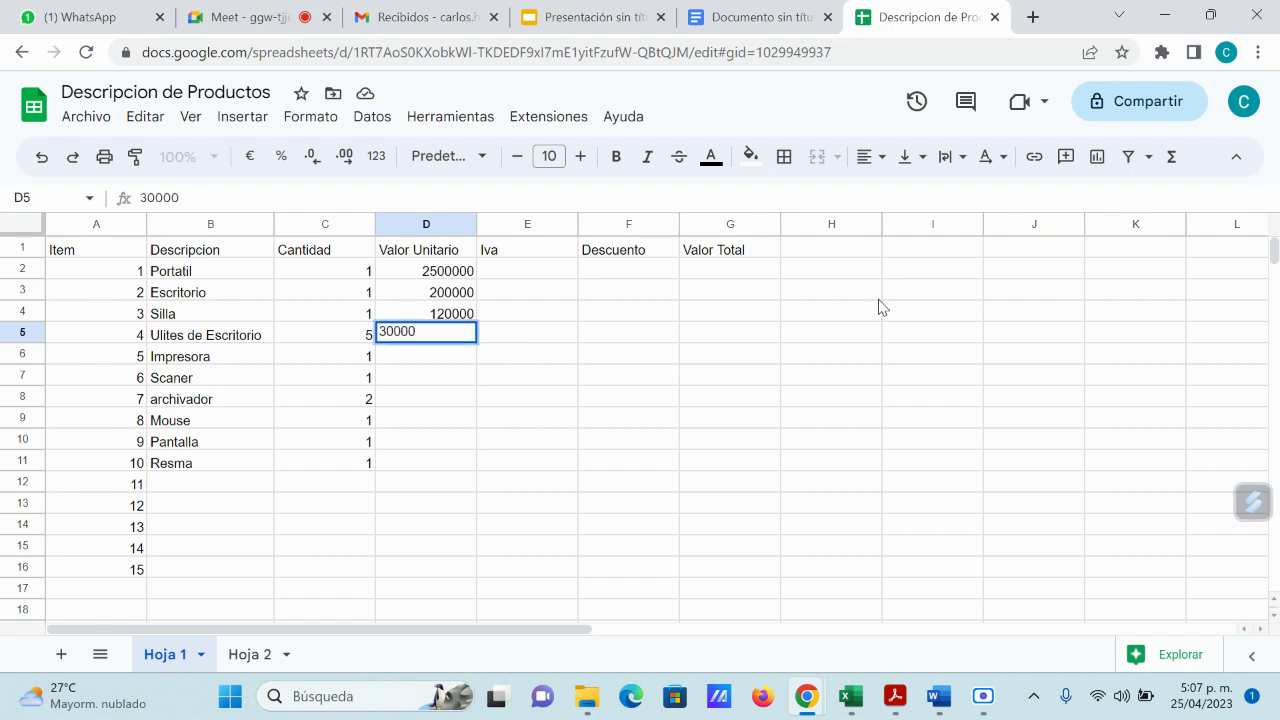
pyautogui.press('Return')
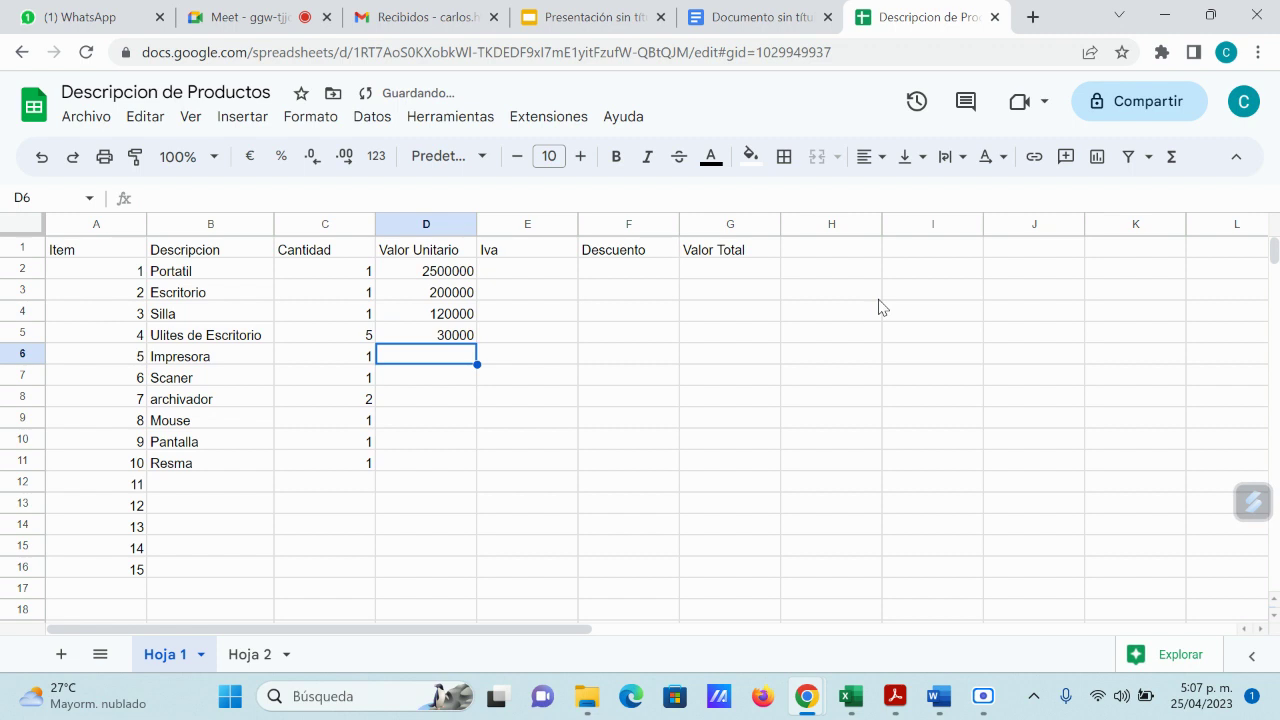
pyautogui.write('8')
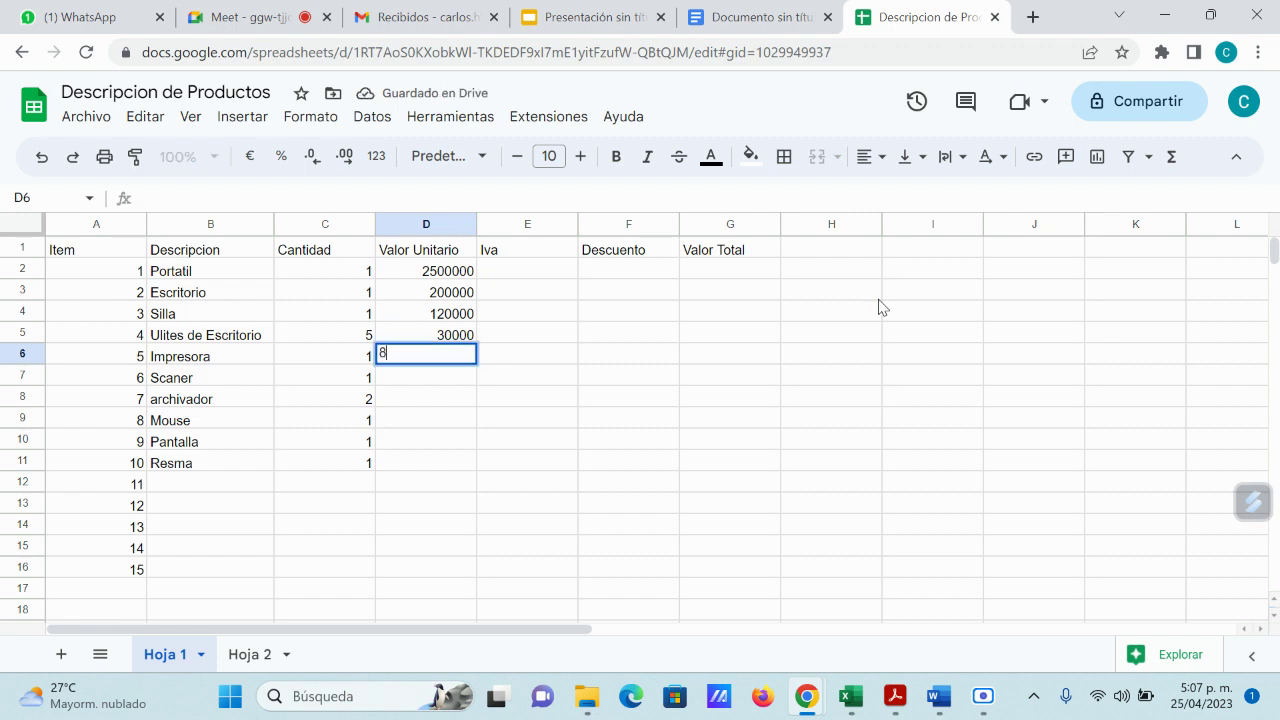
pyautogui.write('00000')
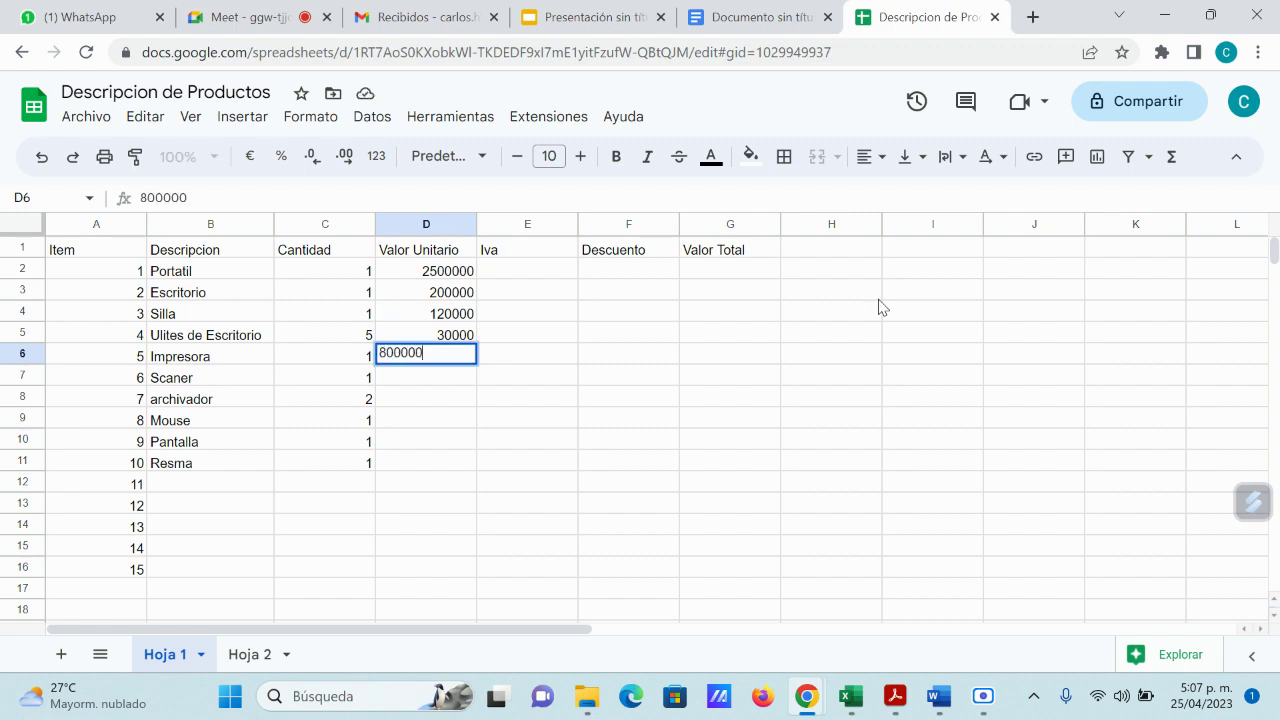
pyautogui.press('Return')
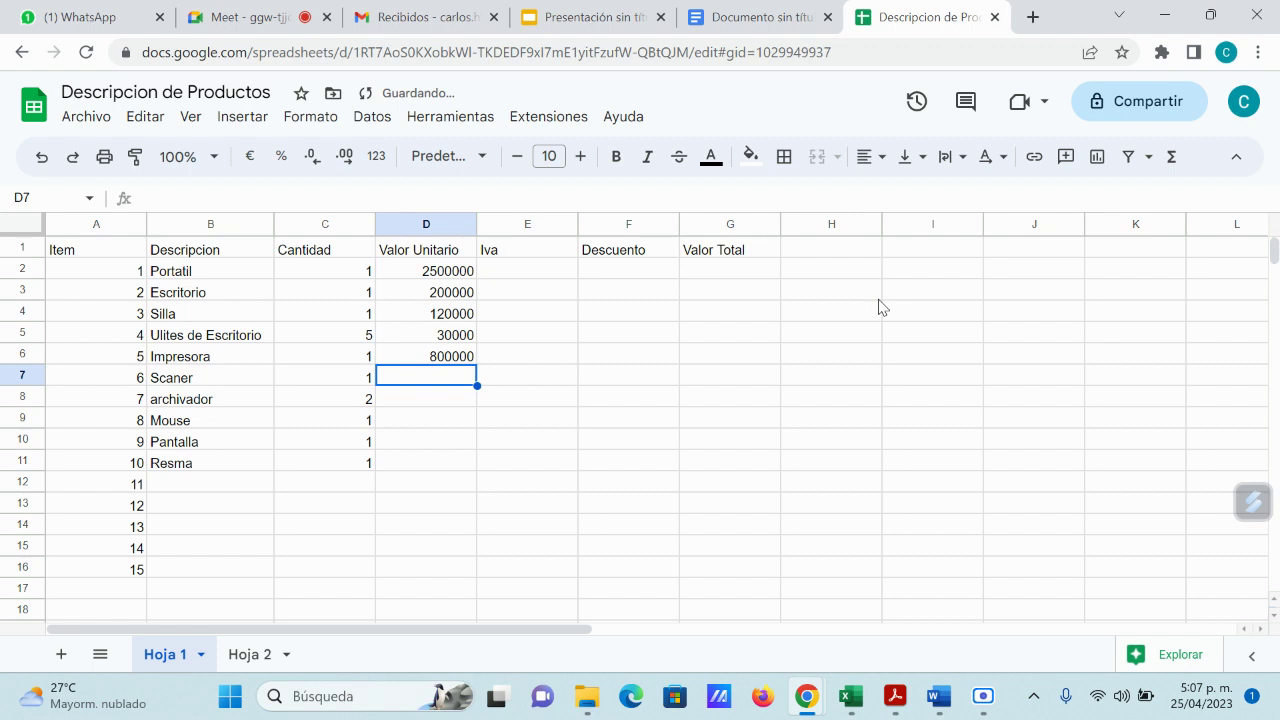
# Step: Enter unit prices 250000, 180000, 25000, 250000 and 20000 for Scaner through Resma
pyautogui.write('2500')
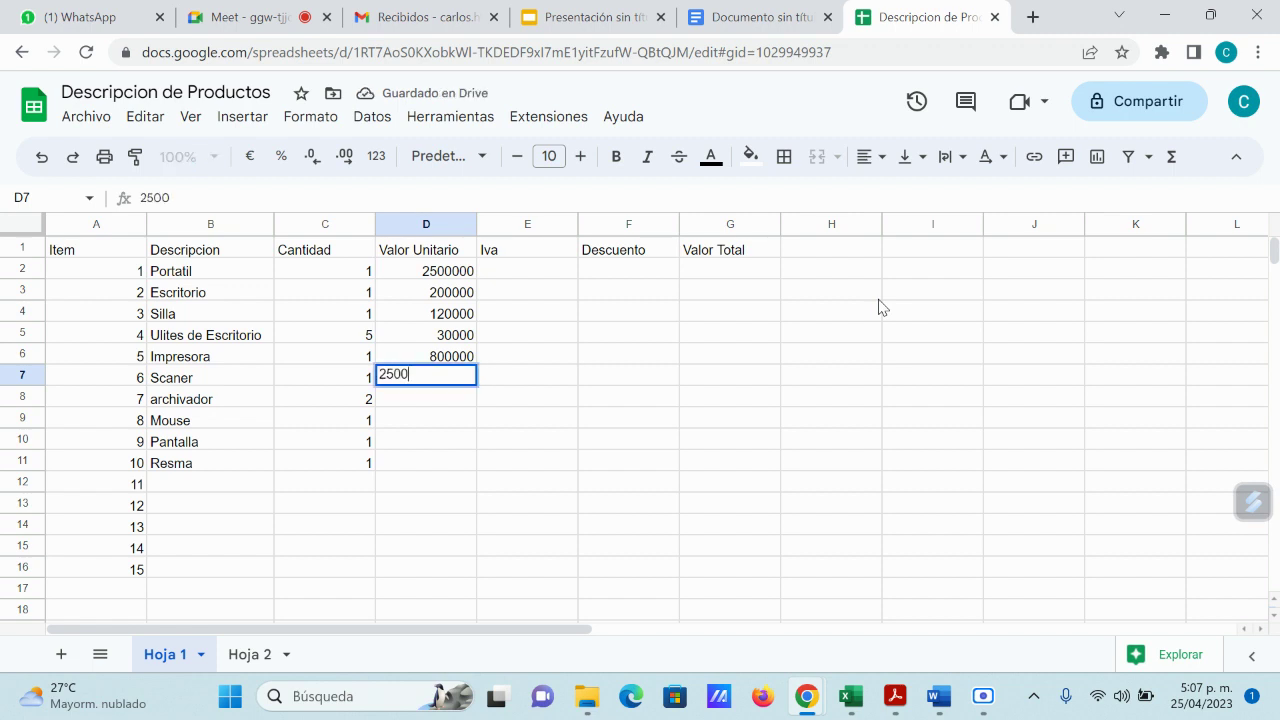
pyautogui.write('00')
pyautogui.press('Return')
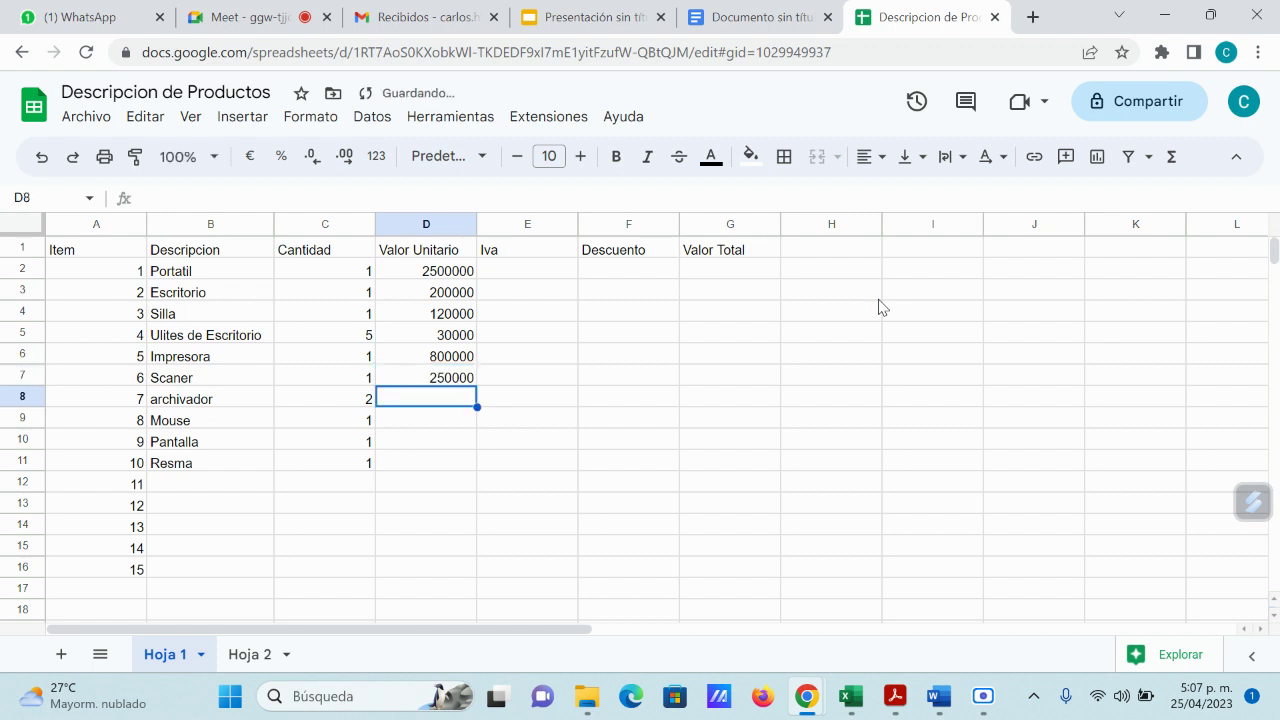
pyautogui.write('180000')
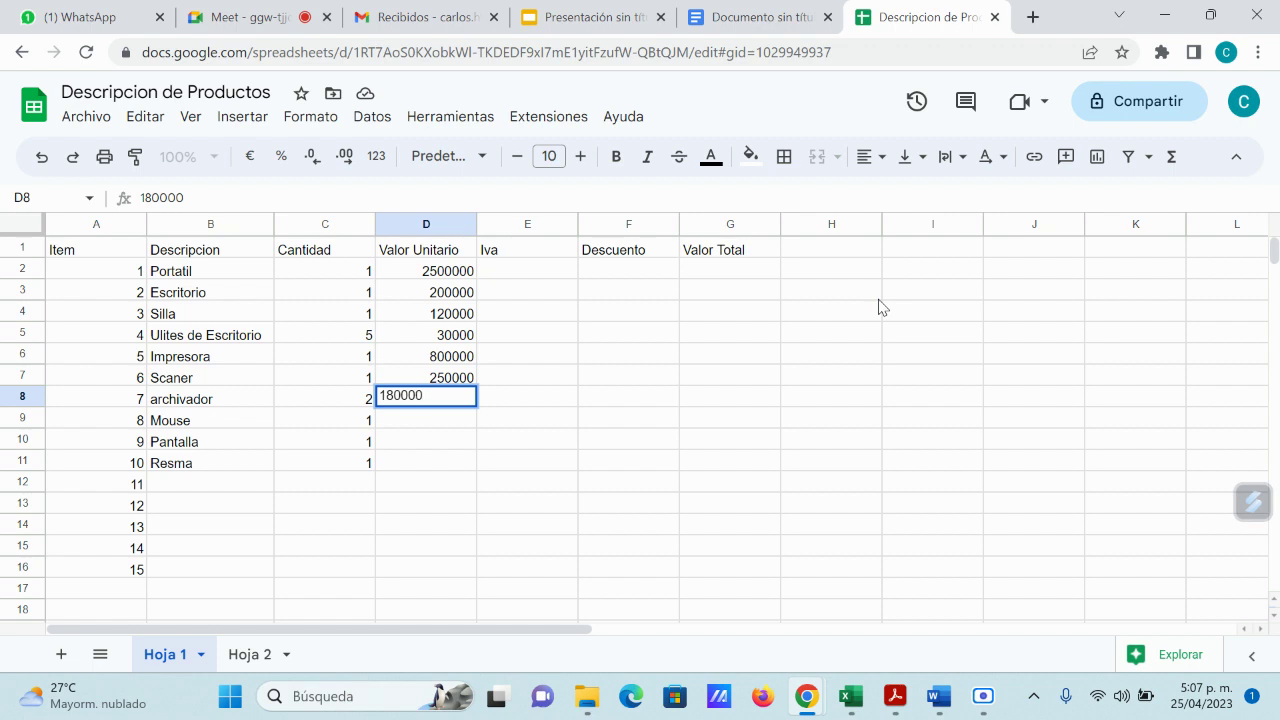
pyautogui.press('Return')
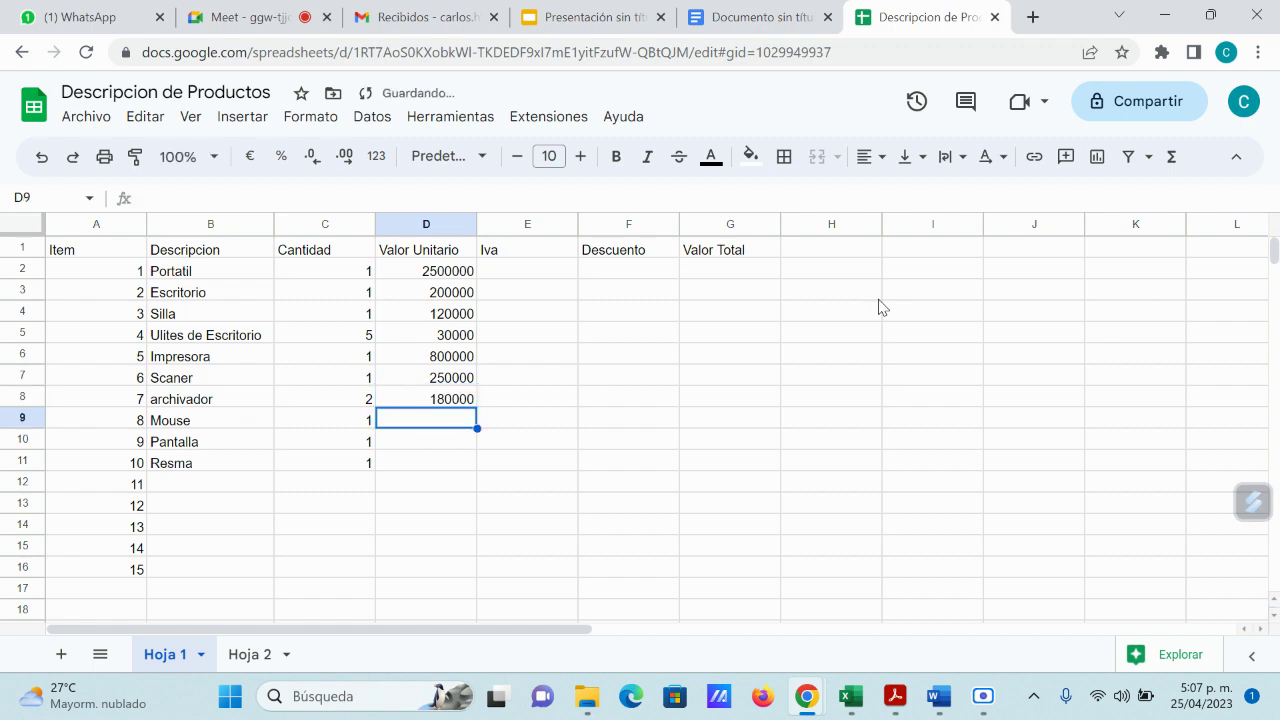
pyautogui.write('25000')
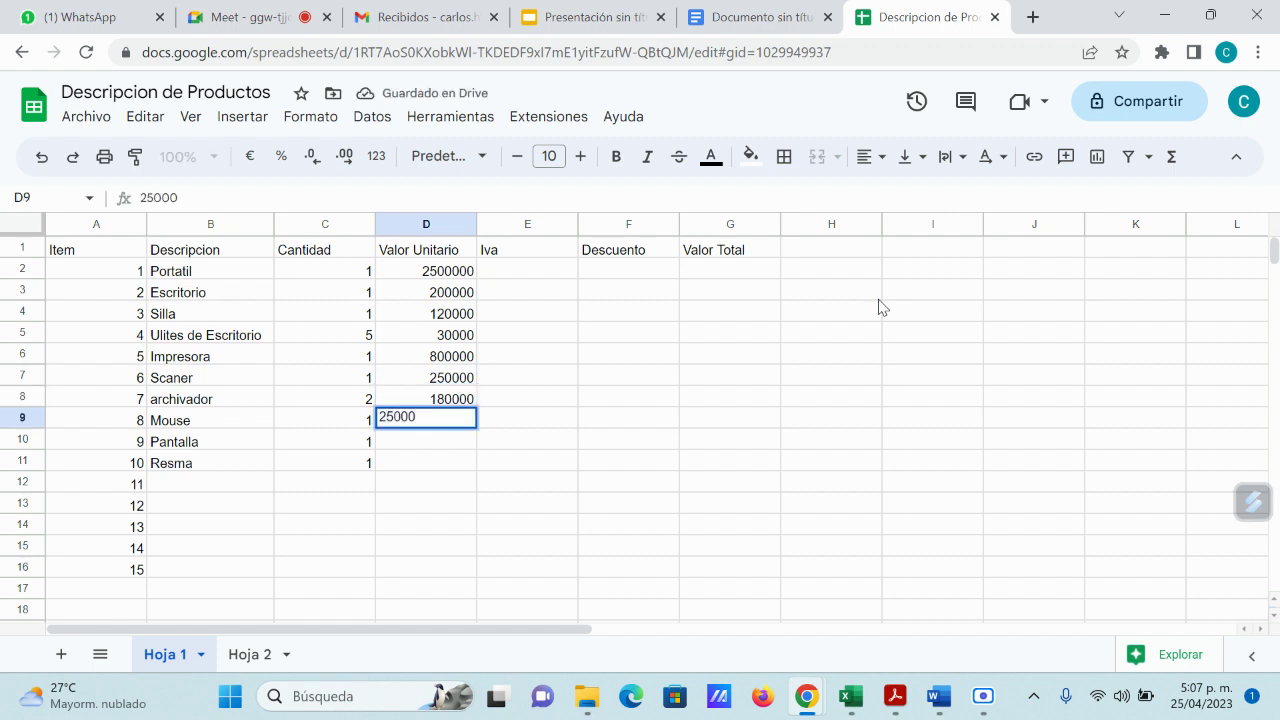
pyautogui.press('Return')
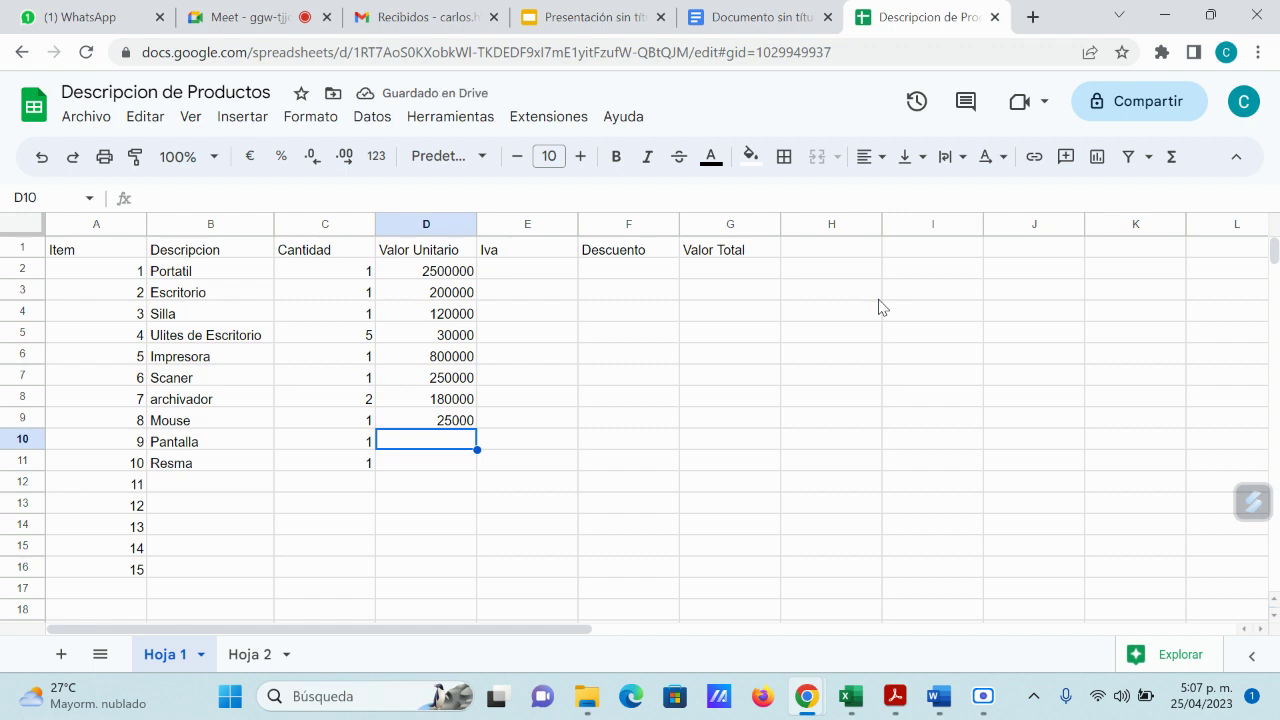
pyautogui.write('250000')
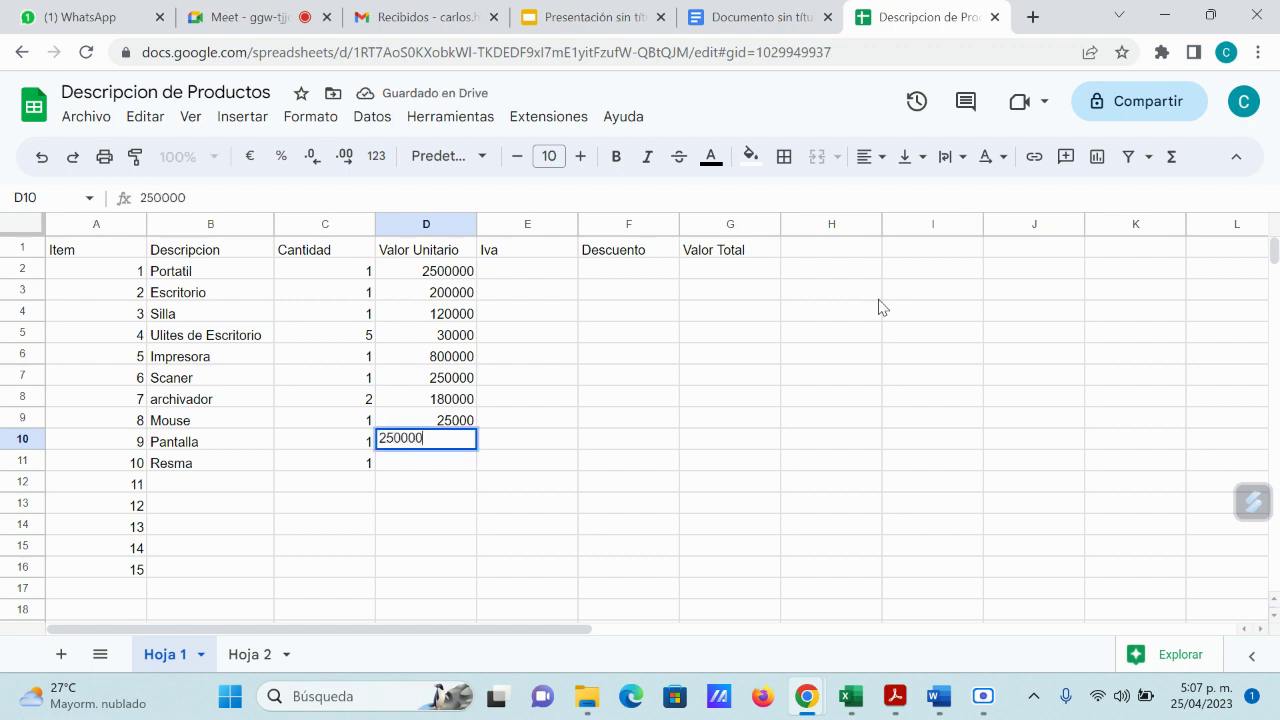
pyautogui.press('Return')
pyautogui.write('20000')
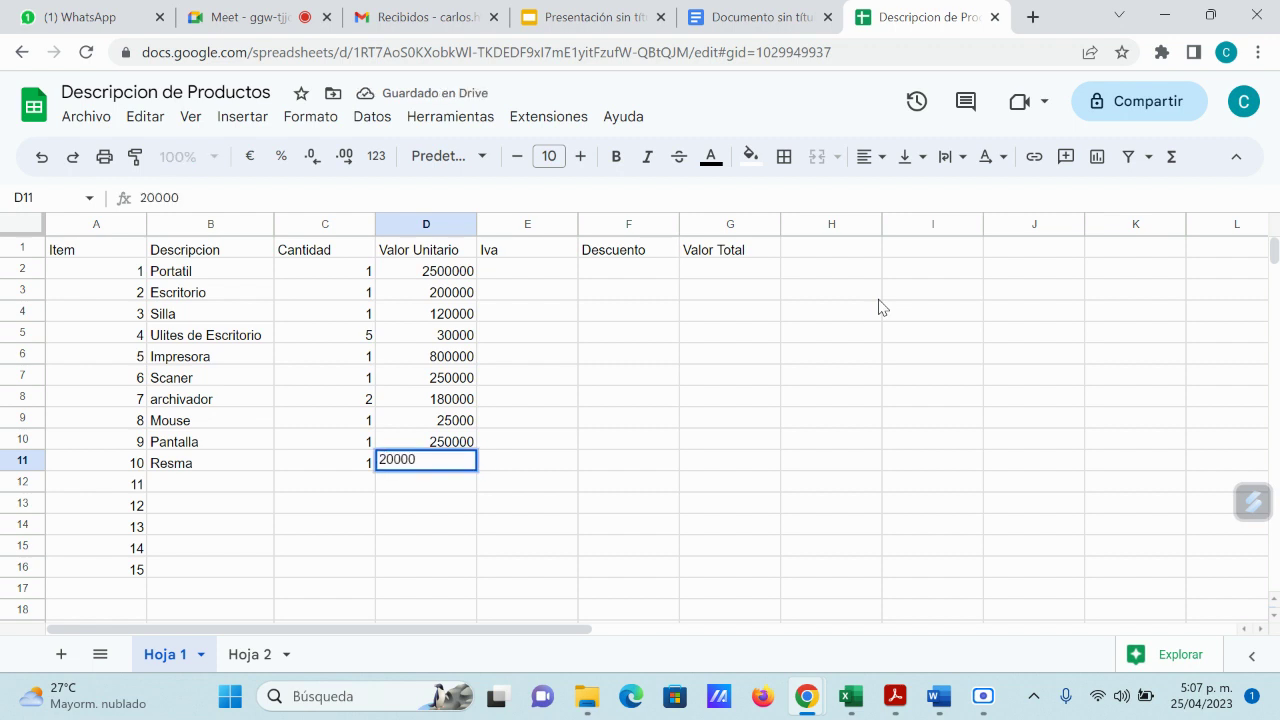
pyautogui.press('Return')
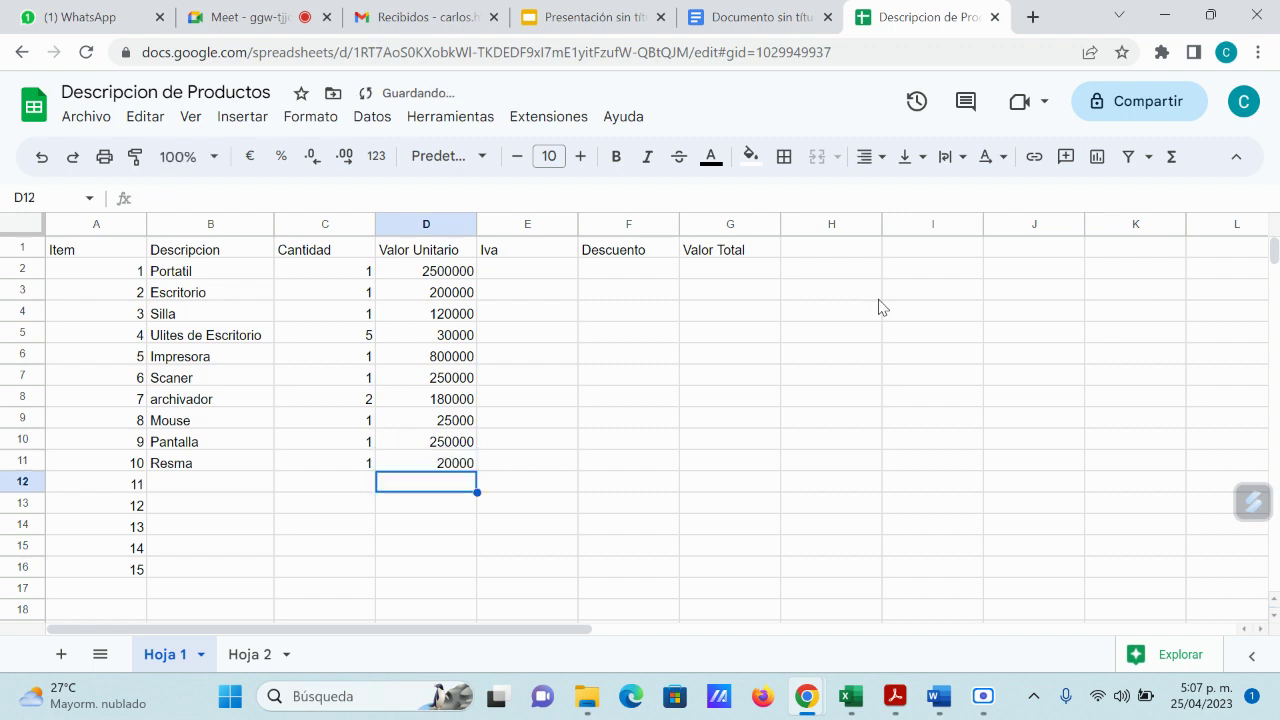
pyautogui.press('Up')
pyautogui.press('Up')
pyautogui.press('Up')
pyautogui.press('Up')
pyautogui.press('Up')
pyautogui.press('Up')
pyautogui.press('Up')
pyautogui.press('Up')
pyautogui.press('Up')
pyautogui.press('Up')
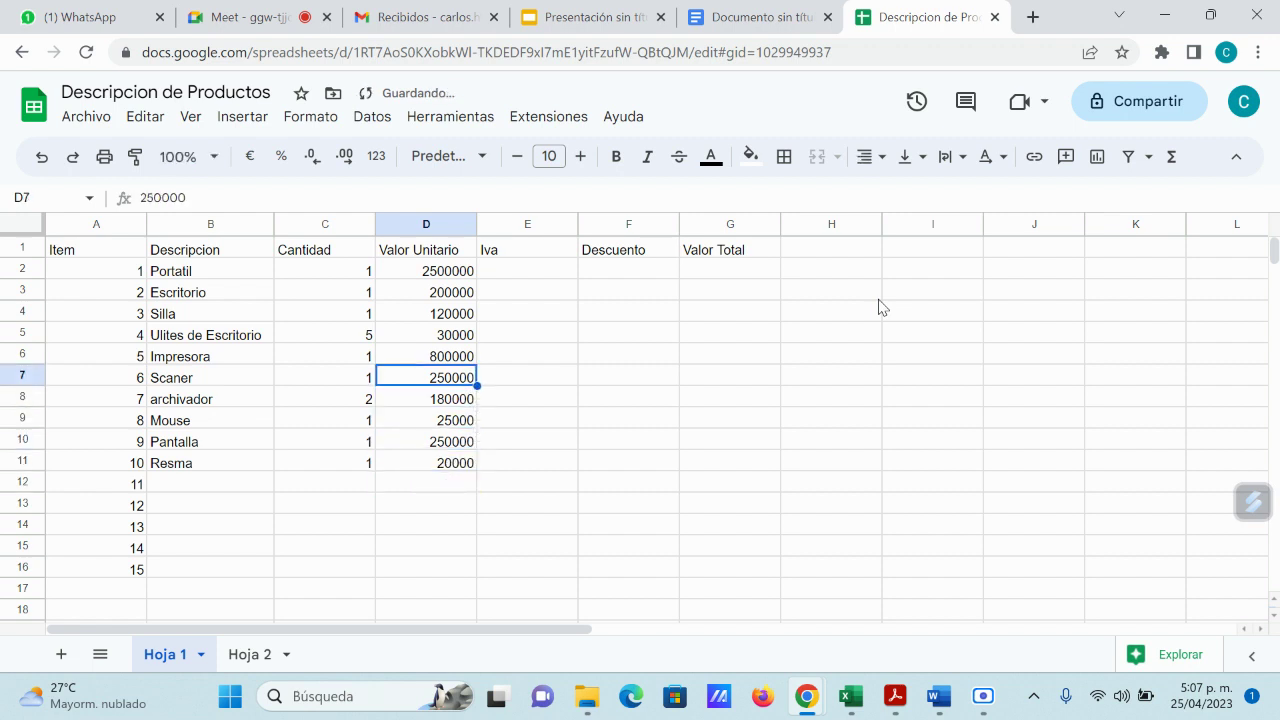
pyautogui.press('Right')
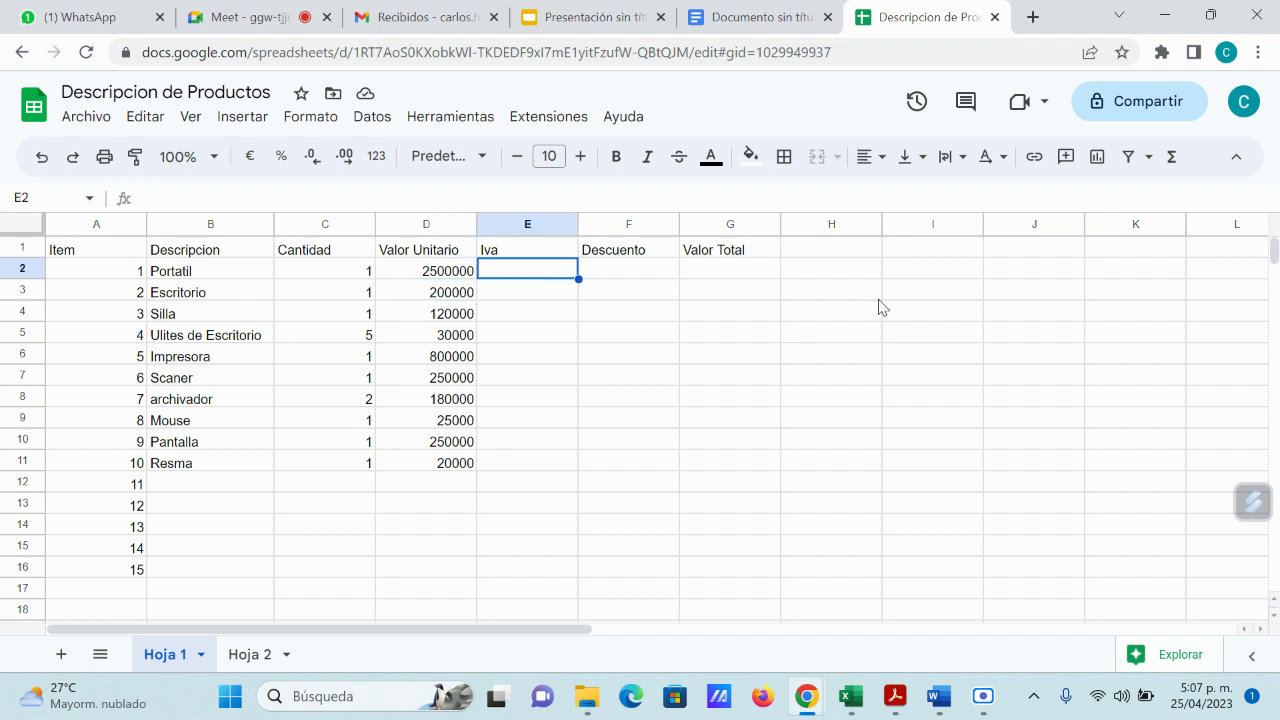
# Step: Put the formula =D2*C2 in E2 and fill it down to E11
pyautogui.write('=')
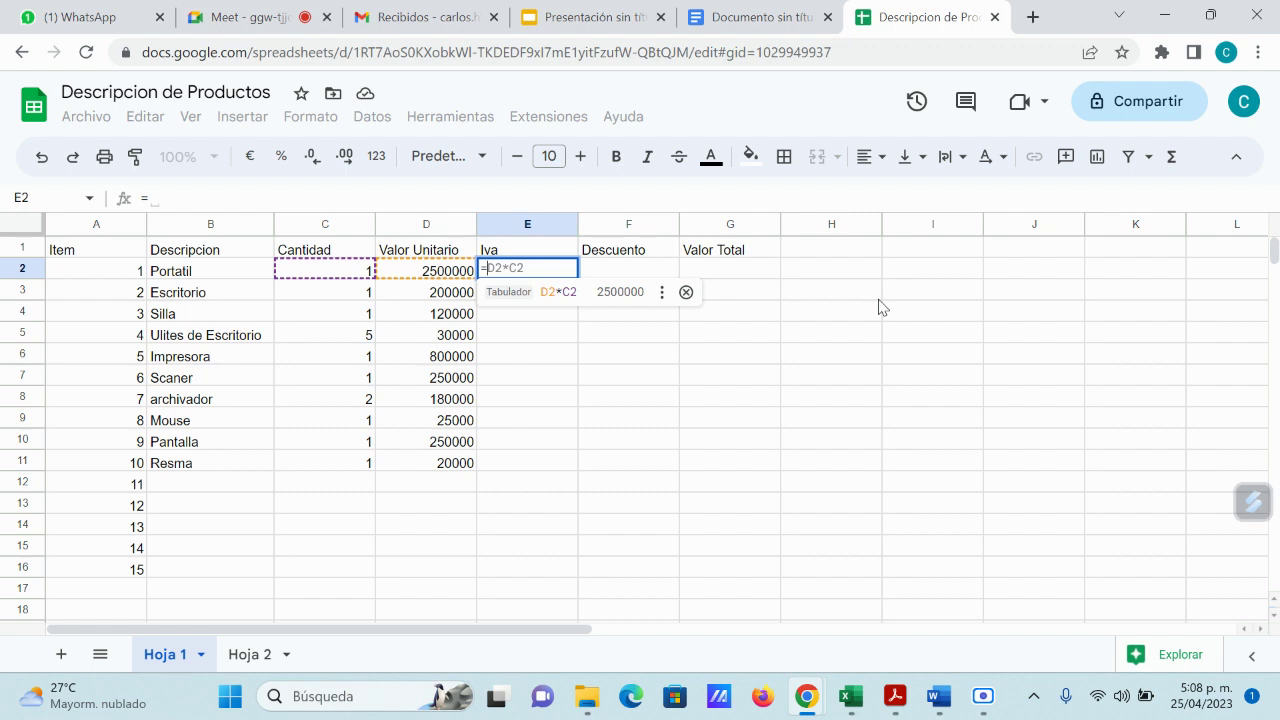
pyautogui.press('Tab')
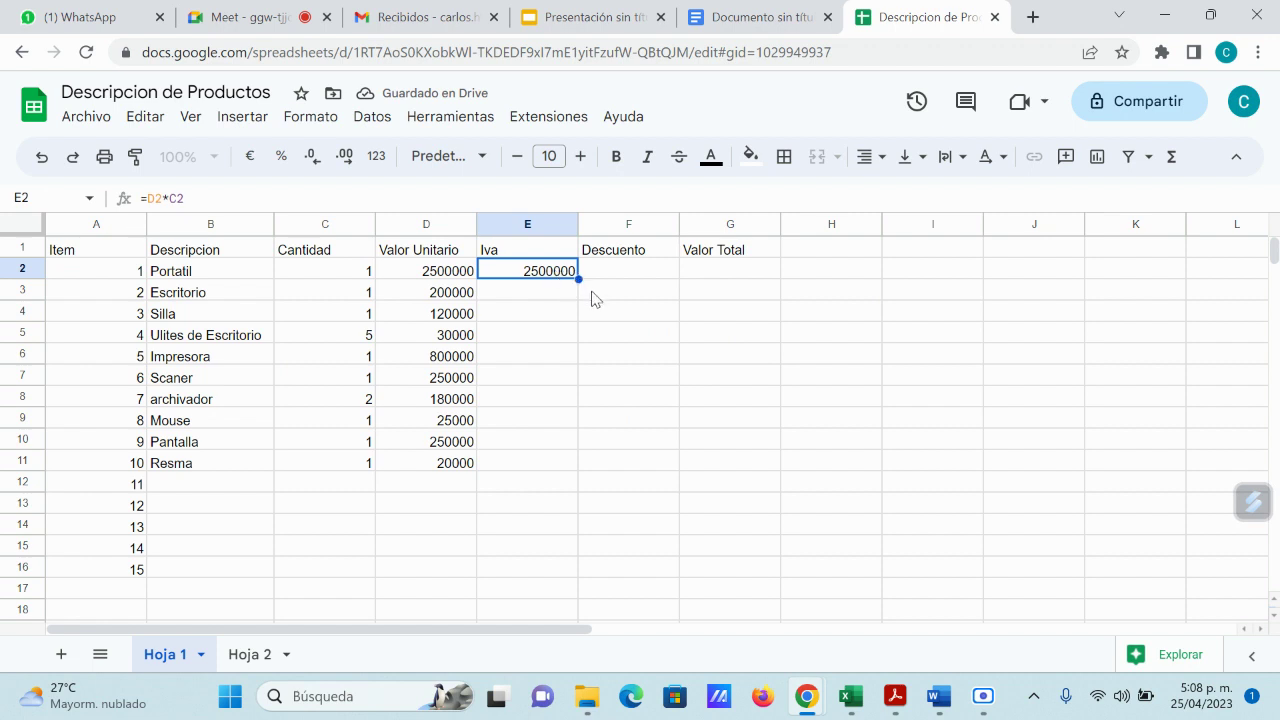
pyautogui.moveTo(578, 279); pyautogui.dragTo(580, 465)
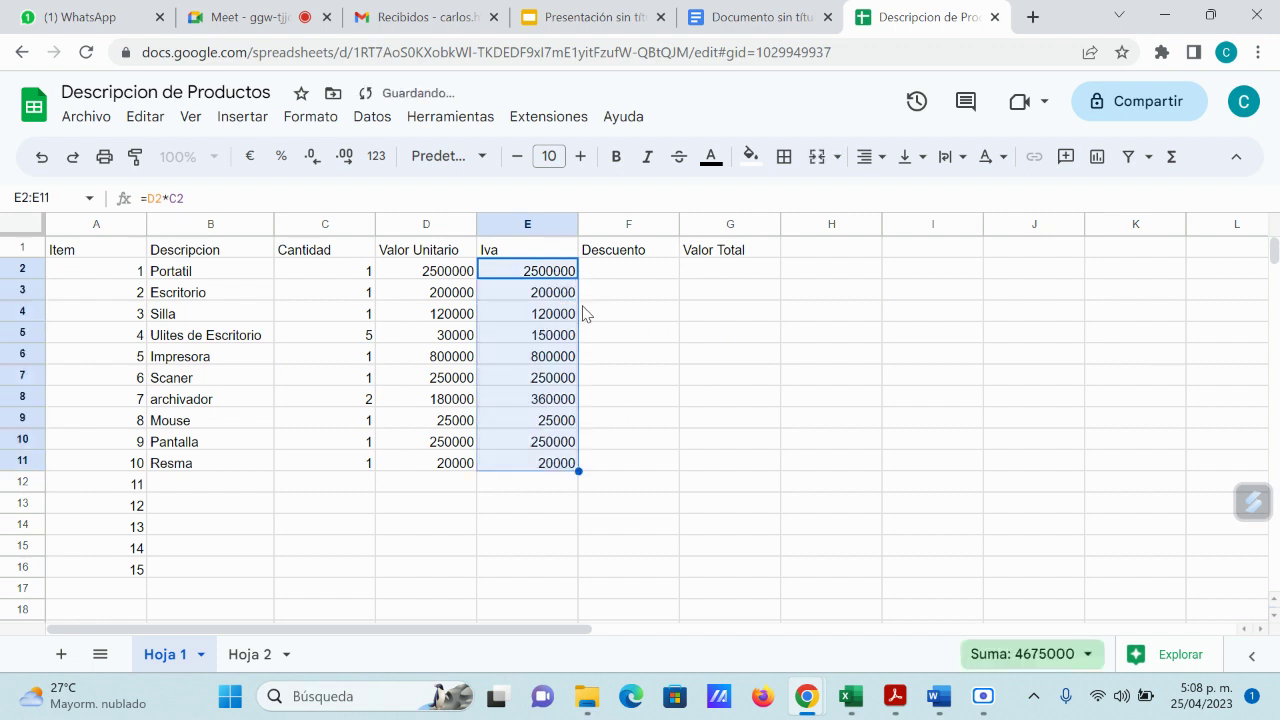
pyautogui.click(636, 275)
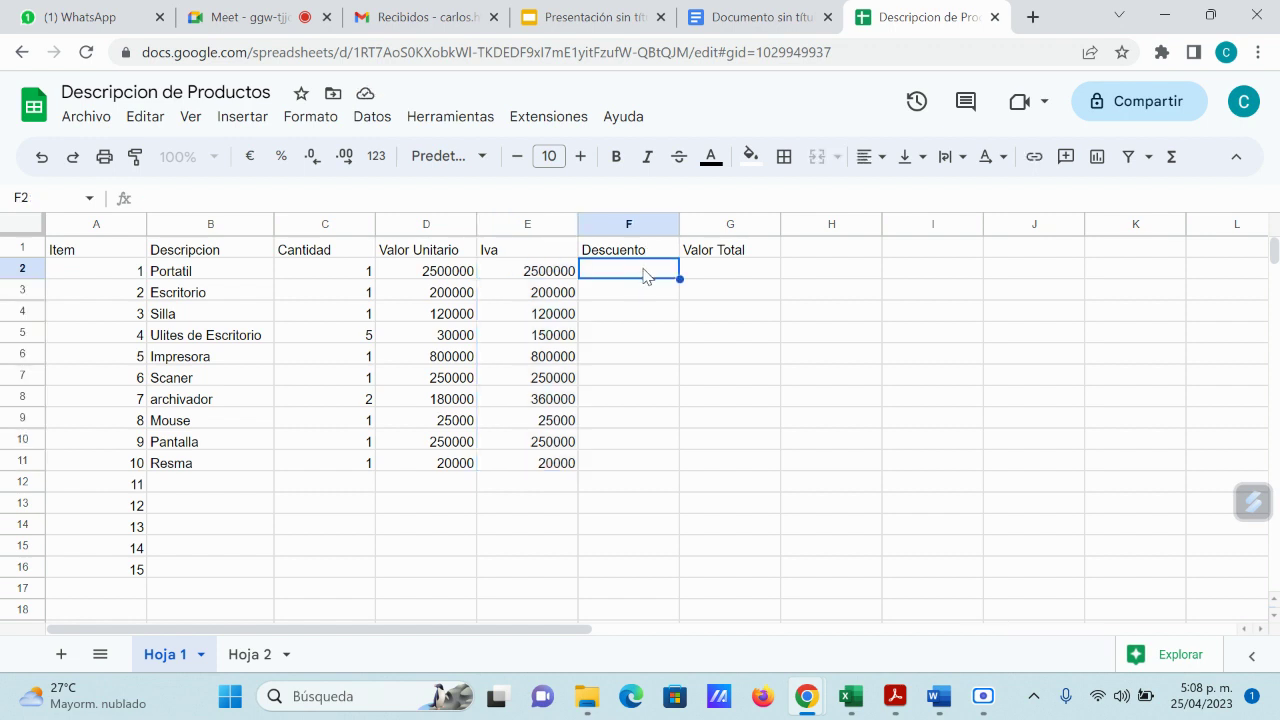
# Step: Enter =E2+D2 in G2 and accept the suggested fill down the Valor Total column
pyautogui.click(731, 275)
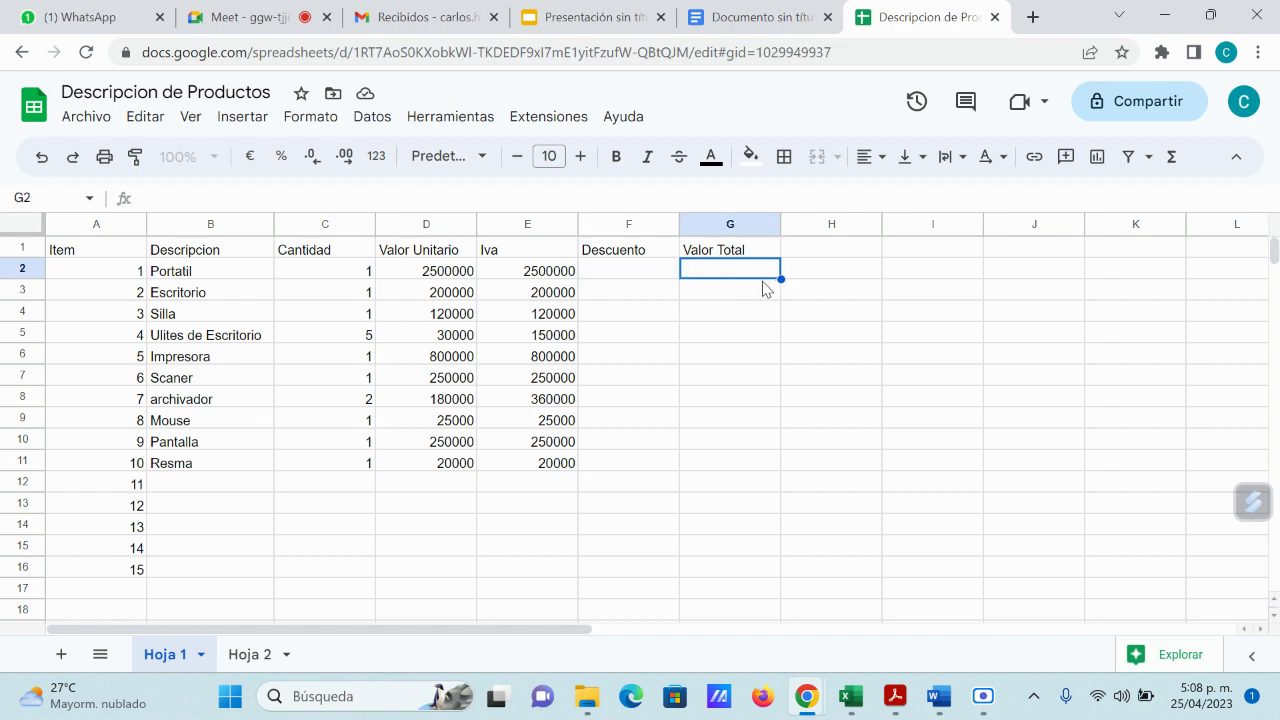
pyautogui.write('=')
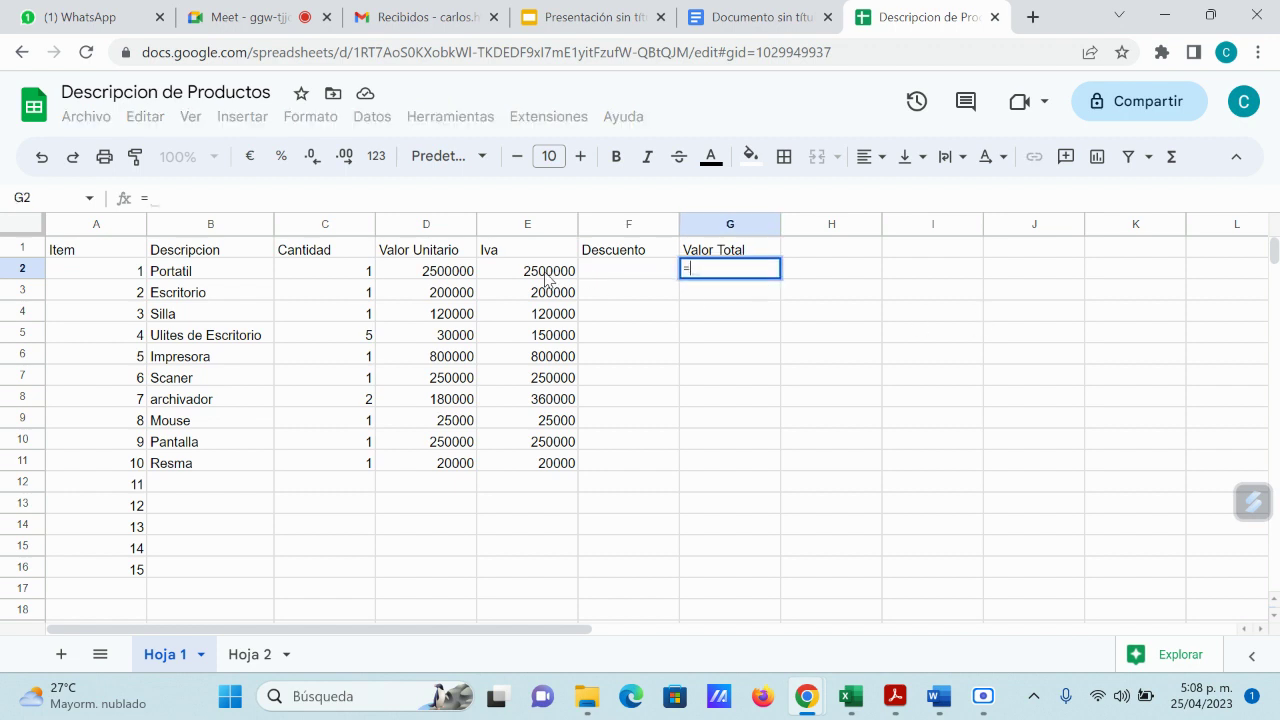
pyautogui.click(547, 279)
pyautogui.write('+')
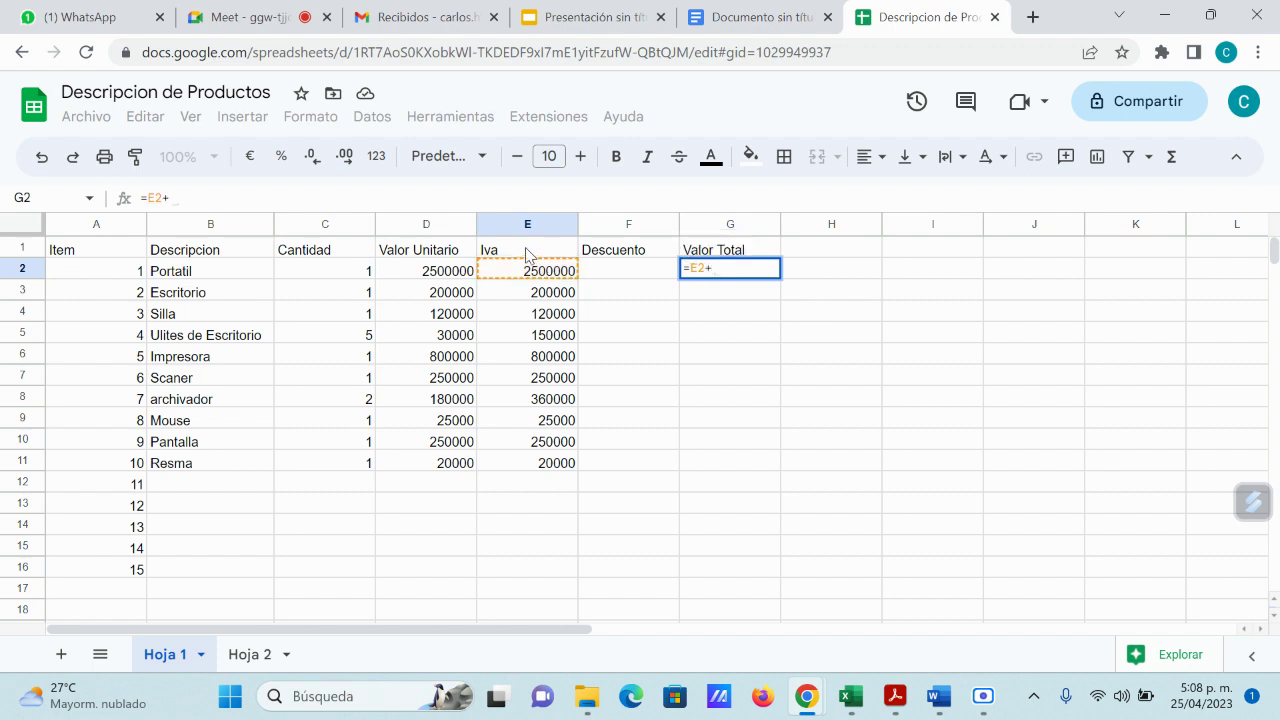
pyautogui.click(455, 272)
pyautogui.press('Return')
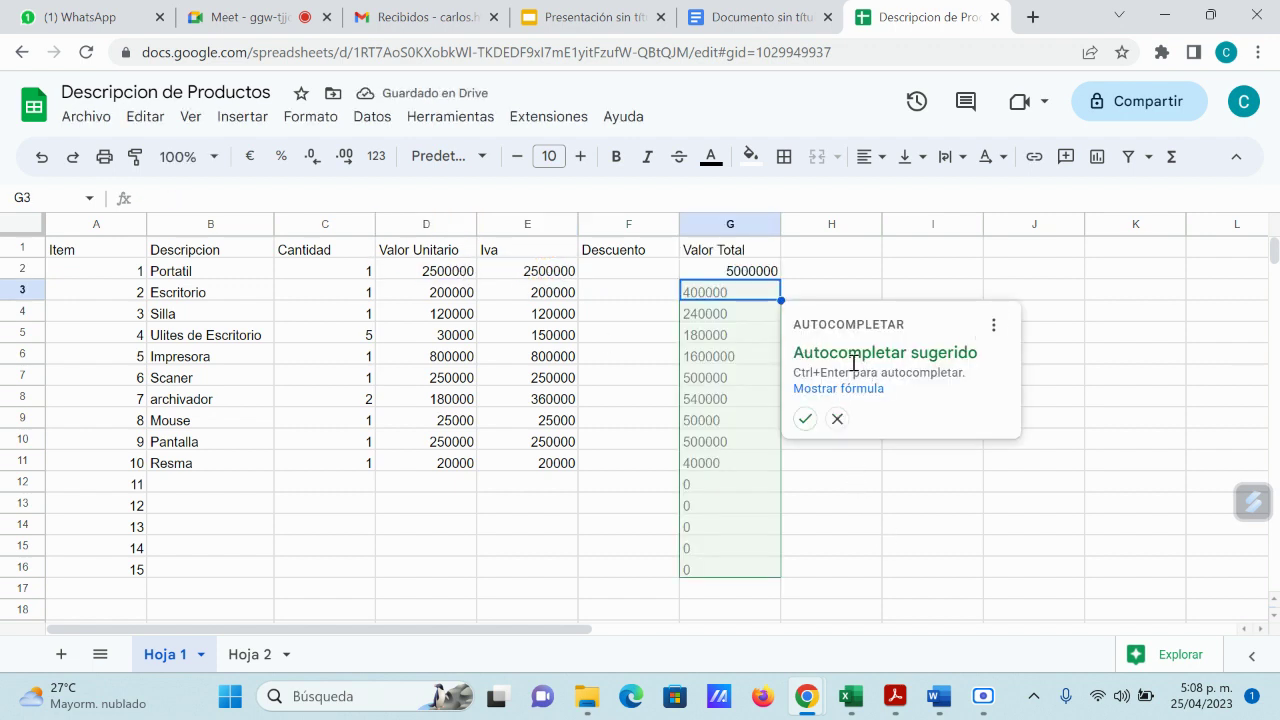
pyautogui.click(805, 420)
# Step: Clear the zero totals from the empty rows G12 to G16
pyautogui.click(871, 423)
pyautogui.moveTo(768, 487); pyautogui.dragTo(760, 577)
pyautogui.press('Delete')
pyautogui.click(849, 418)
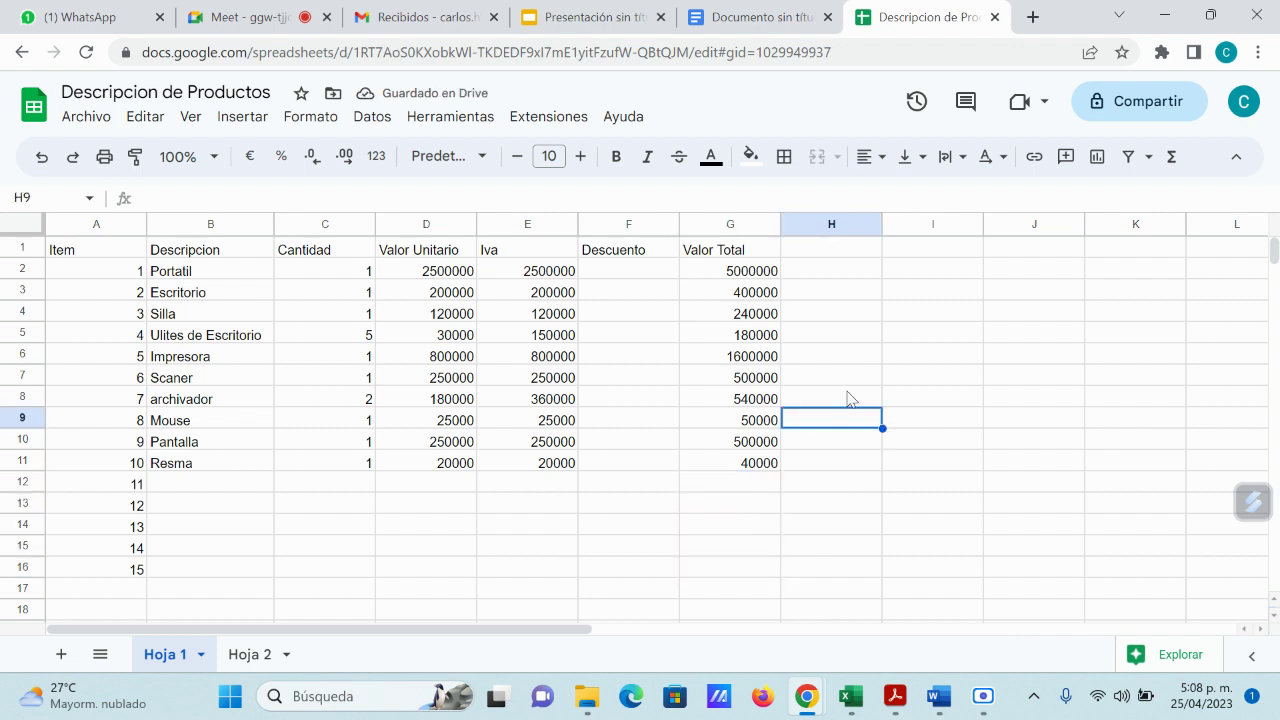
# Step: Make the header cells A1 to G1 bold and center-aligned
pyautogui.click(128, 250)
pyautogui.moveTo(114, 251); pyautogui.dragTo(727, 252)
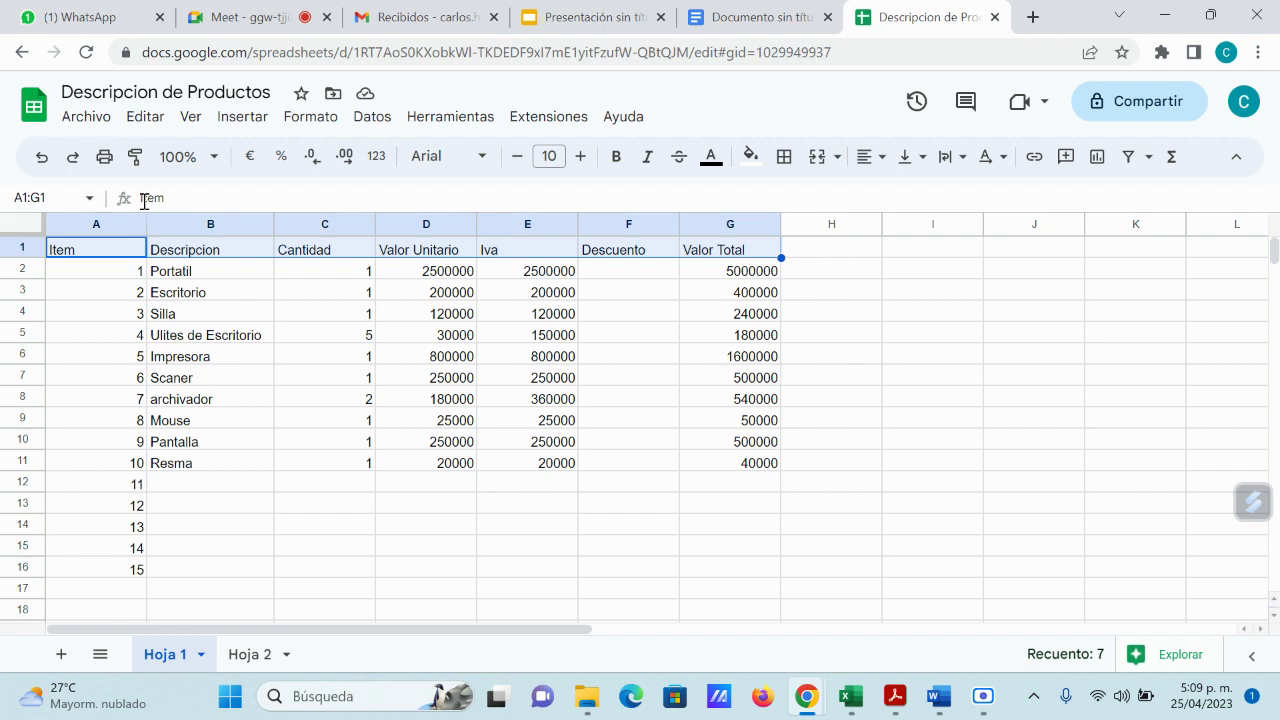
pyautogui.click(617, 163)
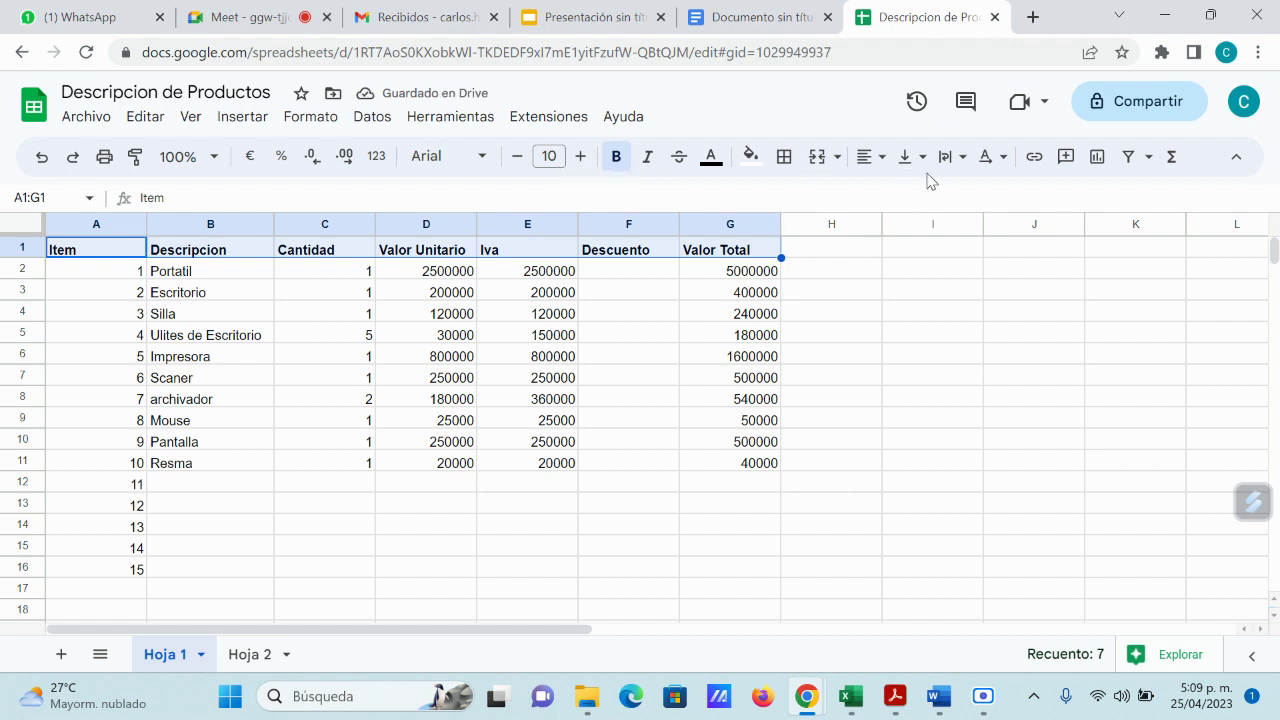
pyautogui.click(886, 162)
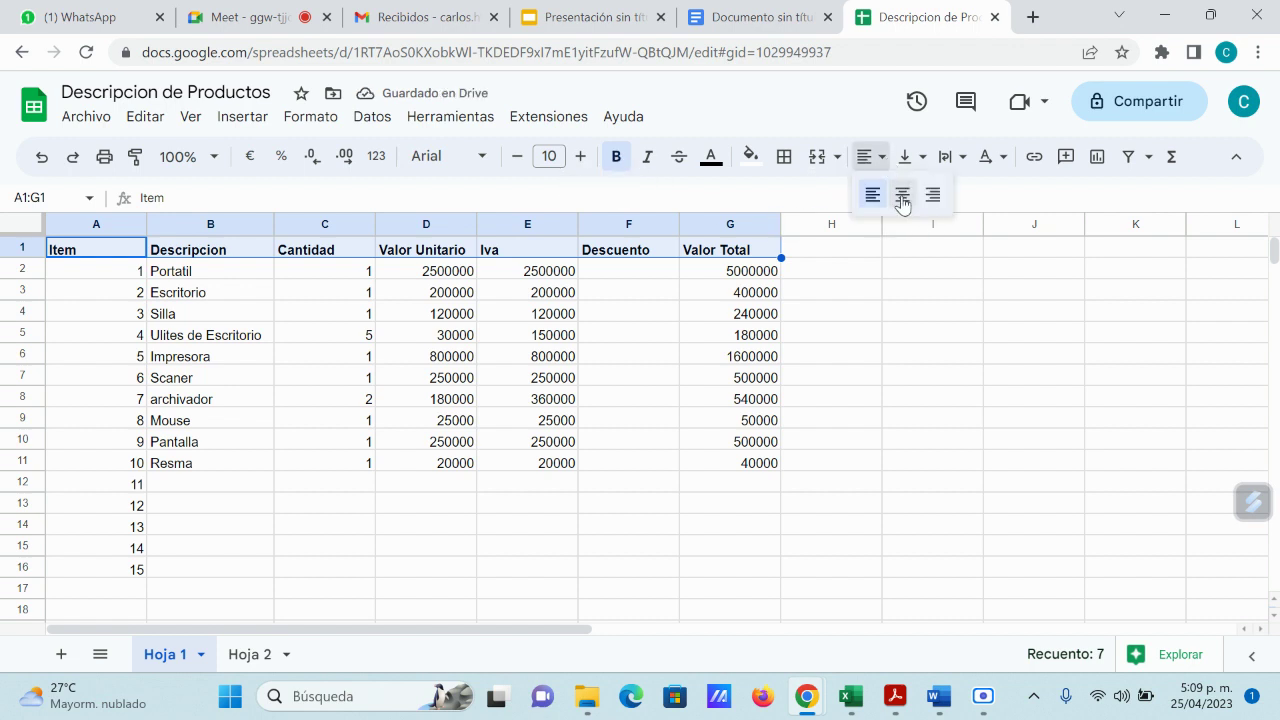
pyautogui.click(901, 194)
pyautogui.click(858, 425)
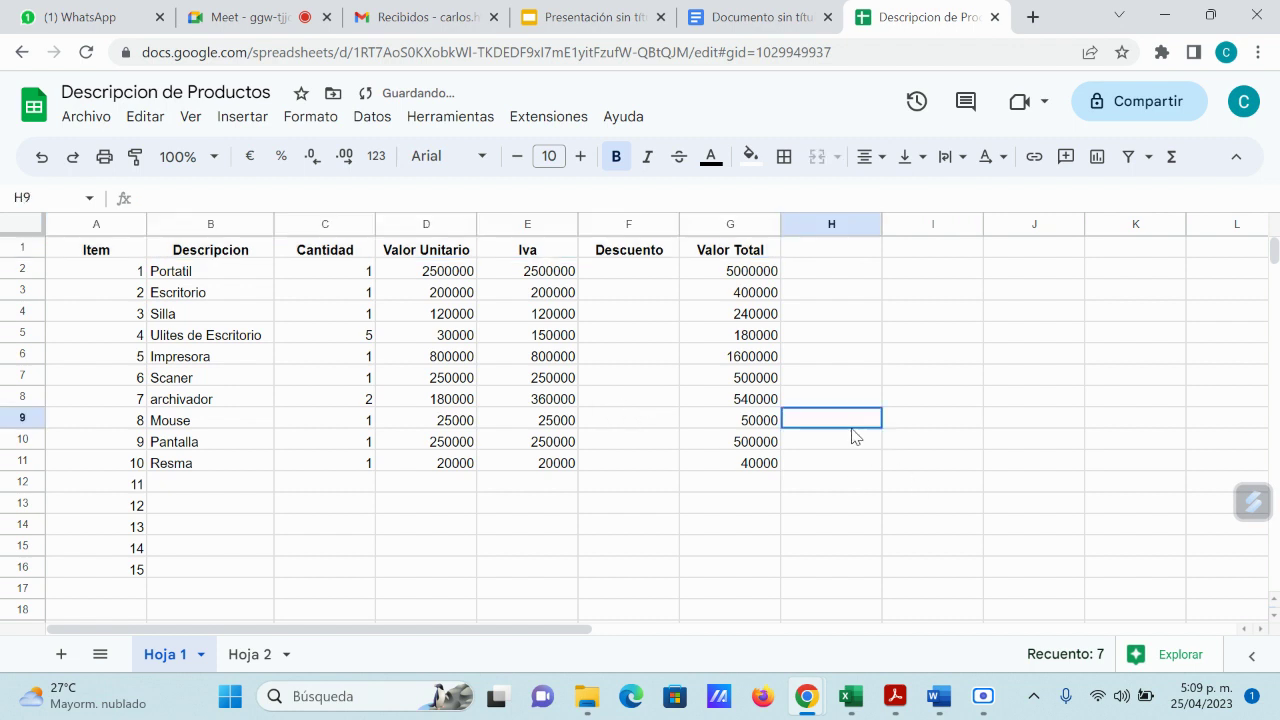
pyautogui.moveTo(100, 250); pyautogui.dragTo(712, 572)
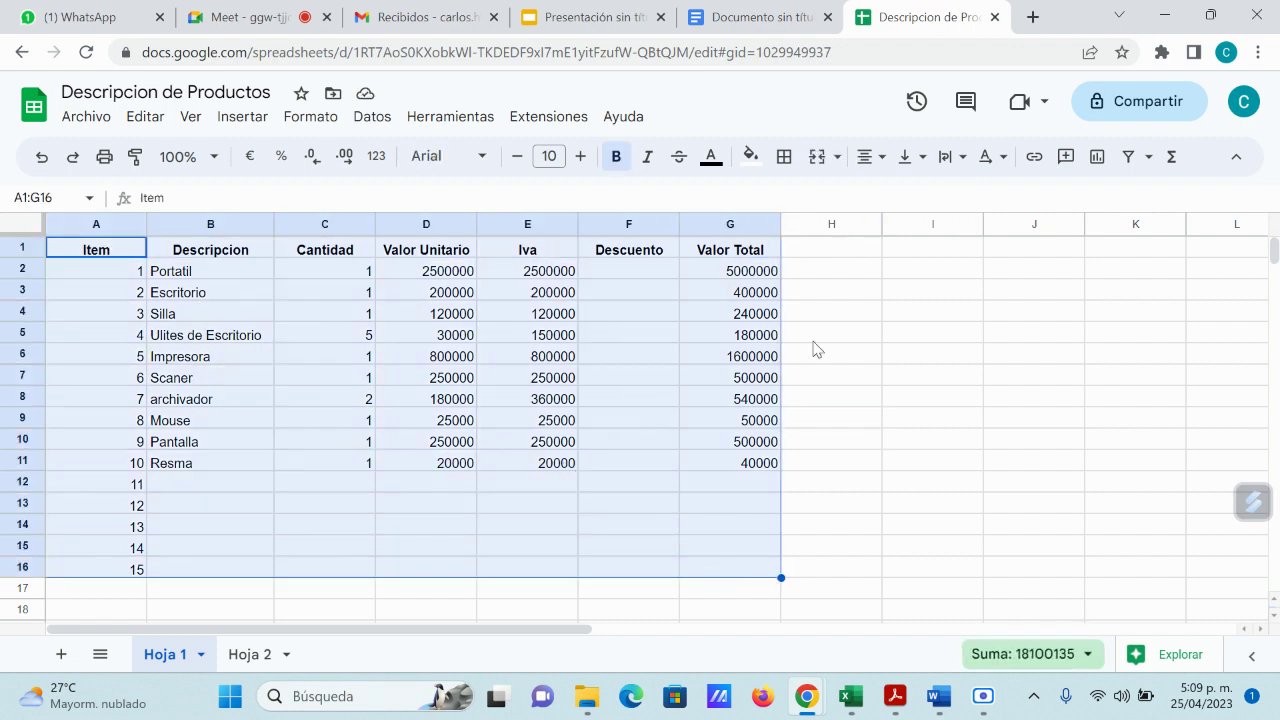
# Step: Apply all borders (Todos los bordes) to the range A1:G16
pyautogui.click(786, 161)
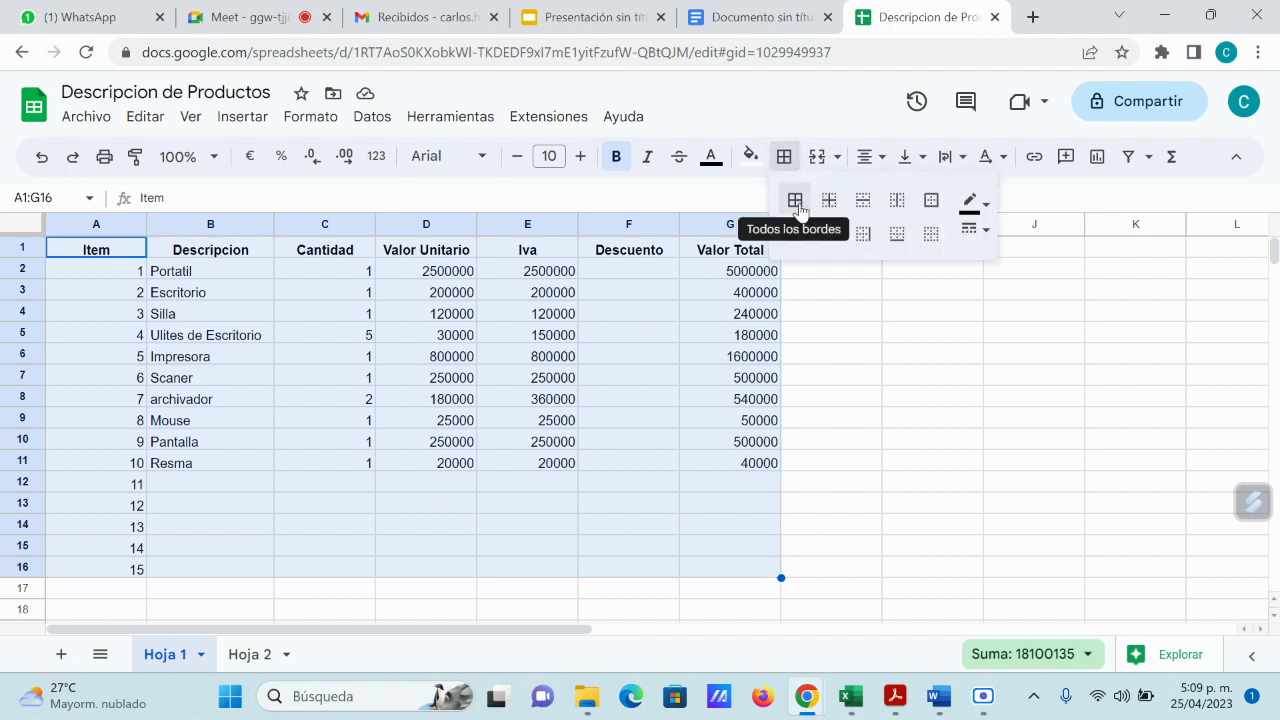
pyautogui.click(795, 200)
pyautogui.click(845, 392)
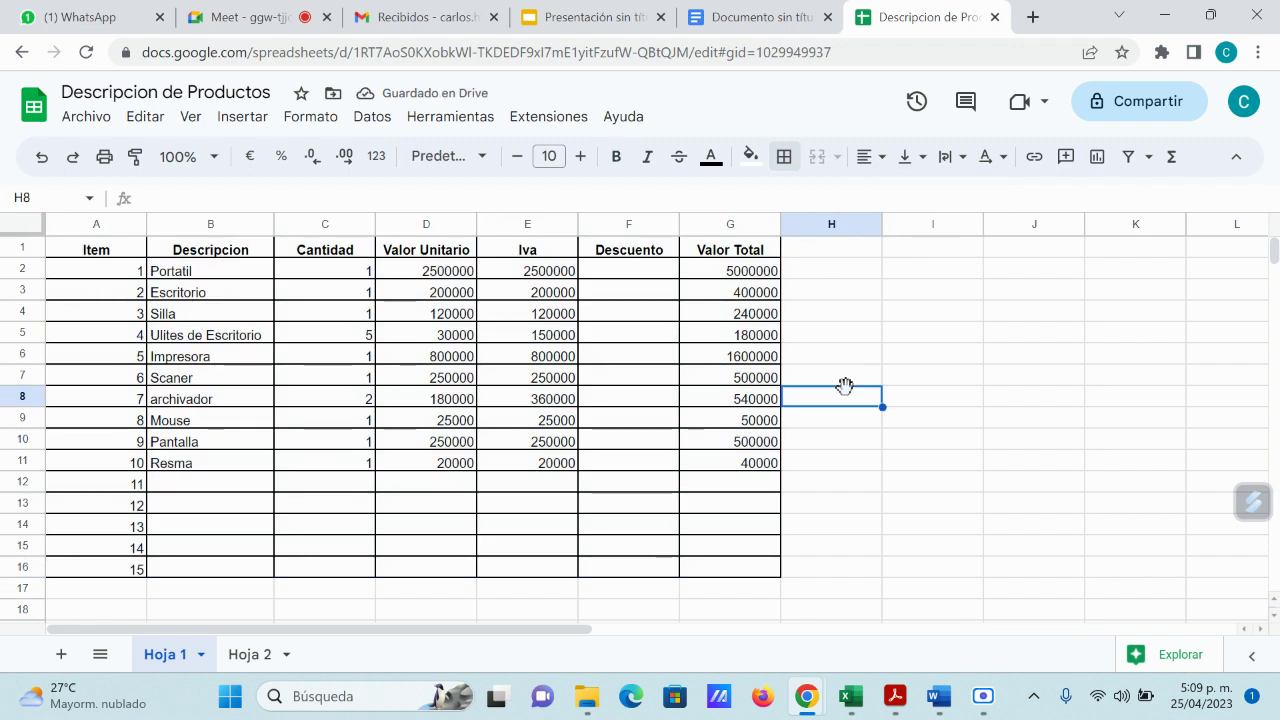
# Step: Add SUMA totals in D17 through G17, removing the extra total in H17
pyautogui.click(427, 592)
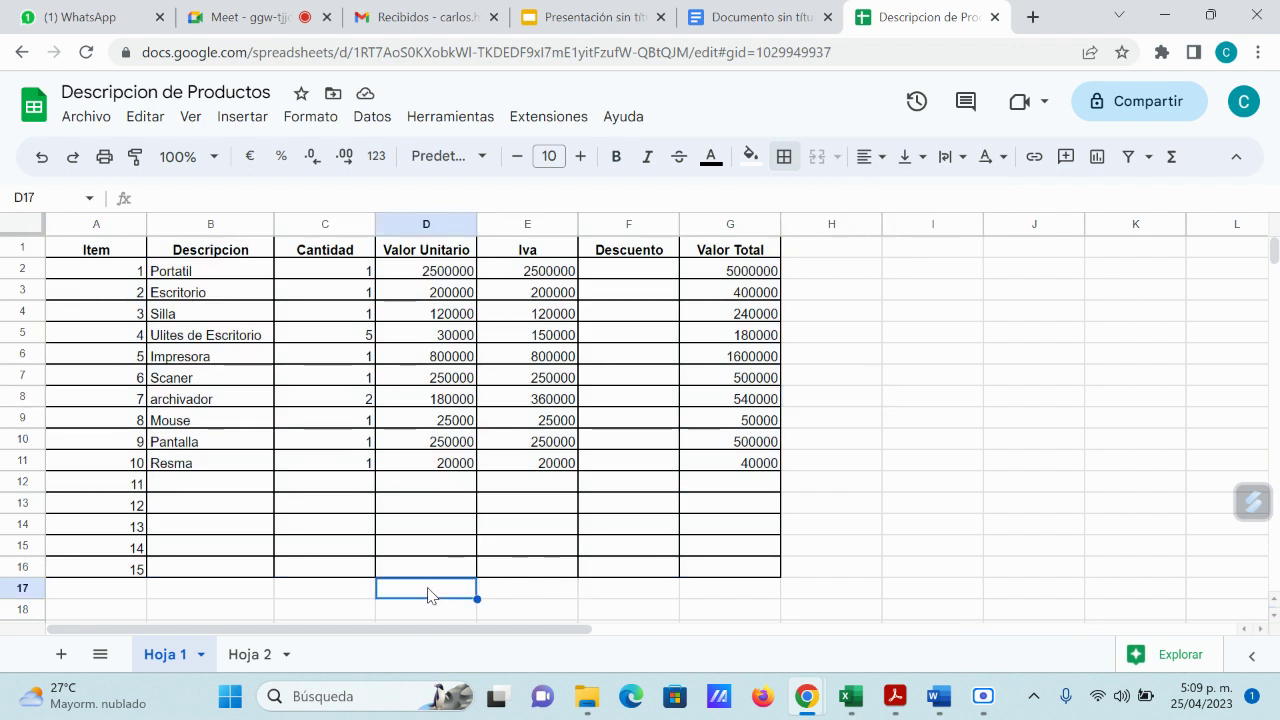
pyautogui.click(1172, 158)
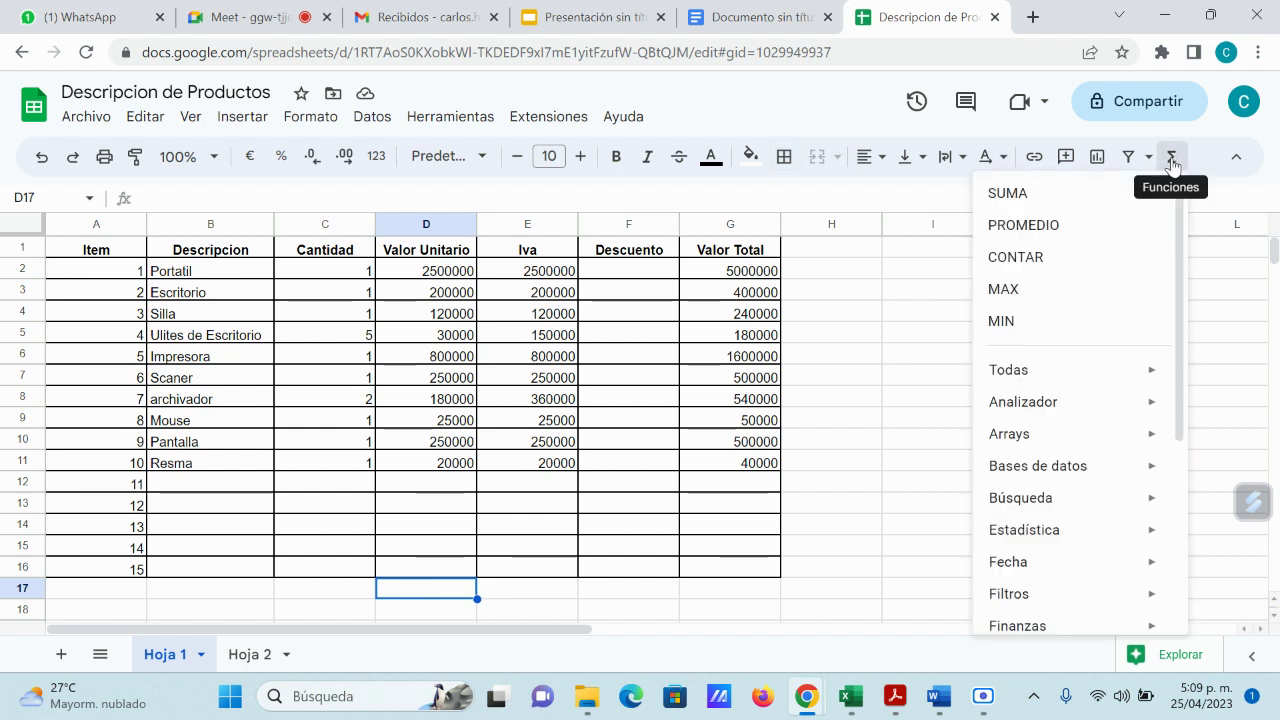
pyautogui.click(1007, 193)
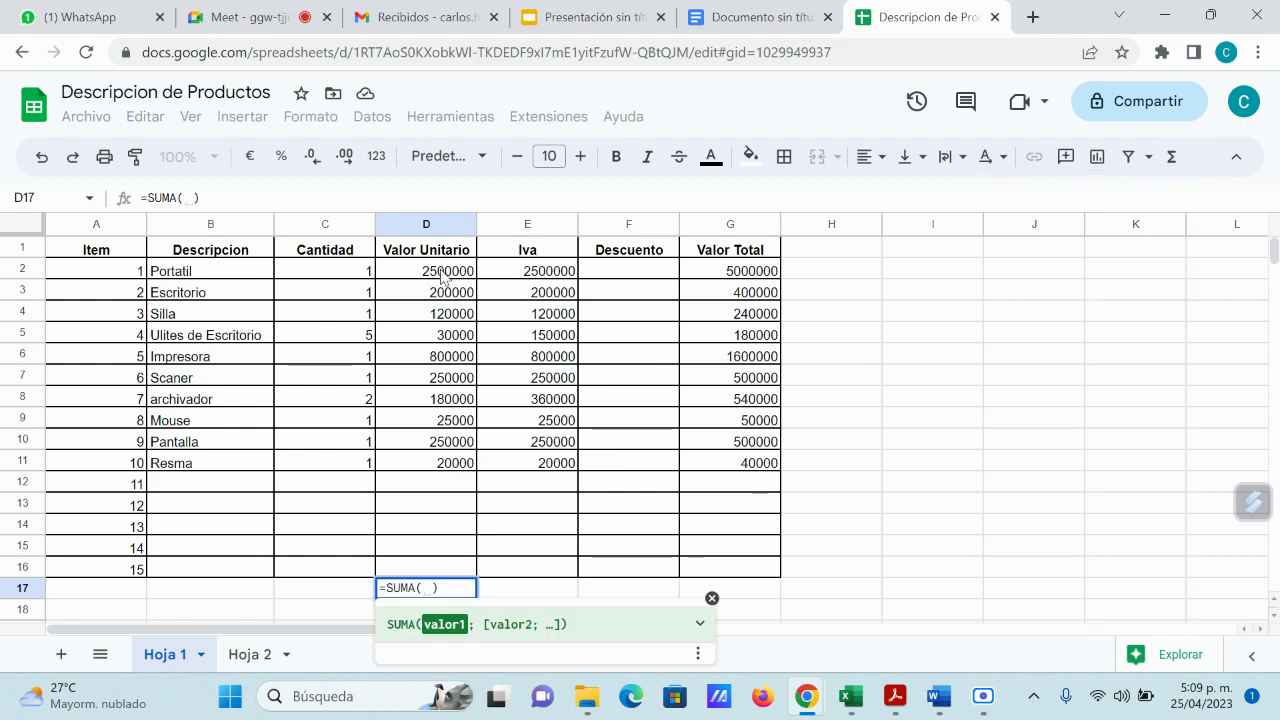
pyautogui.moveTo(447, 272); pyautogui.dragTo(455, 567)
pyautogui.press('Return')
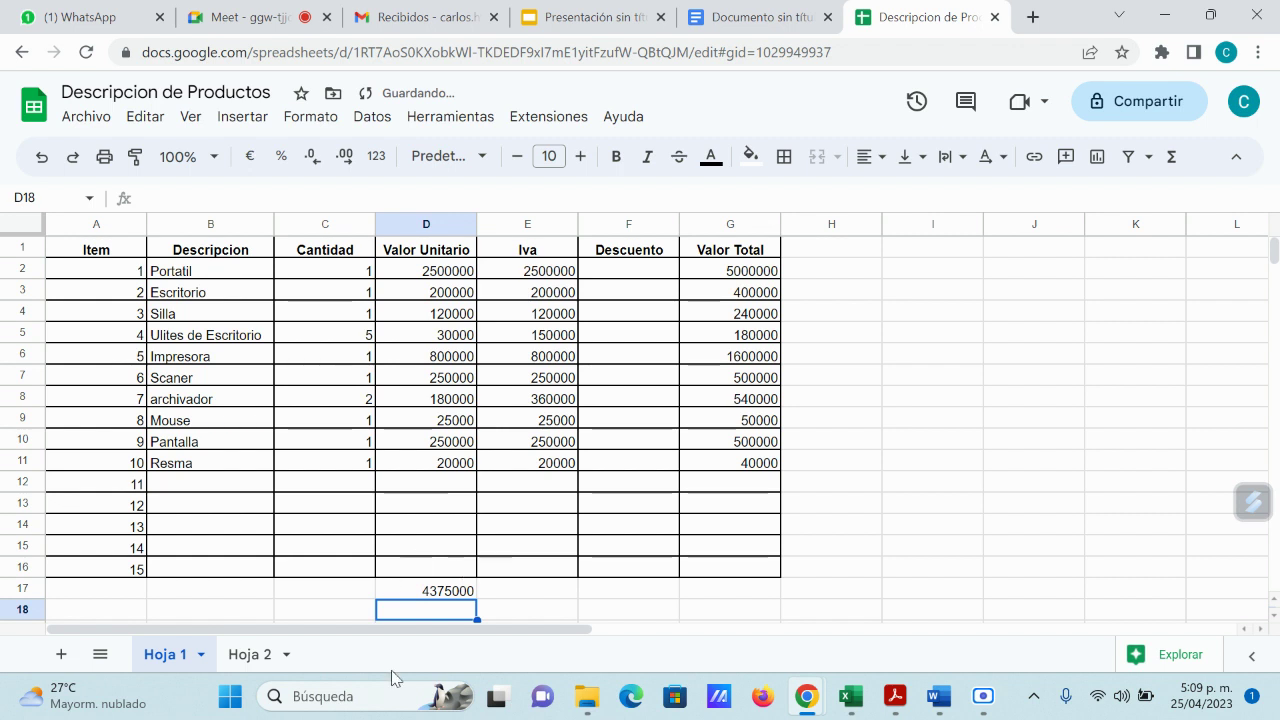
pyautogui.click(448, 592)
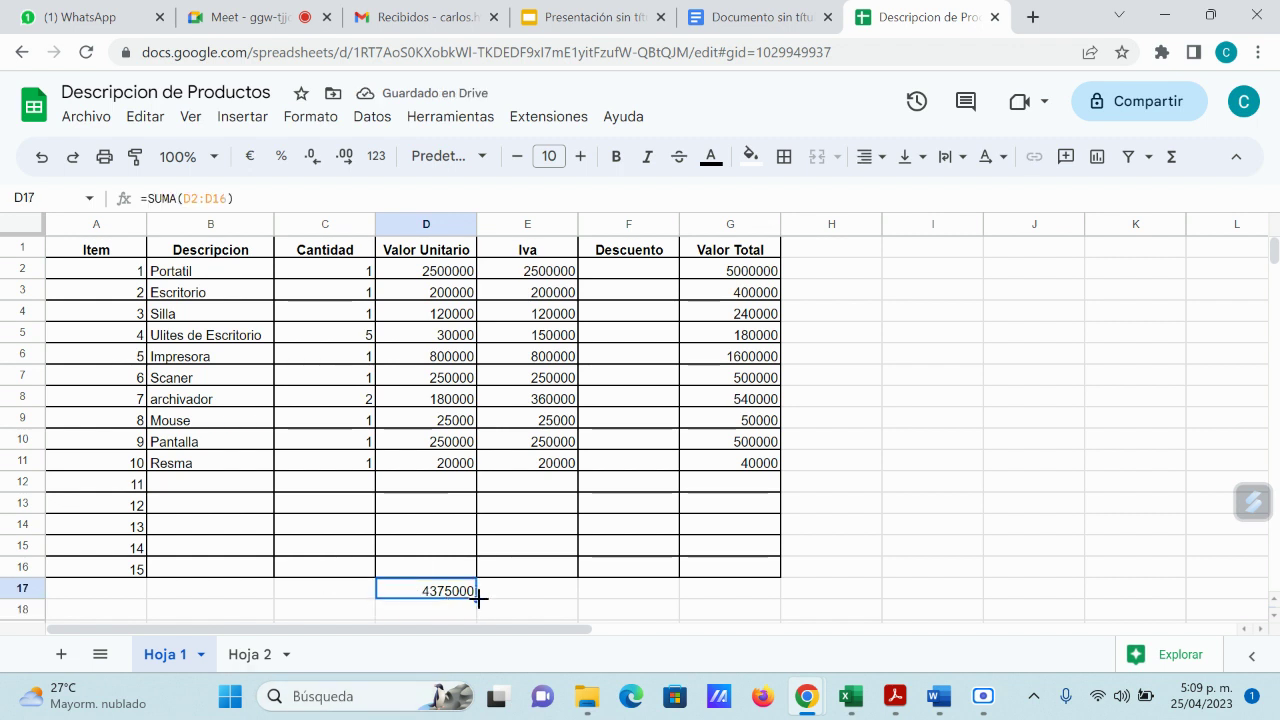
pyautogui.moveTo(478, 599); pyautogui.dragTo(880, 594)
pyautogui.click(826, 600)
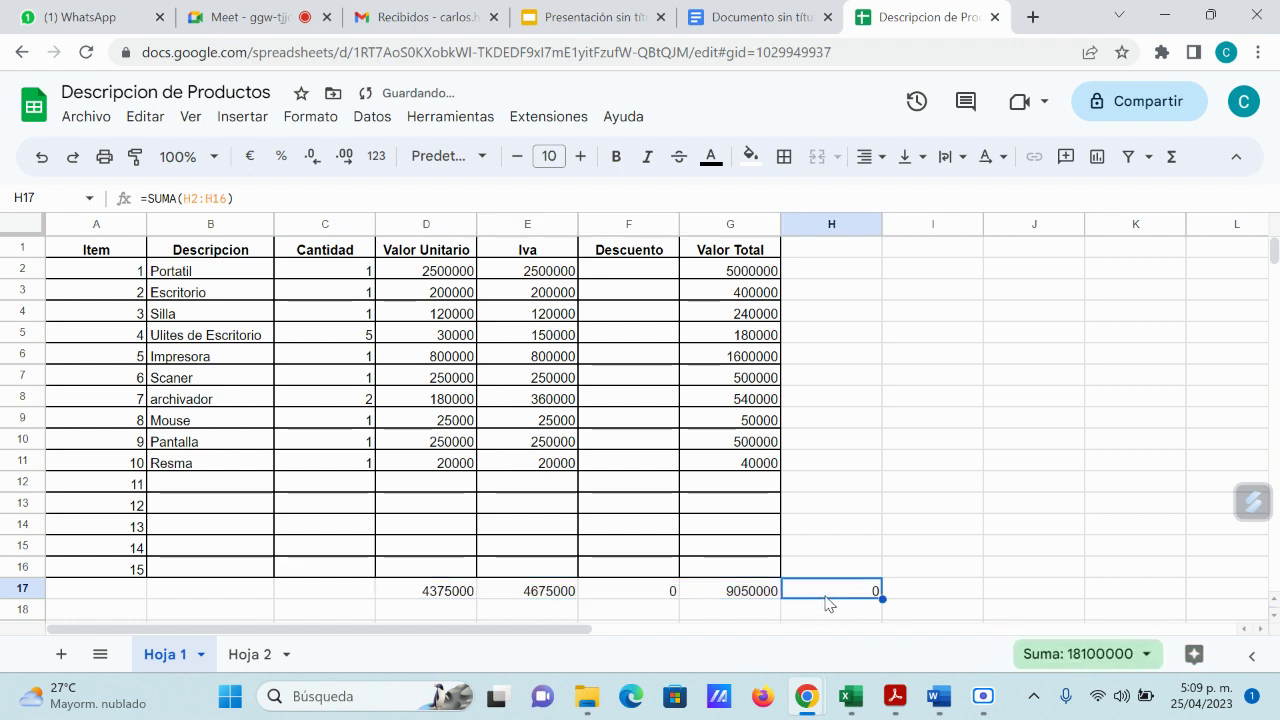
pyautogui.press('Delete')
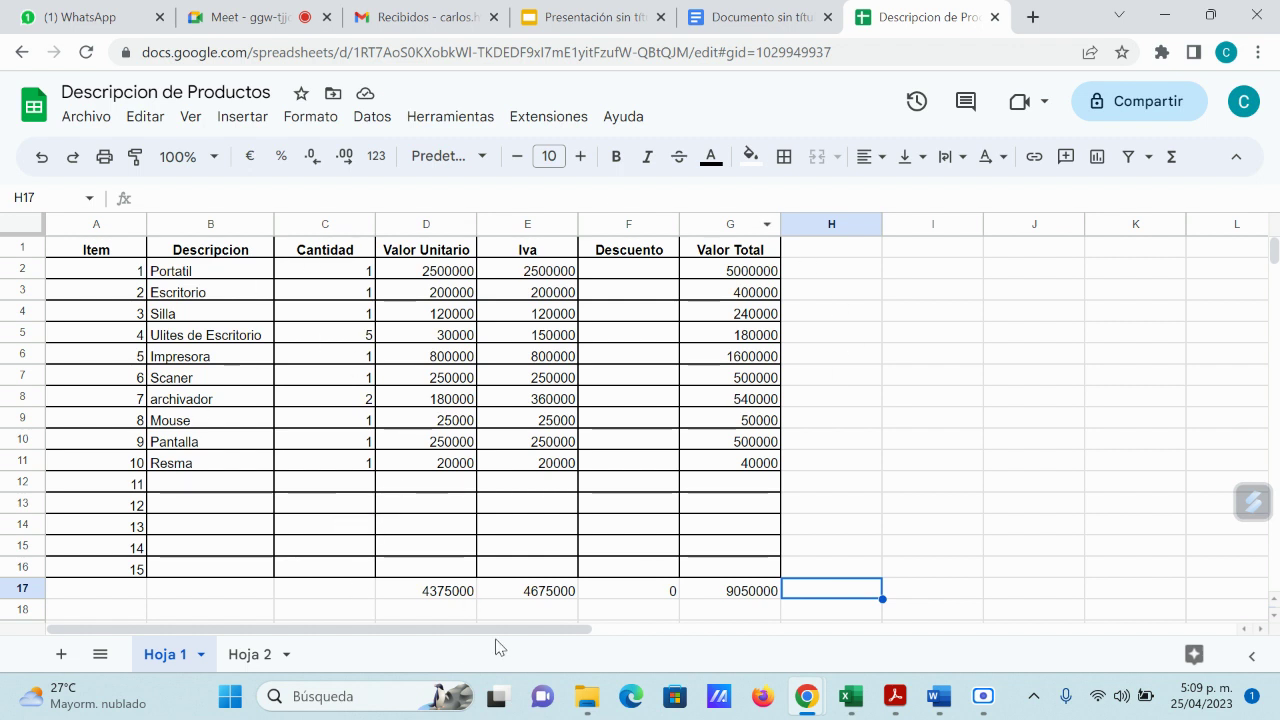
# Step: Format the range D2:G17 as euro currency
pyautogui.moveTo(436, 272); pyautogui.dragTo(757, 594)
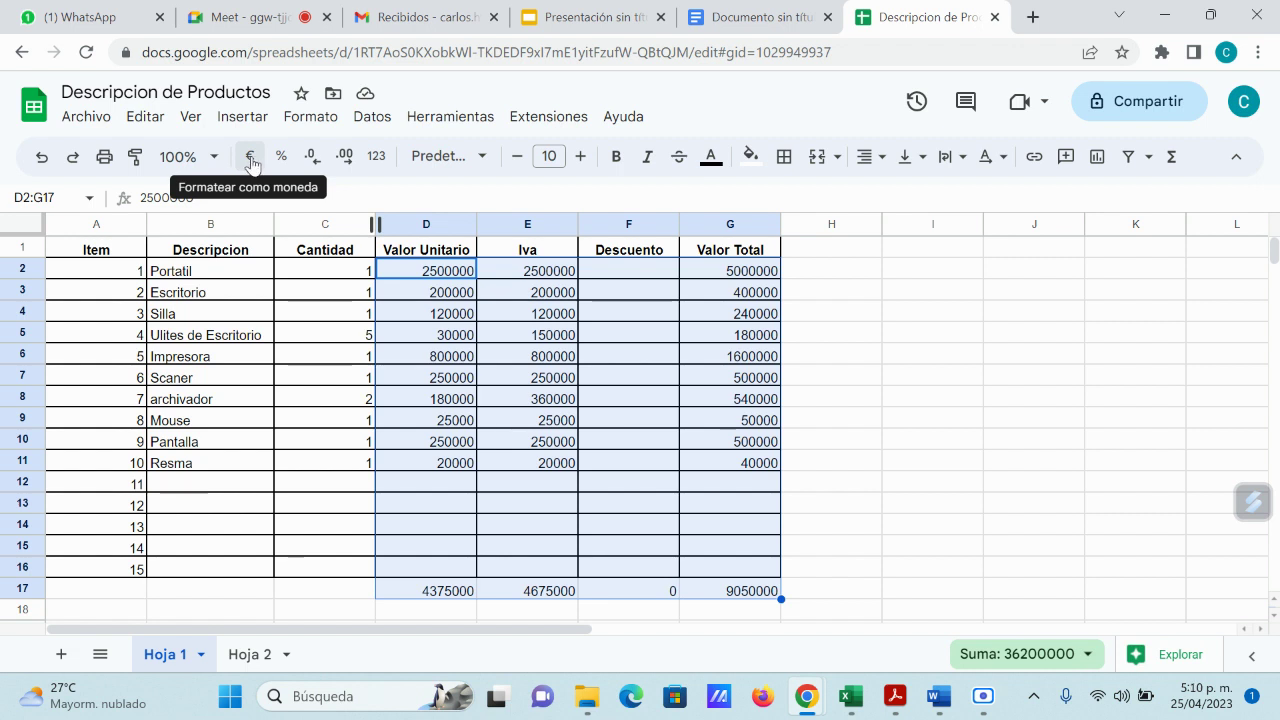
pyautogui.click(250, 163)
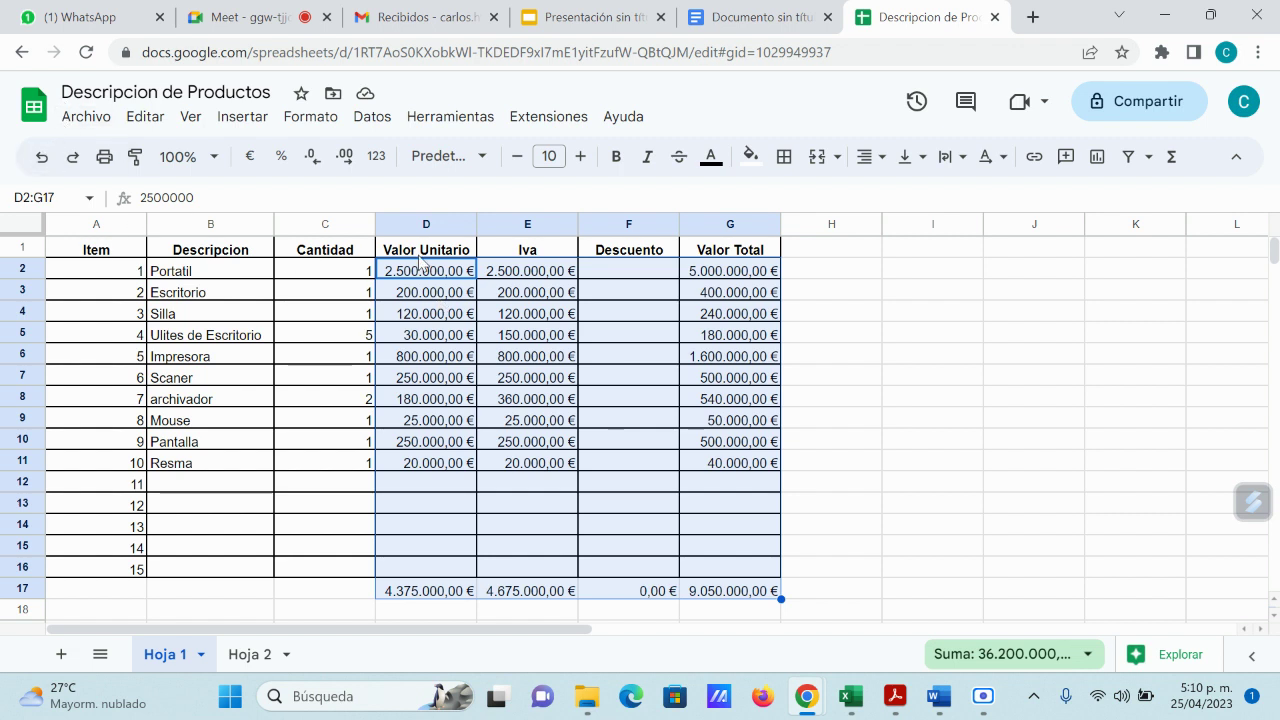
pyautogui.click(312, 117)
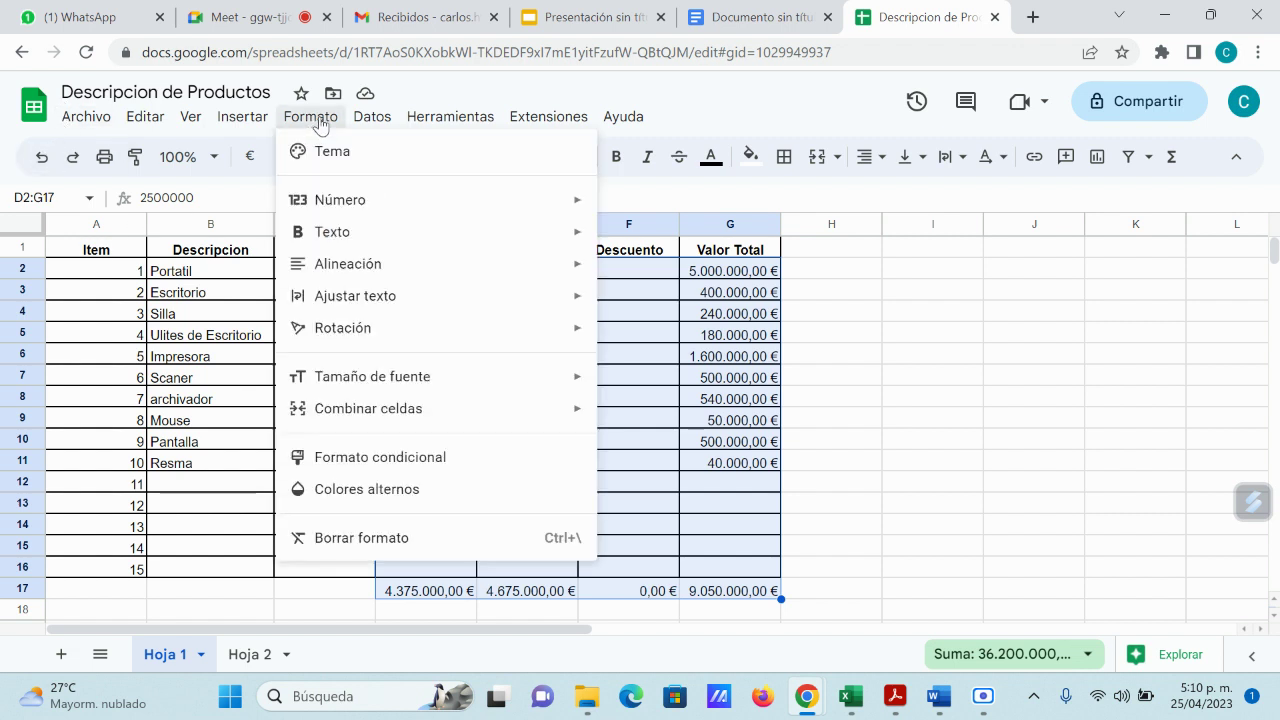
# Step: Apply the Peso colombiano custom currency format to D2:G17
pyautogui.moveTo(396, 208)
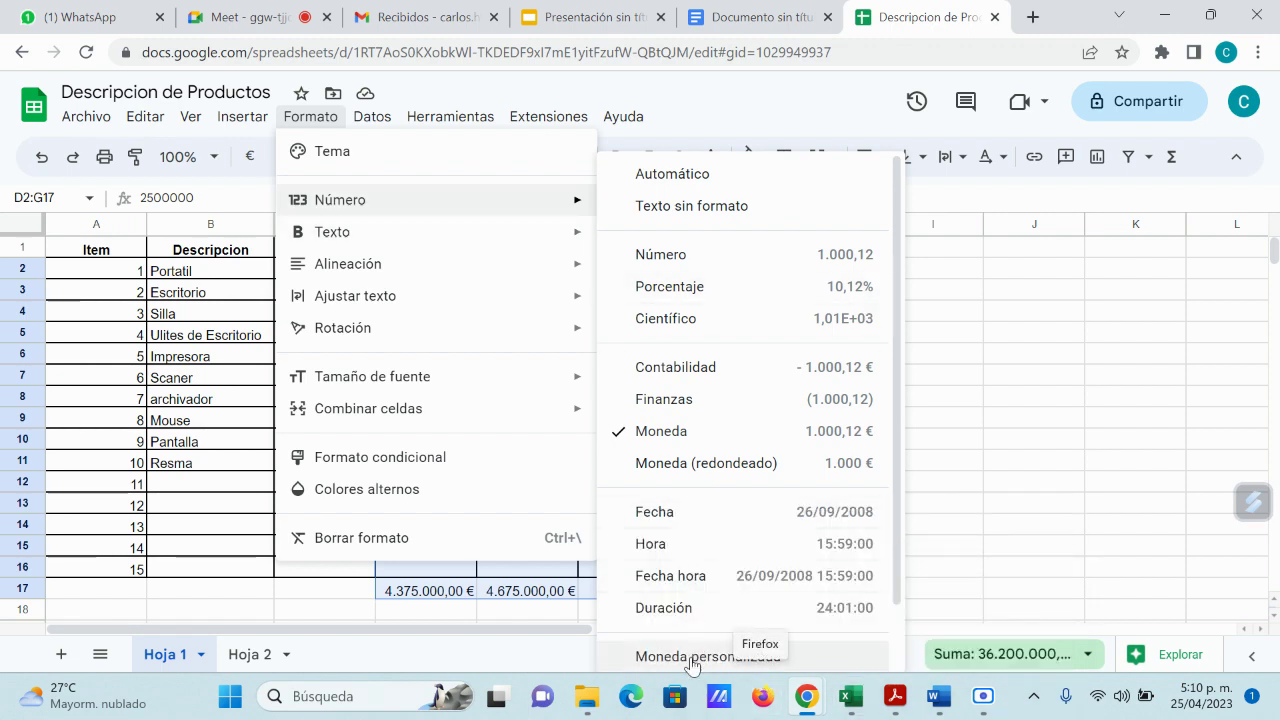
pyautogui.click(662, 656)
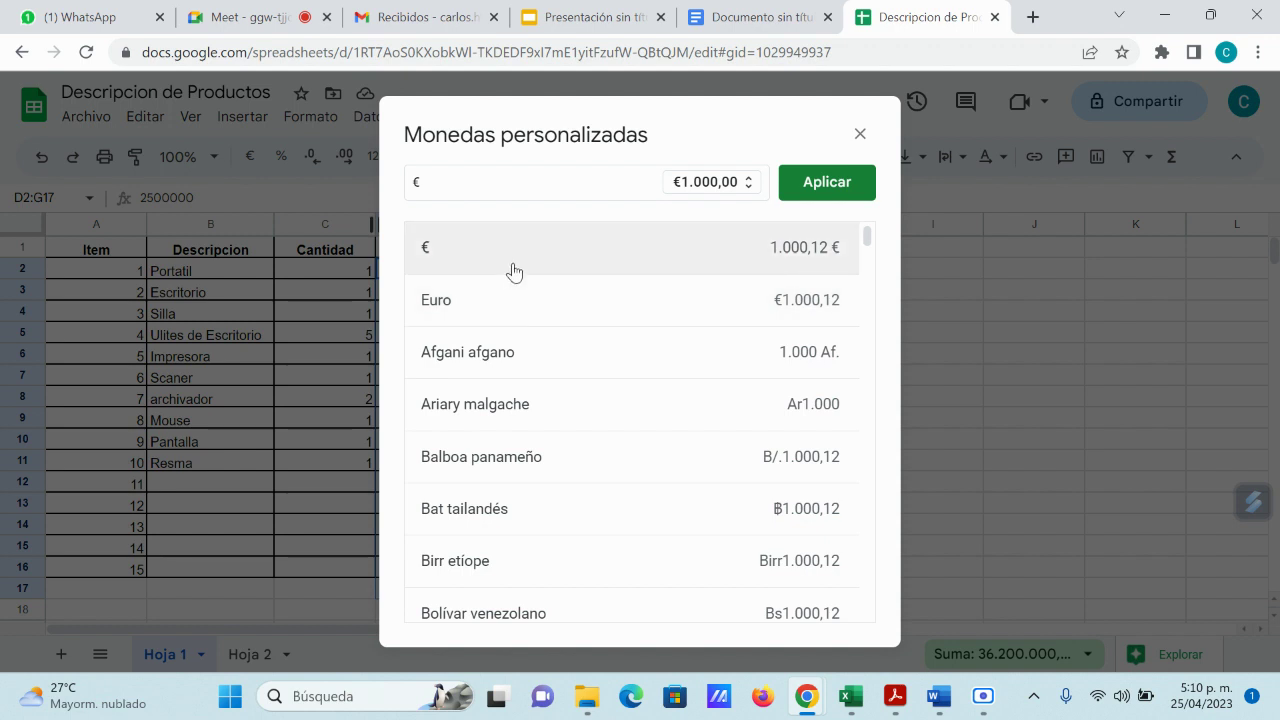
pyautogui.scroll(-2, 697, 436)
pyautogui.scroll(-6, 697, 436)
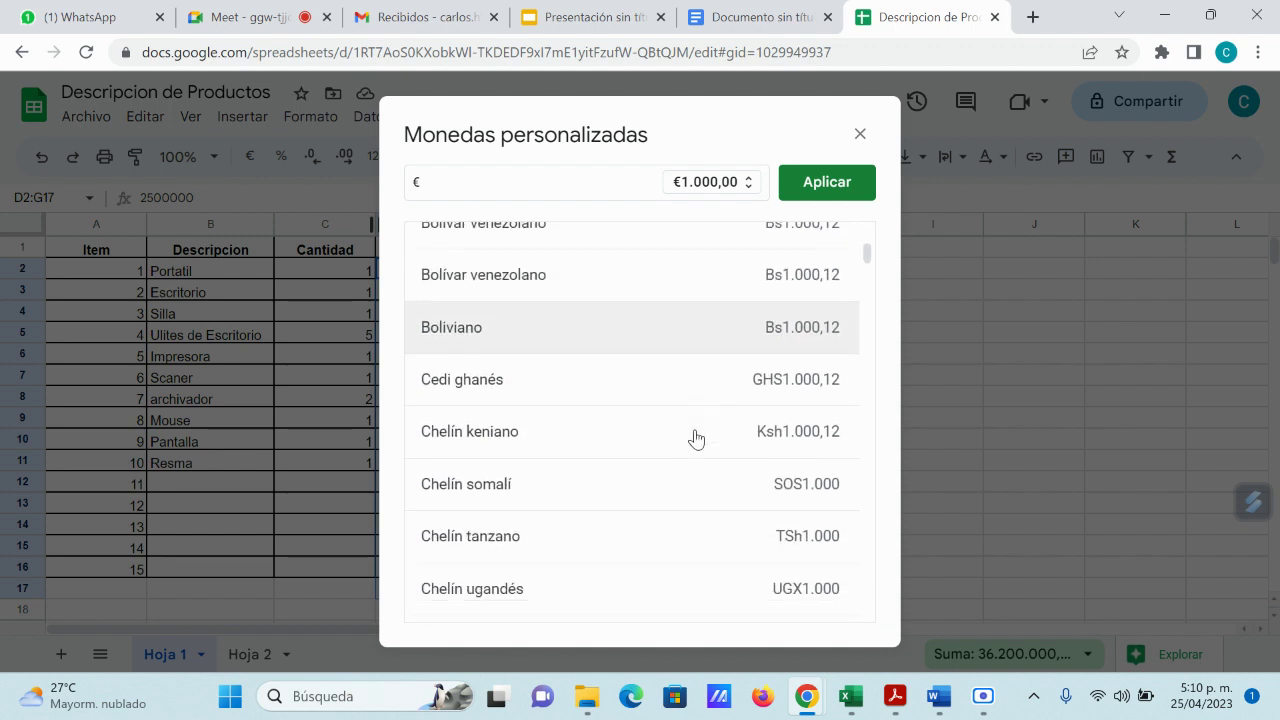
pyautogui.scroll(-1, 641, 425)
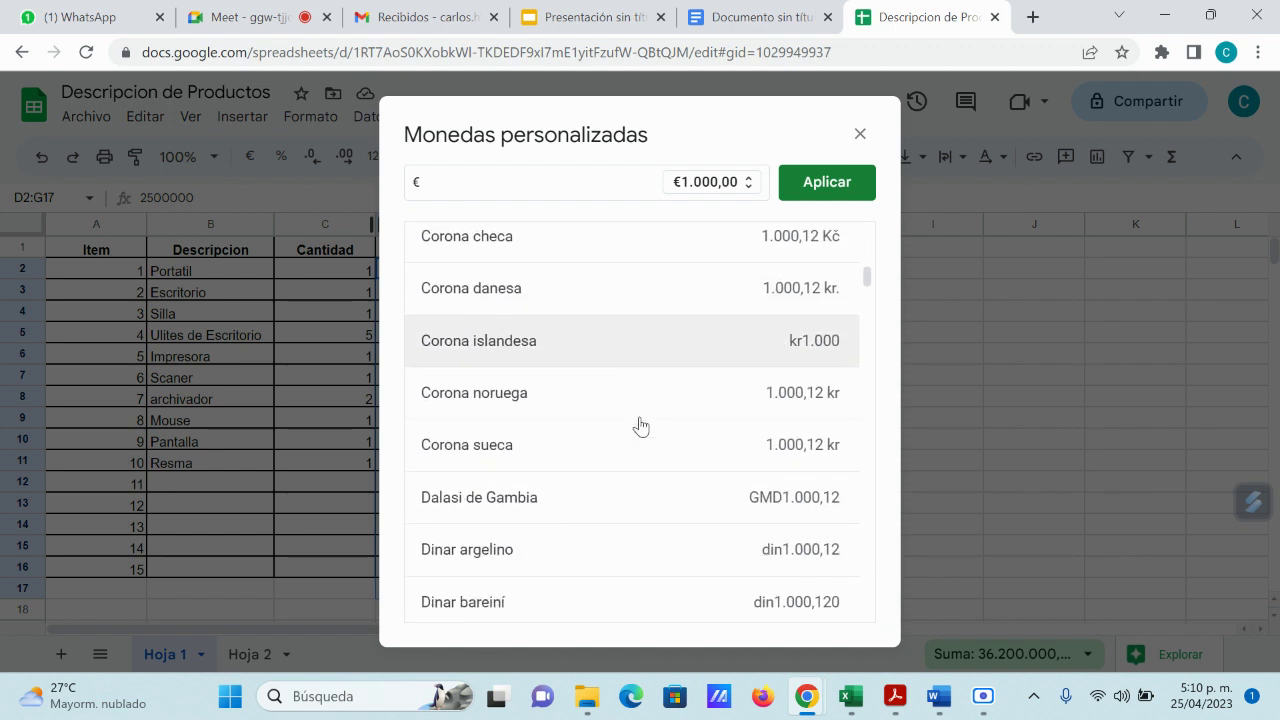
pyautogui.scroll(2, 641, 428)
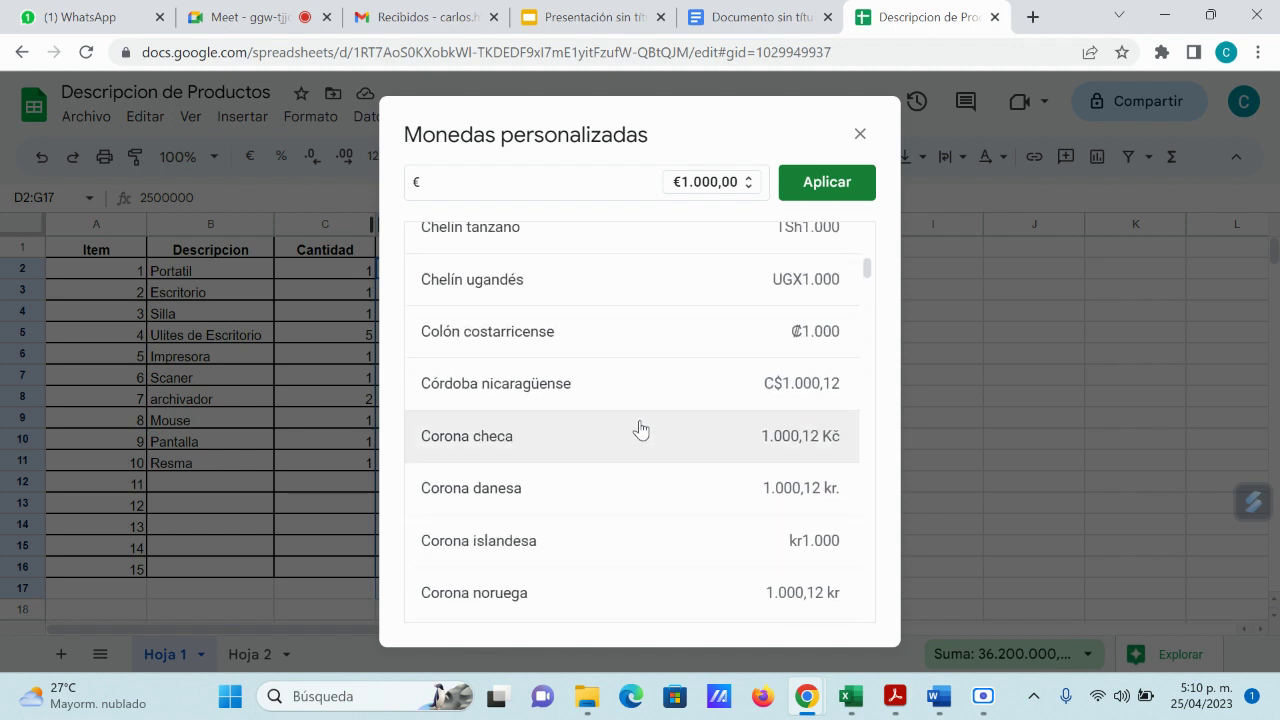
pyautogui.scroll(1, 641, 429)
pyautogui.scroll(-2, 641, 430)
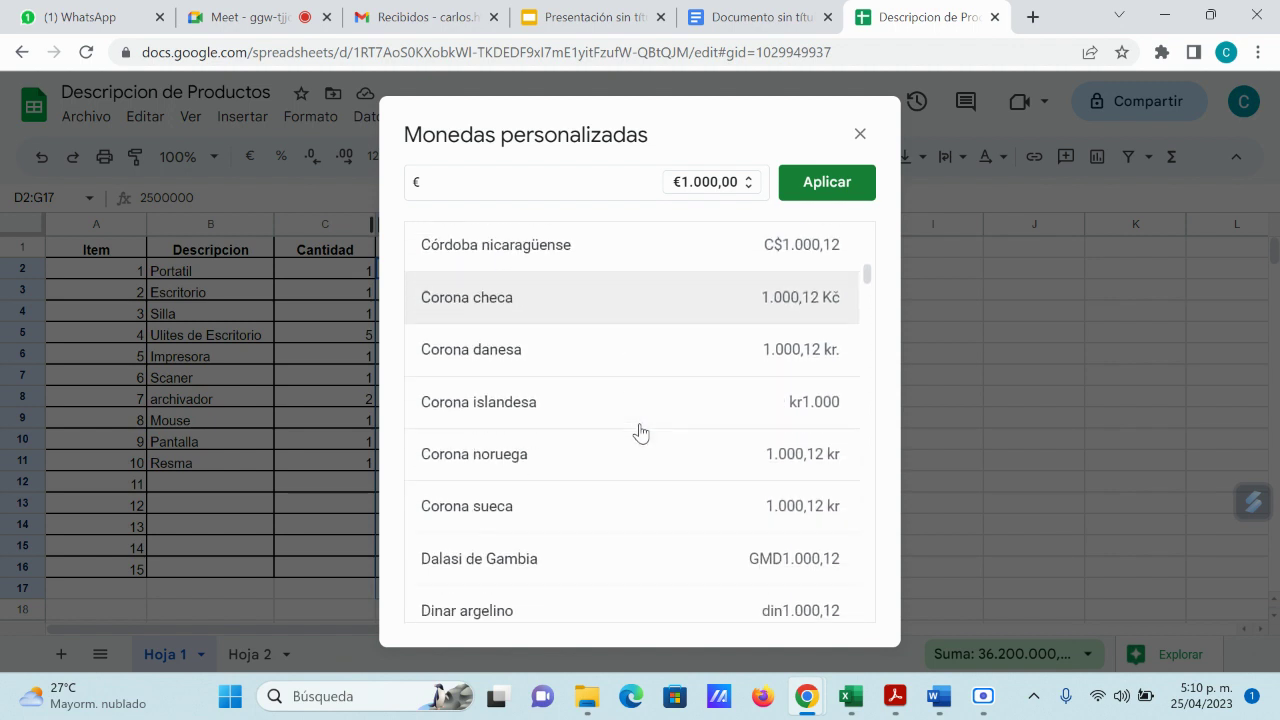
pyautogui.scroll(-7, 641, 432)
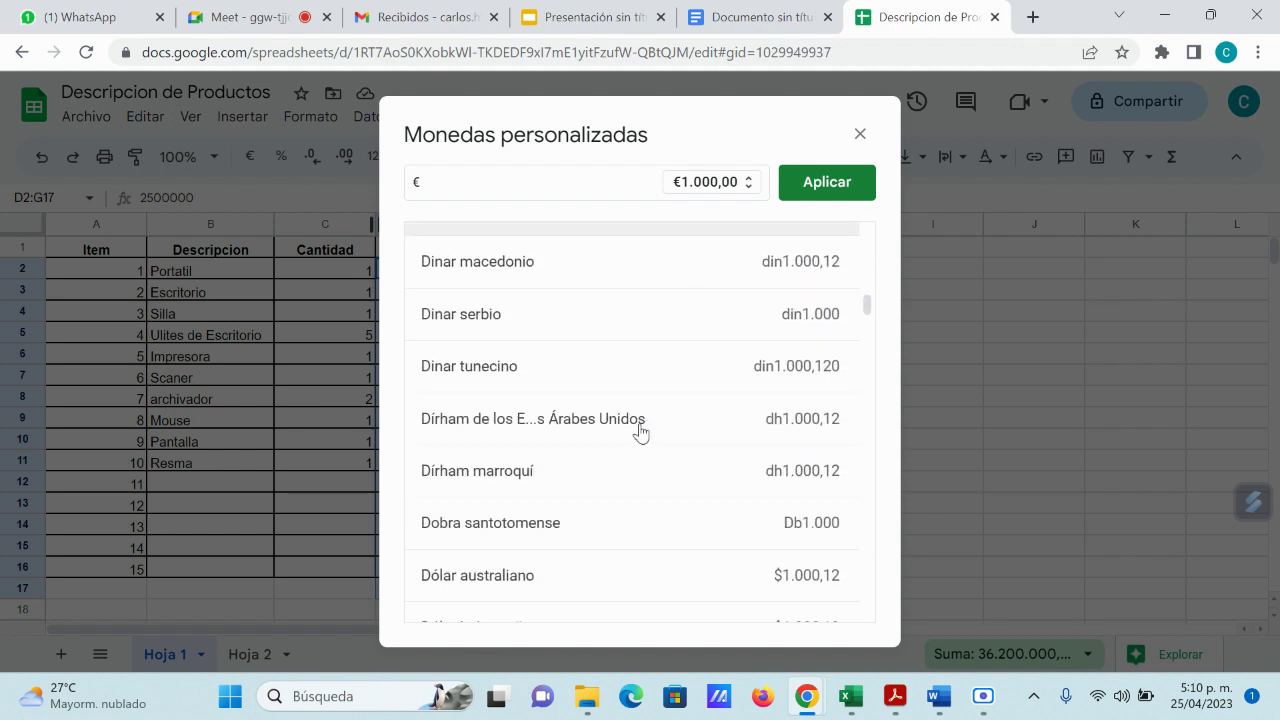
pyautogui.scroll(-1, 641, 432)
pyautogui.scroll(-5, 641, 432)
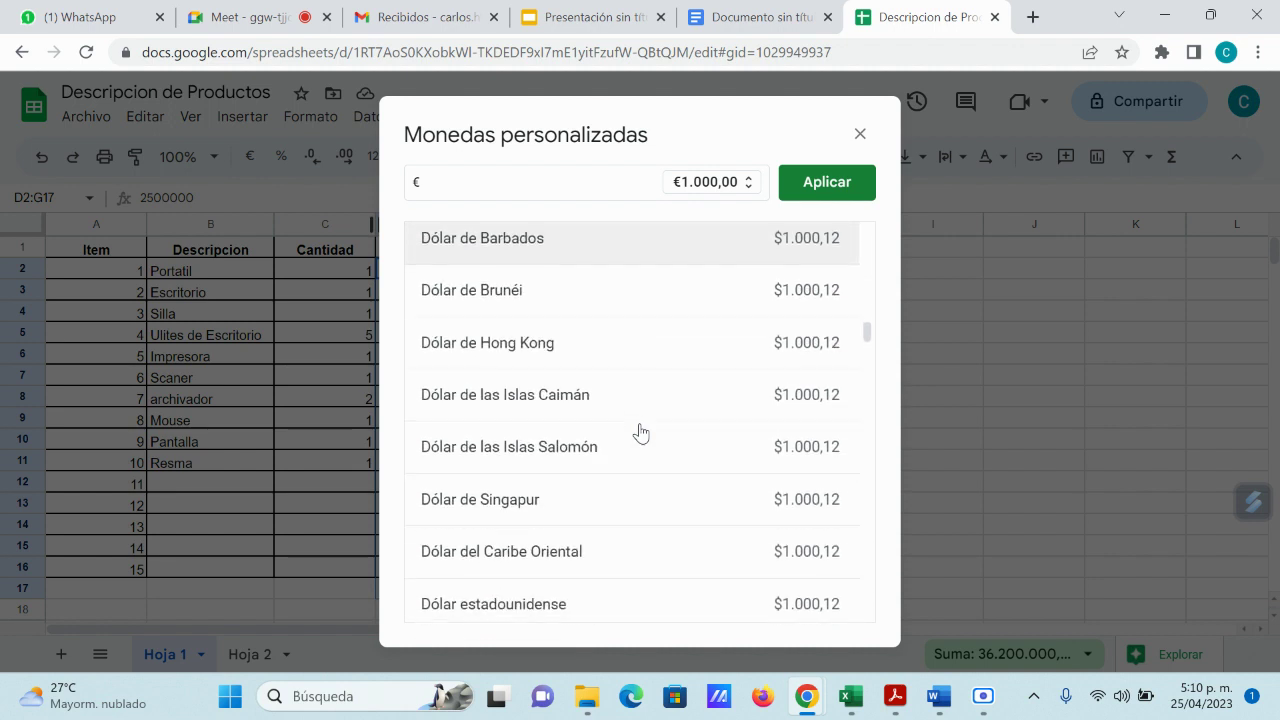
pyautogui.scroll(-7, 641, 432)
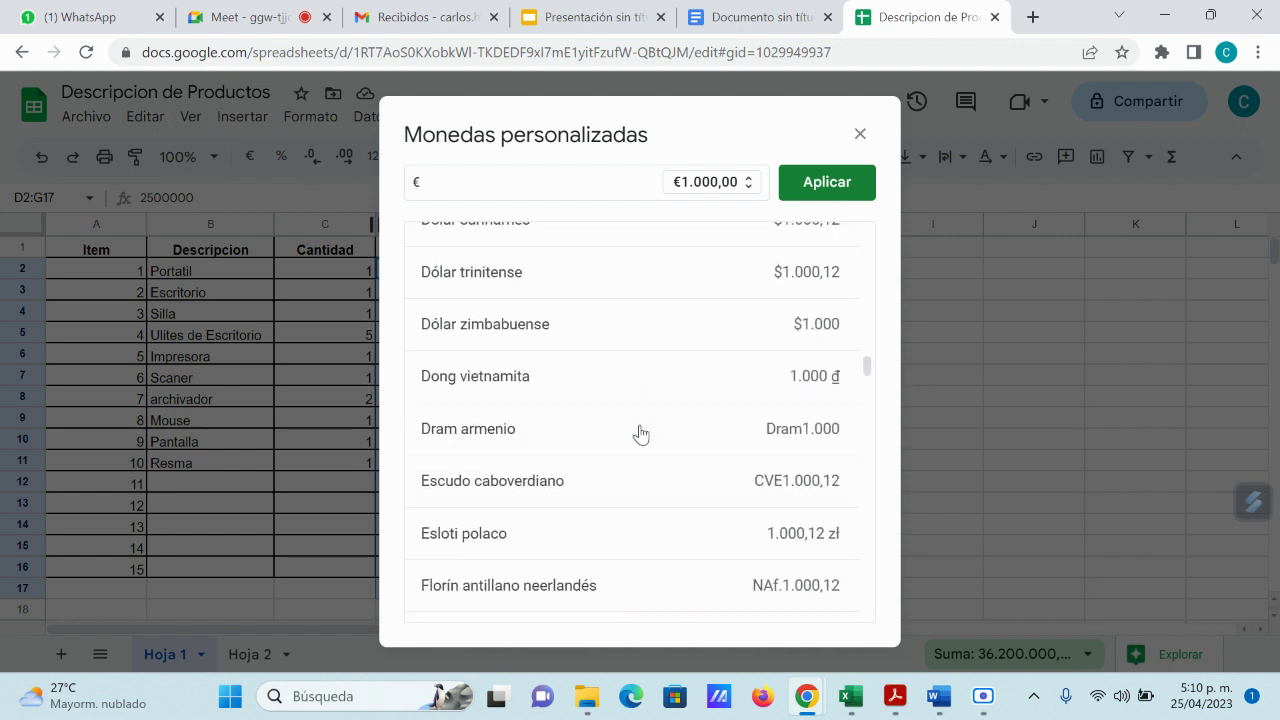
pyautogui.scroll(-20, 641, 432)
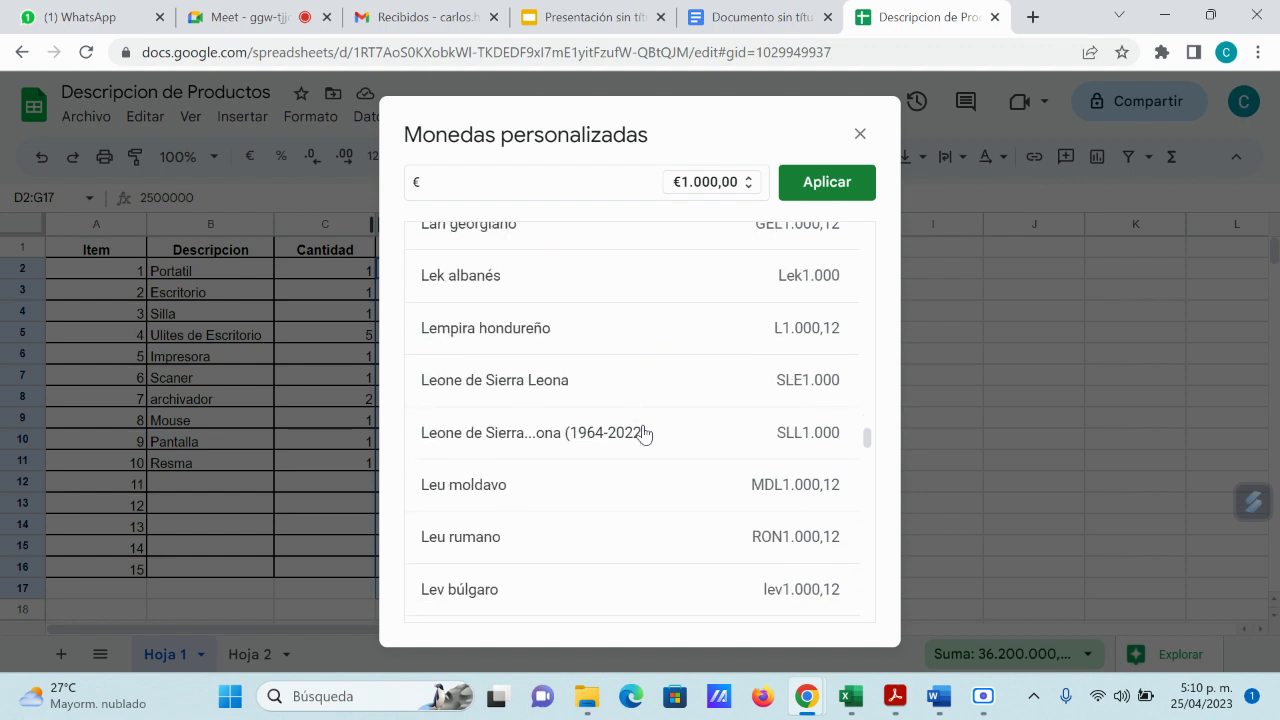
pyautogui.scroll(-14, 643, 433)
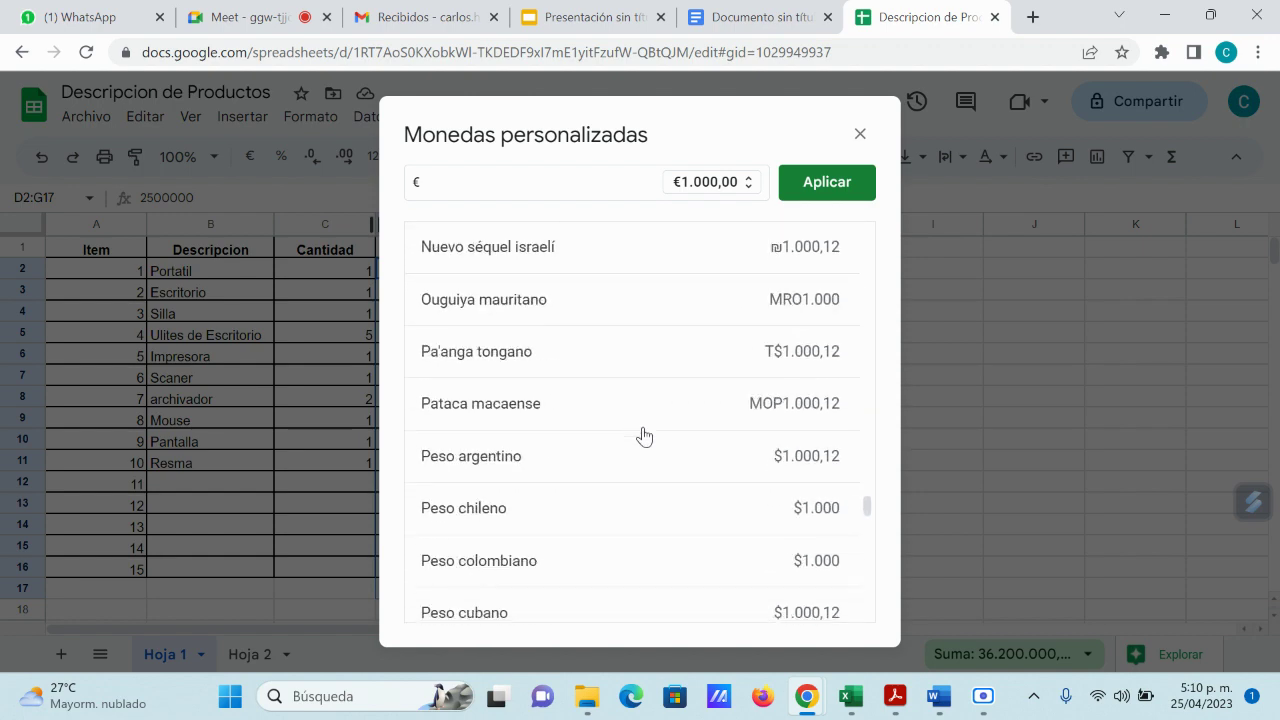
pyautogui.scroll(-4, 643, 436)
pyautogui.scroll(2, 643, 436)
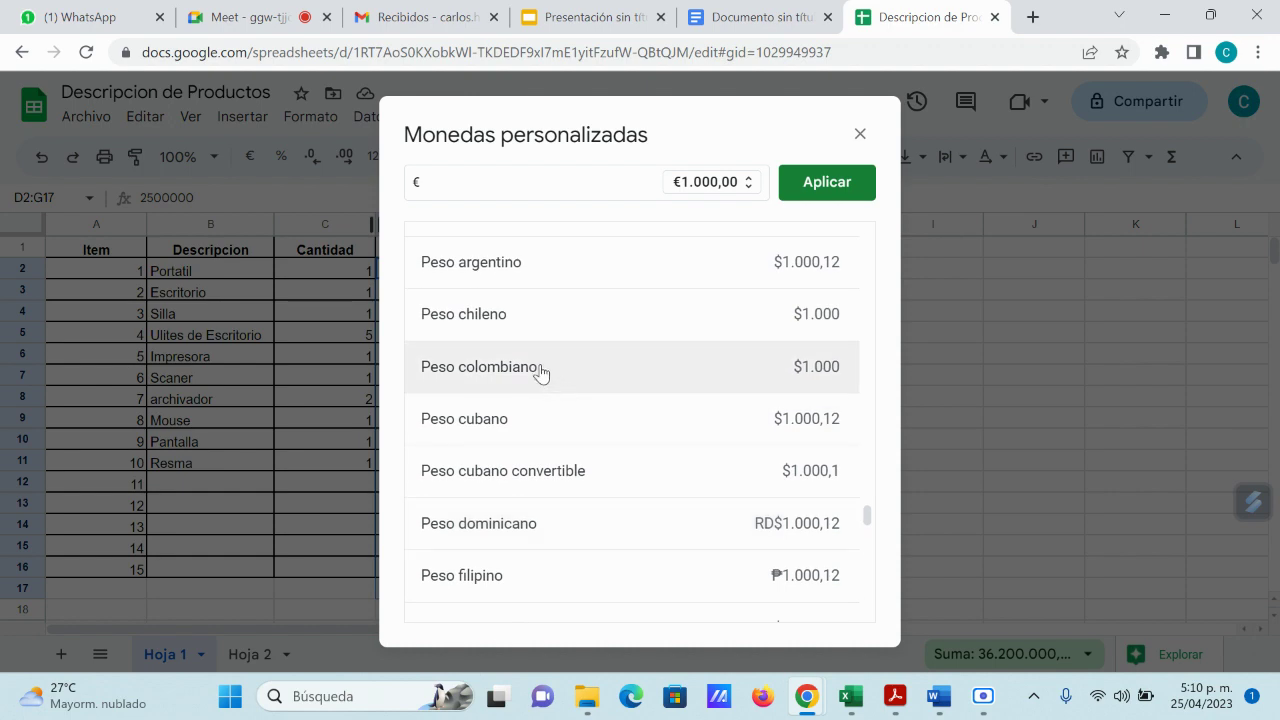
pyautogui.click(548, 379)
pyautogui.click(853, 190)
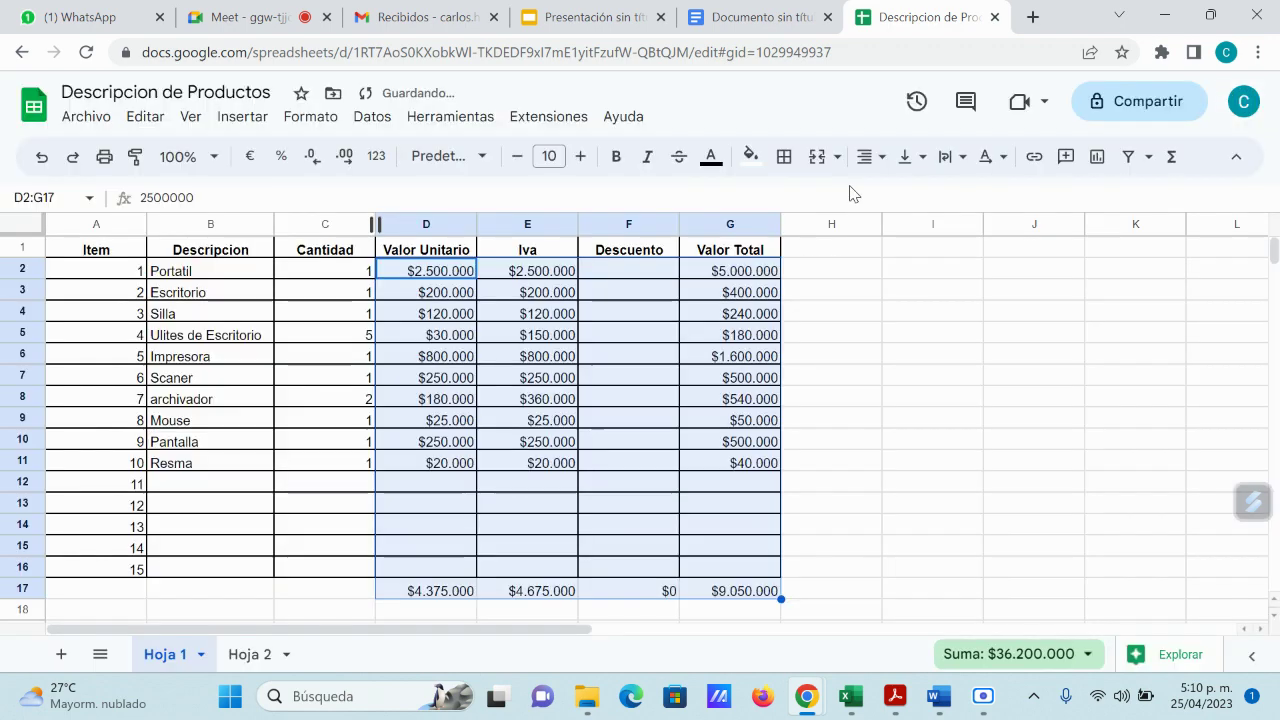
pyautogui.click(863, 362)
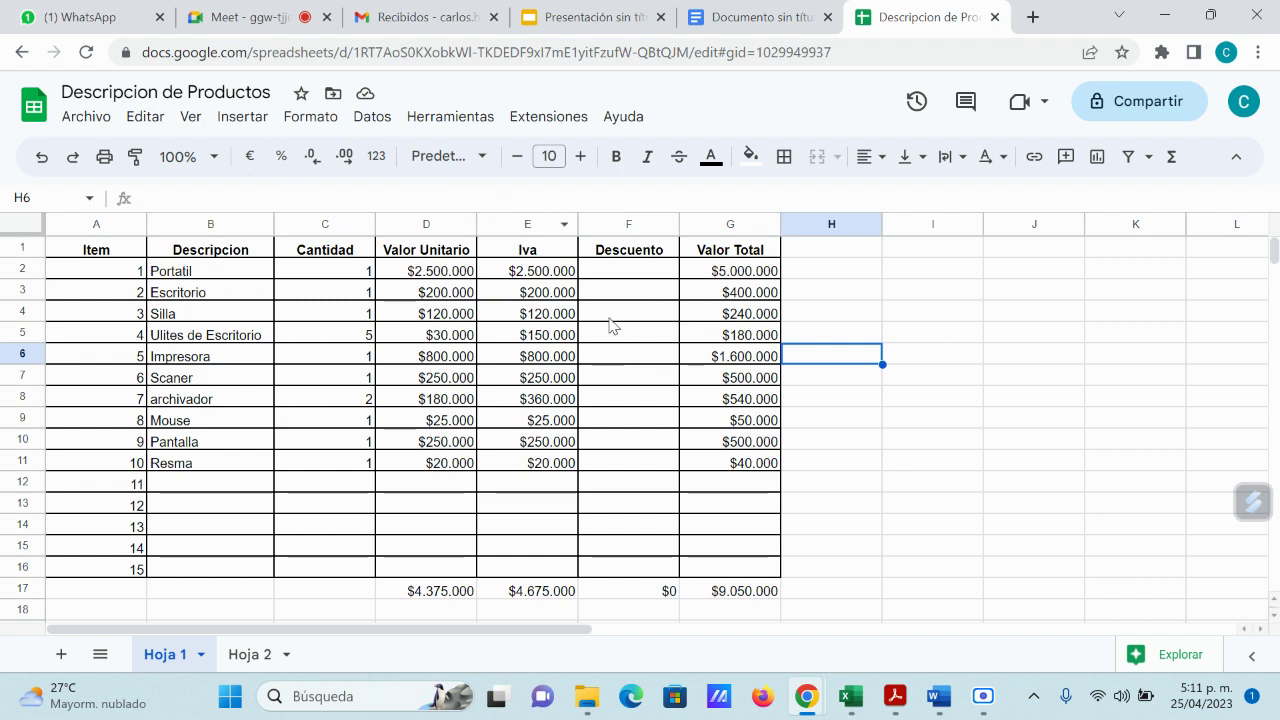
pyautogui.moveTo(849, 697)
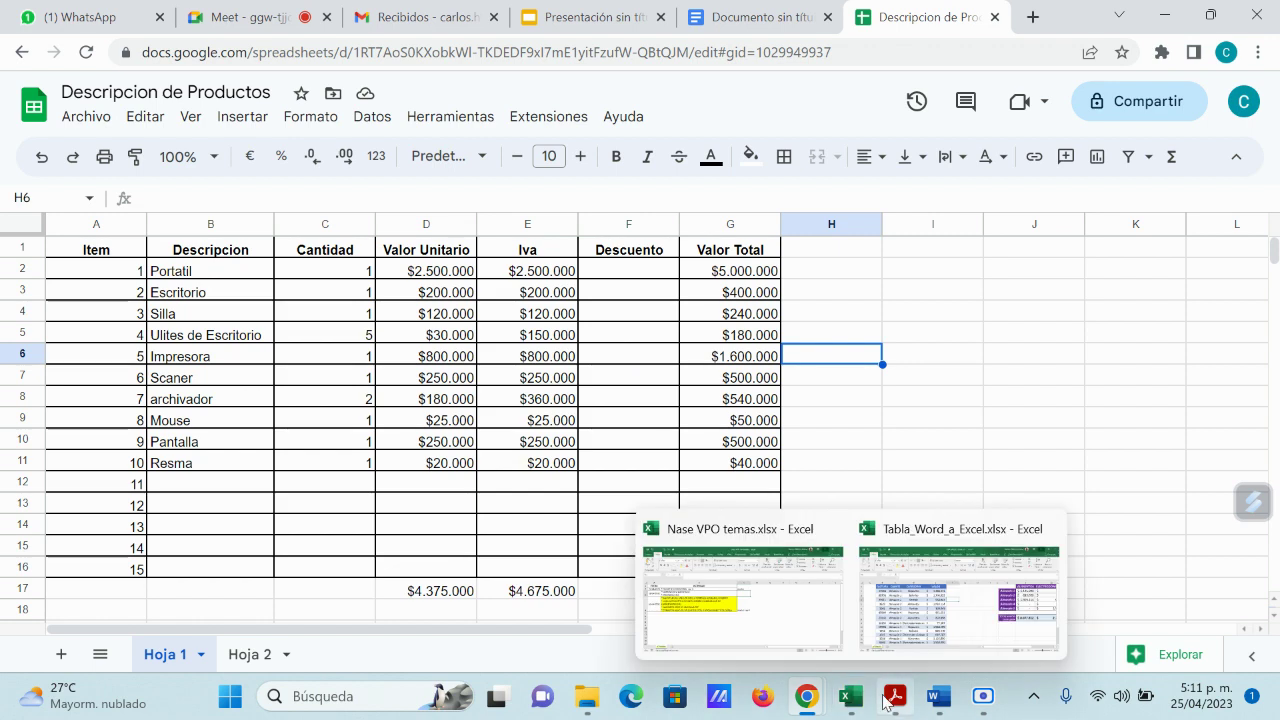
pyautogui.click(725, 616)
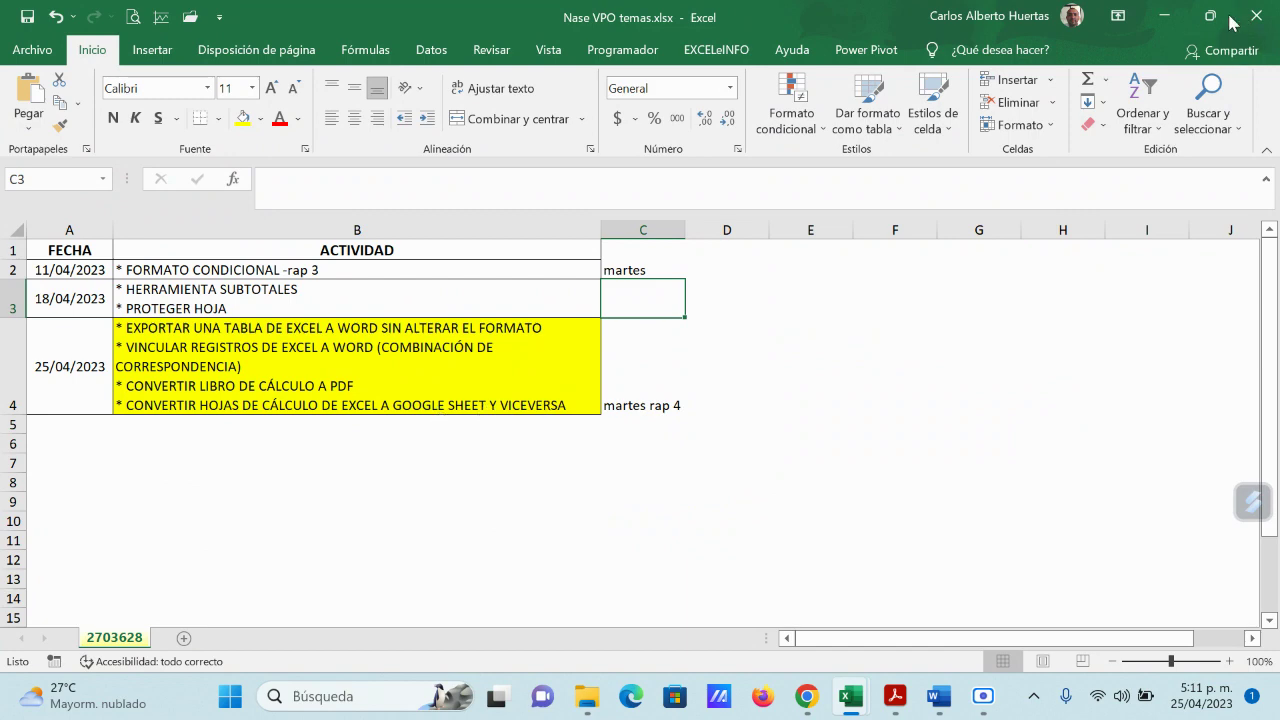
pyautogui.click(1150, 17)
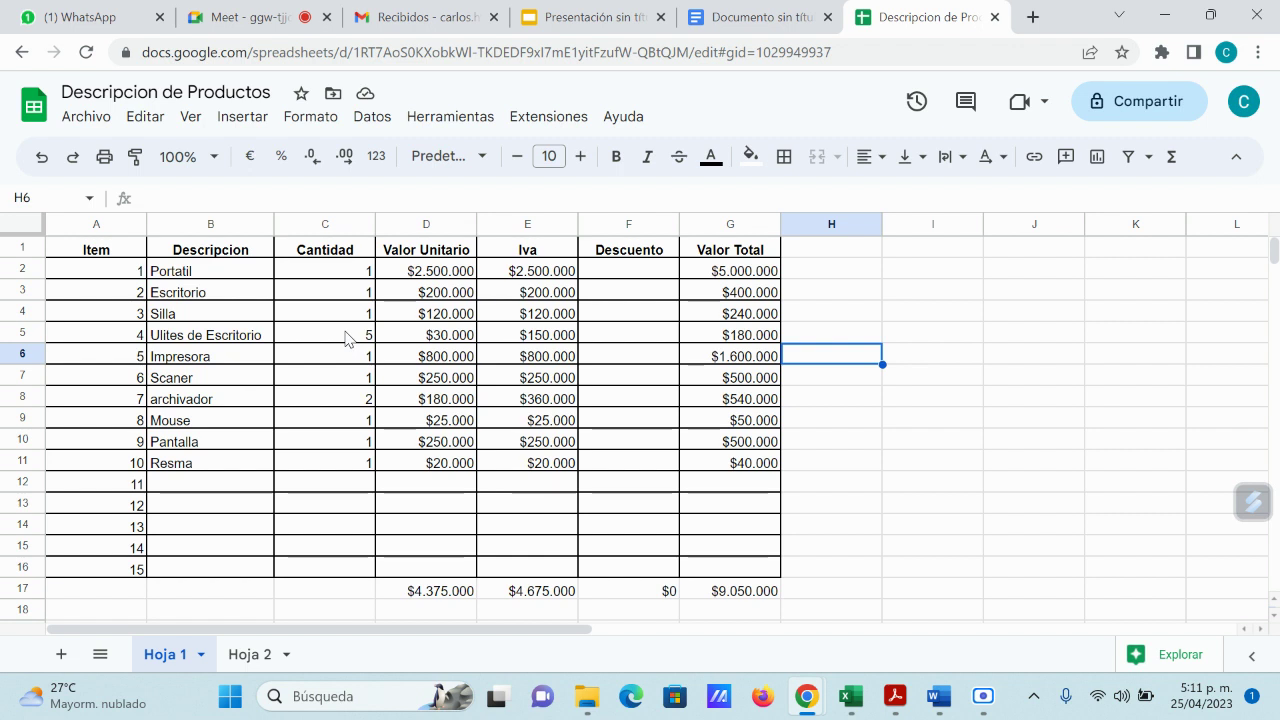
pyautogui.click(826, 276)
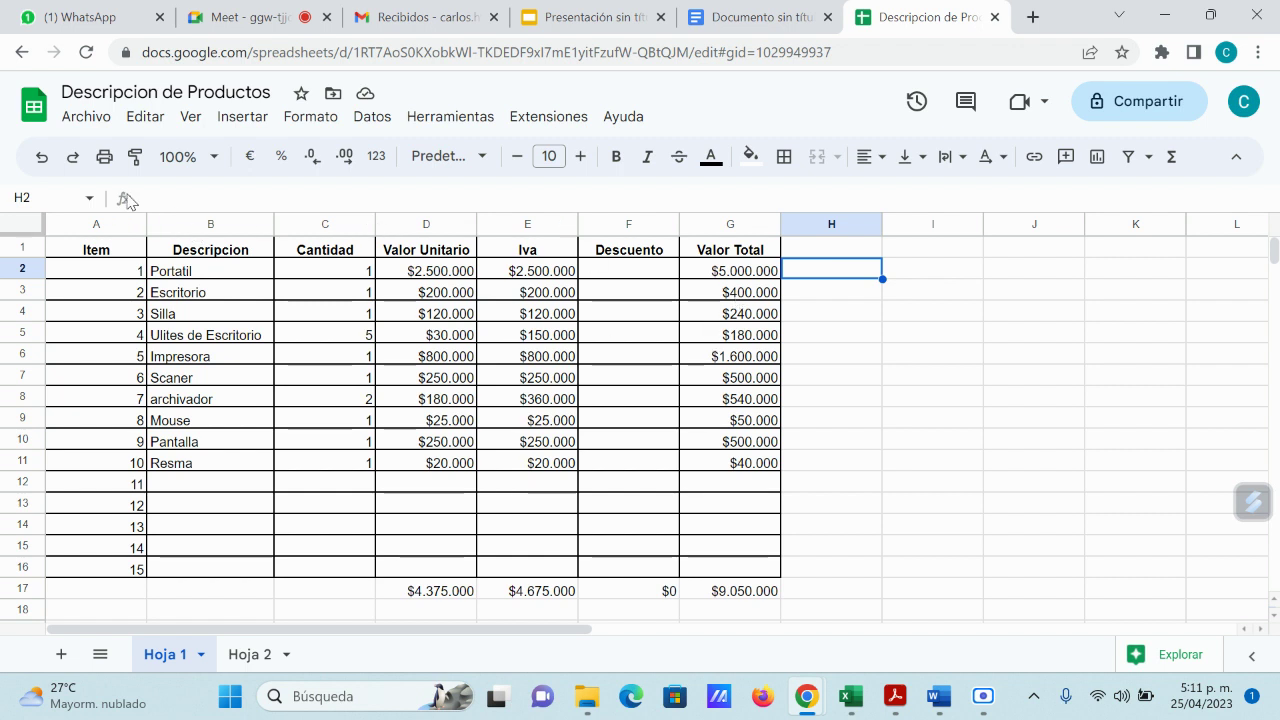
pyautogui.click(89, 198)
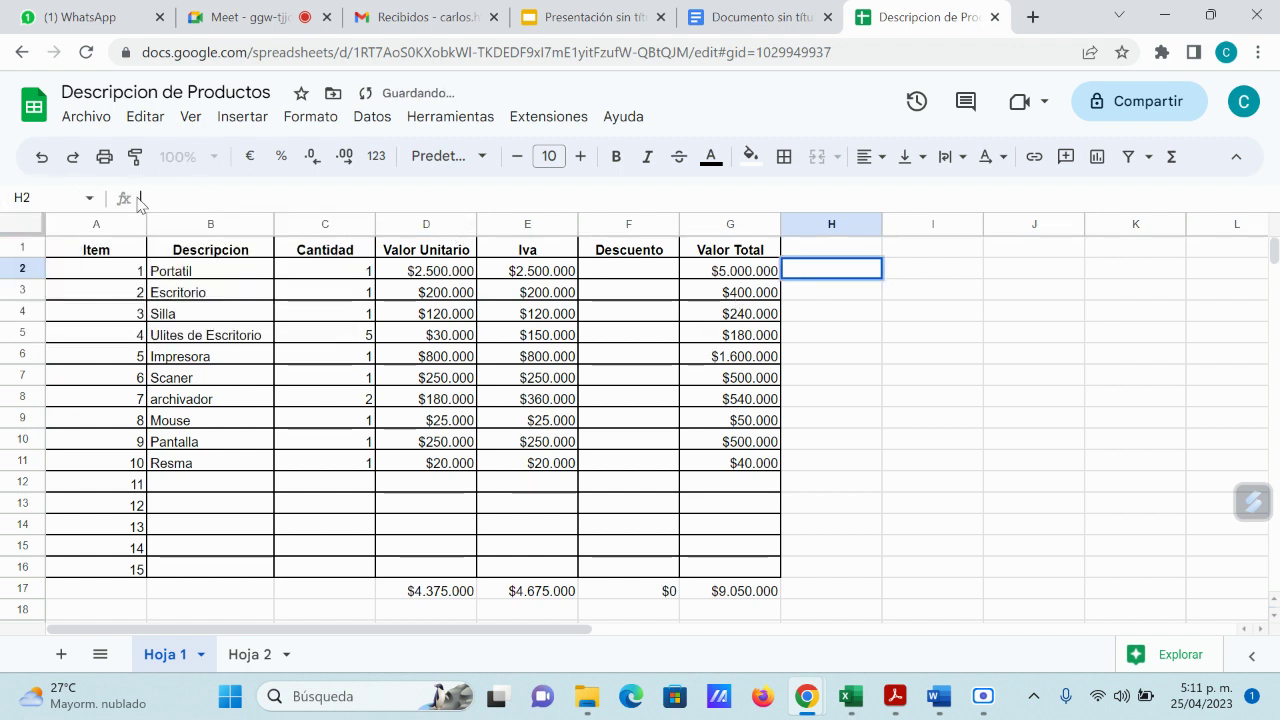
pyautogui.doubleClick(786, 273)
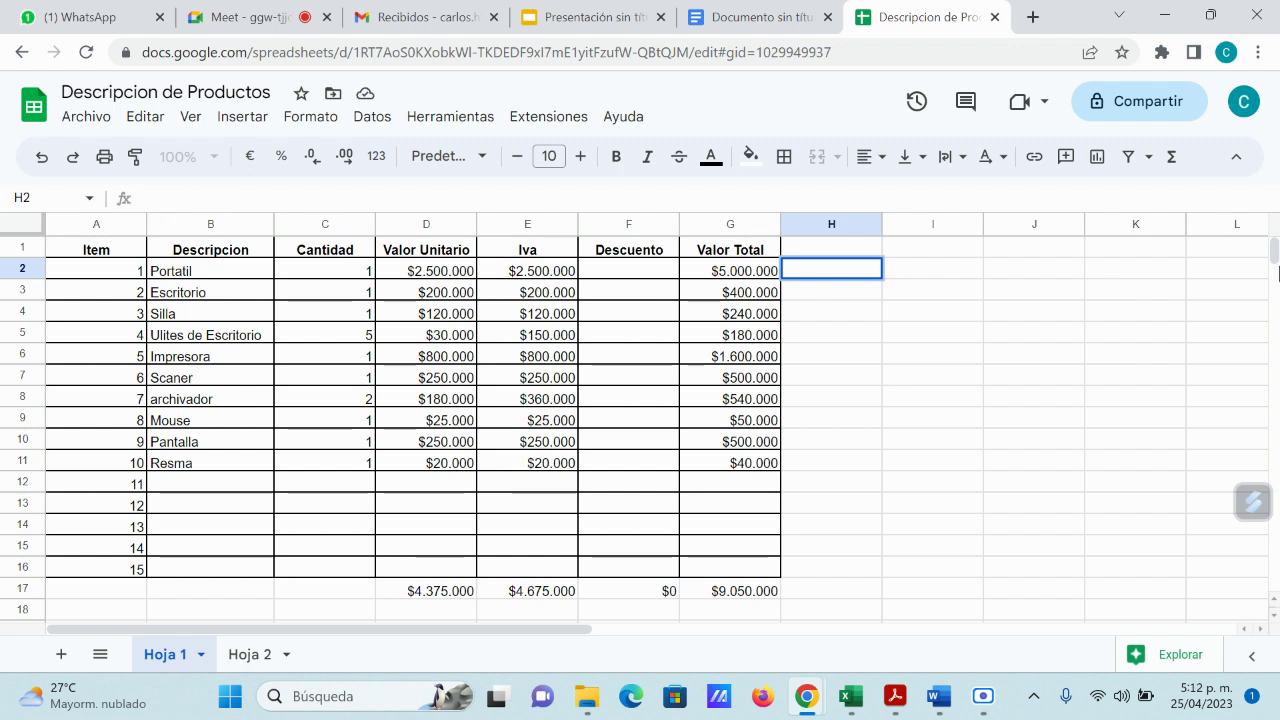
pyautogui.press('Return')
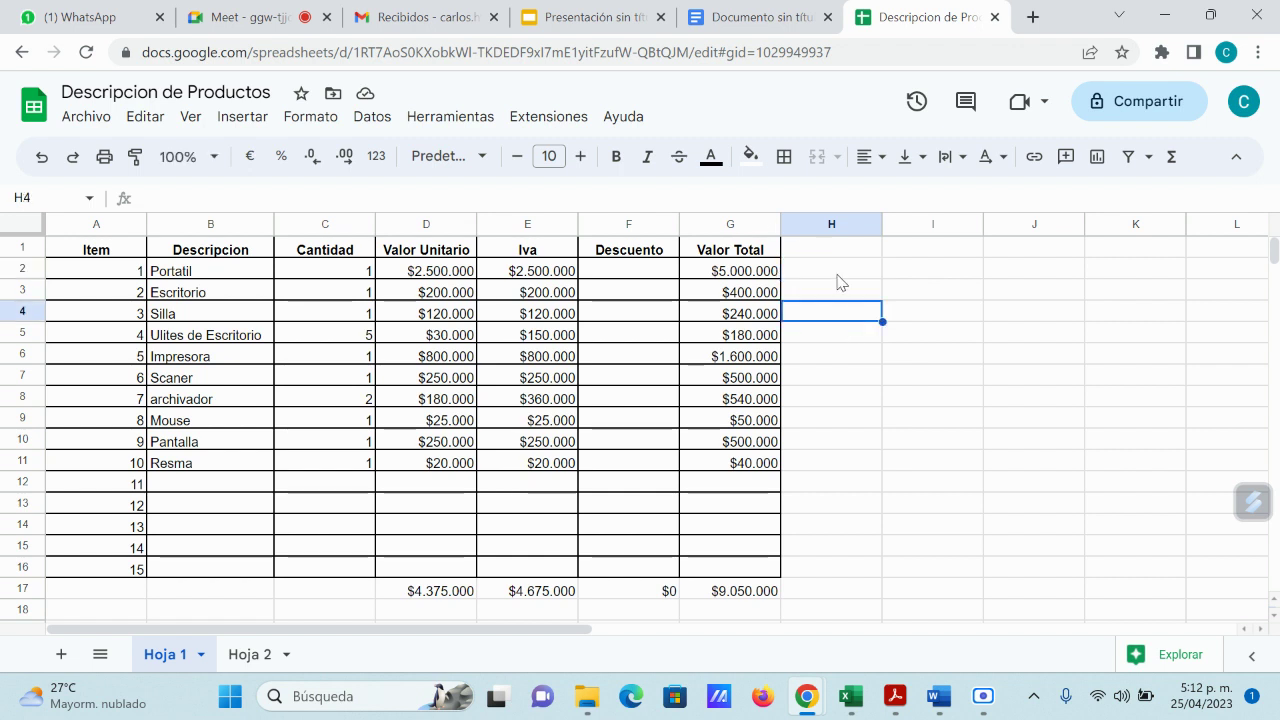
pyautogui.click(829, 270)
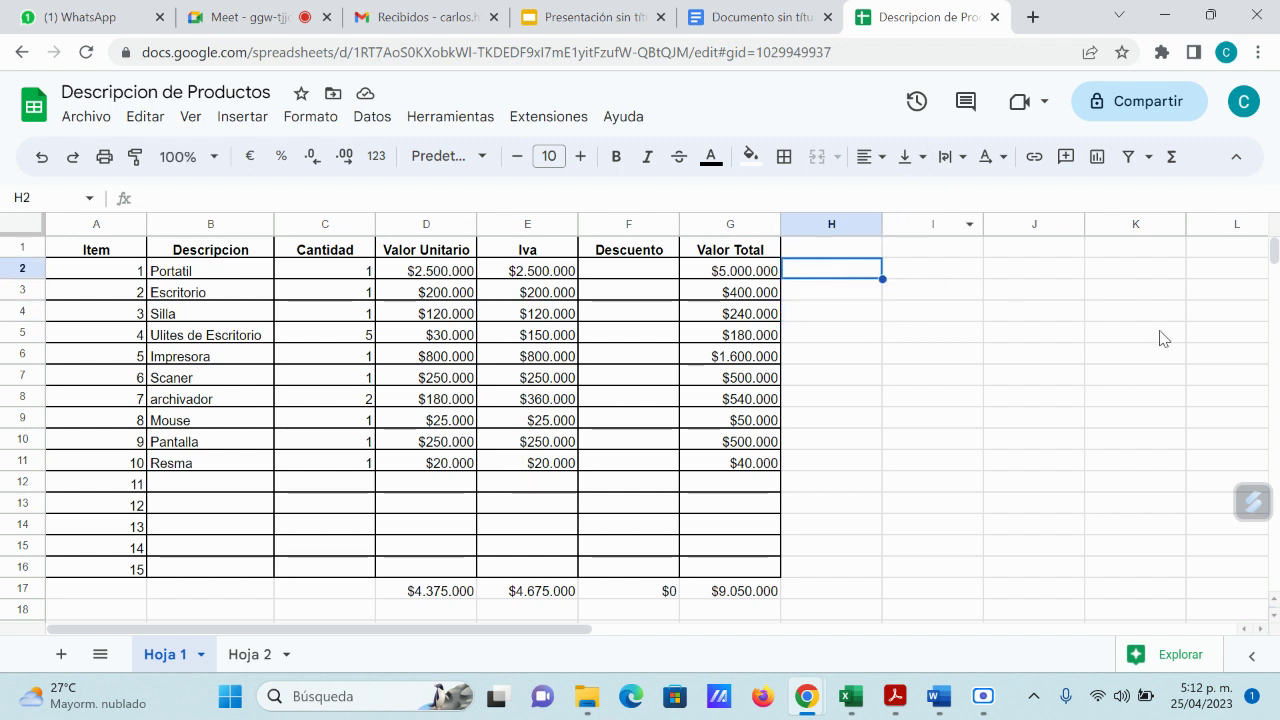
# Step: Enter =PROMEDIO(G2:G11) in H2 for a $905.000 average, then check it against the Valor Total range
pyautogui.write('=')
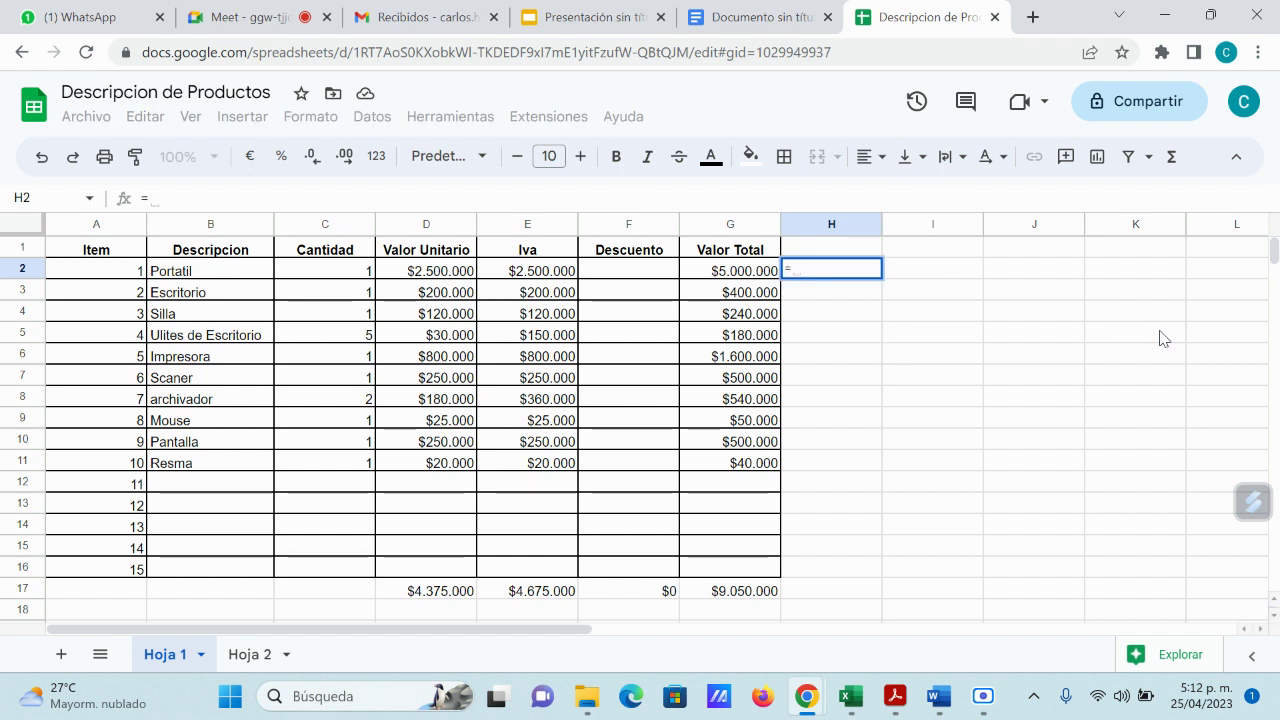
pyautogui.write('prom')
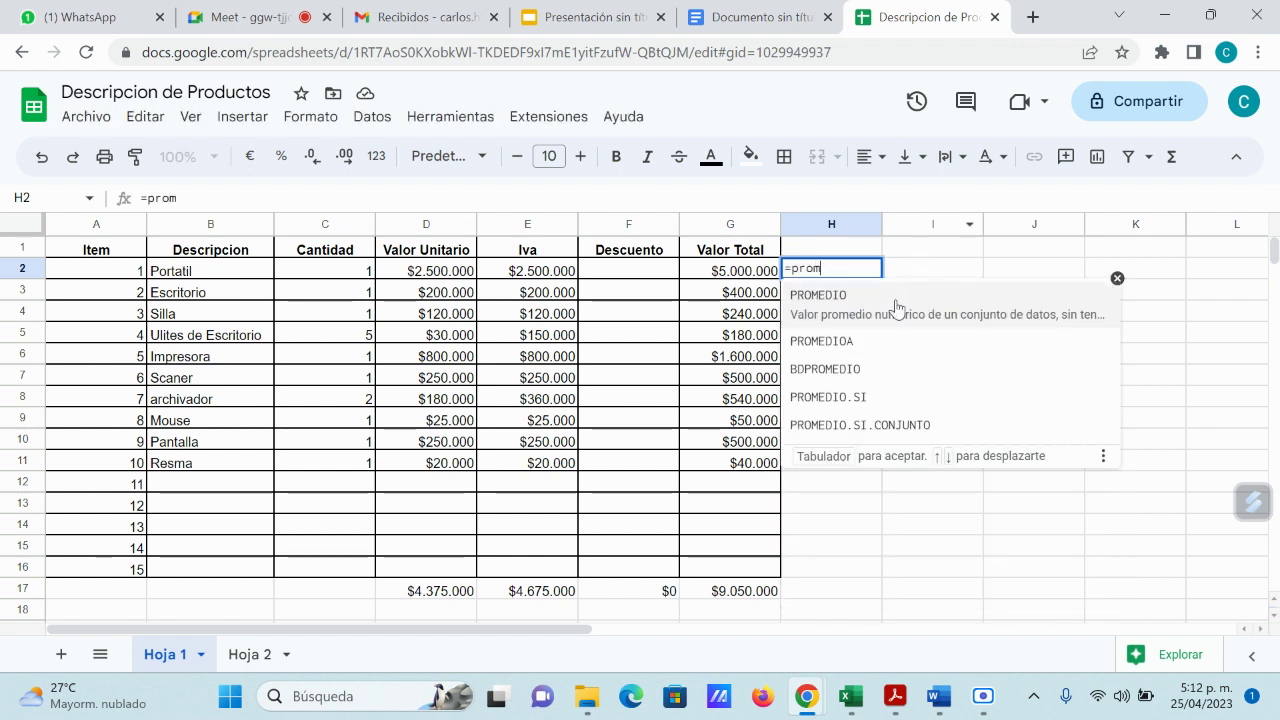
pyautogui.click(818, 298)
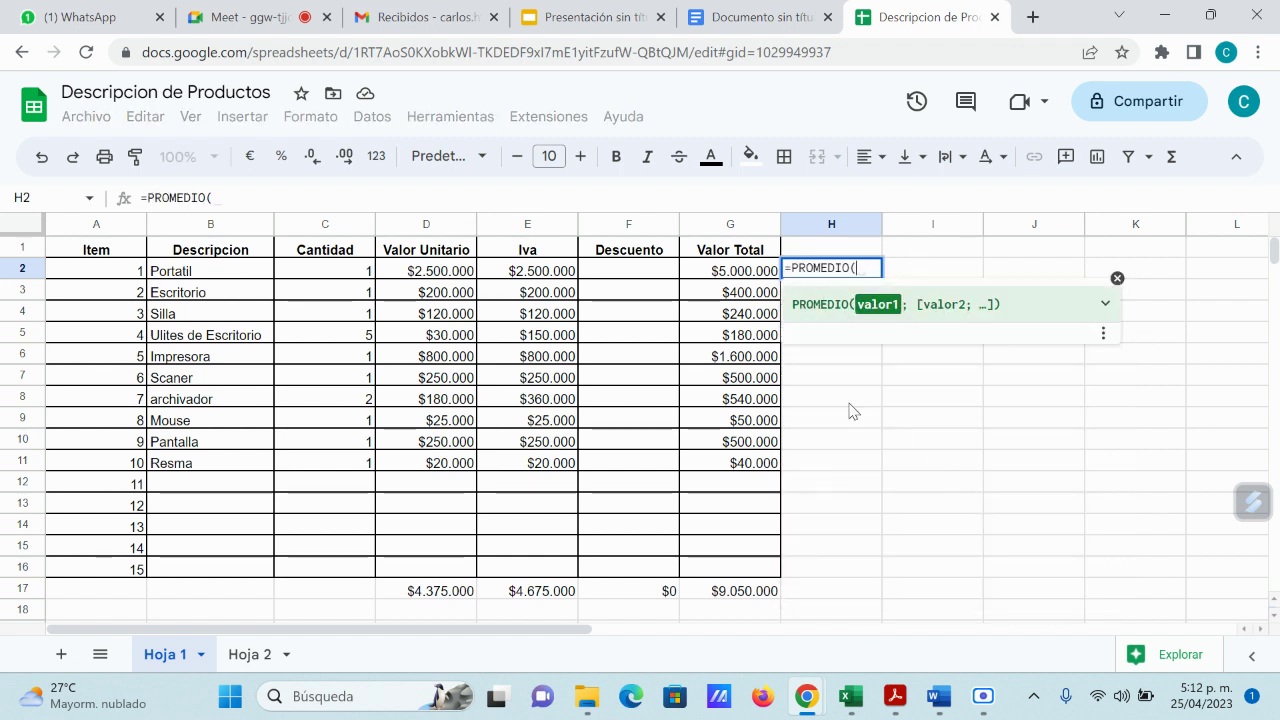
pyautogui.moveTo(745, 270); pyautogui.dragTo(740, 460)
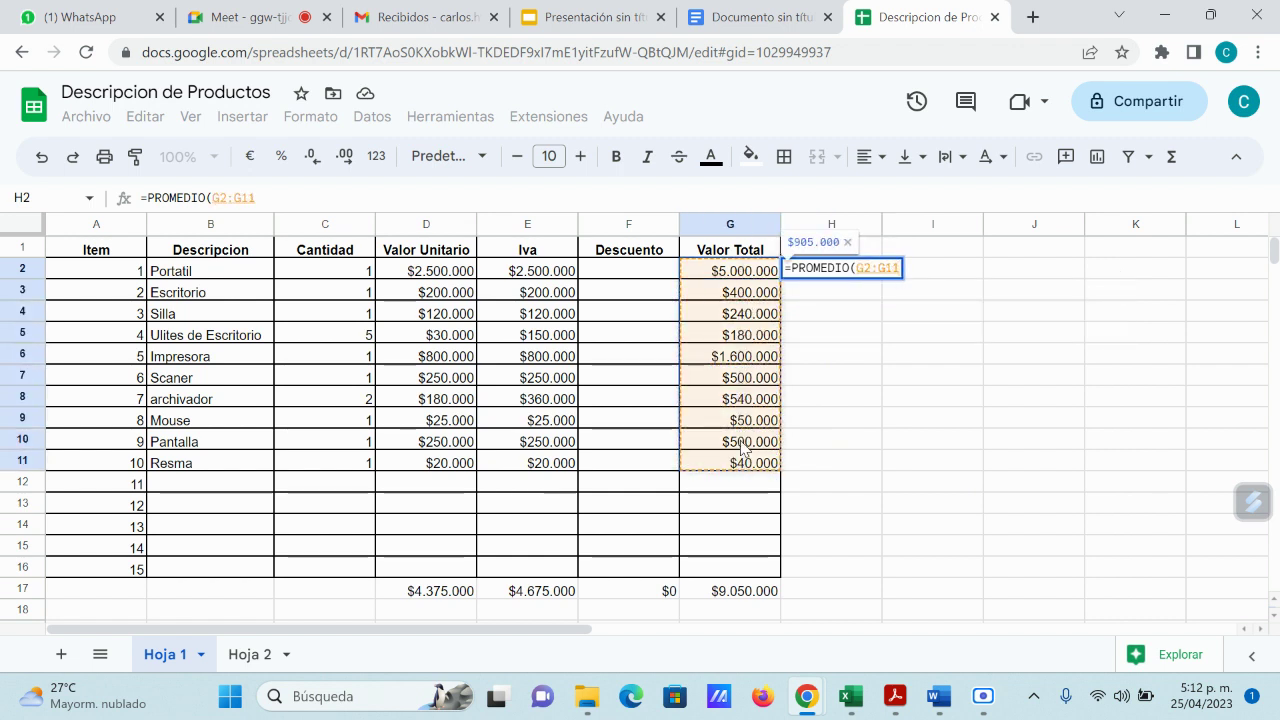
pyautogui.press('Return')
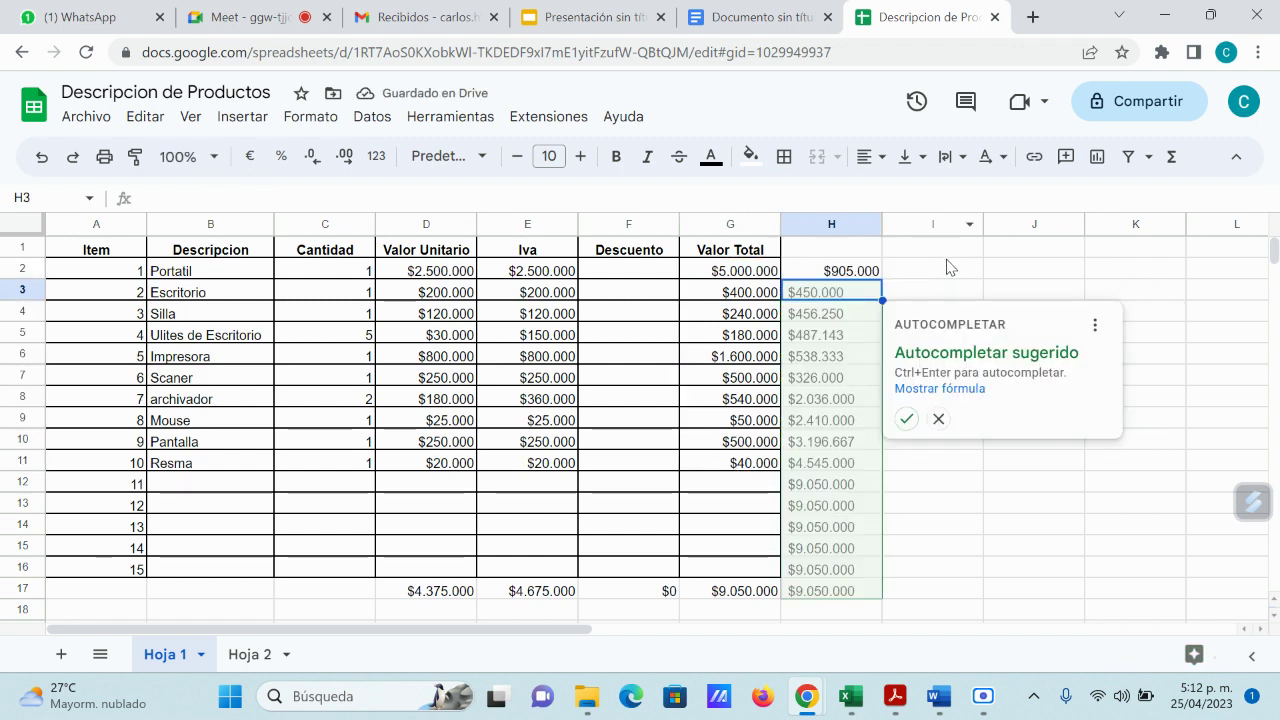
pyautogui.moveTo(930, 248); pyautogui.dragTo(900, 270)
pyautogui.click(845, 268)
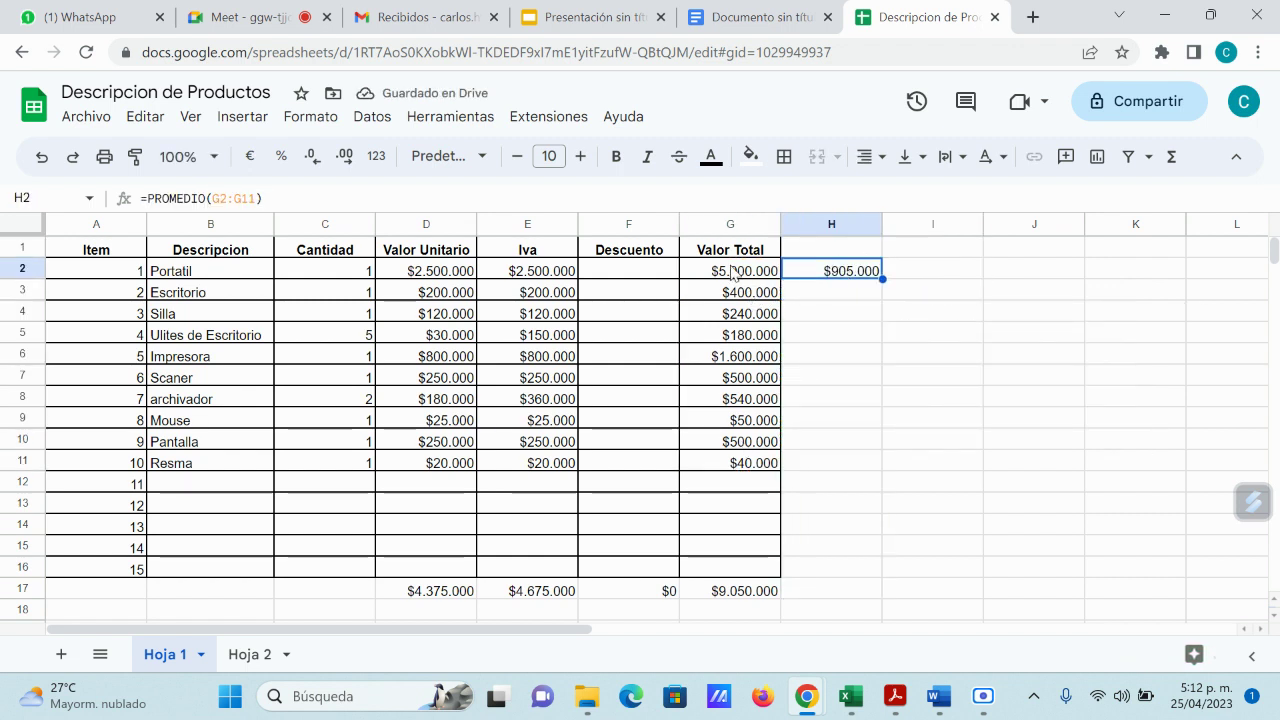
pyautogui.moveTo(741, 278); pyautogui.dragTo(735, 468)
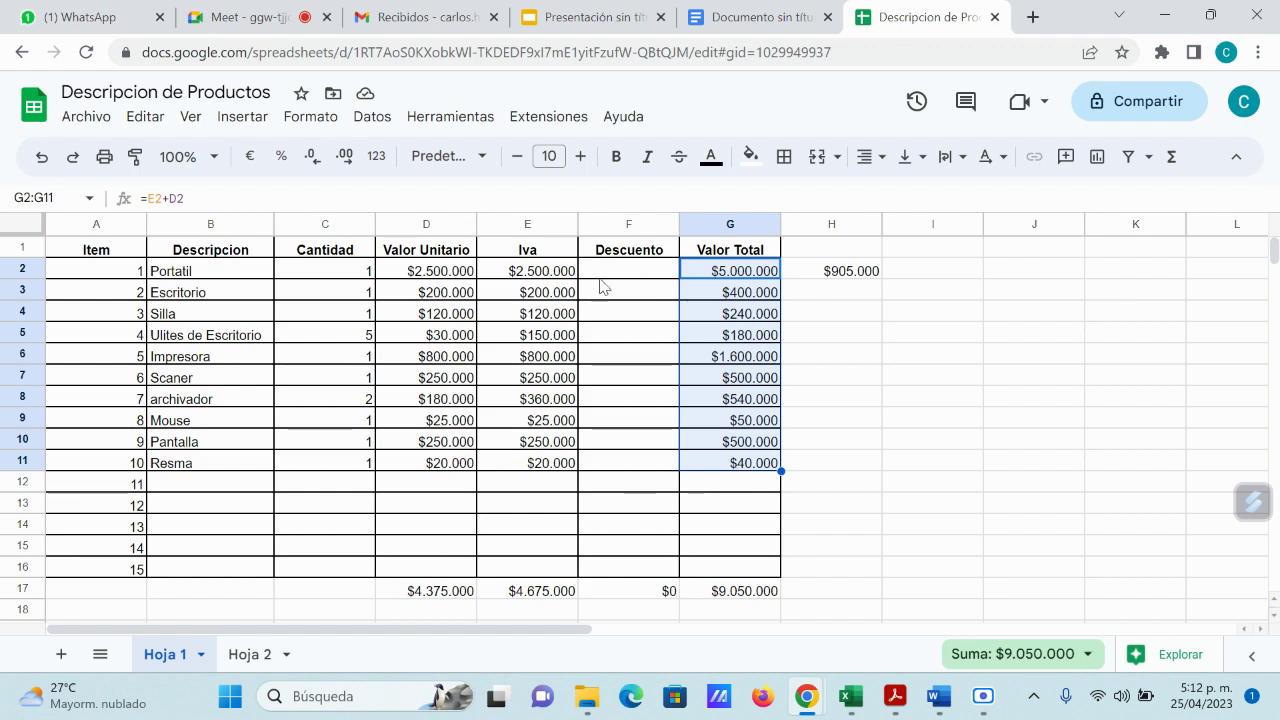
pyautogui.moveTo(983, 696)
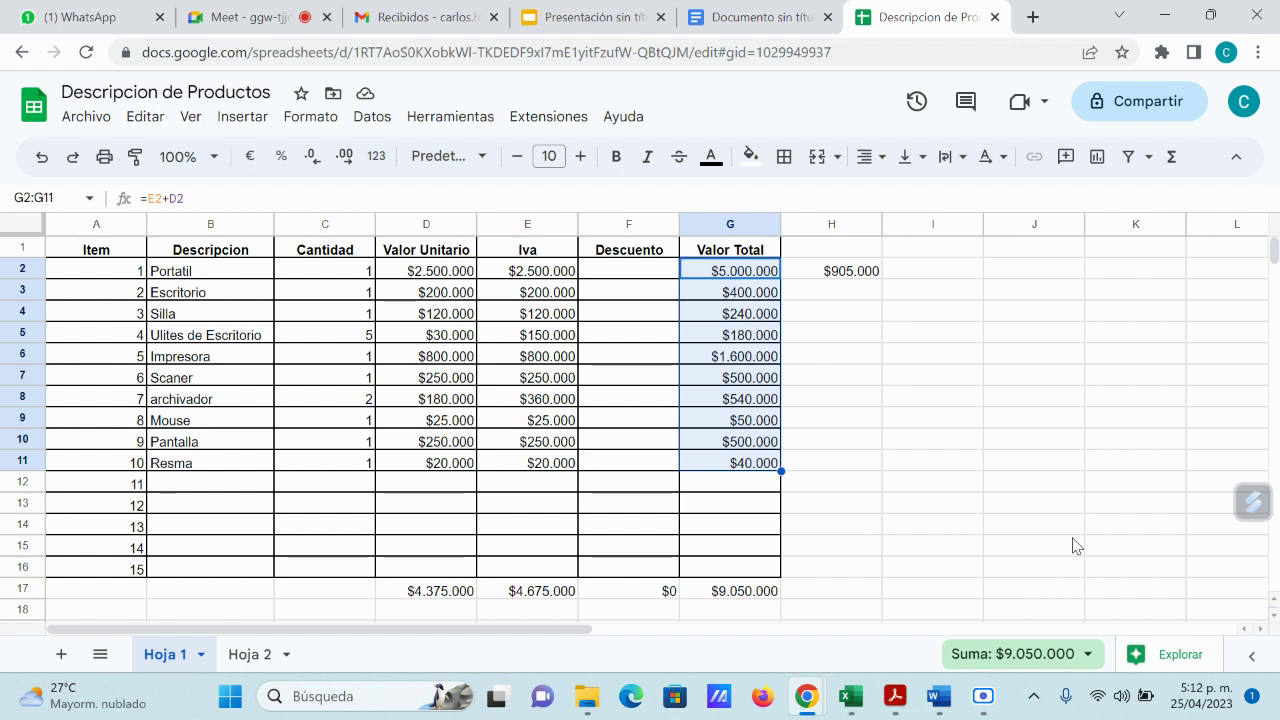
# Step: Replace the average in H2 with =MAX(G2:G11), showing $5.000.000
pyautogui.click(843, 274)
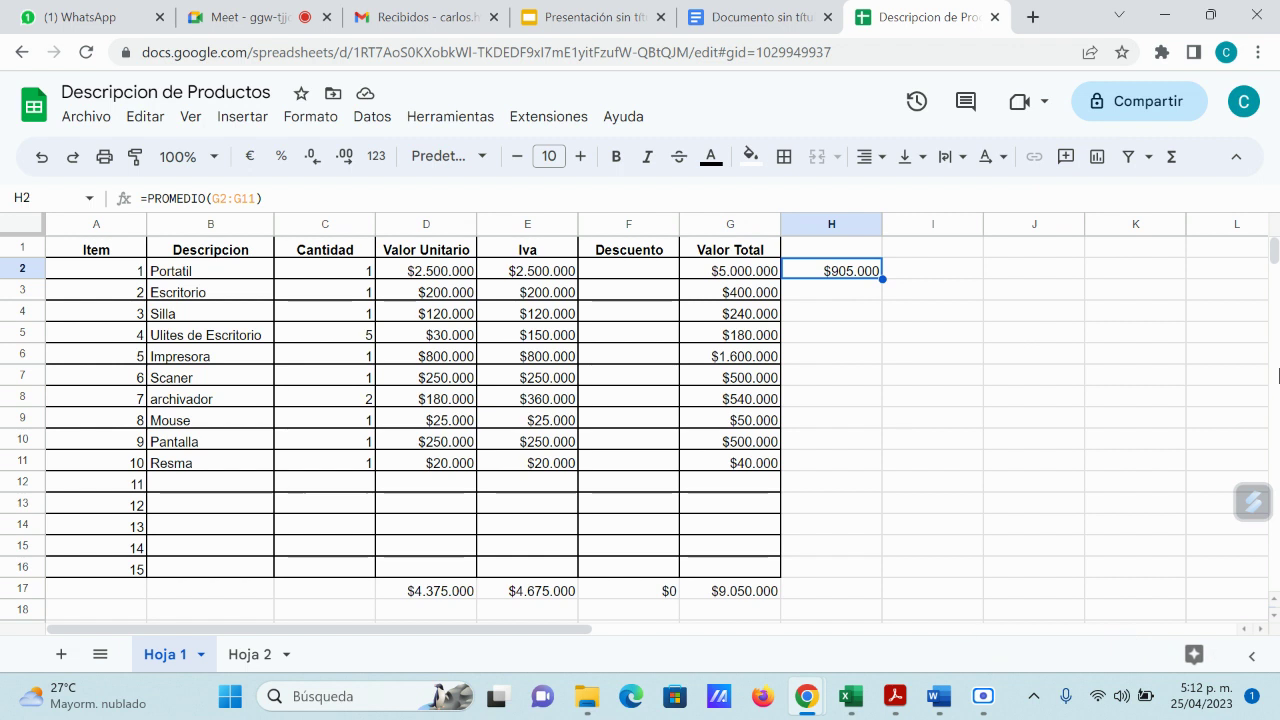
pyautogui.press('Delete')
pyautogui.write('=')
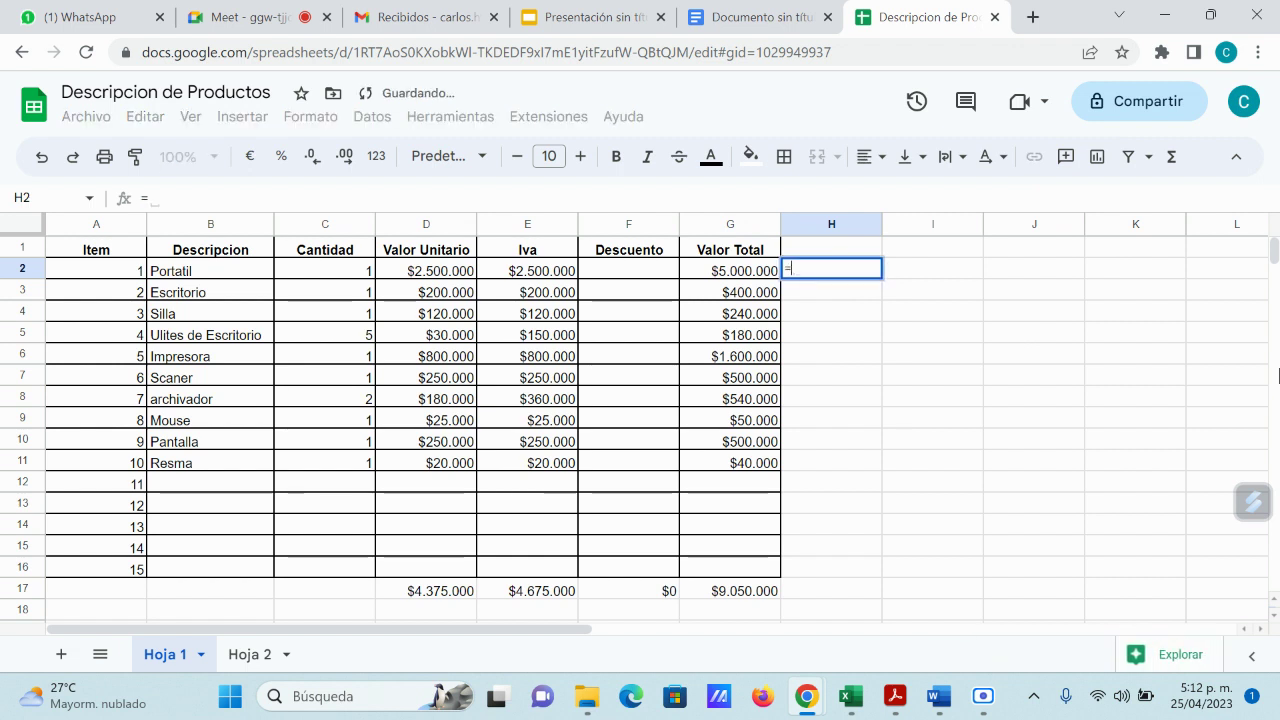
pyautogui.write('max')
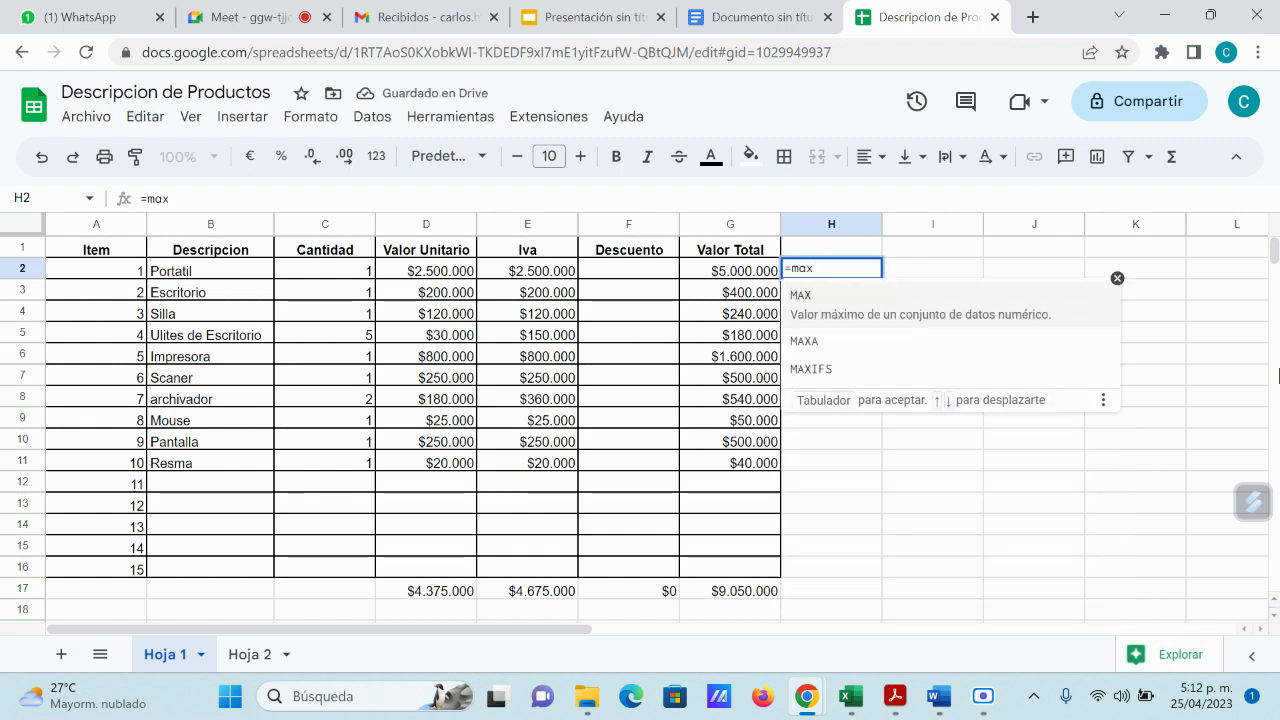
pyautogui.write('(')
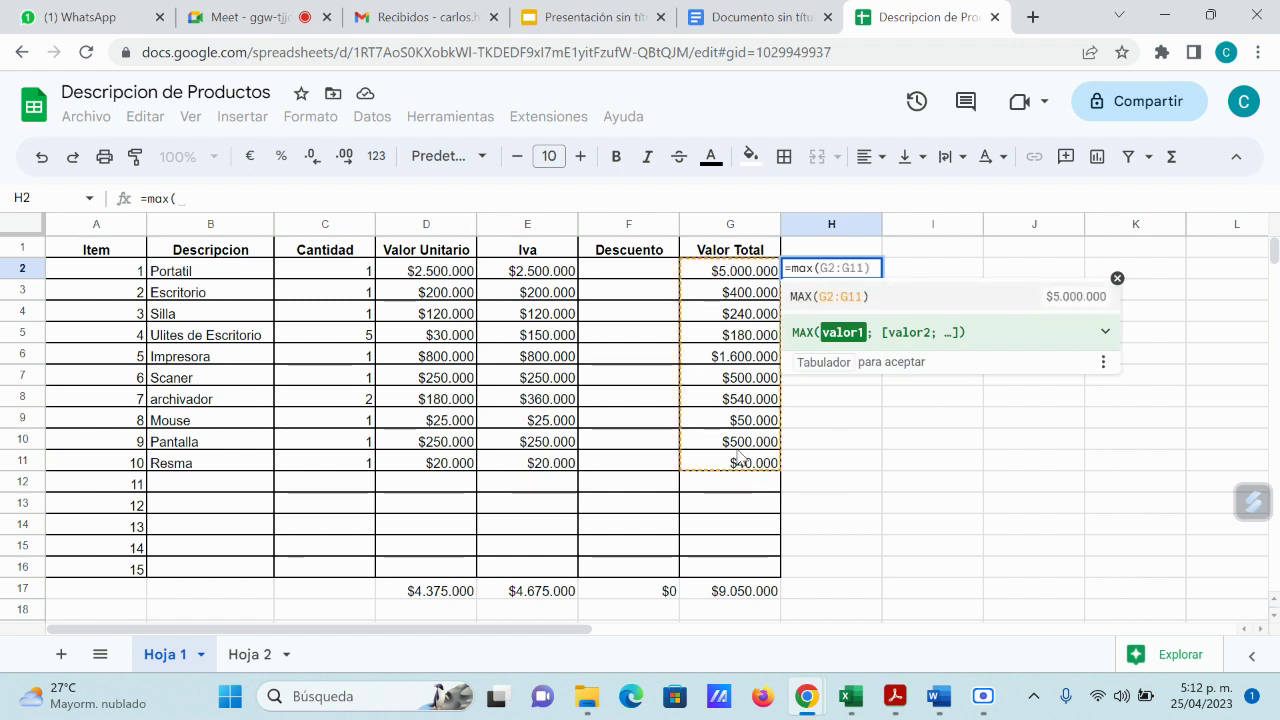
pyautogui.press('Tab')
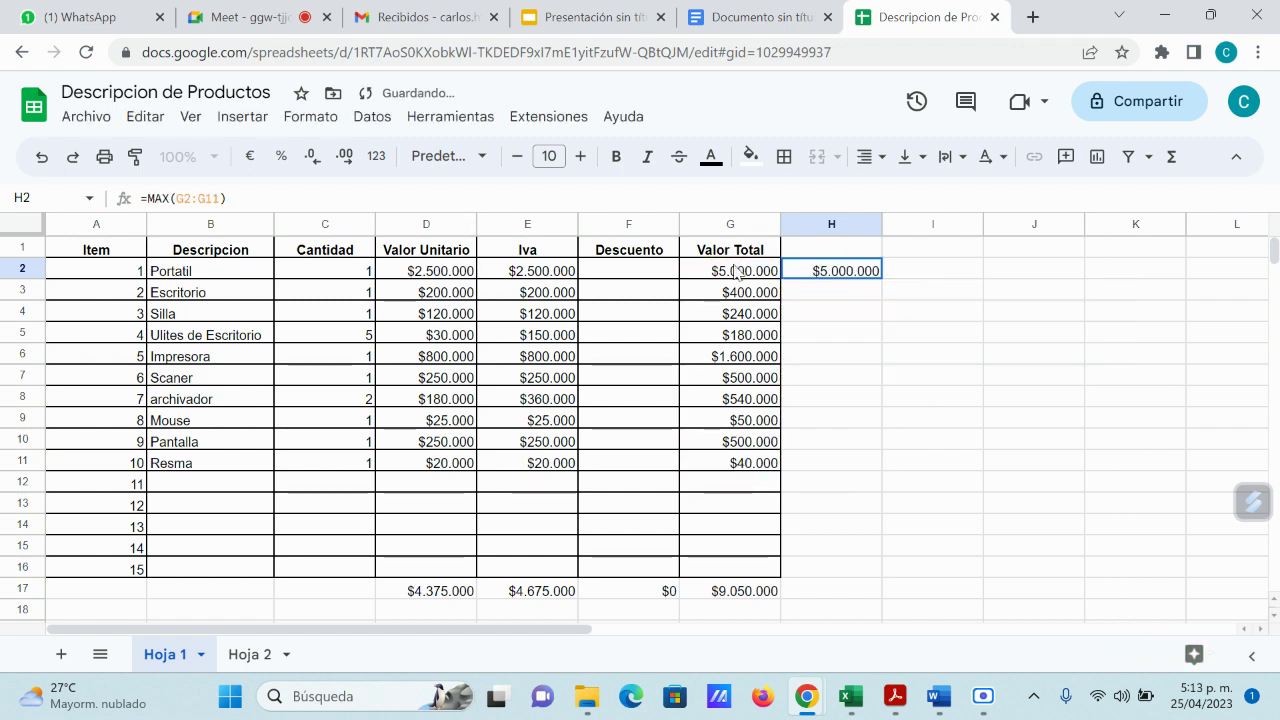
# Step: Put =MIN(G2:G11) in H3 to show $40.000, and review the formula
pyautogui.click(850, 296)
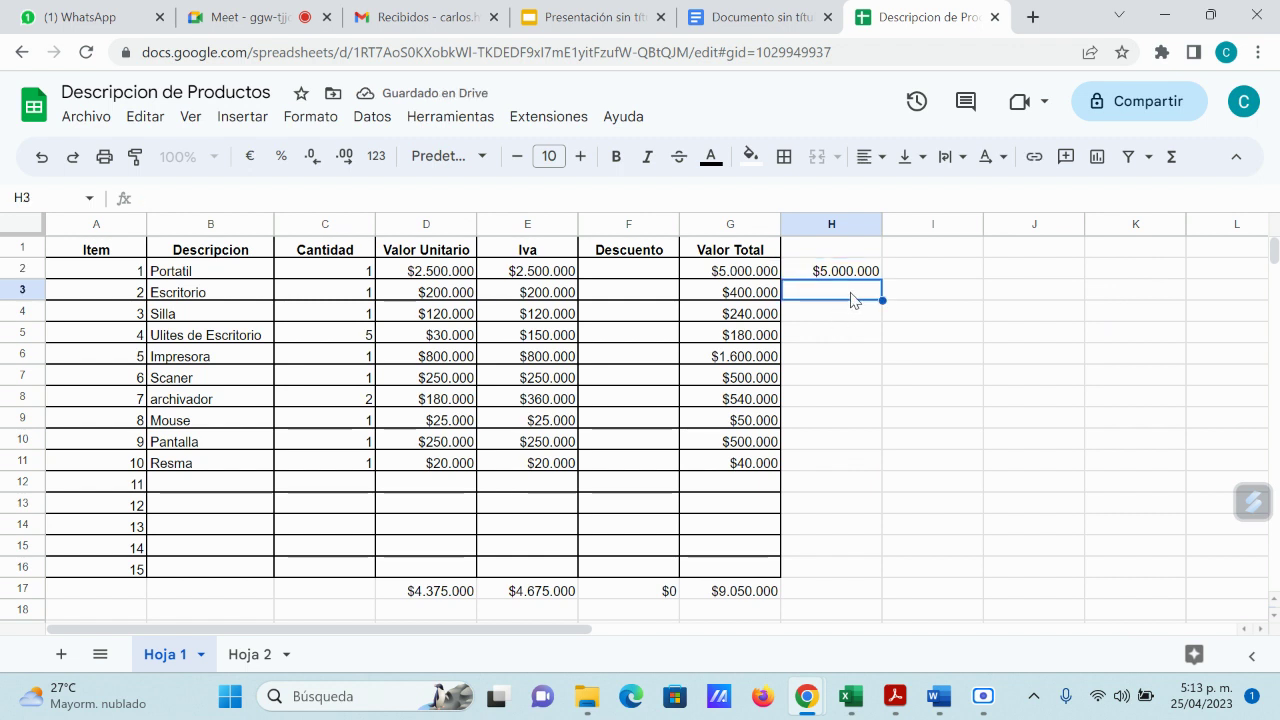
pyautogui.write('=min')
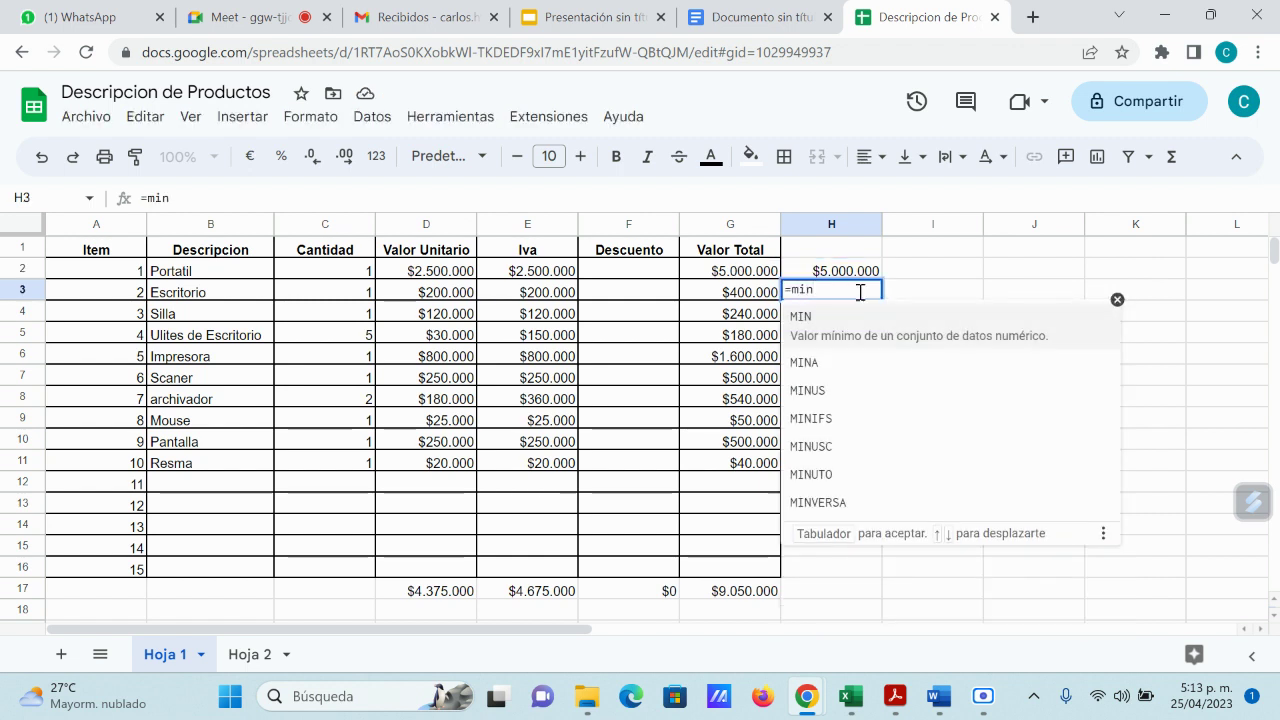
pyautogui.write('(')
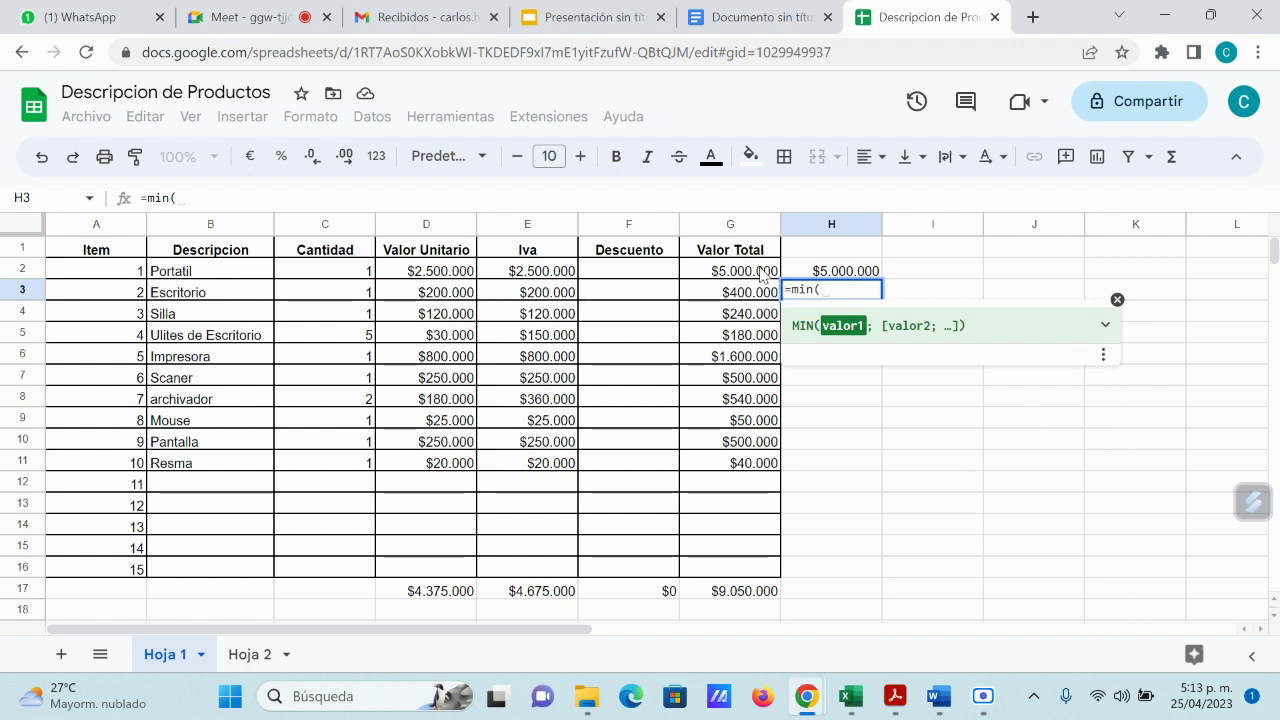
pyautogui.moveTo(766, 274); pyautogui.dragTo(754, 485)
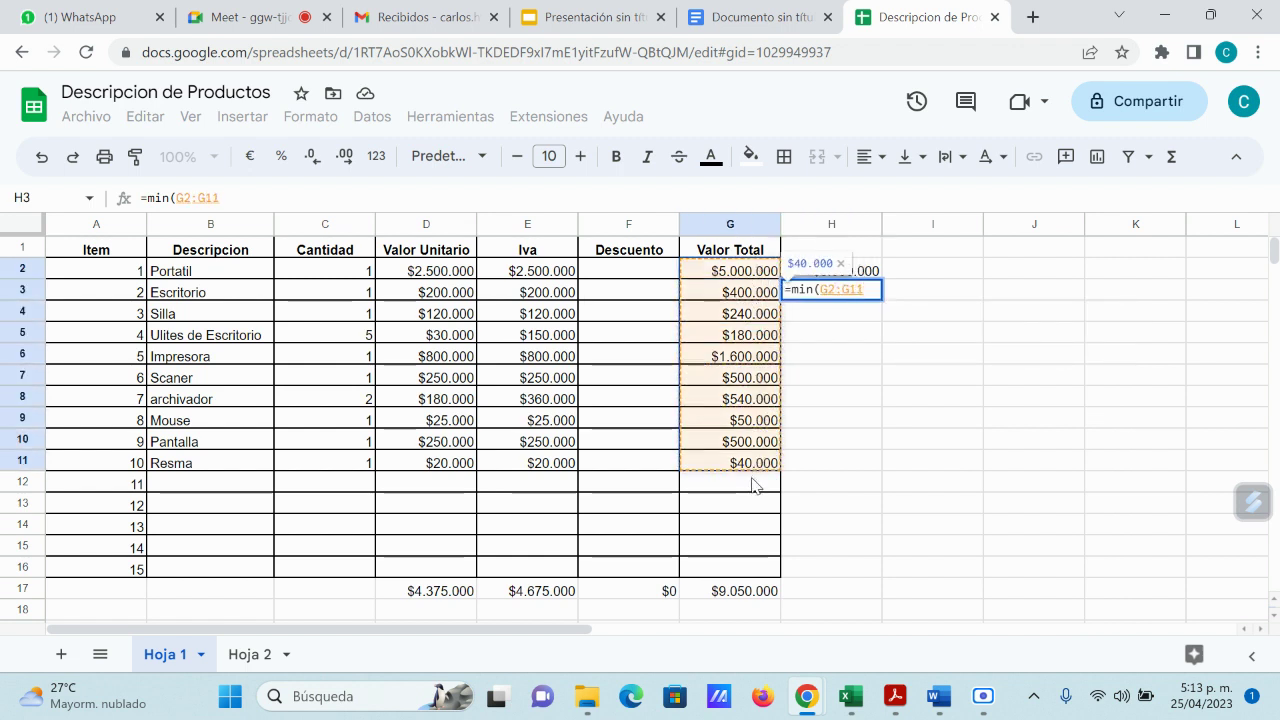
pyautogui.press('Return')
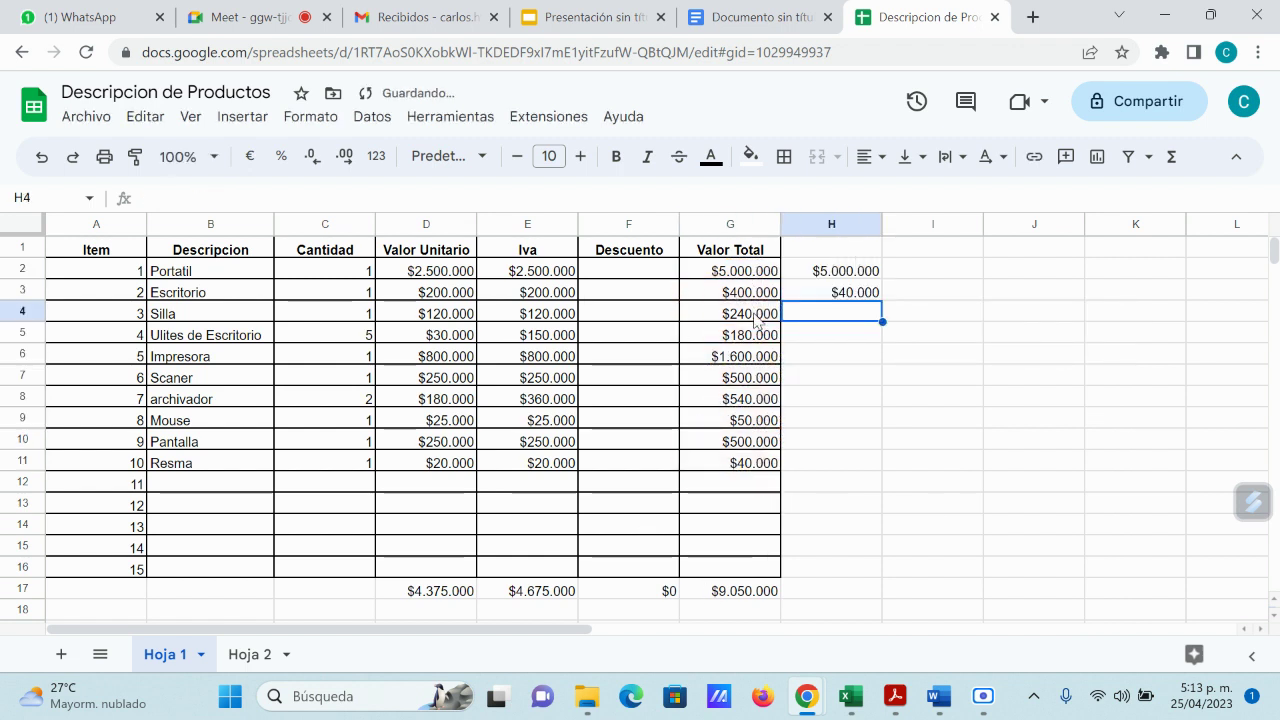
pyautogui.click(750, 465)
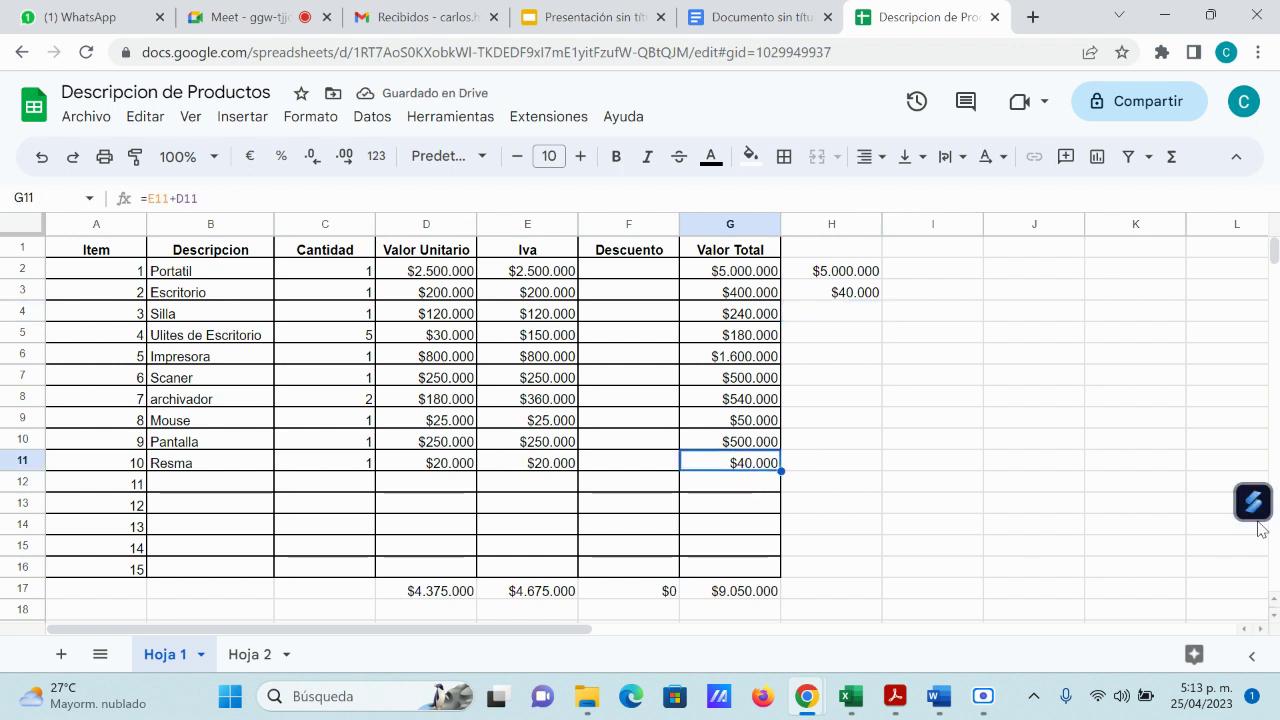
pyautogui.click(853, 294)
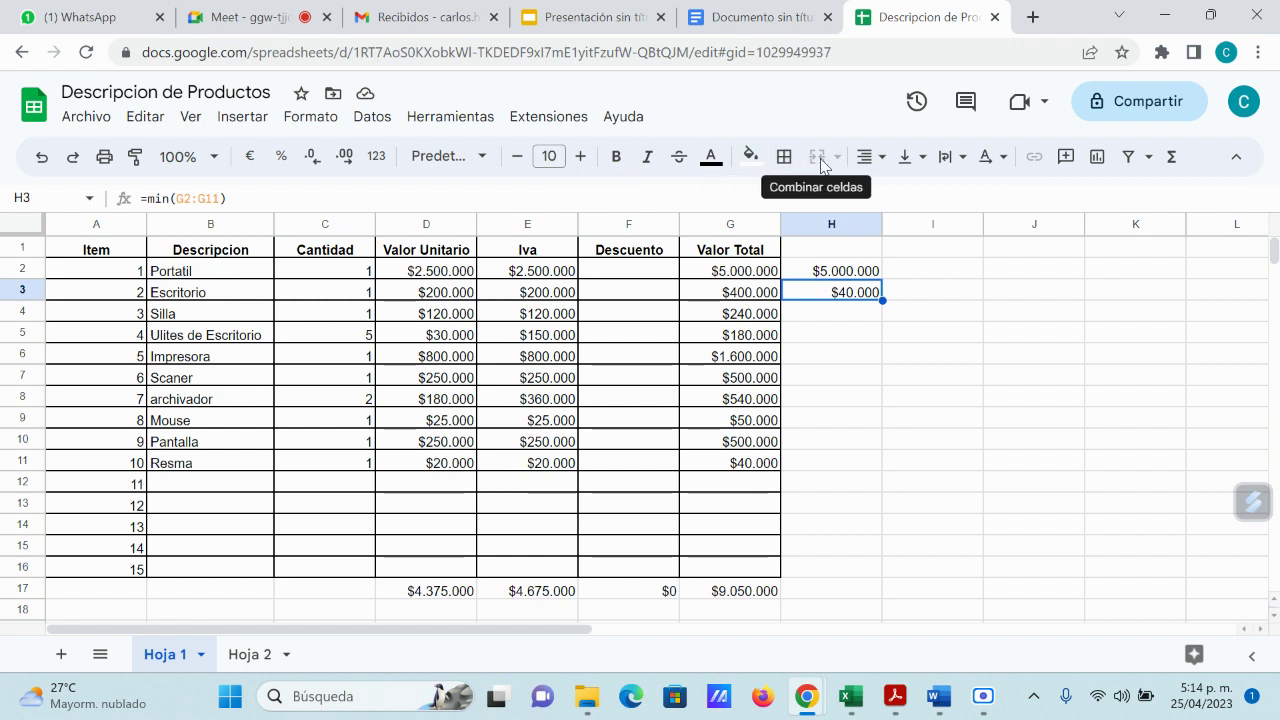
# Step: Select H5:I5 and merge them into one cell
pyautogui.click(876, 376)
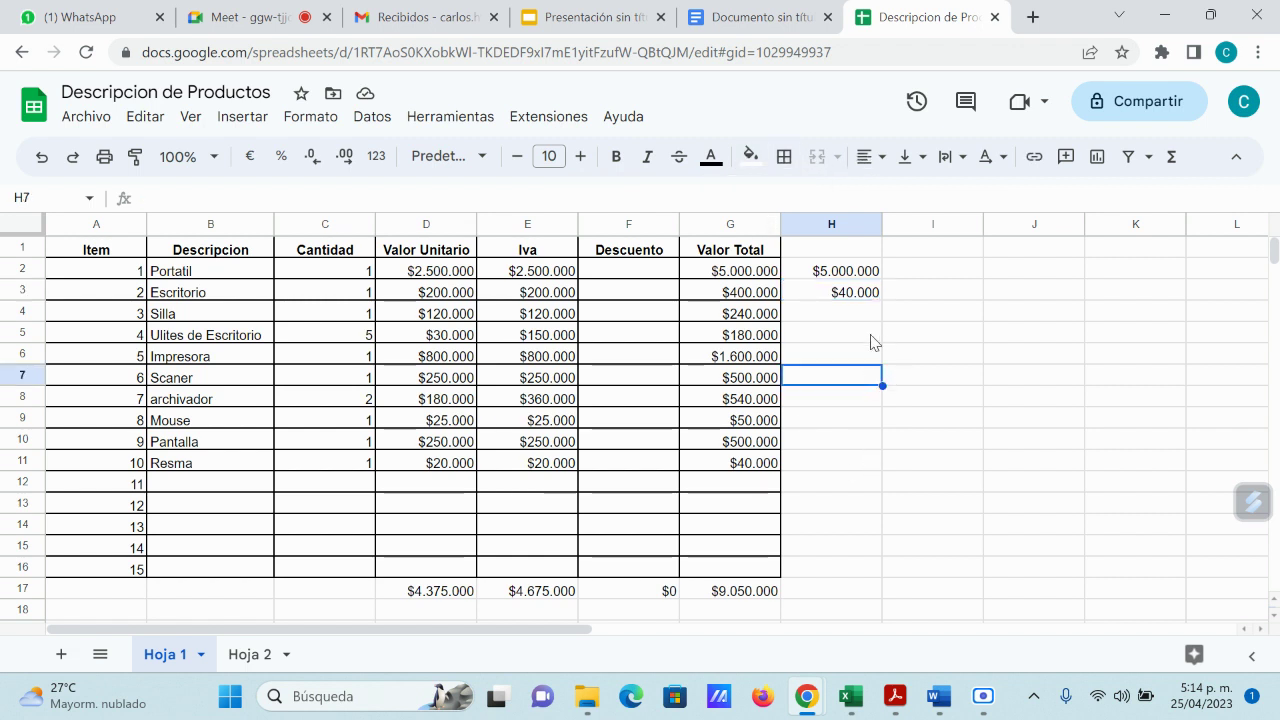
pyautogui.moveTo(870, 342); pyautogui.dragTo(906, 340)
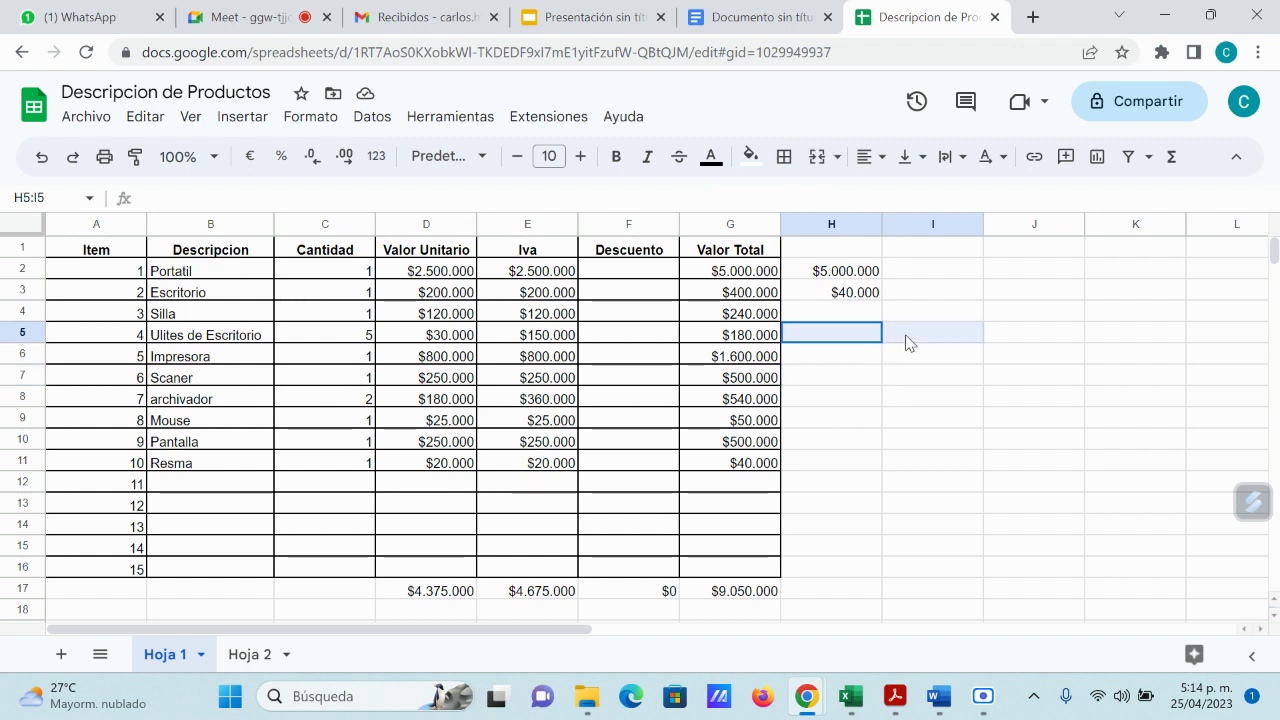
pyautogui.click(817, 158)
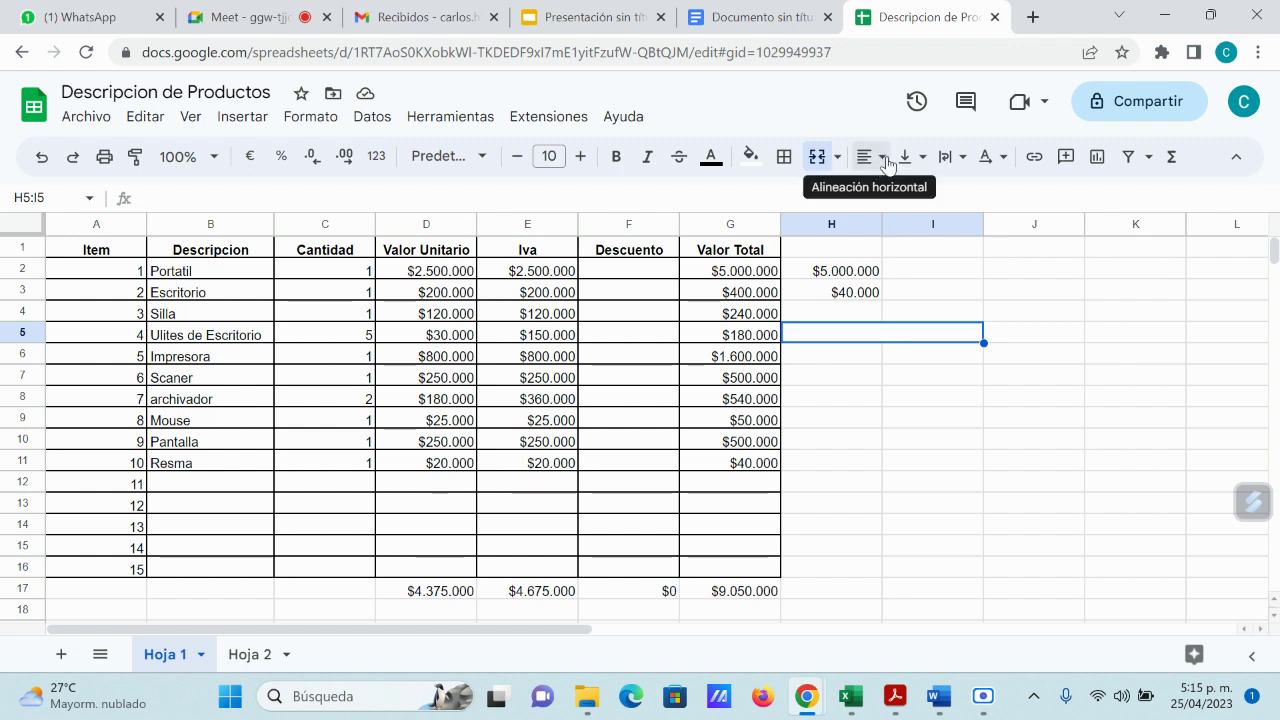
# Step: Look through the horizontal and vertical alignment options without changing them
pyautogui.click(880, 168)
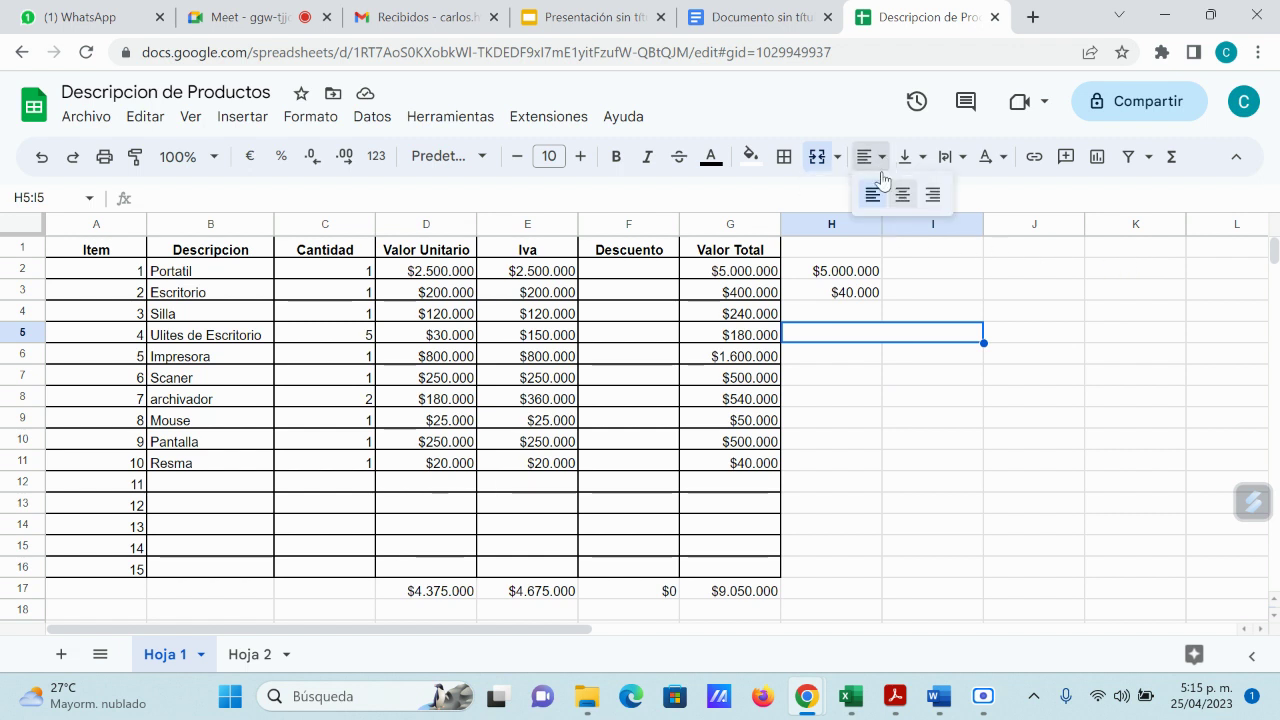
pyautogui.click(1060, 222)
pyautogui.click(922, 160)
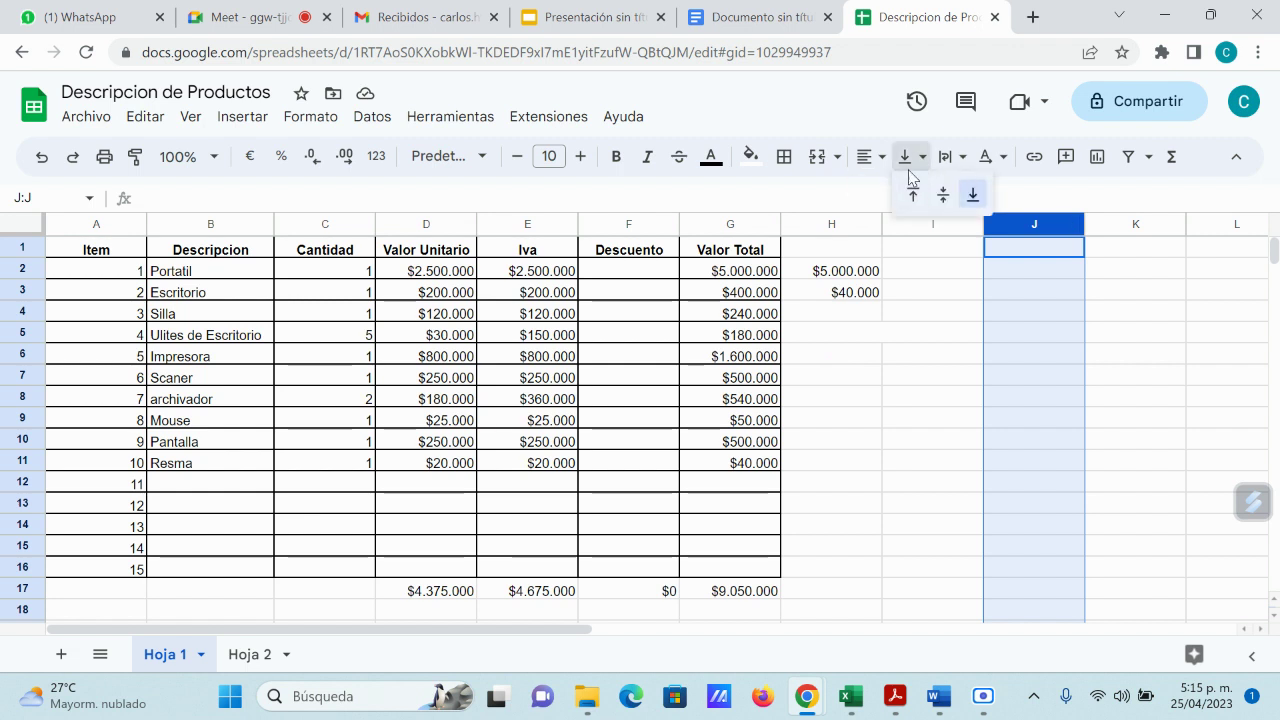
pyautogui.click(1040, 190)
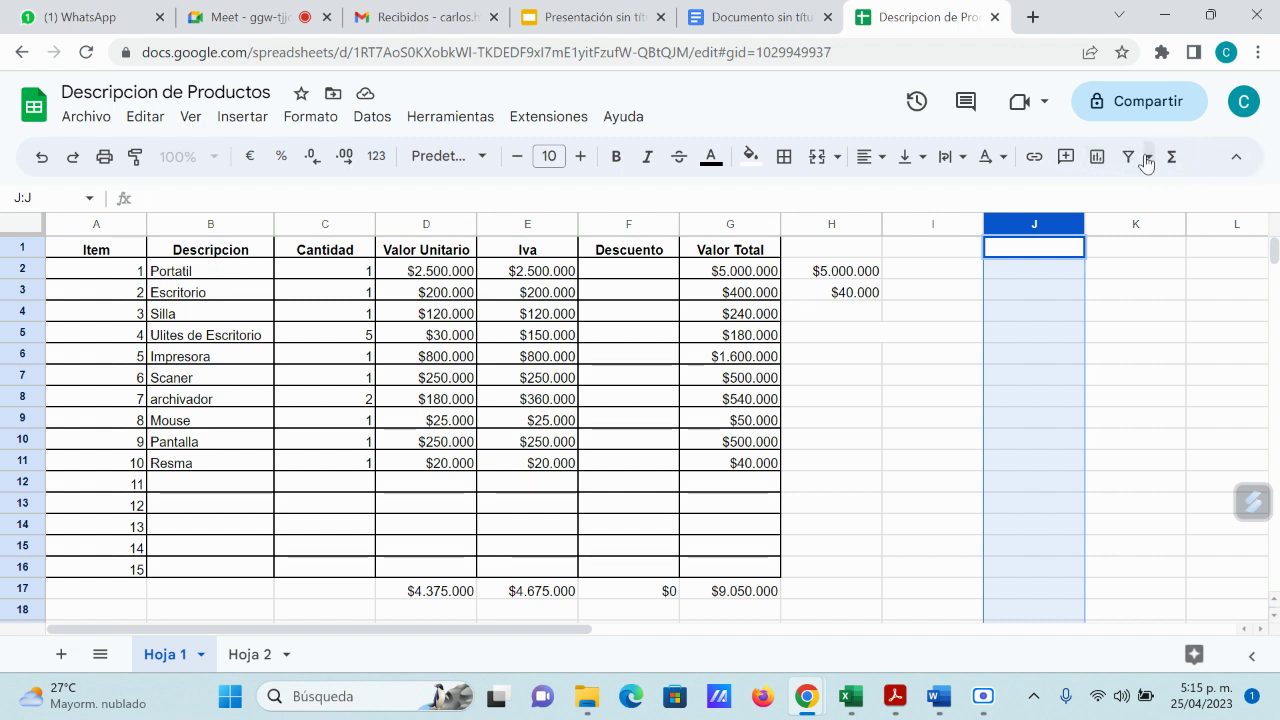
# Step: Collapse the menus to a compact toolbar and select cell I7
pyautogui.click(1235, 159)
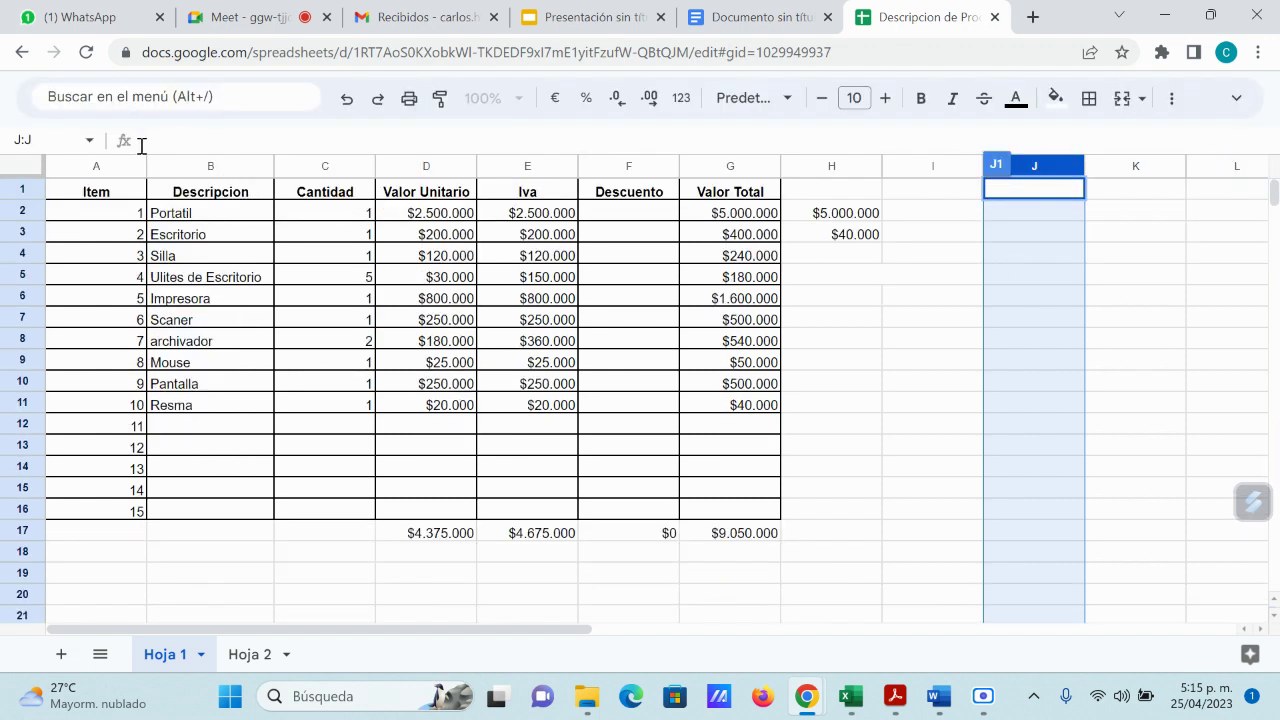
pyautogui.click(910, 320)
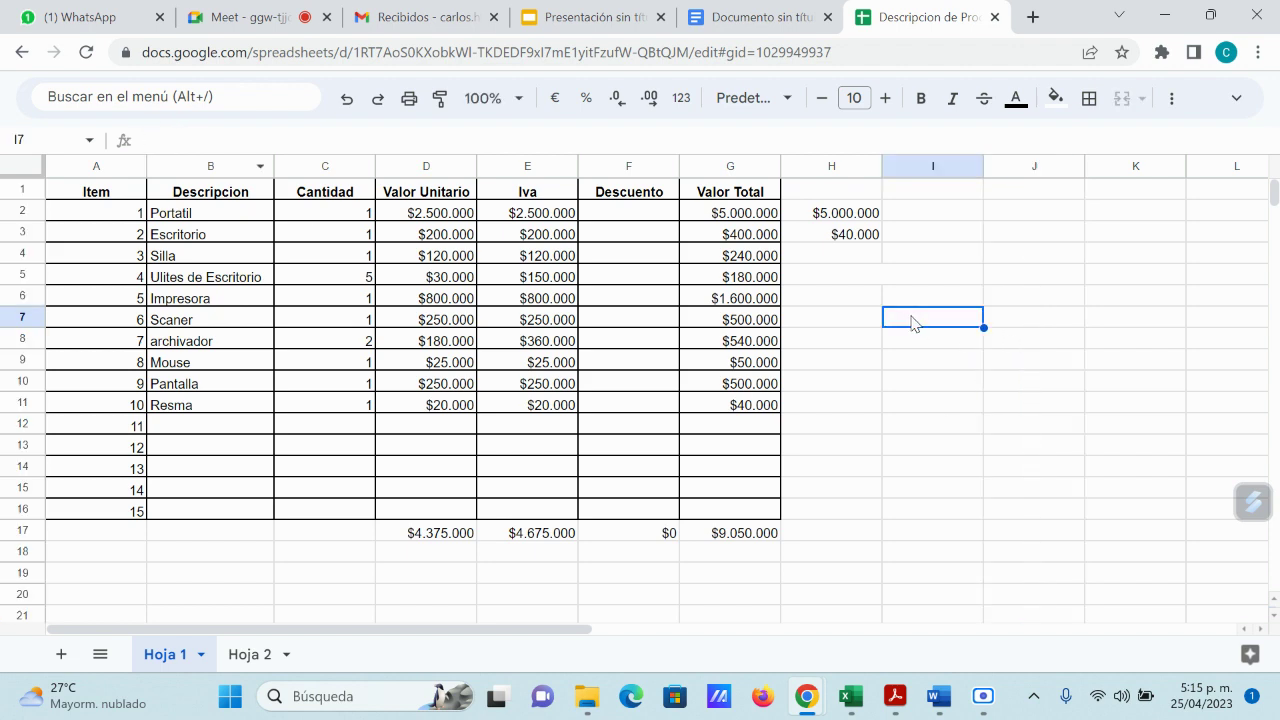
pyautogui.scroll(-6, 540, 464)
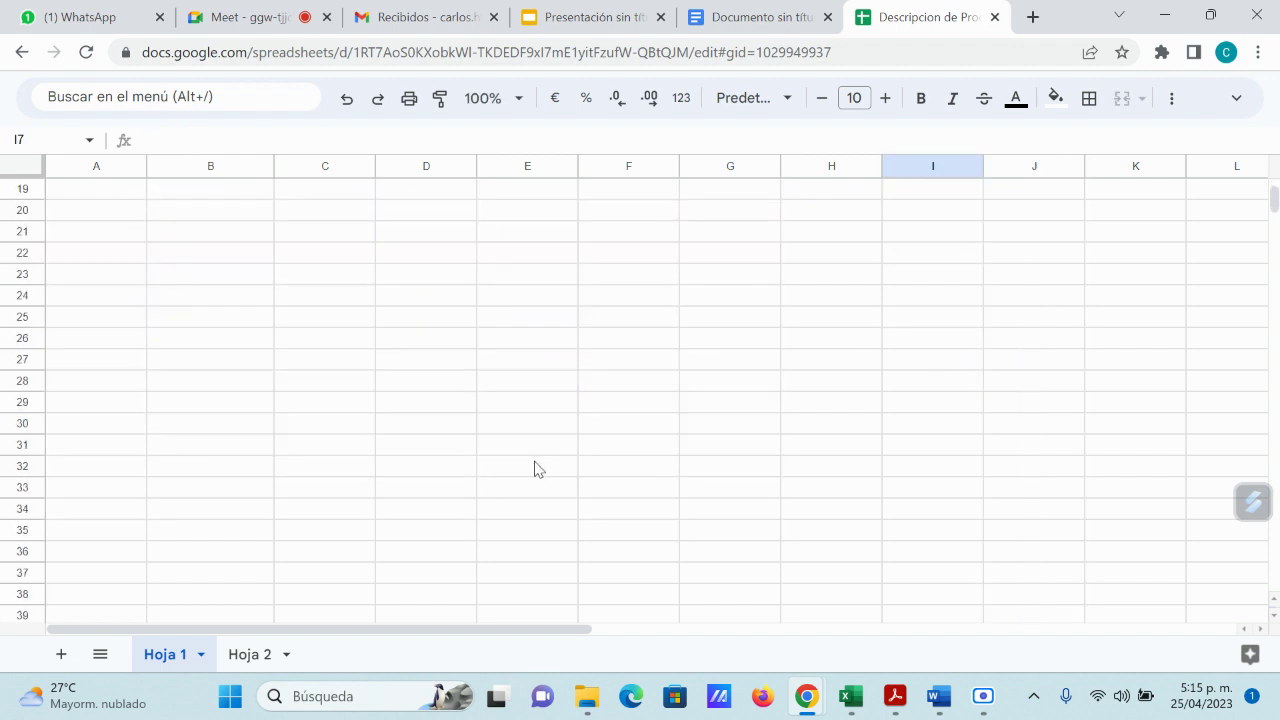
pyautogui.scroll(5, 532, 466)
pyautogui.scroll(1, 527, 467)
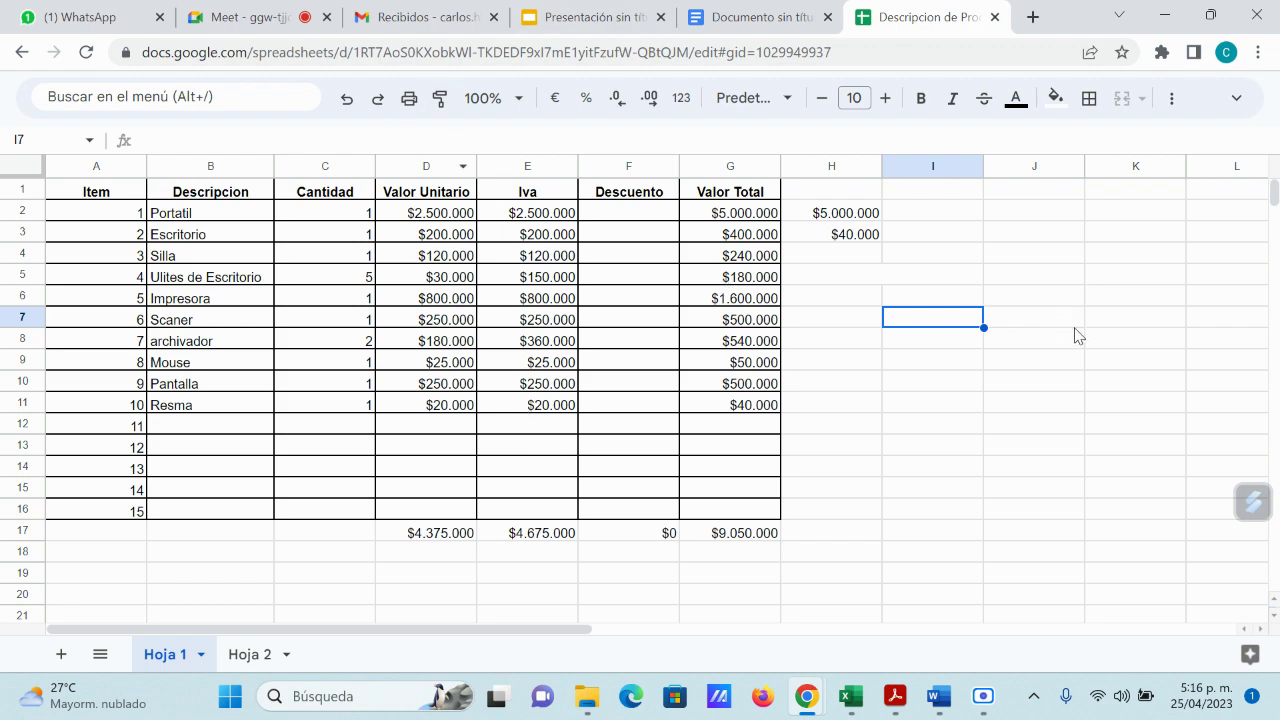
# Step: Restore the full menus and create a filter on header row 1
pyautogui.click(1238, 98)
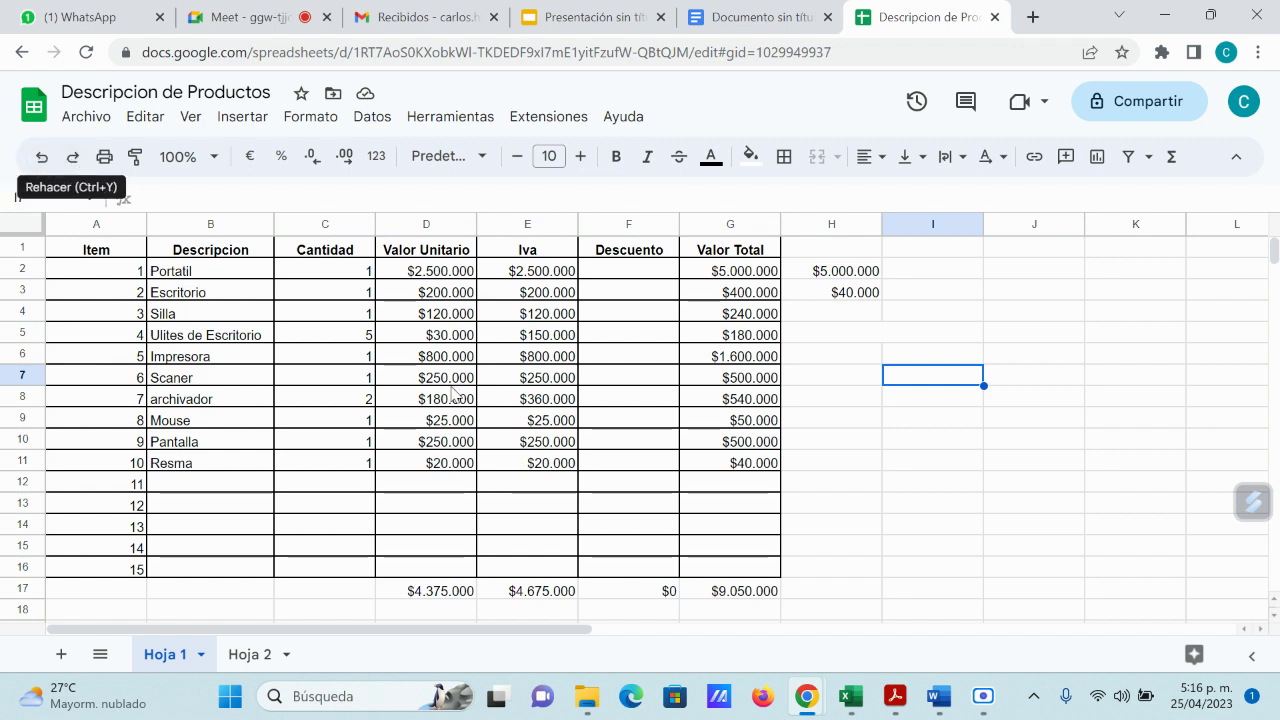
pyautogui.click(21, 247)
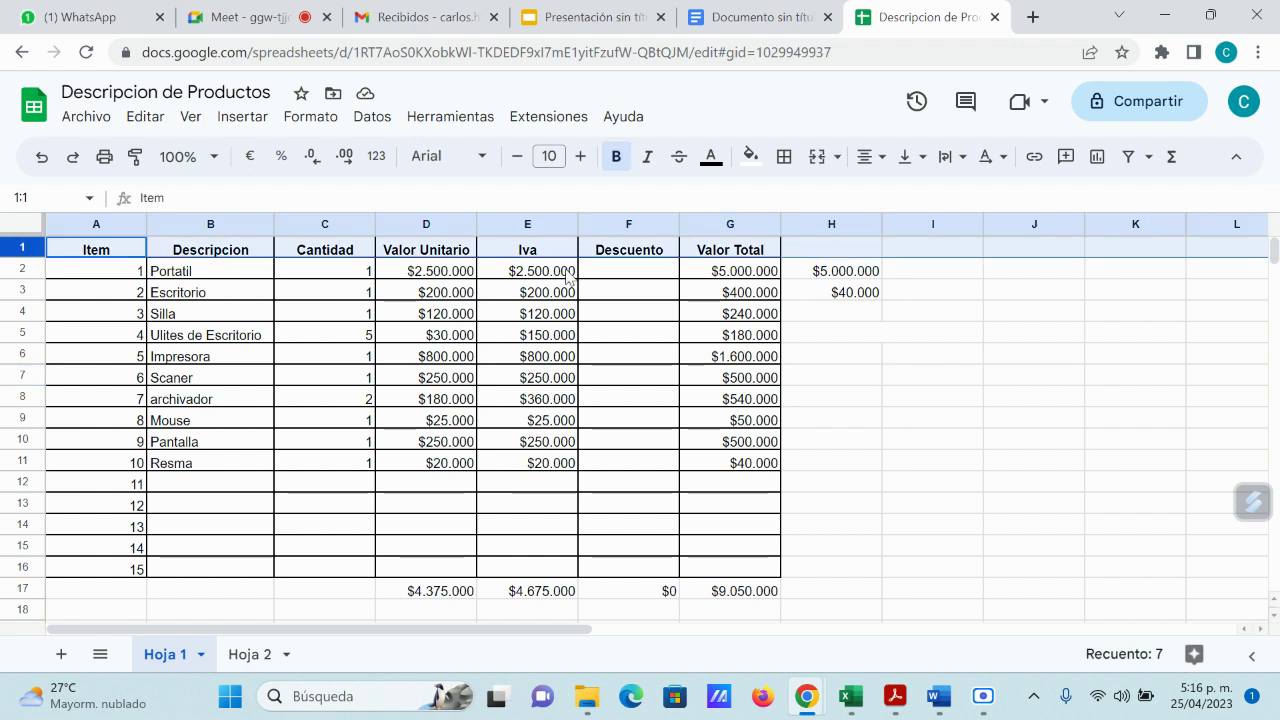
pyautogui.click(1127, 165)
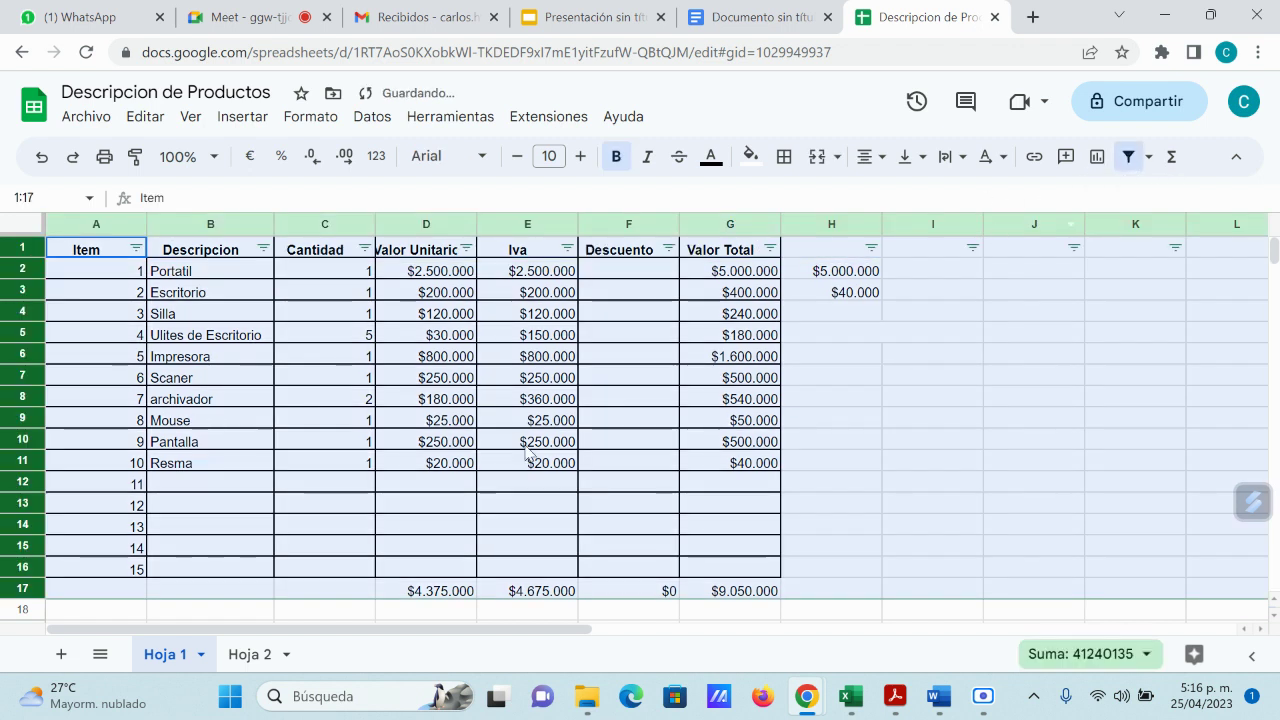
pyautogui.click(505, 378)
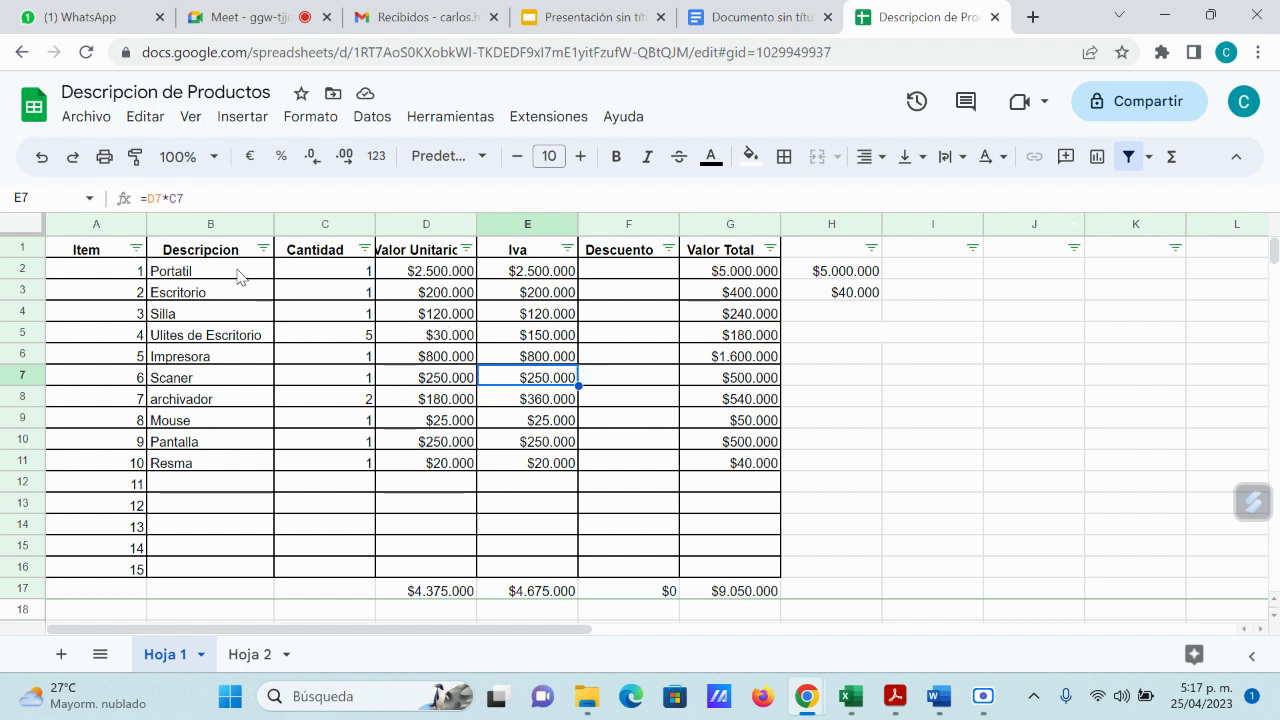
# Step: Open and close the Descripcion and Descuento filter menus without changing anything
pyautogui.click(263, 248)
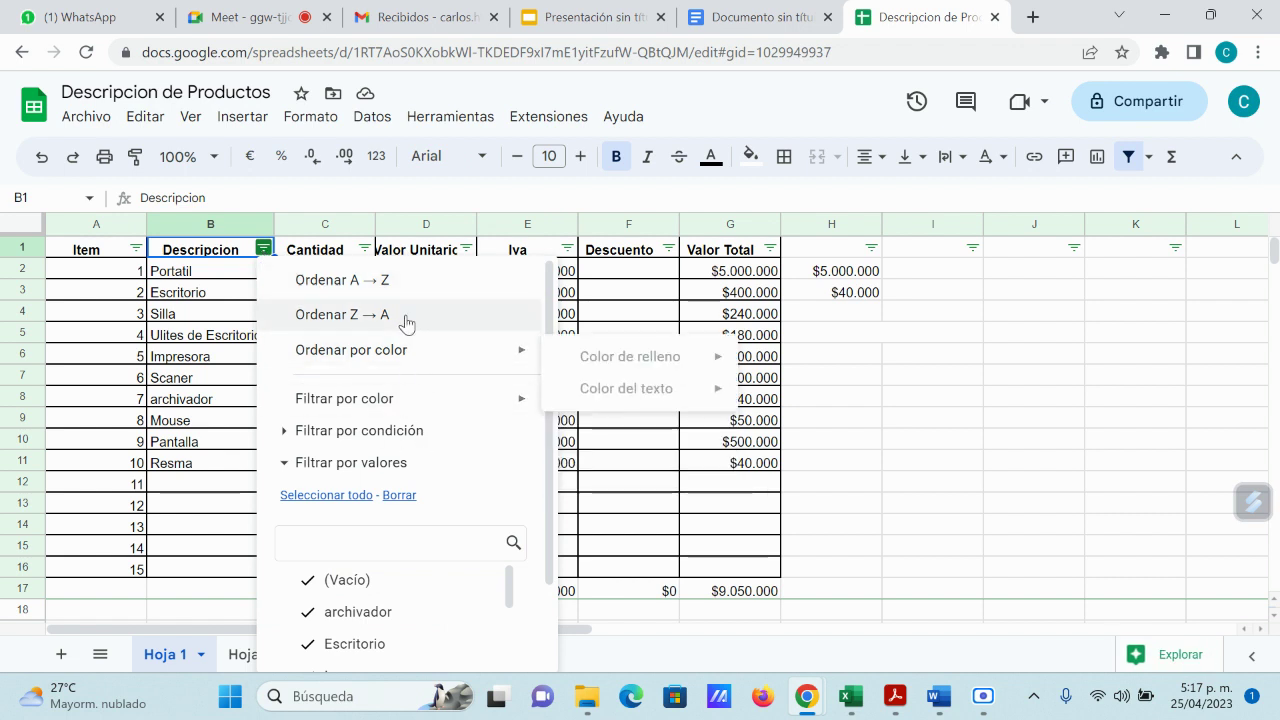
pyautogui.click(728, 358)
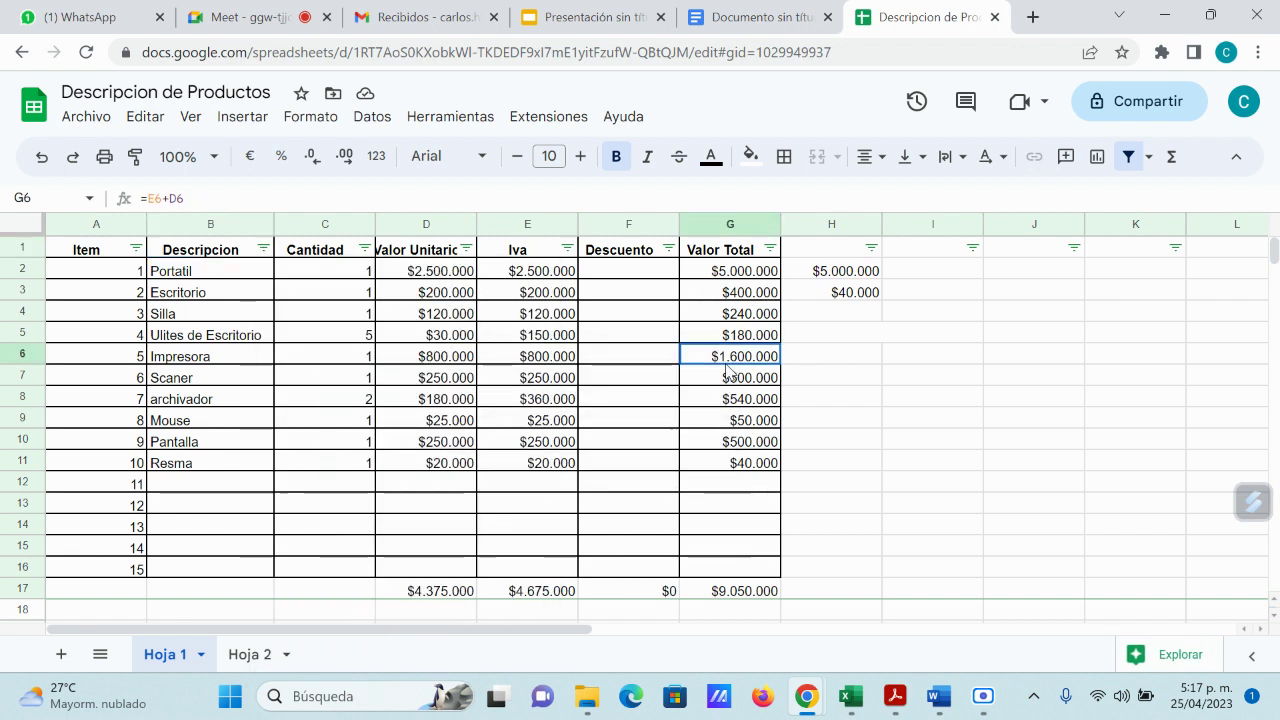
pyautogui.click(668, 250)
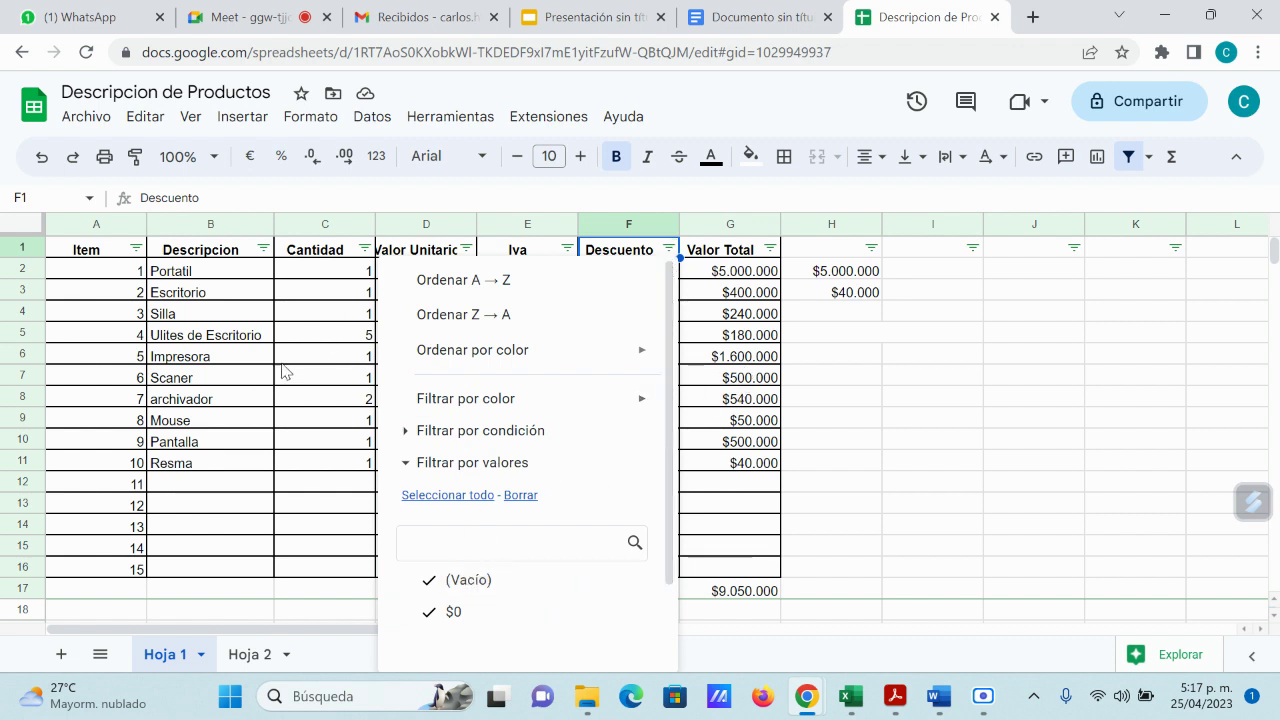
pyautogui.click(266, 337)
# Step: In the Descripcion filter, clear all values so only Escritorio stays ticked
pyautogui.click(263, 248)
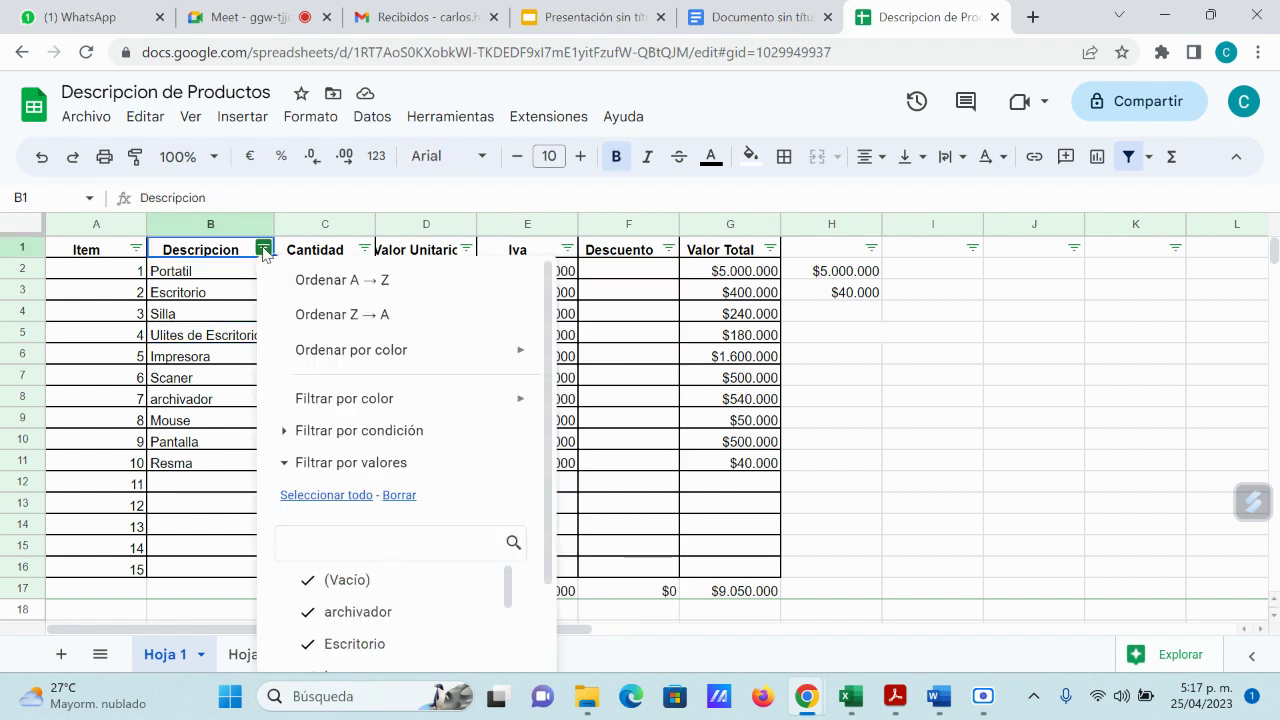
pyautogui.scroll(-3, 437, 606)
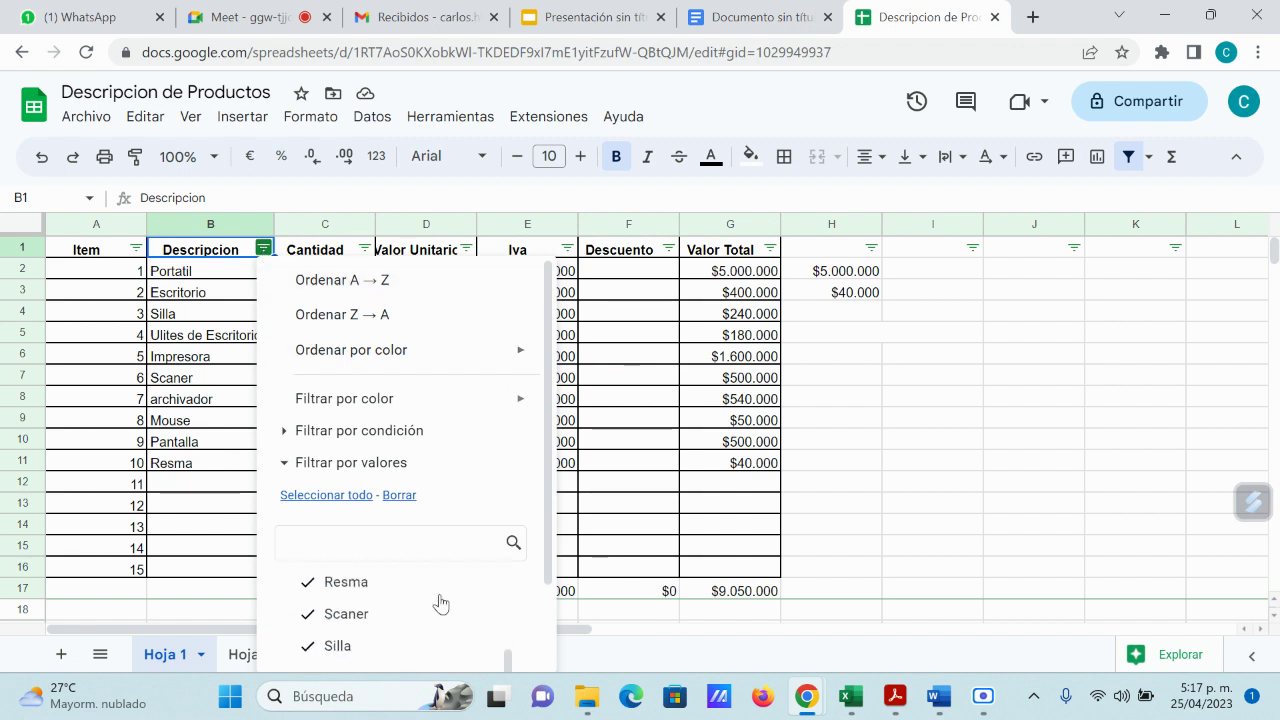
pyautogui.scroll(3, 437, 606)
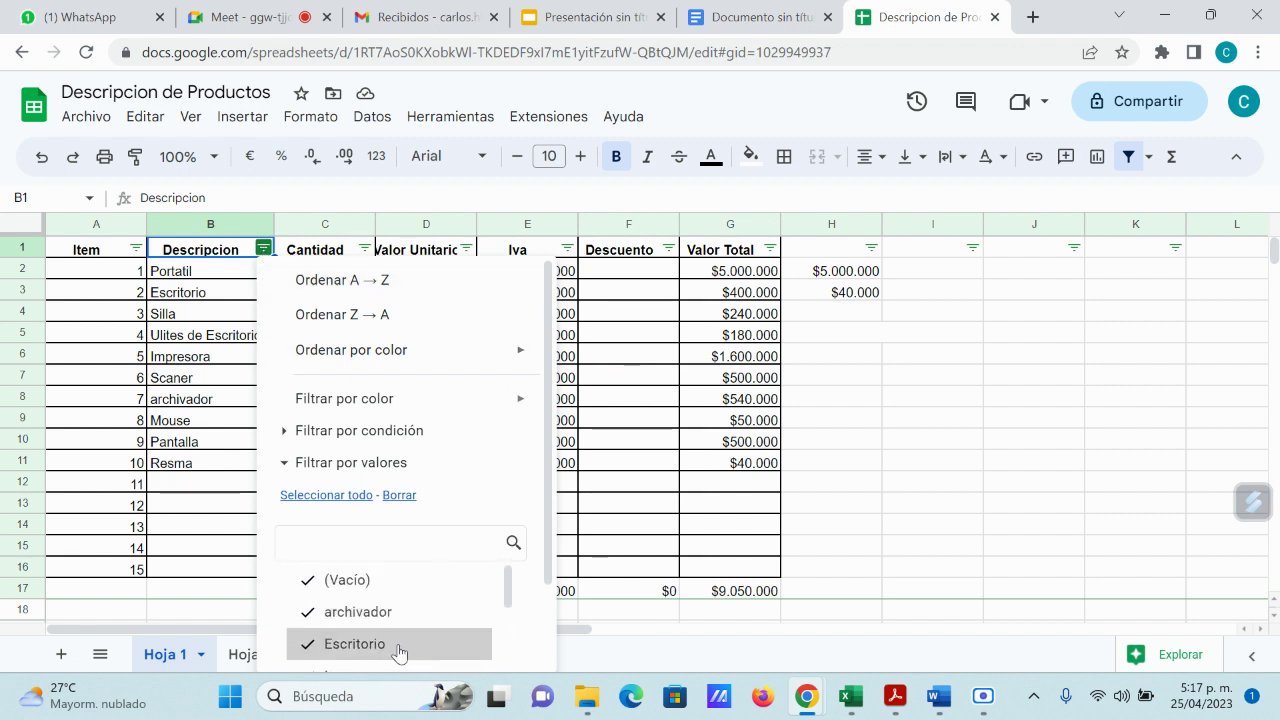
pyautogui.click(383, 650)
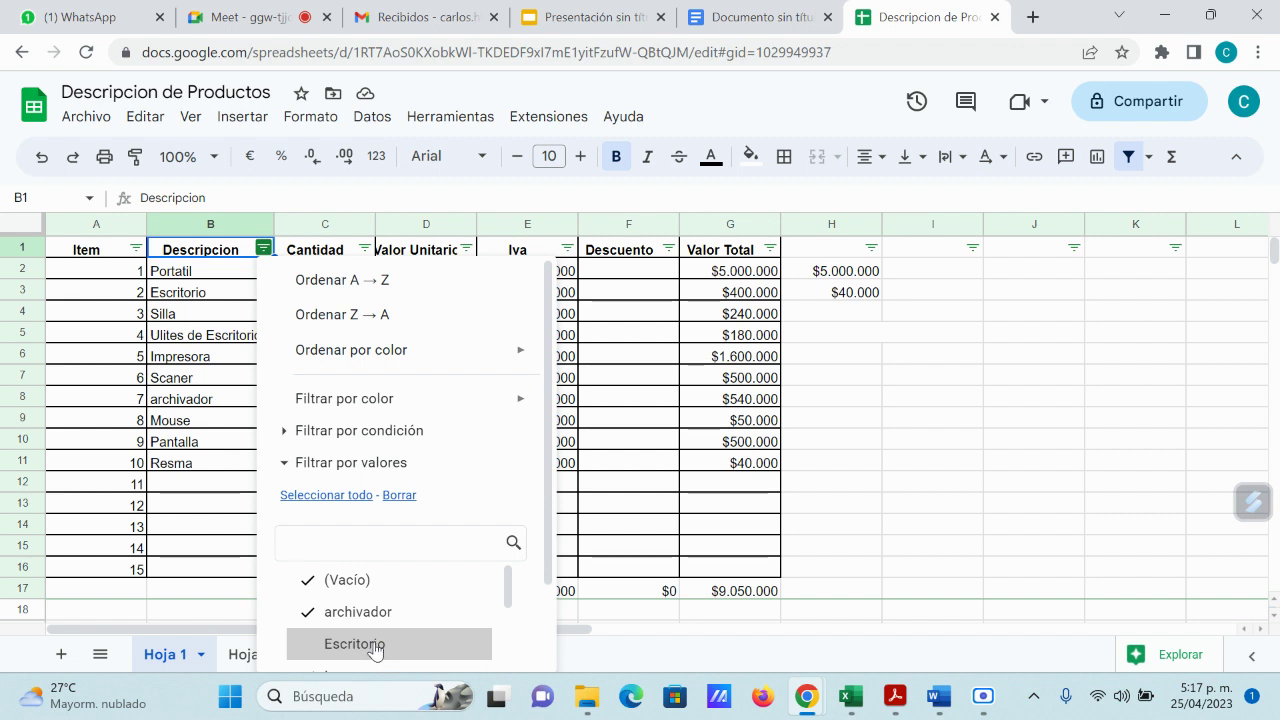
pyautogui.click(400, 497)
pyautogui.scroll(-3, 420, 583)
pyautogui.scroll(-2, 446, 589)
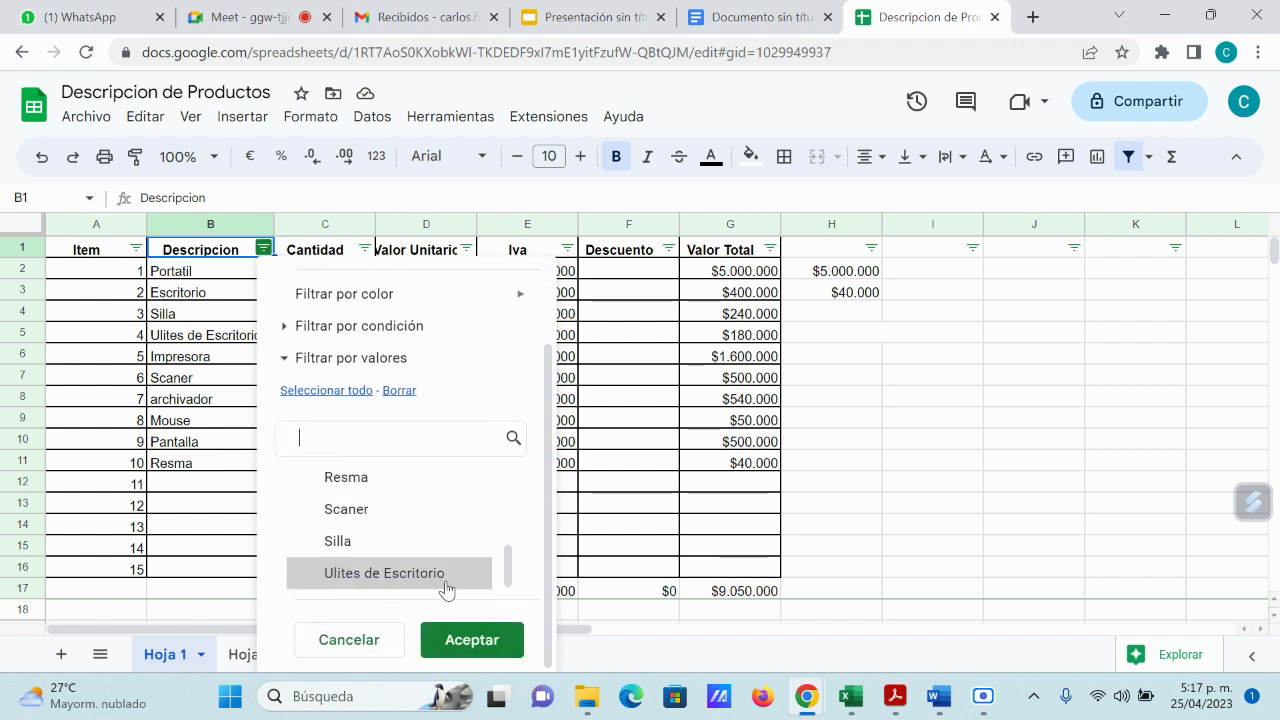
# Step: Apply the Escritorio-only filter, then use Seleccionar todo to show all ten rows again
pyautogui.click(487, 643)
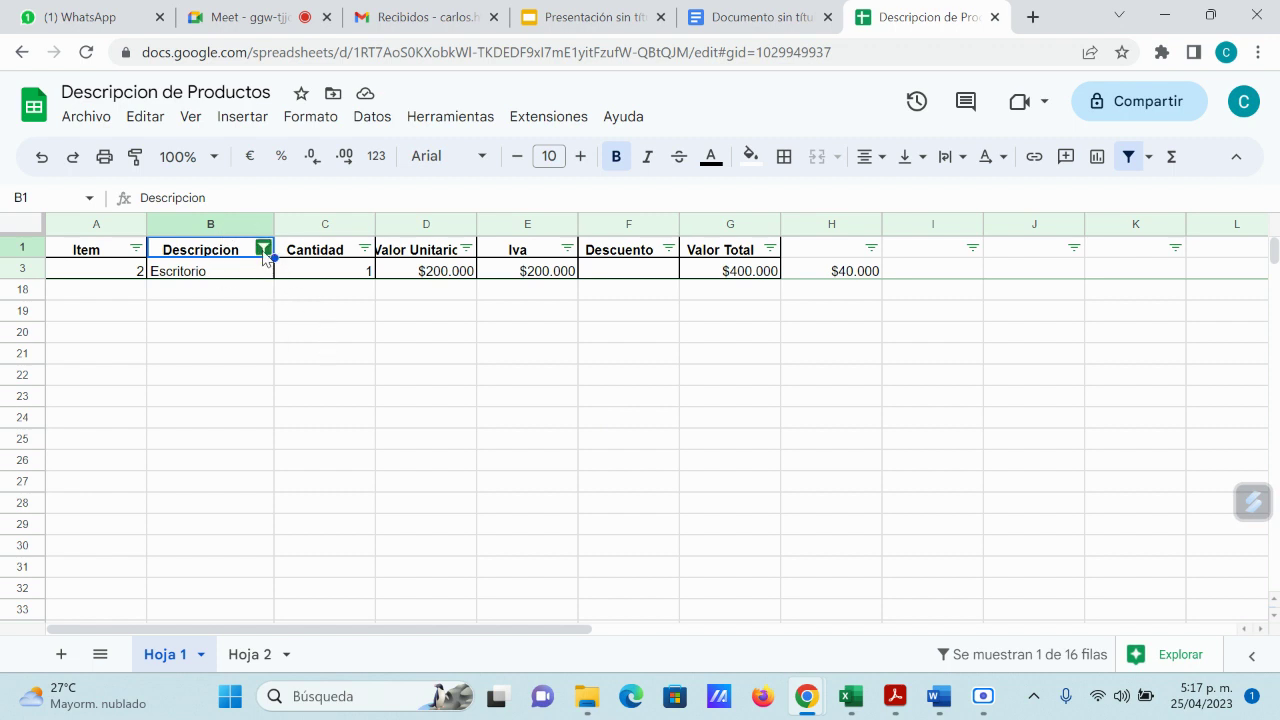
pyautogui.click(263, 250)
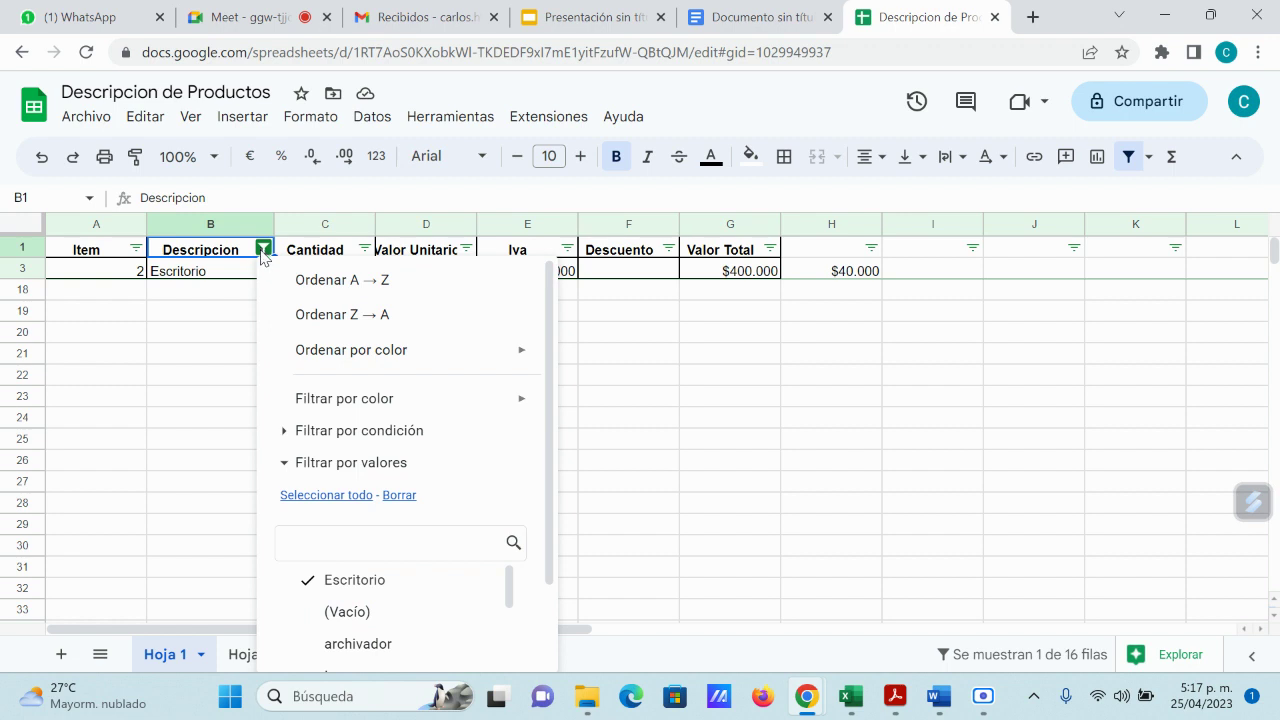
pyautogui.click(324, 496)
pyautogui.scroll(-1, 420, 478)
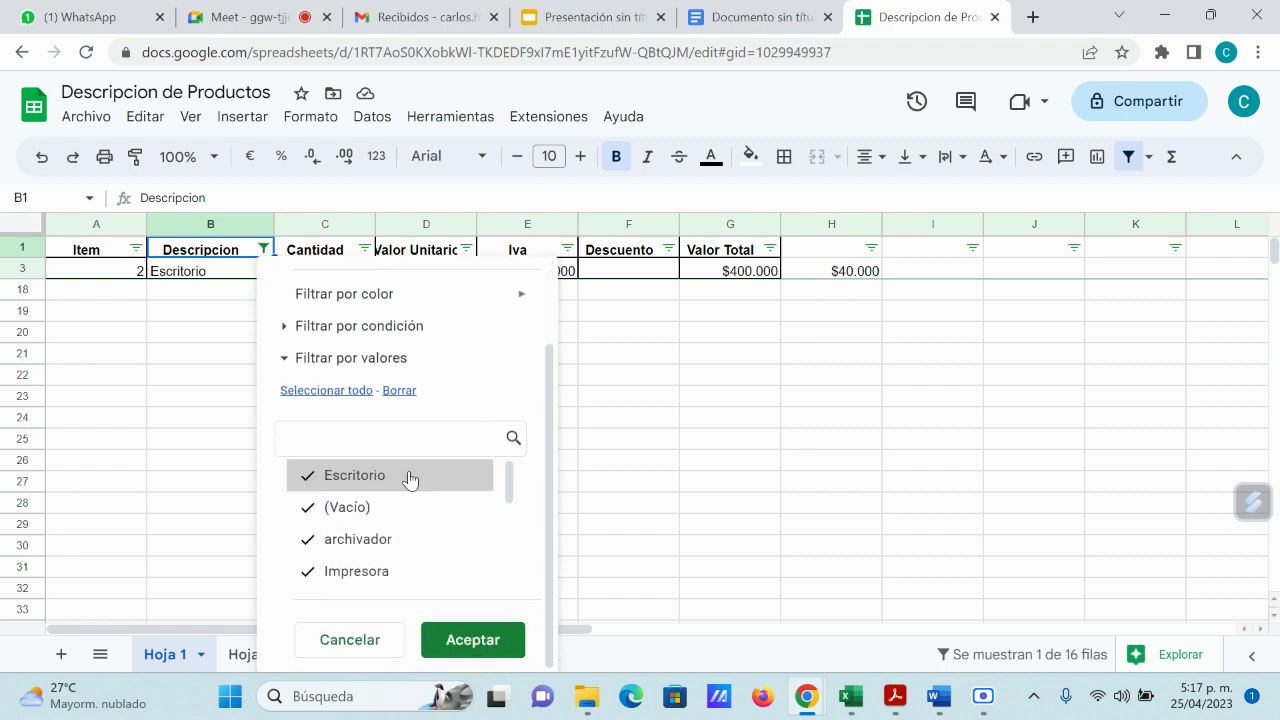
pyautogui.scroll(-3, 410, 480)
pyautogui.click(473, 643)
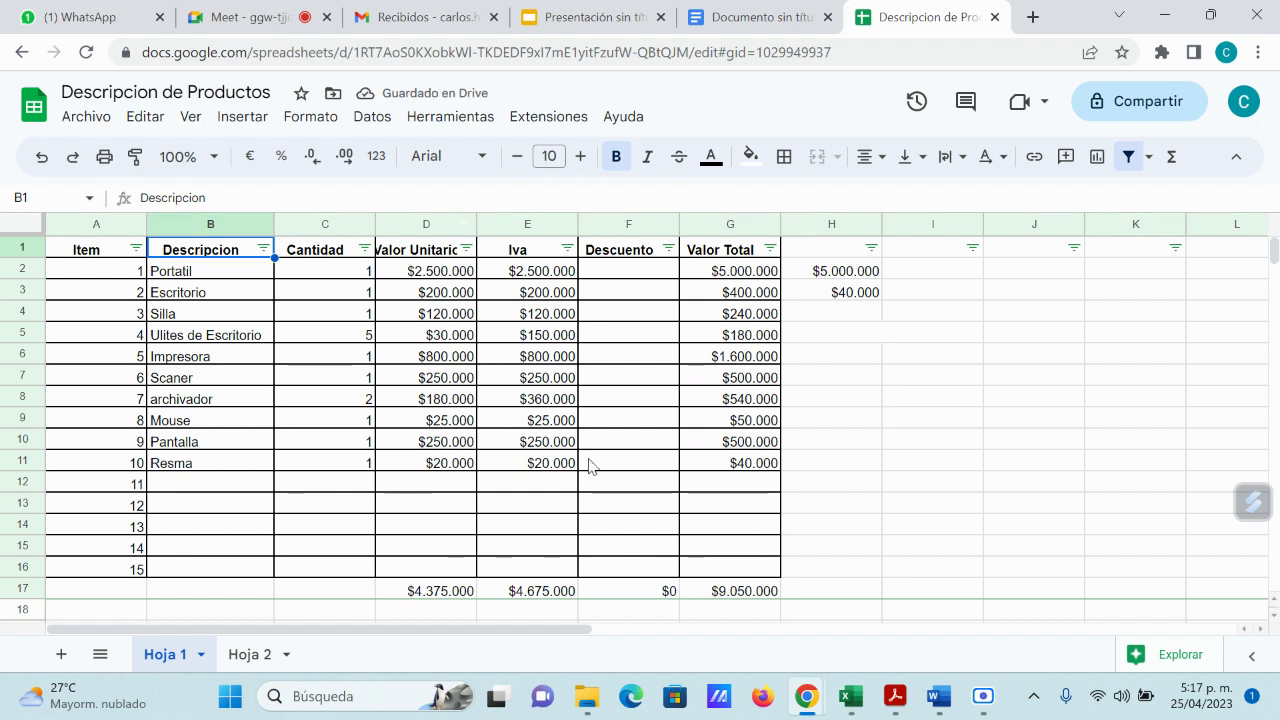
# Step: Select H11 and close the Descripcion de Productos browser tab
pyautogui.click(860, 465)
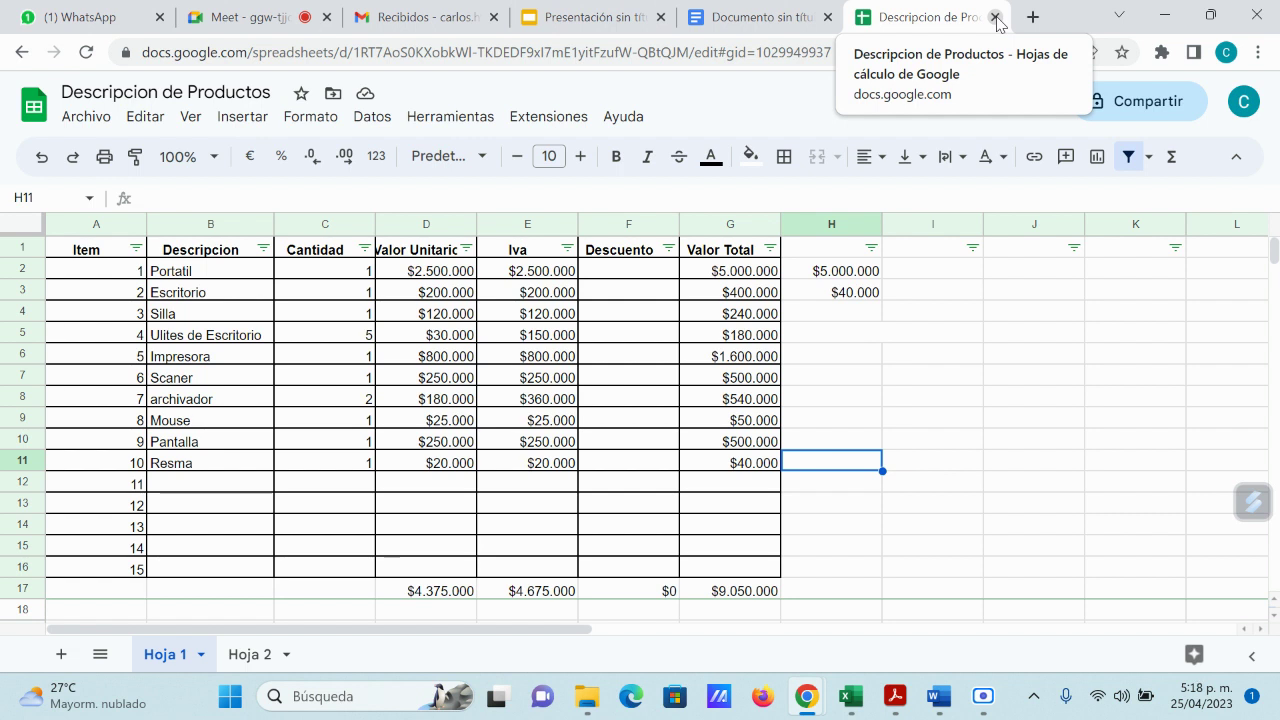
pyautogui.click(995, 17)
# Step: Close the leftover Docs, Slides and empty browser tabs
pyautogui.click(995, 17)
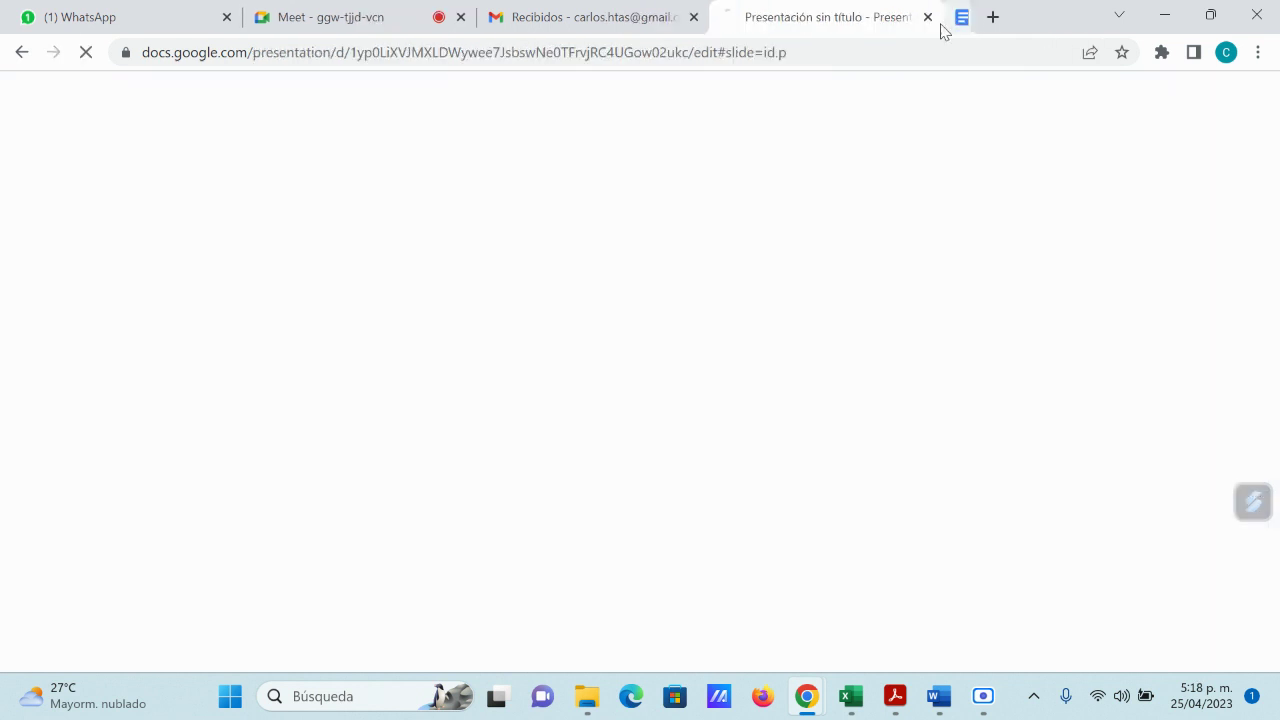
pyautogui.click(948, 18)
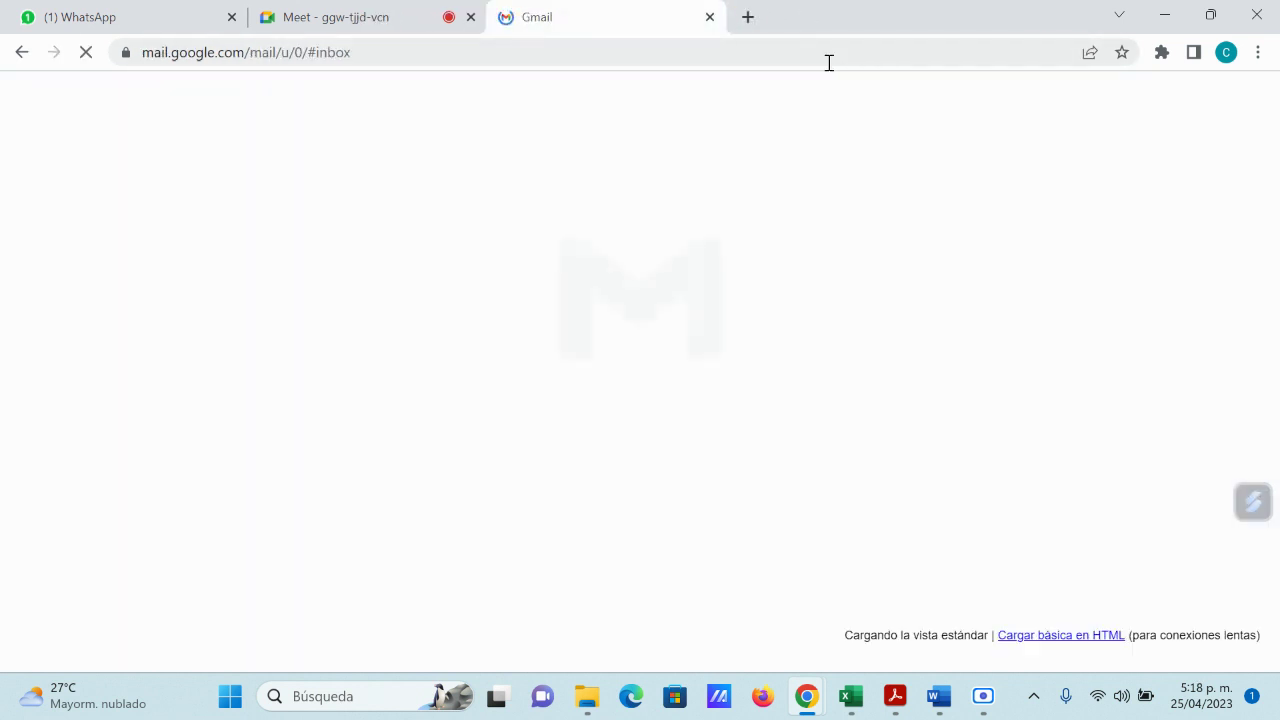
pyautogui.click(748, 17)
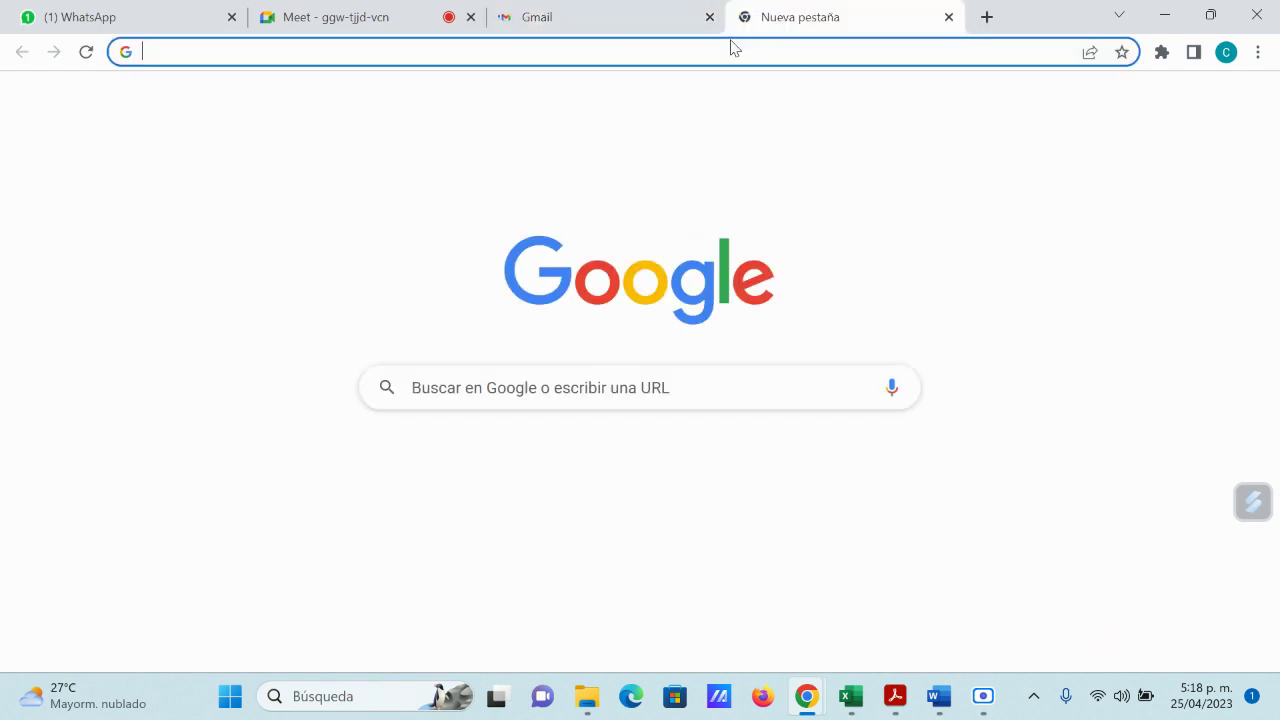
pyautogui.click(949, 17)
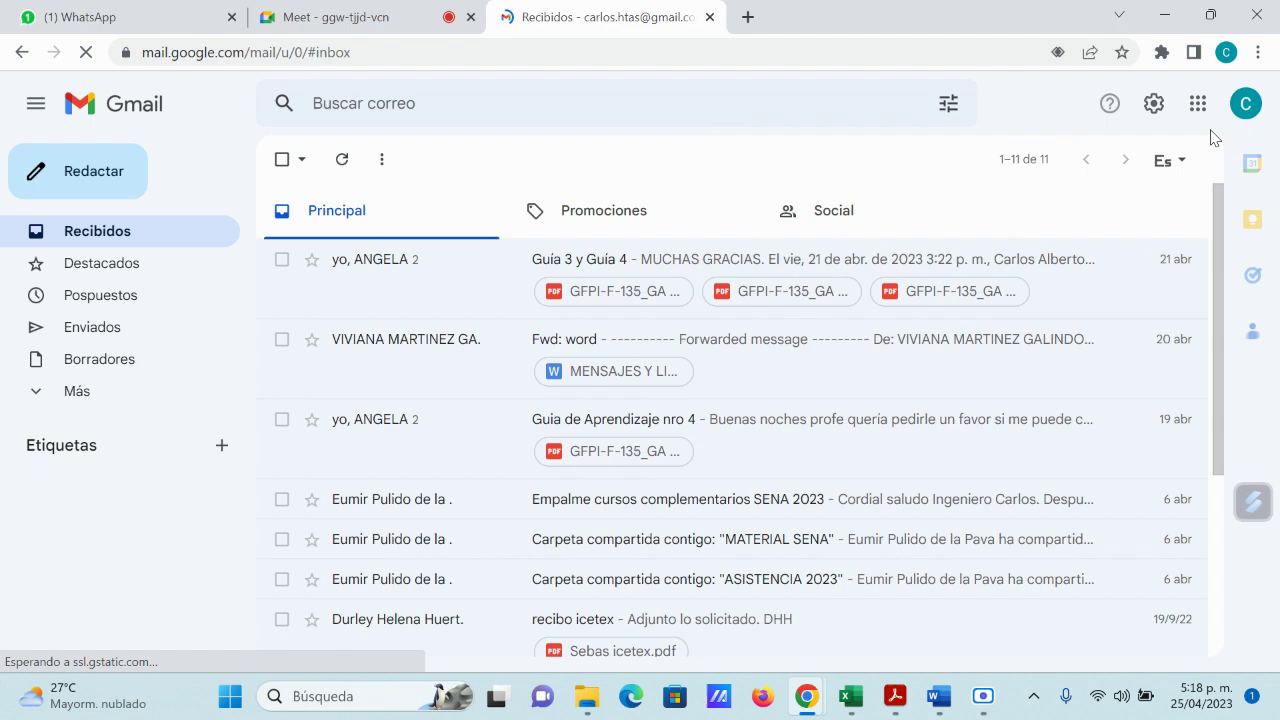
# Step: Go from Gmail's Google apps grid to the Hojas de cálculo home page
pyautogui.click(1198, 110)
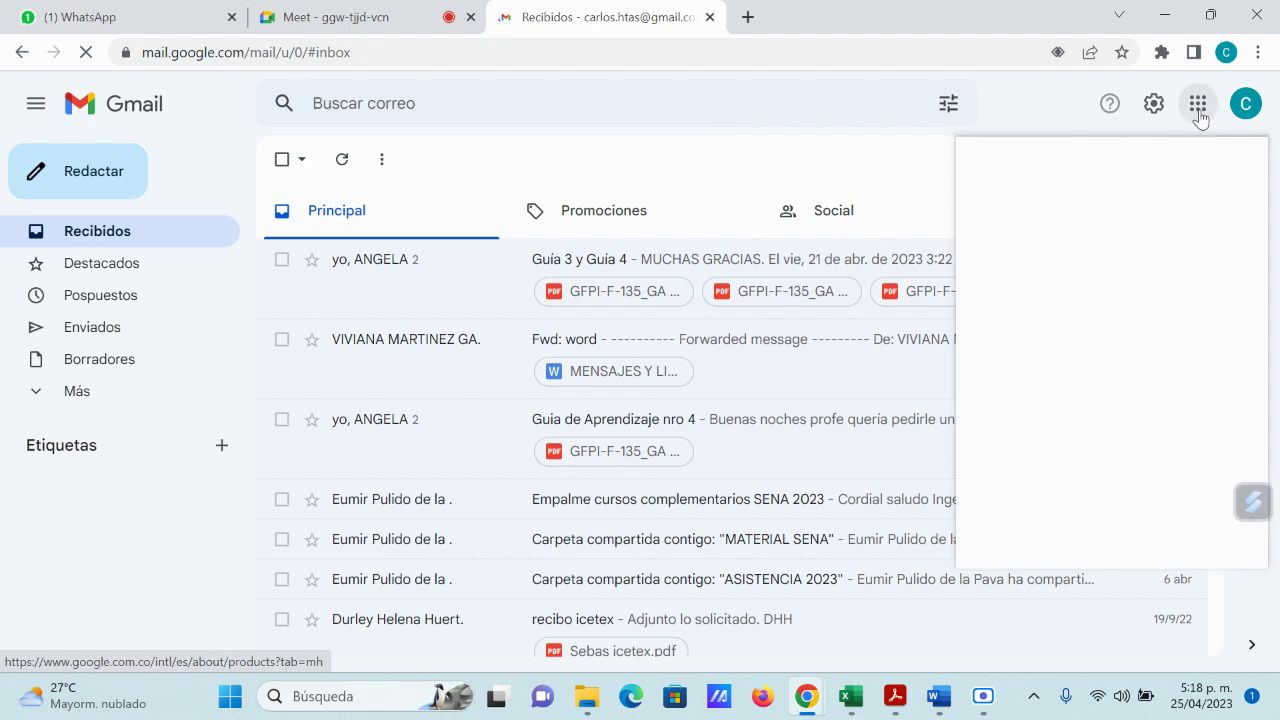
pyautogui.scroll(-4, 1190, 350)
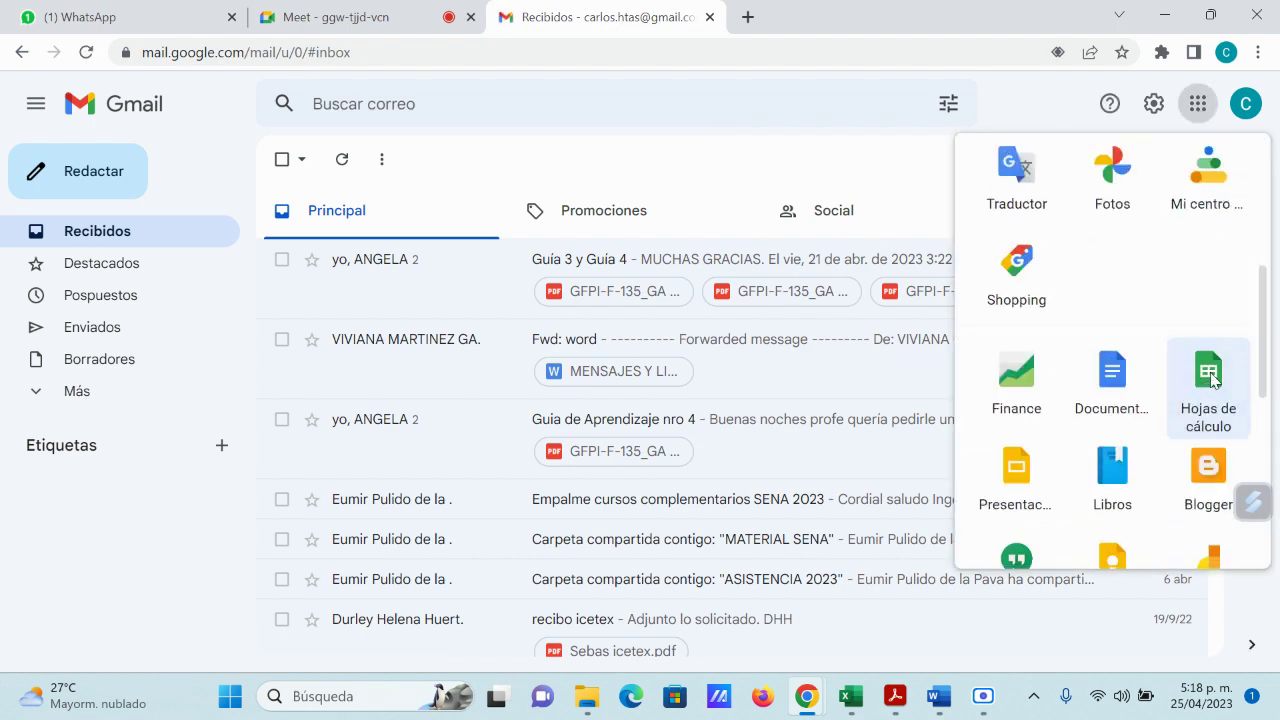
pyautogui.click(1210, 378)
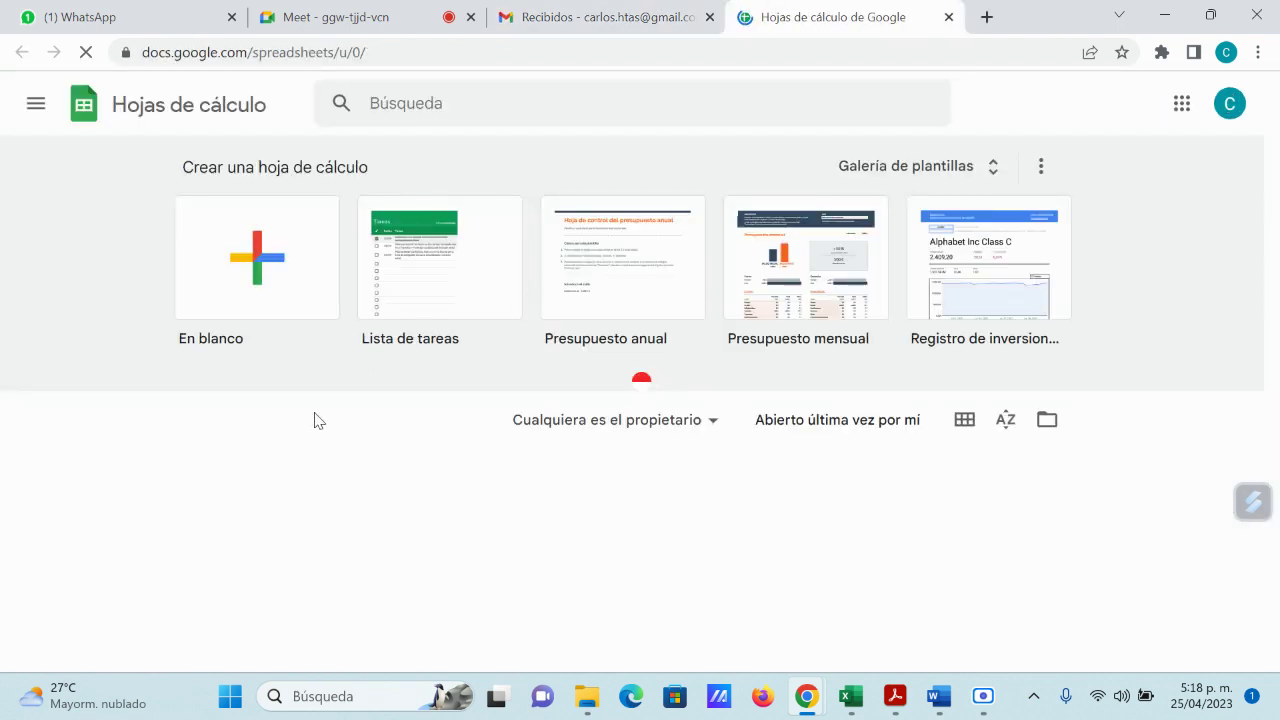
pyautogui.scroll(-2, 300, 380)
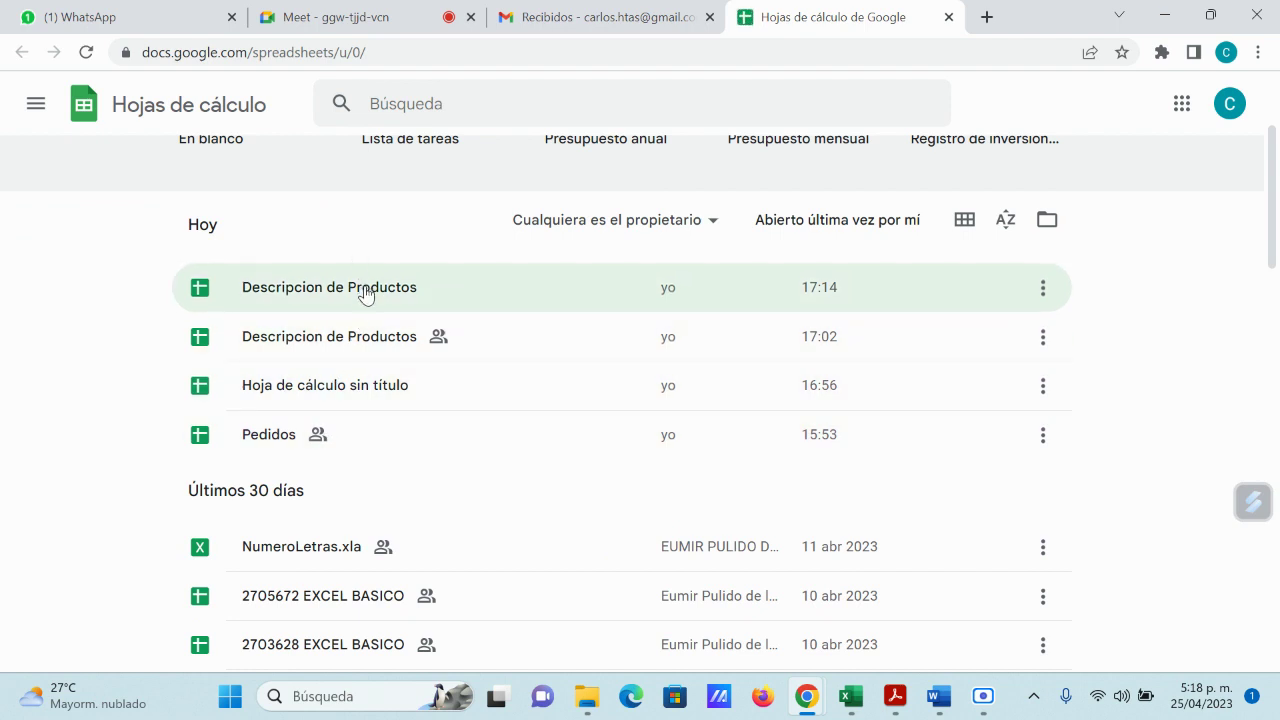
pyautogui.click(825, 300)
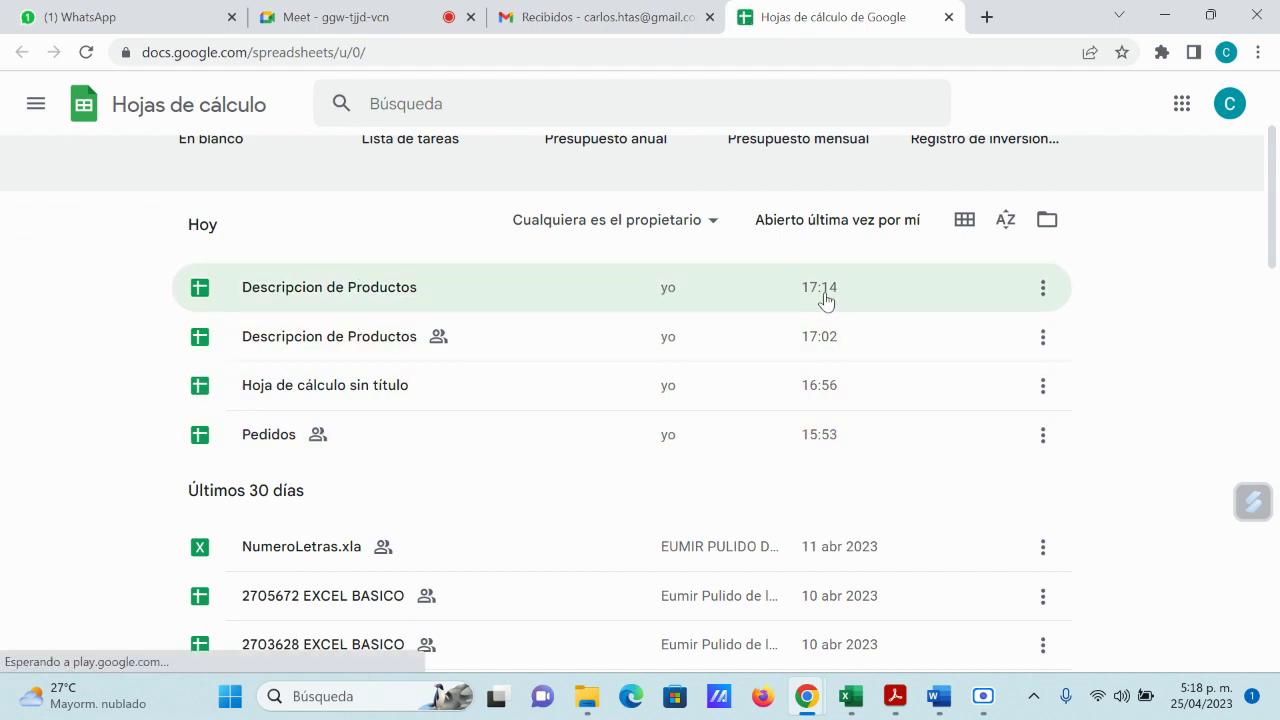
# Step: Open Descripcion de Productos from the recent files list
pyautogui.click(401, 296)
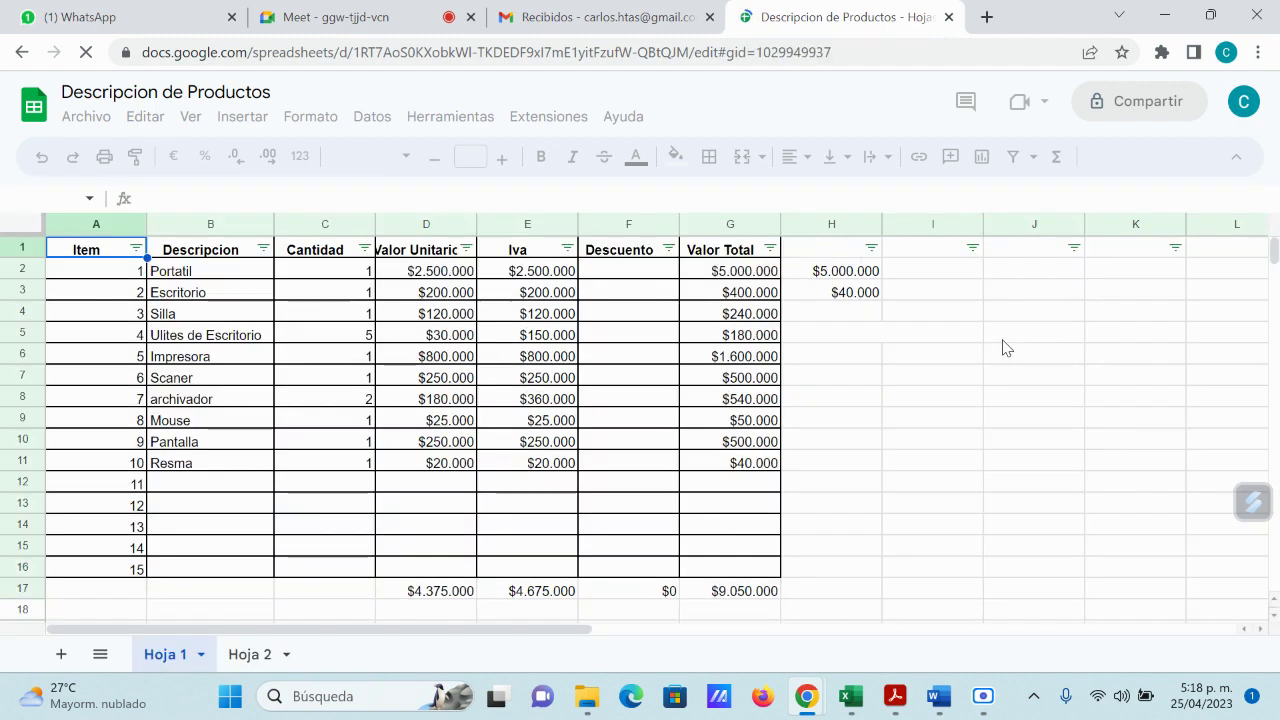
pyautogui.scroll(-2, 950, 367)
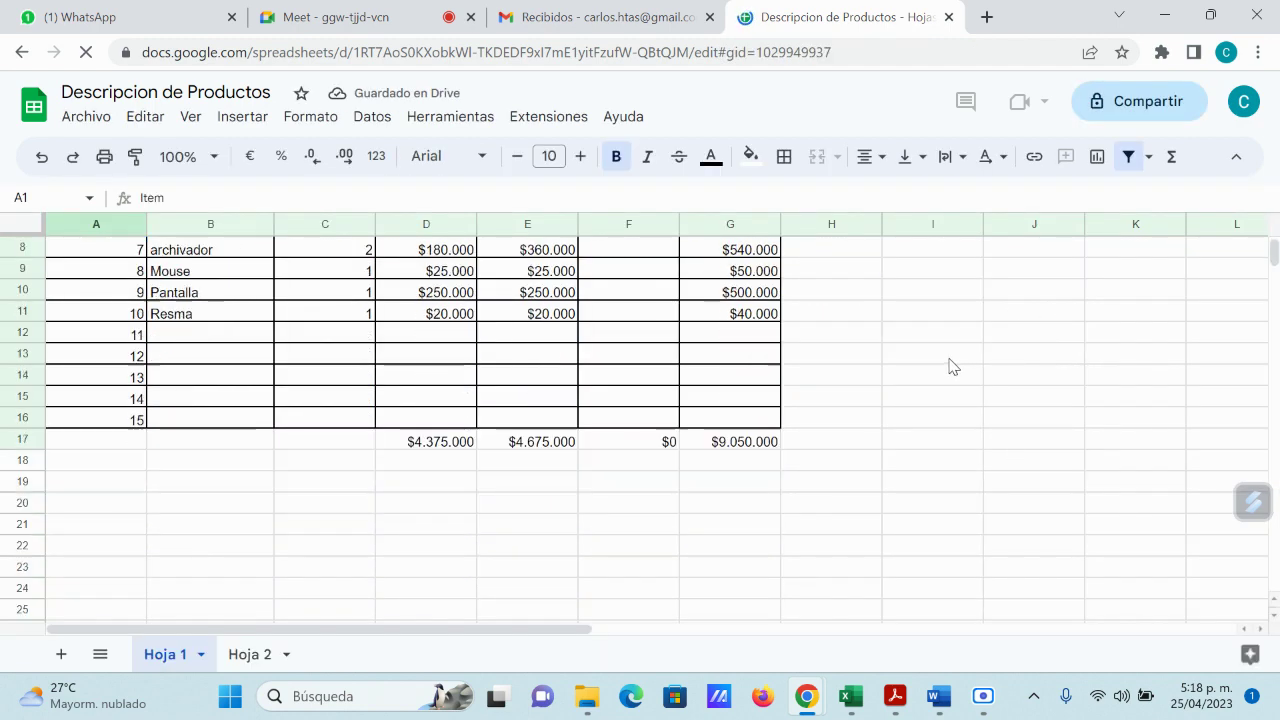
pyautogui.scroll(-2, 950, 367)
pyautogui.scroll(5, 950, 378)
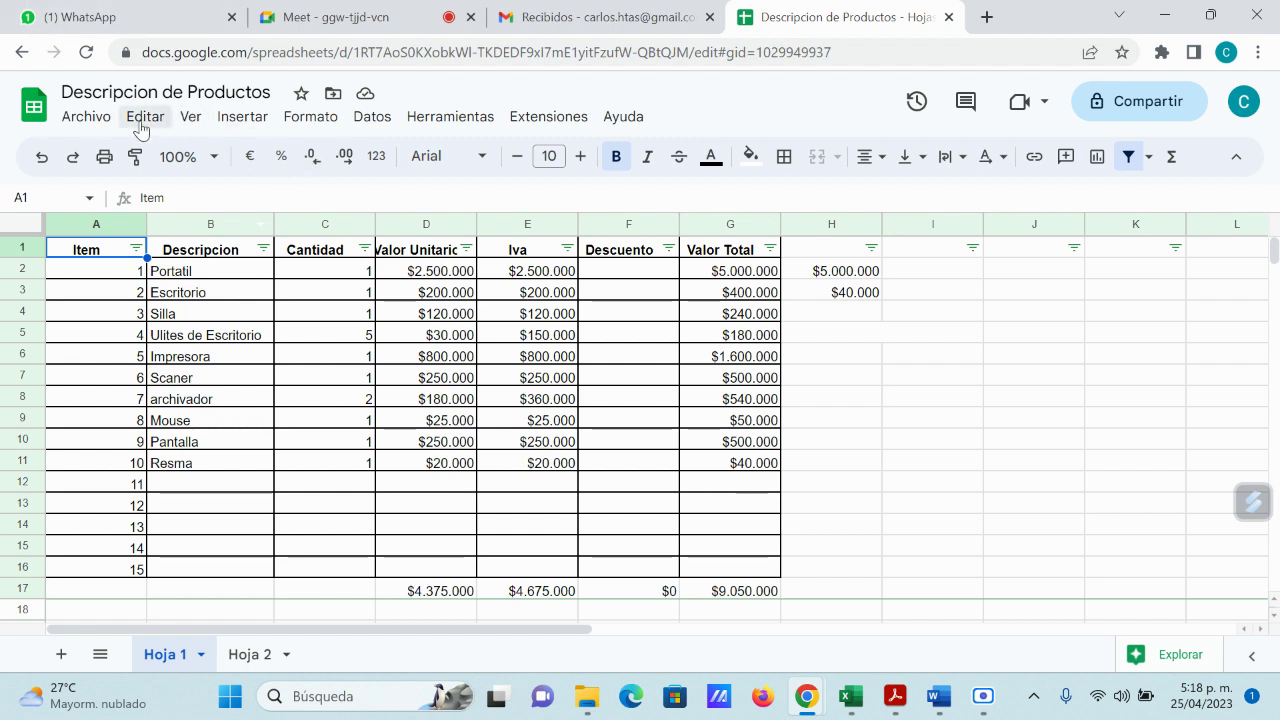
# Step: Open the Archivo menu and dismiss it by clicking cell J8
pyautogui.click(106, 120)
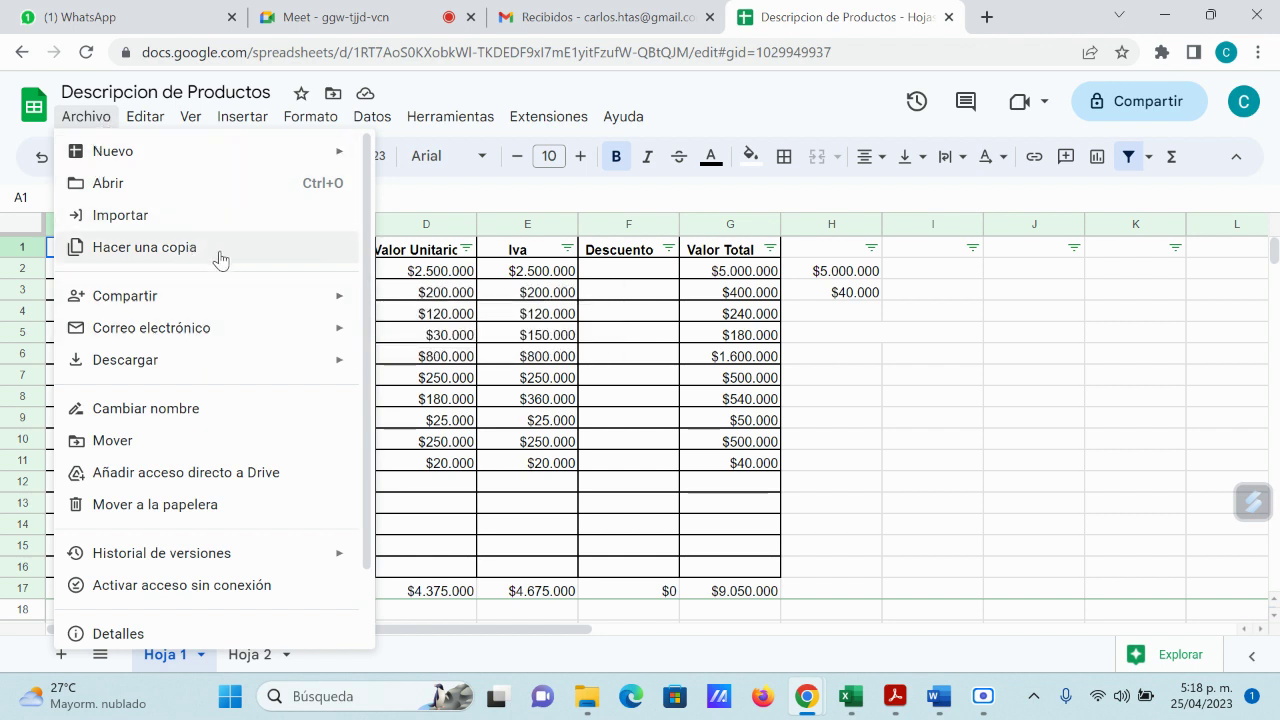
pyautogui.moveTo(241, 372)
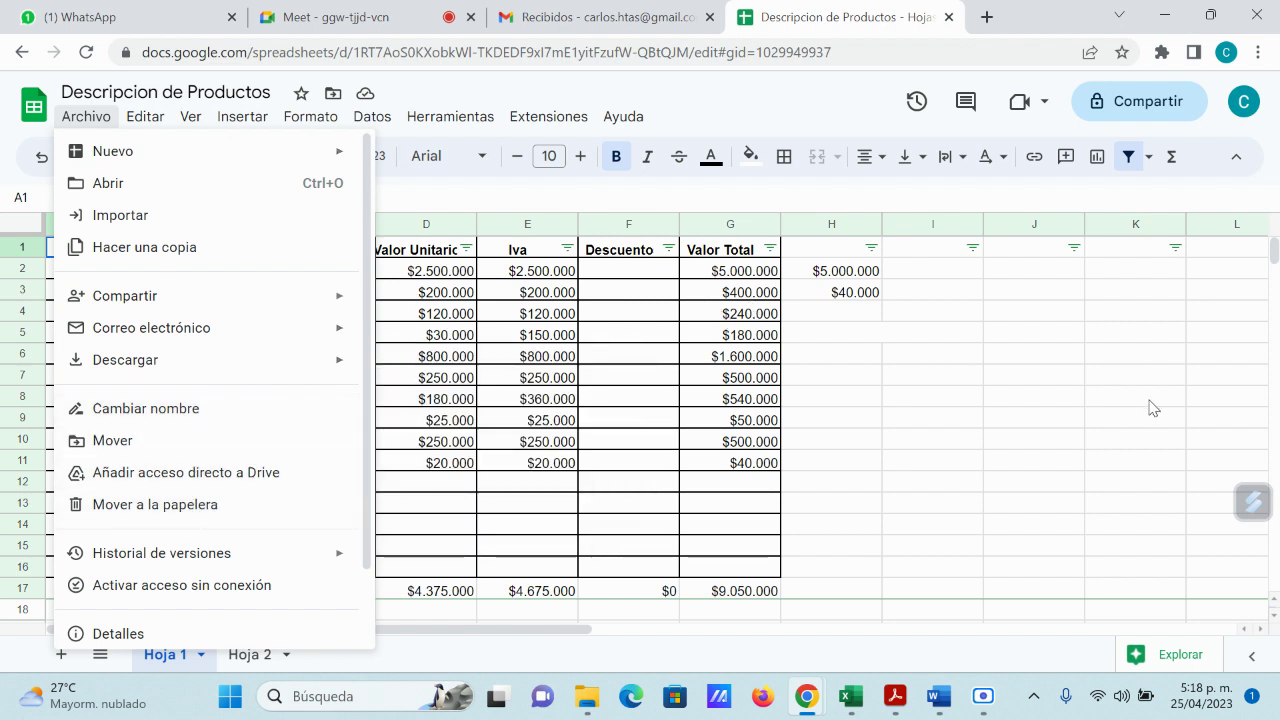
pyautogui.click(1049, 397)
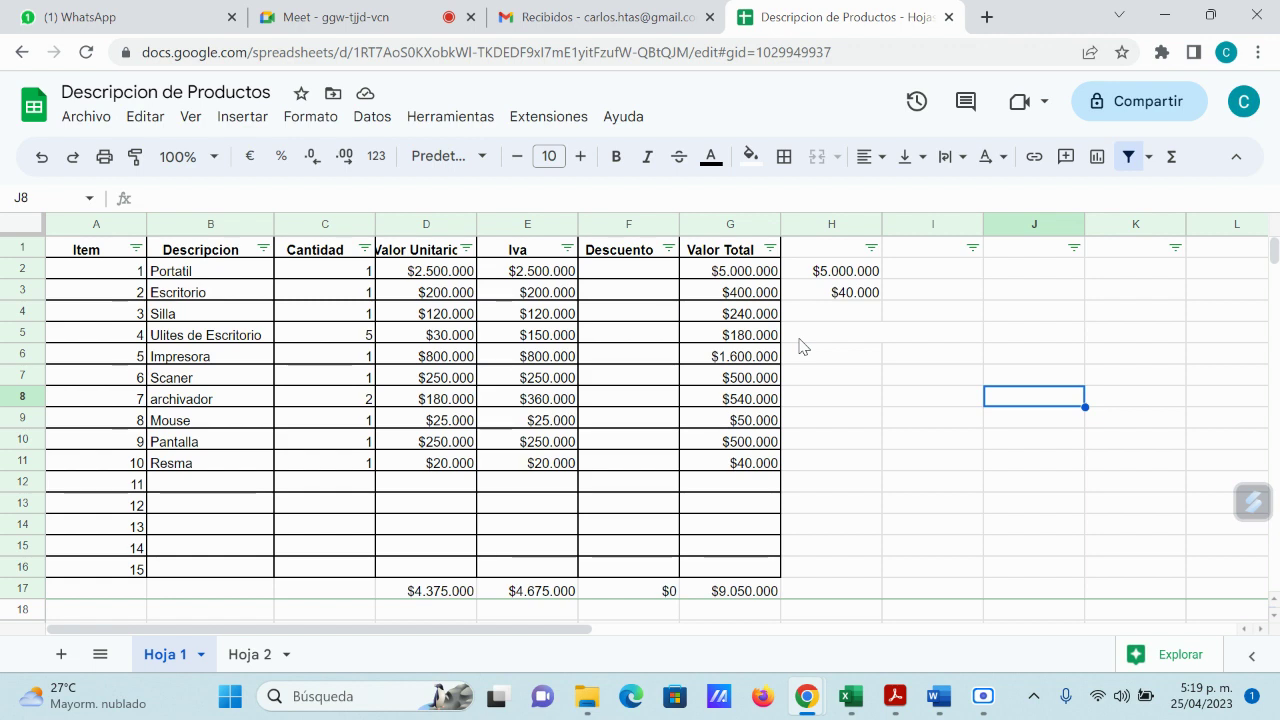
# Step: Close the spreadsheet tab and stop presenting your screen in Google Meet
pyautogui.click(949, 17)
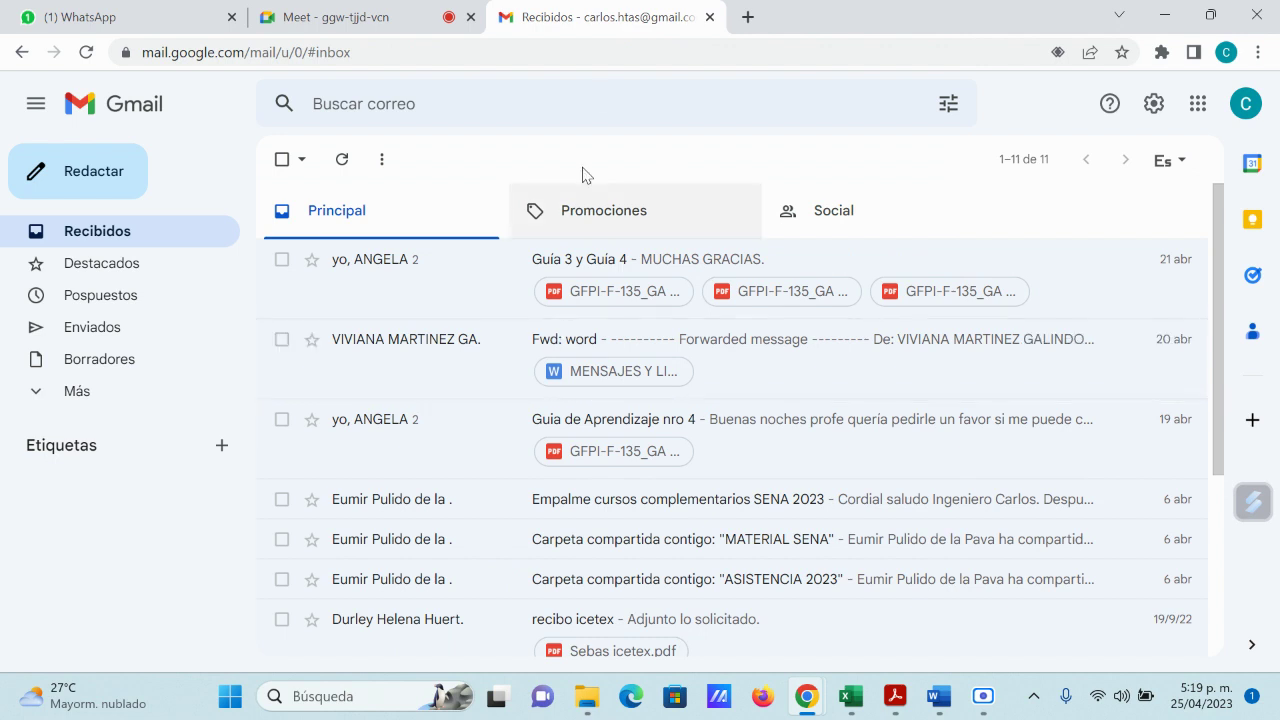
pyautogui.click(341, 22)
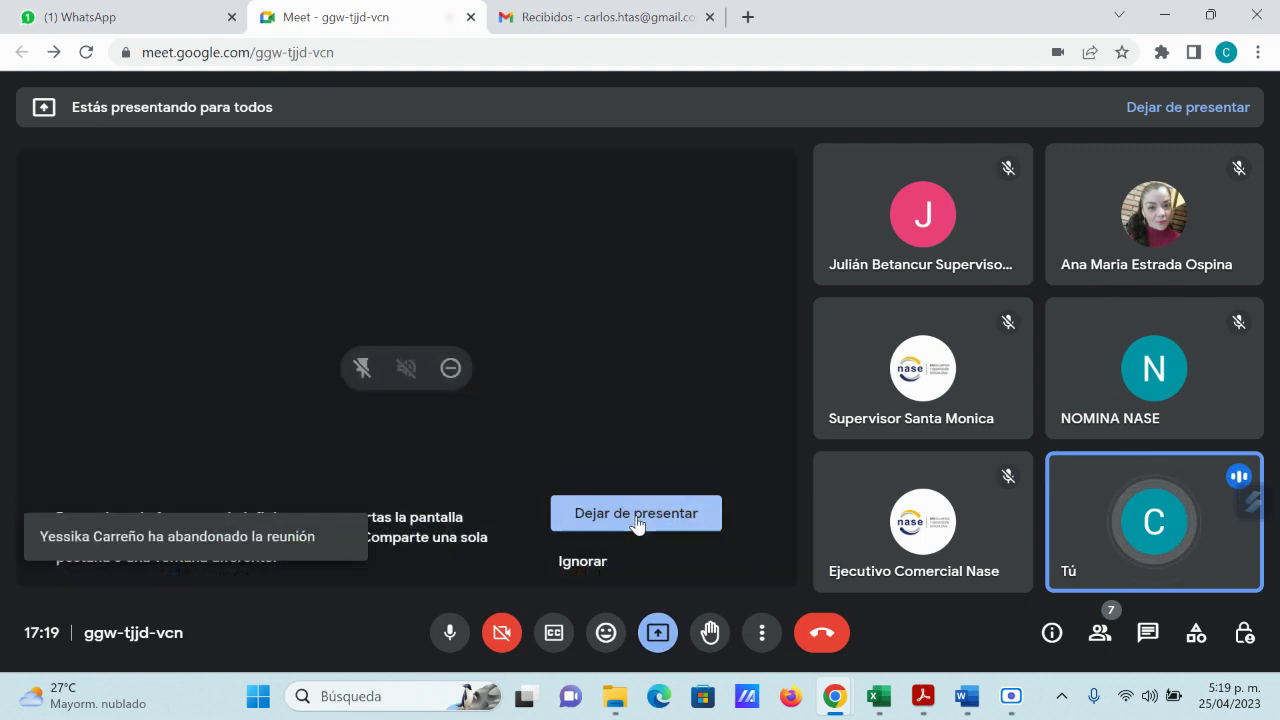
pyautogui.click(637, 513)
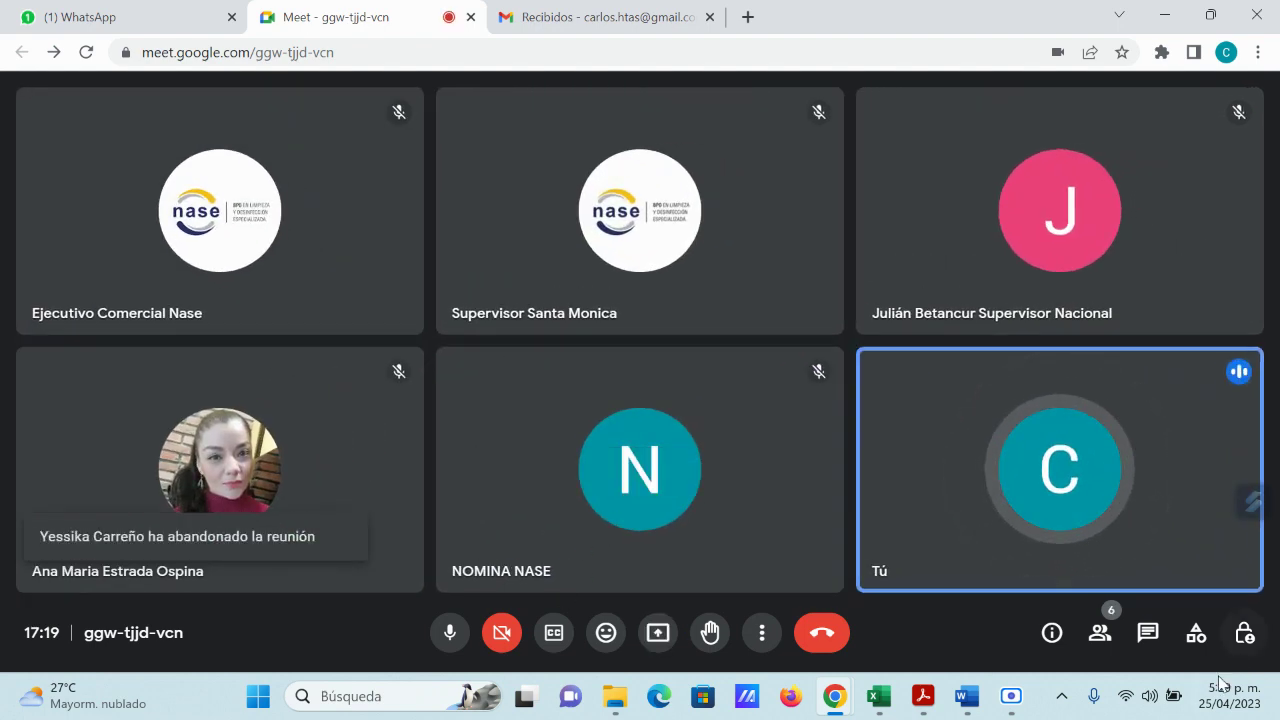
# Step: Paste the meeting screenshot into the 'Clase 25 abril NASE' Word document, save it, and minimize Word
pyautogui.moveTo(968, 697)
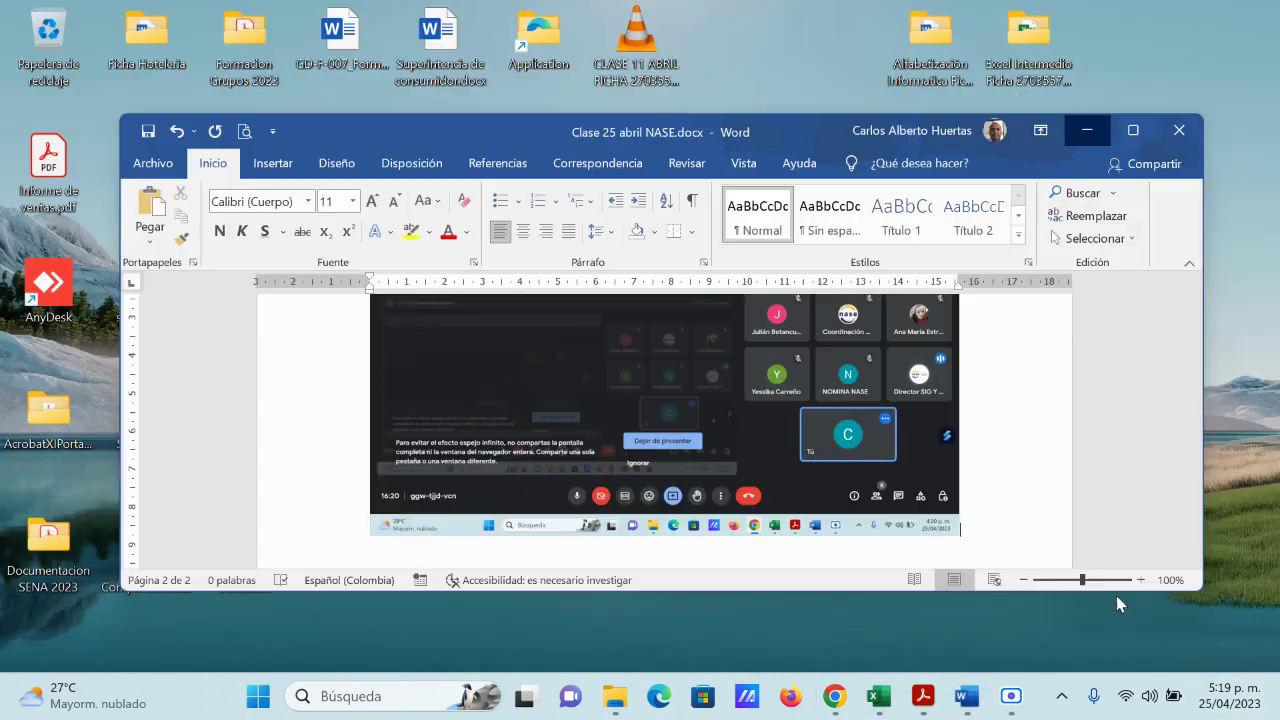
pyautogui.click(1116, 595)
pyautogui.scroll(-3, 1040, 493)
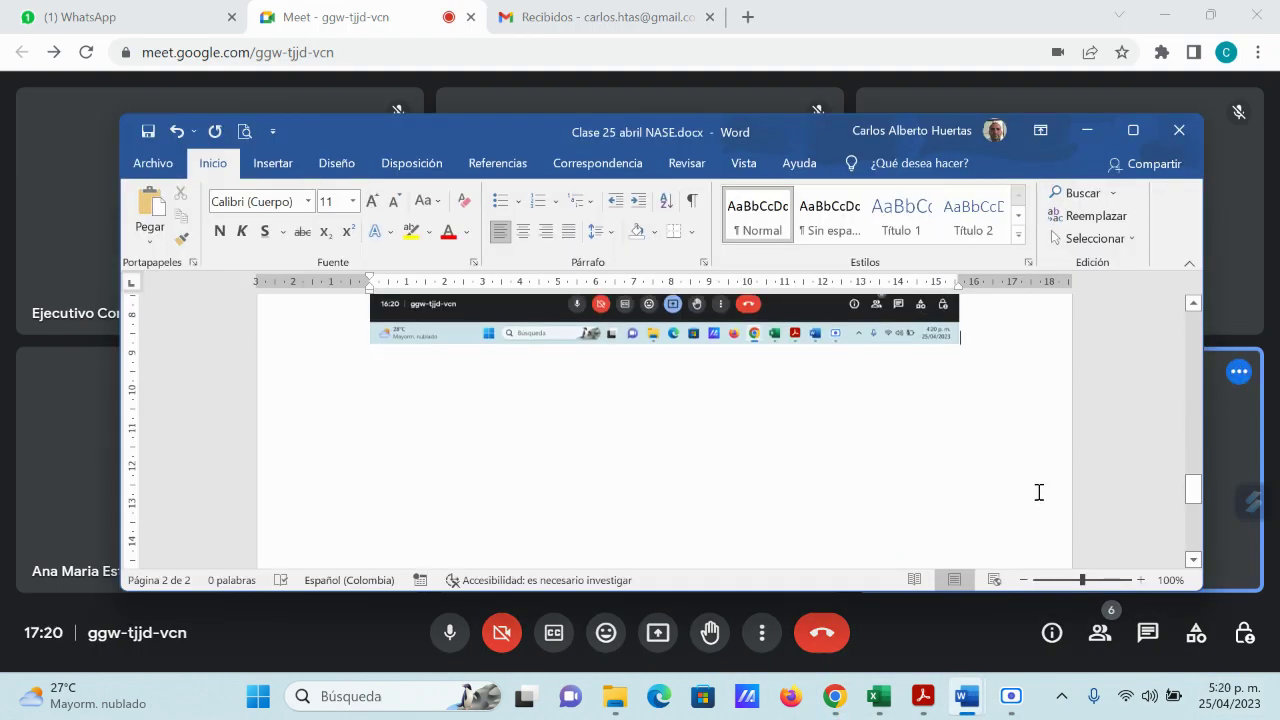
pyautogui.hotkey('ctrl', 'v')
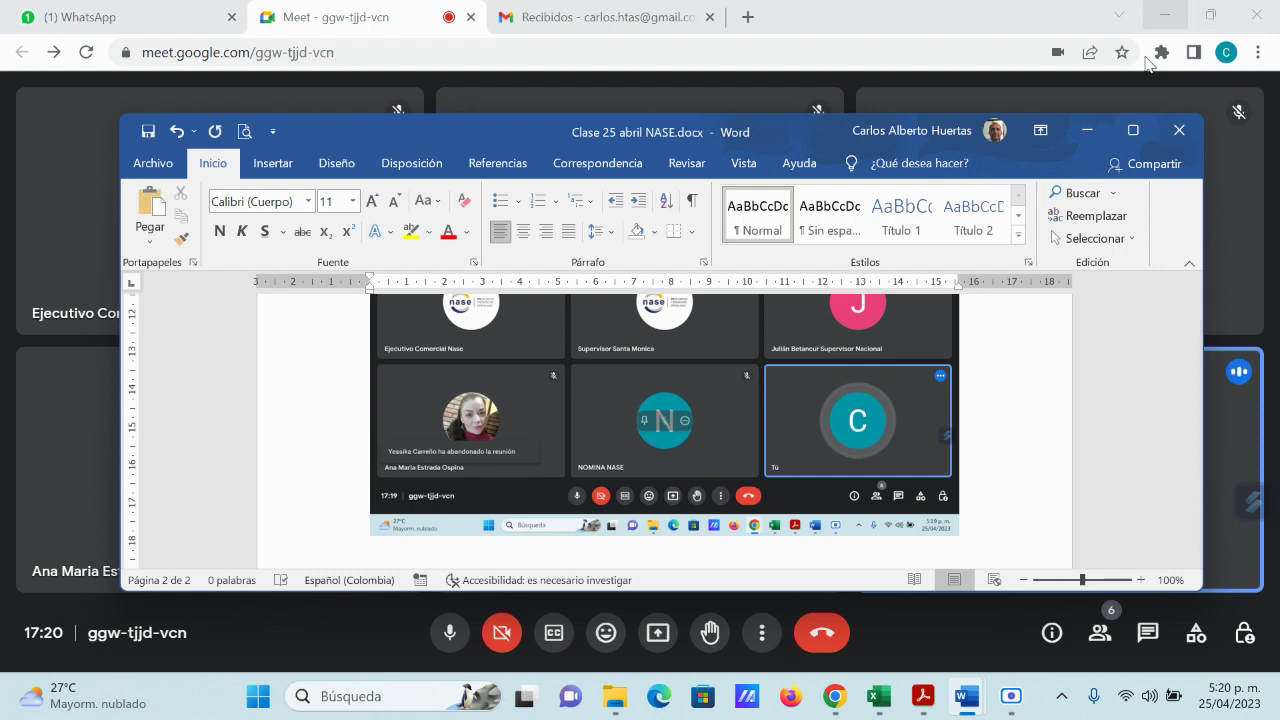
pyautogui.click(148, 132)
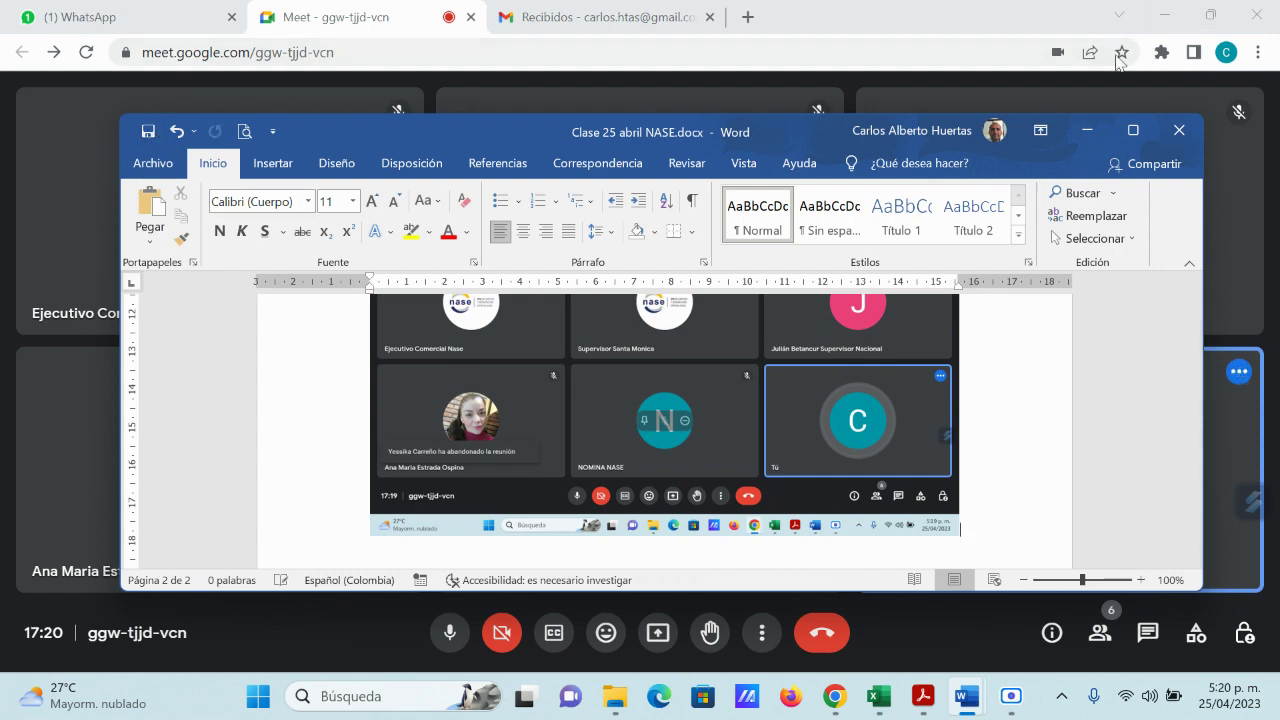
pyautogui.click(1087, 130)
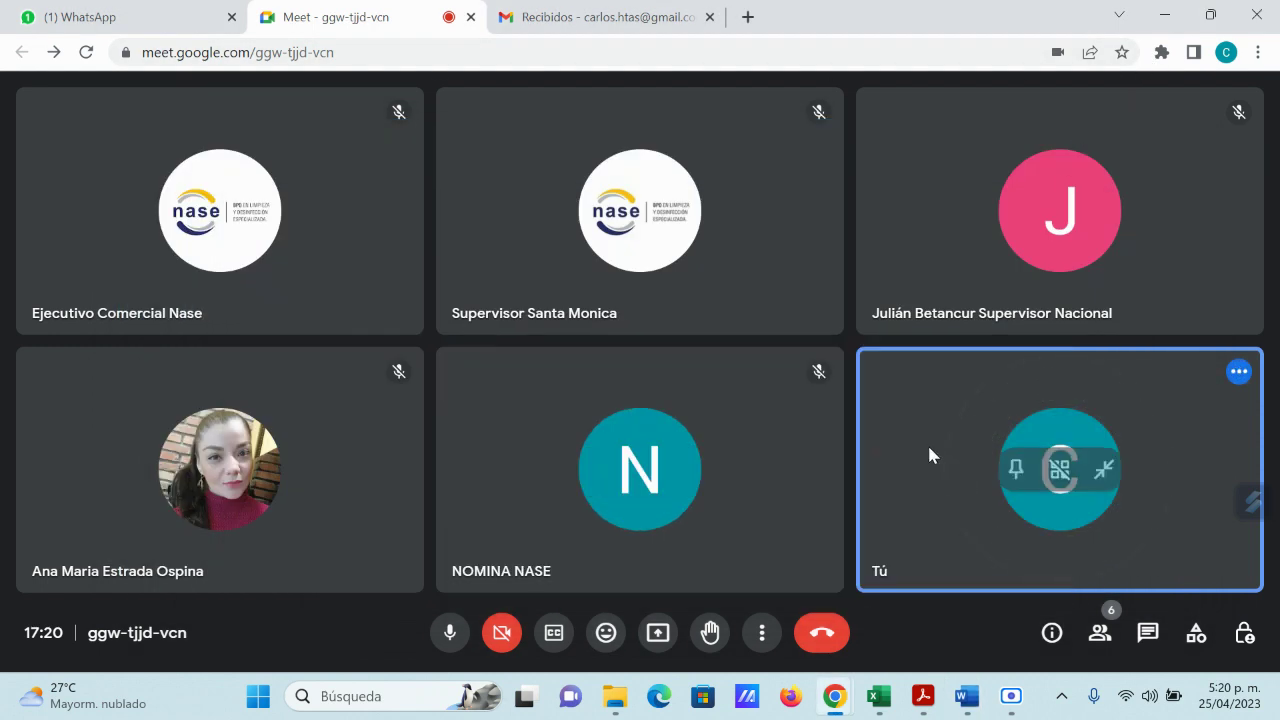